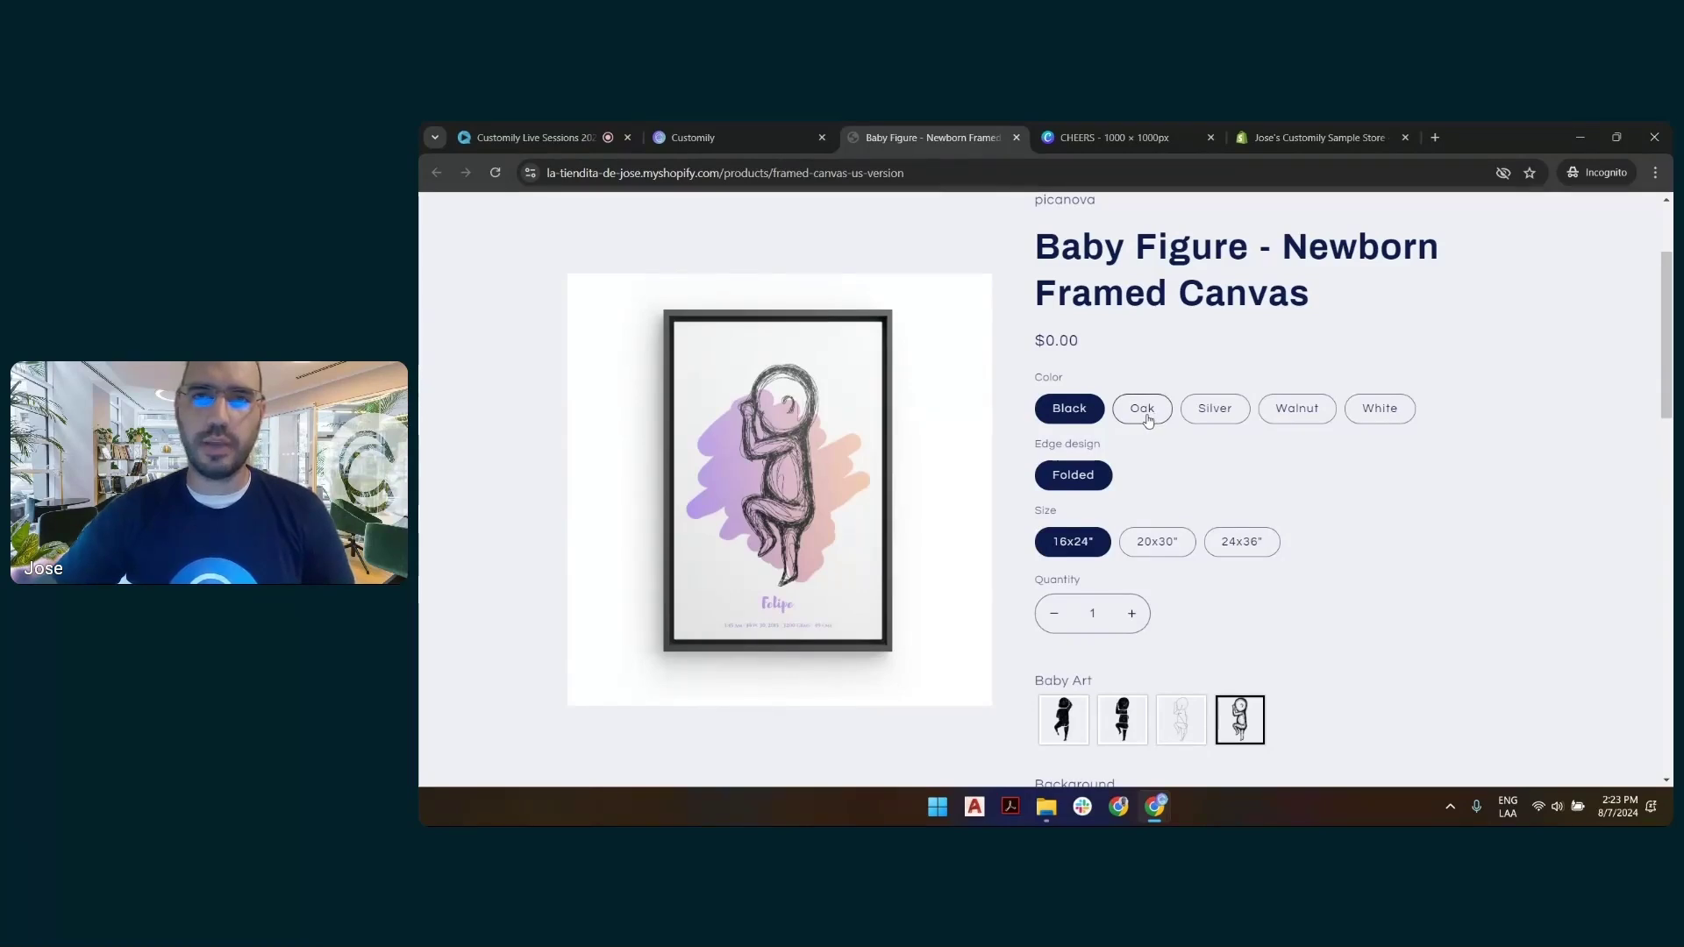
Try the Oak, Silver and Walnut frames, then choose White in the 24x36" size.
{"action": "left_click", "coordinate": [1144, 412]}
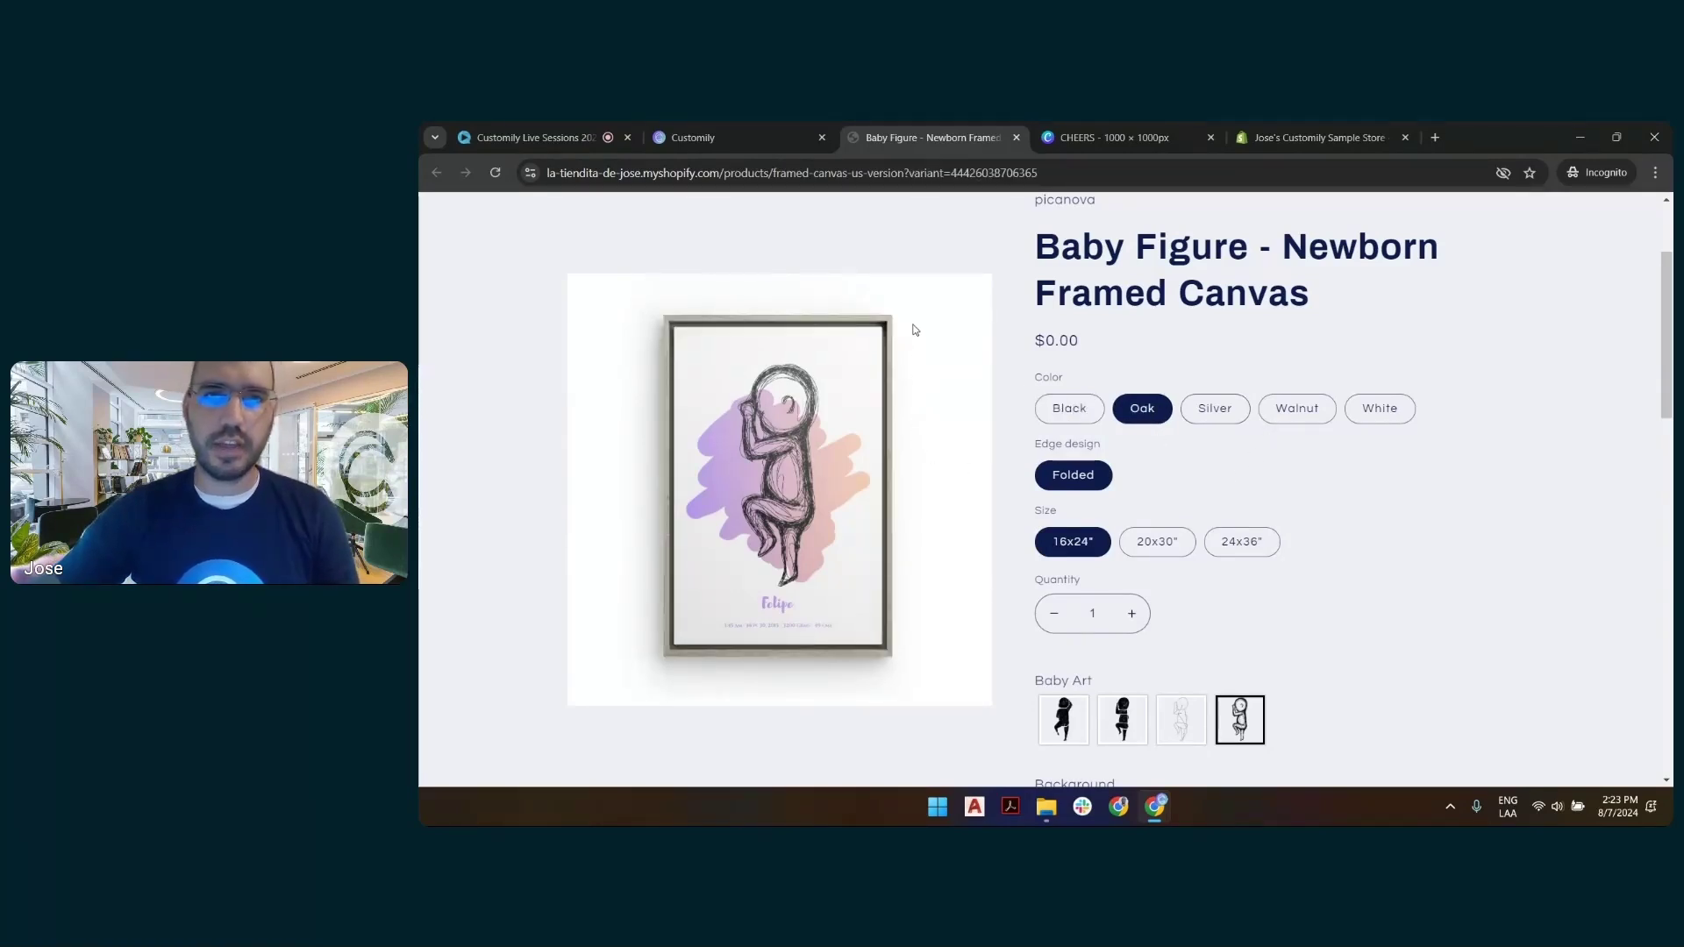
{"action": "left_click", "coordinate": [1213, 412]}
{"action": "left_click", "coordinate": [1273, 423]}
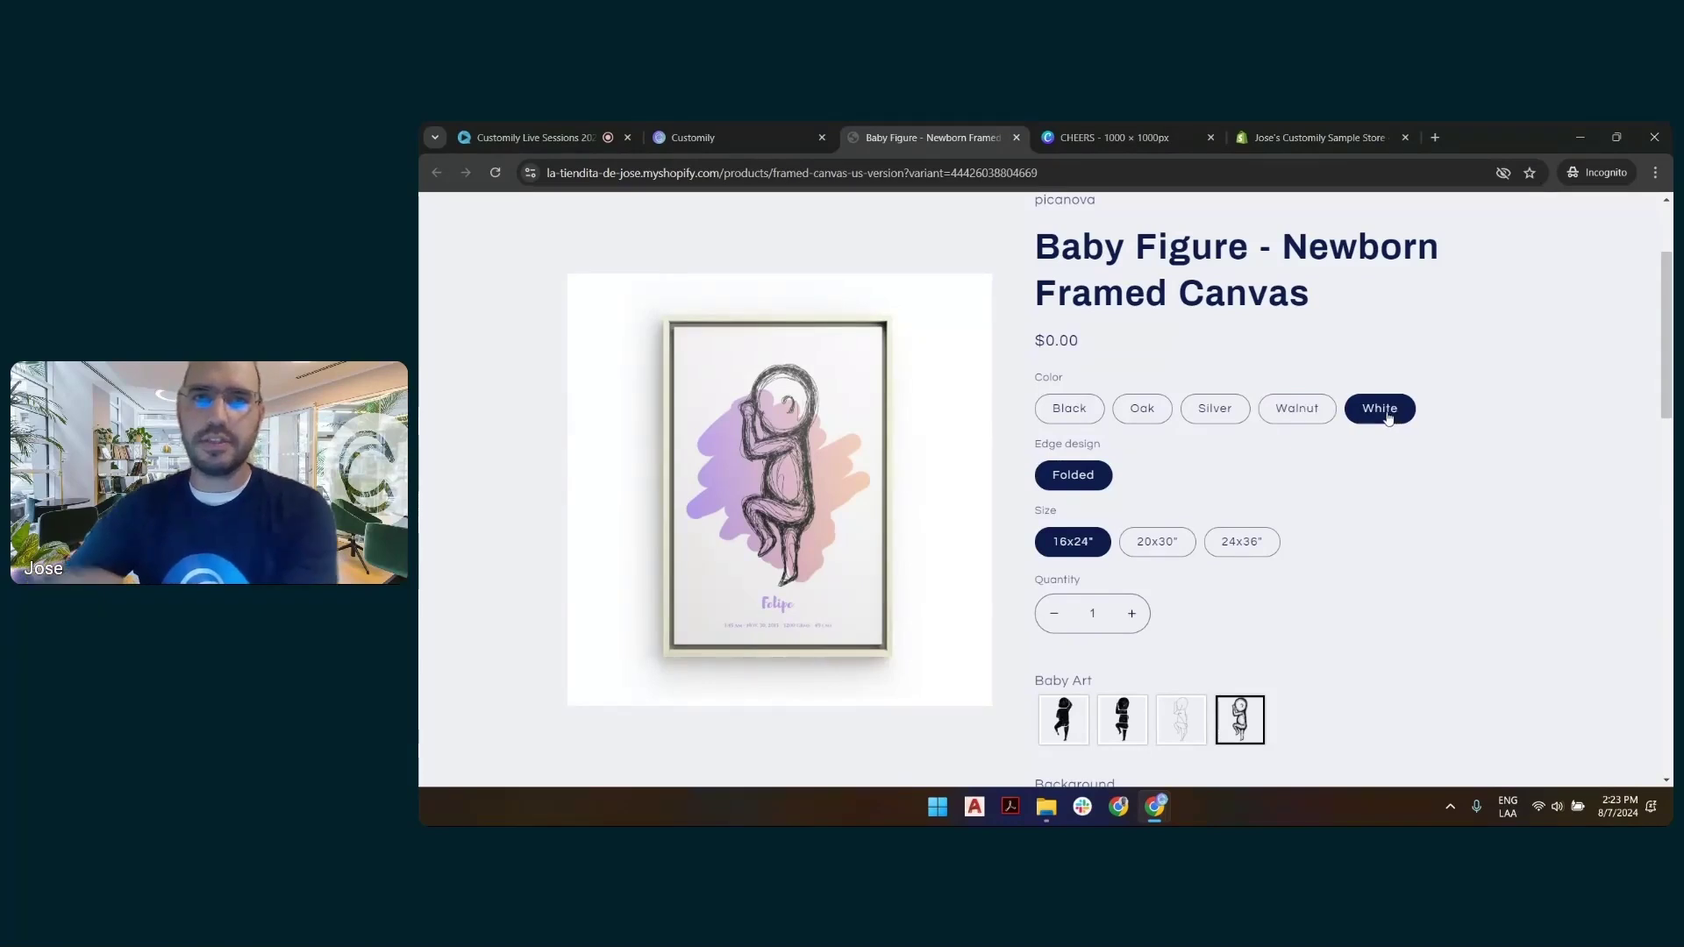
{"action": "left_click", "coordinate": [1387, 418]}
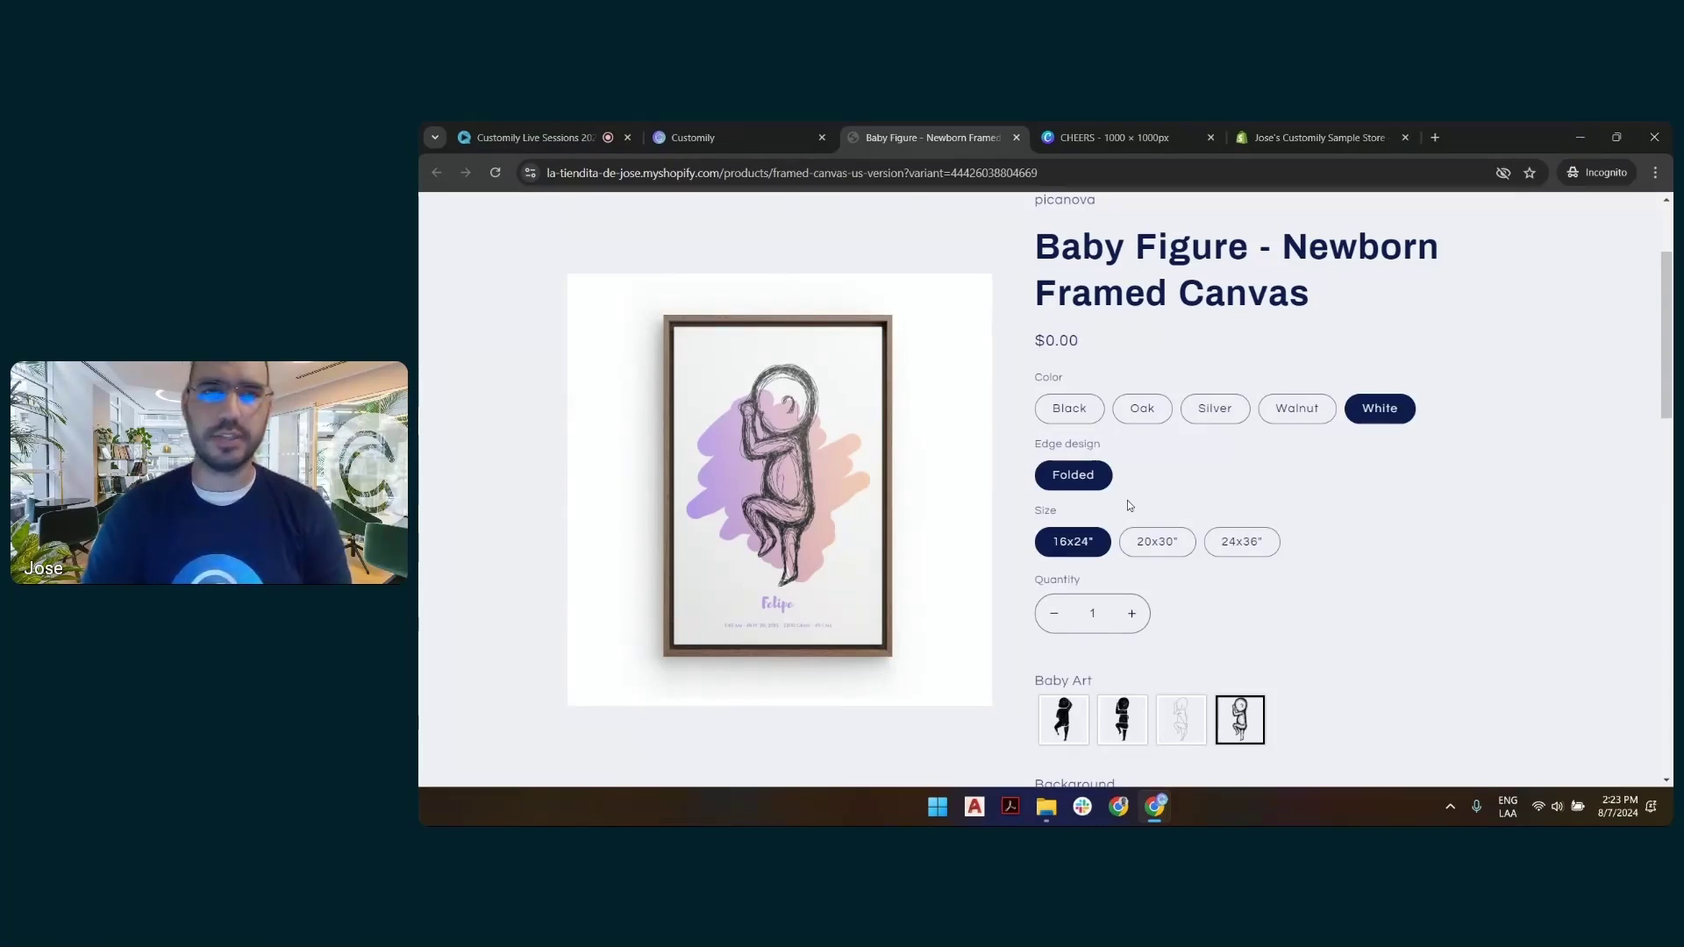
{"action": "left_click", "coordinate": [1161, 542]}
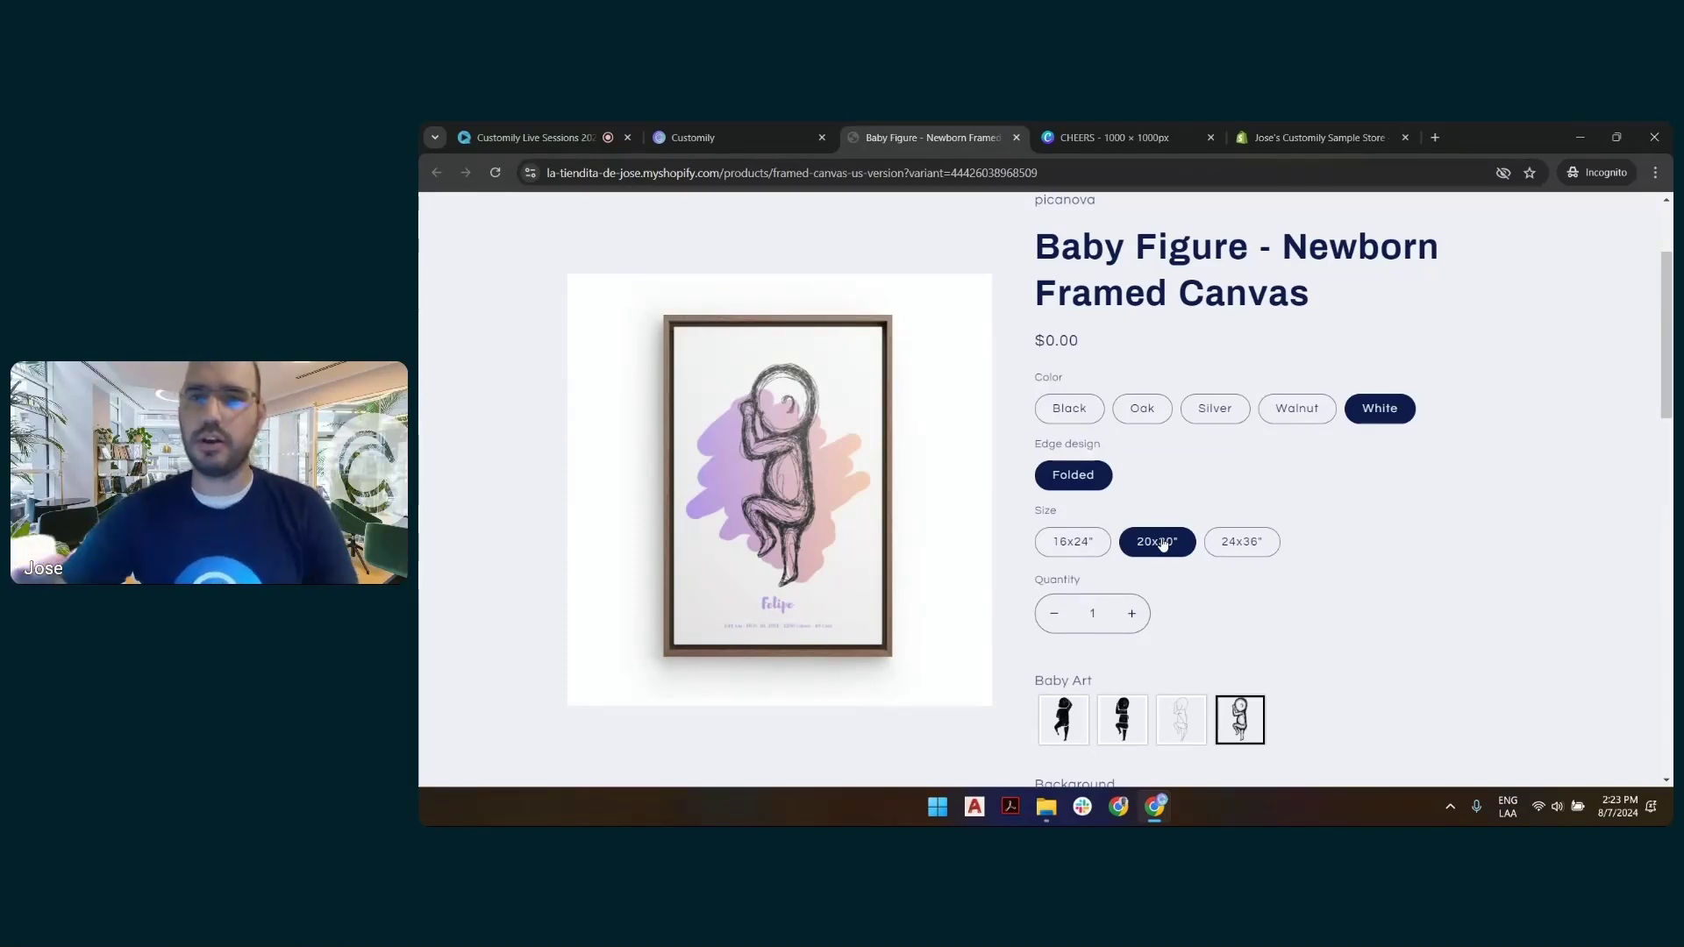
{"action": "left_click", "coordinate": [1254, 544]}
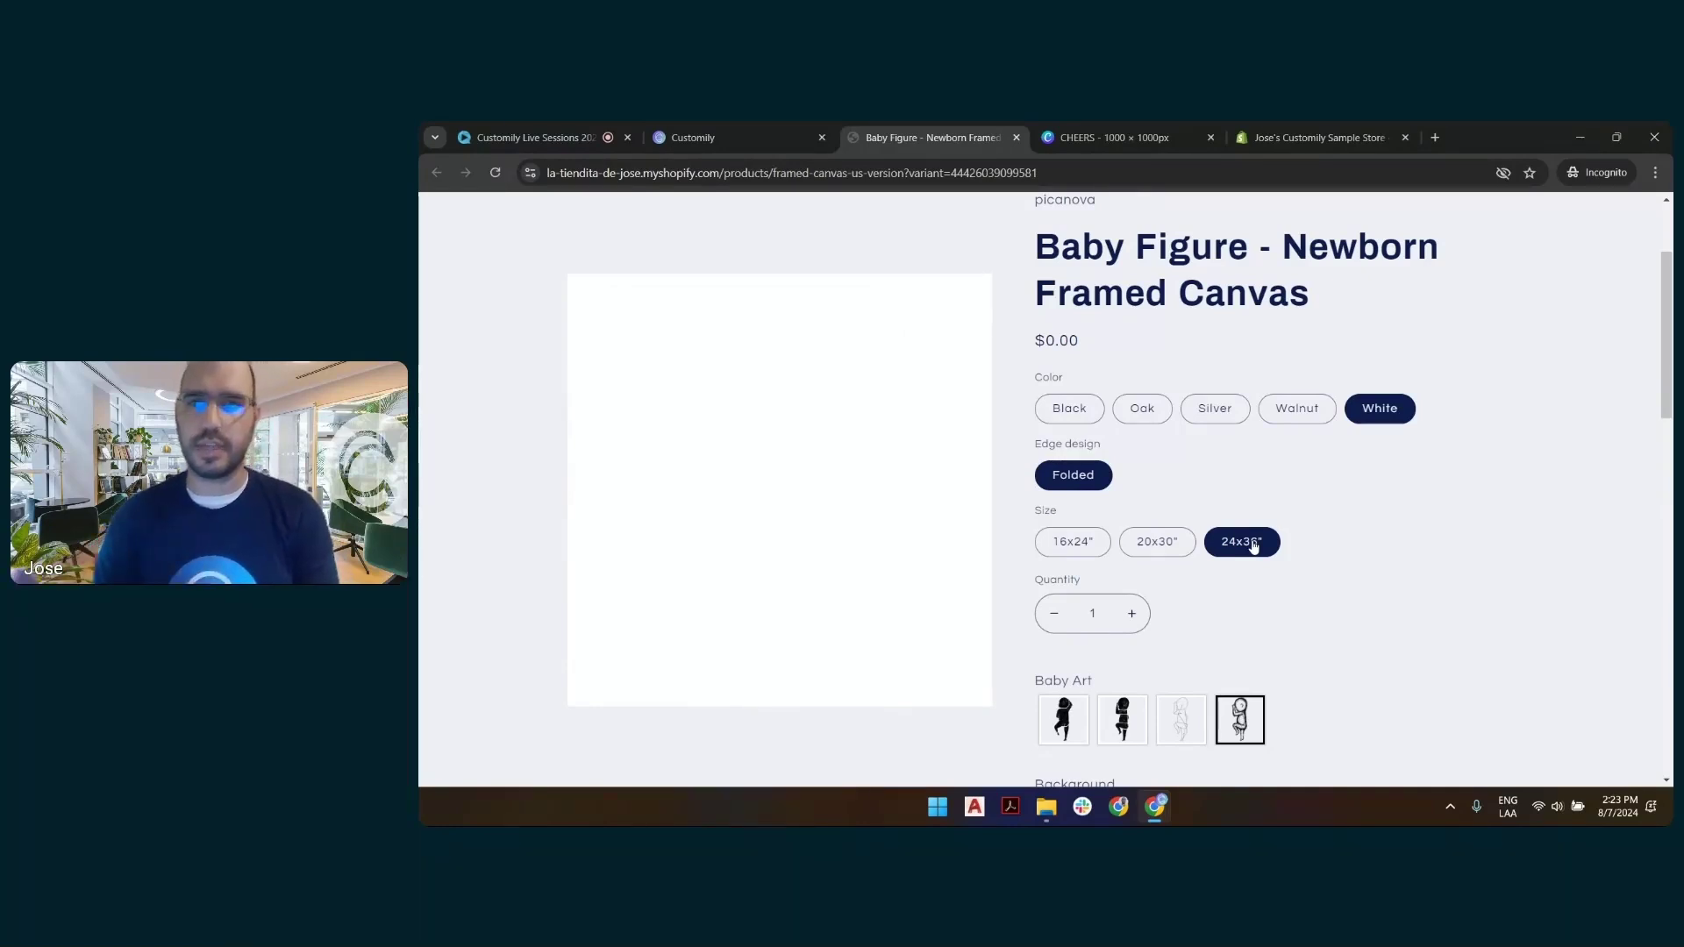
Try the third and black silhouette baby art with beige, green, orange, pink and purple backgrounds.
{"action": "scroll", "coordinate": [1413, 582], "scroll_direction": "down", "scroll_amount": 3}
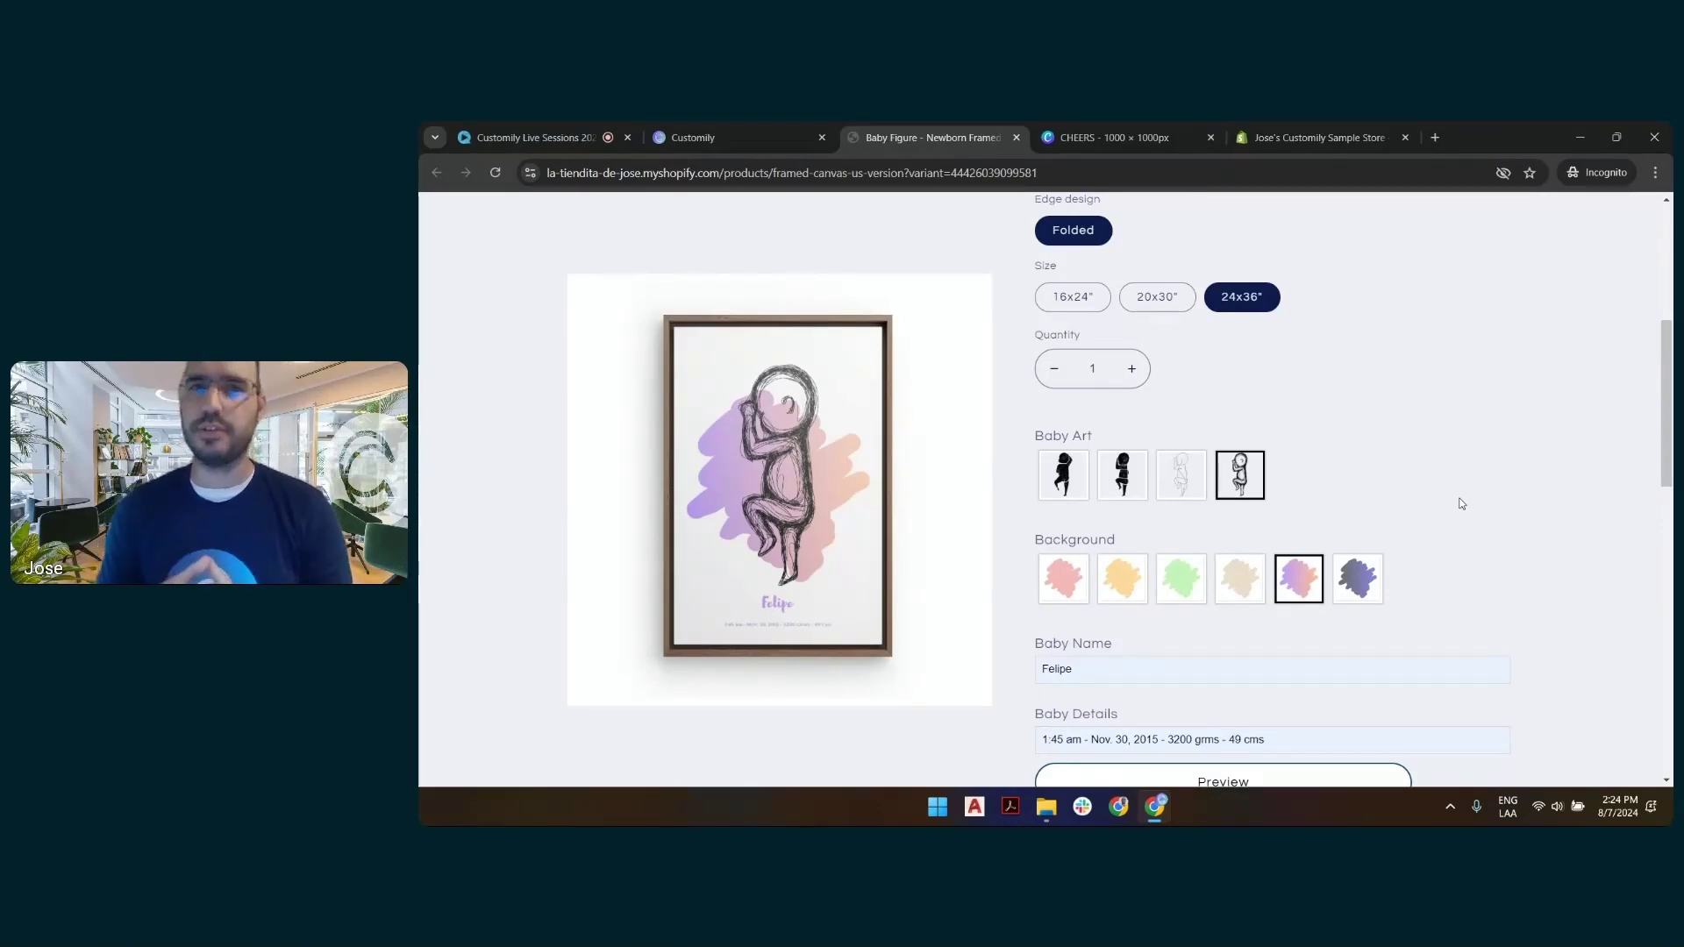
{"action": "left_click", "coordinate": [1177, 485]}
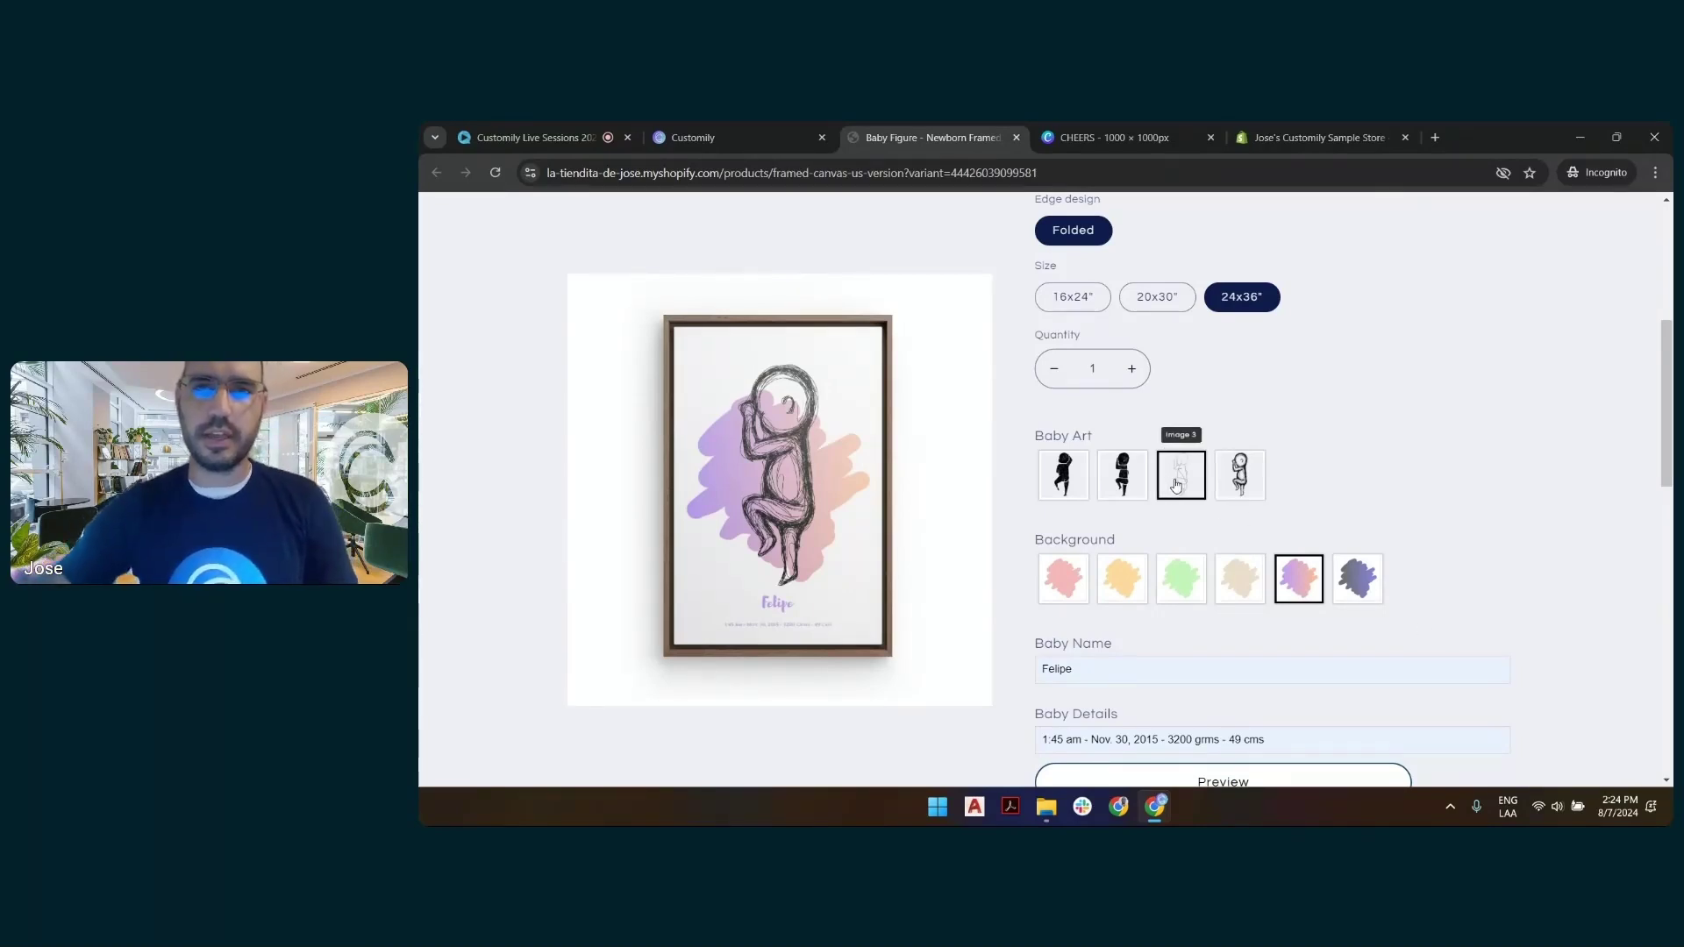
{"action": "left_click", "coordinate": [1123, 481]}
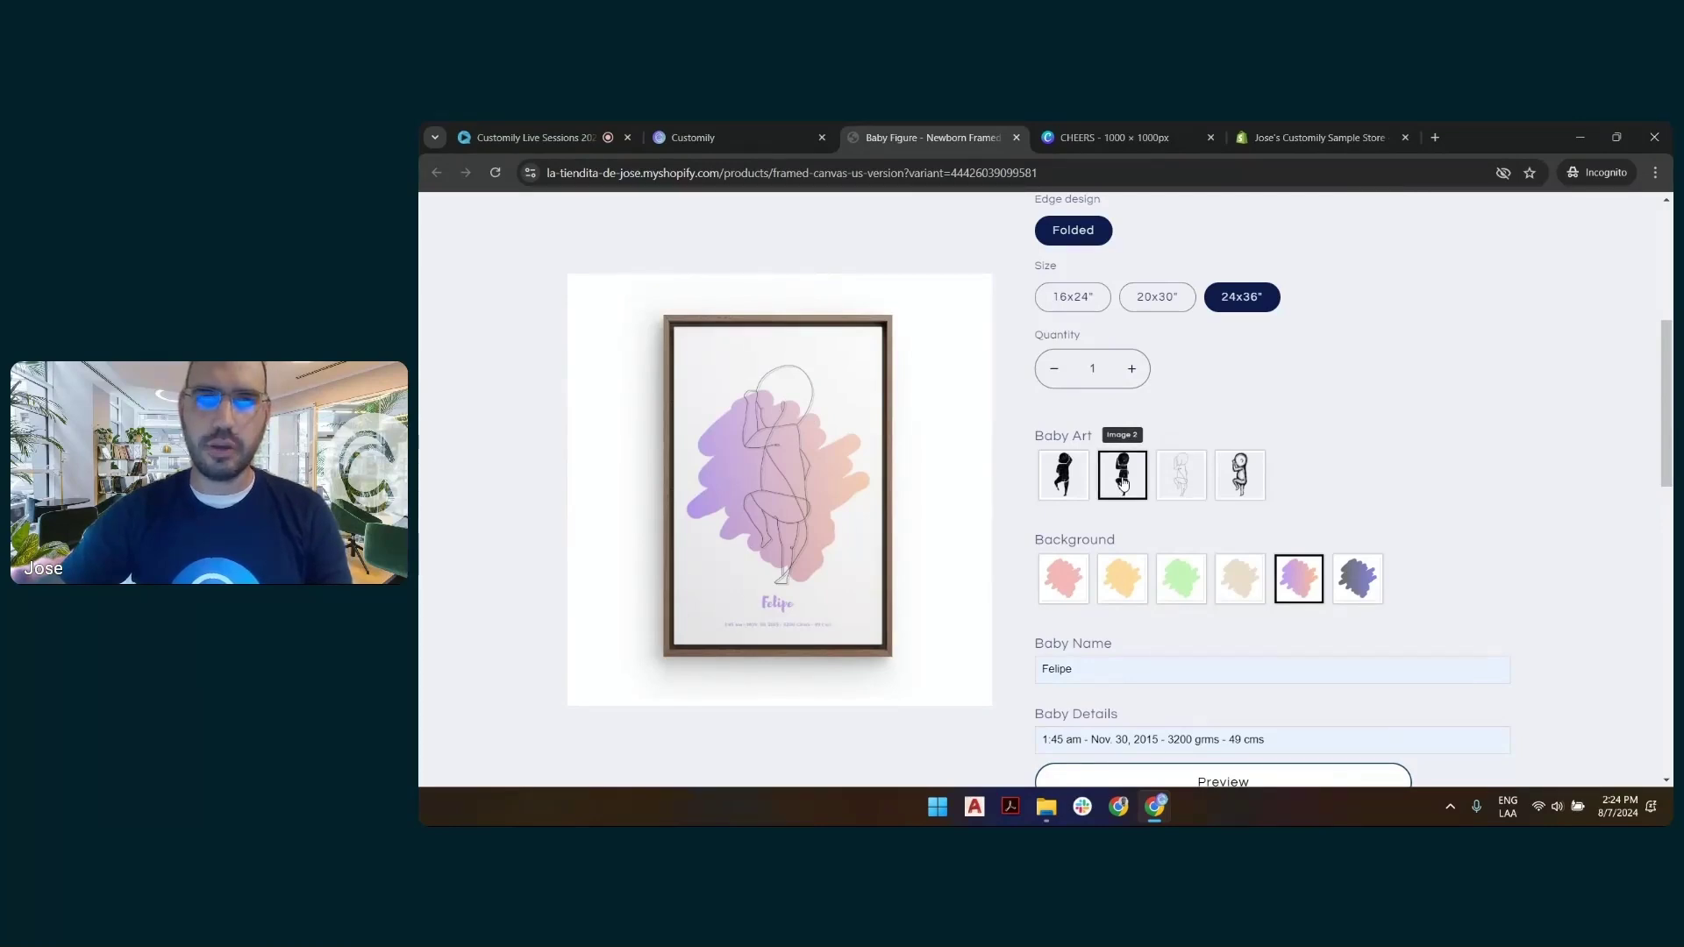
{"action": "left_click", "coordinate": [1242, 589]}
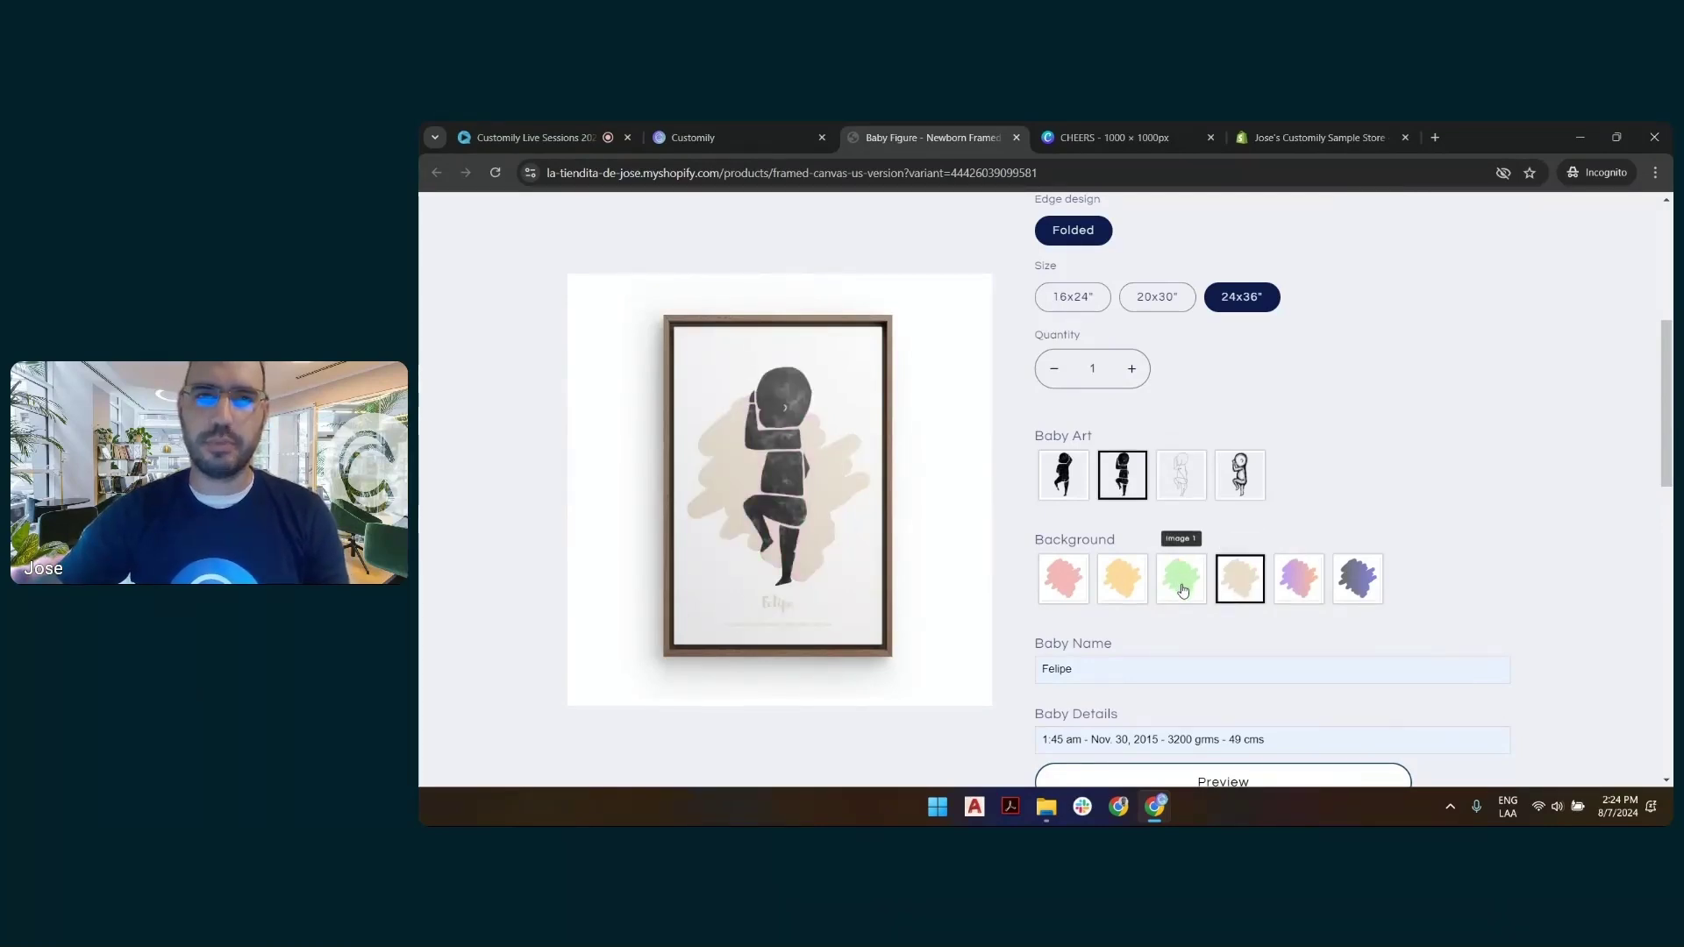
{"action": "left_click", "coordinate": [1183, 589]}
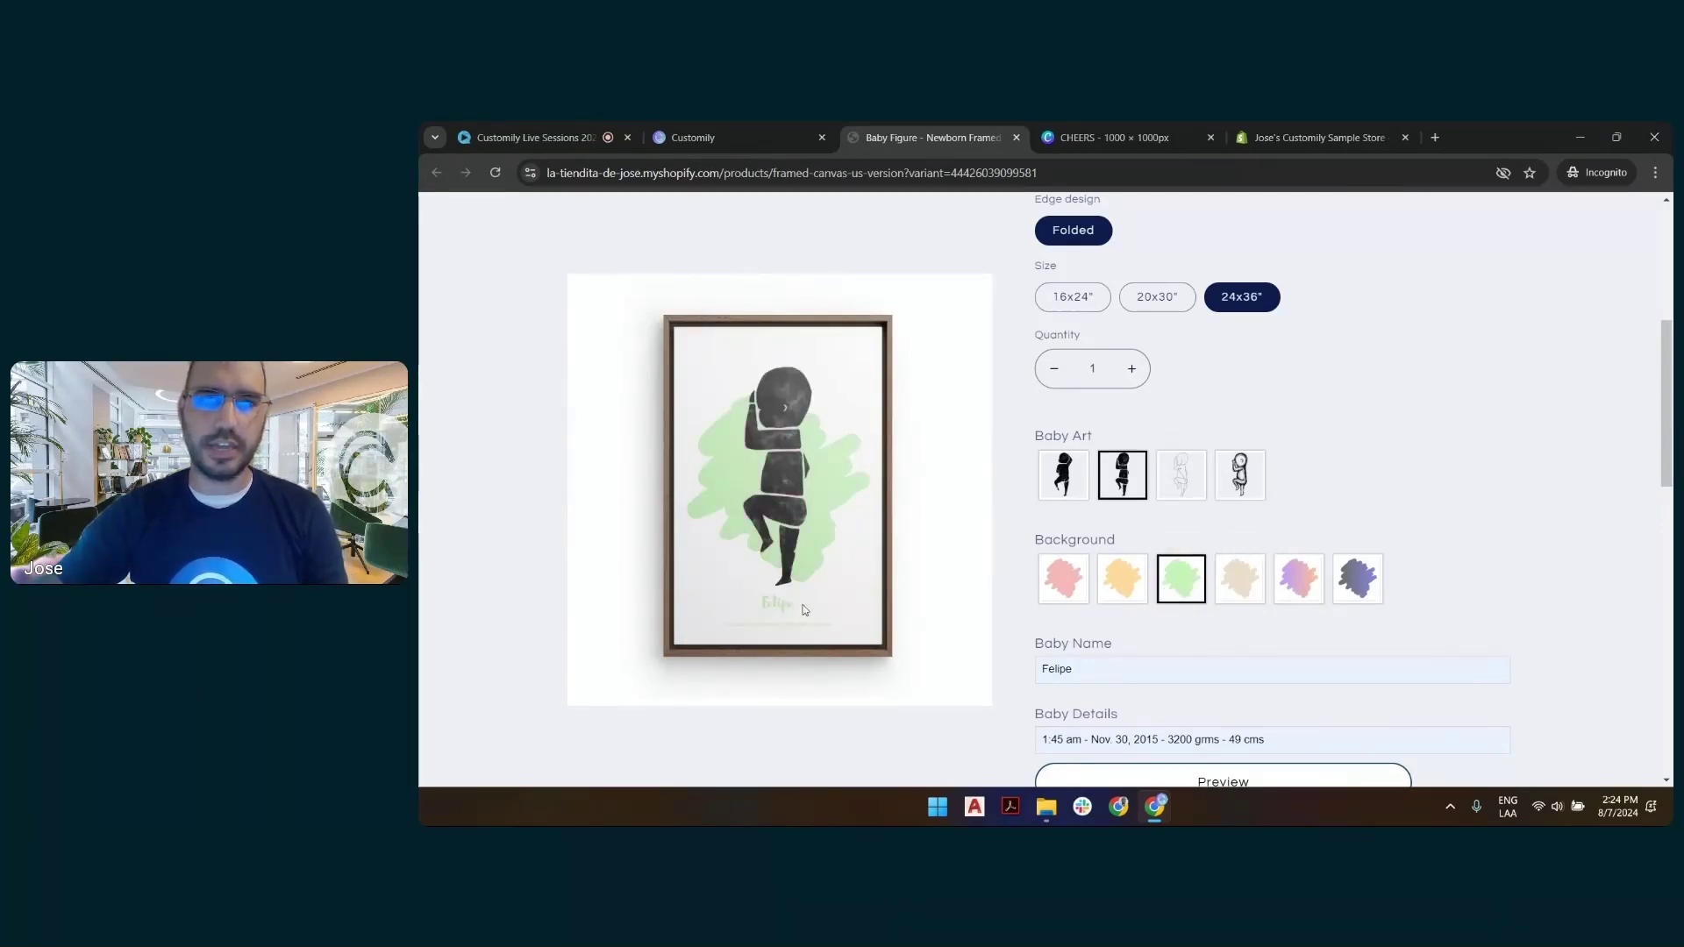
{"action": "left_click", "coordinate": [1122, 583]}
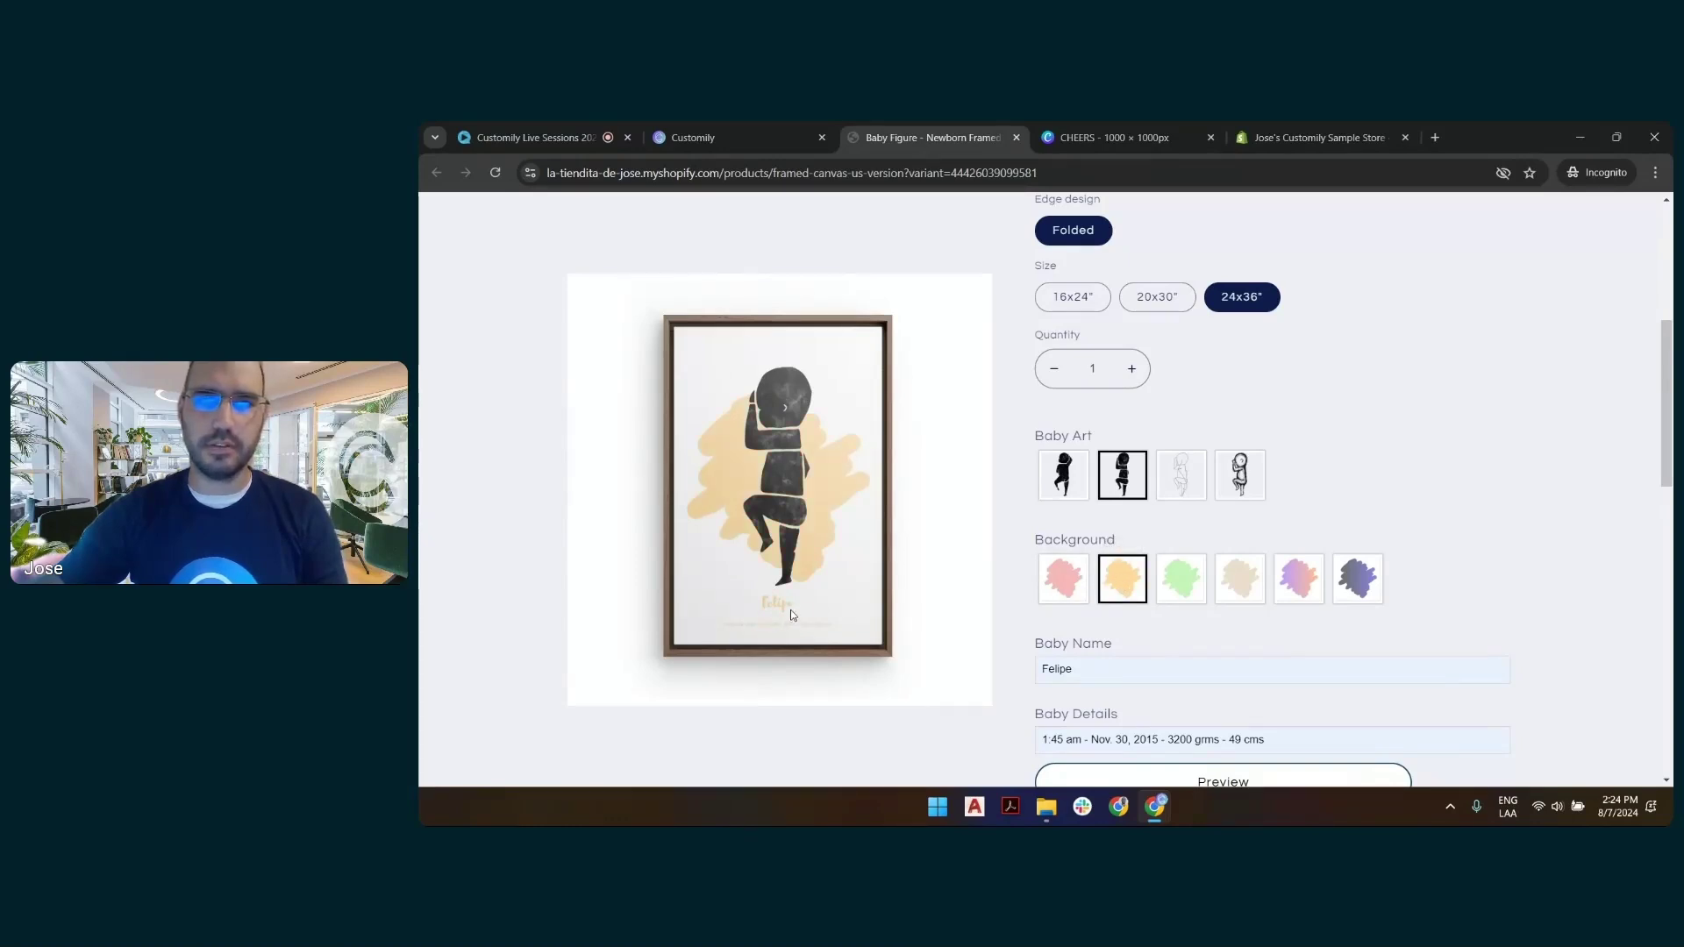
{"action": "left_click", "coordinate": [1084, 590]}
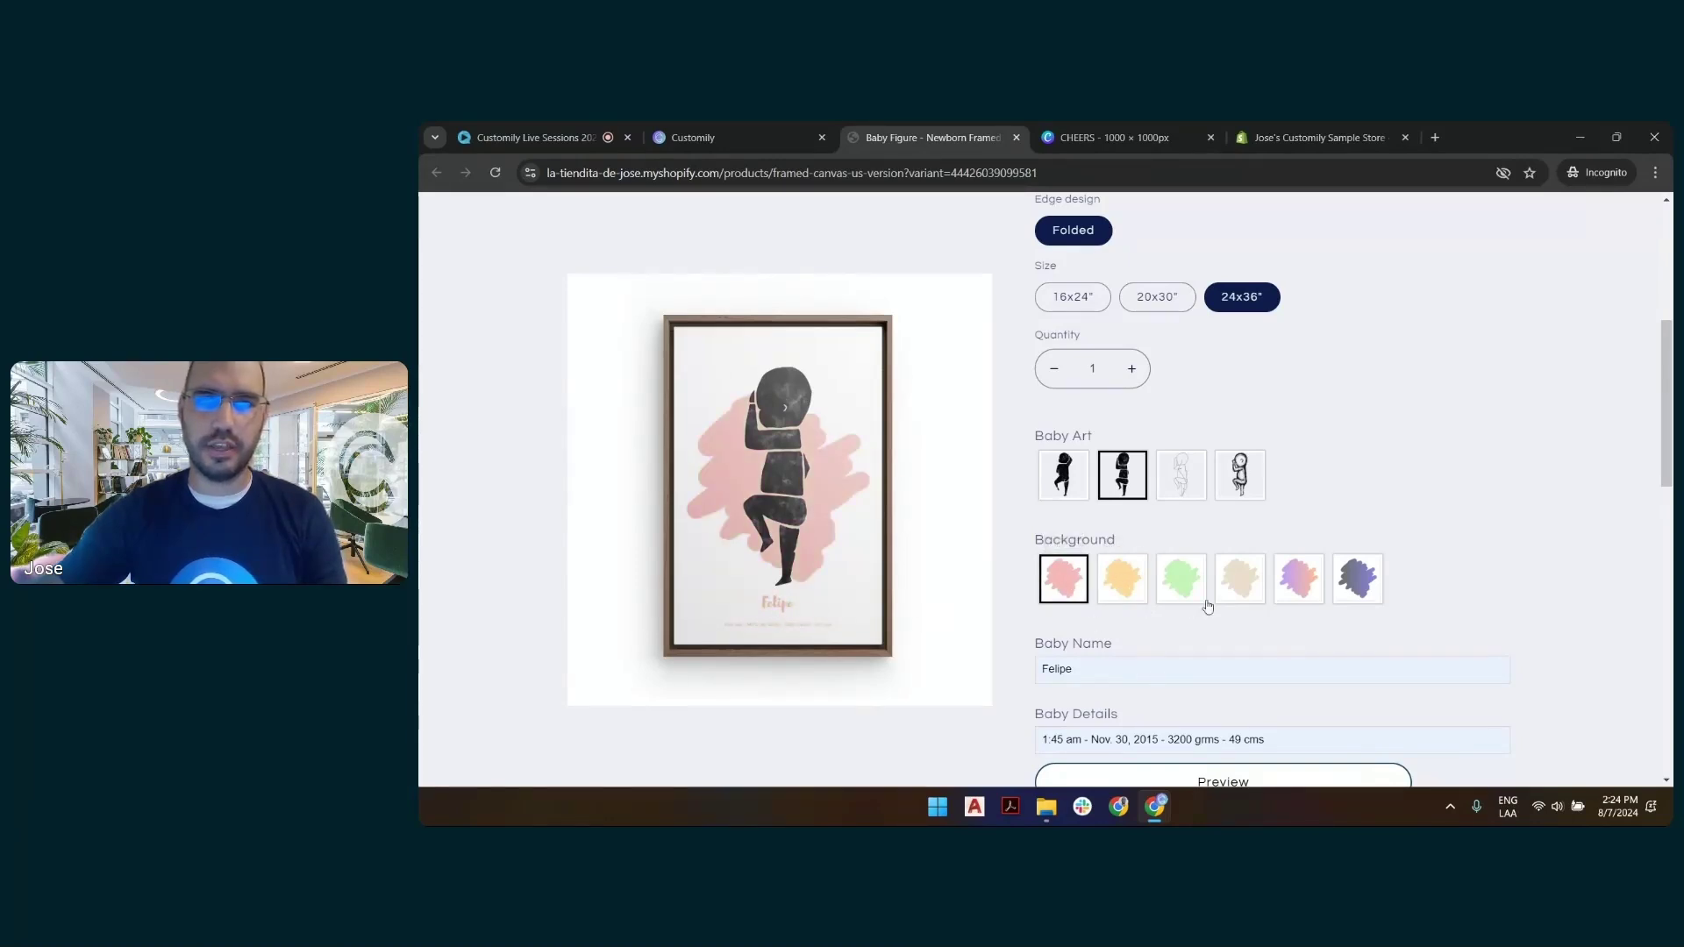
{"action": "left_click", "coordinate": [1288, 586]}
Compare green and dark purple background blobs in the enlarged preview, keeping dark purple.
{"action": "scroll", "coordinate": [1288, 585], "scroll_direction": "down", "scroll_amount": 2}
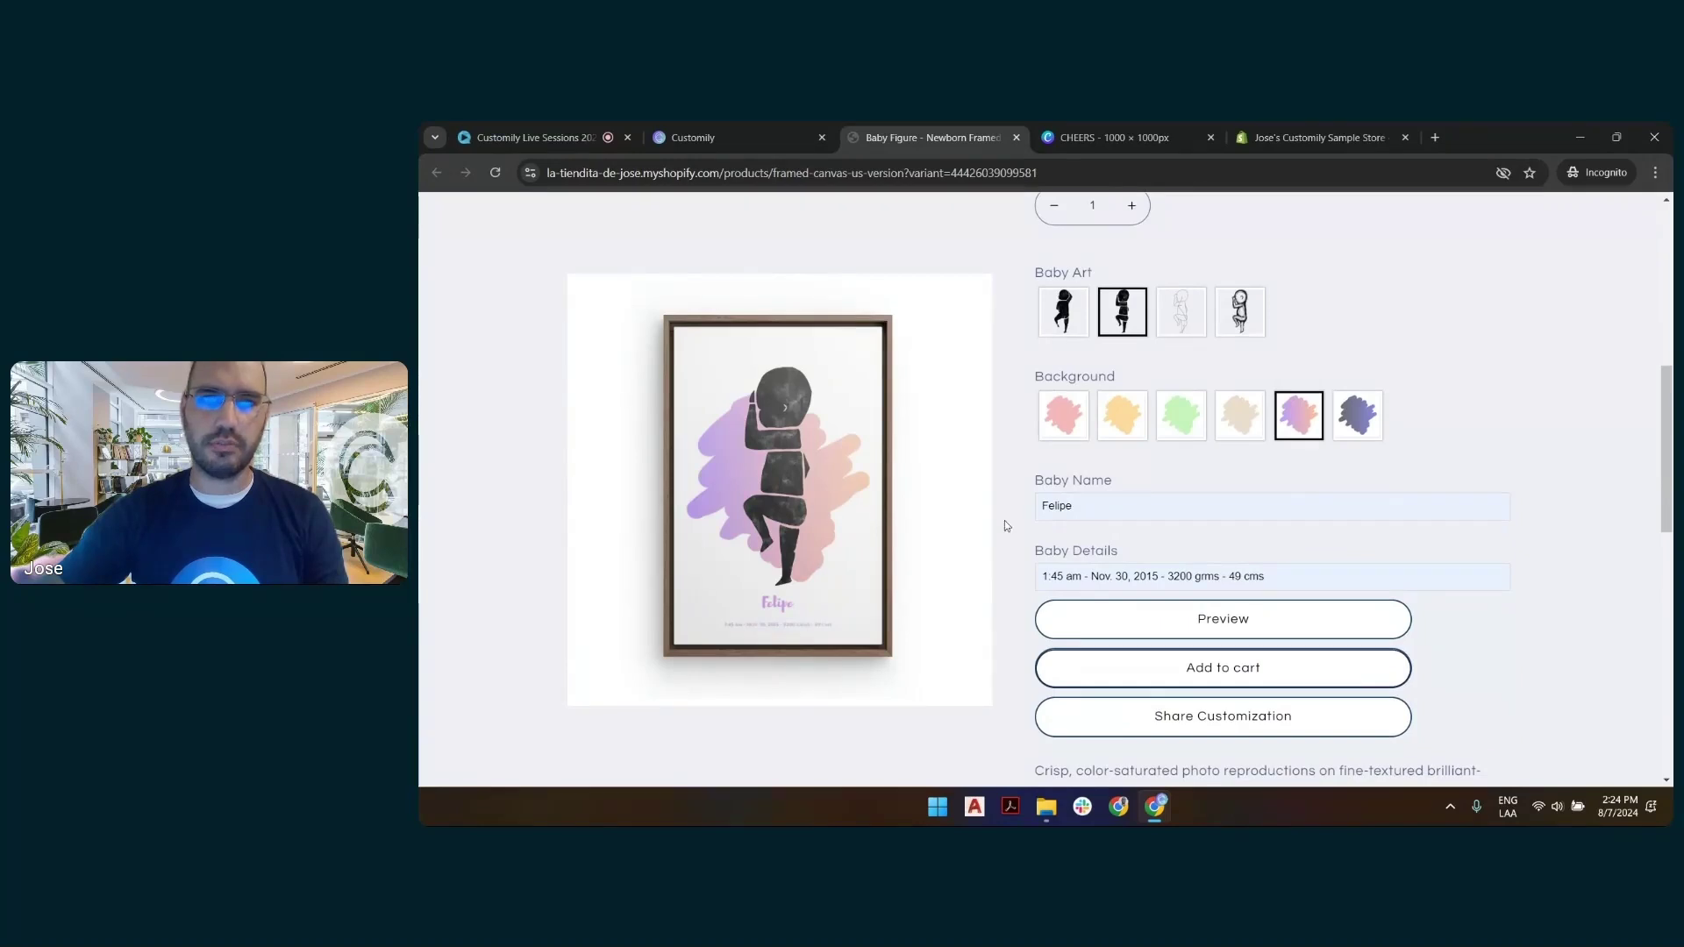
{"action": "left_click", "coordinate": [1181, 415]}
{"action": "left_click", "coordinate": [1122, 506]}
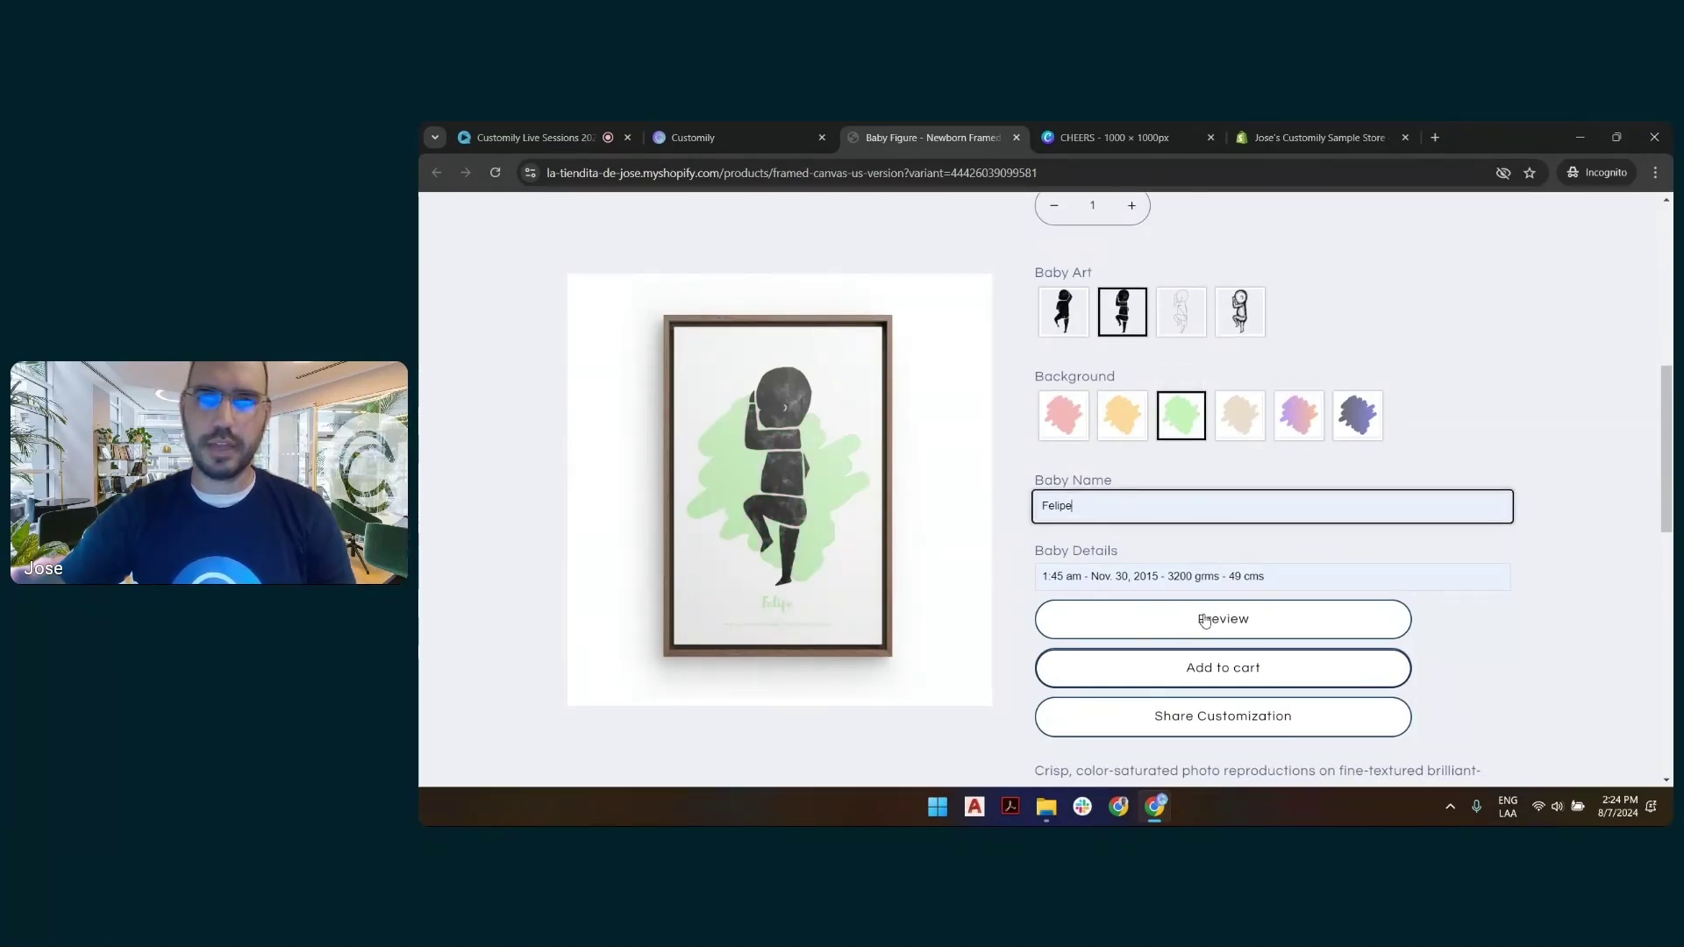
{"action": "left_click", "coordinate": [1205, 621]}
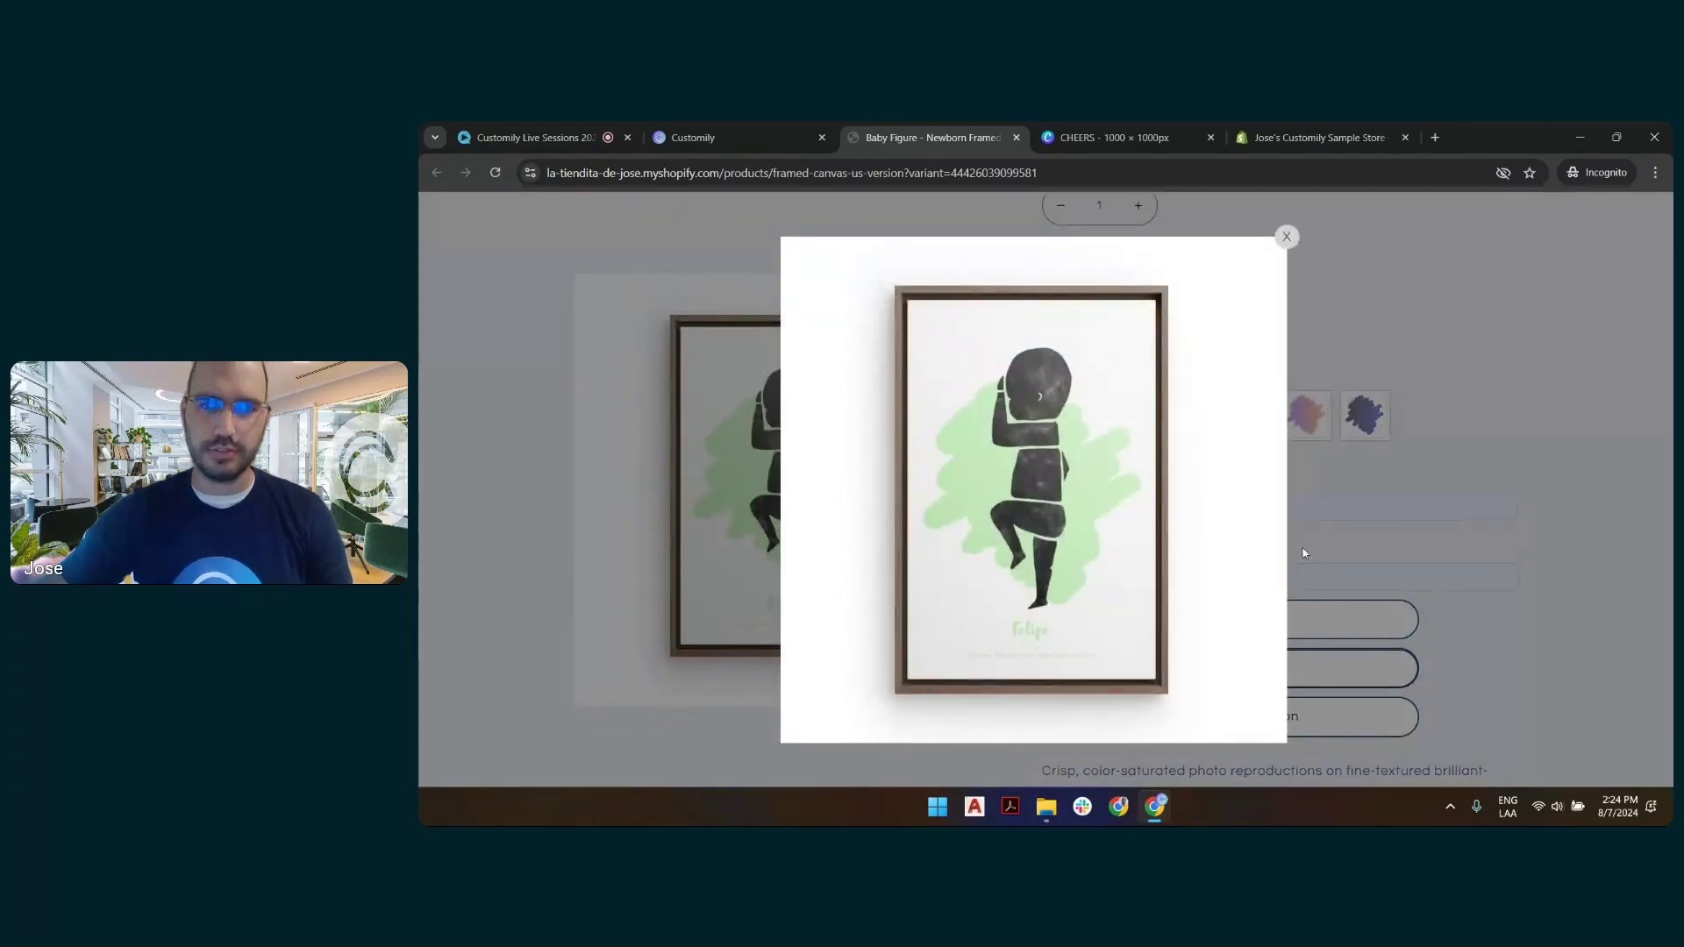
{"action": "left_click", "coordinate": [1339, 496]}
{"action": "left_click", "coordinate": [1358, 415]}
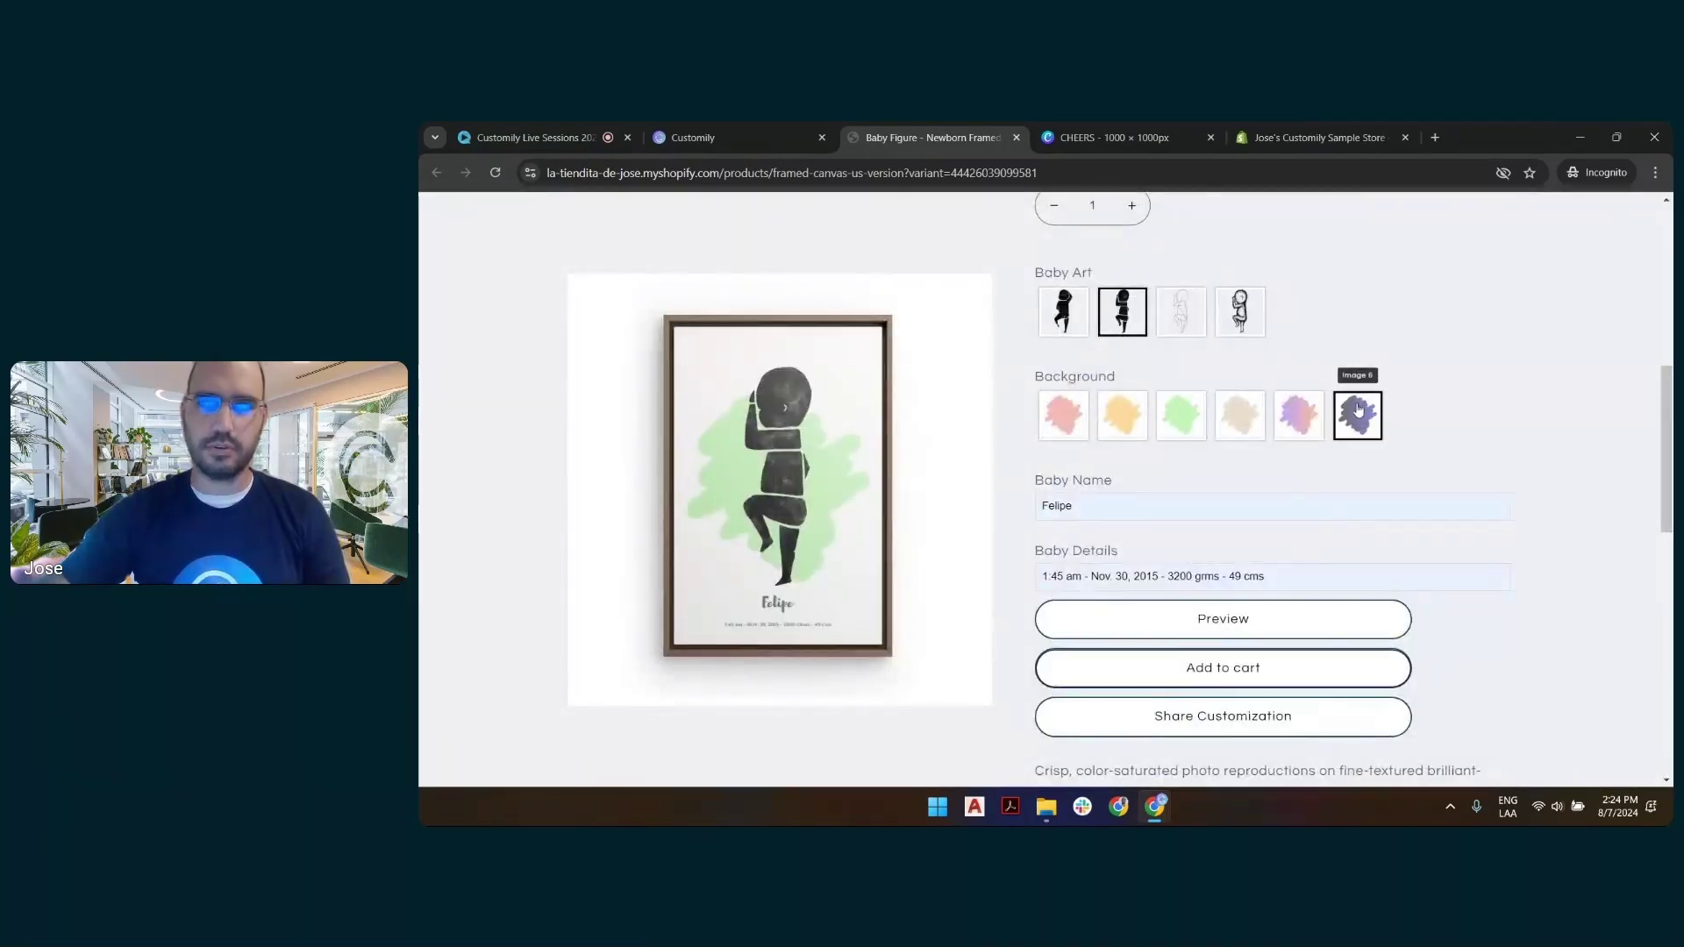
{"action": "left_click", "coordinate": [1221, 622]}
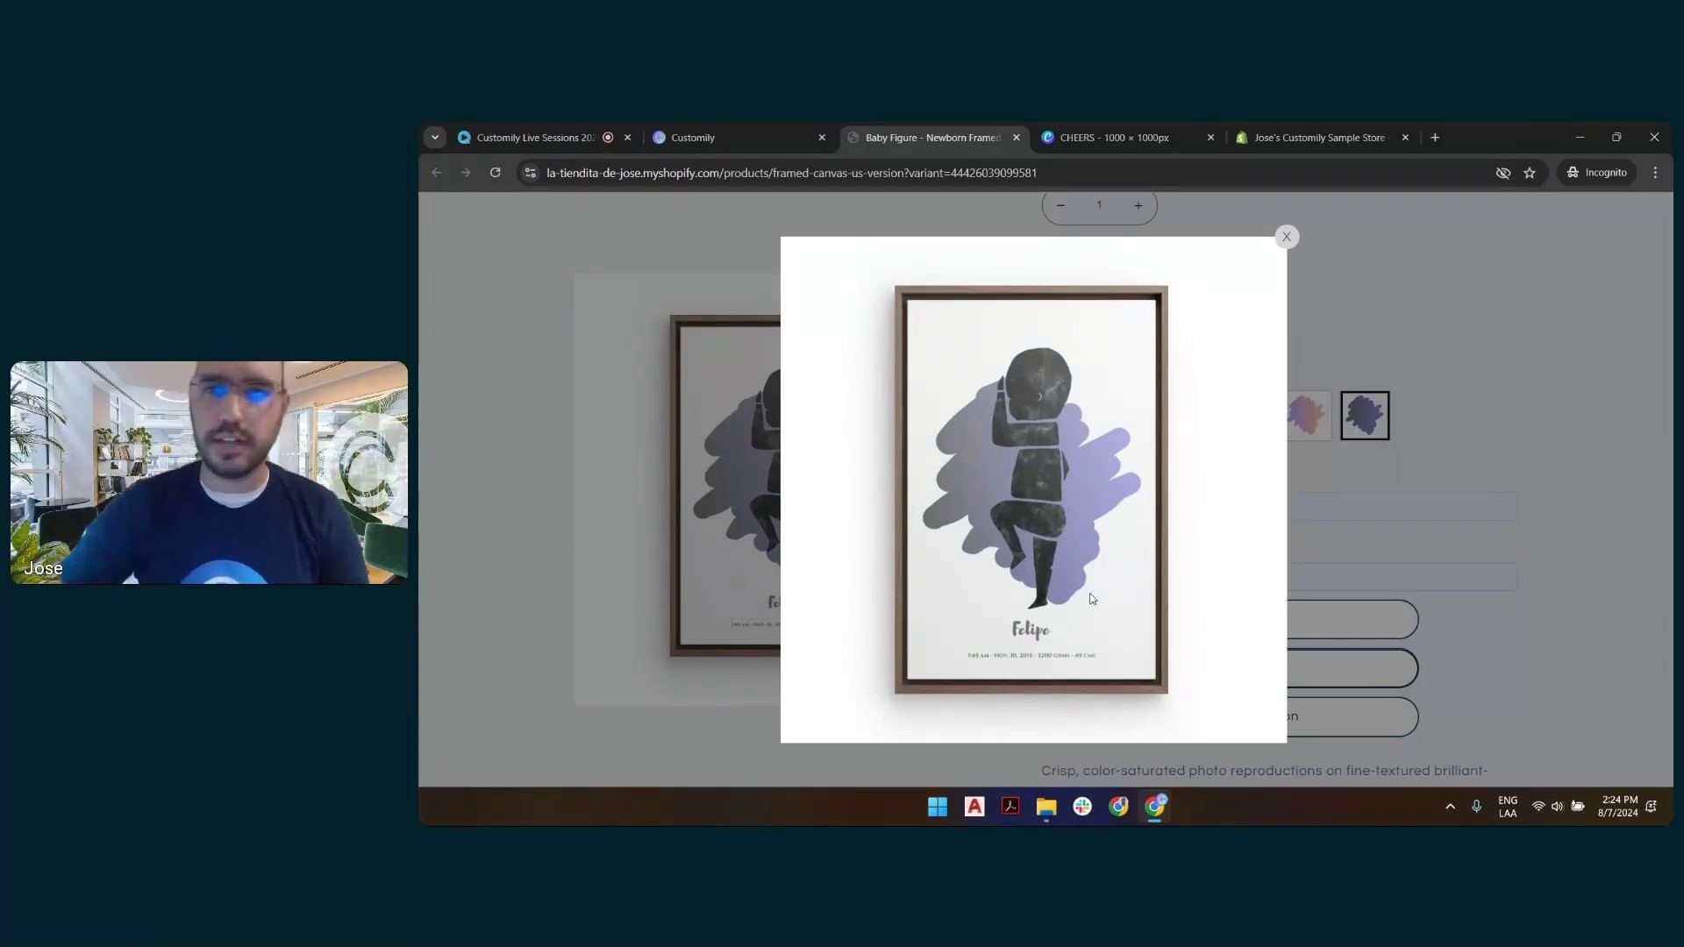
{"action": "left_click", "coordinate": [1286, 237]}
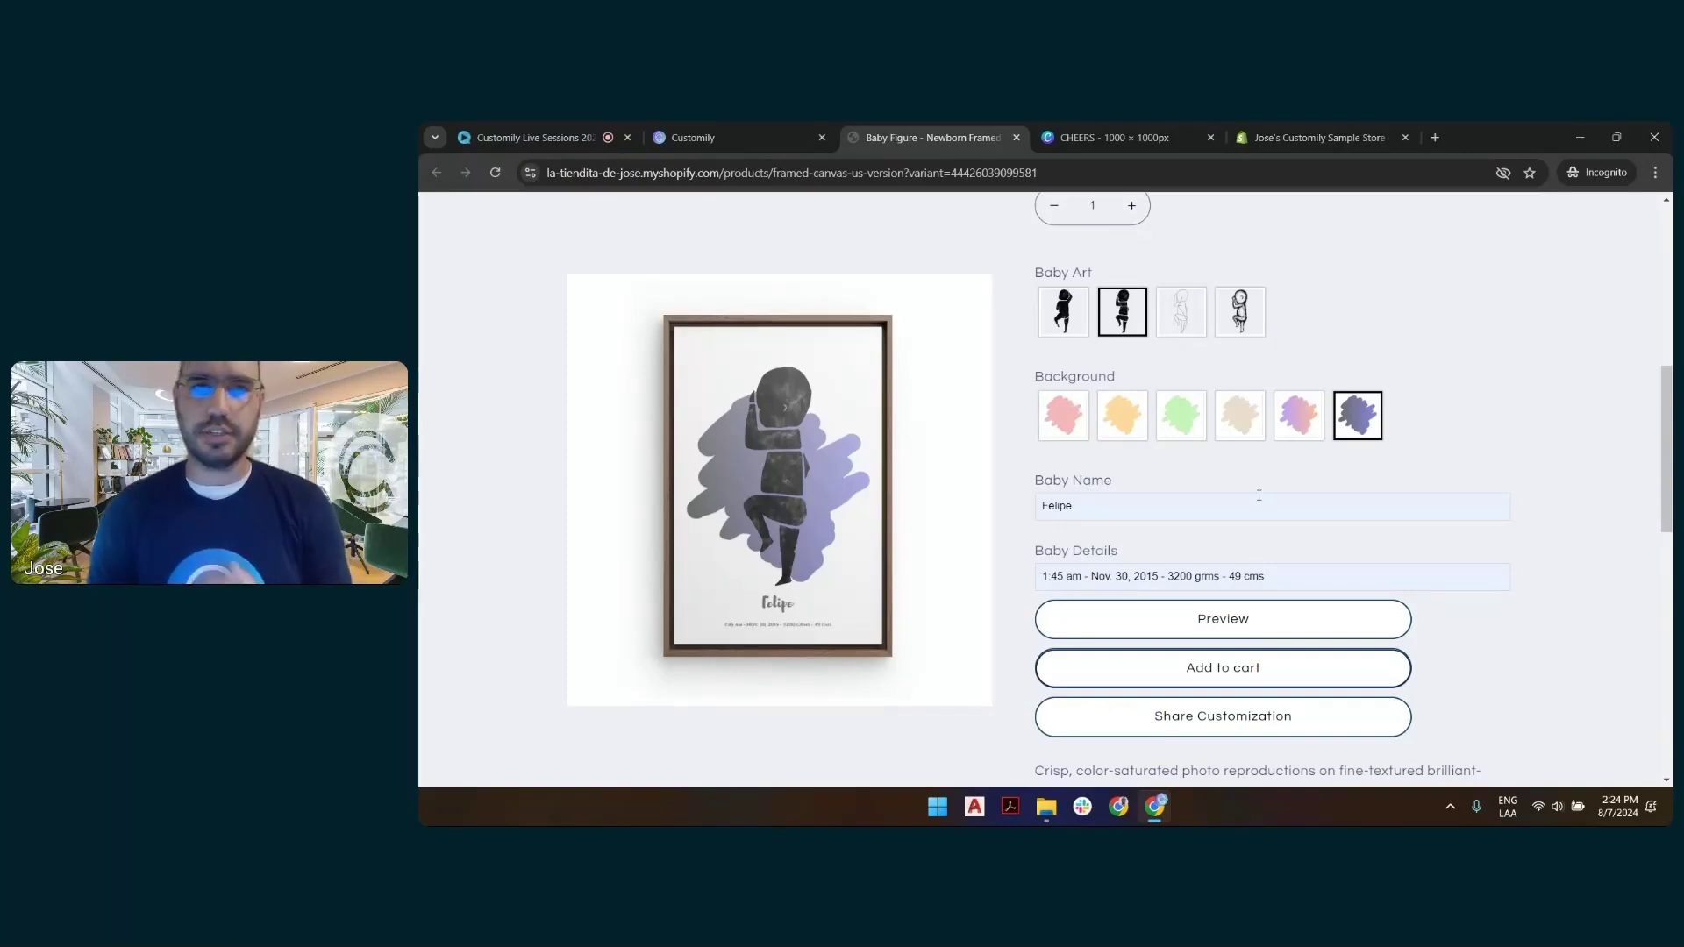
Try the first and line-art baby designs, then settle on the sketched sleeping baby art.
{"action": "left_click", "coordinate": [1063, 311]}
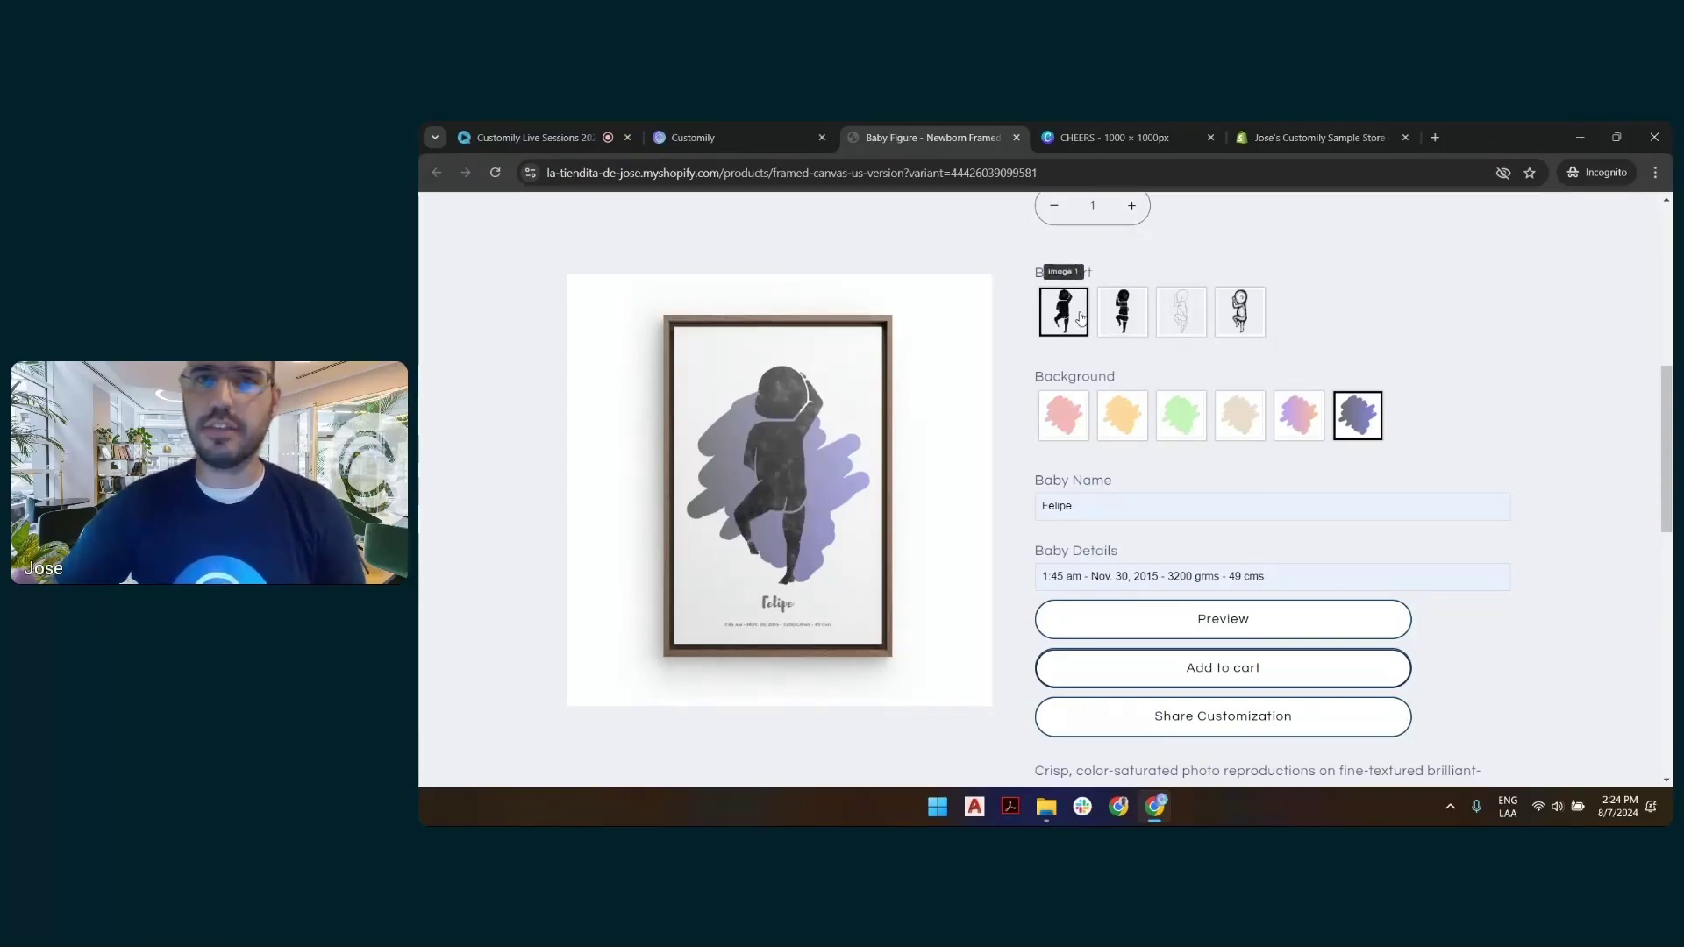
{"action": "left_click", "coordinate": [1173, 332]}
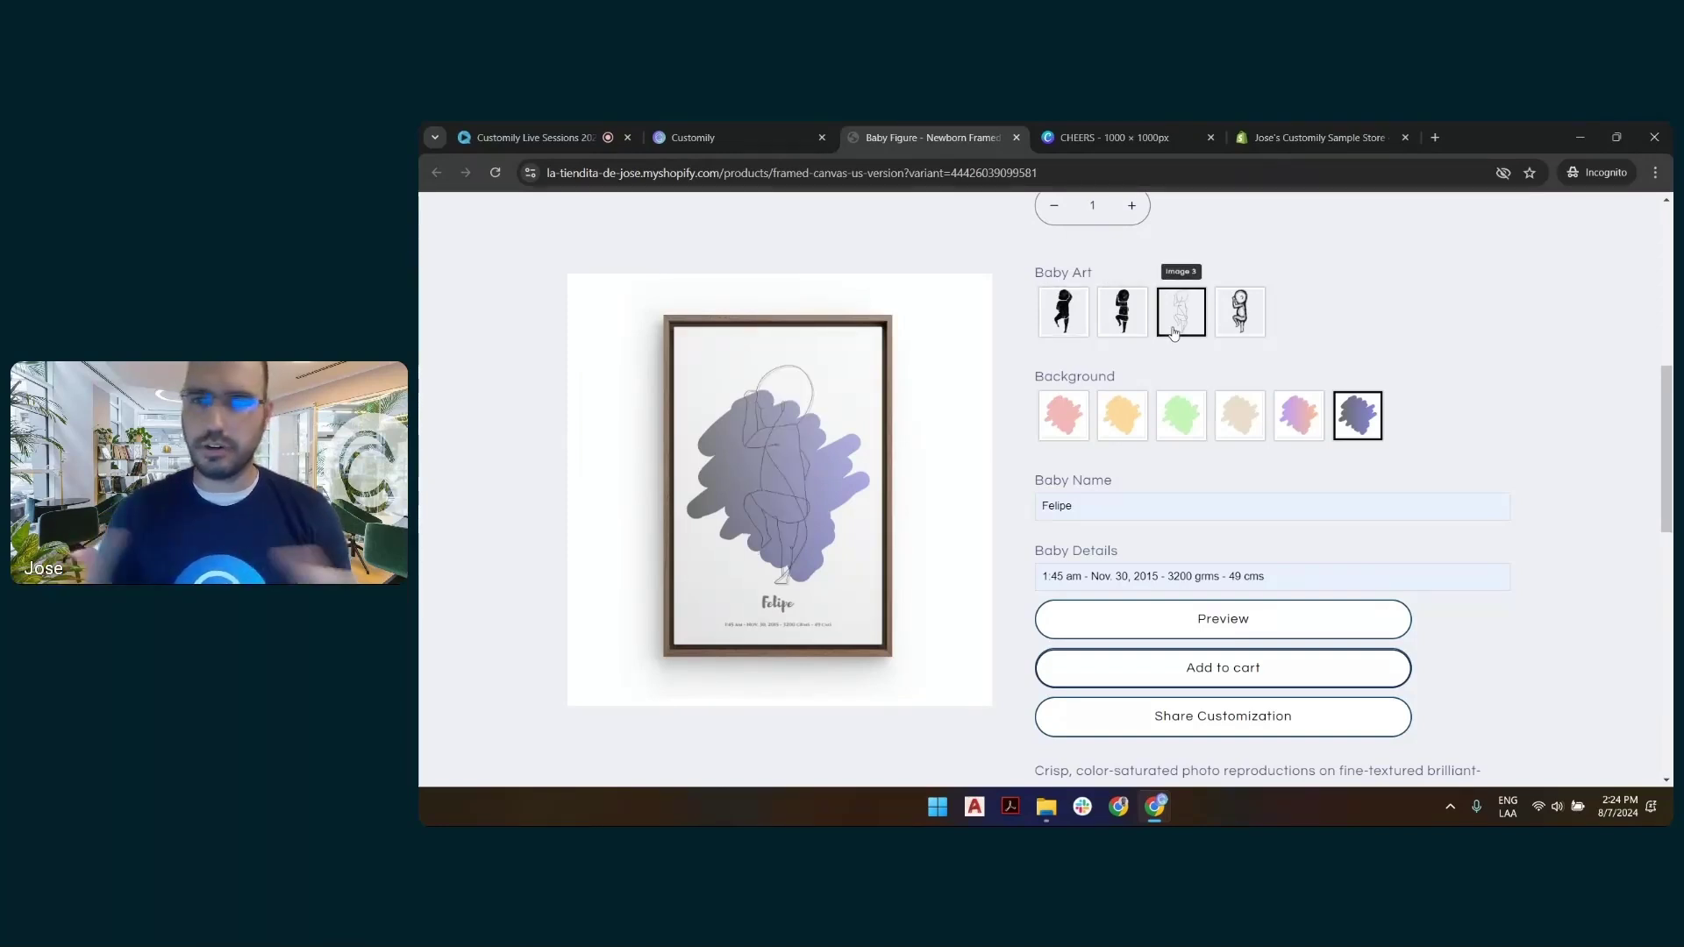
{"action": "left_click", "coordinate": [1224, 324]}
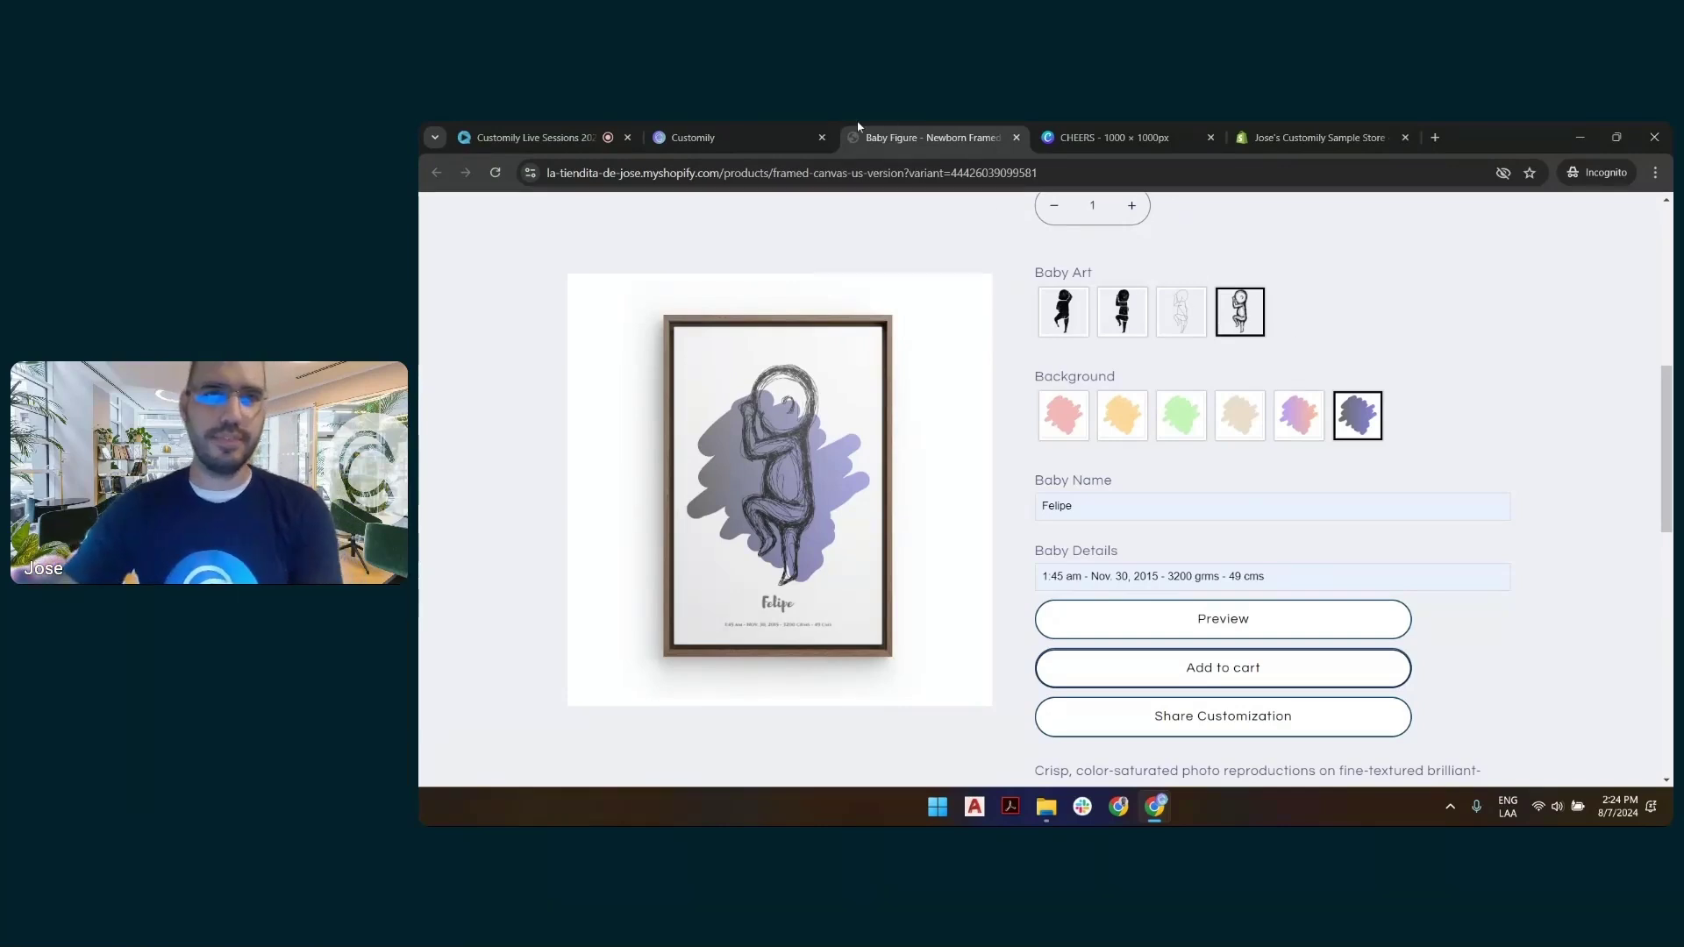
{"action": "mouse_move", "coordinate": [738, 127]}
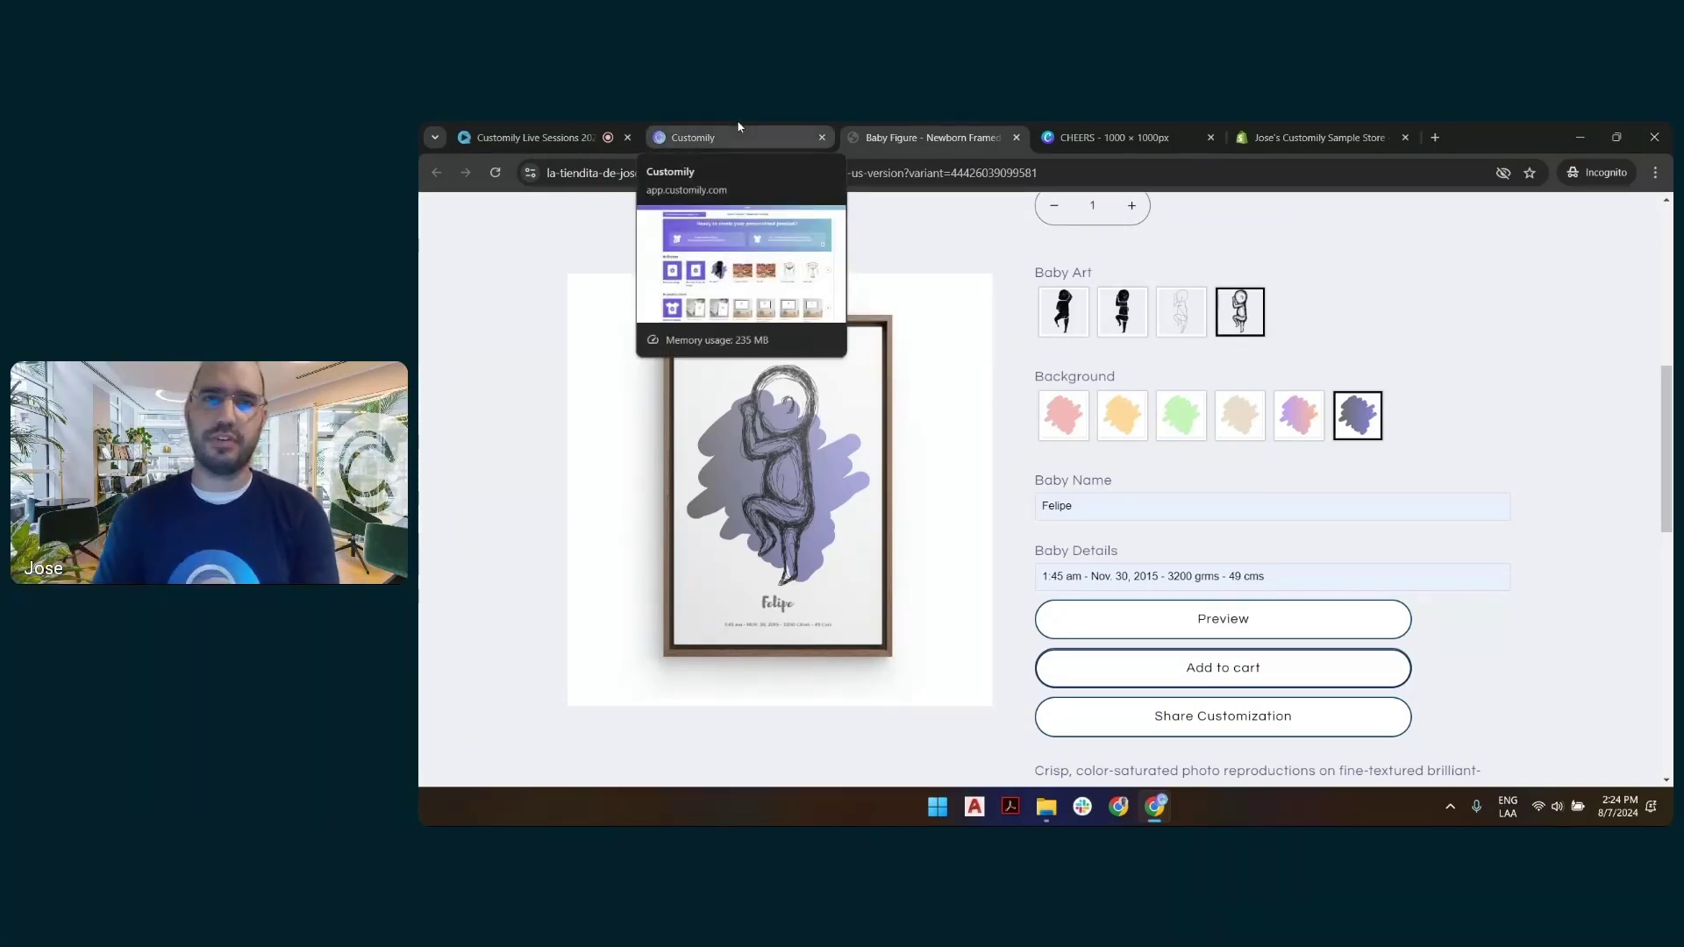
Start a new personalised product in Customily and scroll down to My Designs and product bases.
{"action": "left_click", "coordinate": [737, 130]}
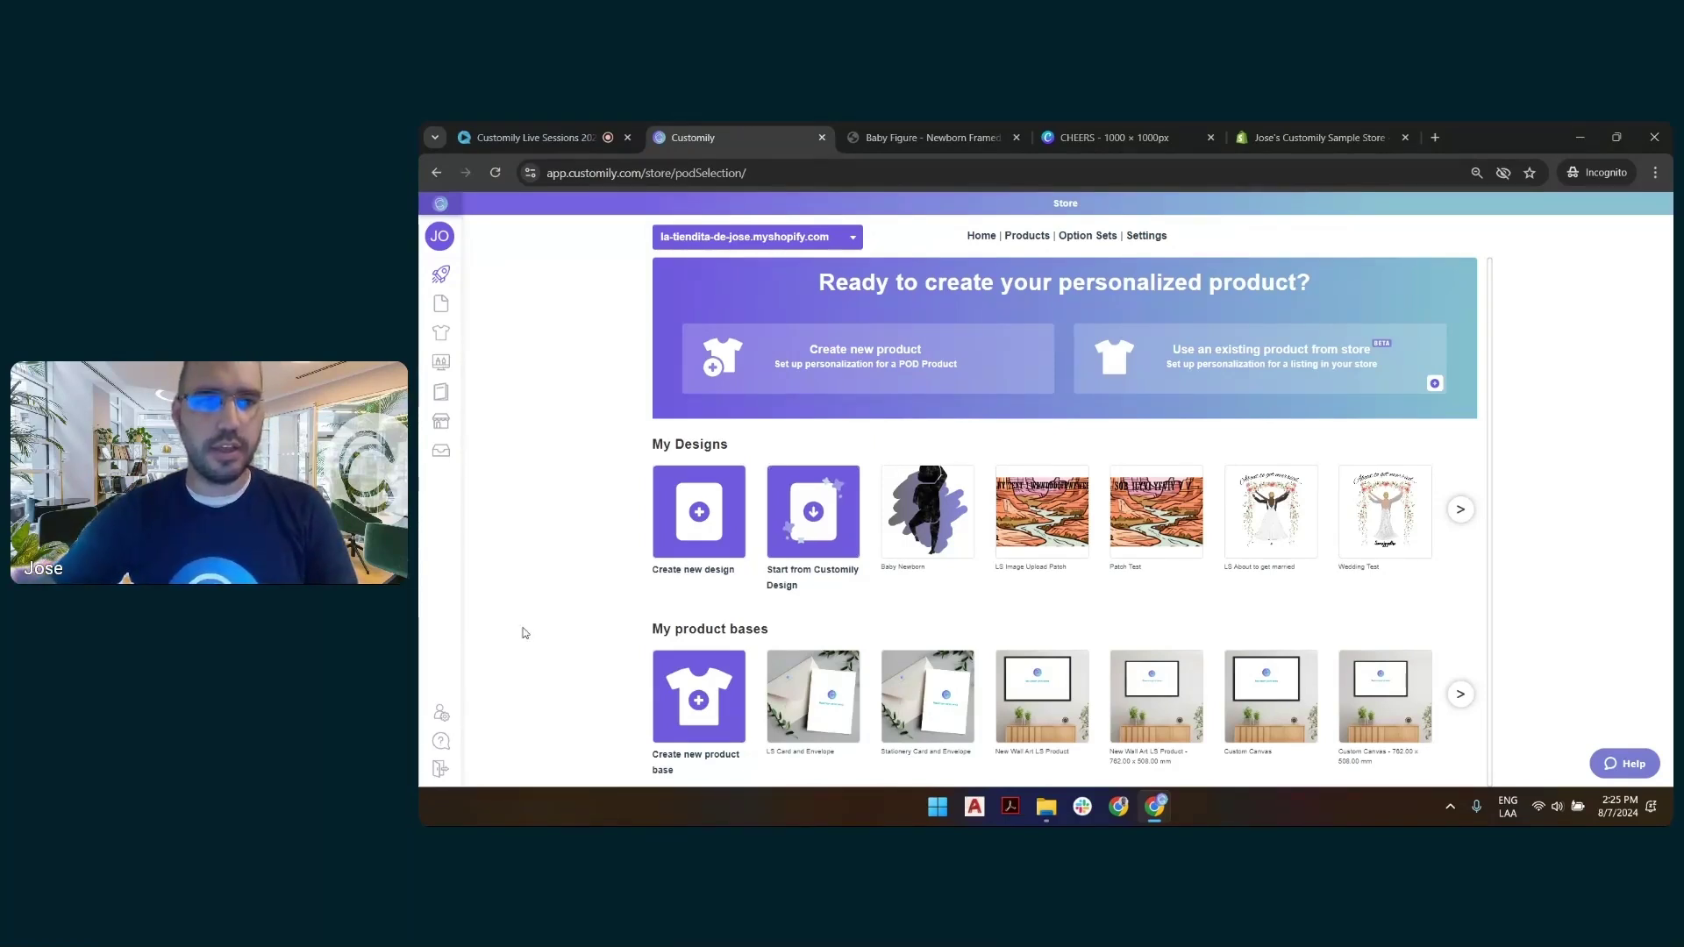
{"action": "mouse_move", "coordinate": [488, 256]}
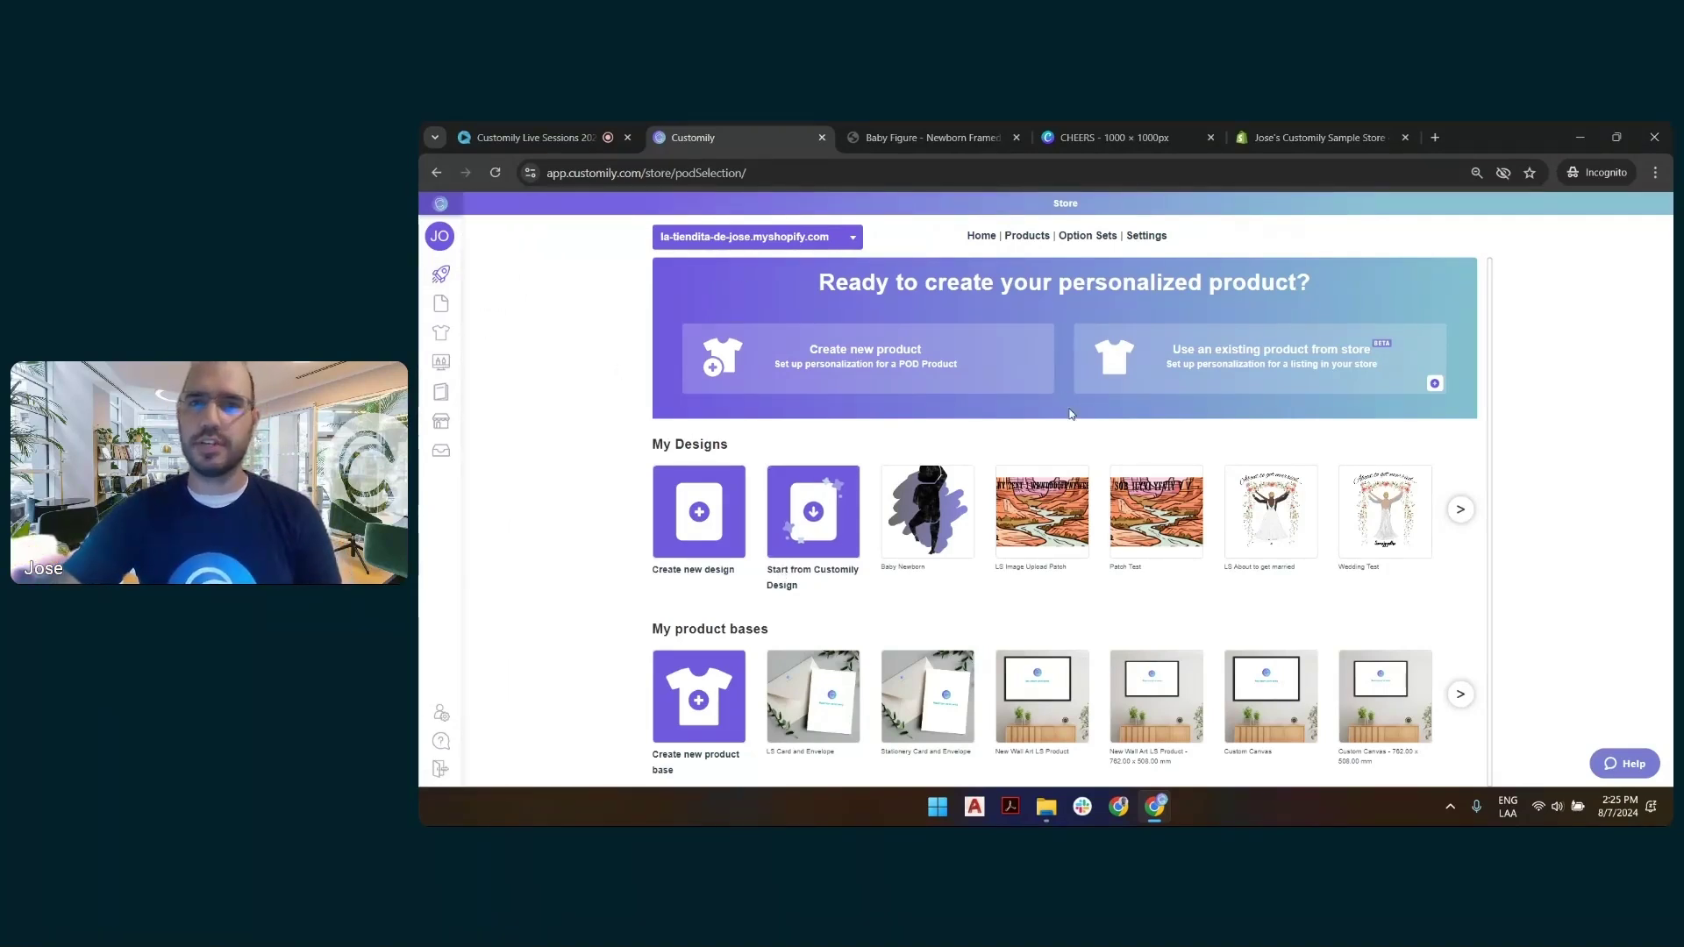
{"action": "left_click", "coordinate": [868, 360]}
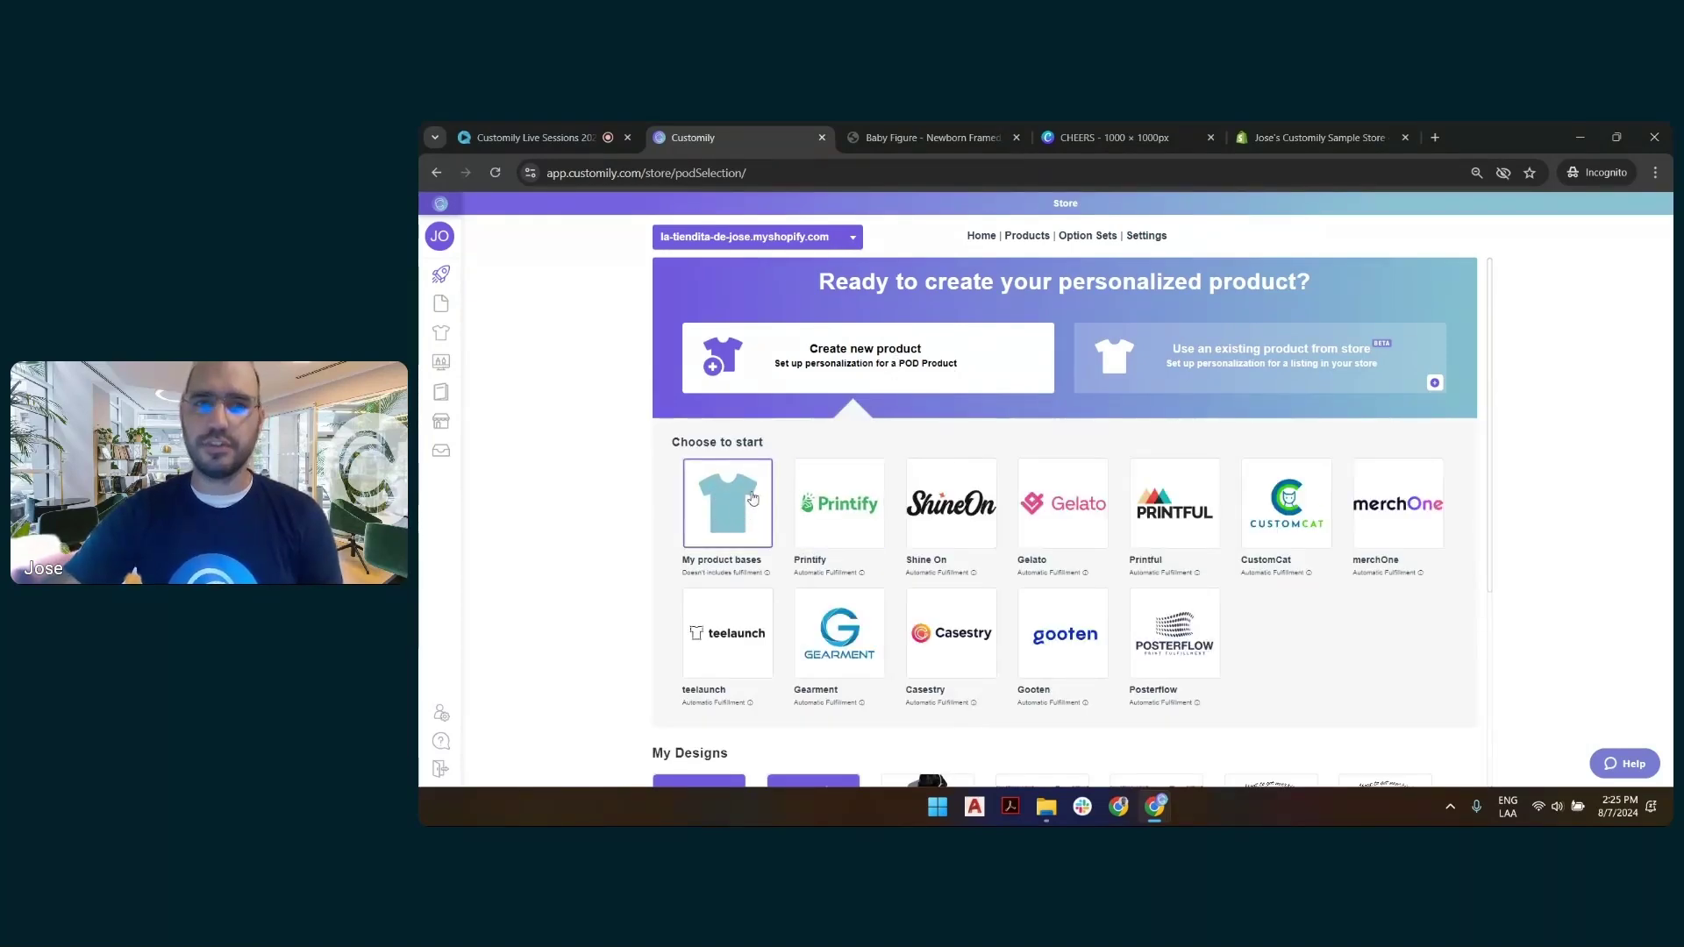
{"action": "scroll", "coordinate": [737, 509], "scroll_direction": "down", "scroll_amount": 3}
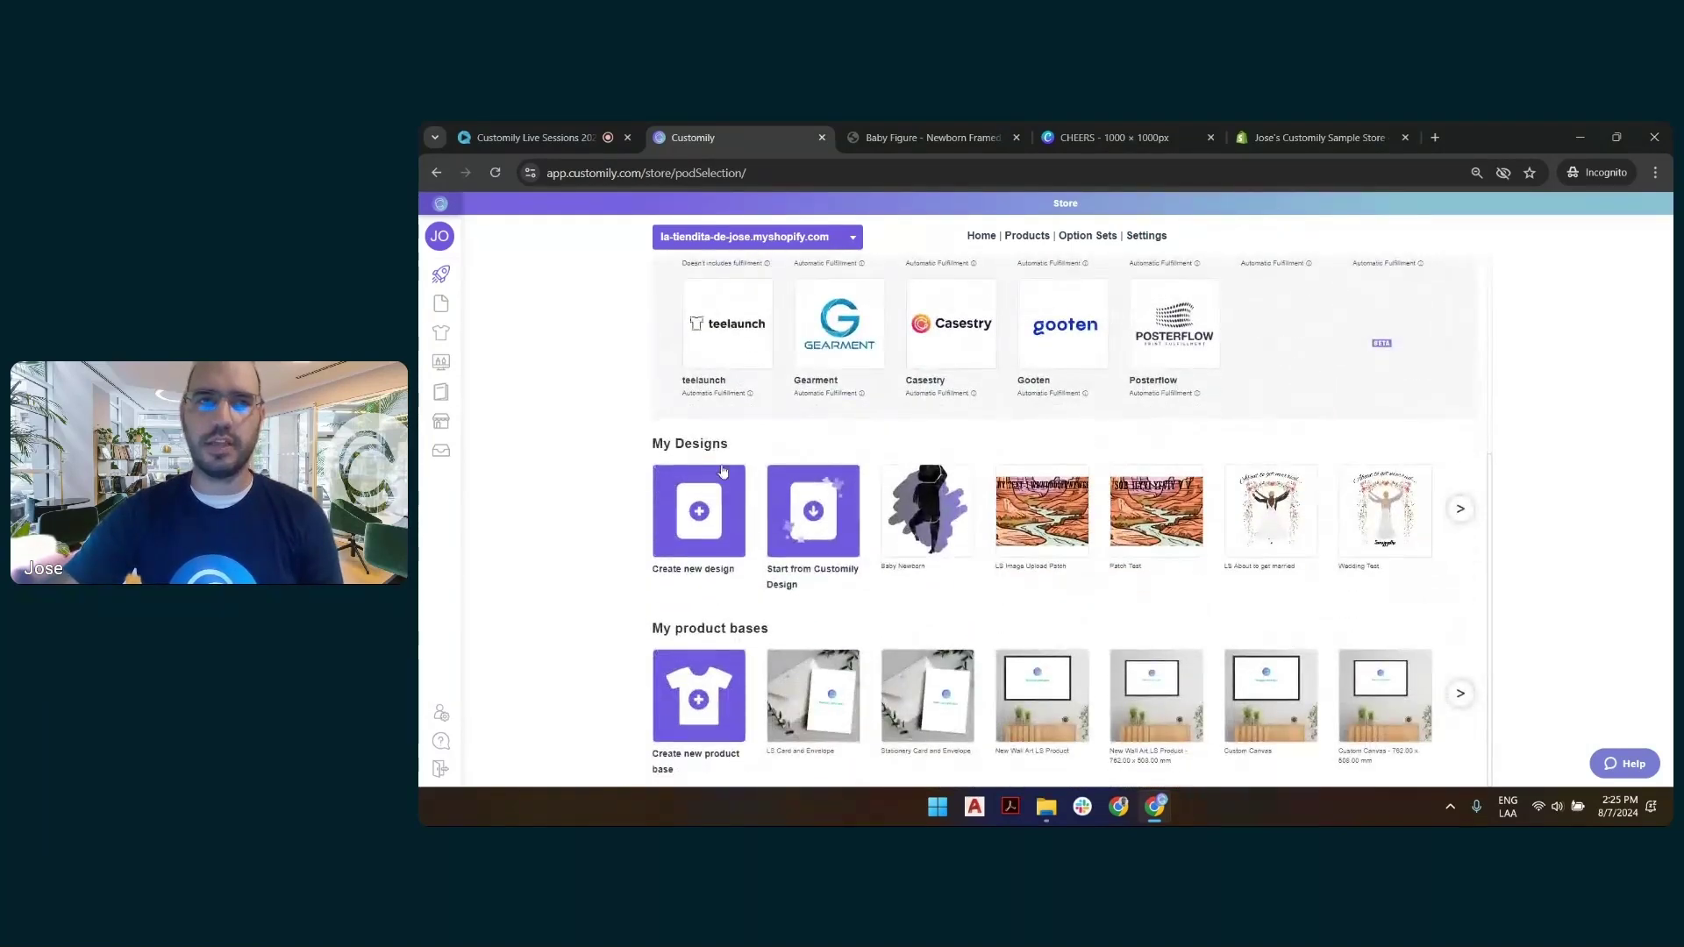
{"action": "mouse_move", "coordinate": [448, 336]}
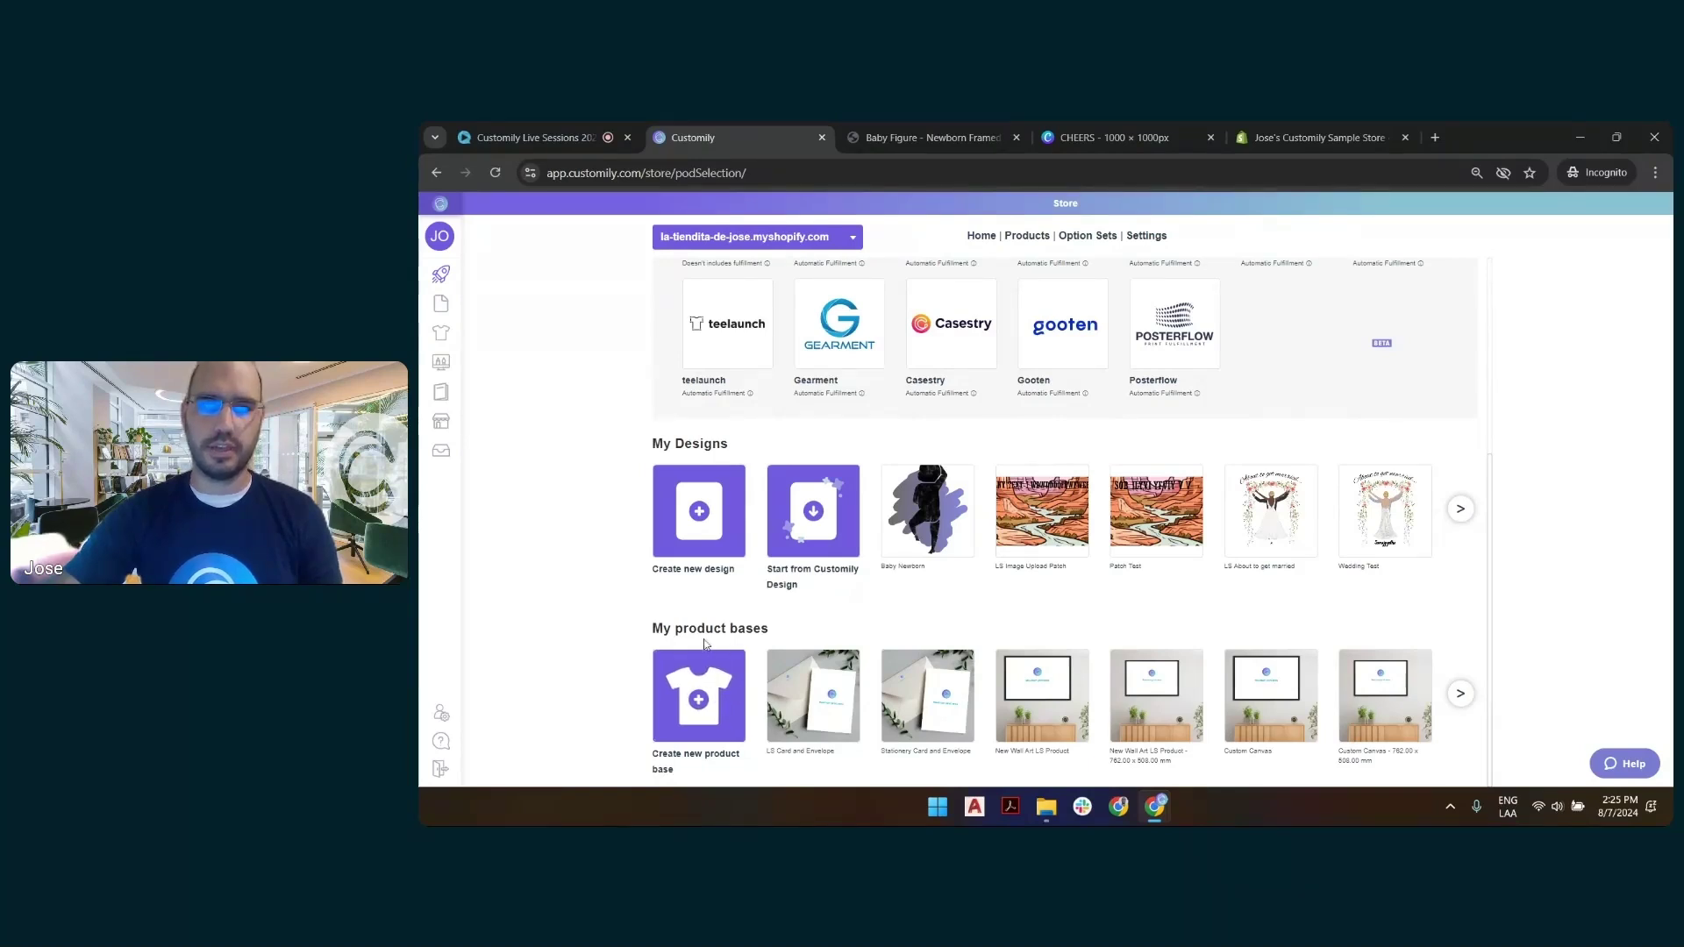
Start a new product base, begin typing the 'LS' template name, then go to the webinar tab.
{"action": "left_click", "coordinate": [706, 698]}
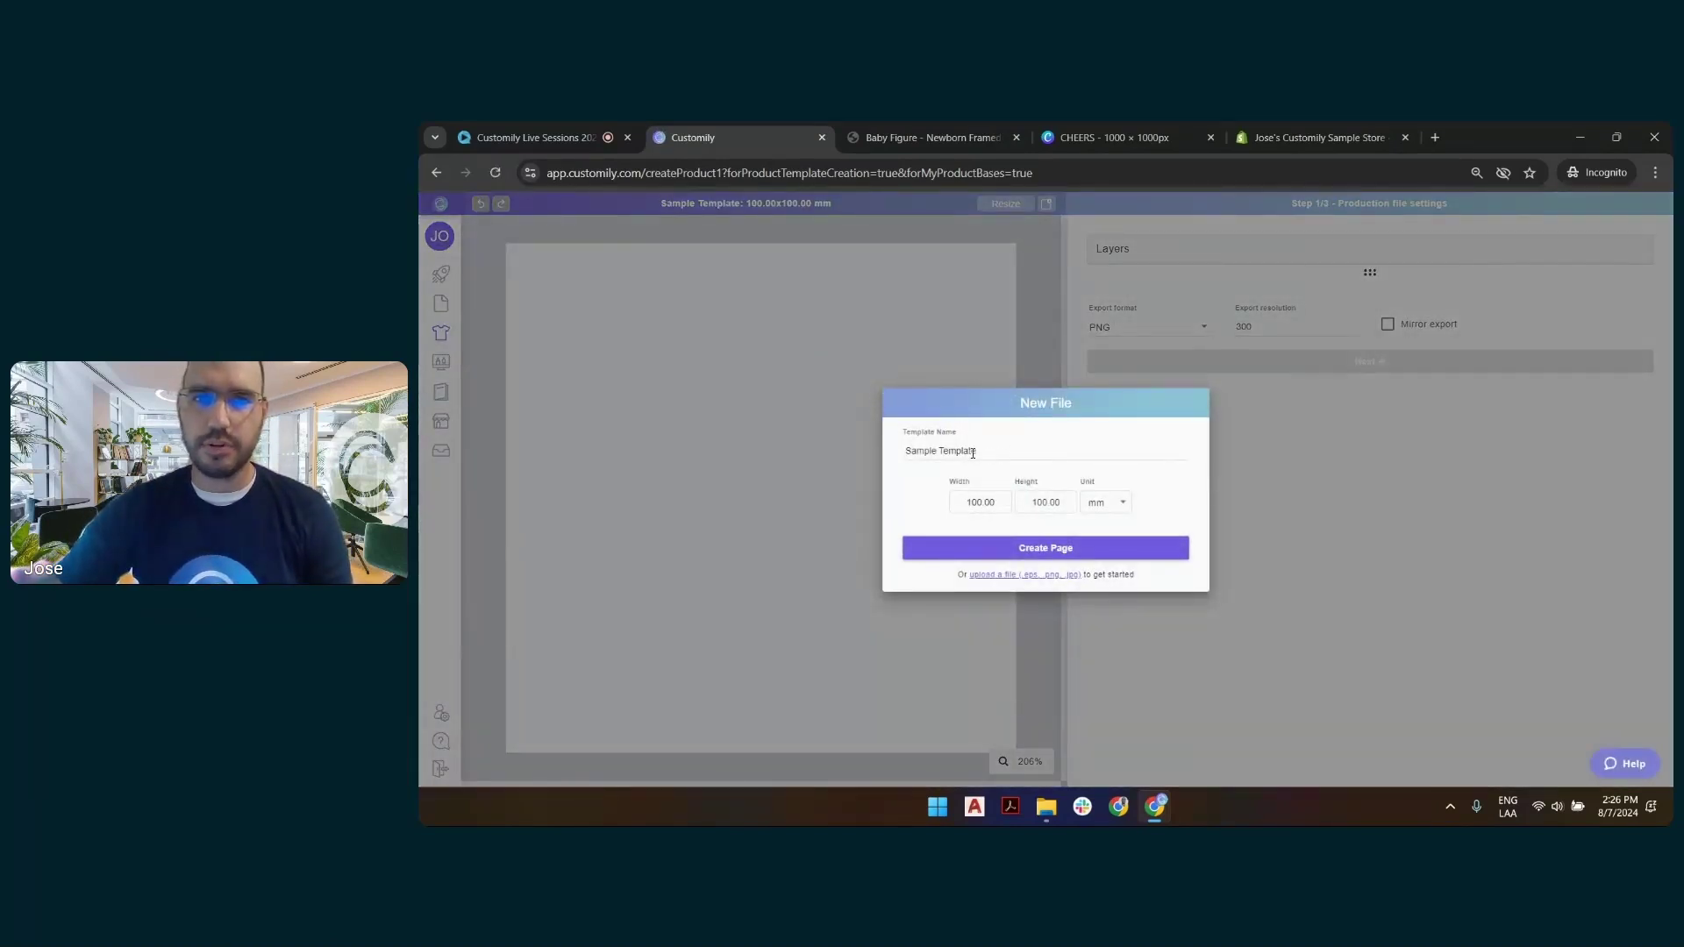
{"action": "triple_click", "coordinate": [973, 453]}
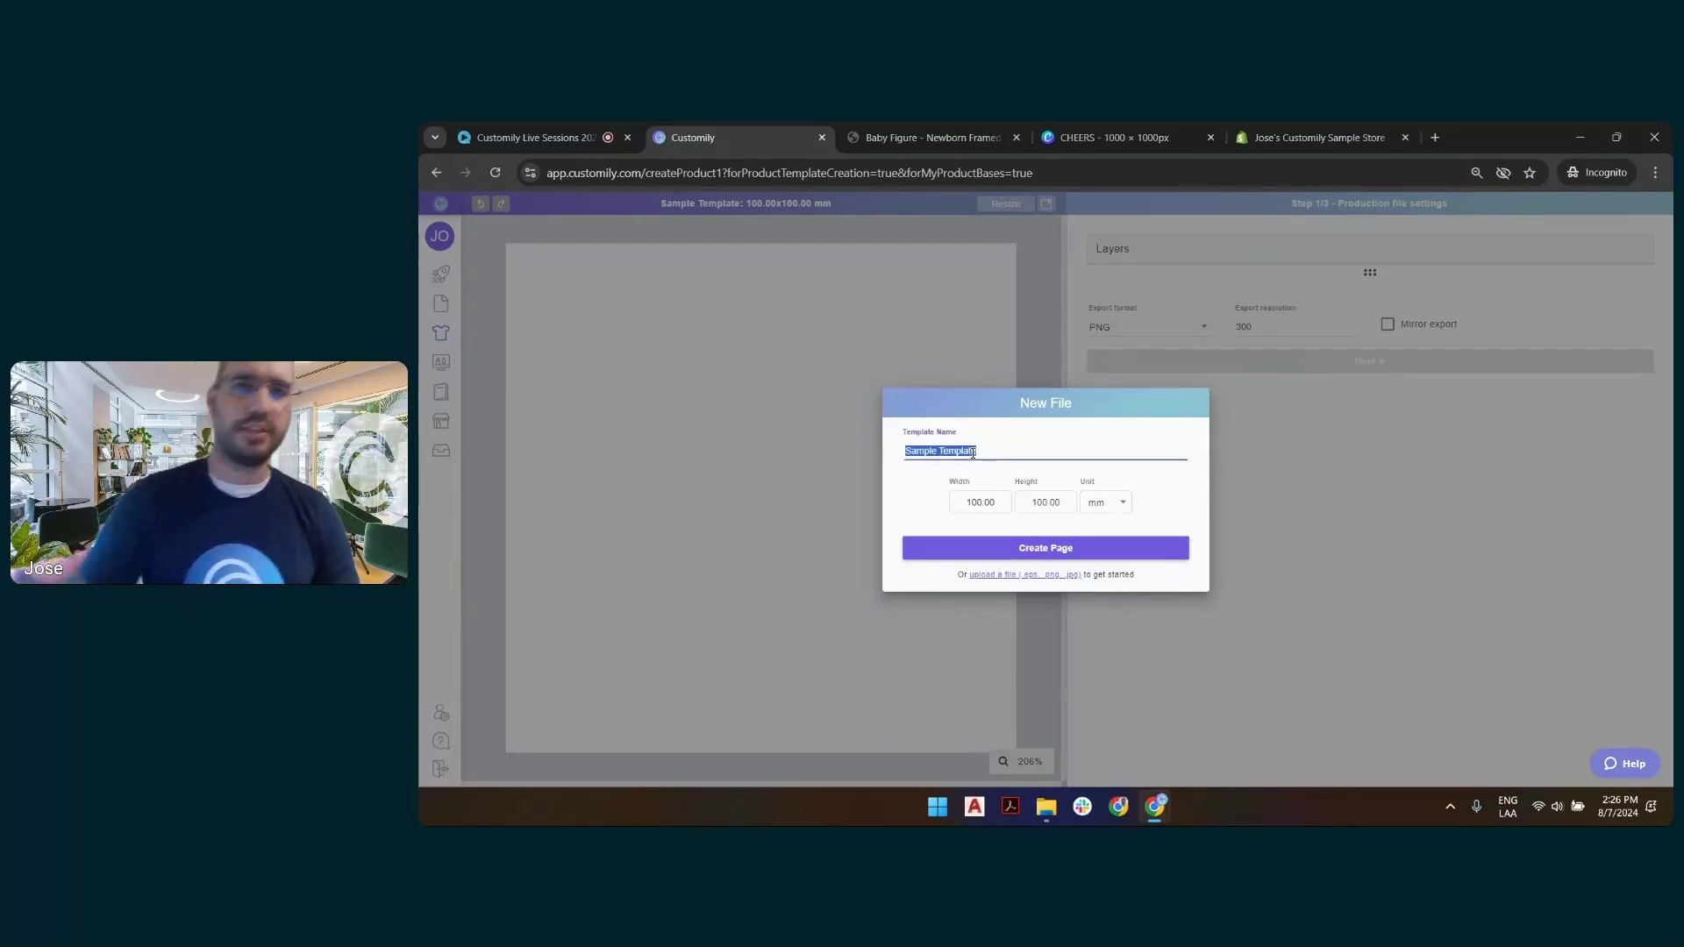
{"action": "type", "text": "LS"}
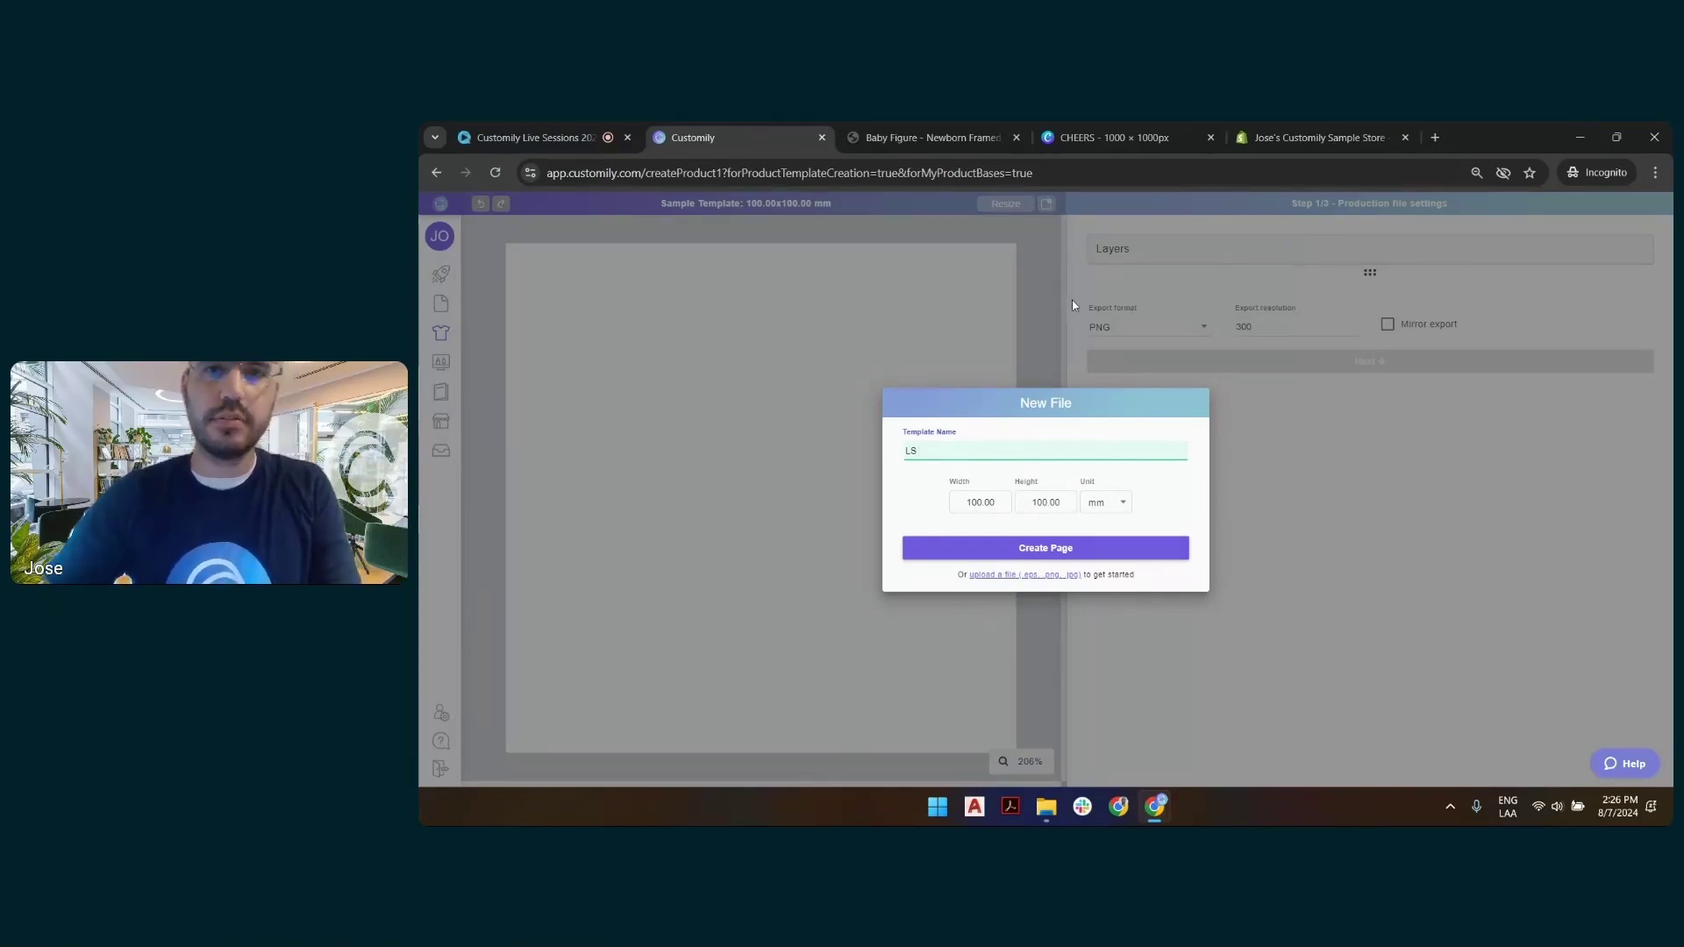
{"action": "left_click", "coordinate": [576, 133]}
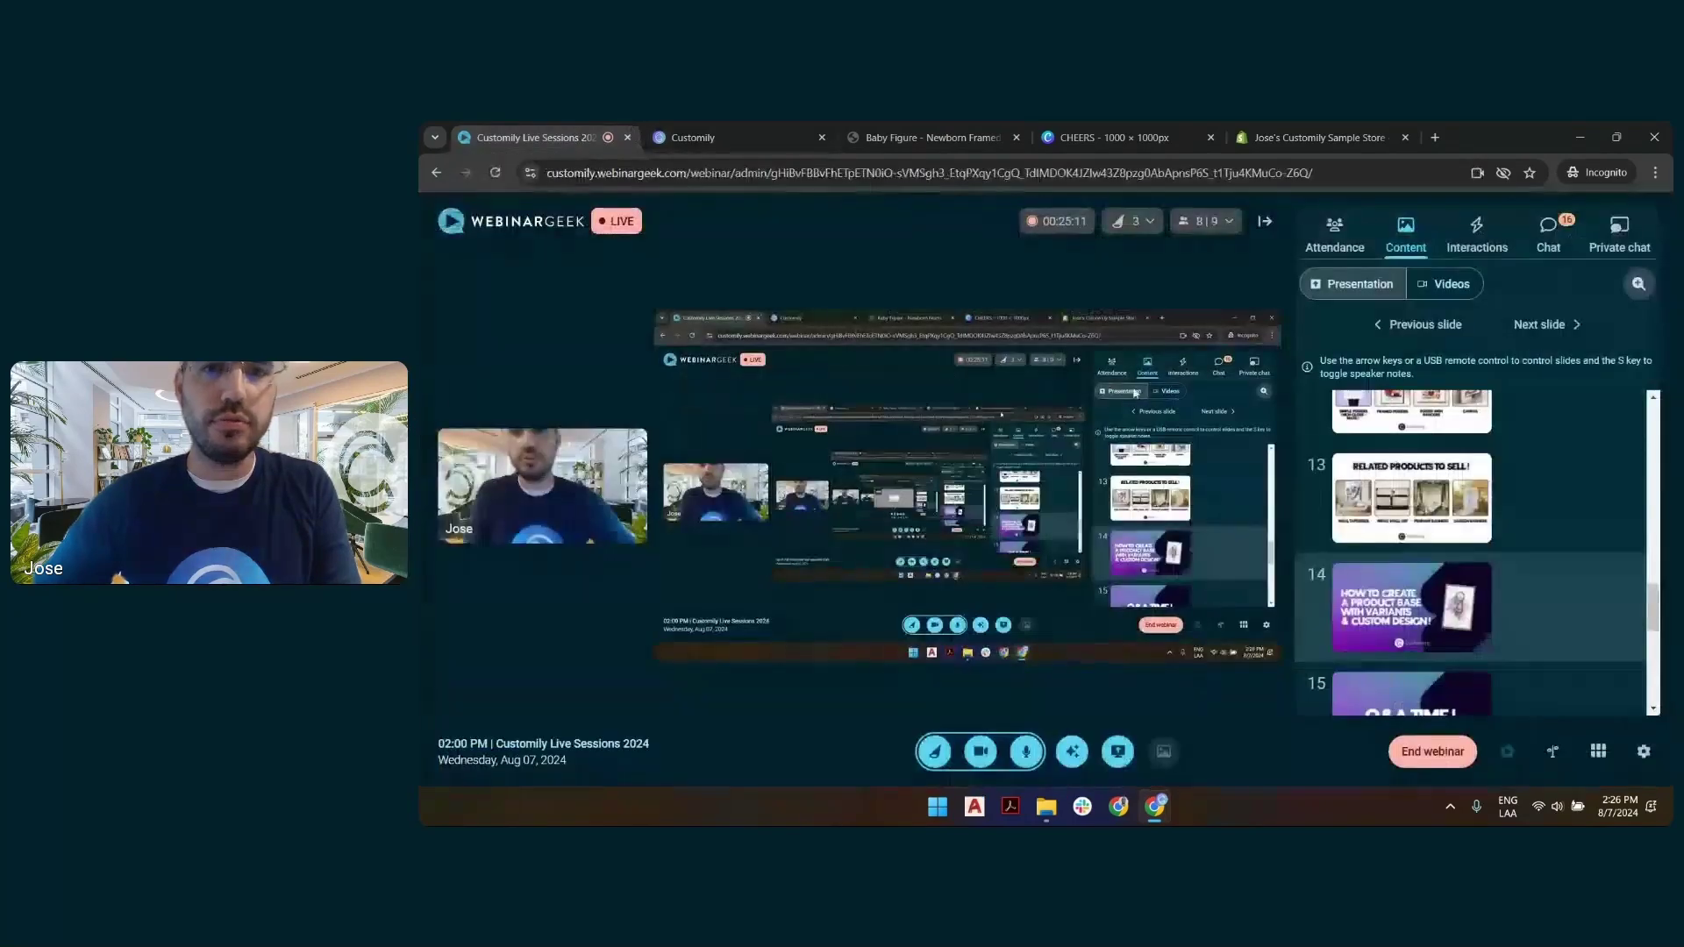
Restart WebinarGeek screen sharing with the Customily tab.
{"action": "left_click", "coordinate": [1126, 754]}
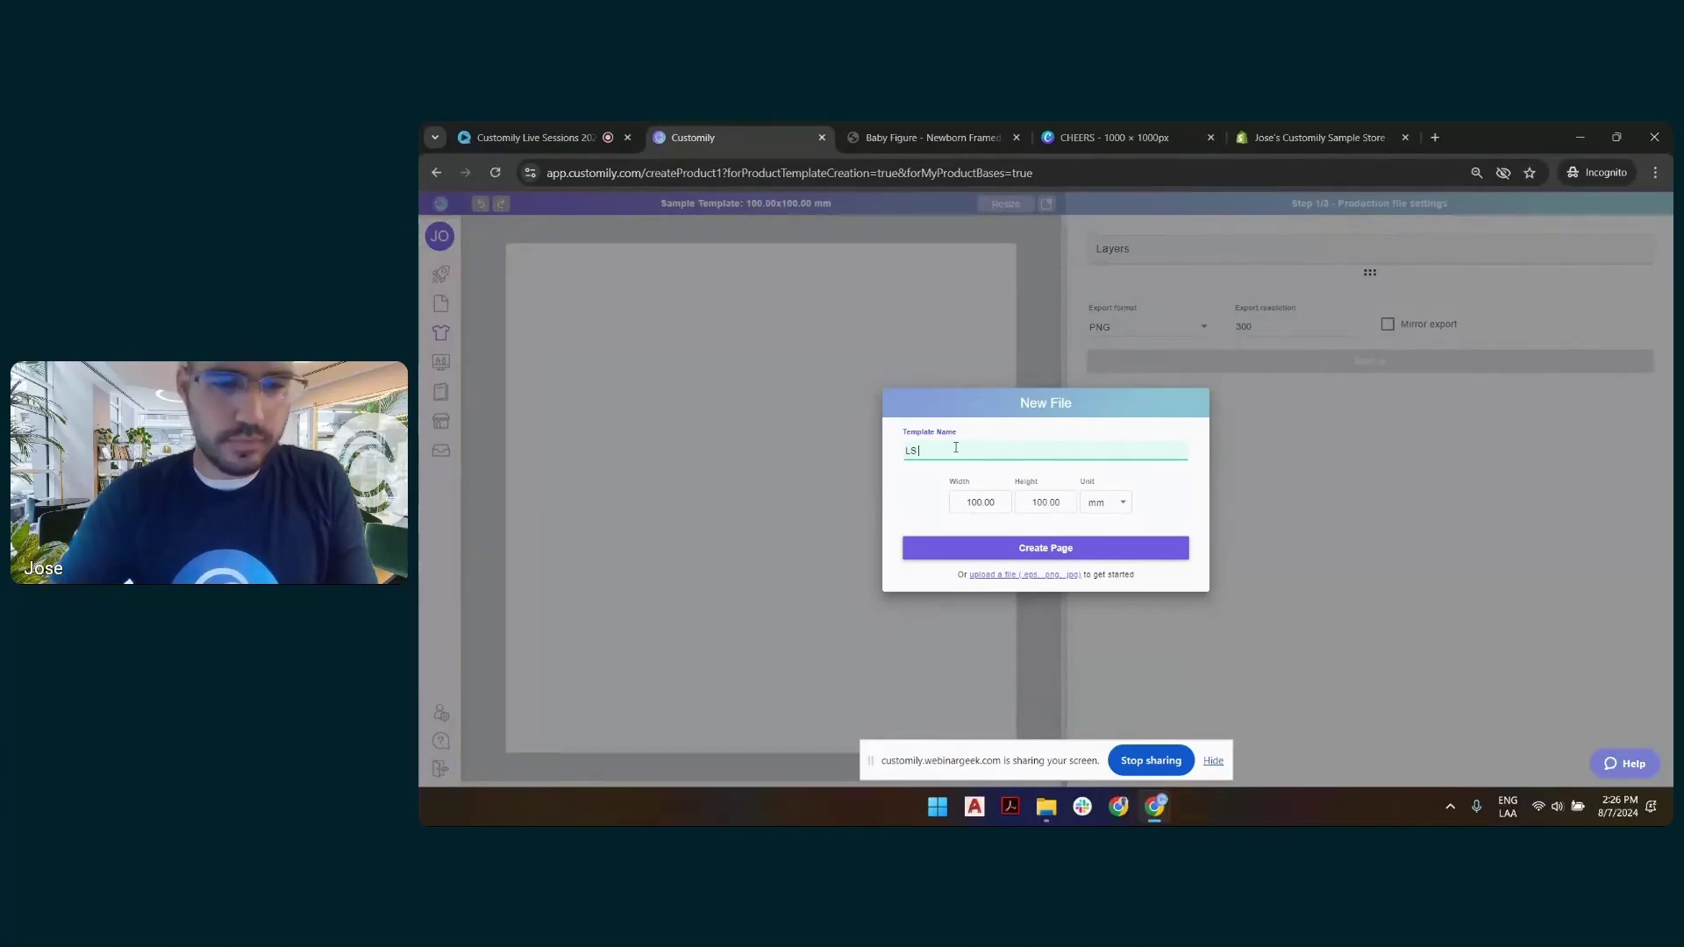
Name the template 'LS Frama color poster' and enter width 24 and height 39.
{"action": "type", "text": "a"}
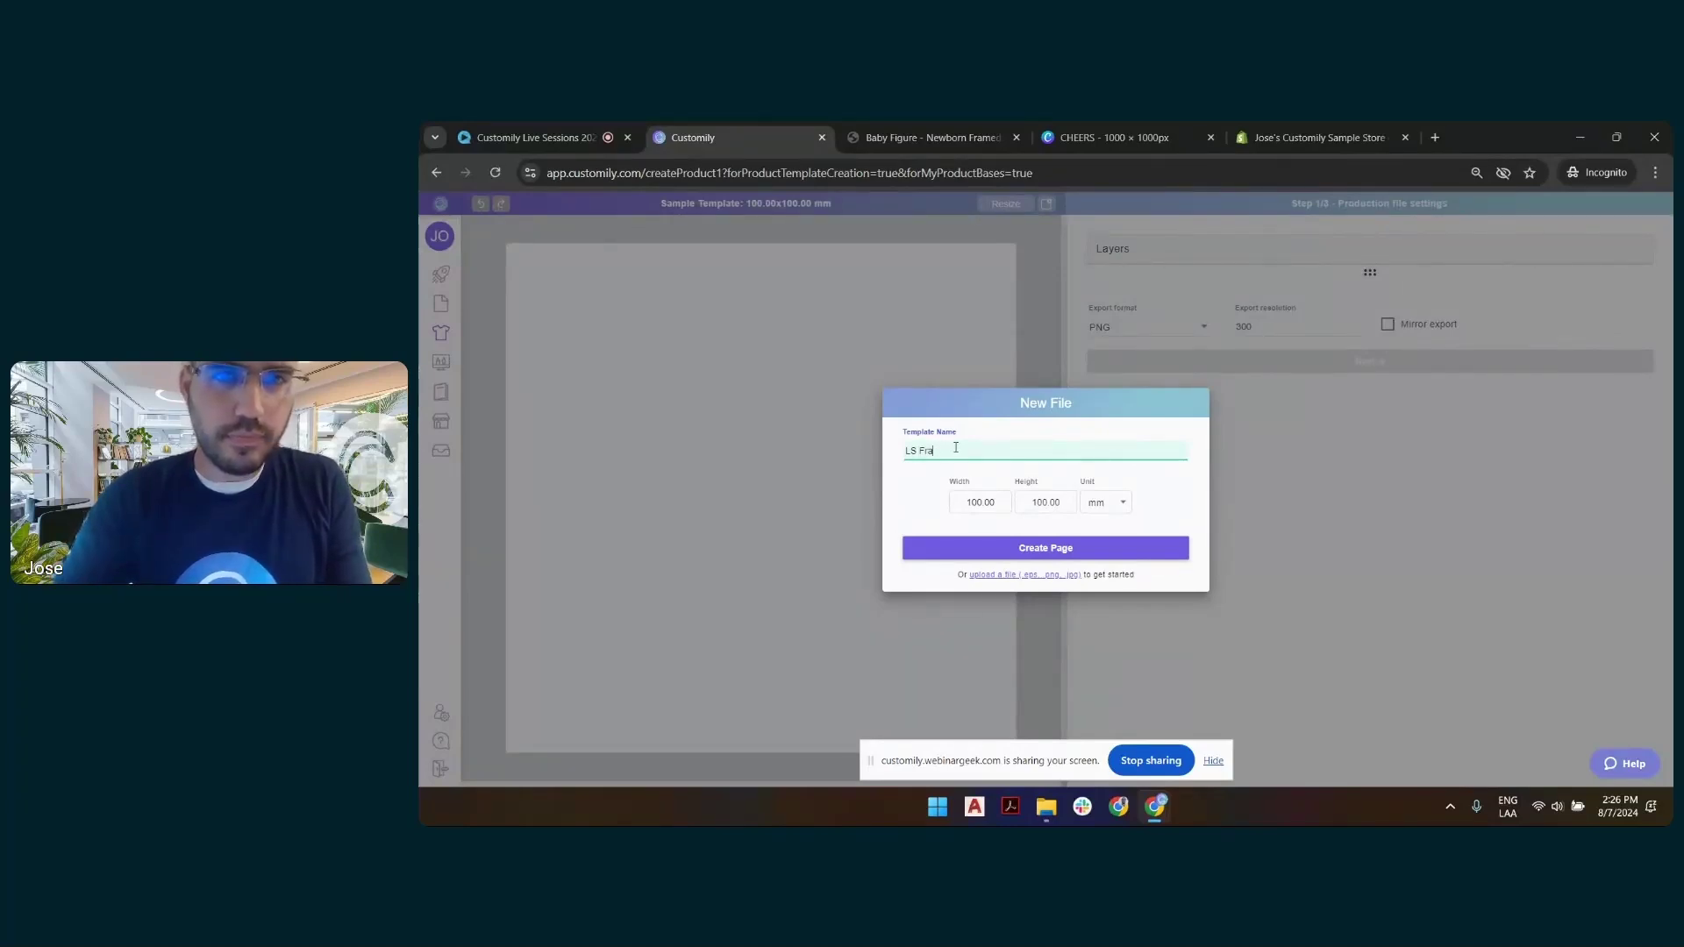
{"action": "type", "text": "sma color czn"}
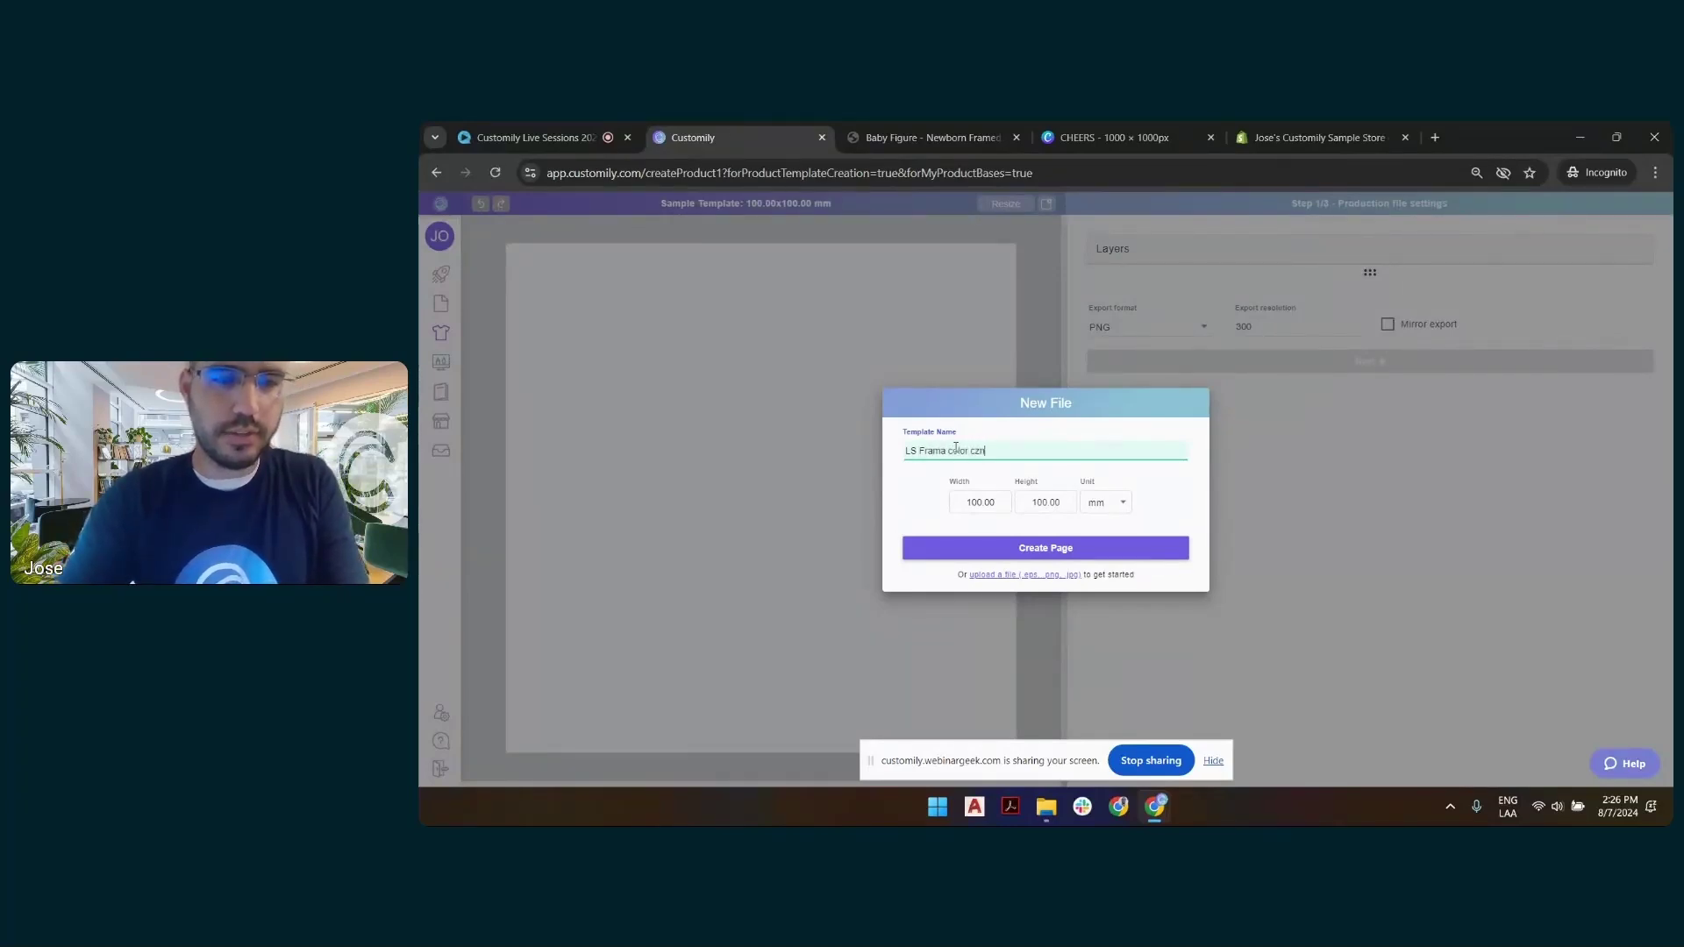
{"action": "key", "text": "BackSpace"}
{"action": "key", "text": "BackSpace"}
{"action": "key", "text": "BackSpace"}
{"action": "type", "text": "po"}
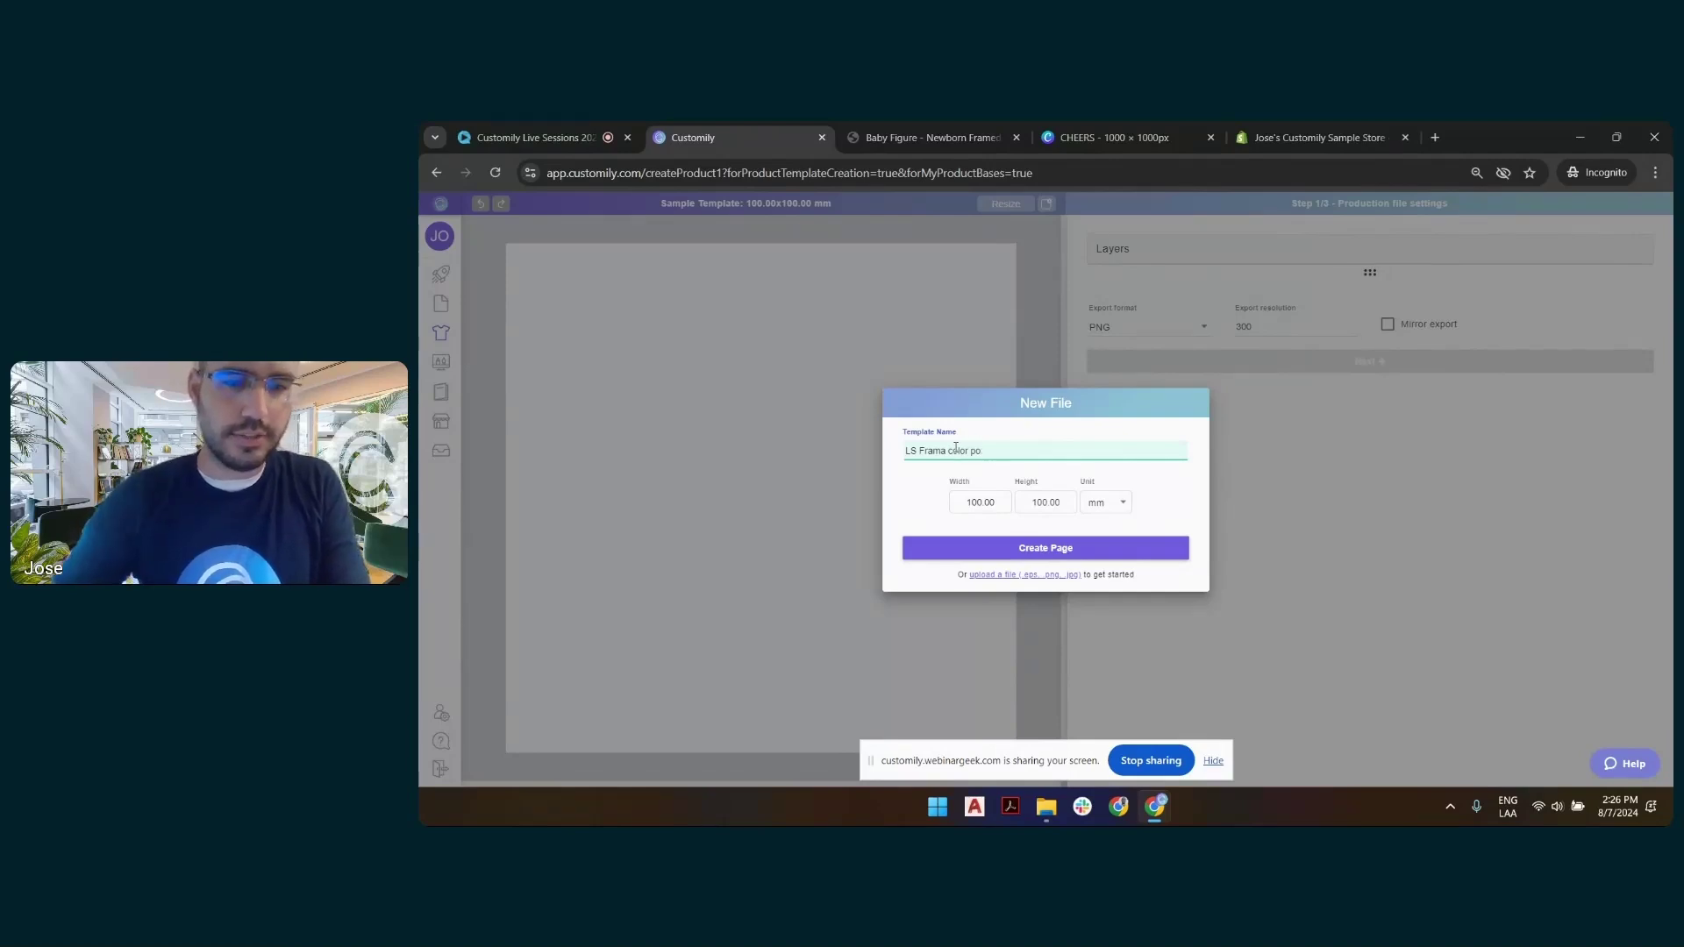
{"action": "type", "text": "ster"}
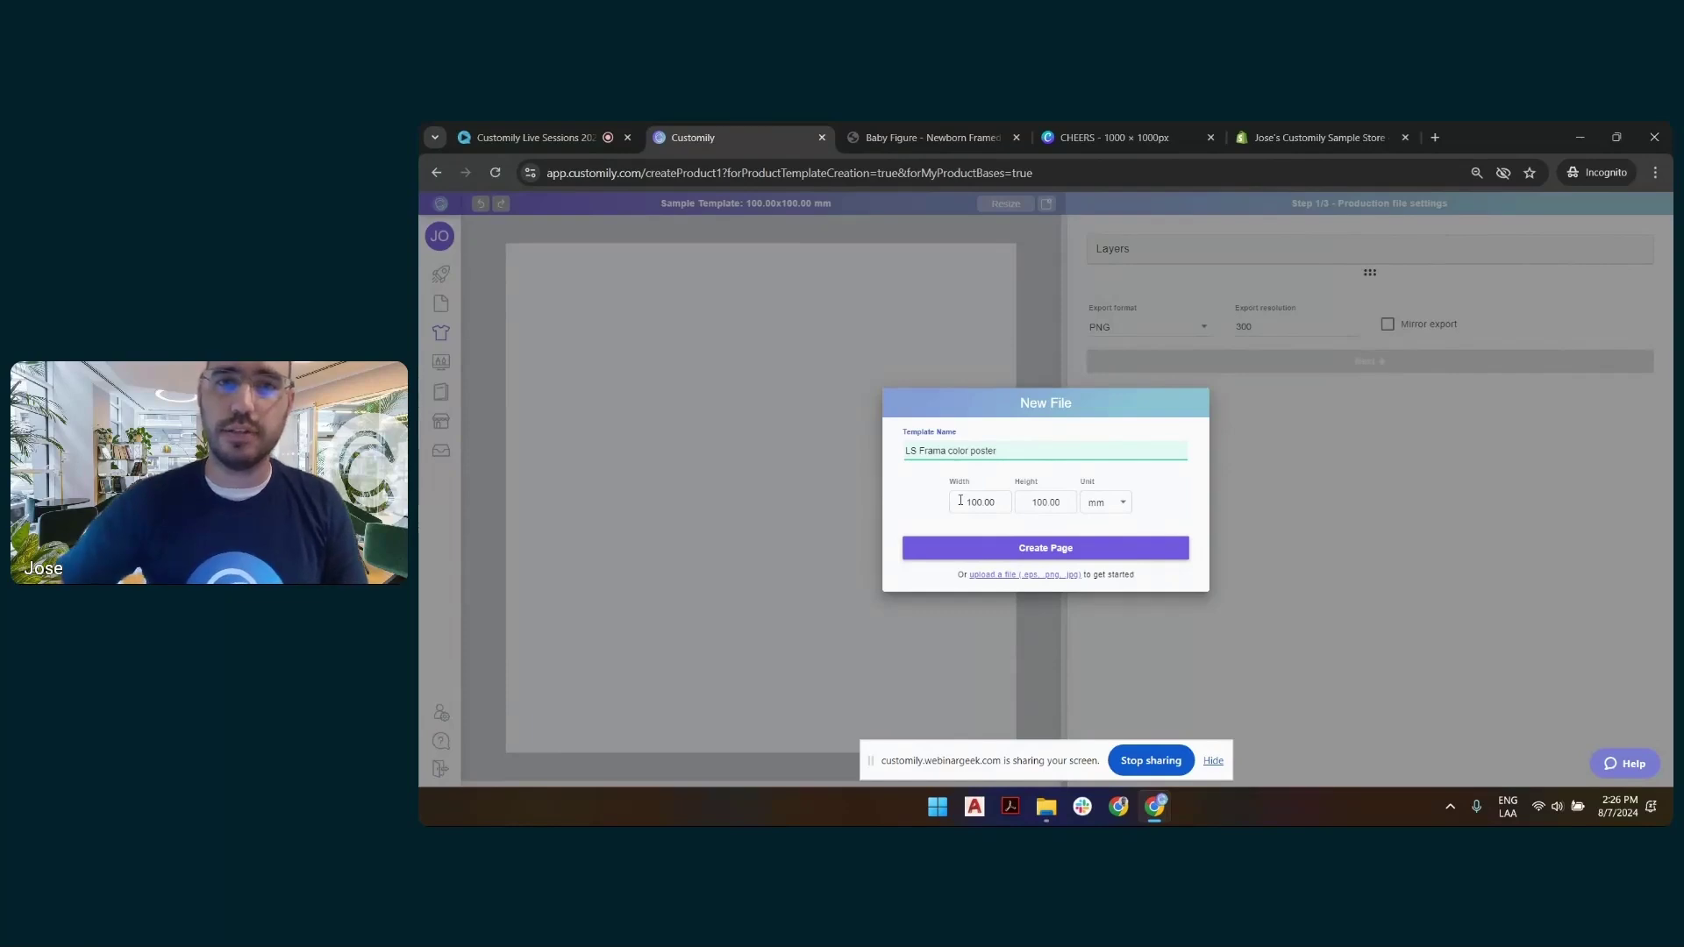
{"action": "left_click_drag", "start_coordinate": [1002, 506], "coordinate": [952, 506]}
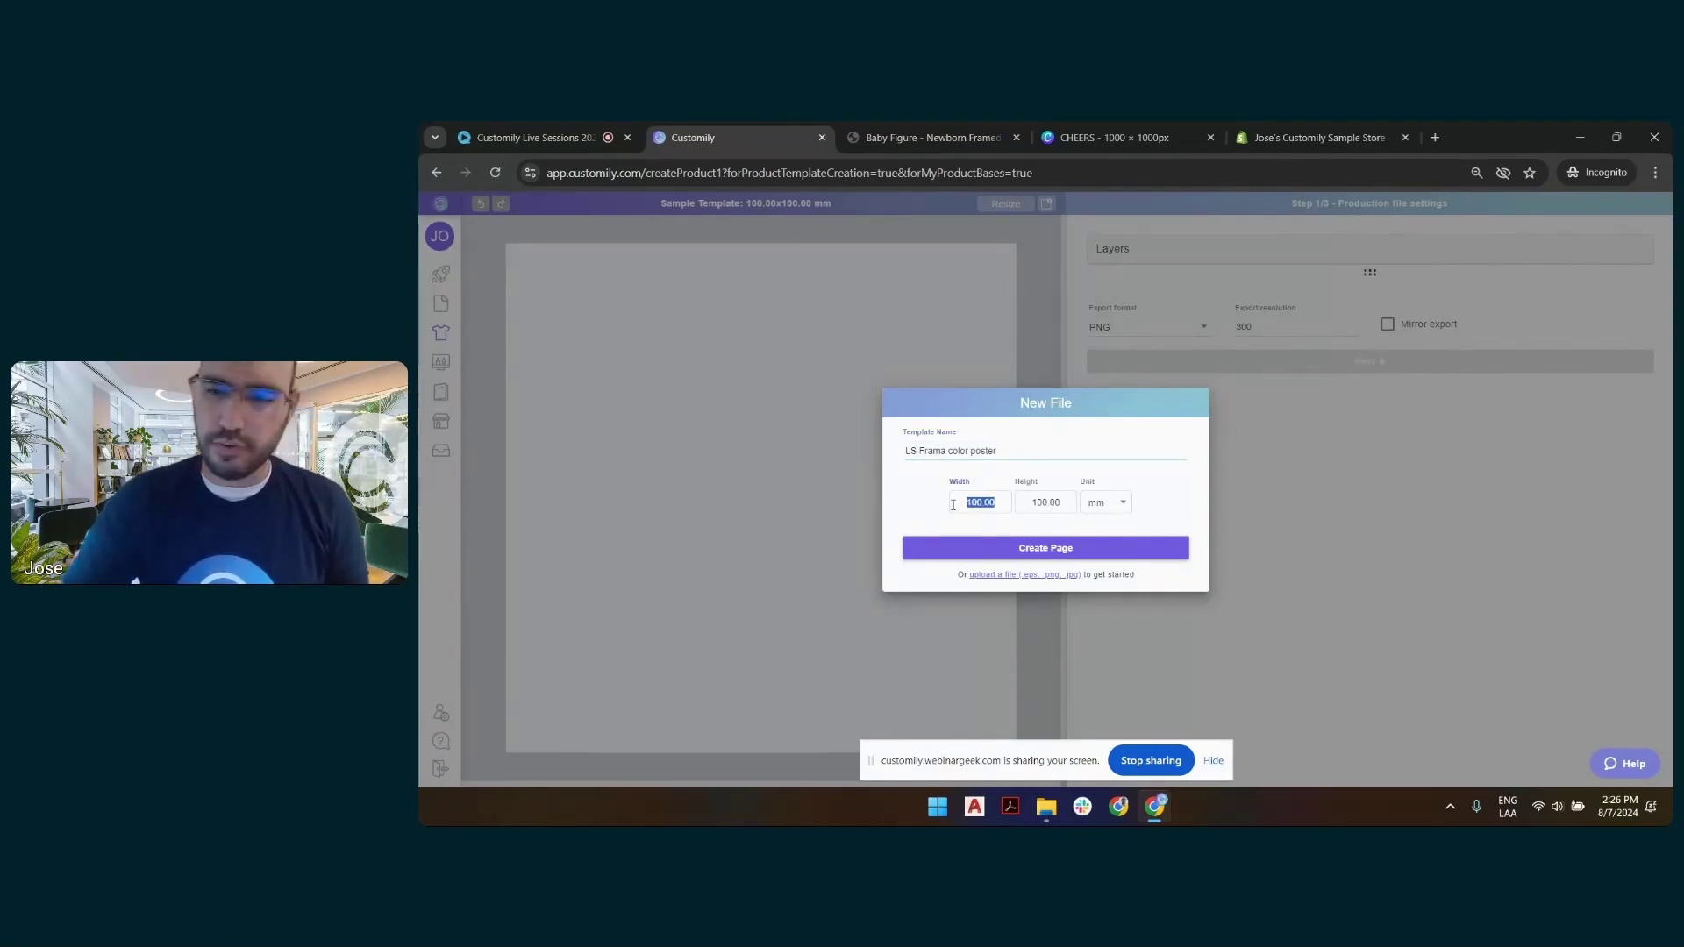
{"action": "type", "text": "24"}
{"action": "key", "text": "Tab"}
{"action": "type", "text": "39"}
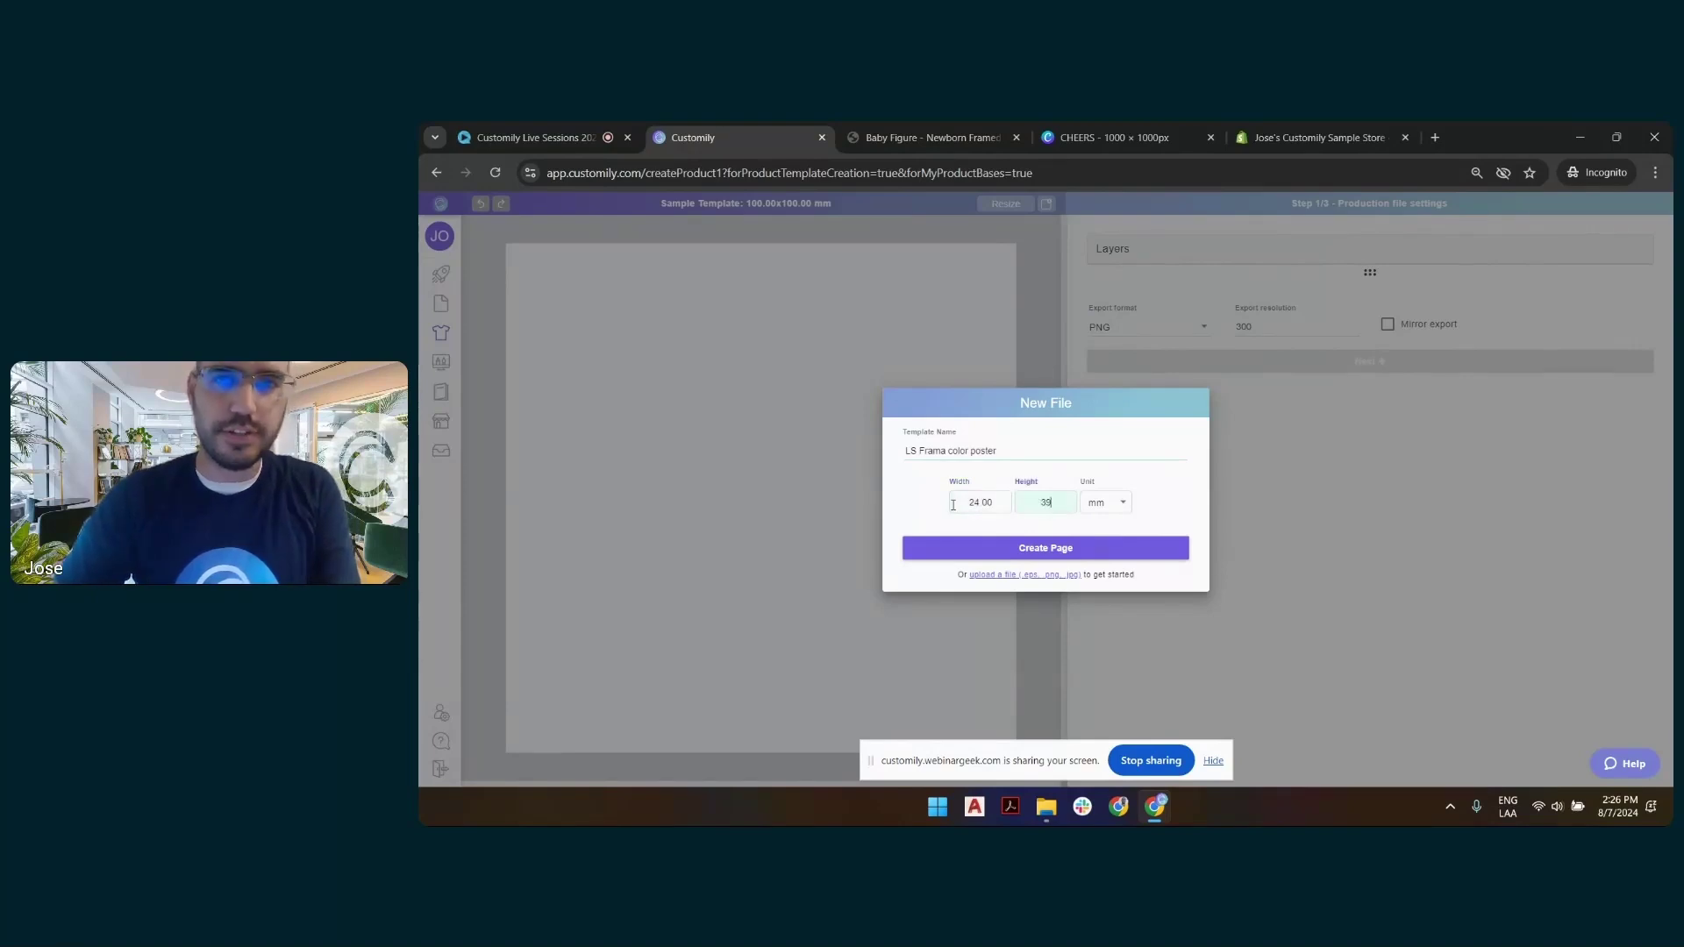
Switch the unit to inches, re-enter 24 × 36, and create the page.
{"action": "left_click", "coordinate": [1102, 503]}
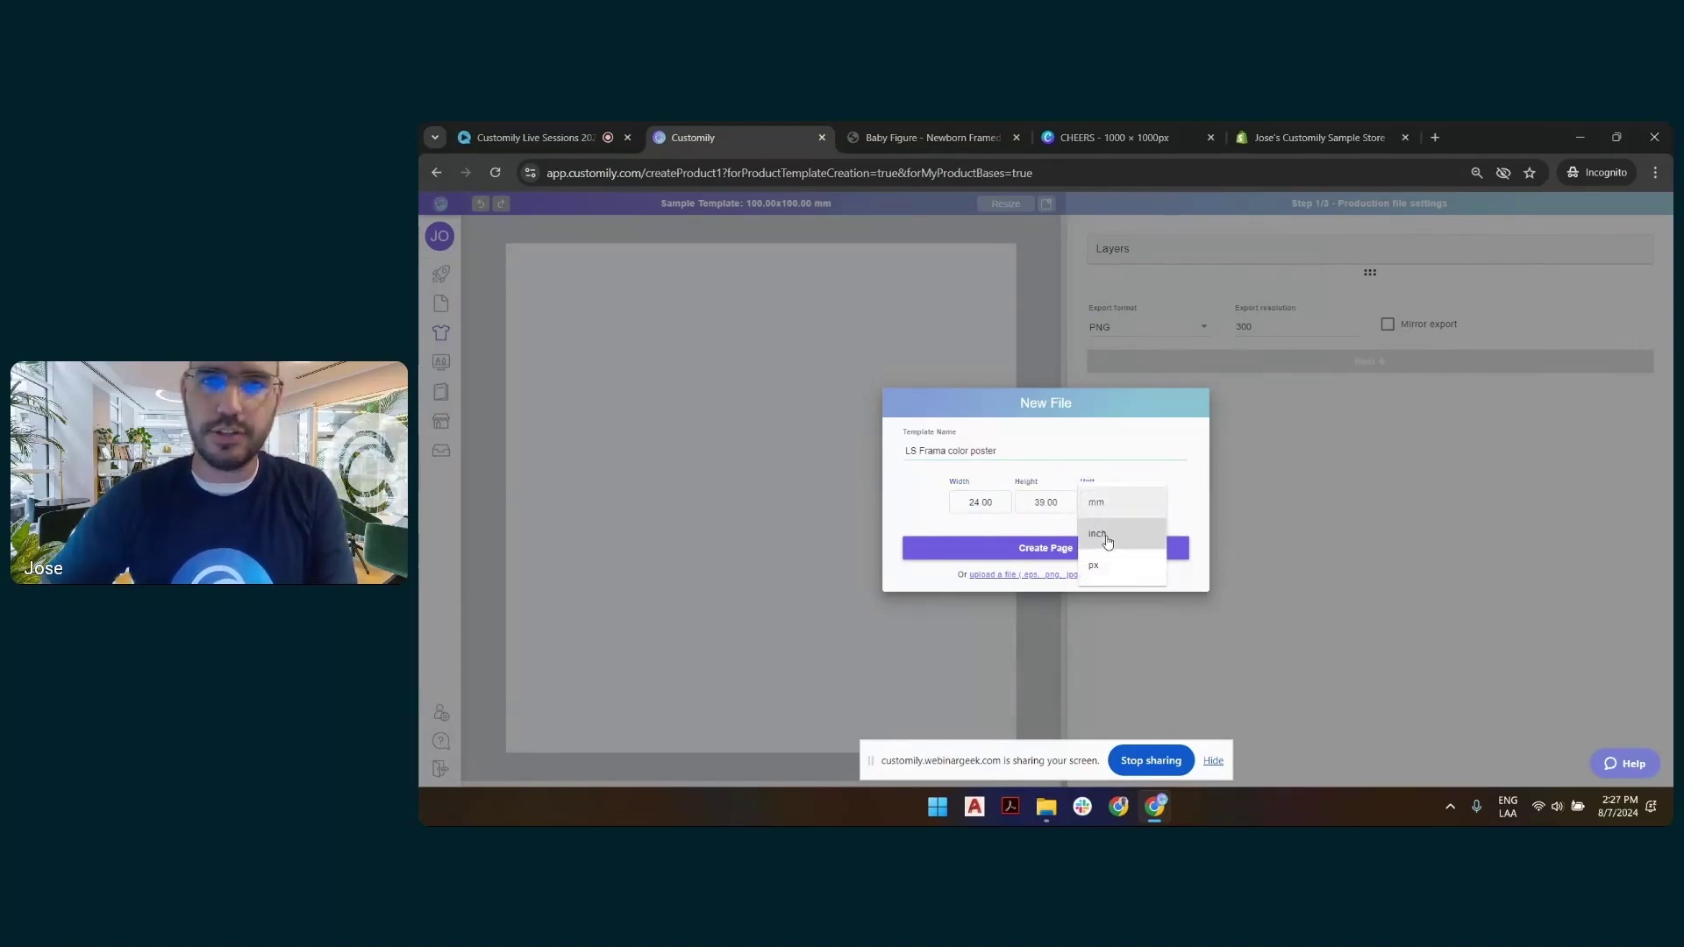
{"action": "left_click", "coordinate": [1102, 537]}
{"action": "left_click", "coordinate": [996, 502]}
{"action": "type", "text": "24"}
{"action": "key", "text": "Tab"}
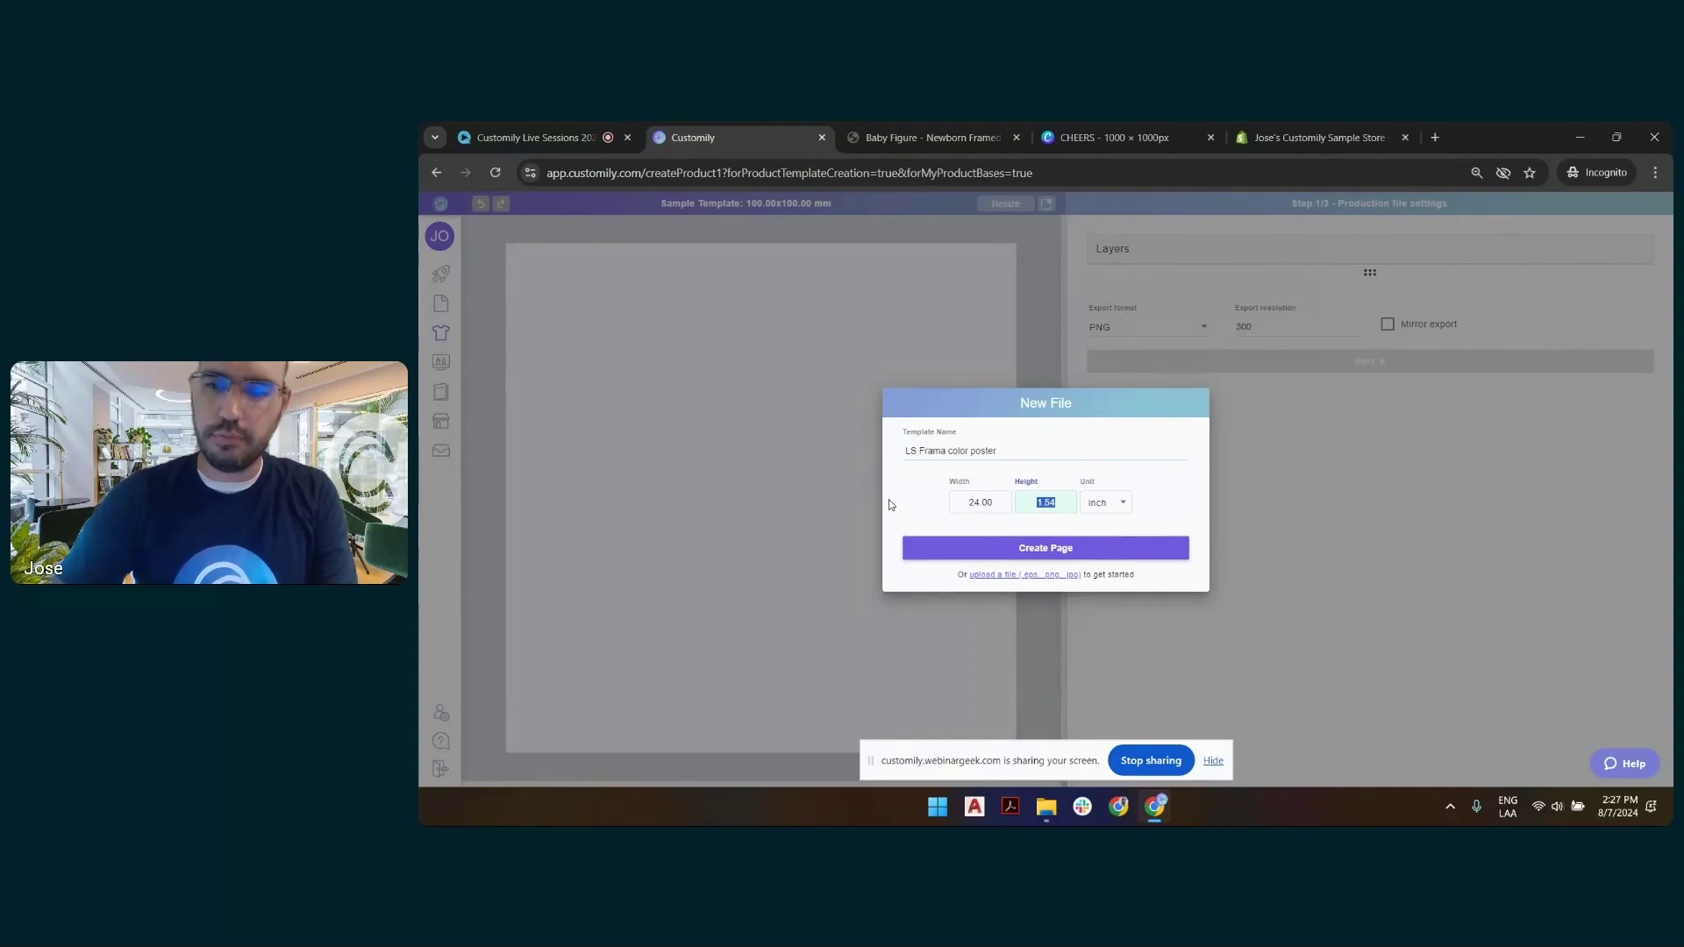
{"action": "type", "text": "36"}
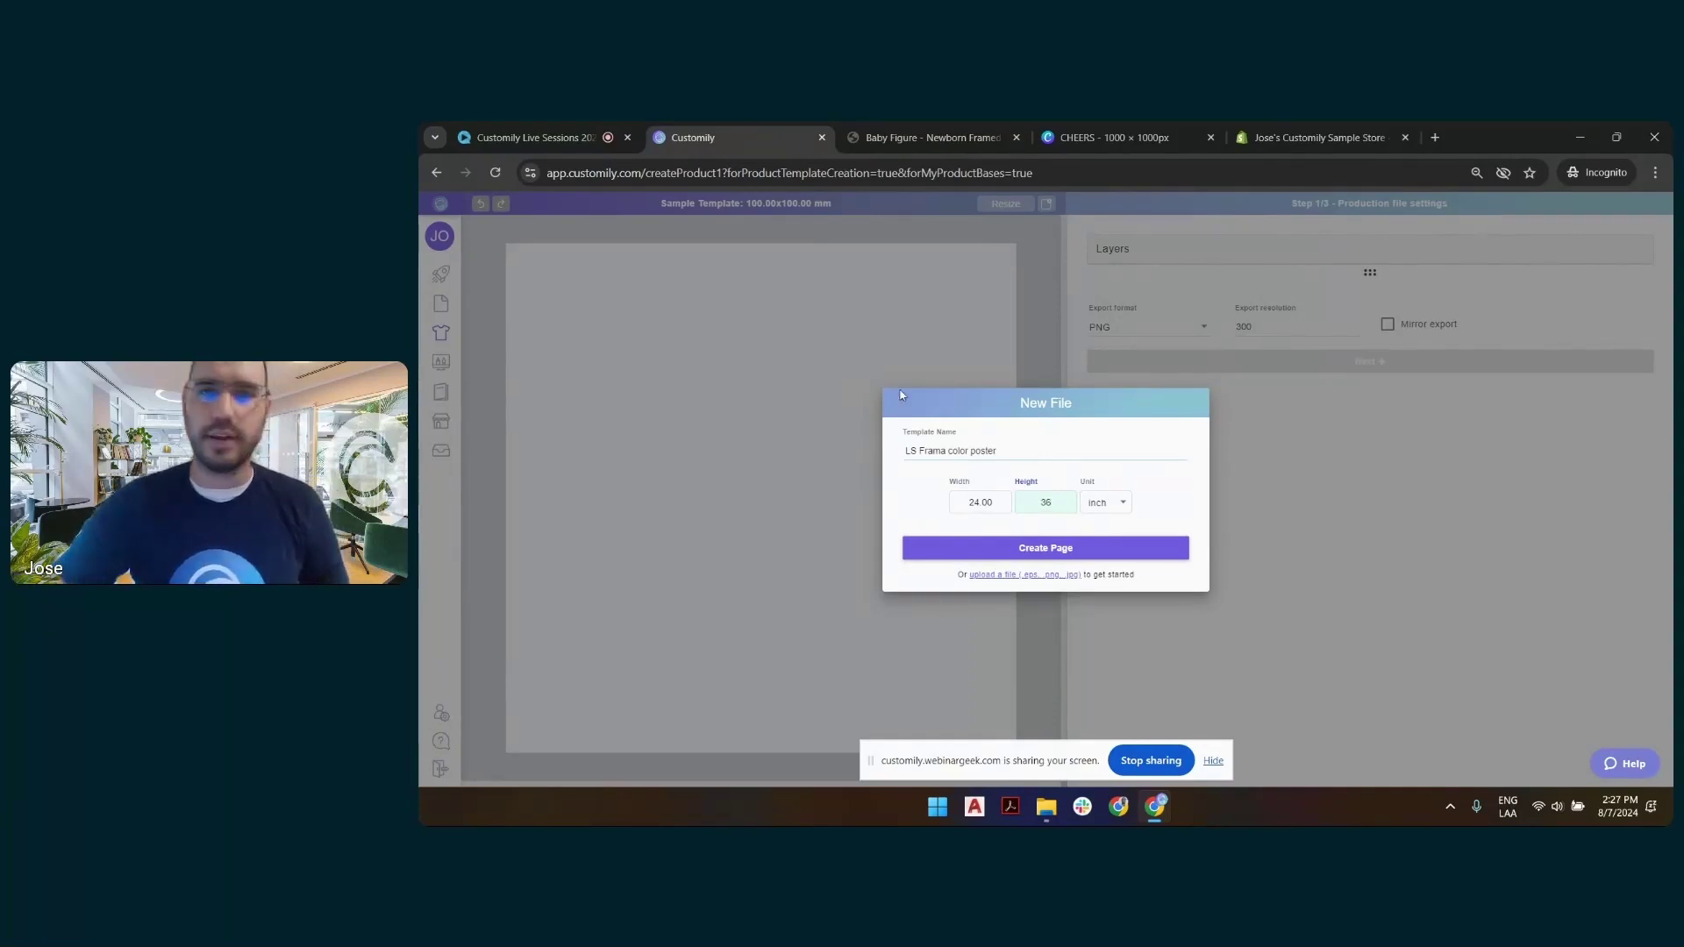
{"action": "left_click", "coordinate": [1053, 548]}
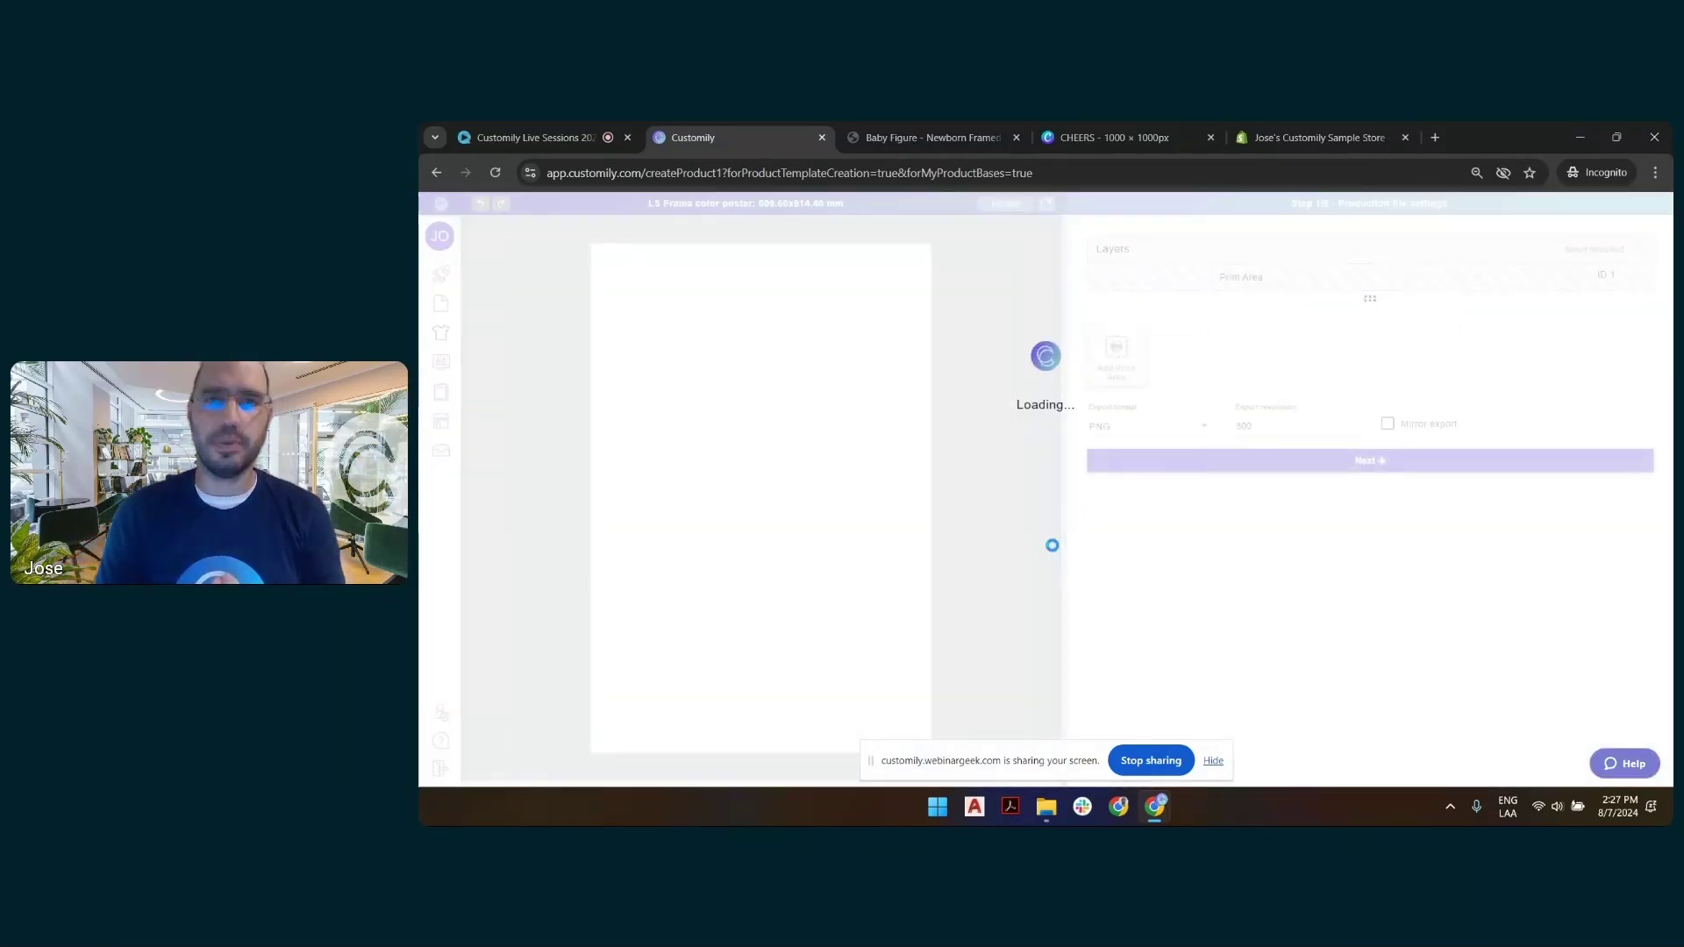
Select and deselect the Print Area, then advance to the Step 2/3 preview settings.
{"action": "left_click", "coordinate": [907, 367]}
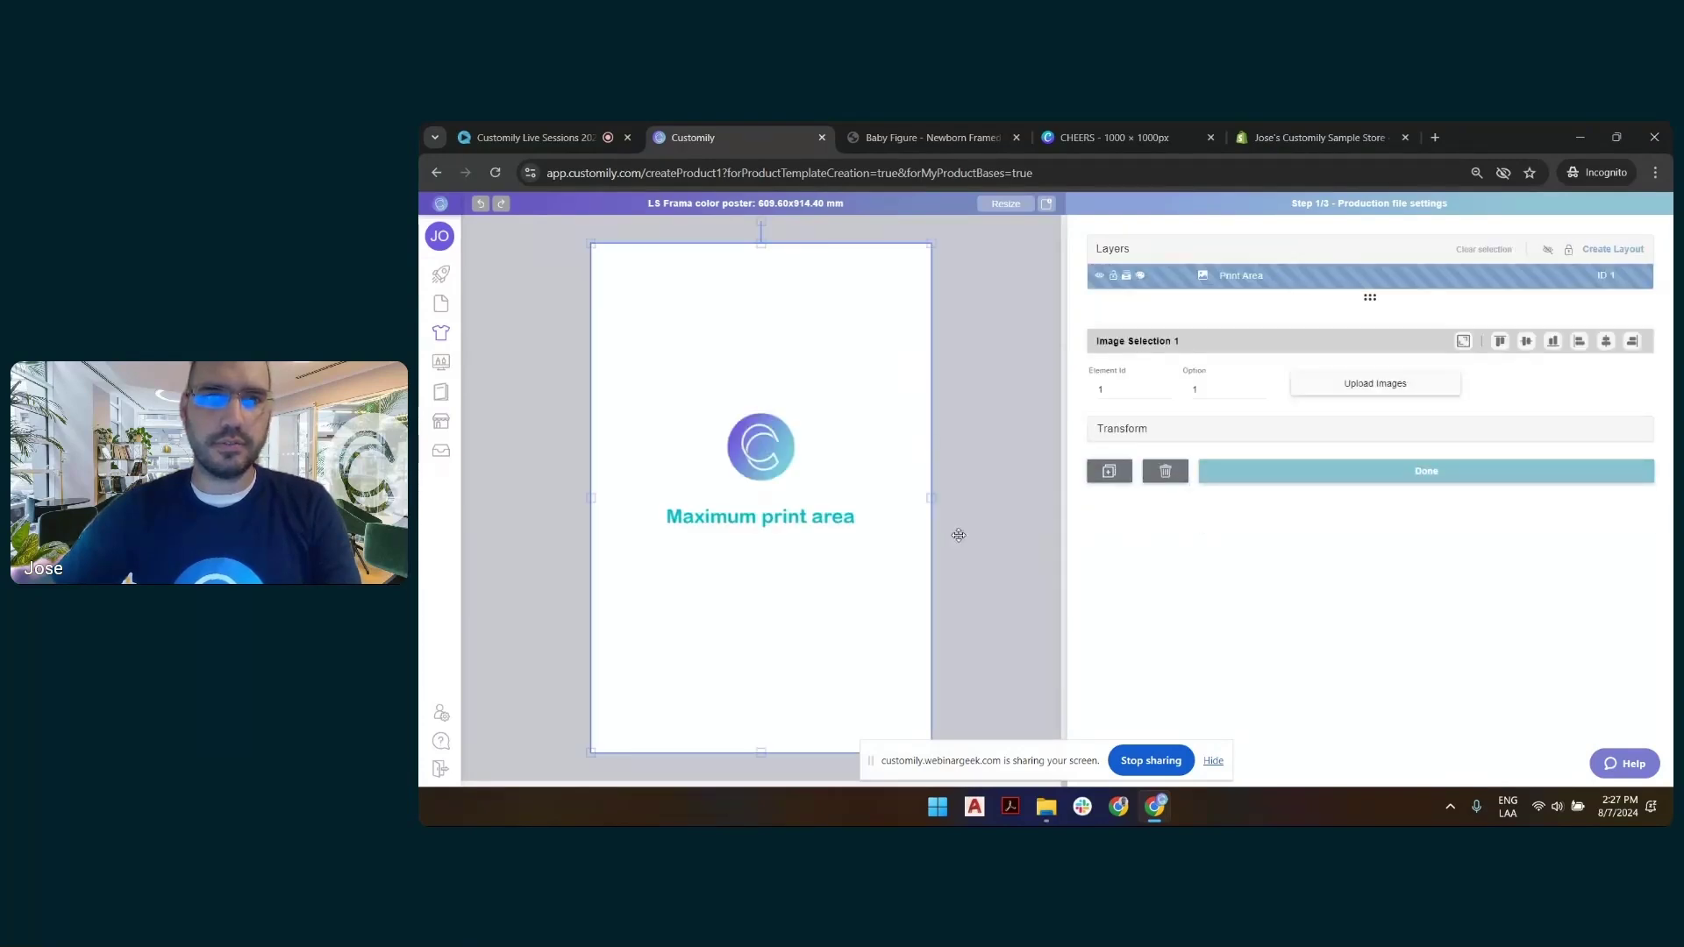
{"action": "left_click", "coordinate": [980, 386]}
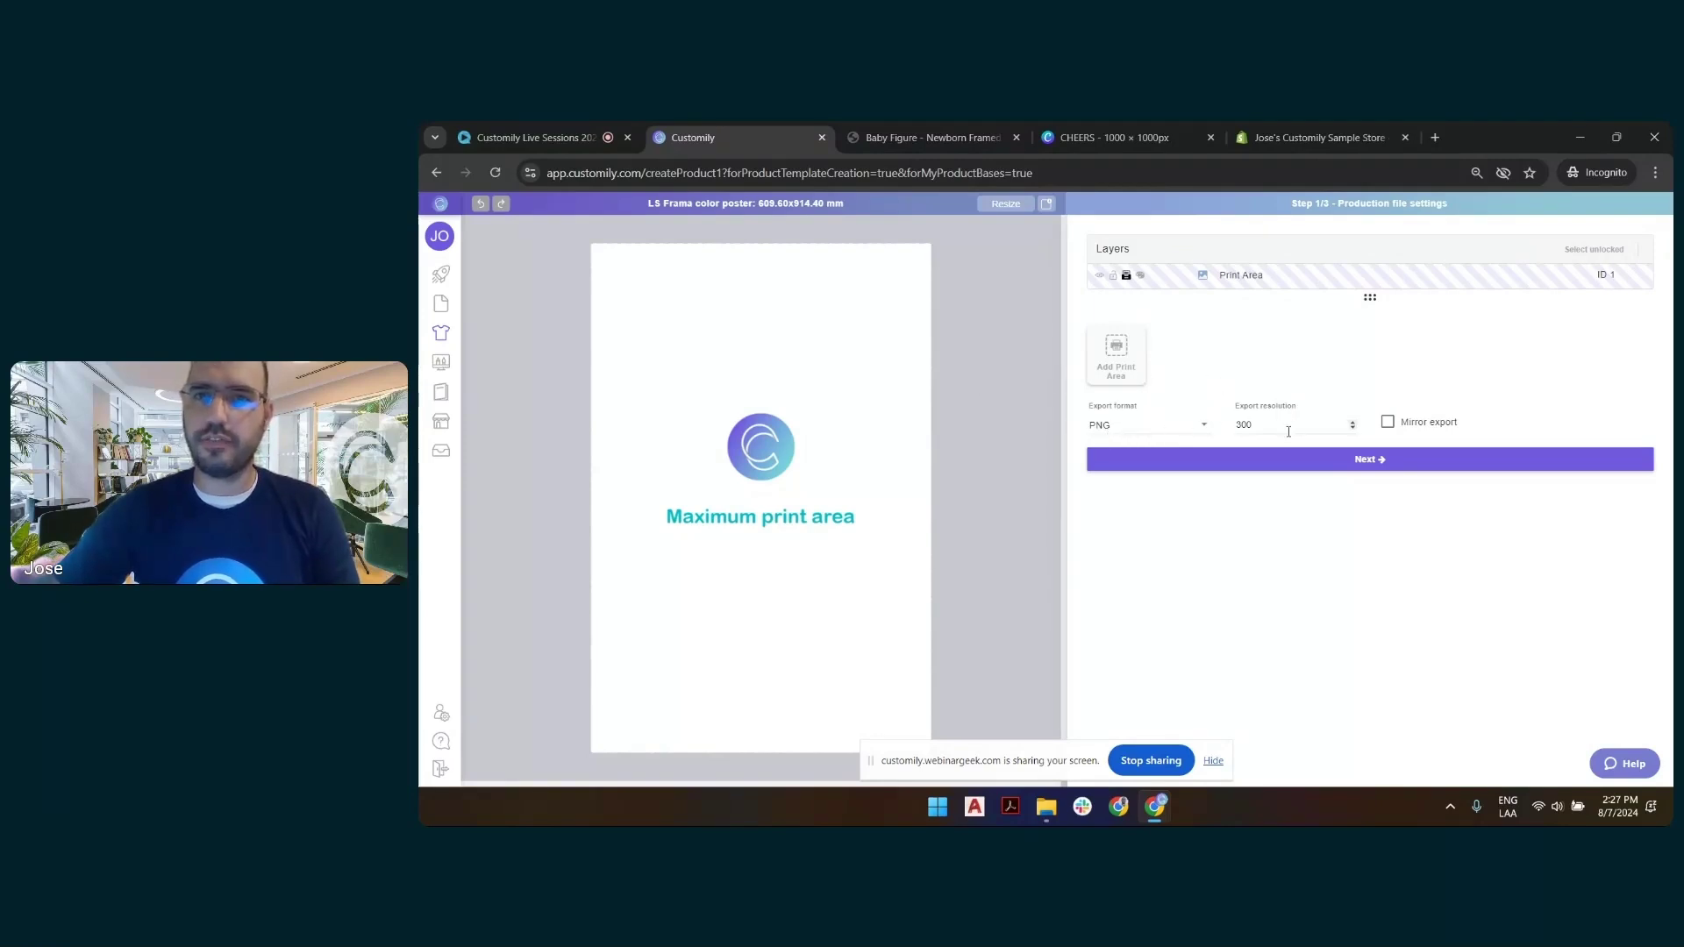
{"action": "left_click", "coordinate": [1355, 467]}
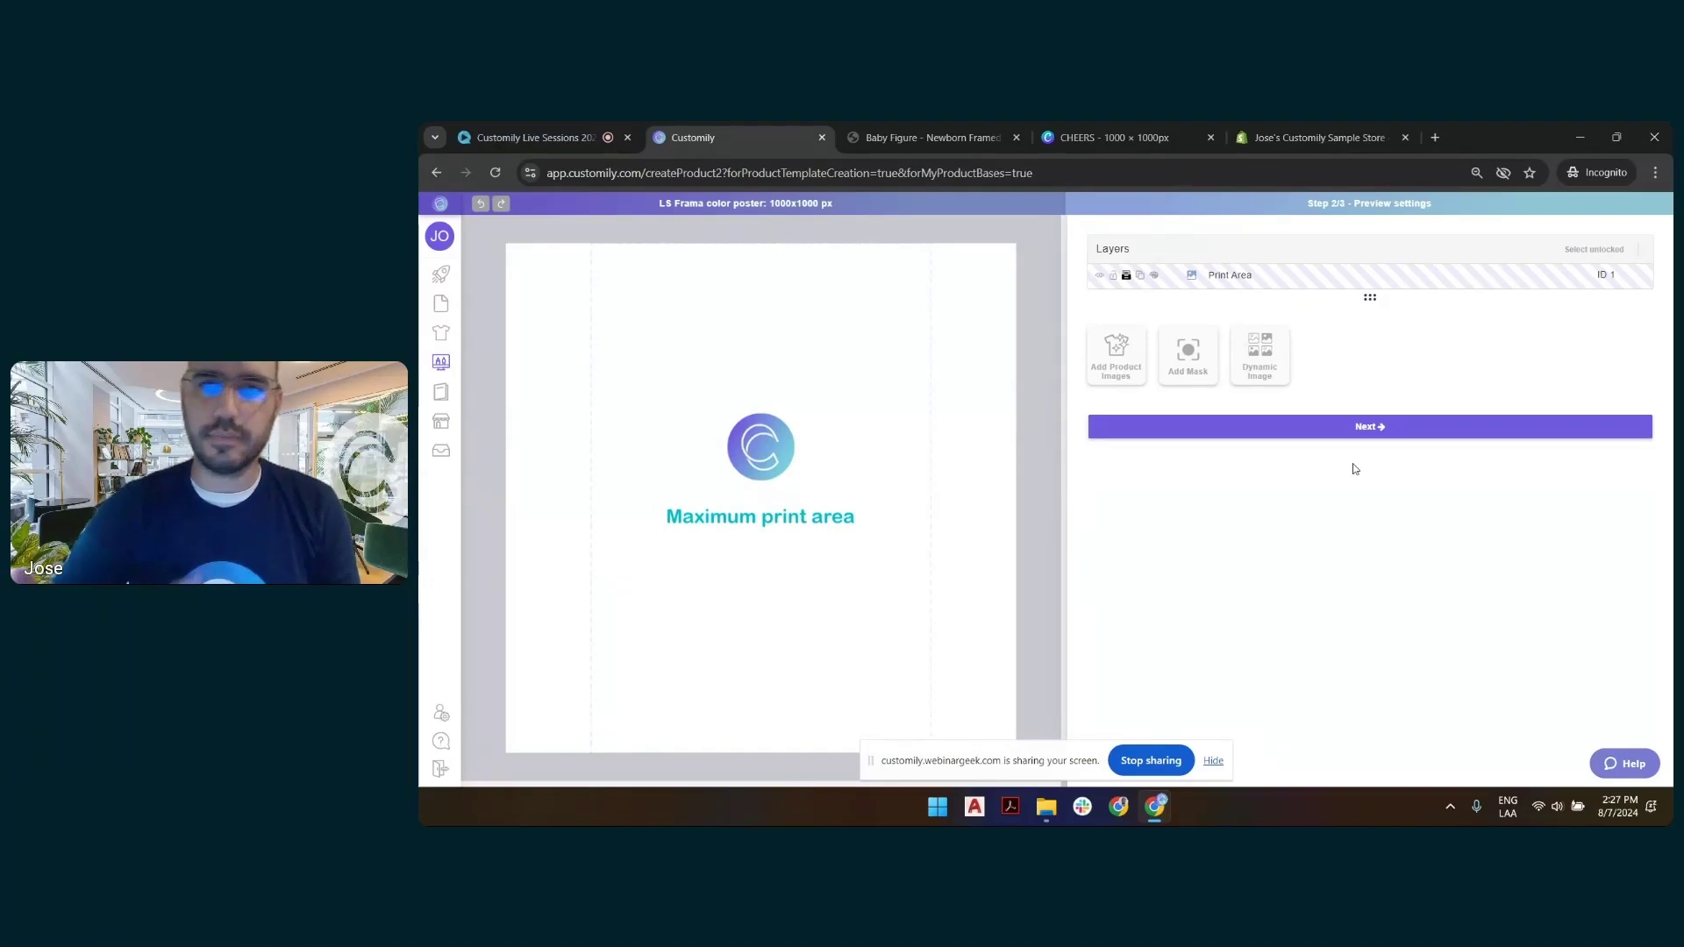
Hide the screen-sharing notice and bring the 8-7 assets folder window forward.
{"action": "left_click", "coordinate": [1213, 762]}
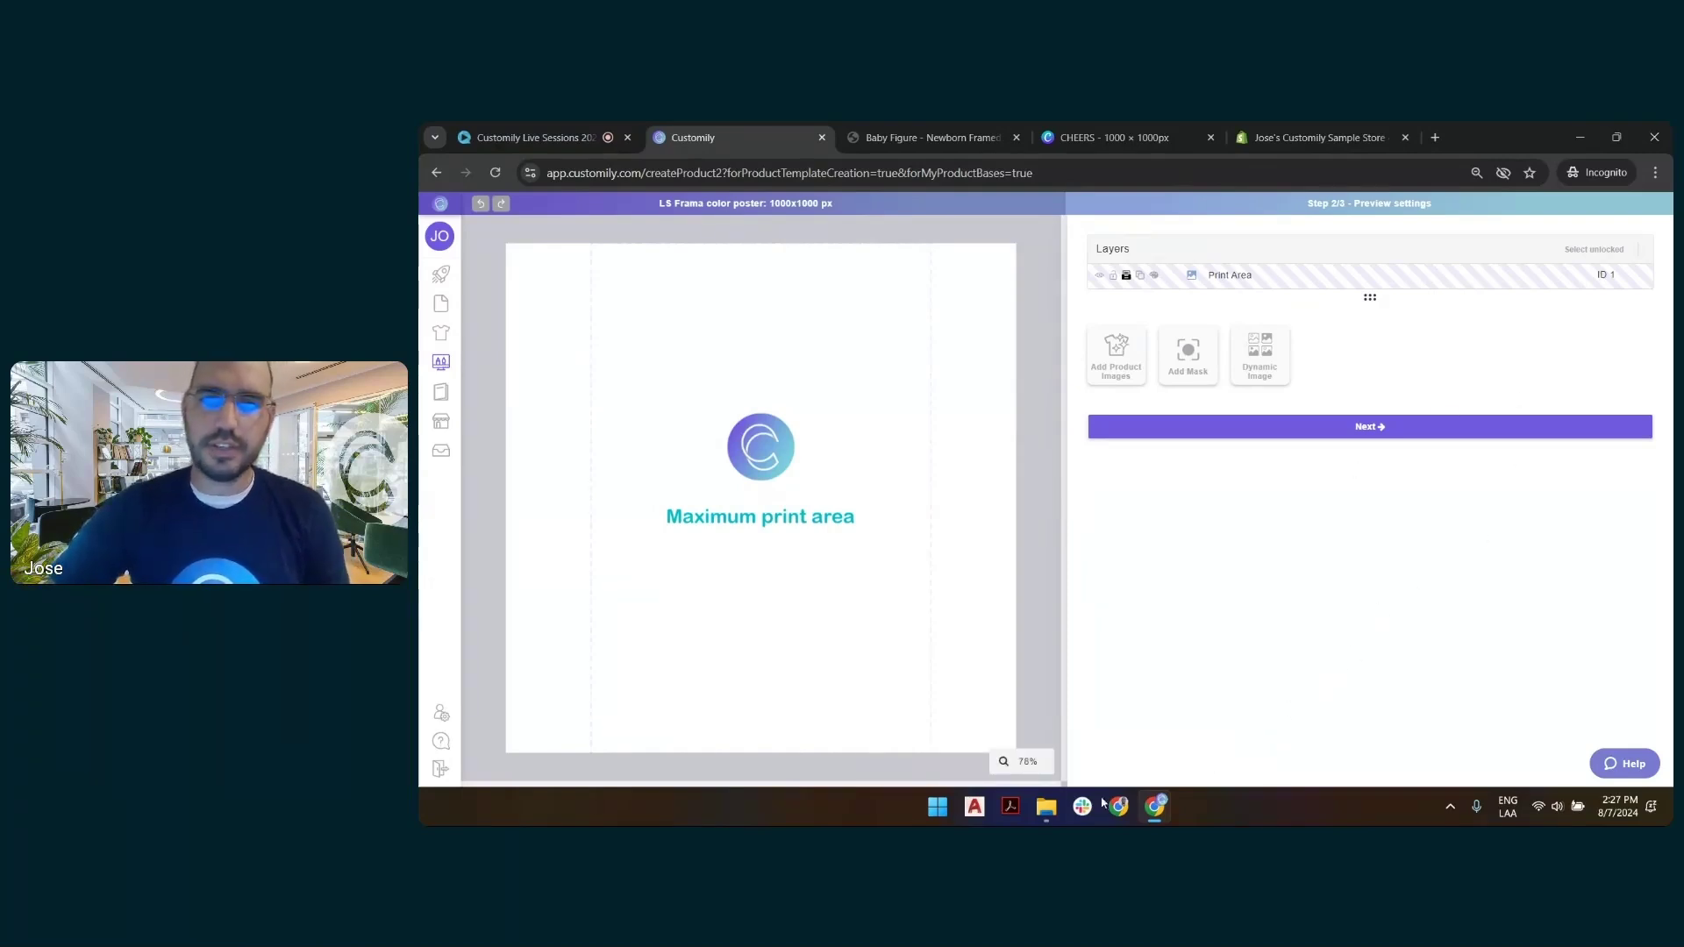
{"action": "mouse_move", "coordinate": [1046, 806]}
{"action": "left_click", "coordinate": [1050, 769]}
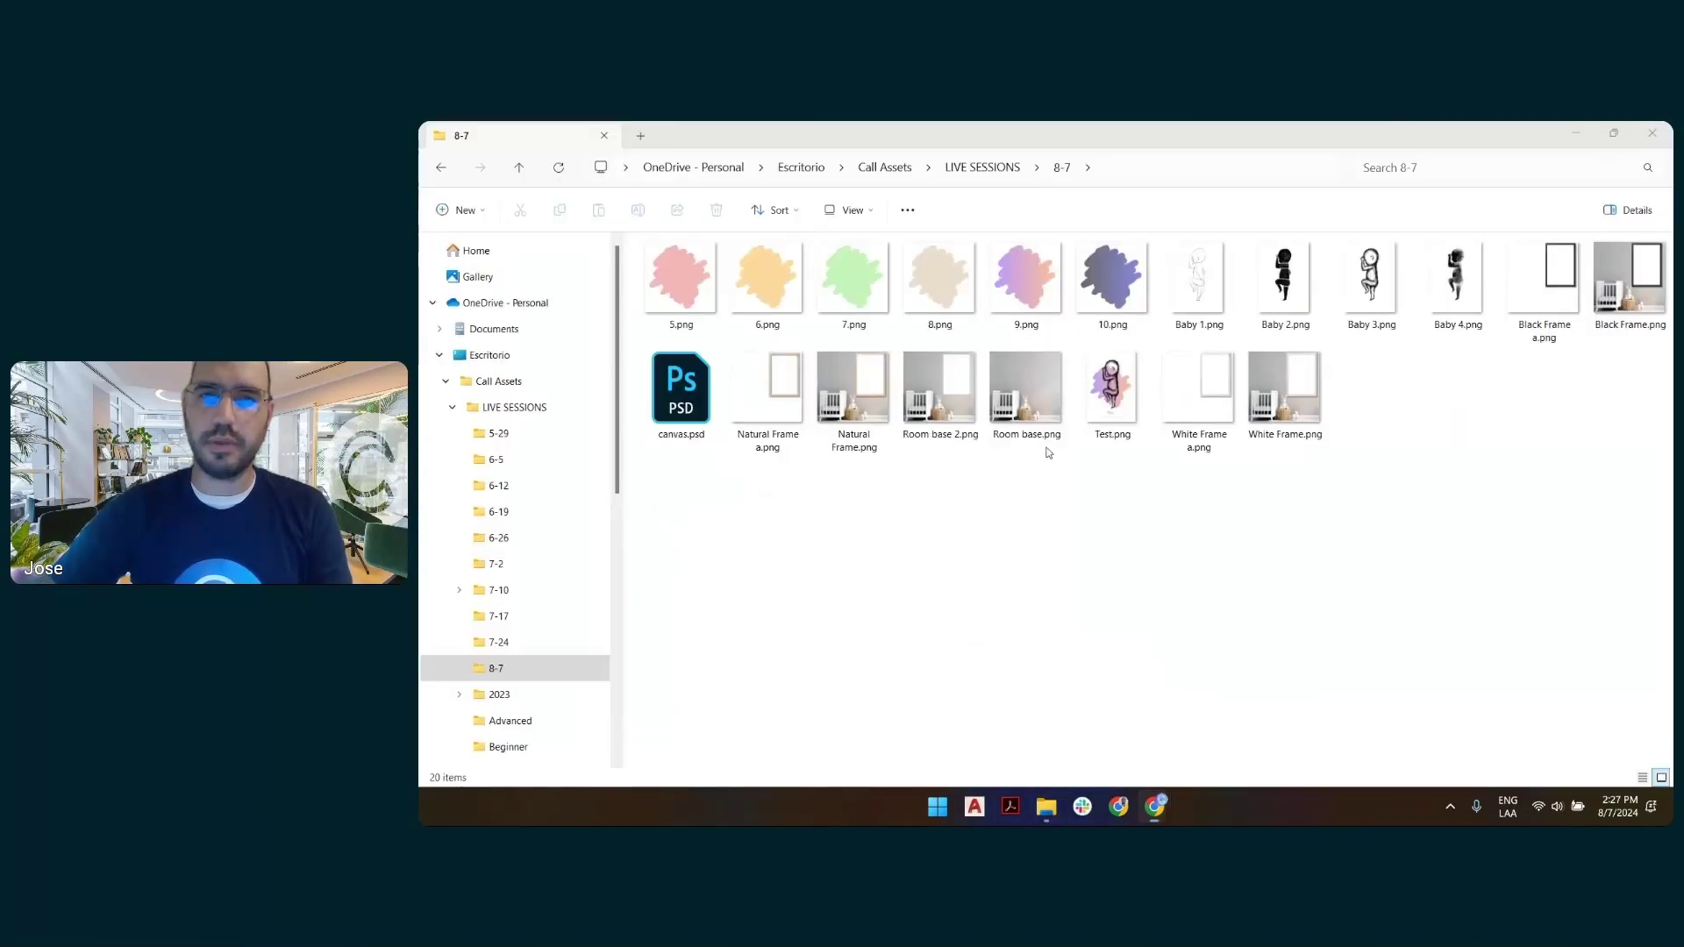
View Room base.png enlarged and compare it with Room base 2.png.
{"action": "left_click", "coordinate": [1304, 412]}
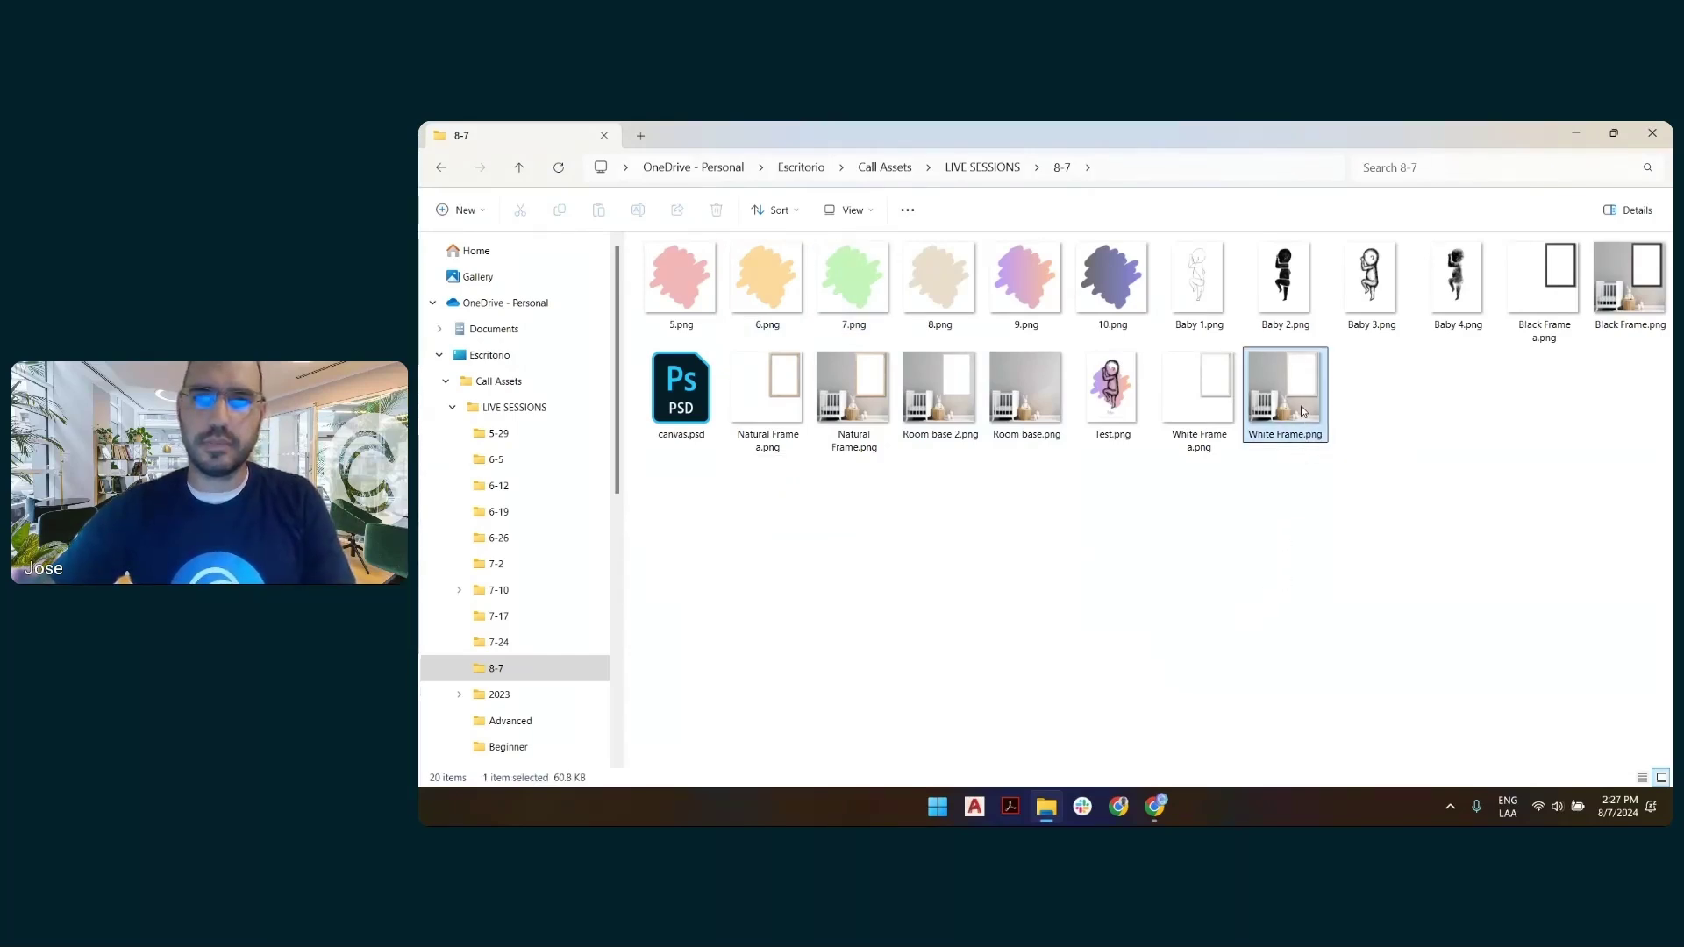
{"action": "double_click", "coordinate": [1022, 396]}
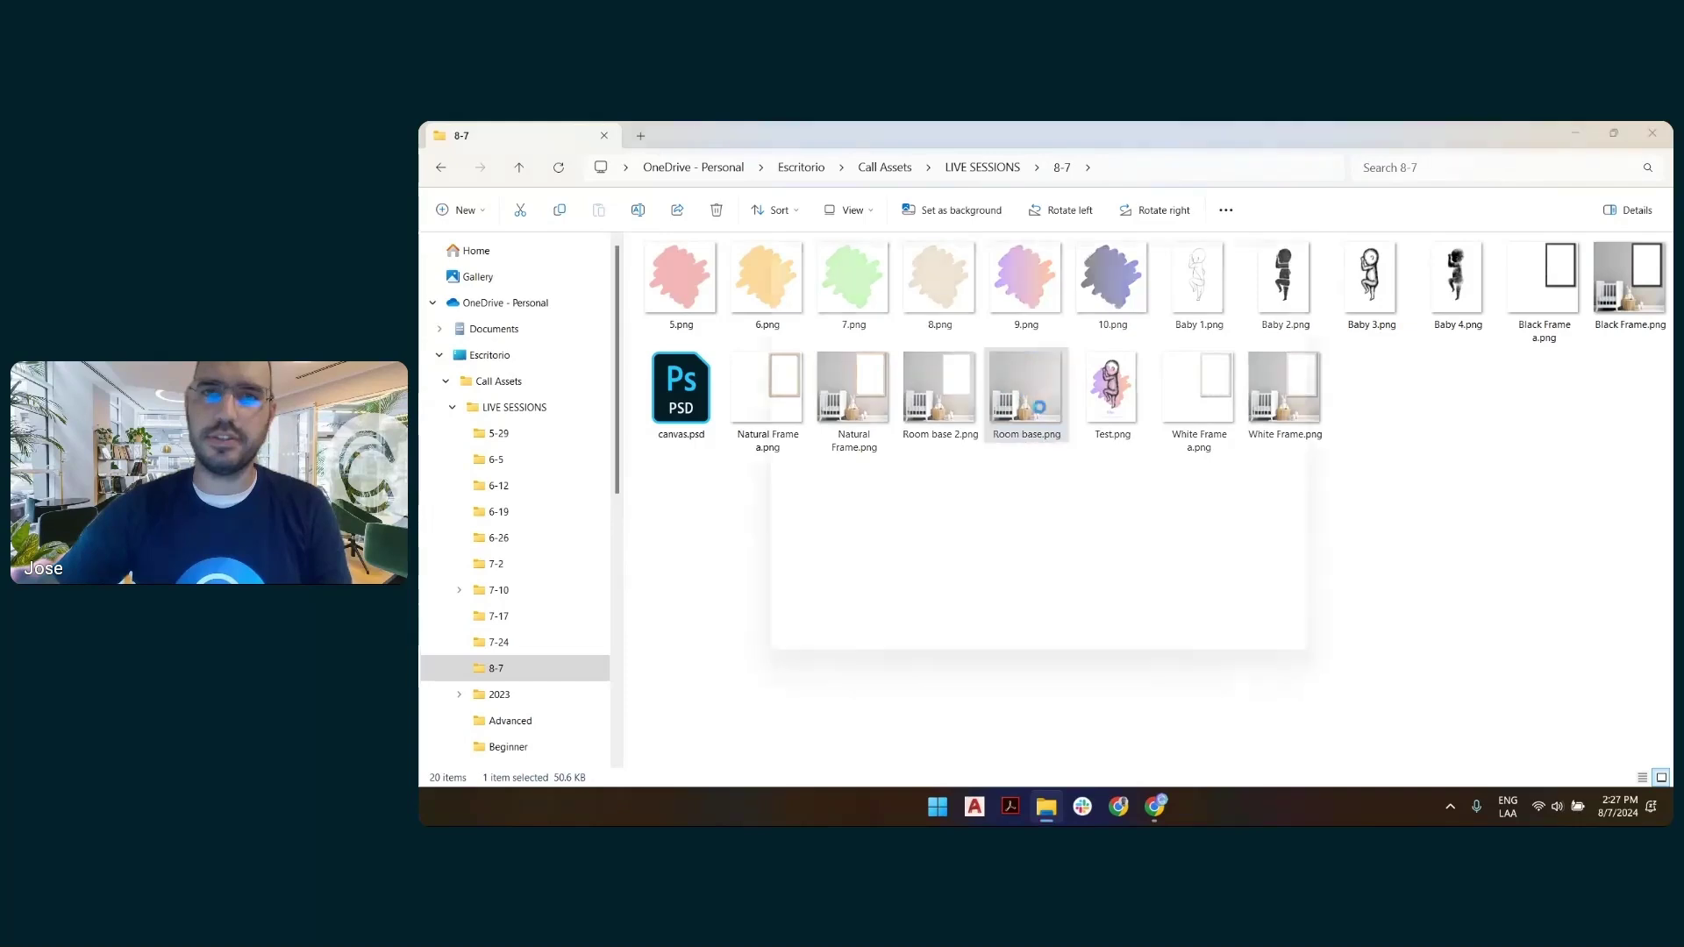
{"action": "left_click", "coordinate": [1289, 240]}
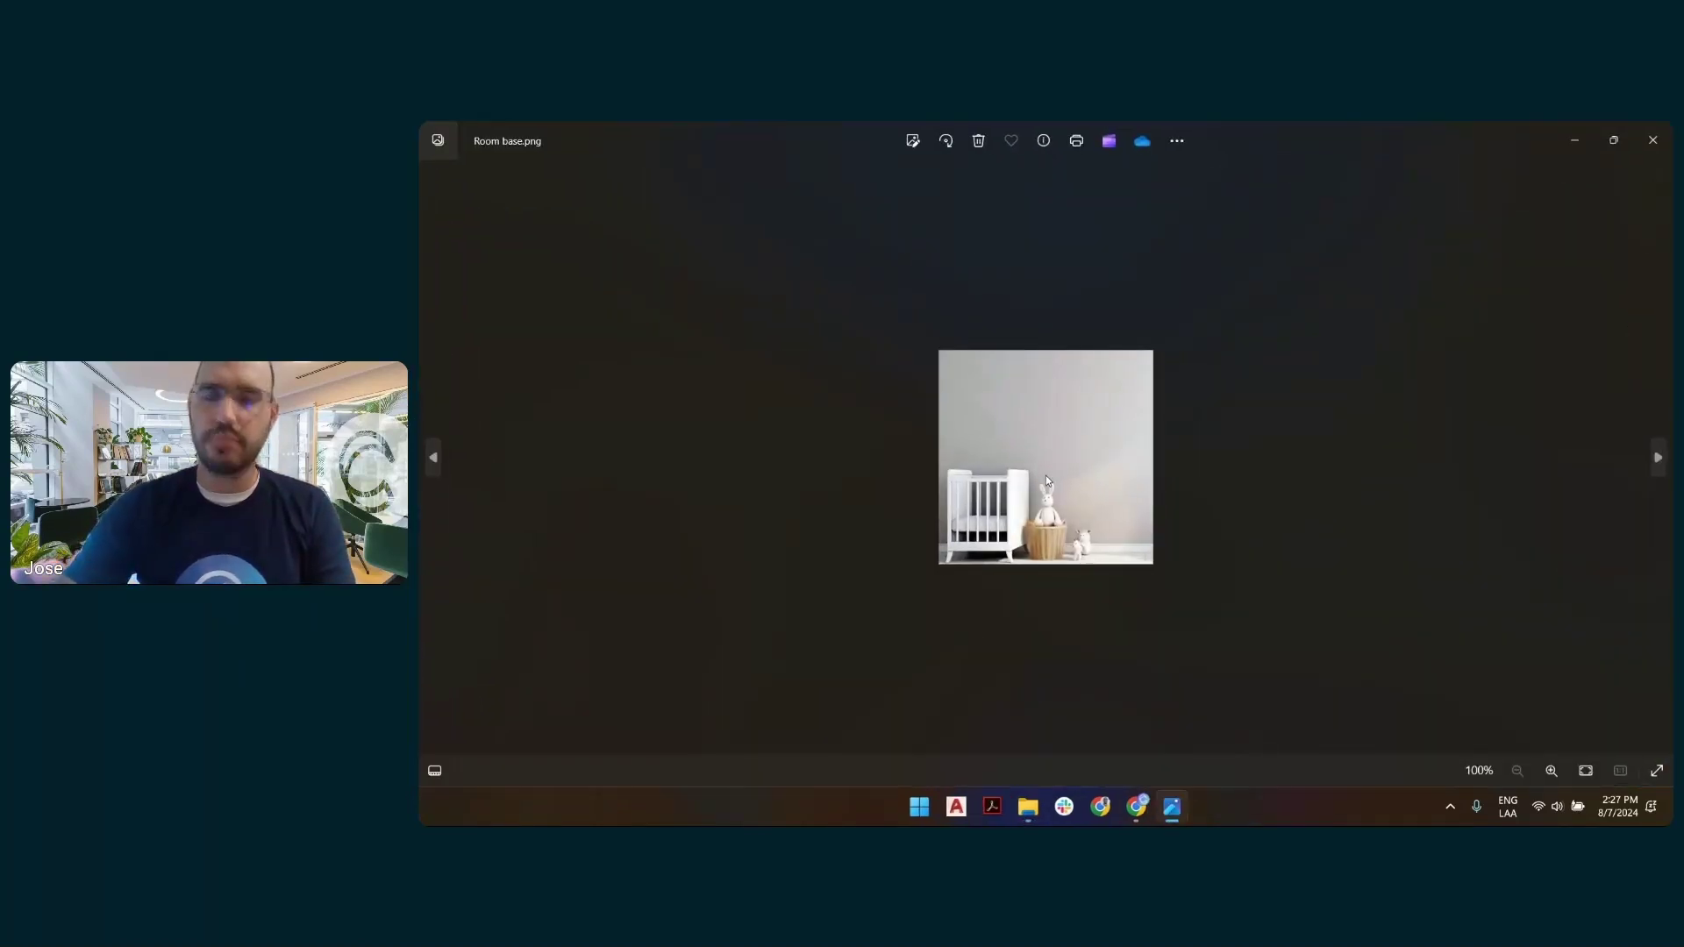
{"action": "key", "text": "Right"}
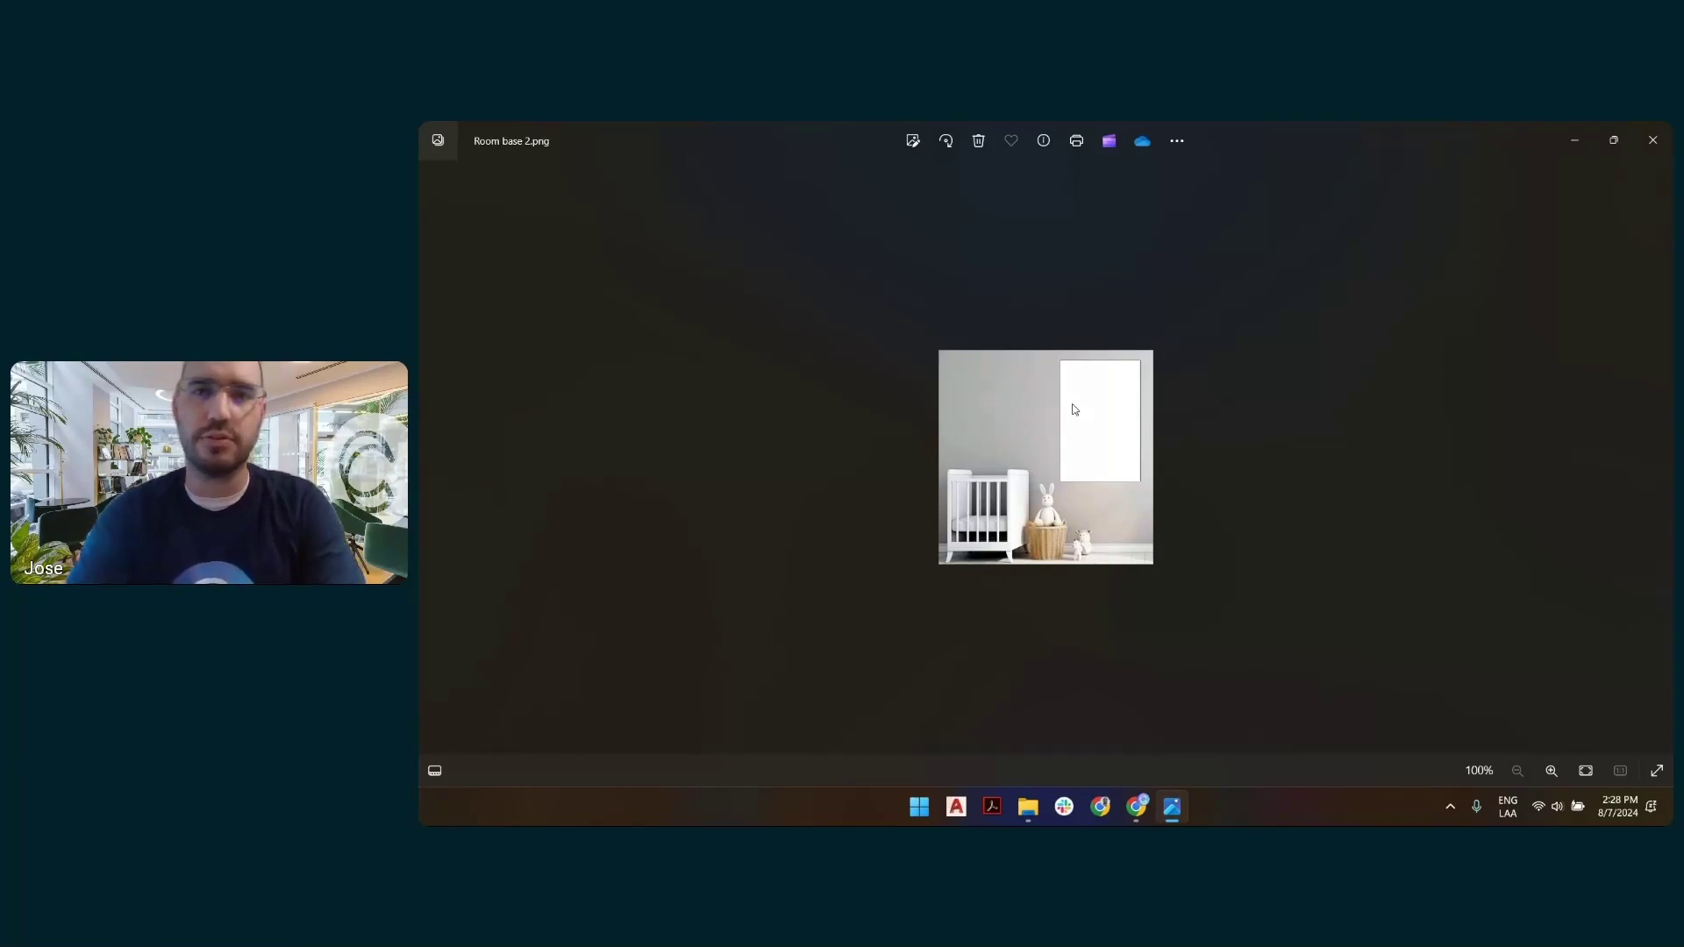
{"action": "key", "text": "Left"}
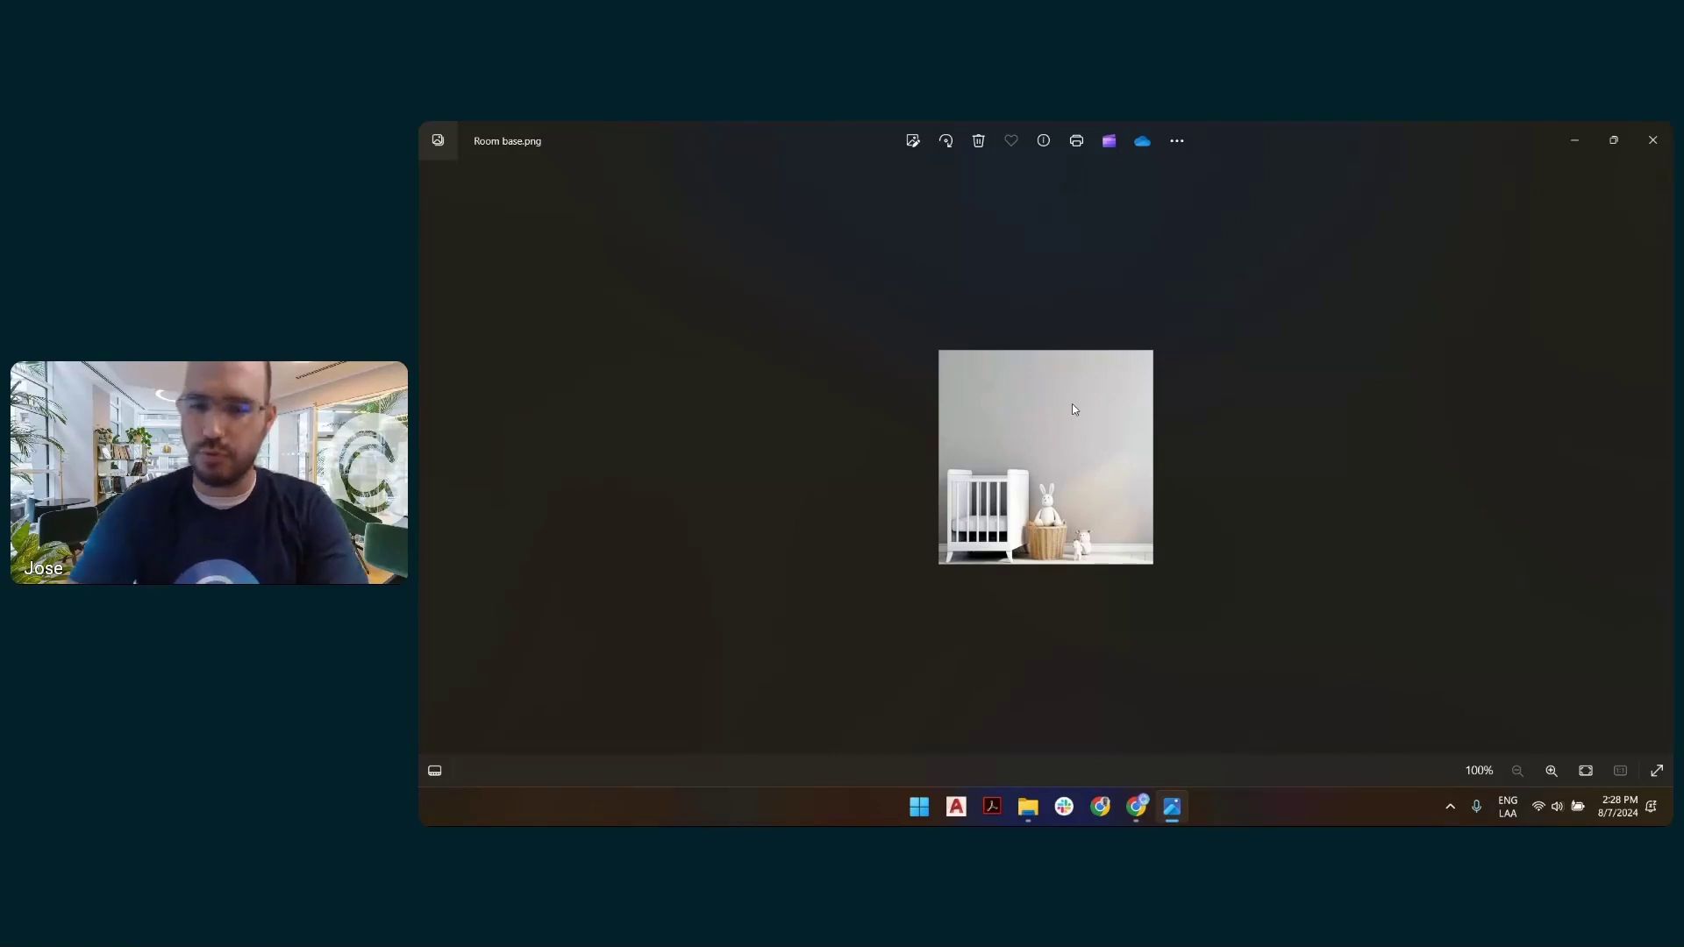
{"action": "key", "text": "Right"}
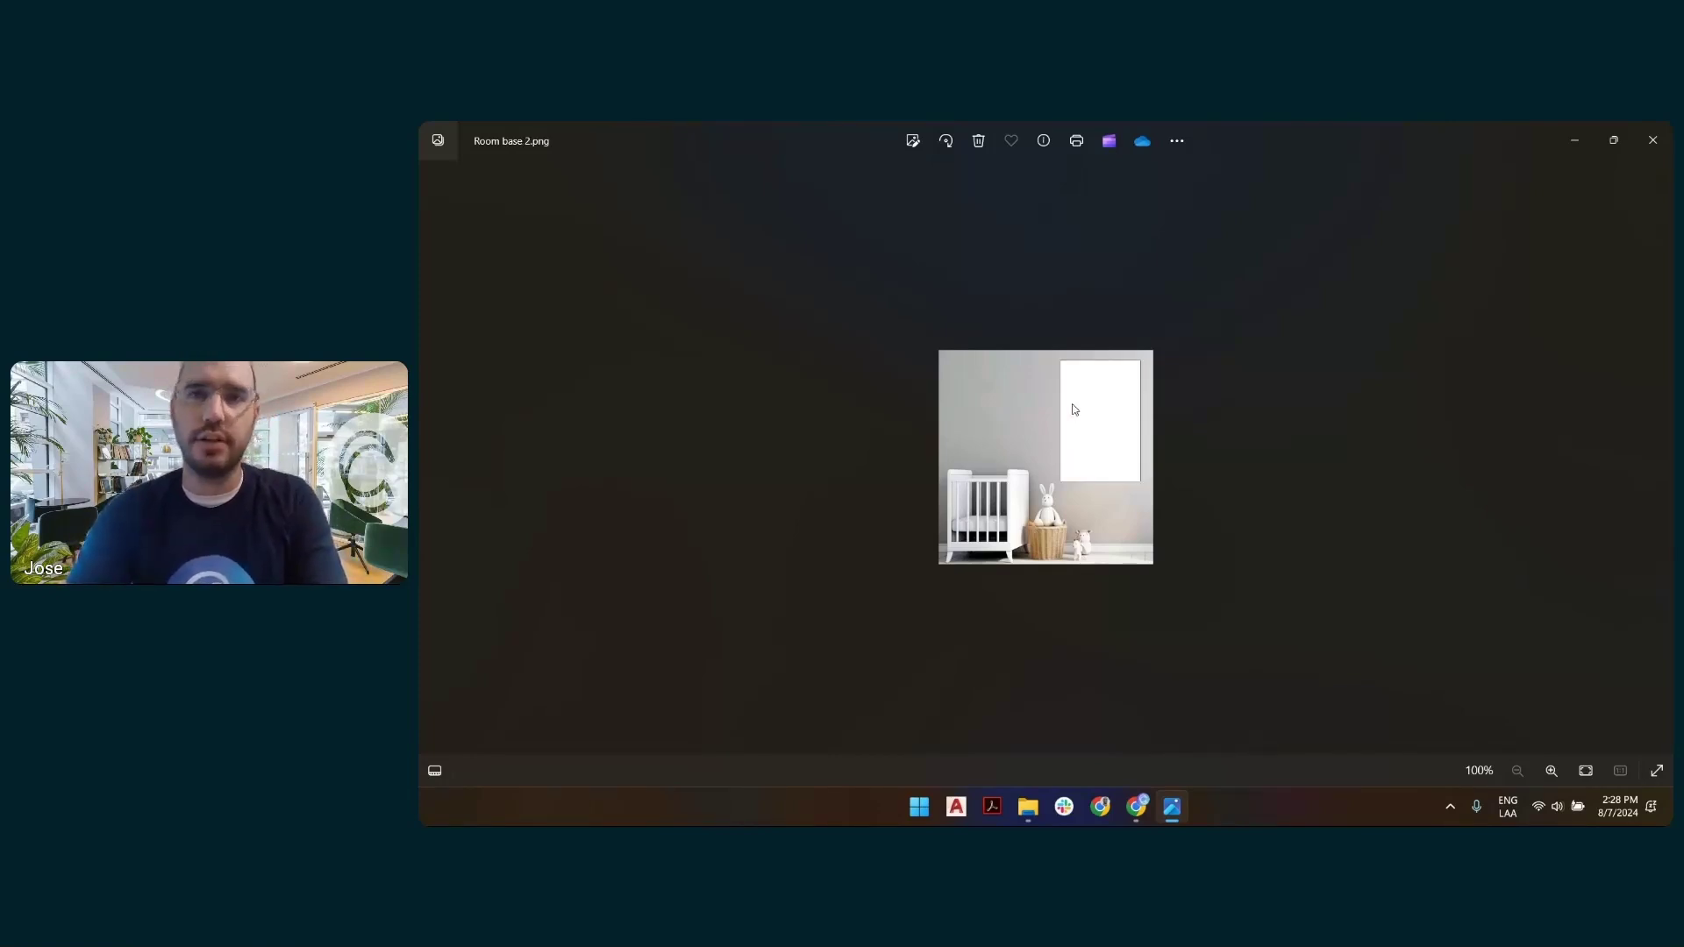
{"action": "key", "text": "alt+F4"}
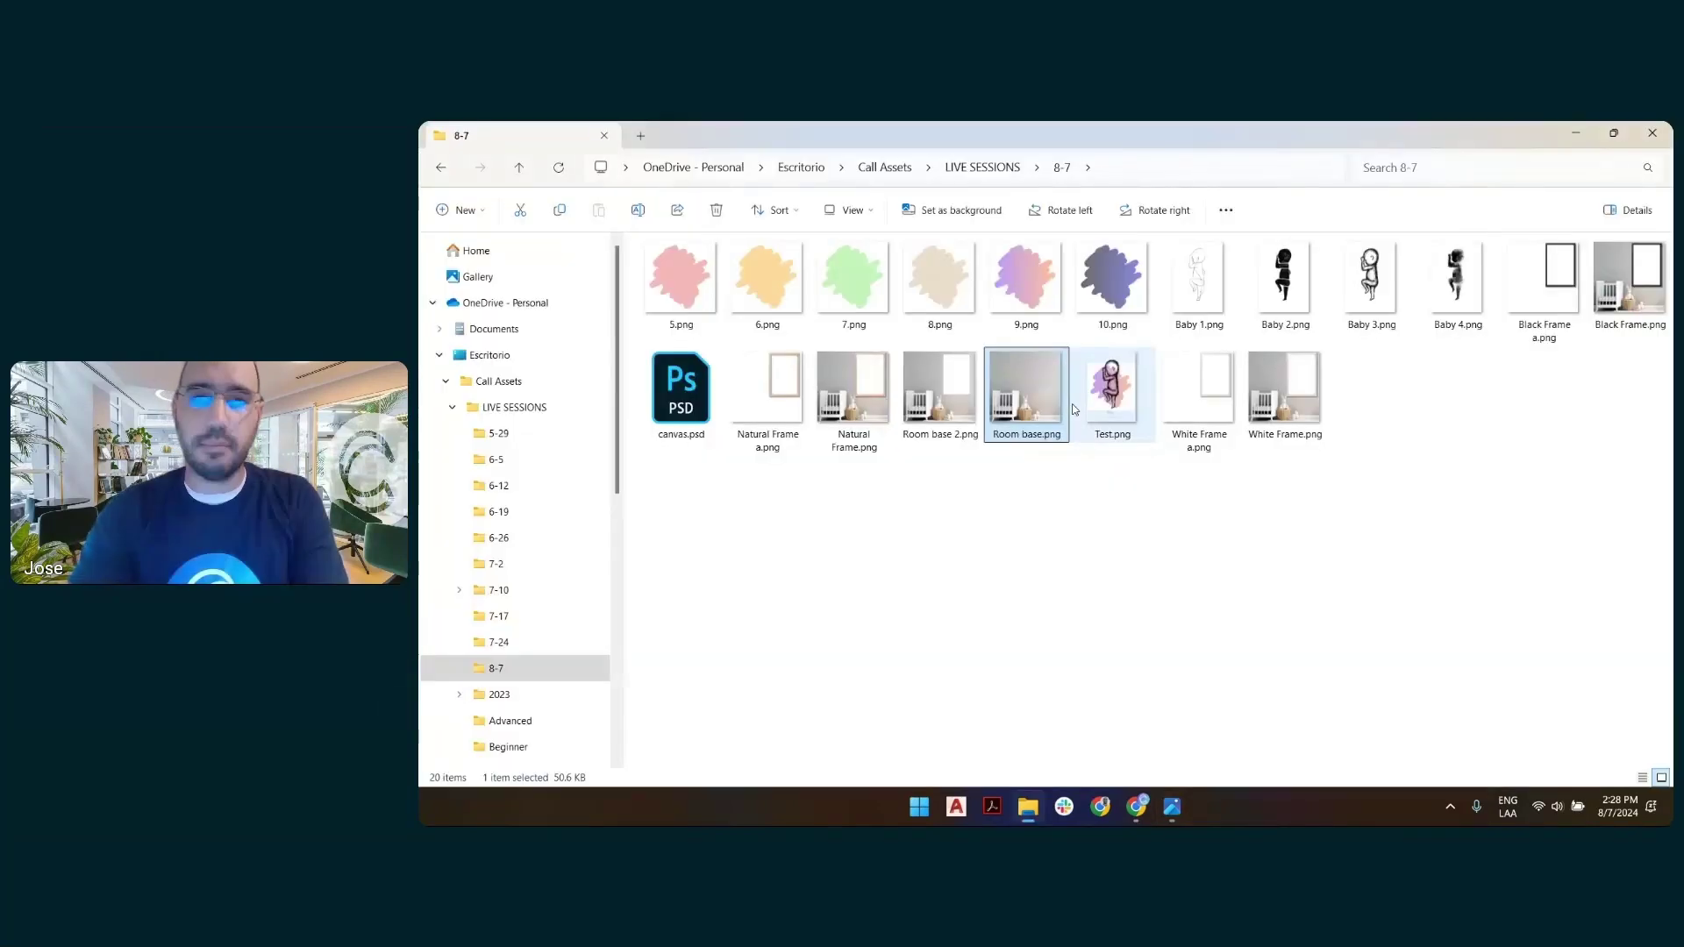
Open the Natural, Black and White Frame mockups together, flip through them, then return to Chrome.
{"action": "left_click", "coordinate": [877, 371]}
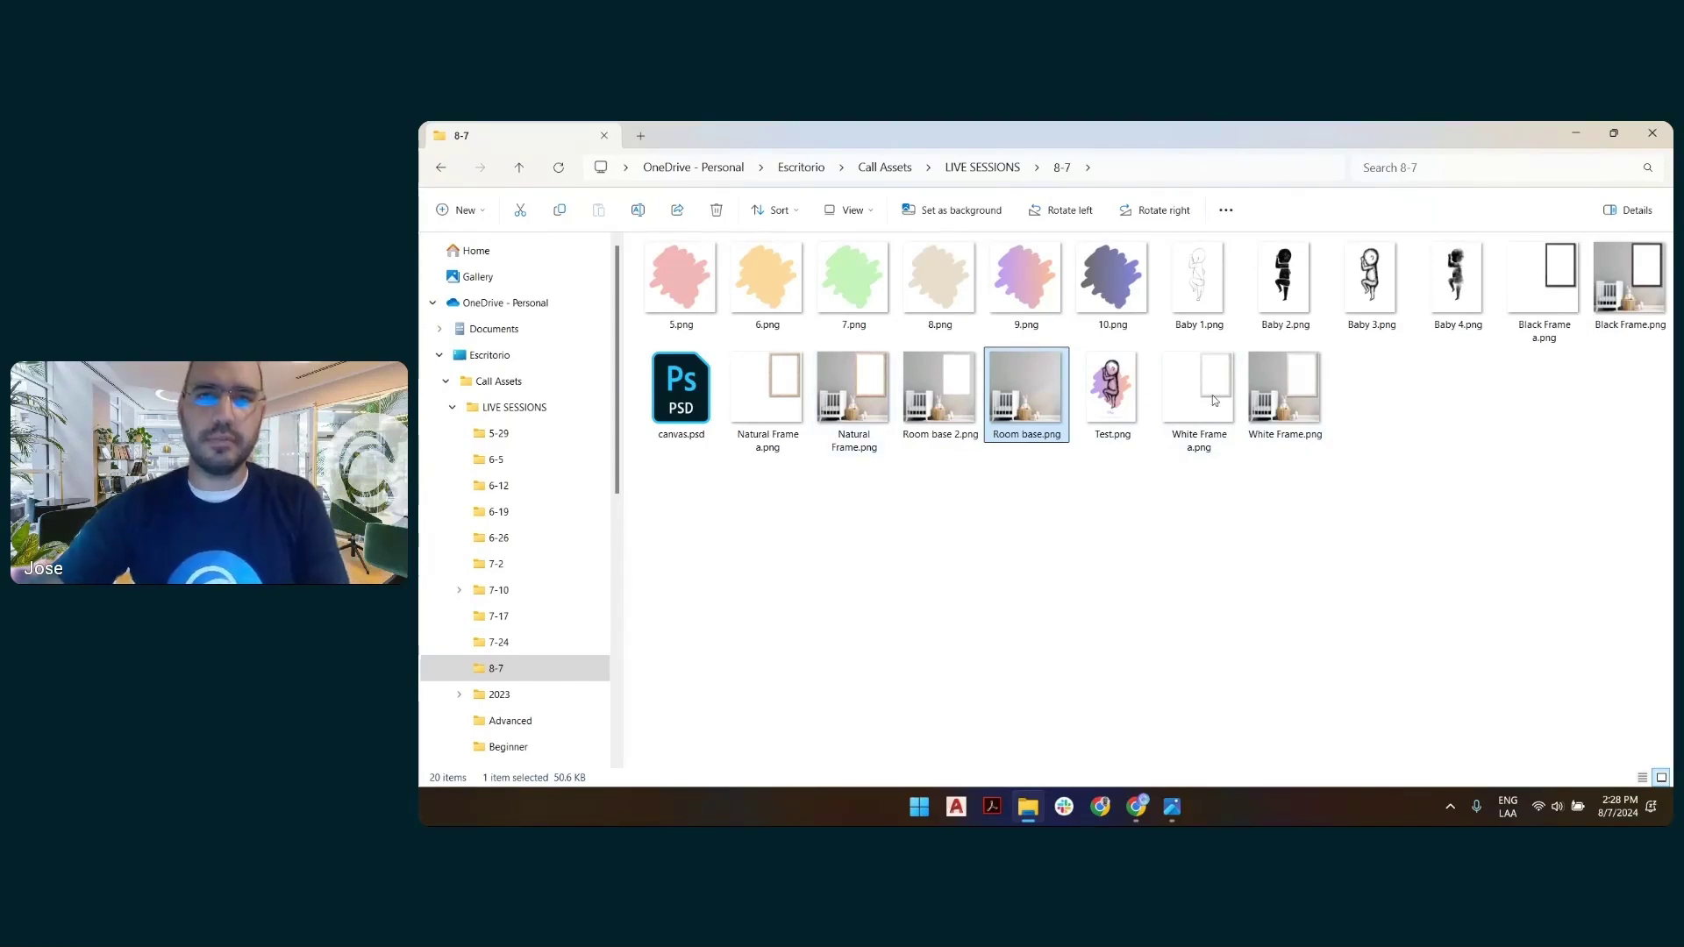
{"action": "left_click", "coordinate": [1629, 289], "text": "ctrl"}
{"action": "left_click", "coordinate": [1307, 394], "text": "ctrl"}
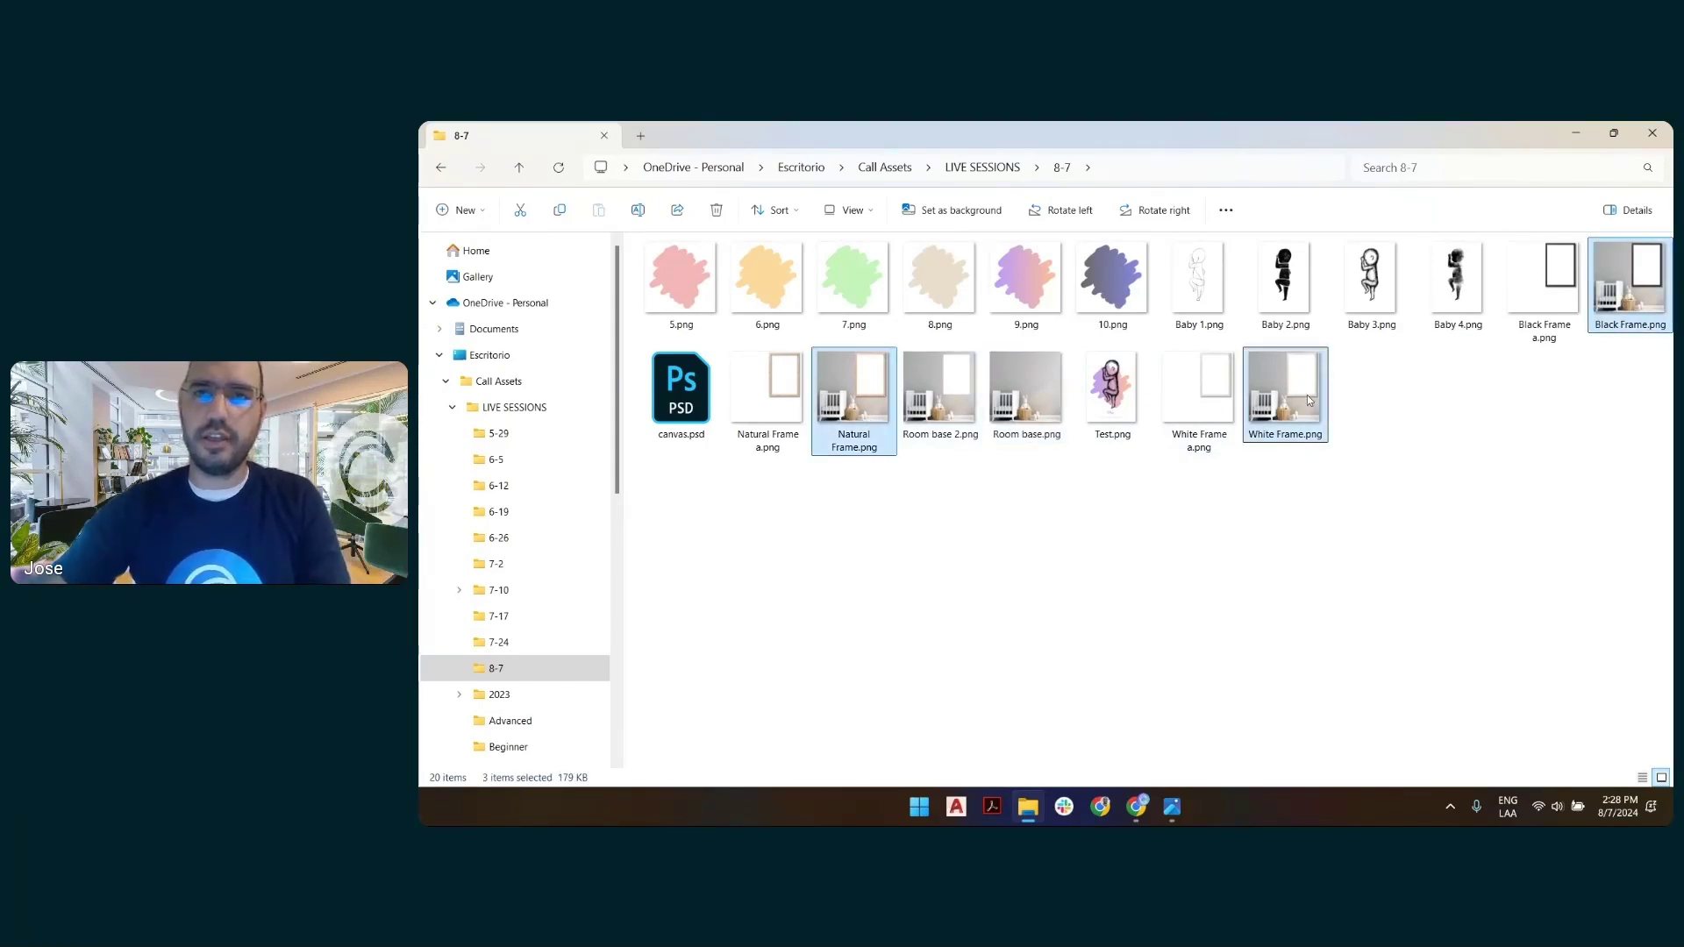
{"action": "key", "text": "Return"}
{"action": "left_click", "coordinate": [1312, 260]}
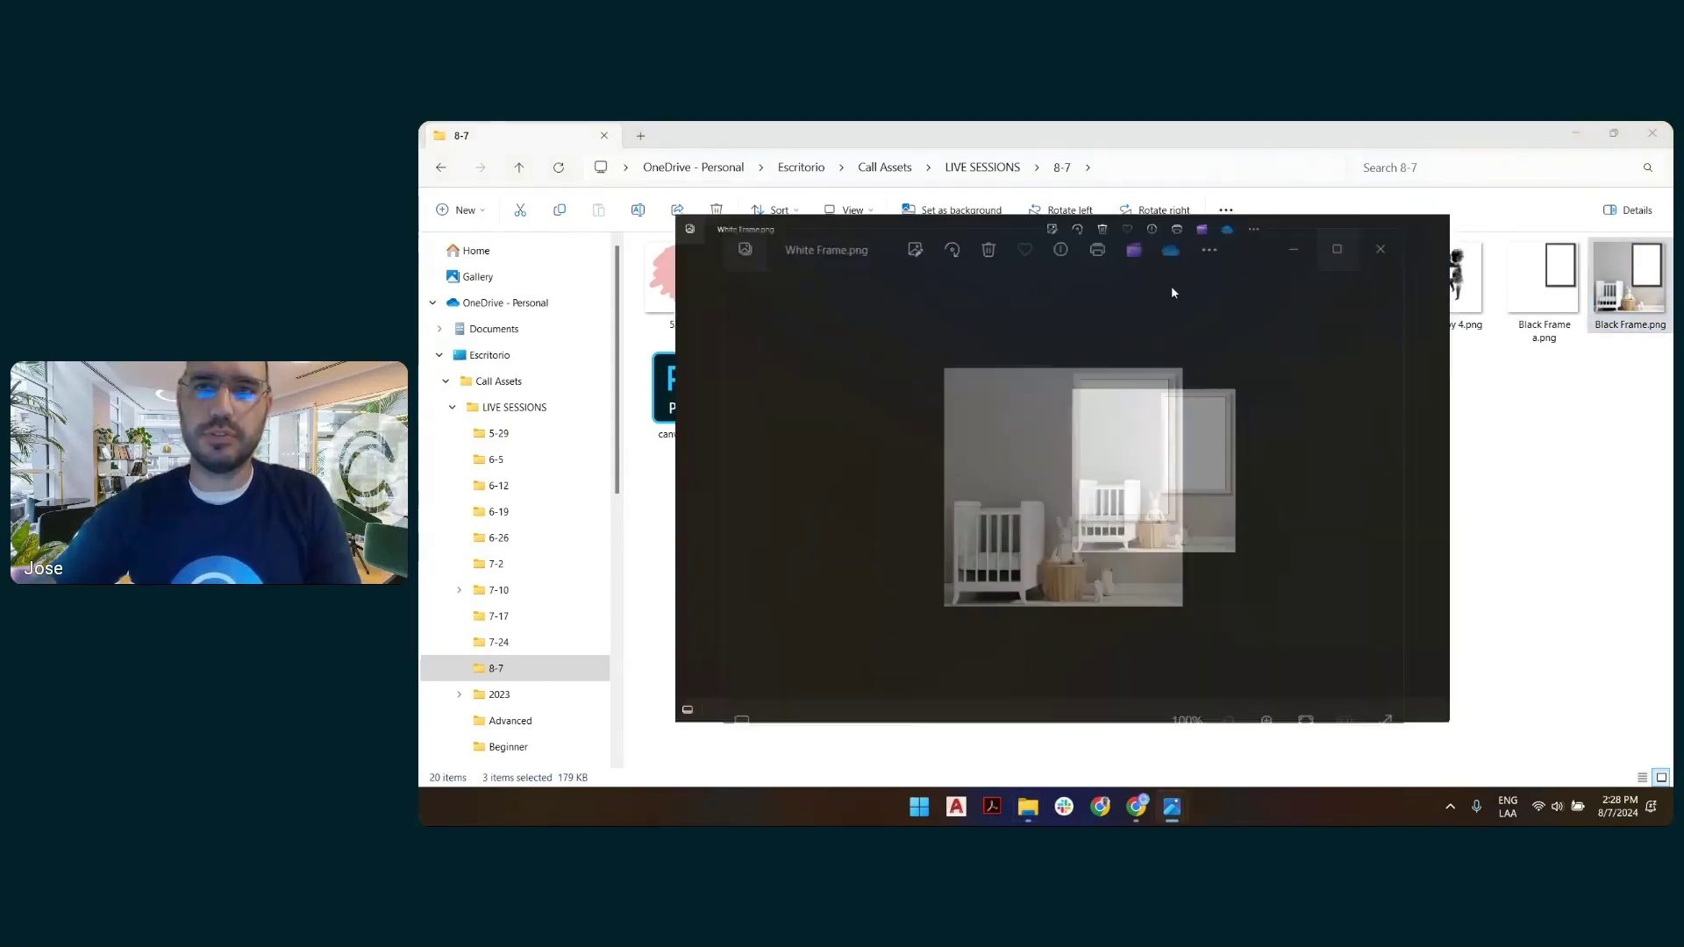
{"action": "scroll", "coordinate": [1127, 421], "scroll_direction": "up", "scroll_amount": 3}
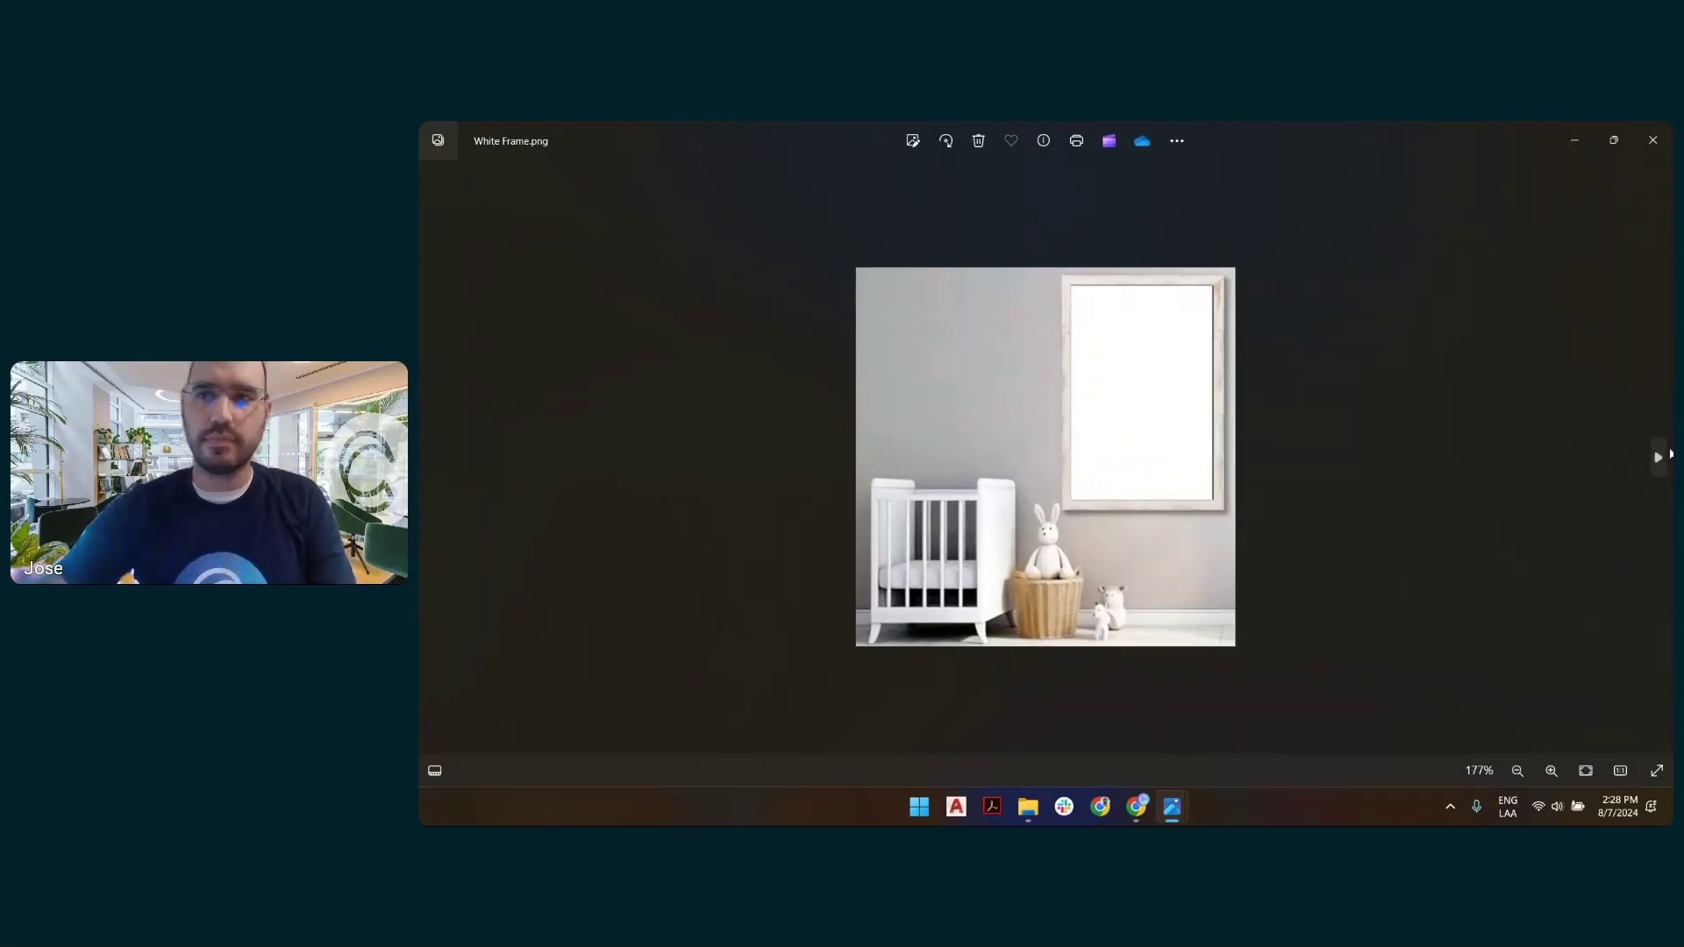
{"action": "left_click", "coordinate": [1669, 454]}
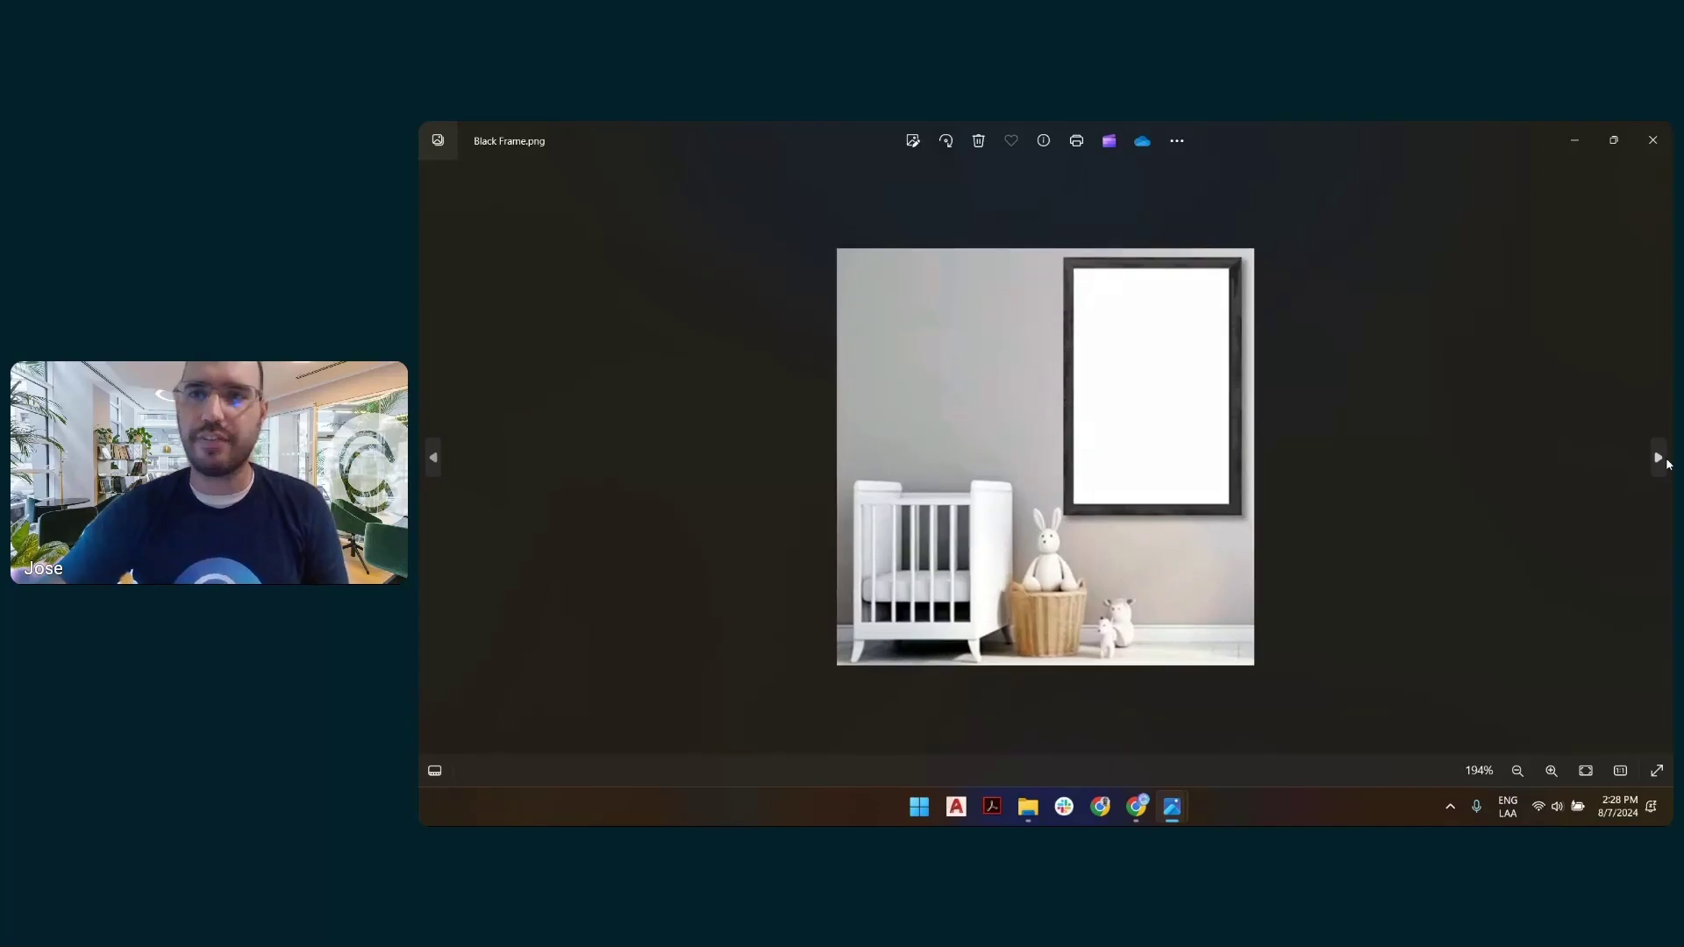
{"action": "left_click", "coordinate": [1667, 461]}
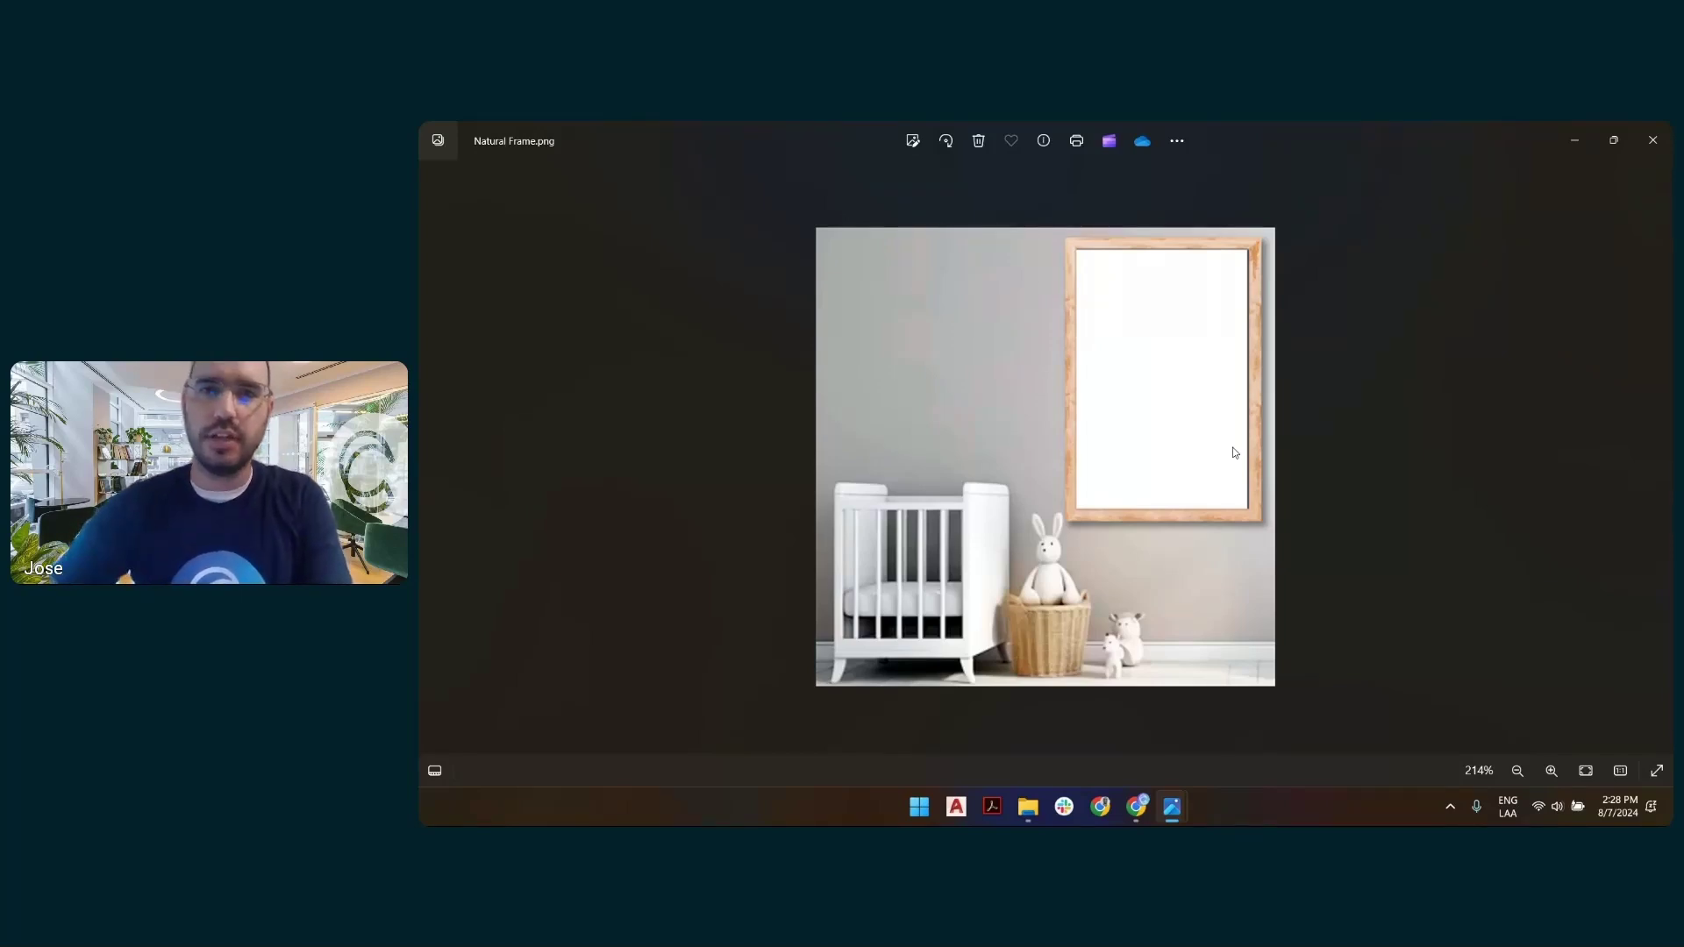
{"action": "key", "text": "alt+Tab"}
{"action": "key", "text": "alt+Tab"}
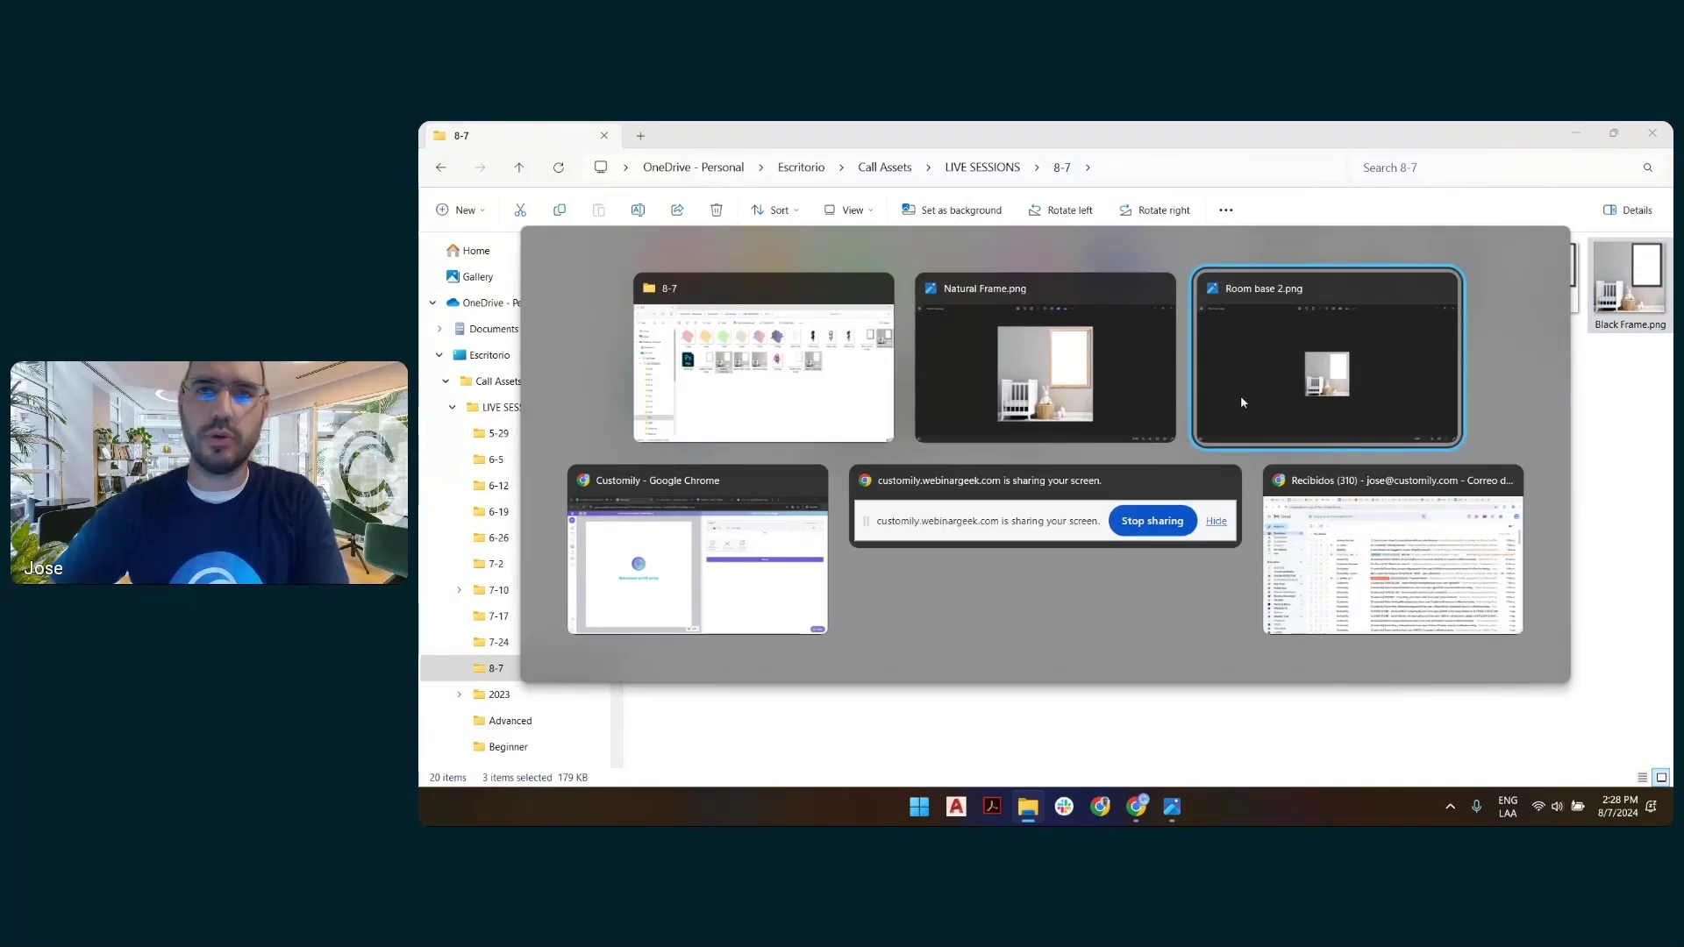
{"action": "key", "text": "alt+Tab"}
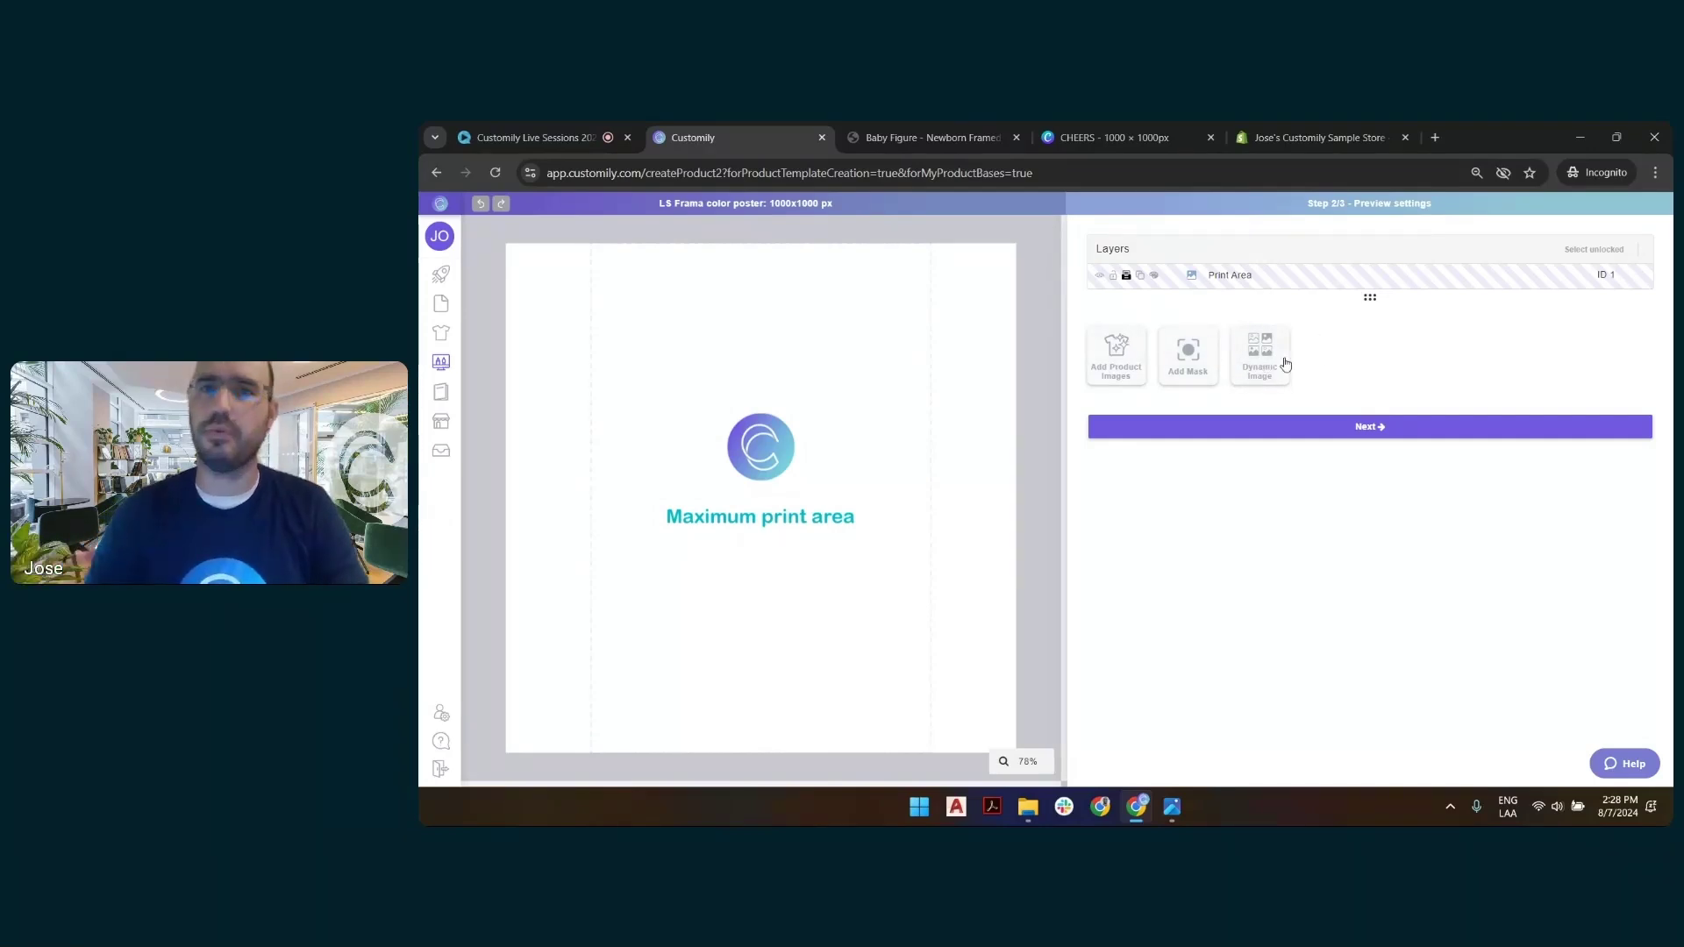
Upload Black, Natural and White Frame.png from the 8-7 folder as product image options.
{"action": "left_click", "coordinate": [1120, 353]}
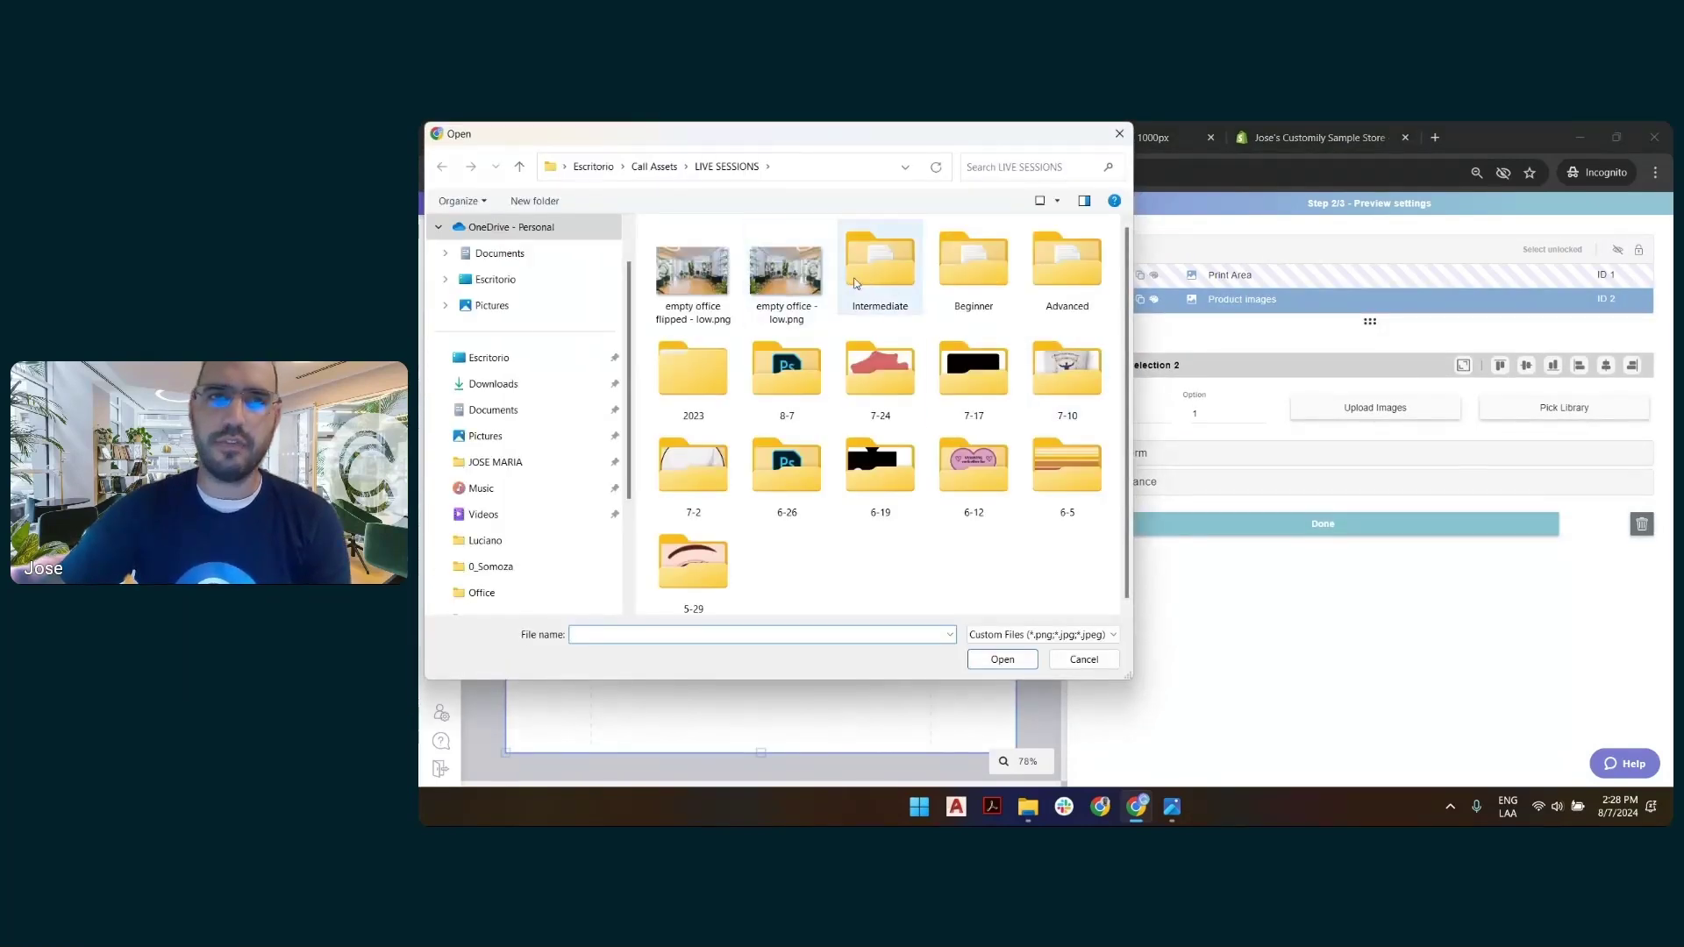
{"action": "double_click", "coordinate": [770, 373]}
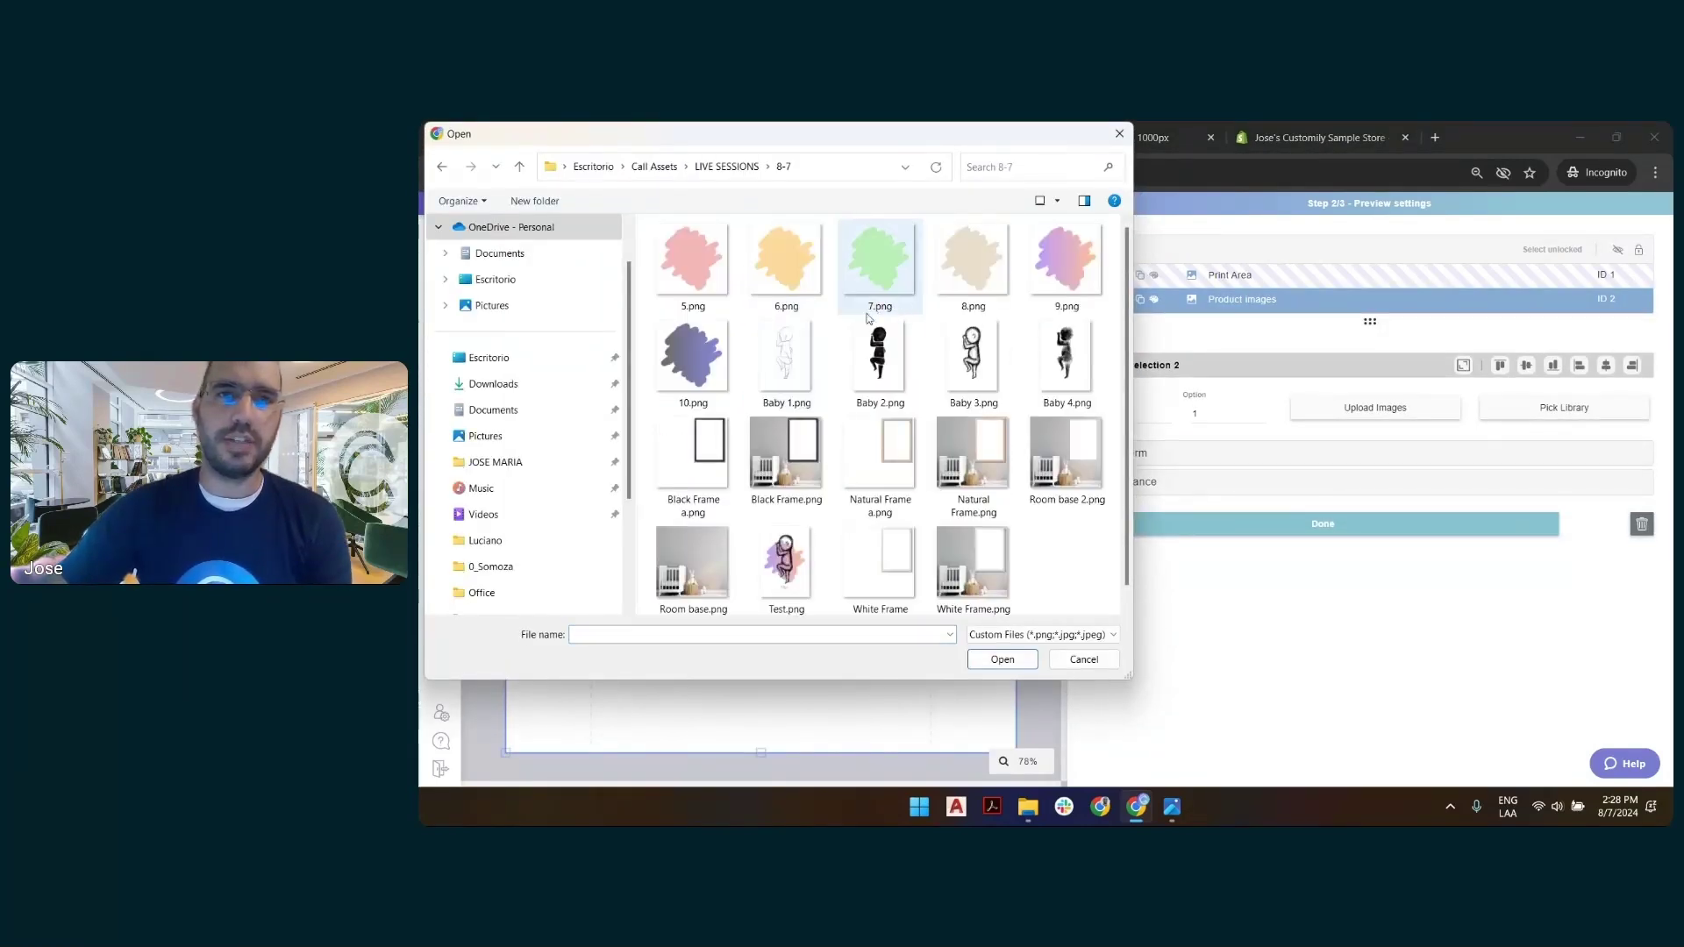
{"action": "left_click", "coordinate": [783, 458]}
{"action": "left_click", "coordinate": [971, 452], "text": "ctrl"}
{"action": "left_click", "coordinate": [997, 566], "text": "ctrl"}
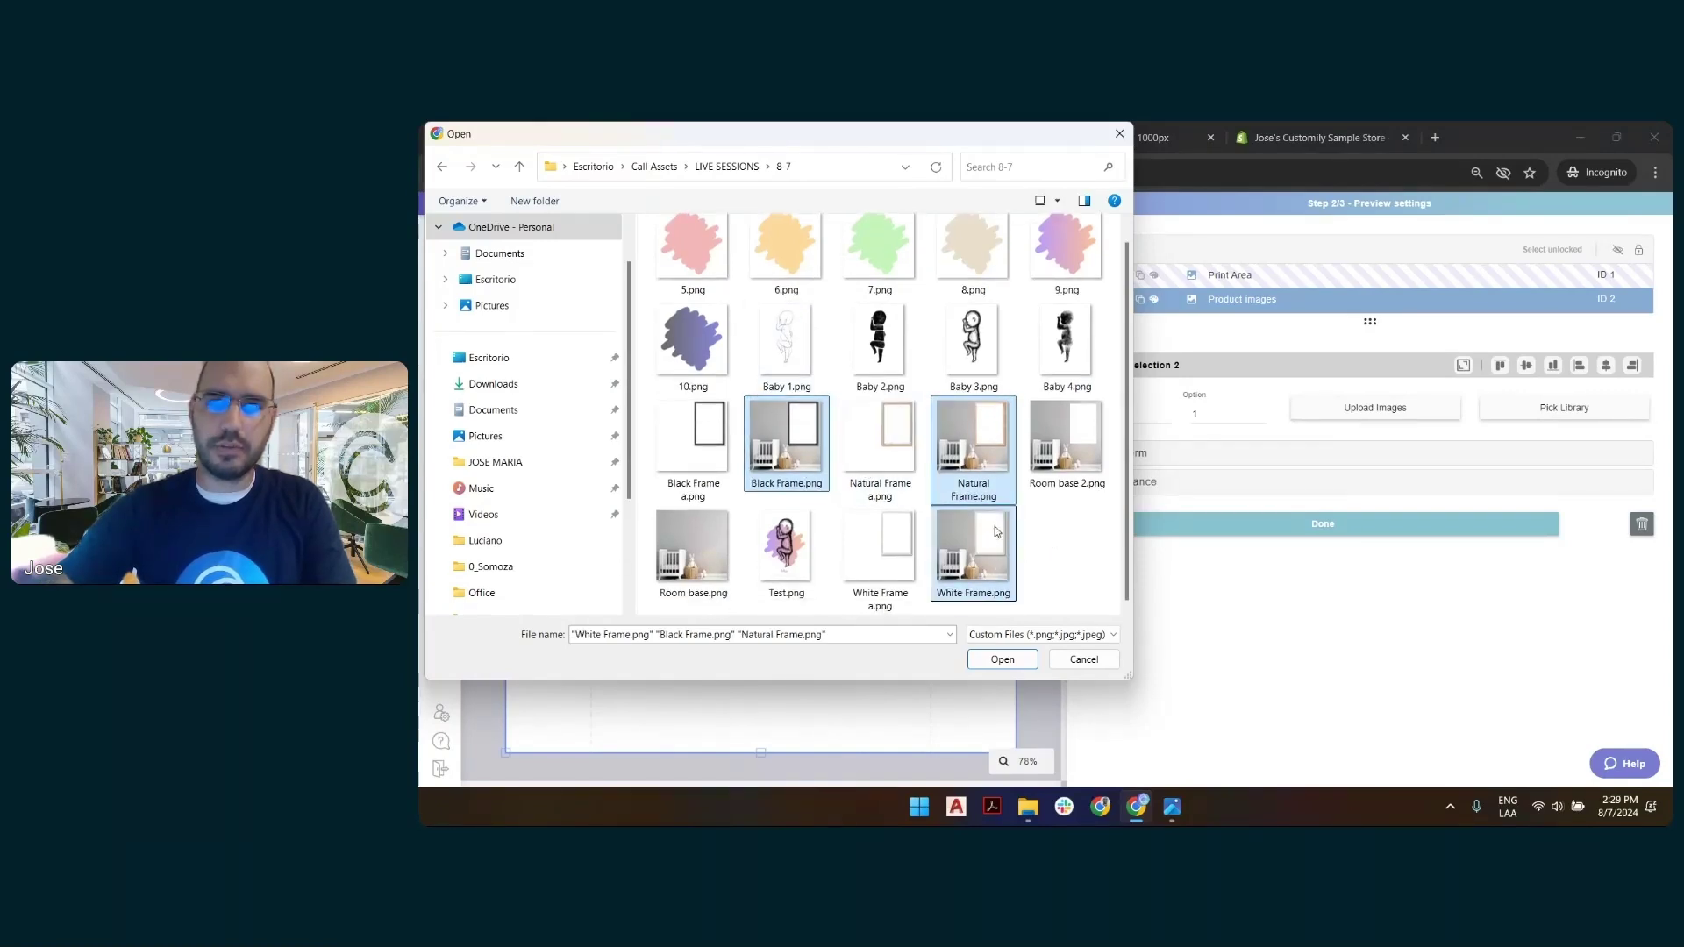
{"action": "left_click", "coordinate": [1007, 667]}
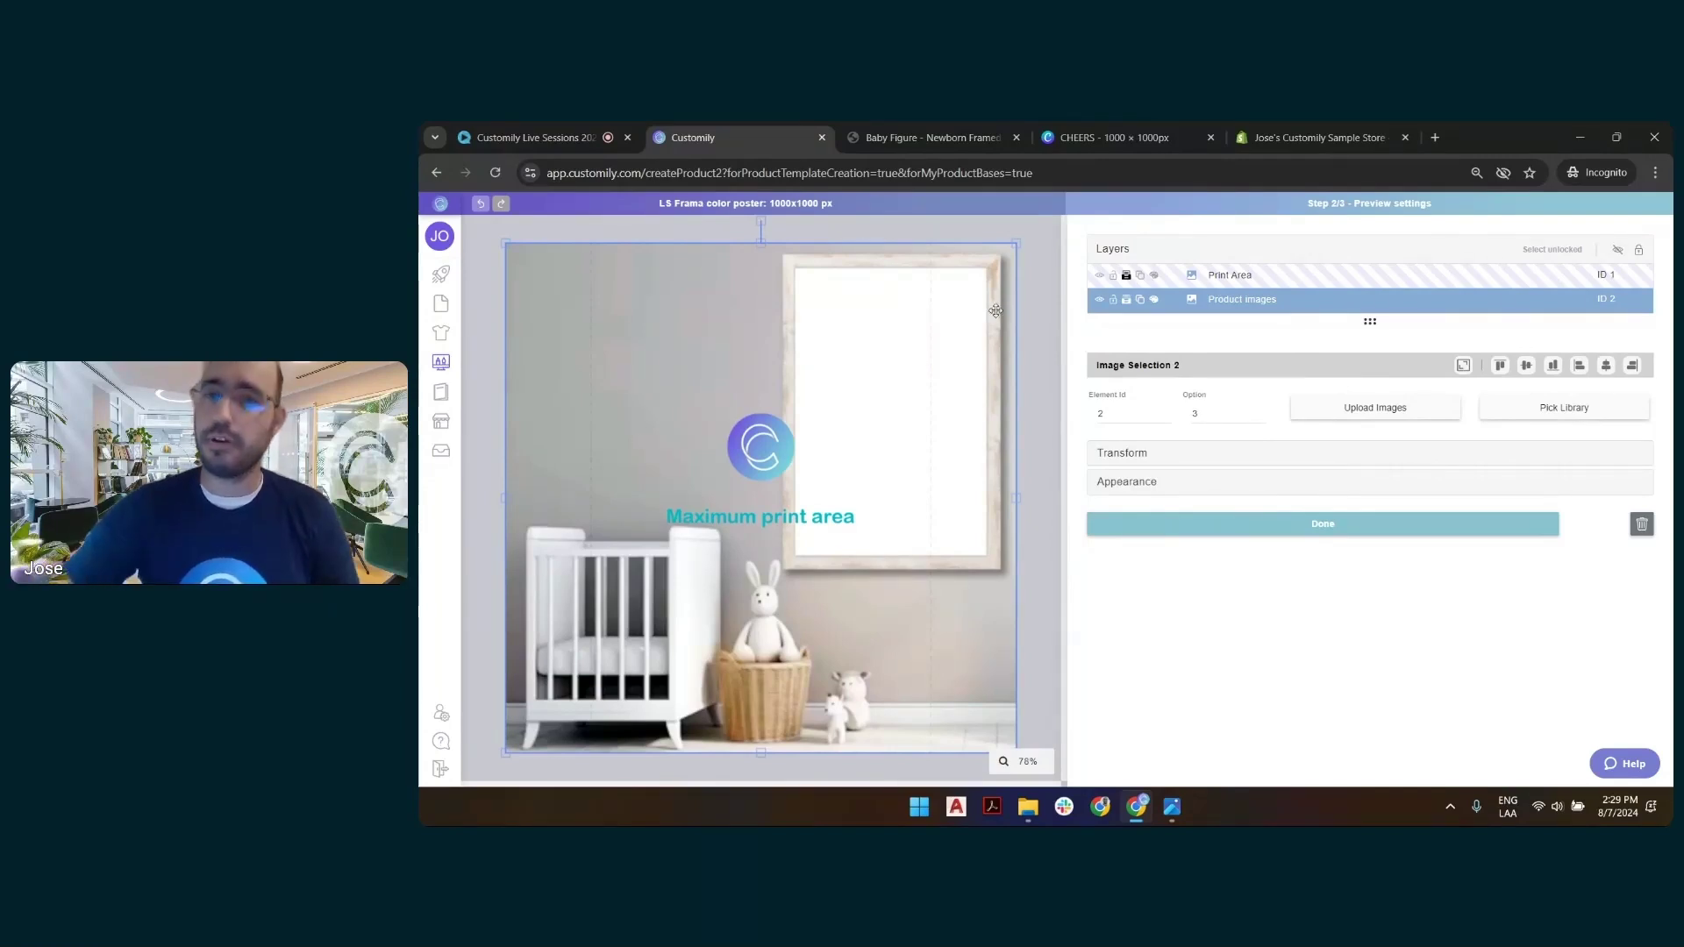
{"action": "double_click", "coordinate": [1259, 417]}
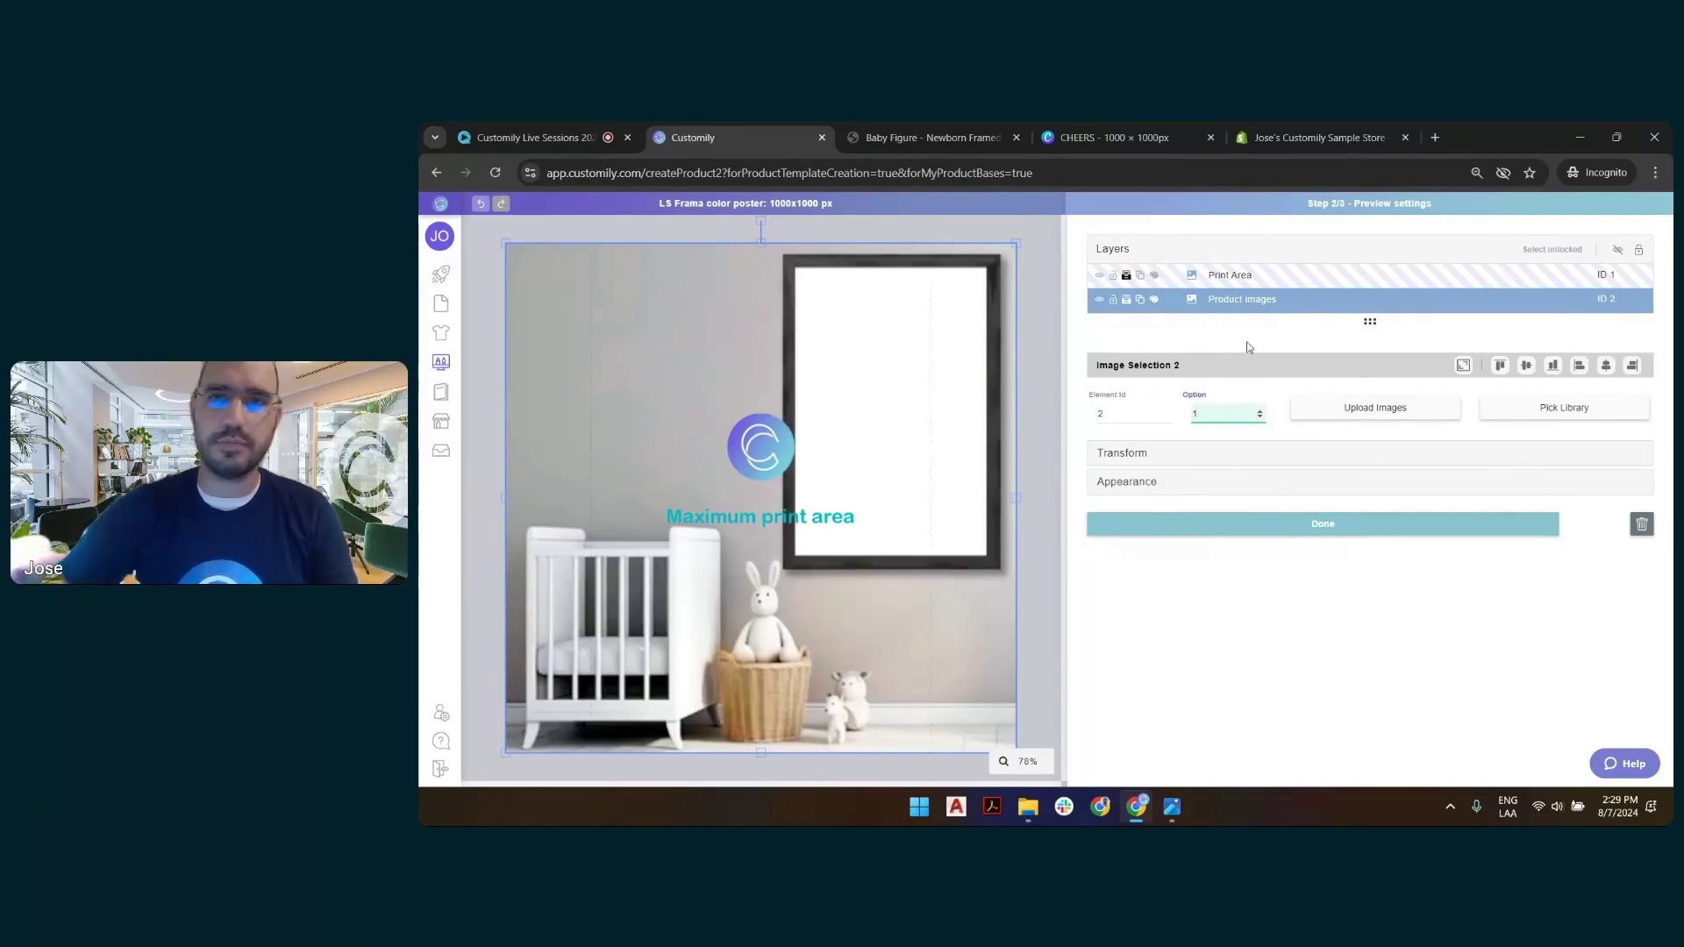
{"action": "left_click", "coordinate": [829, 387]}
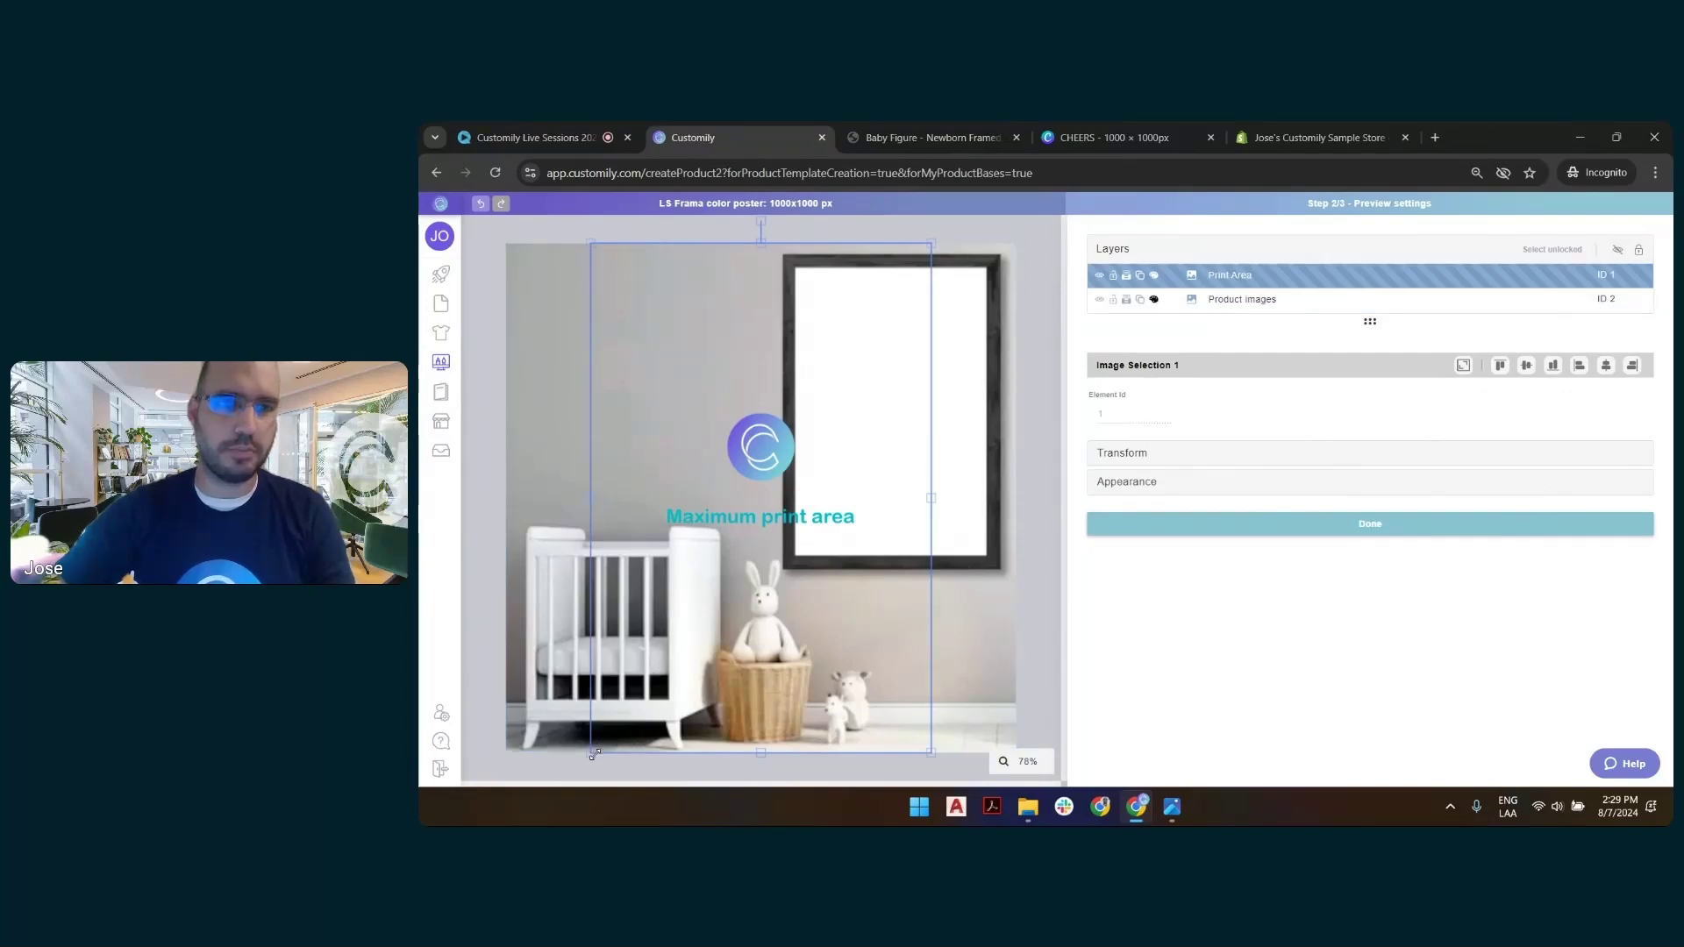
Shrink and move the print area roughly into the black frame's white opening.
{"action": "left_click_drag", "start_coordinate": [592, 752], "coordinate": [795, 457]}
{"action": "left_click_drag", "start_coordinate": [862, 377], "coordinate": [858, 385]}
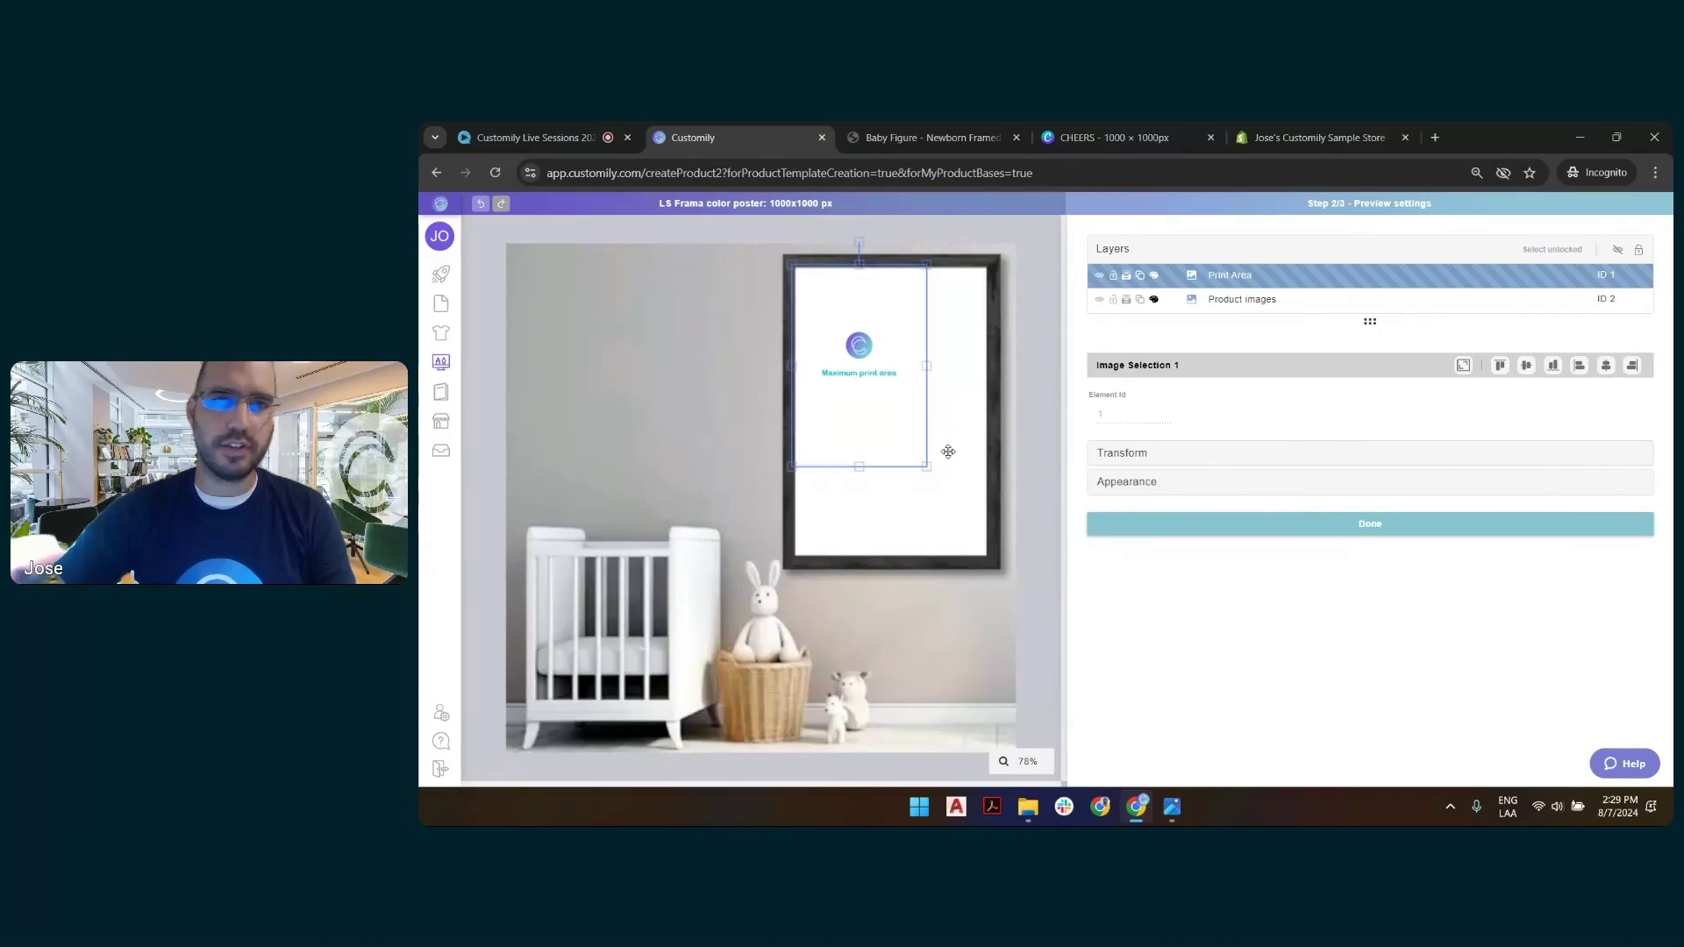
{"action": "left_click_drag", "start_coordinate": [927, 467], "coordinate": [988, 555]}
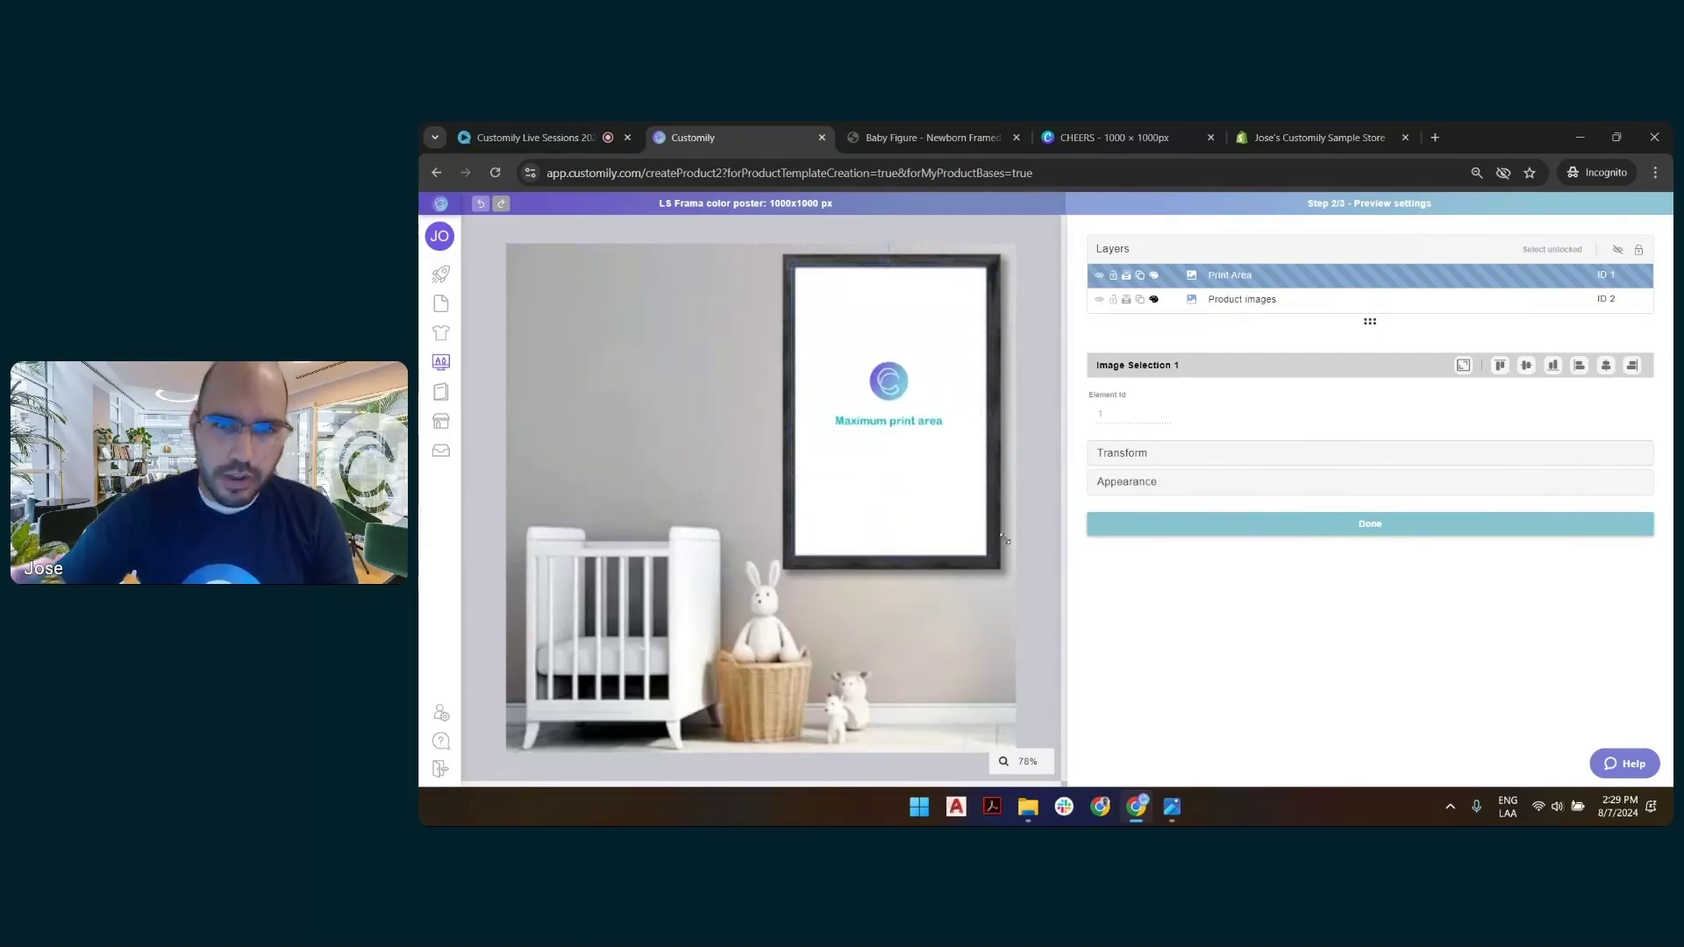
{"action": "scroll", "coordinate": [1000, 549], "scroll_direction": "up", "scroll_amount": 5}
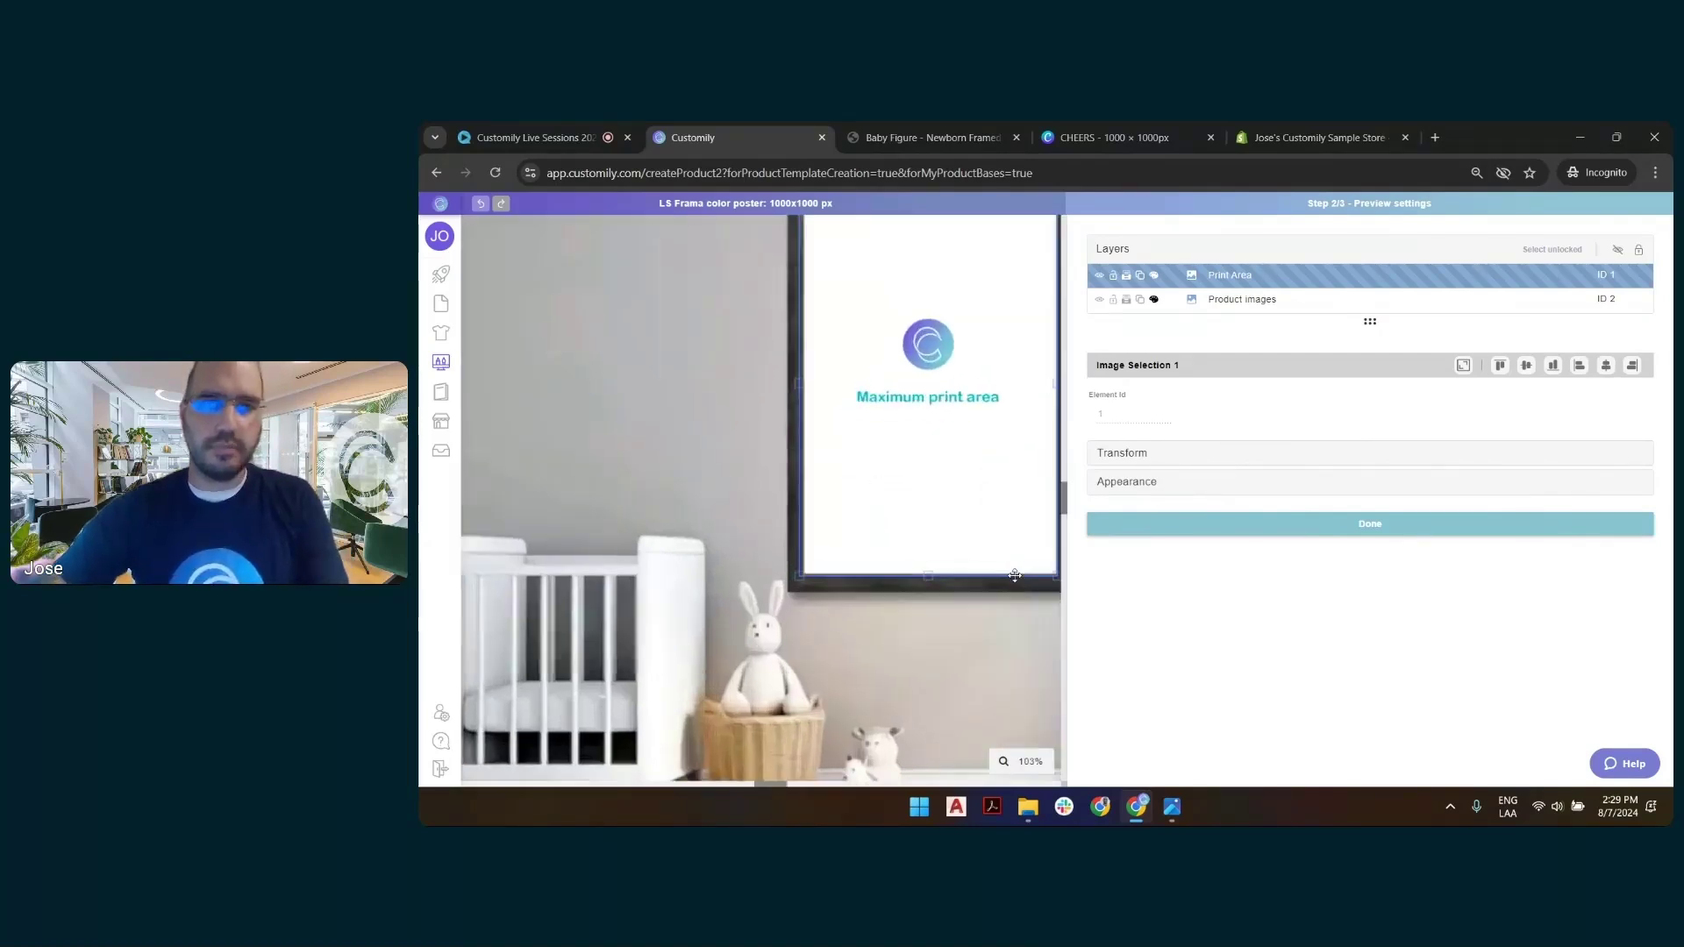
{"action": "scroll", "coordinate": [875, 611], "scroll_direction": "up", "scroll_amount": 3}
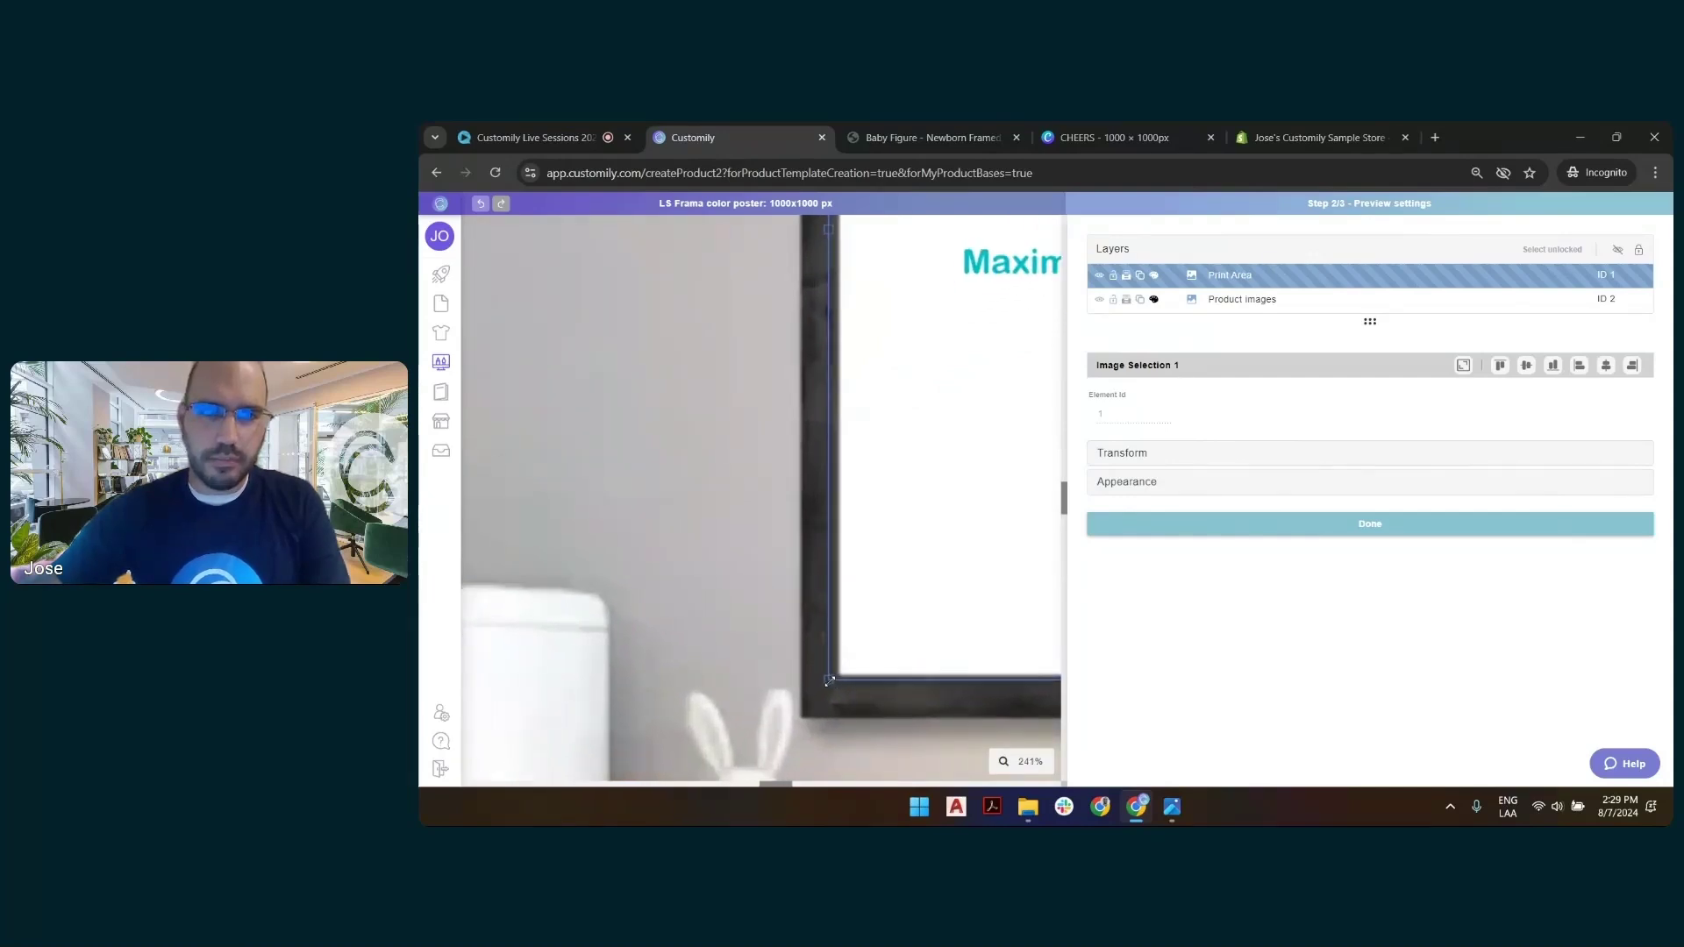
{"action": "left_click_drag", "start_coordinate": [828, 681], "coordinate": [833, 674]}
{"action": "scroll", "coordinate": [731, 537], "scroll_direction": "down", "scroll_amount": 6}
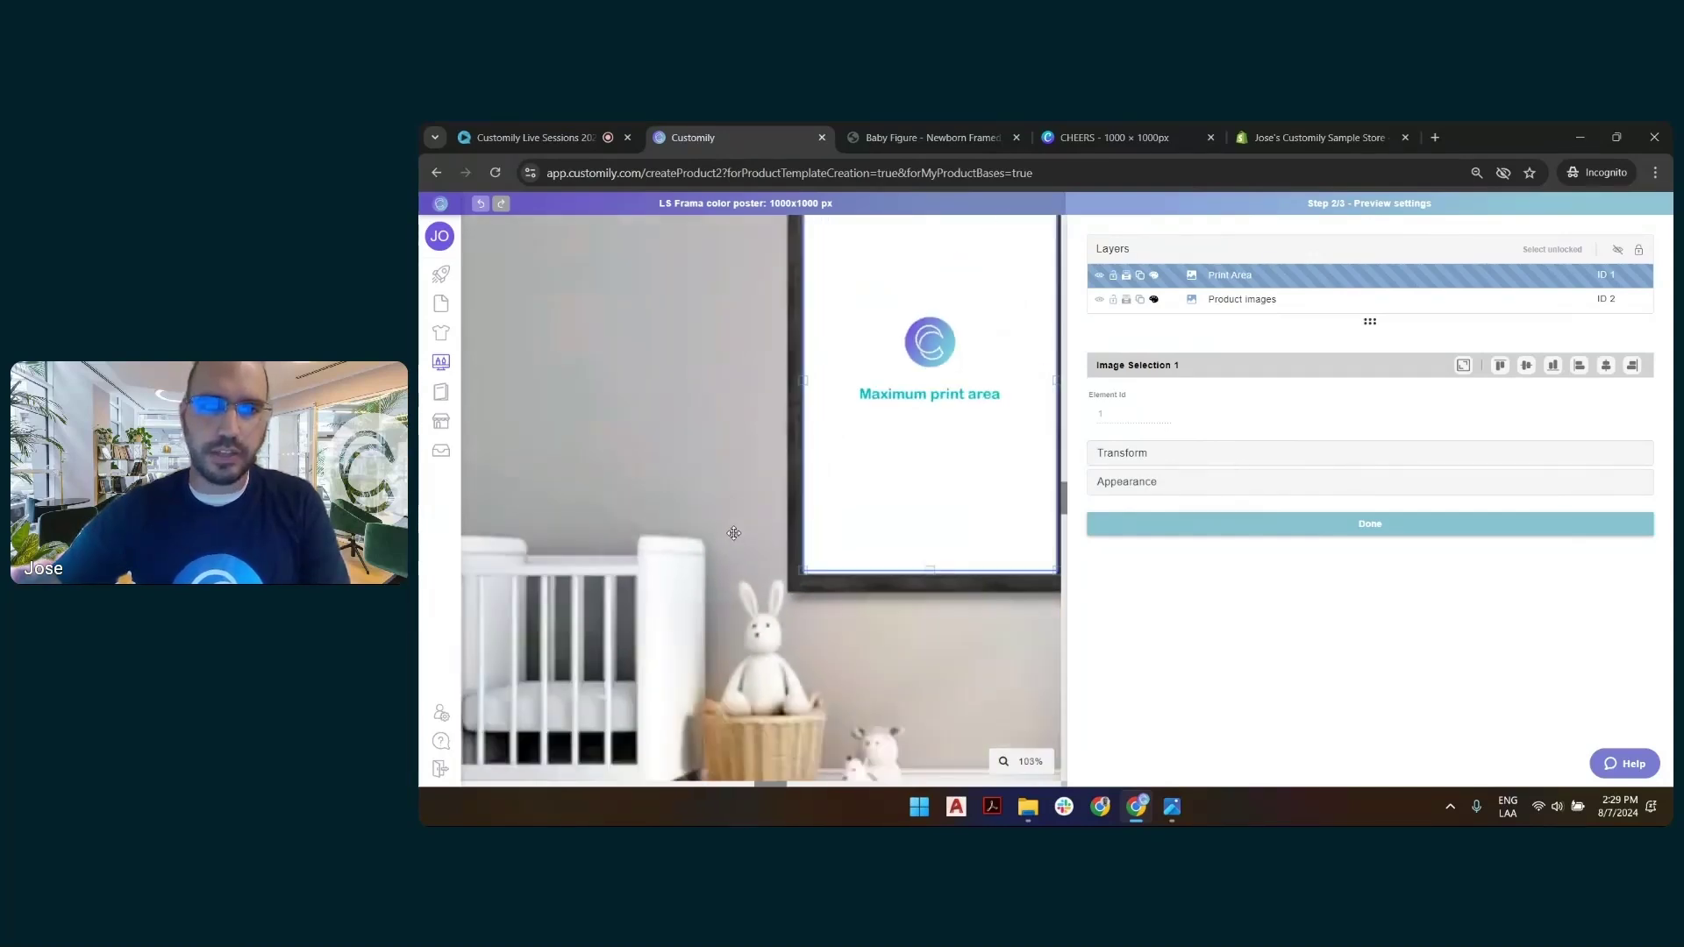
{"action": "scroll", "coordinate": [734, 534], "scroll_direction": "down", "scroll_amount": 2}
{"action": "scroll", "coordinate": [932, 564], "scroll_direction": "up", "scroll_amount": 2}
{"action": "scroll", "coordinate": [903, 456], "scroll_direction": "up", "scroll_amount": 2}
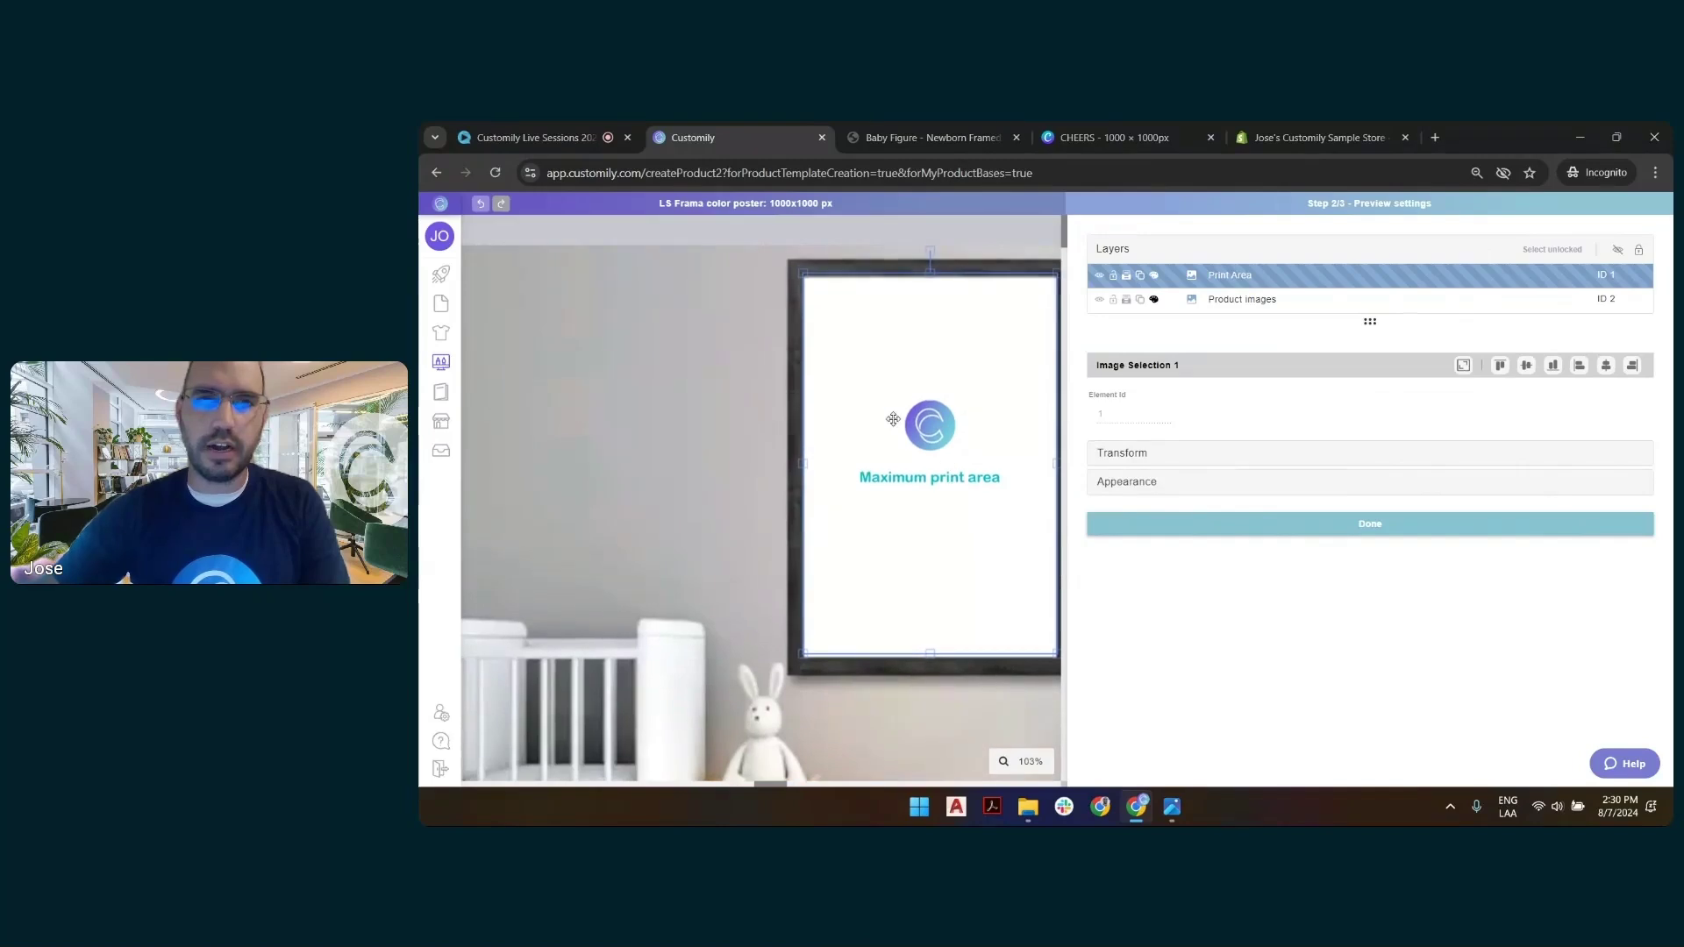
{"action": "left_click_drag", "start_coordinate": [783, 786], "coordinate": [908, 787]}
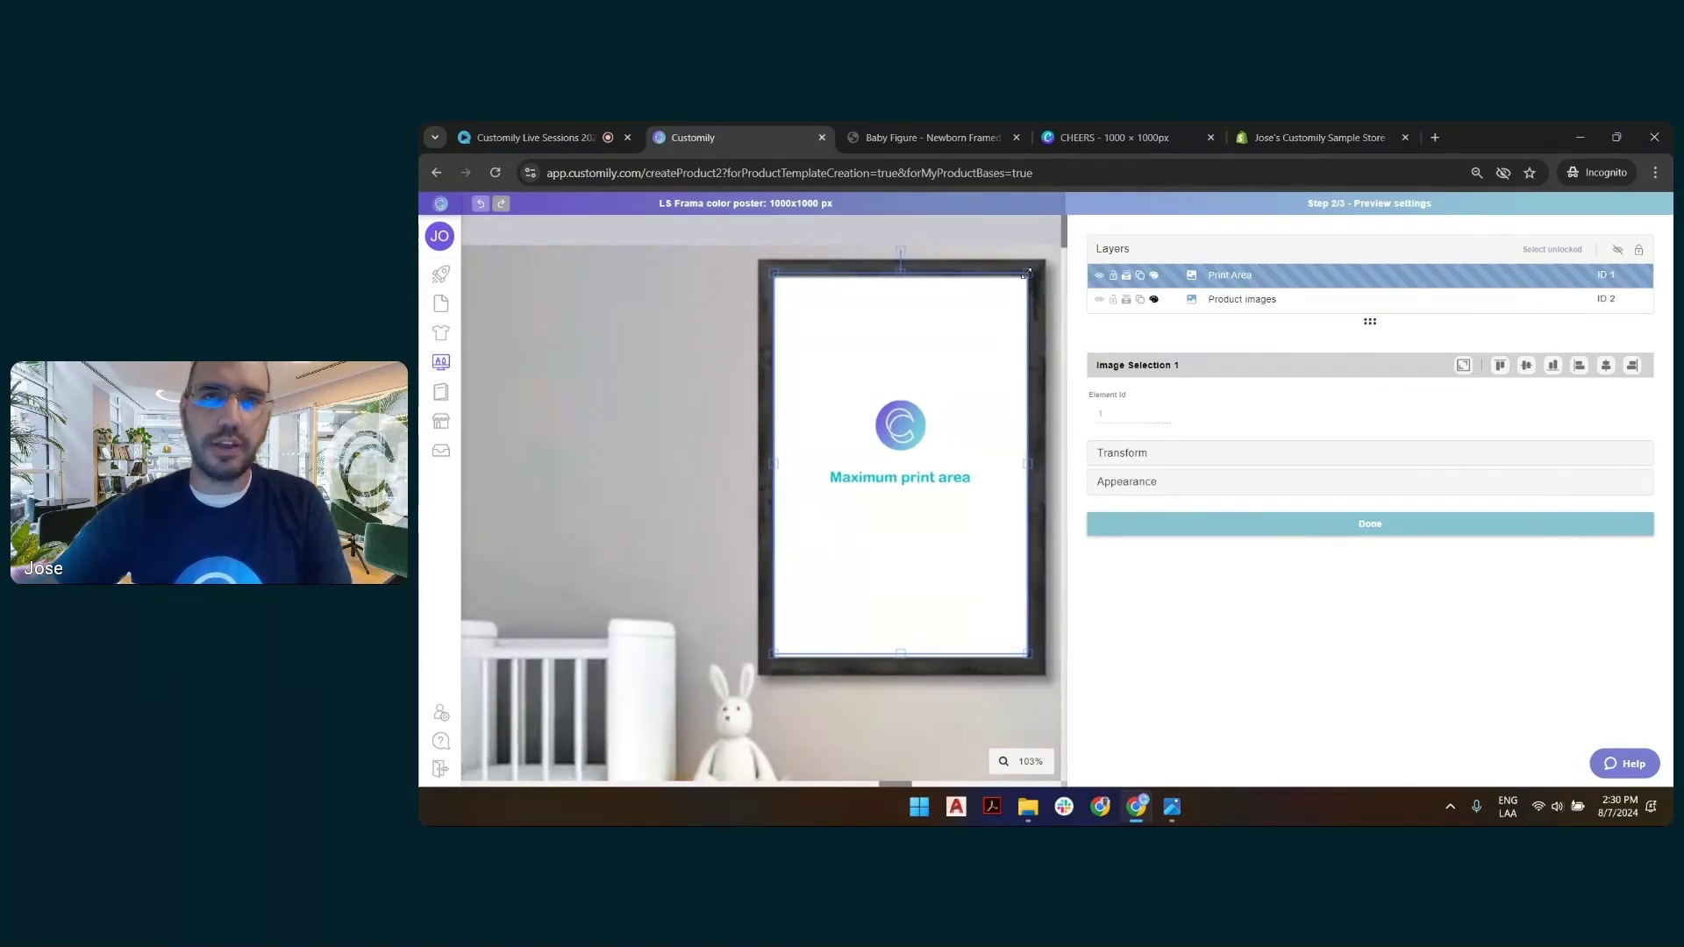
Fine-tune the print area's corners to match the frame's inner edge exactly.
{"action": "left_click_drag", "start_coordinate": [1025, 285], "coordinate": [1028, 277]}
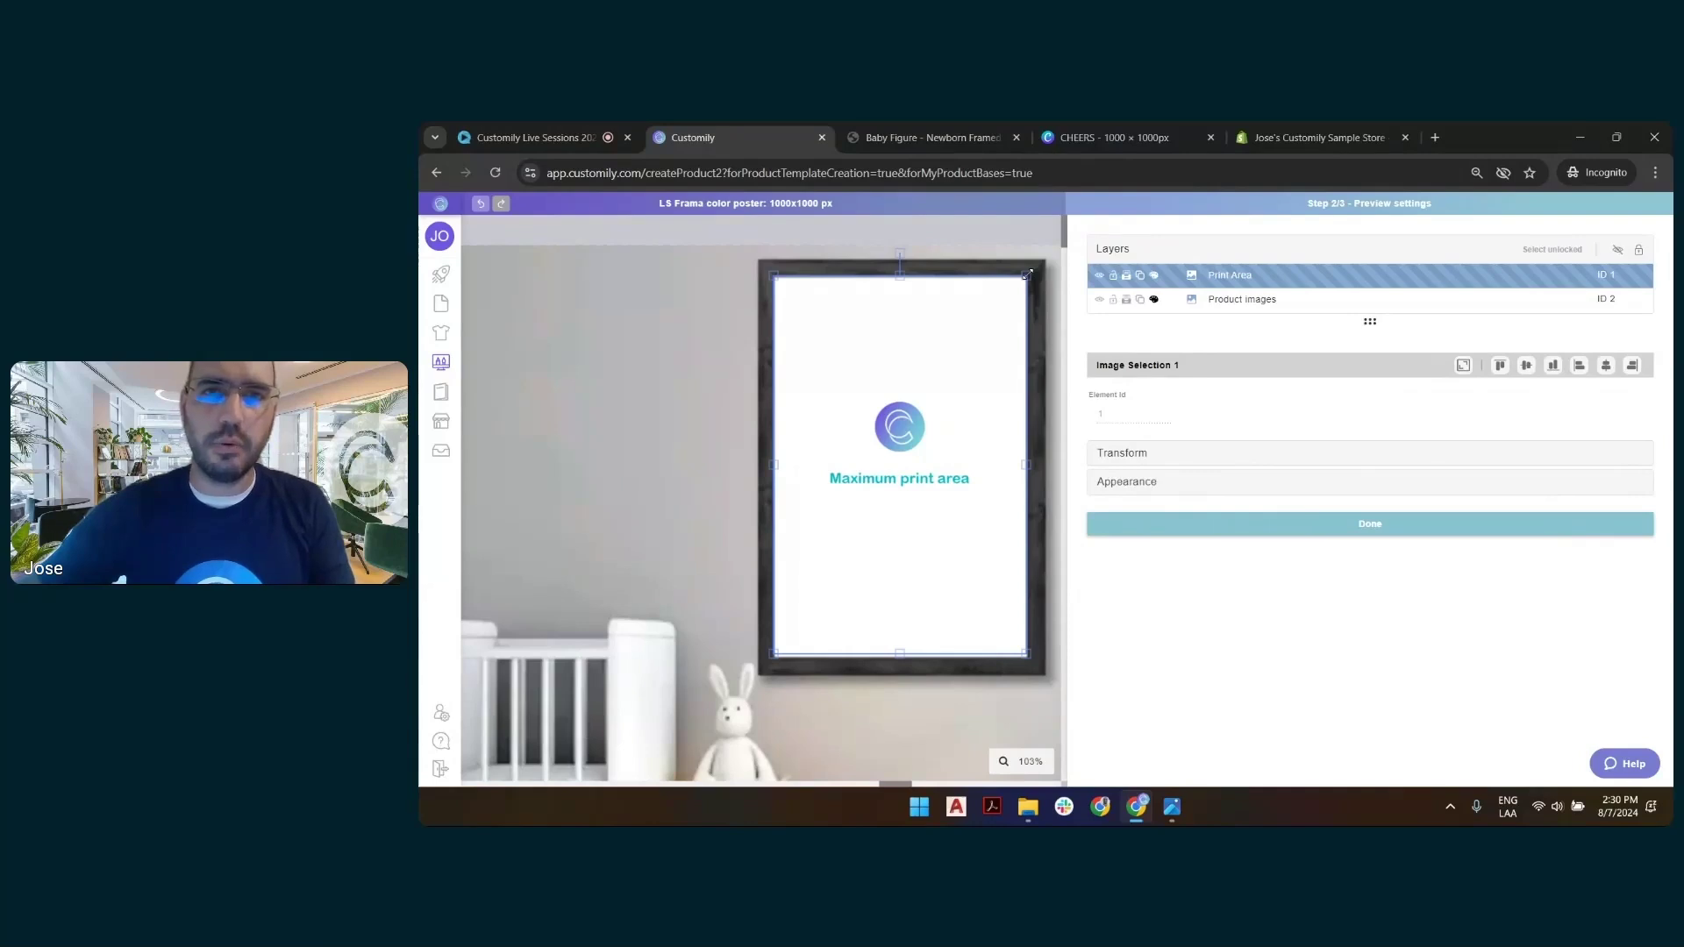
{"action": "scroll", "coordinate": [920, 570], "scroll_direction": "up", "scroll_amount": 3}
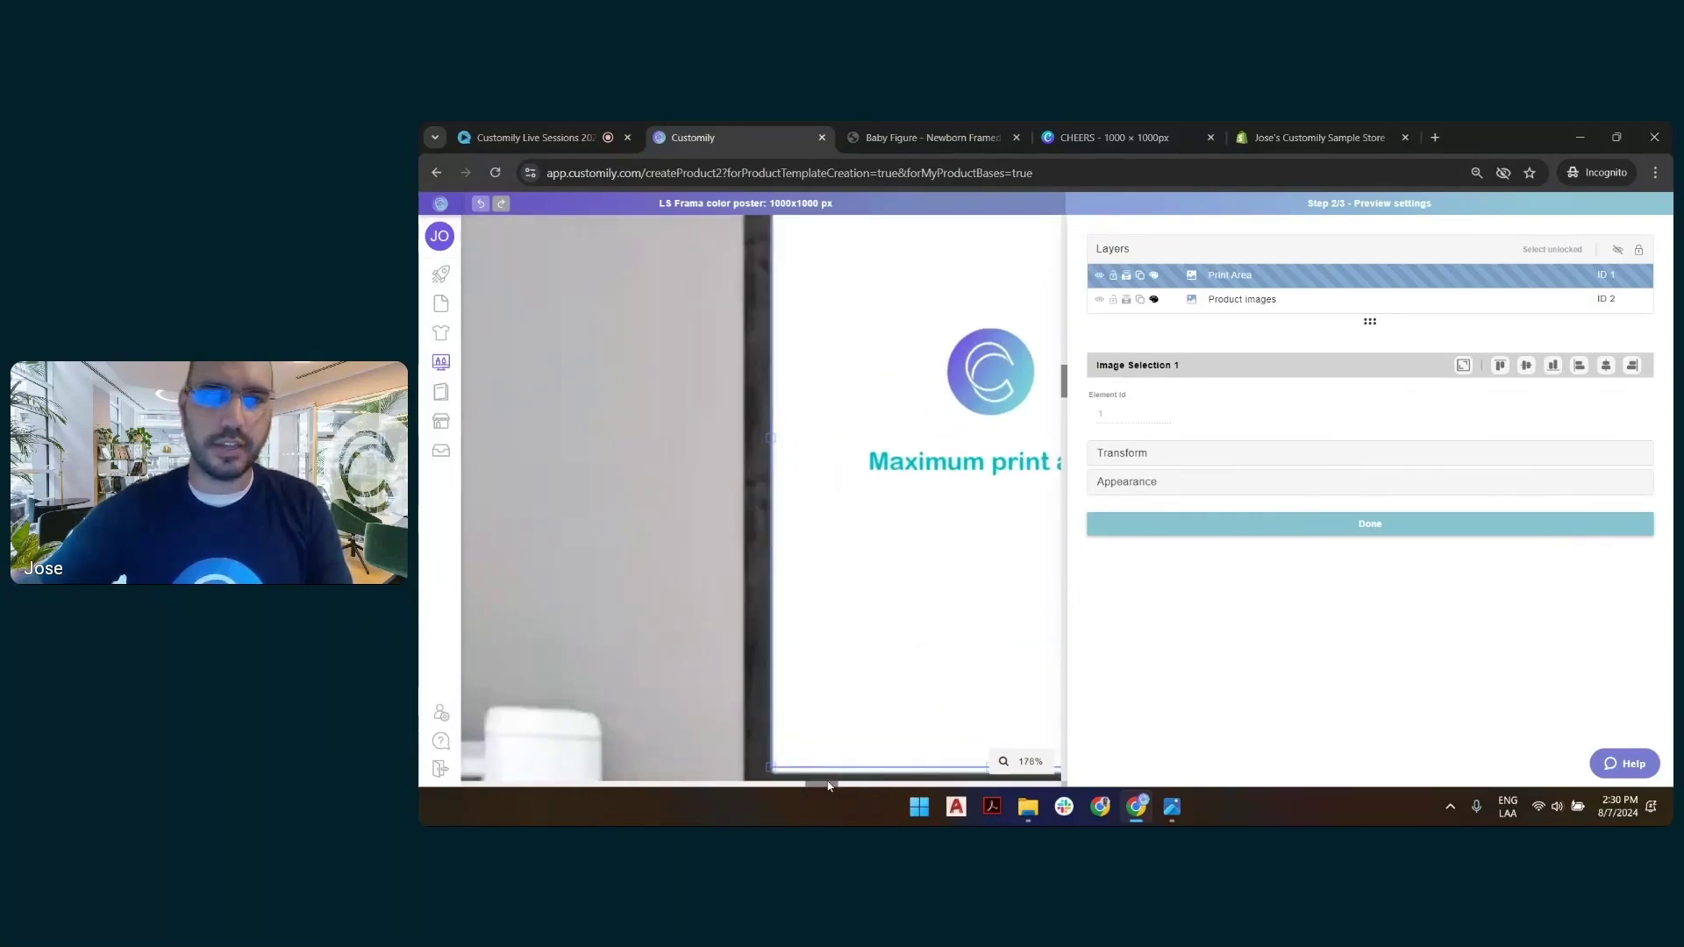
{"action": "left_click_drag", "start_coordinate": [829, 784], "coordinate": [984, 269]}
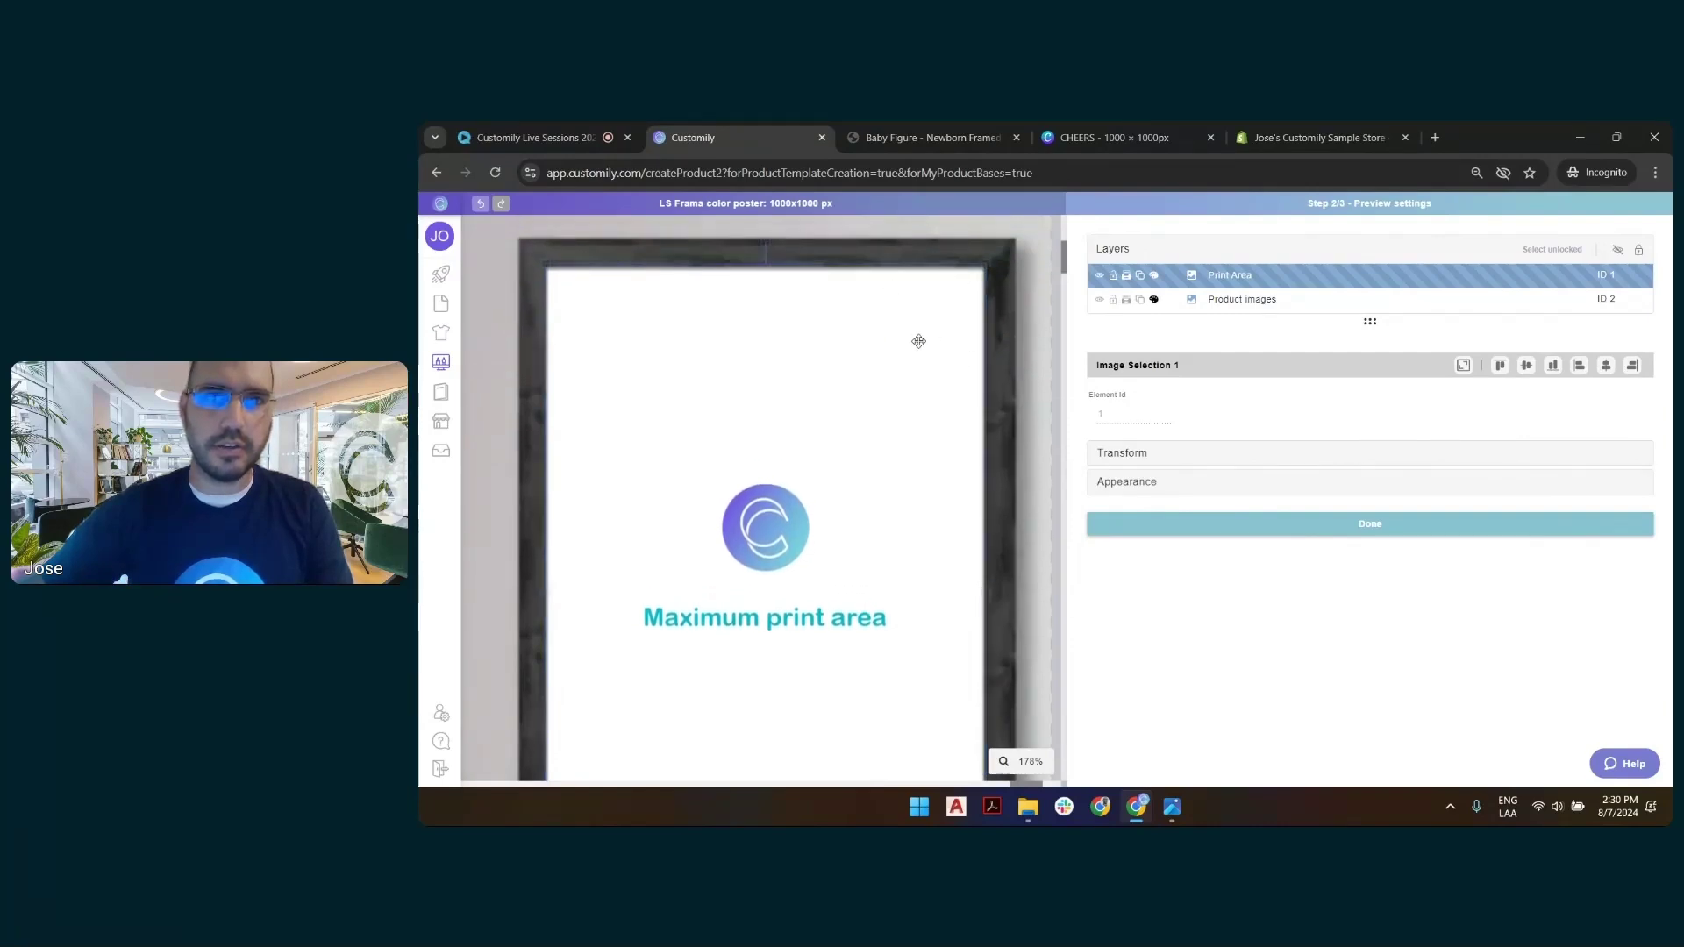
{"action": "scroll", "coordinate": [891, 406], "scroll_direction": "down", "scroll_amount": 5}
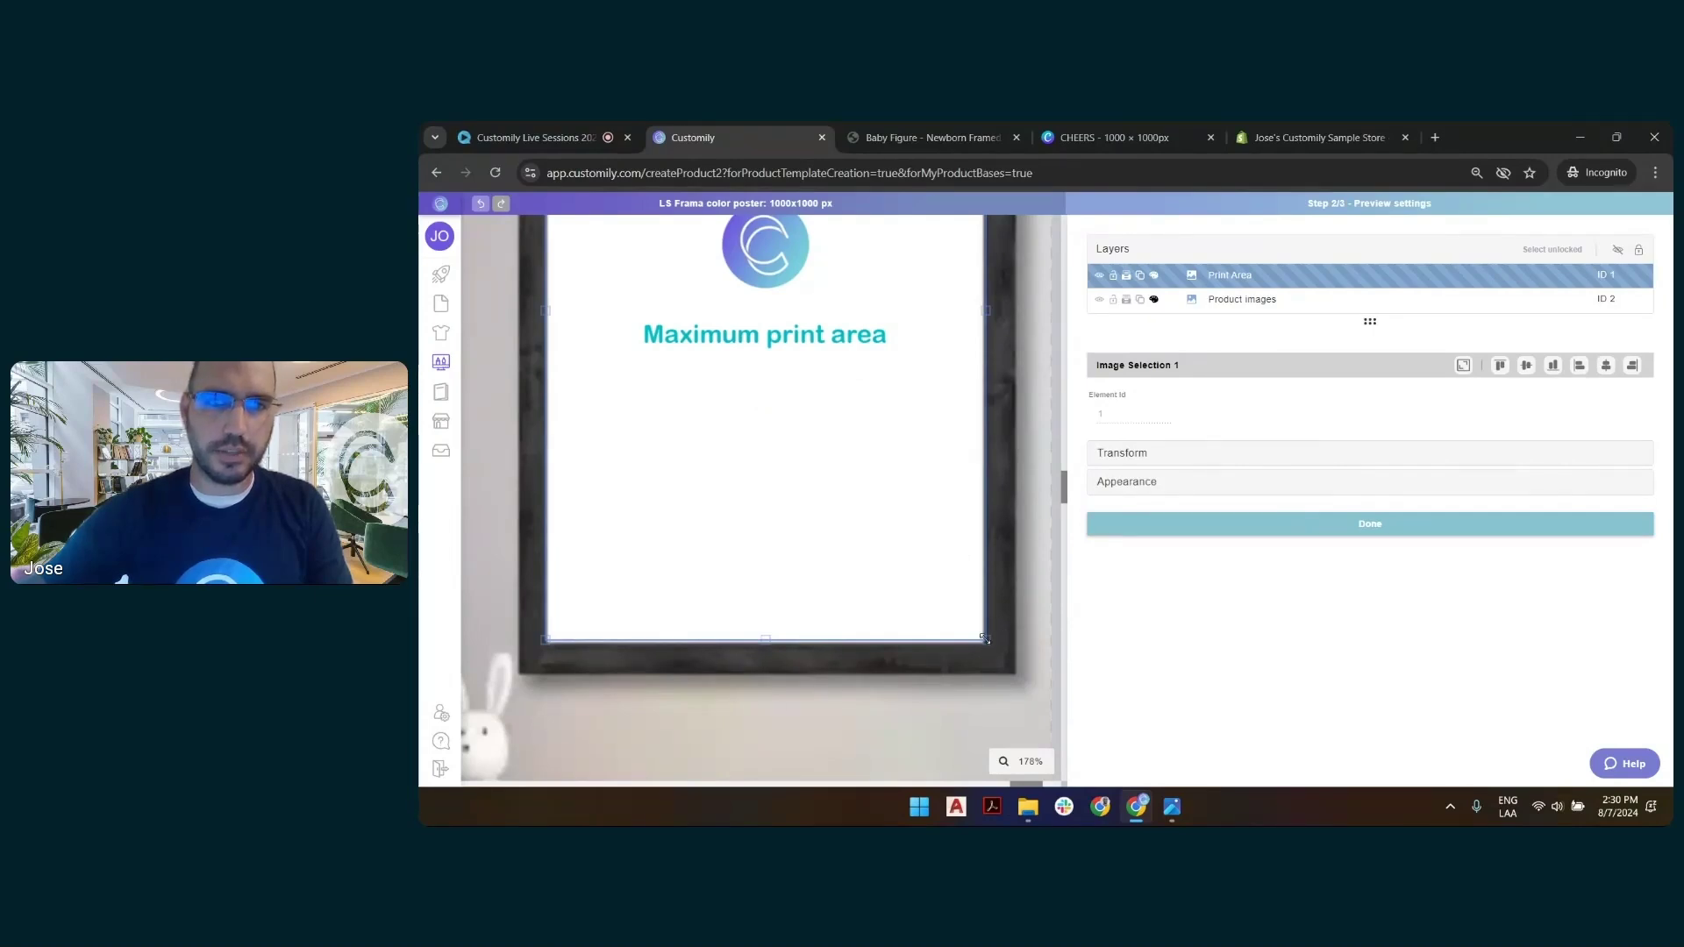
{"action": "left_click_drag", "start_coordinate": [984, 640], "coordinate": [985, 643]}
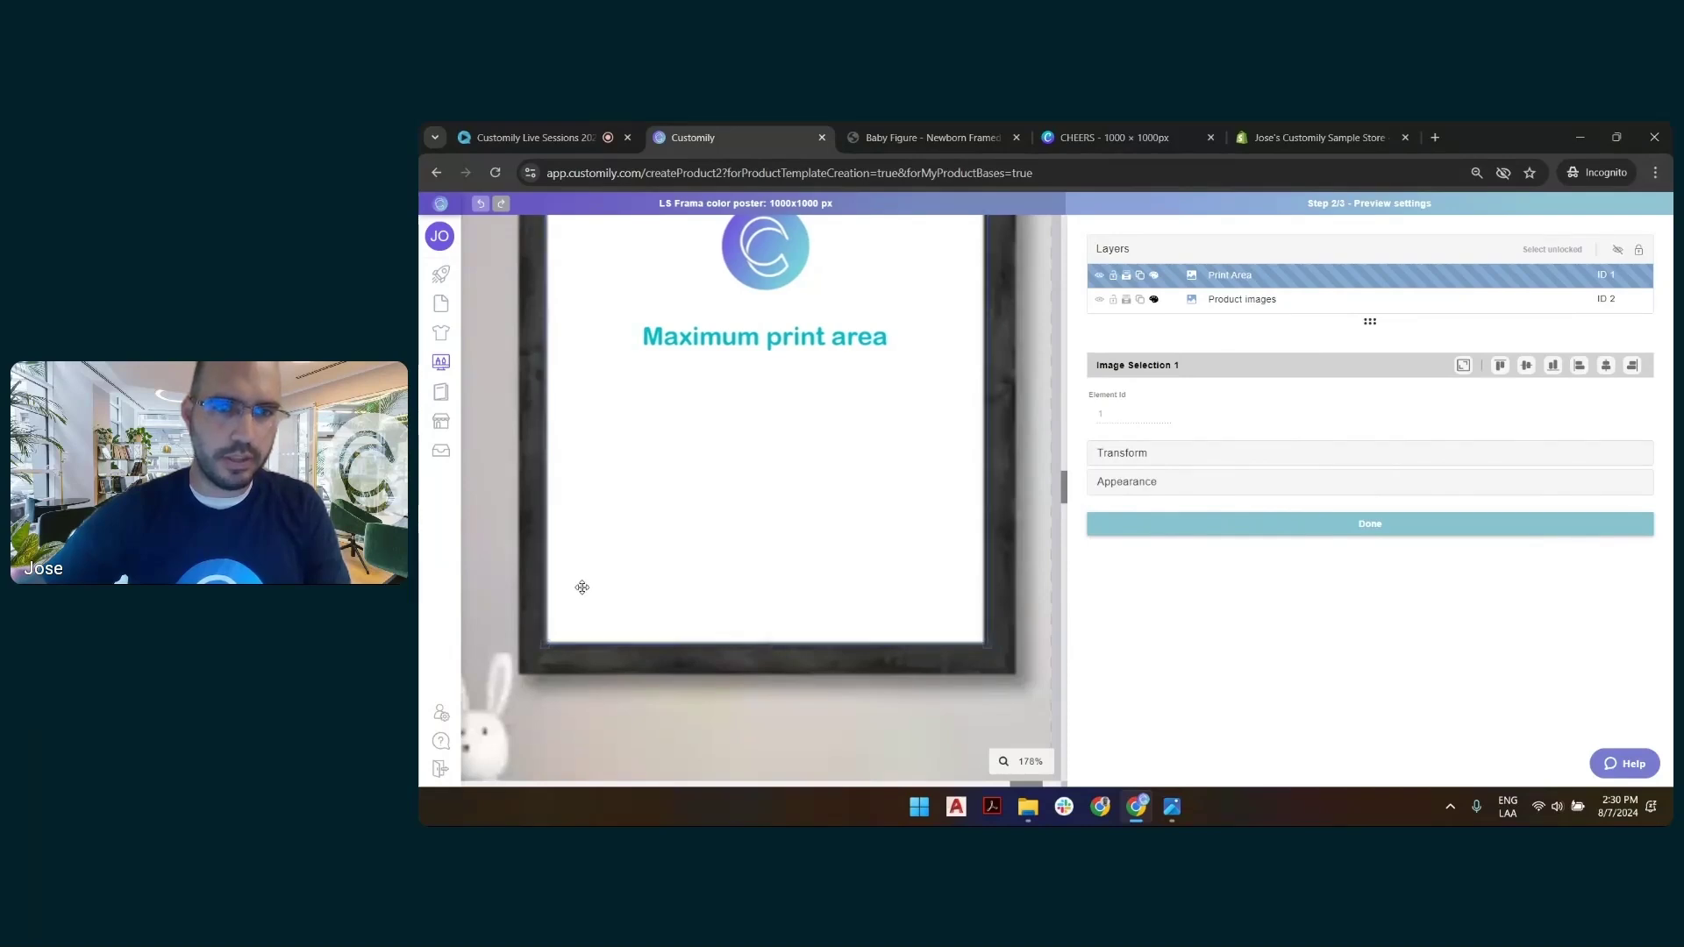
{"action": "scroll", "coordinate": [895, 424], "scroll_direction": "up", "scroll_amount": 1}
{"action": "scroll", "coordinate": [895, 424], "scroll_direction": "up", "scroll_amount": 2}
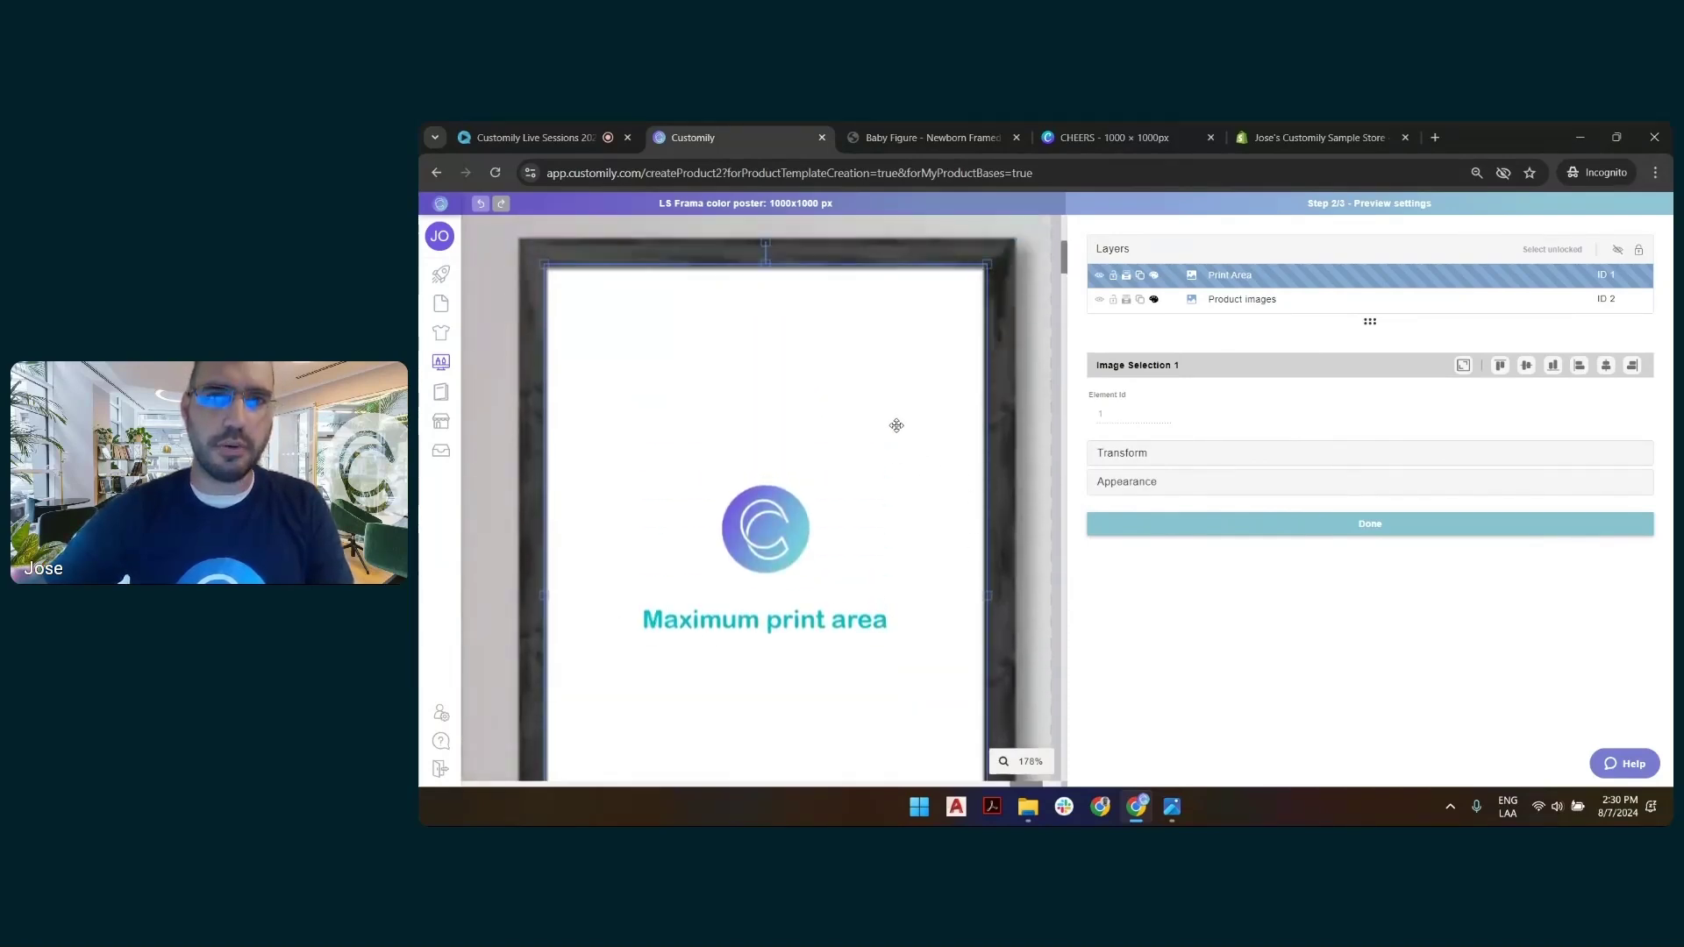
{"action": "scroll", "coordinate": [843, 339], "scroll_direction": "down", "scroll_amount": 5}
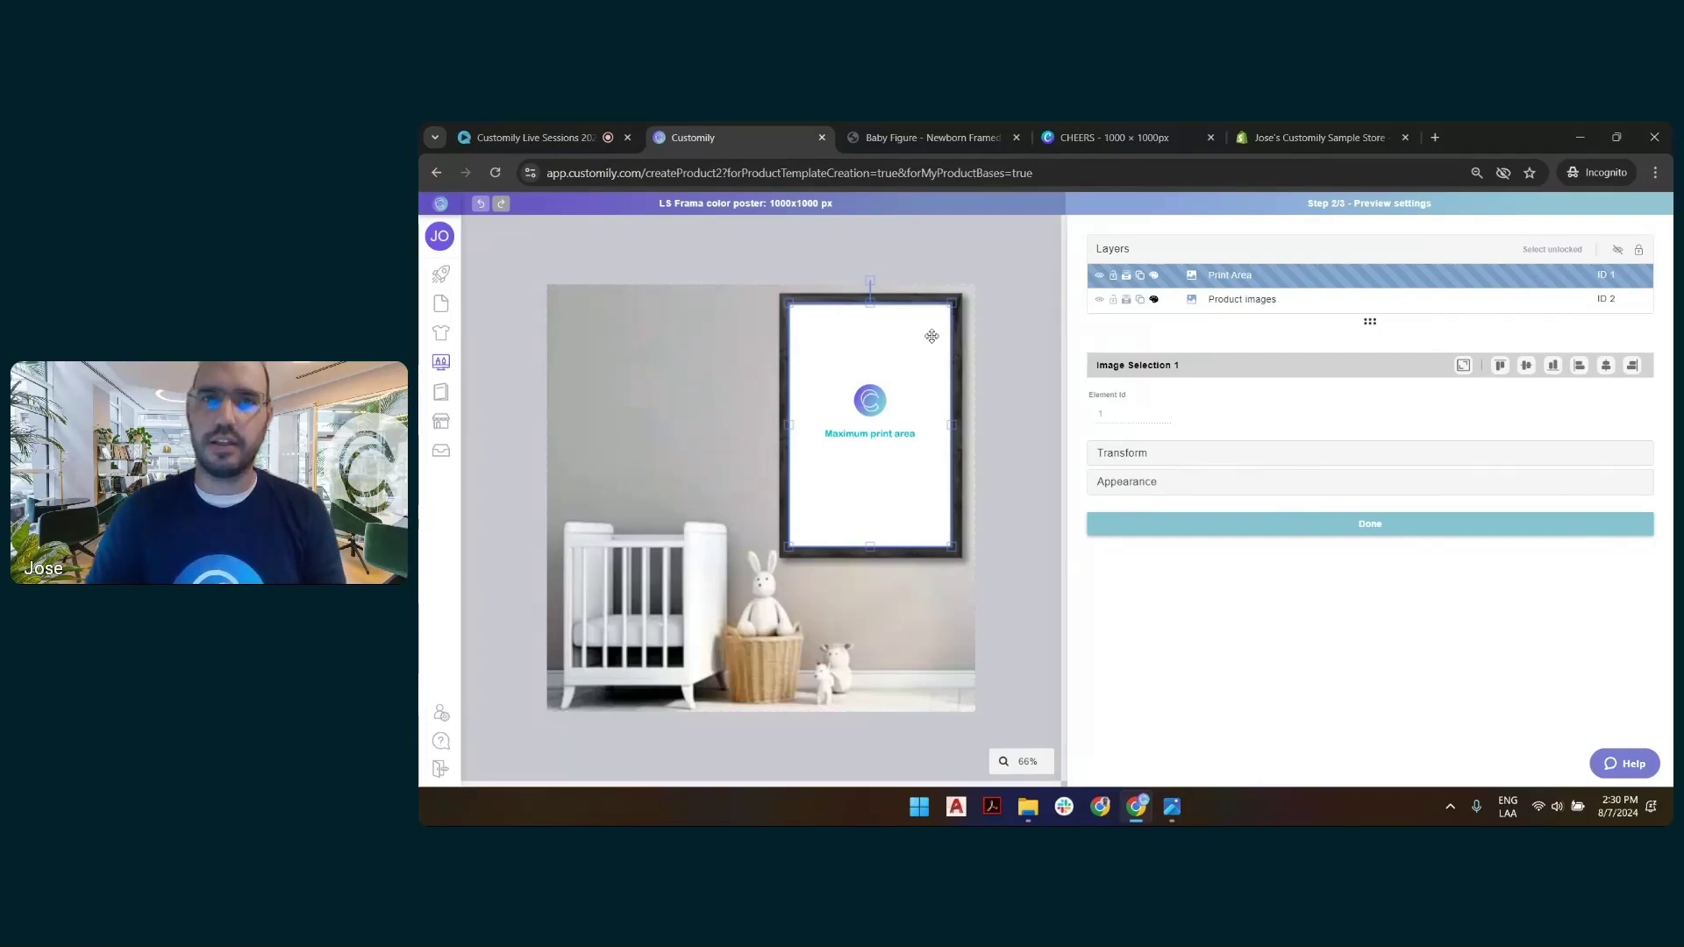
{"action": "scroll", "coordinate": [903, 294], "scroll_direction": "up", "scroll_amount": 3}
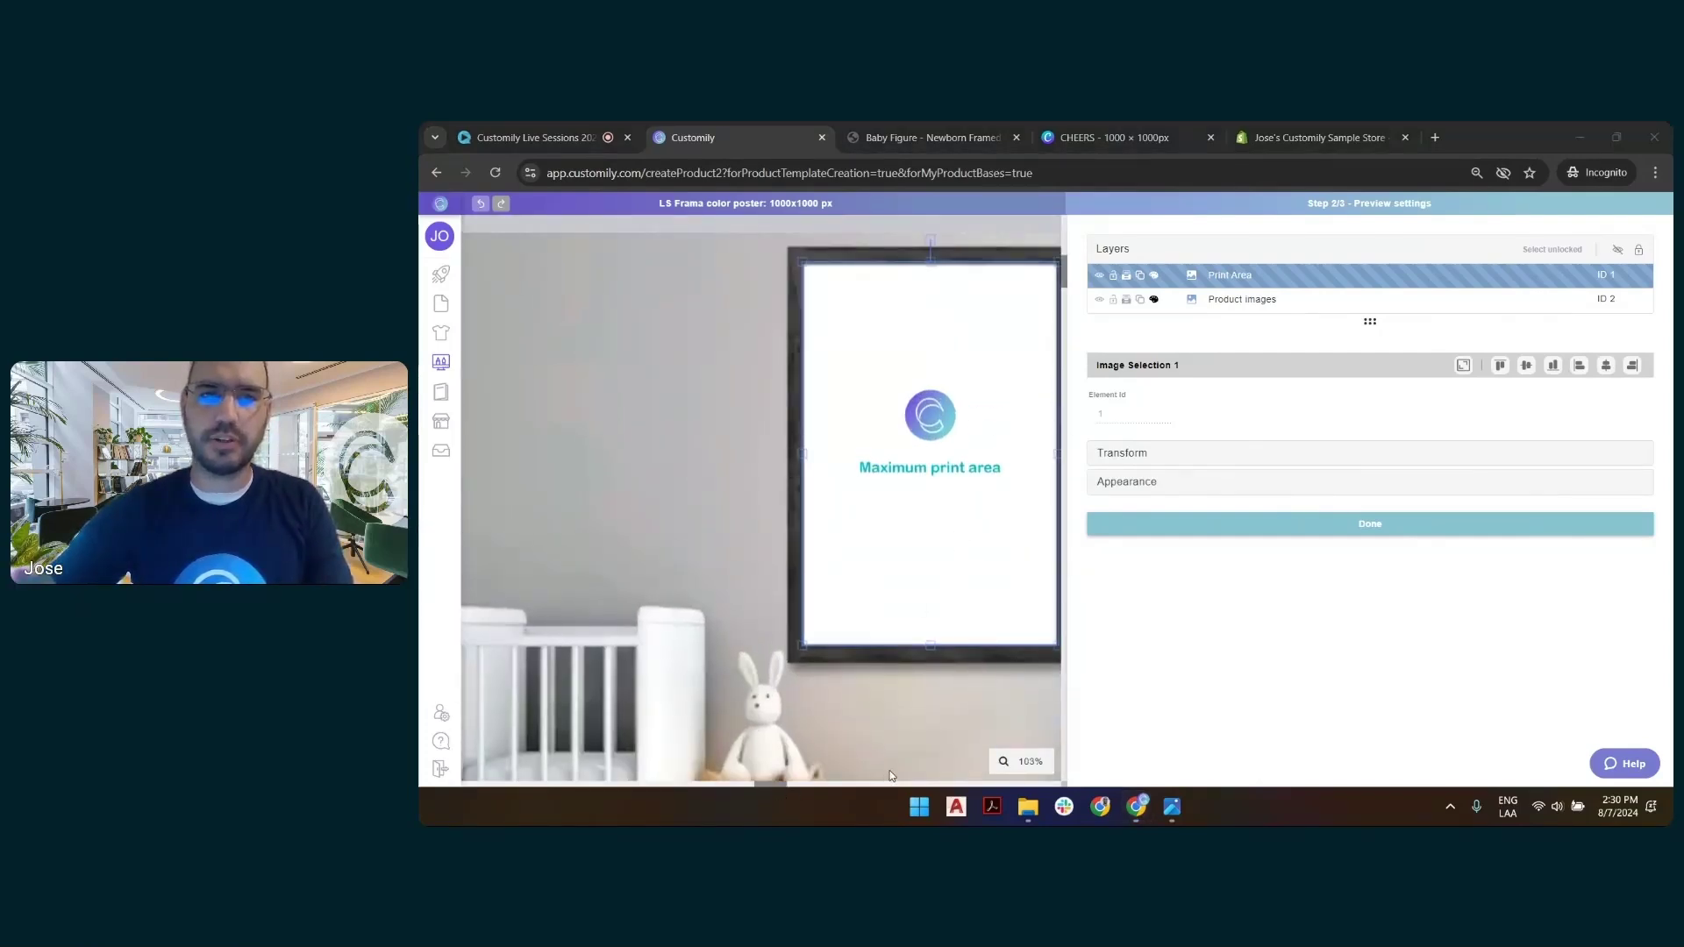
{"action": "left_click_drag", "start_coordinate": [764, 787], "coordinate": [930, 696]}
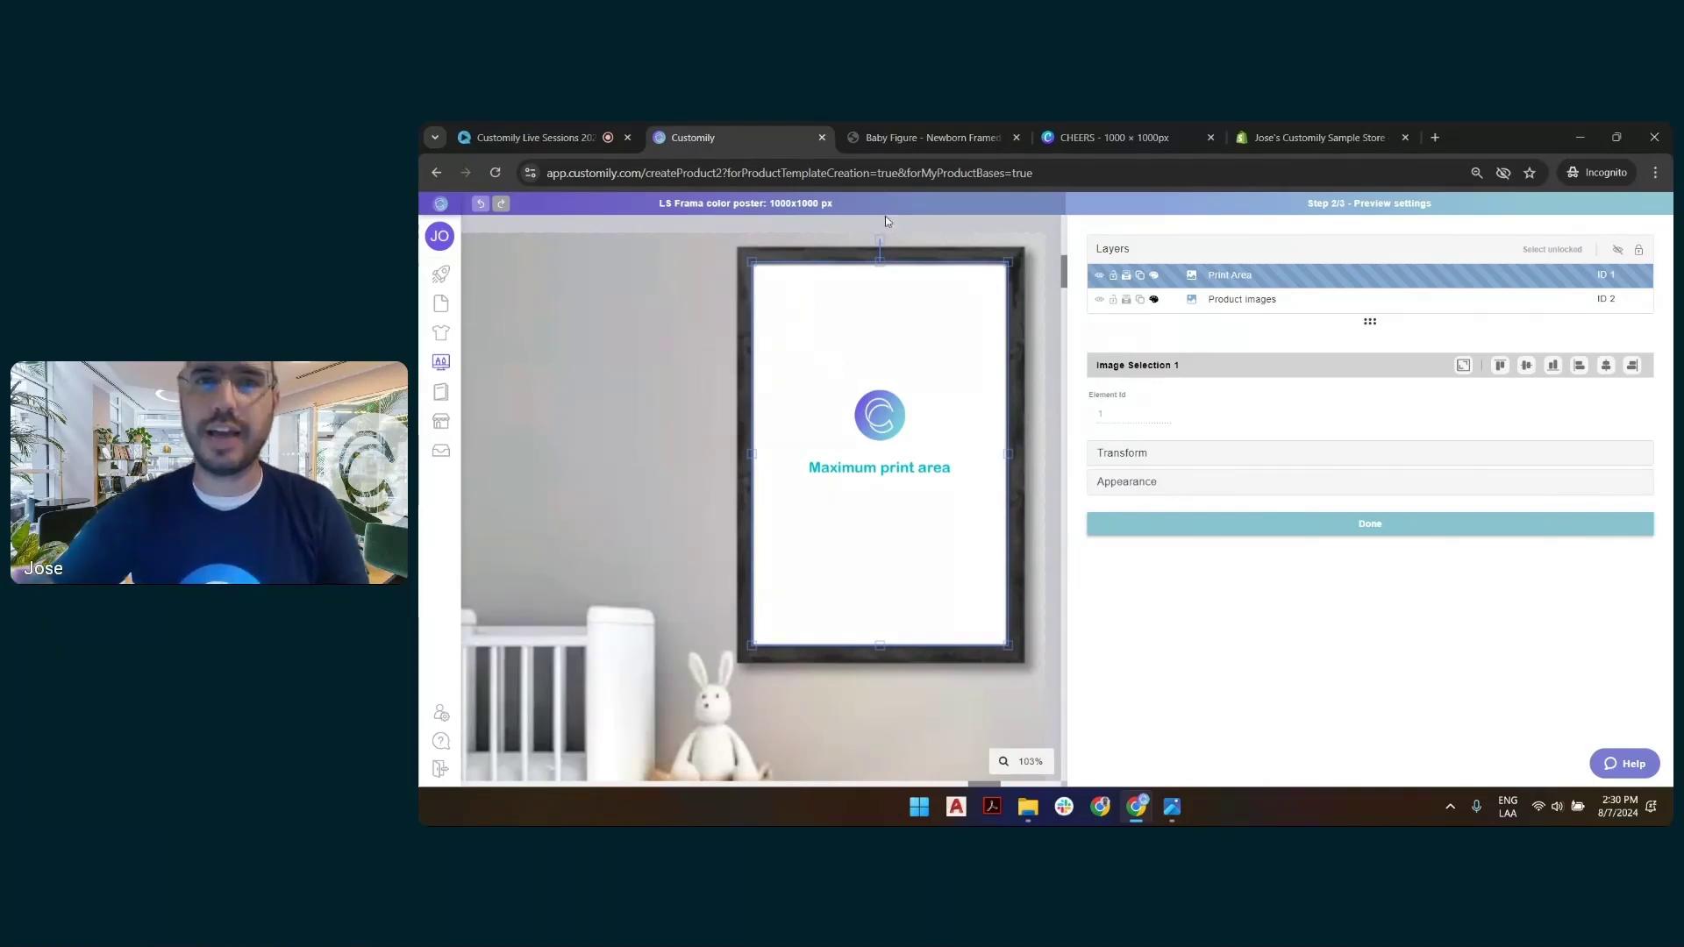
Deselect the Print Area and add a new Mask 3 layer to the template.
{"action": "left_click", "coordinate": [960, 222]}
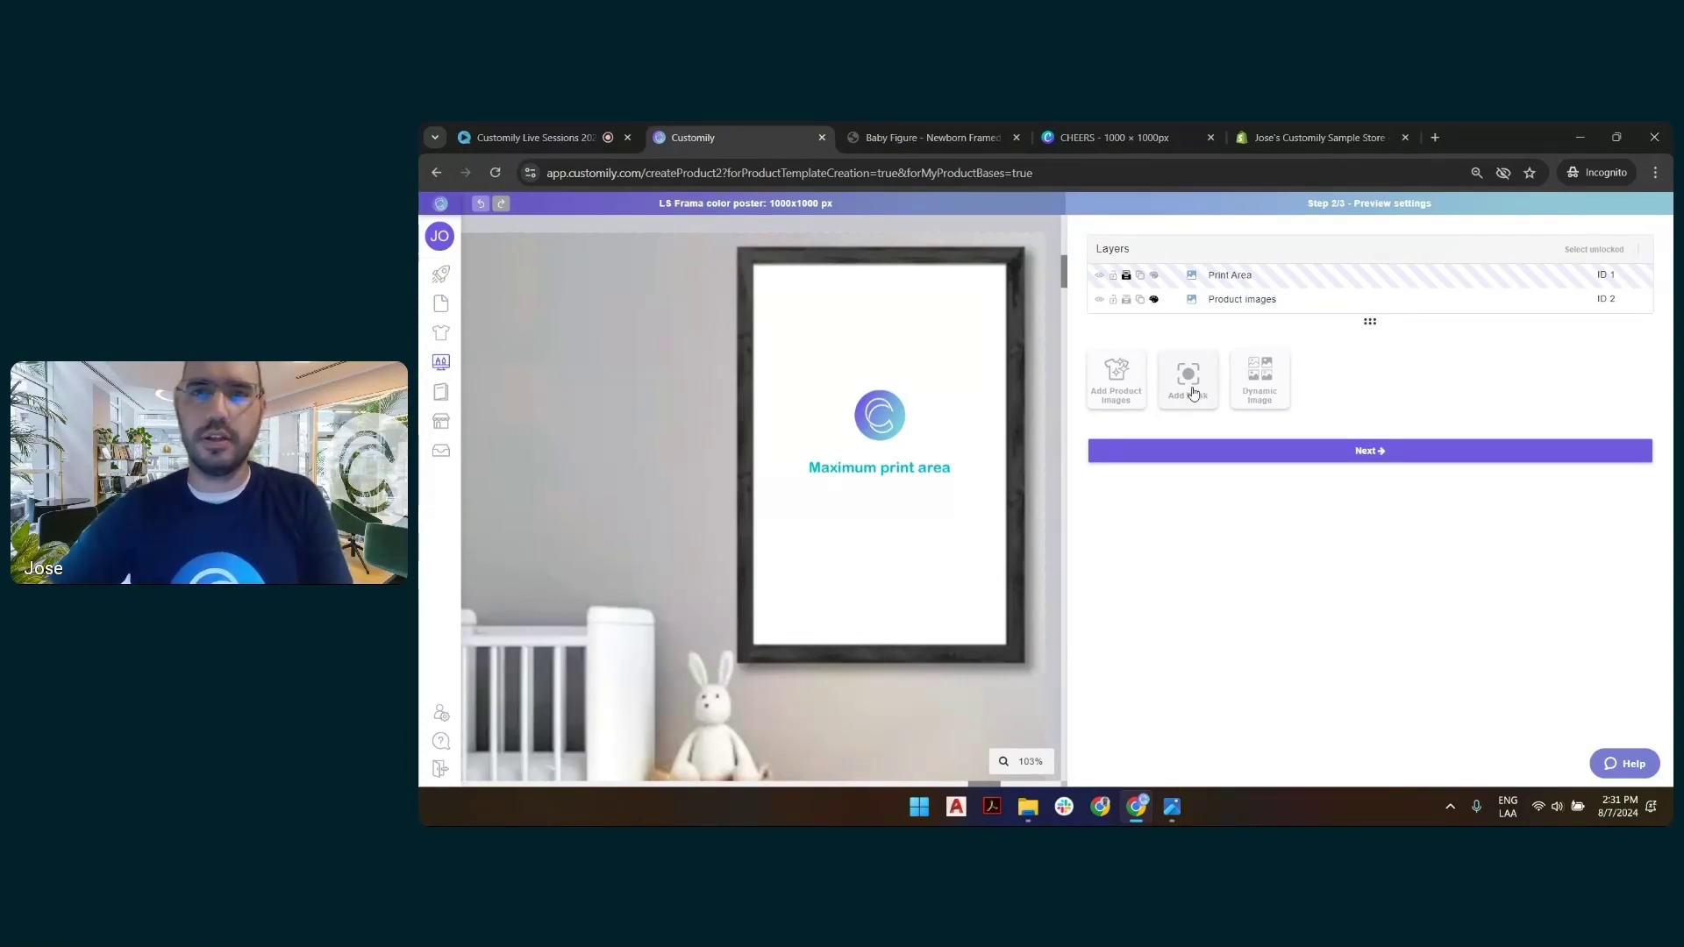
{"action": "left_click", "coordinate": [1191, 386]}
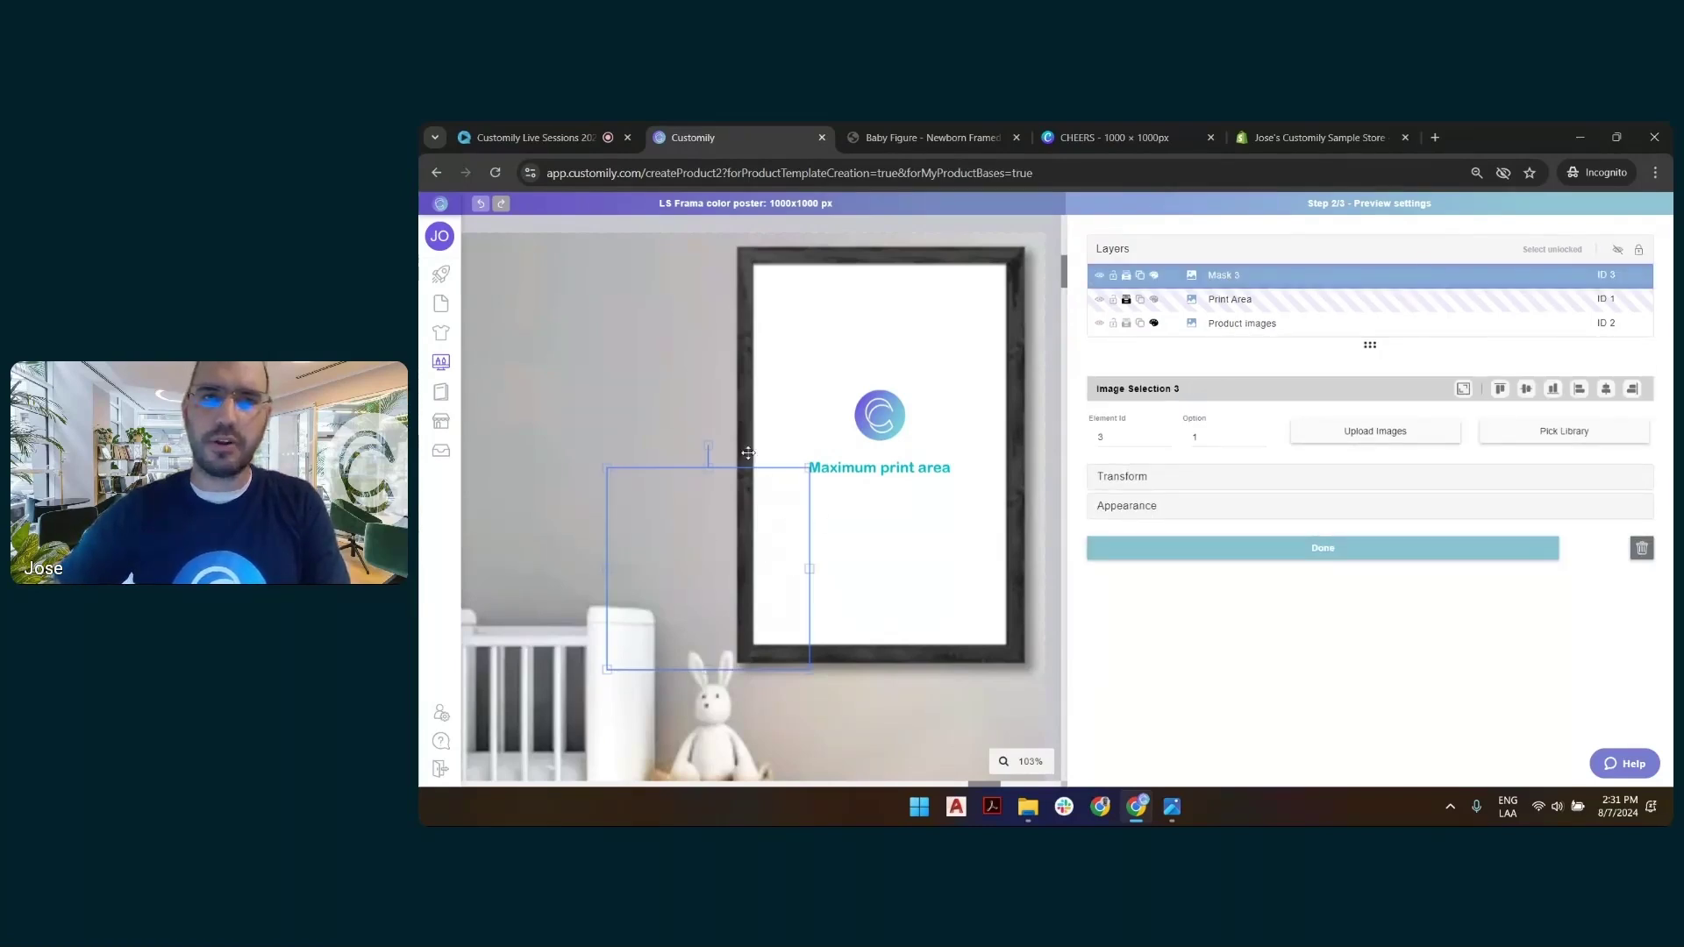
Move the new mask box up-left and upload Black, Natural and White Frame a images to it.
{"action": "left_click_drag", "start_coordinate": [763, 547], "coordinate": [546, 340]}
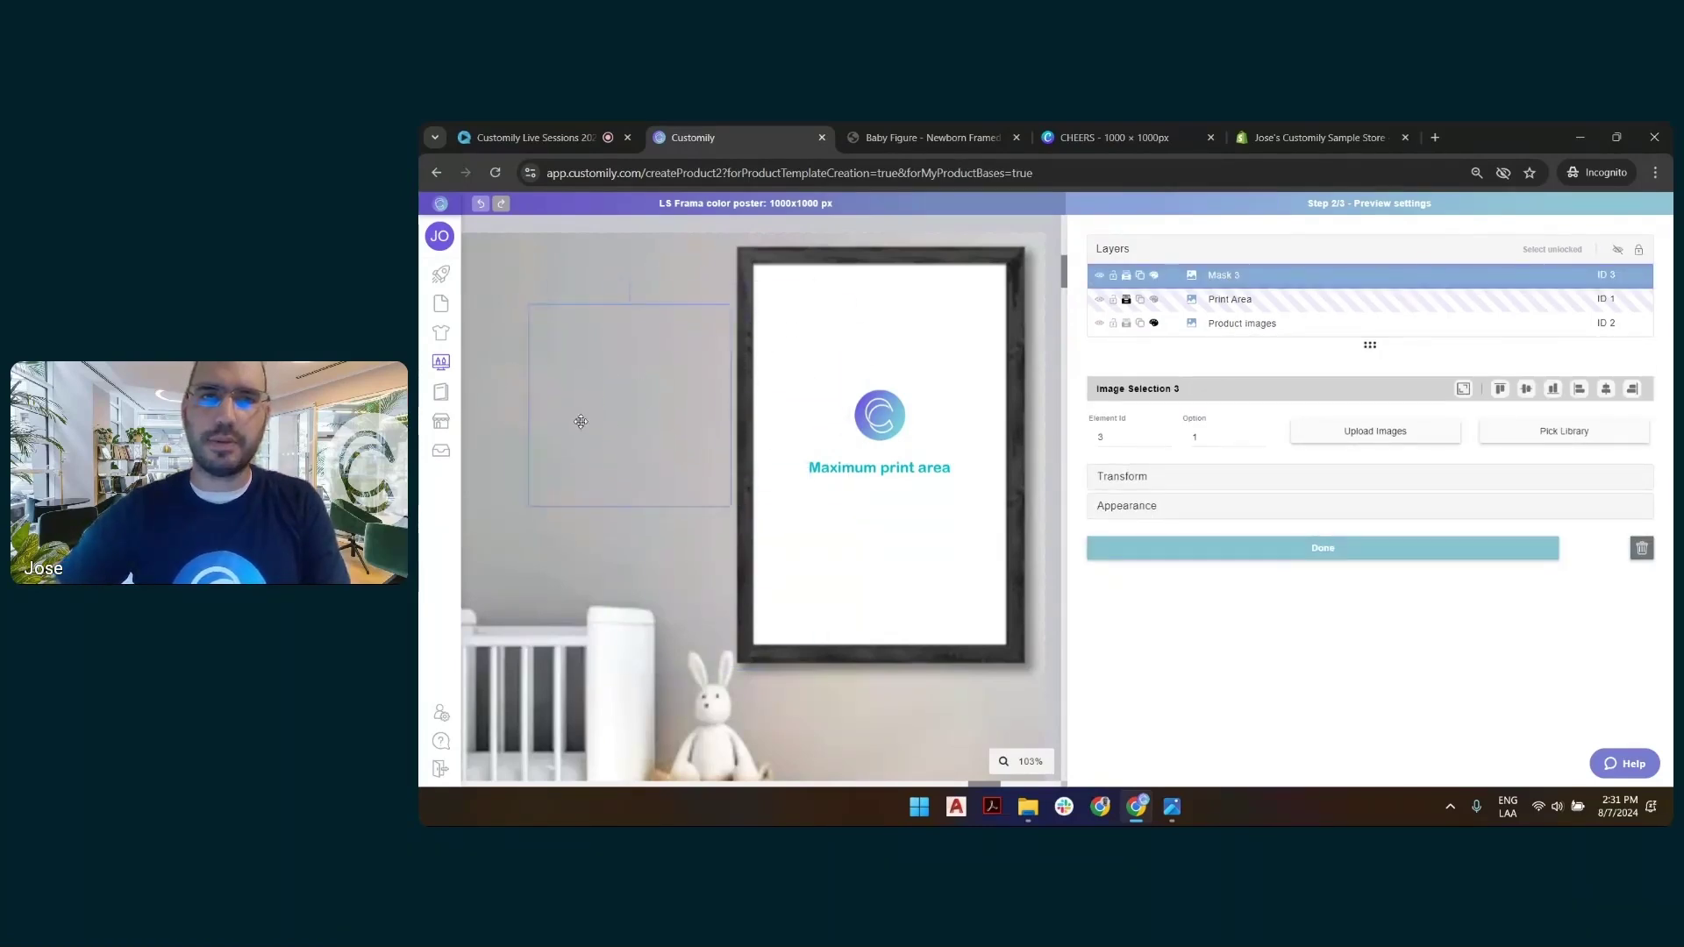
{"action": "left_click", "coordinate": [1358, 434]}
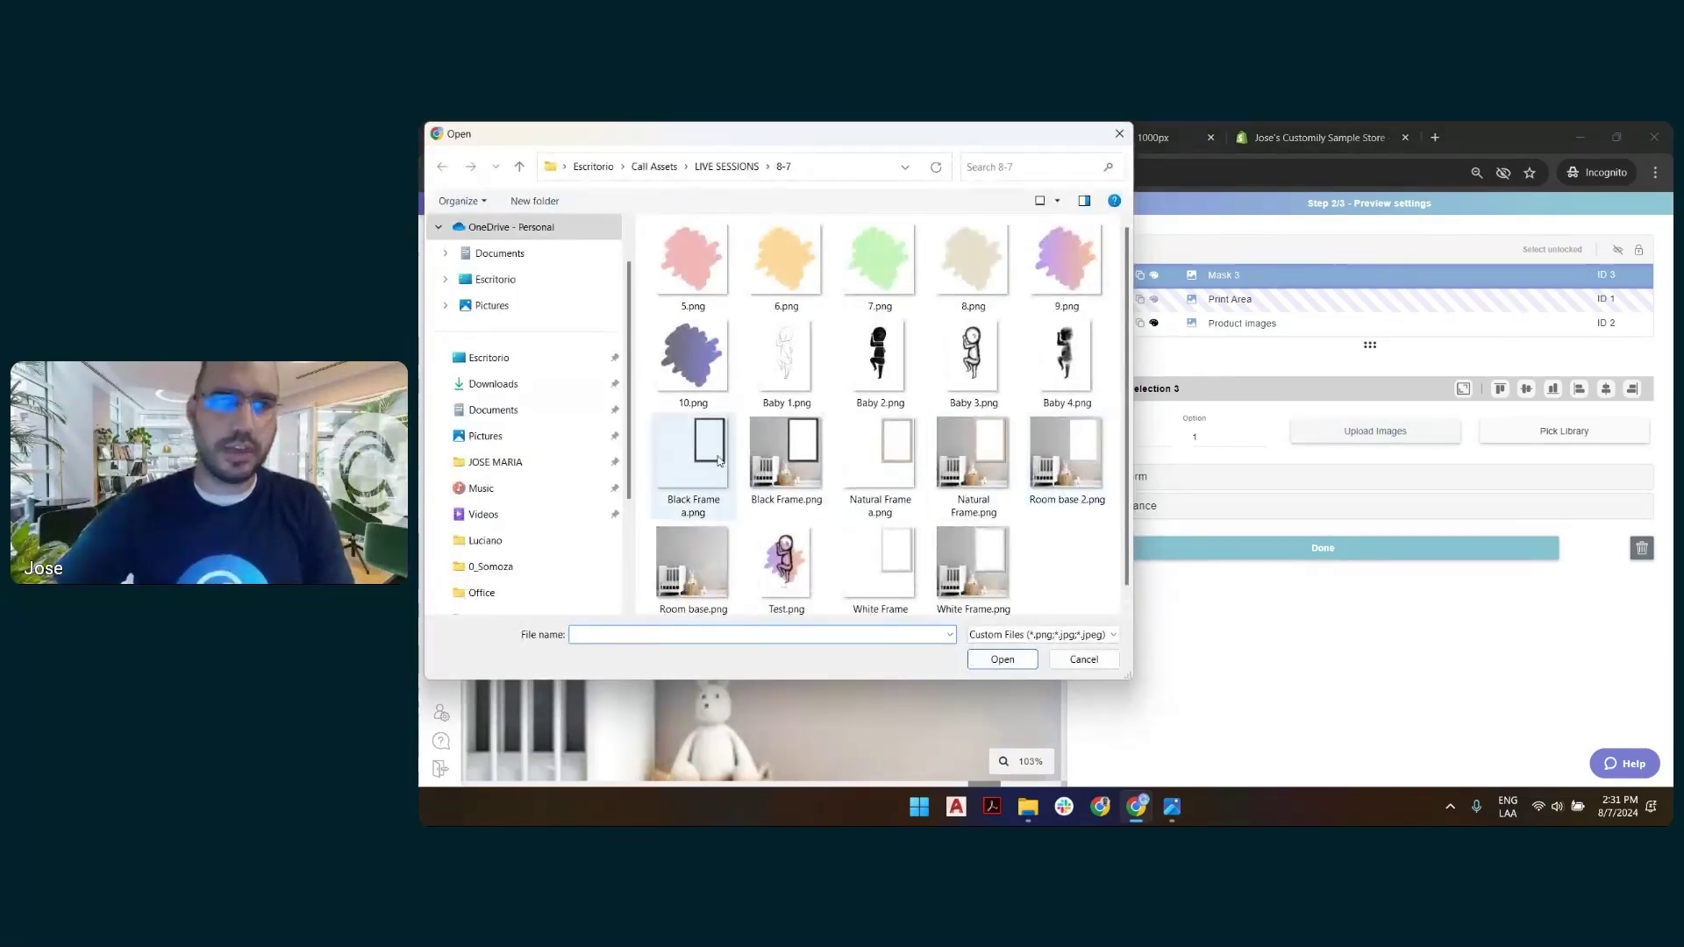
{"action": "left_click", "coordinate": [702, 465]}
{"action": "left_click", "coordinate": [893, 467], "text": "ctrl"}
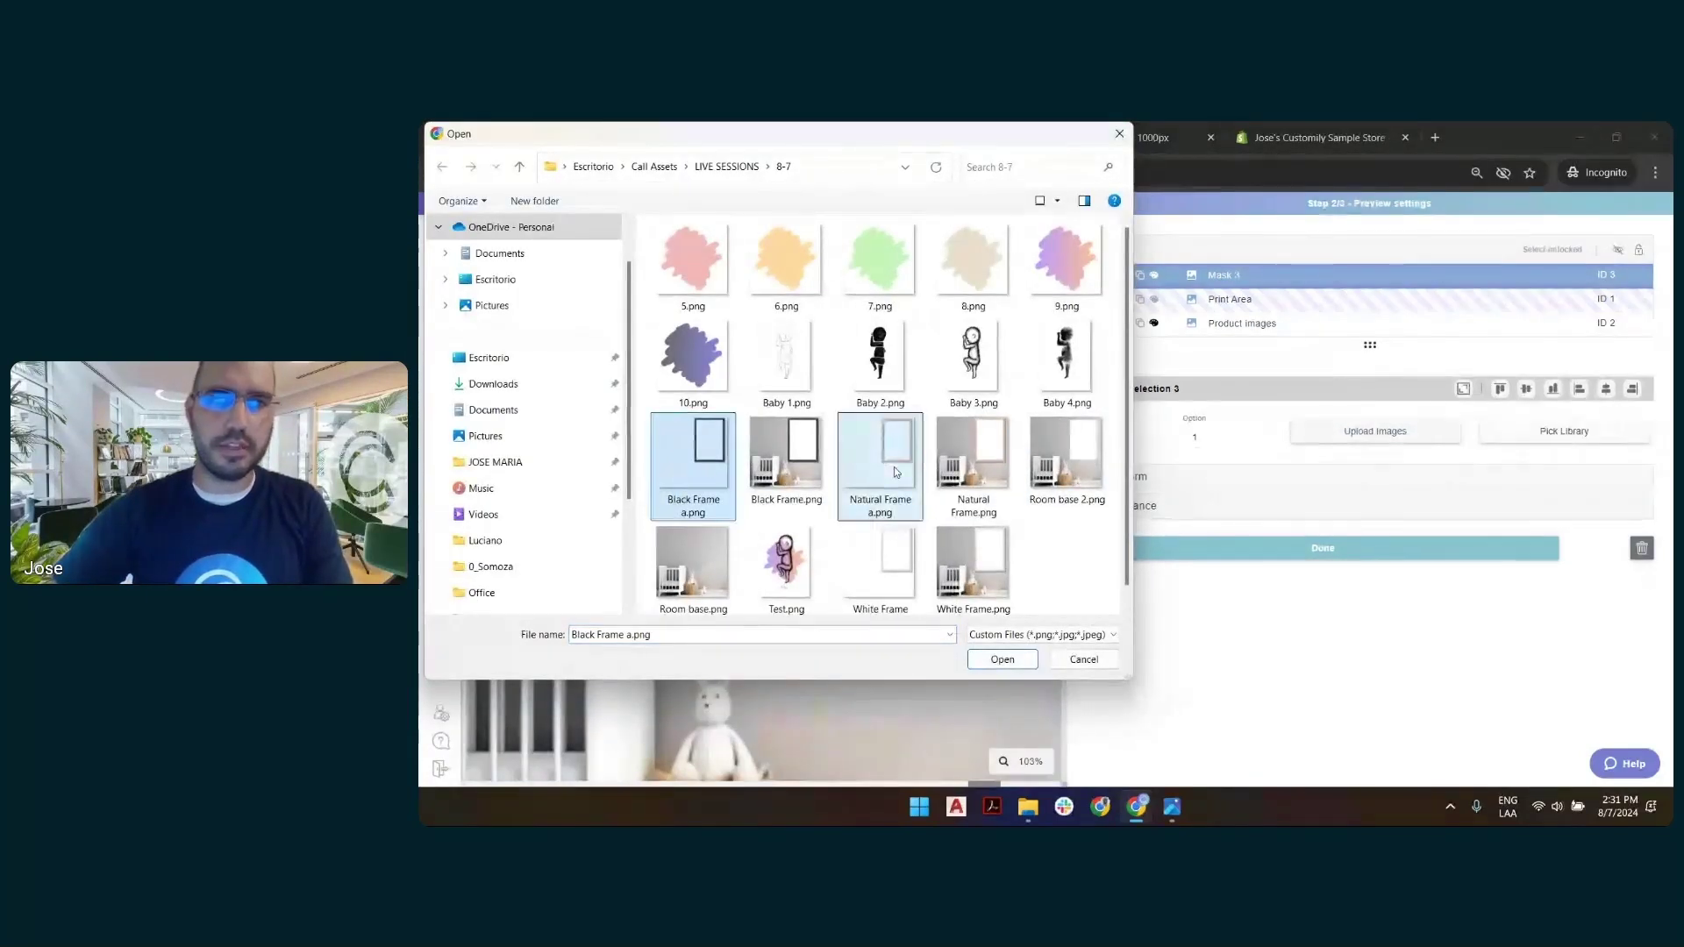
{"action": "left_click", "coordinate": [890, 595], "text": "ctrl"}
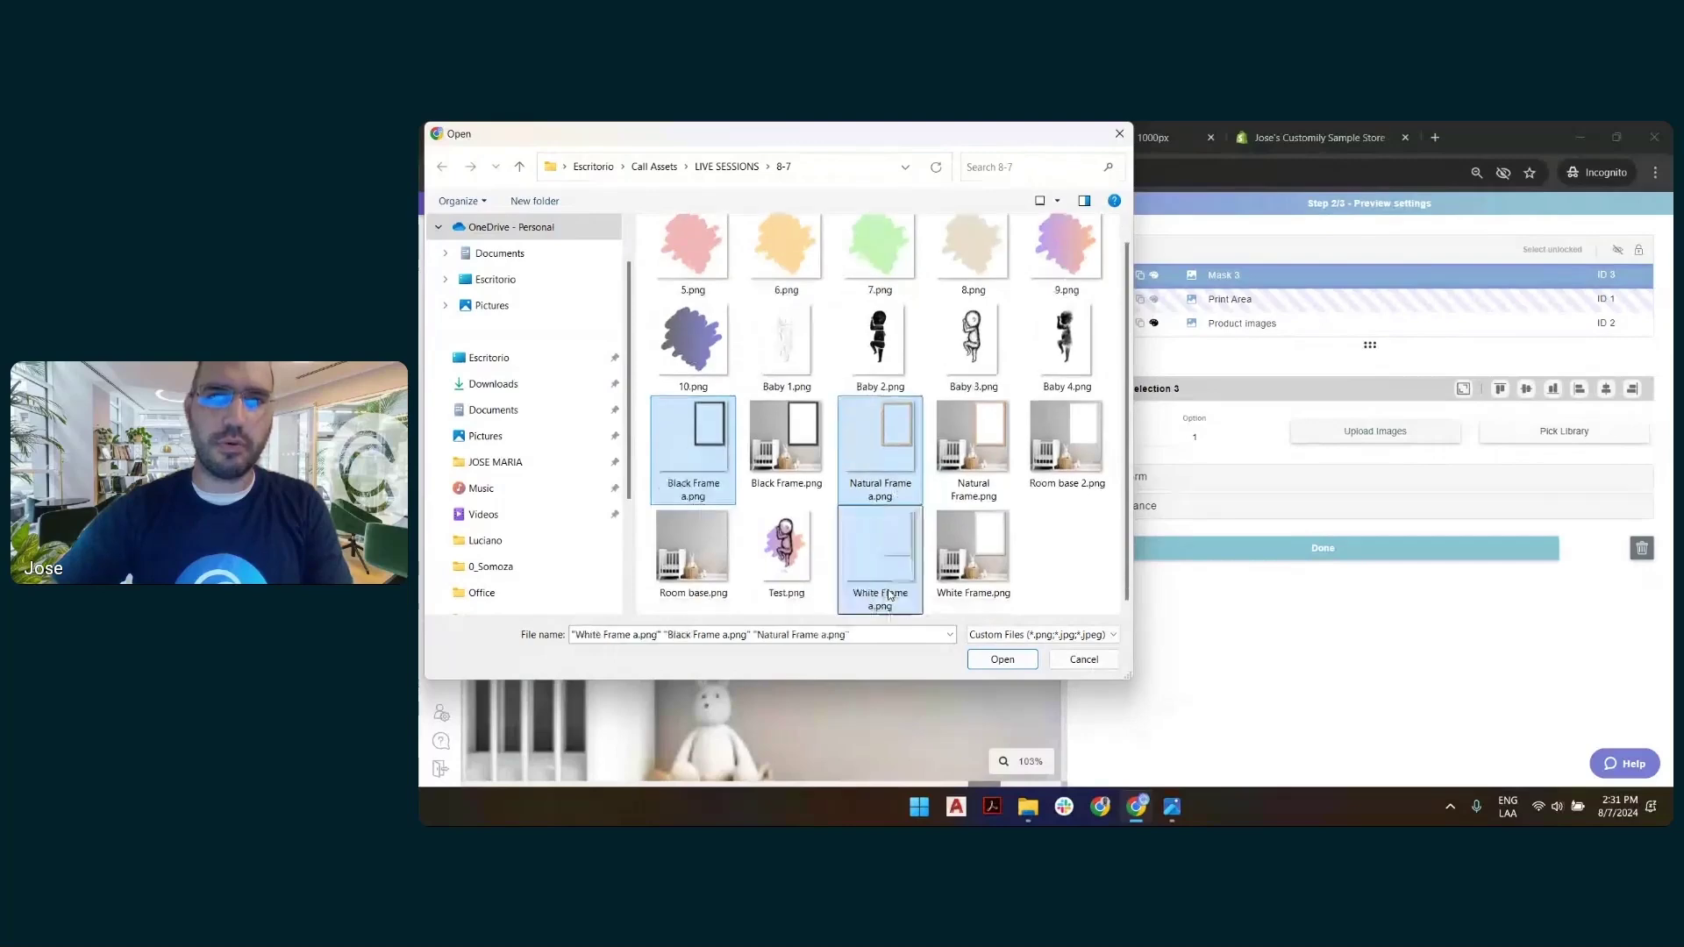
{"action": "left_click", "coordinate": [1002, 660]}
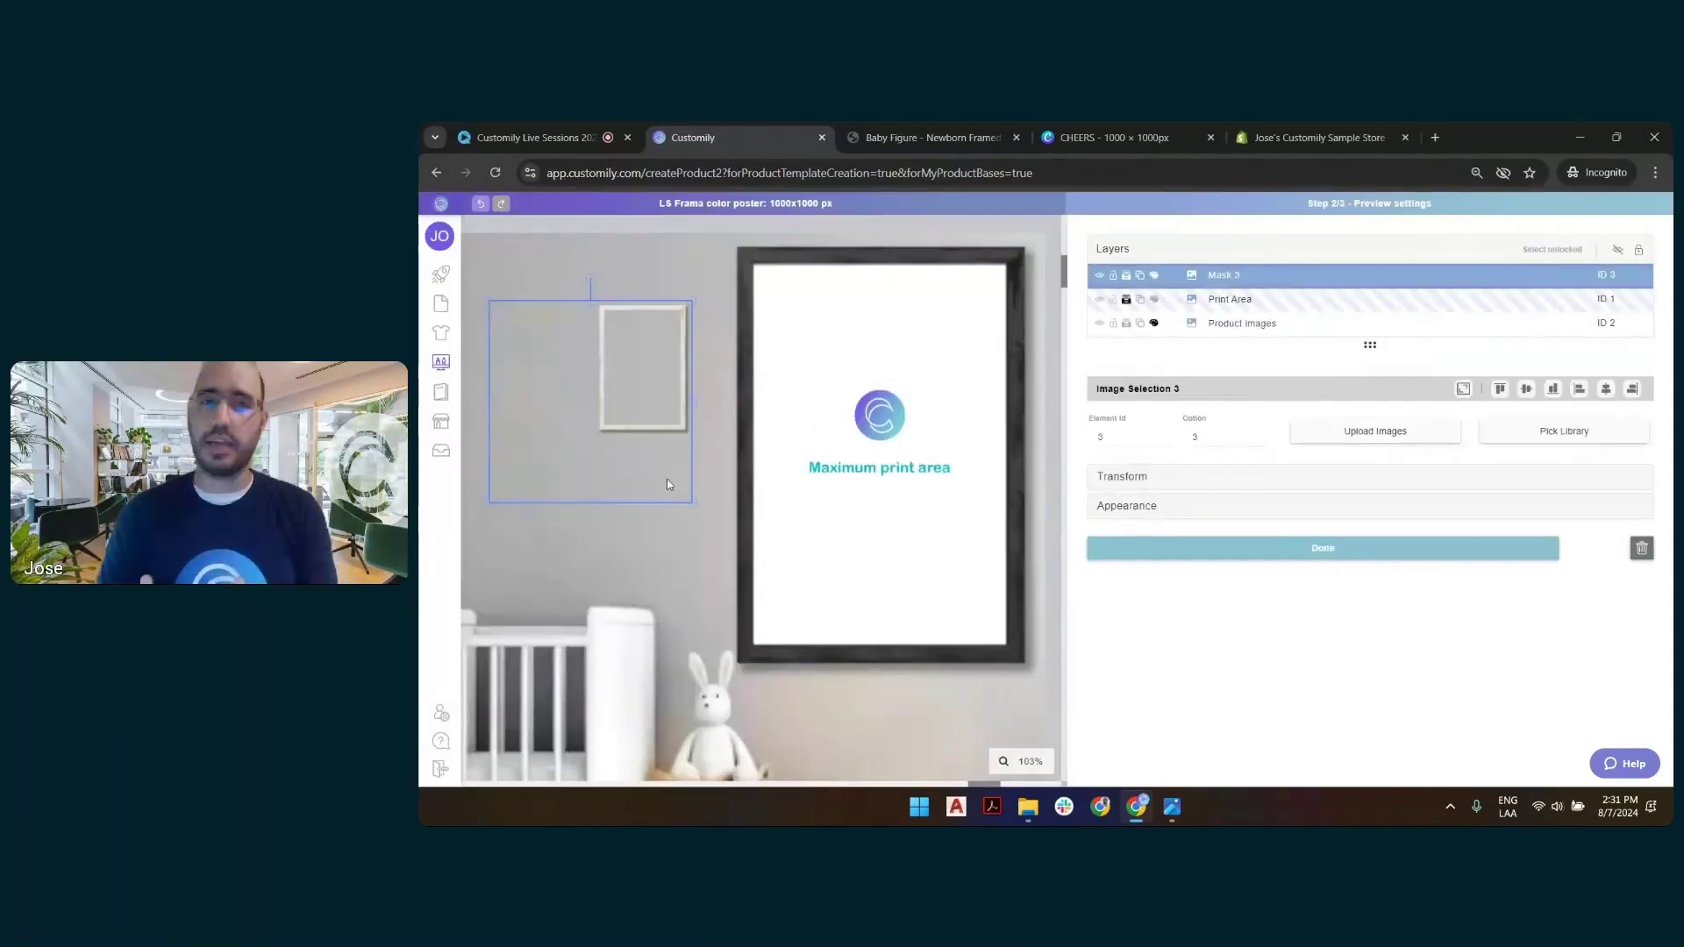
Preview the frame colour options on the small and large frames, returning to option 1.
{"action": "left_click", "coordinate": [1260, 441]}
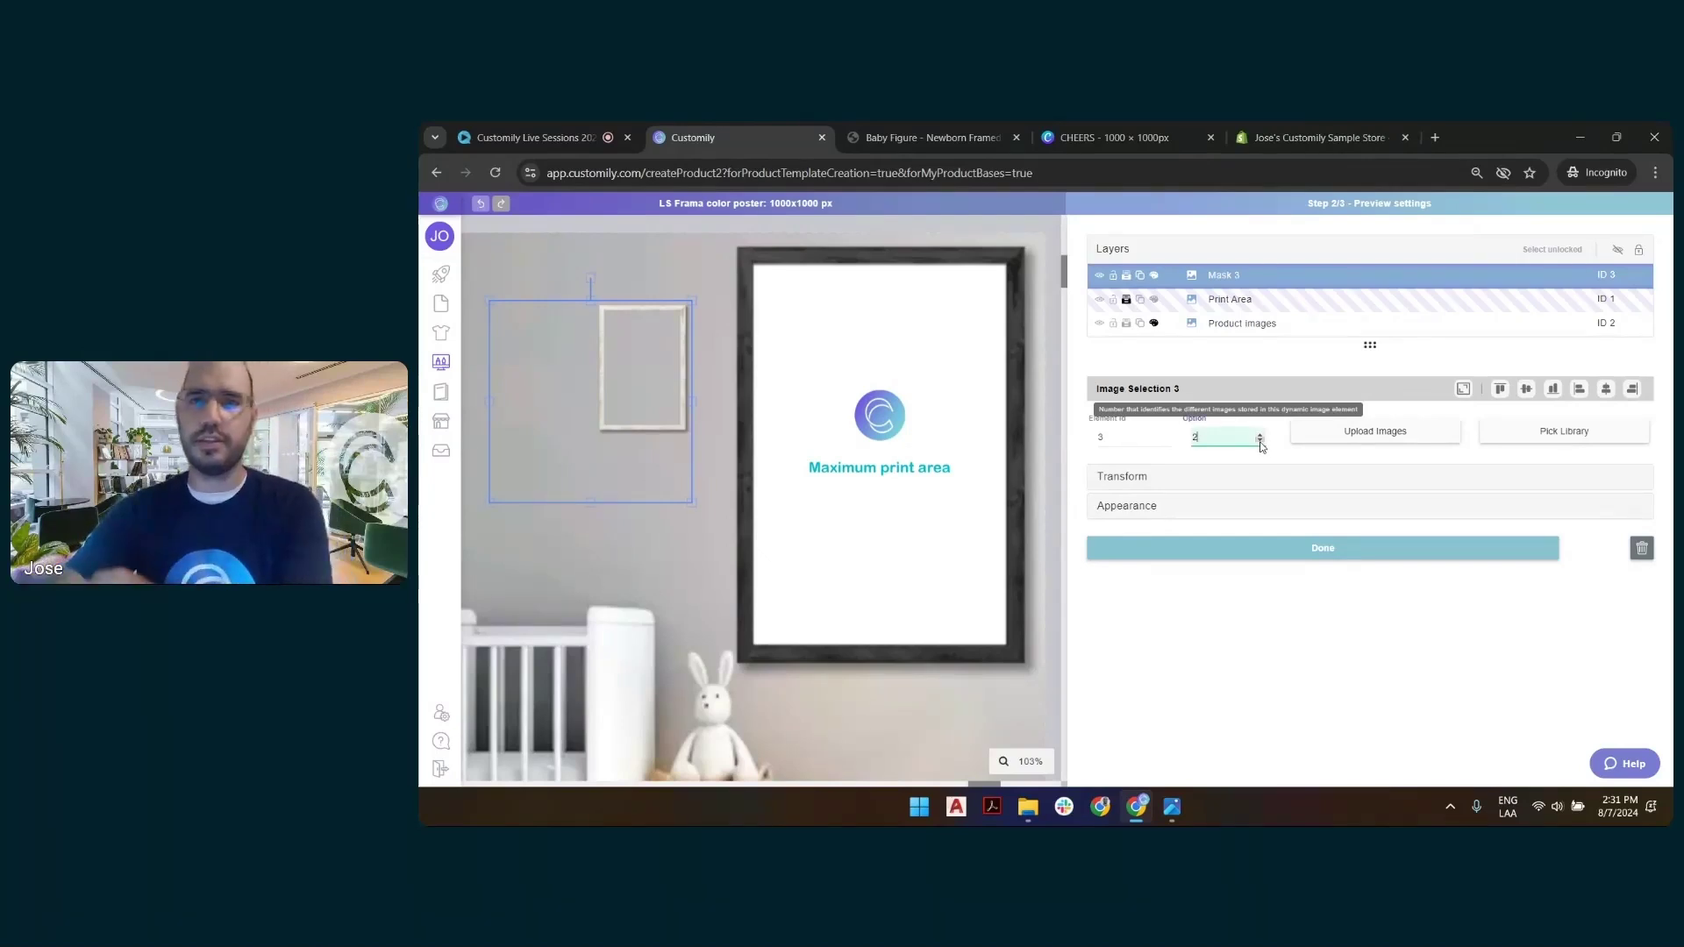
{"action": "left_click", "coordinate": [931, 312]}
{"action": "left_click", "coordinate": [1240, 324]}
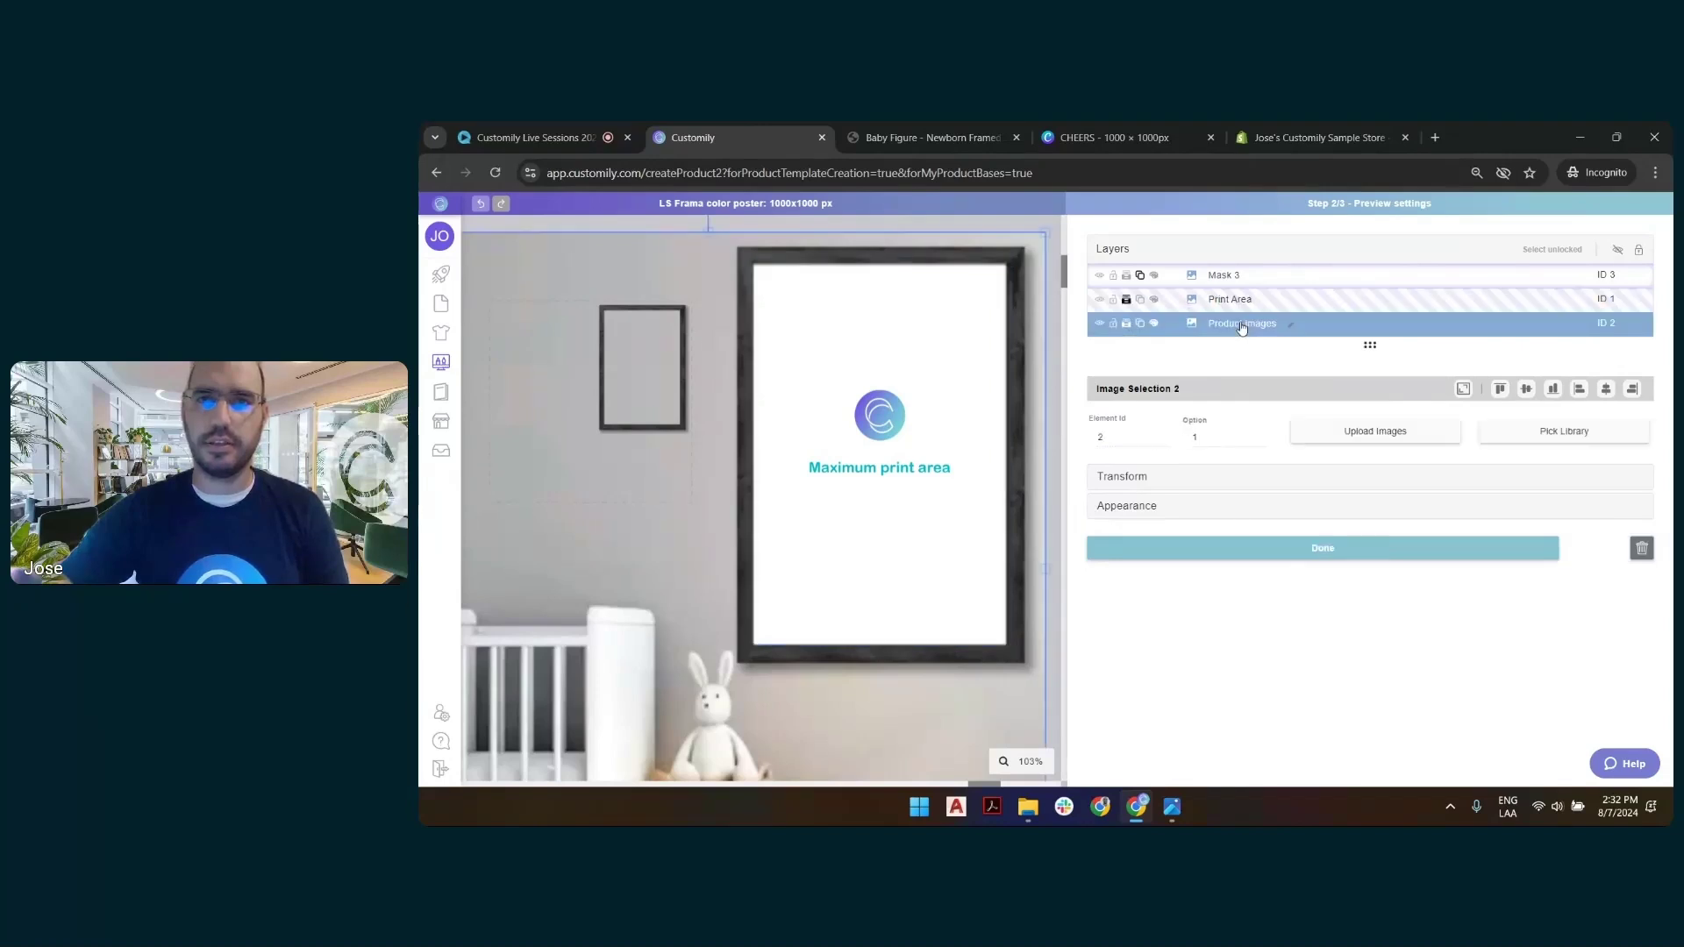
{"action": "left_click", "coordinate": [1259, 439]}
{"action": "left_click", "coordinate": [1259, 439]}
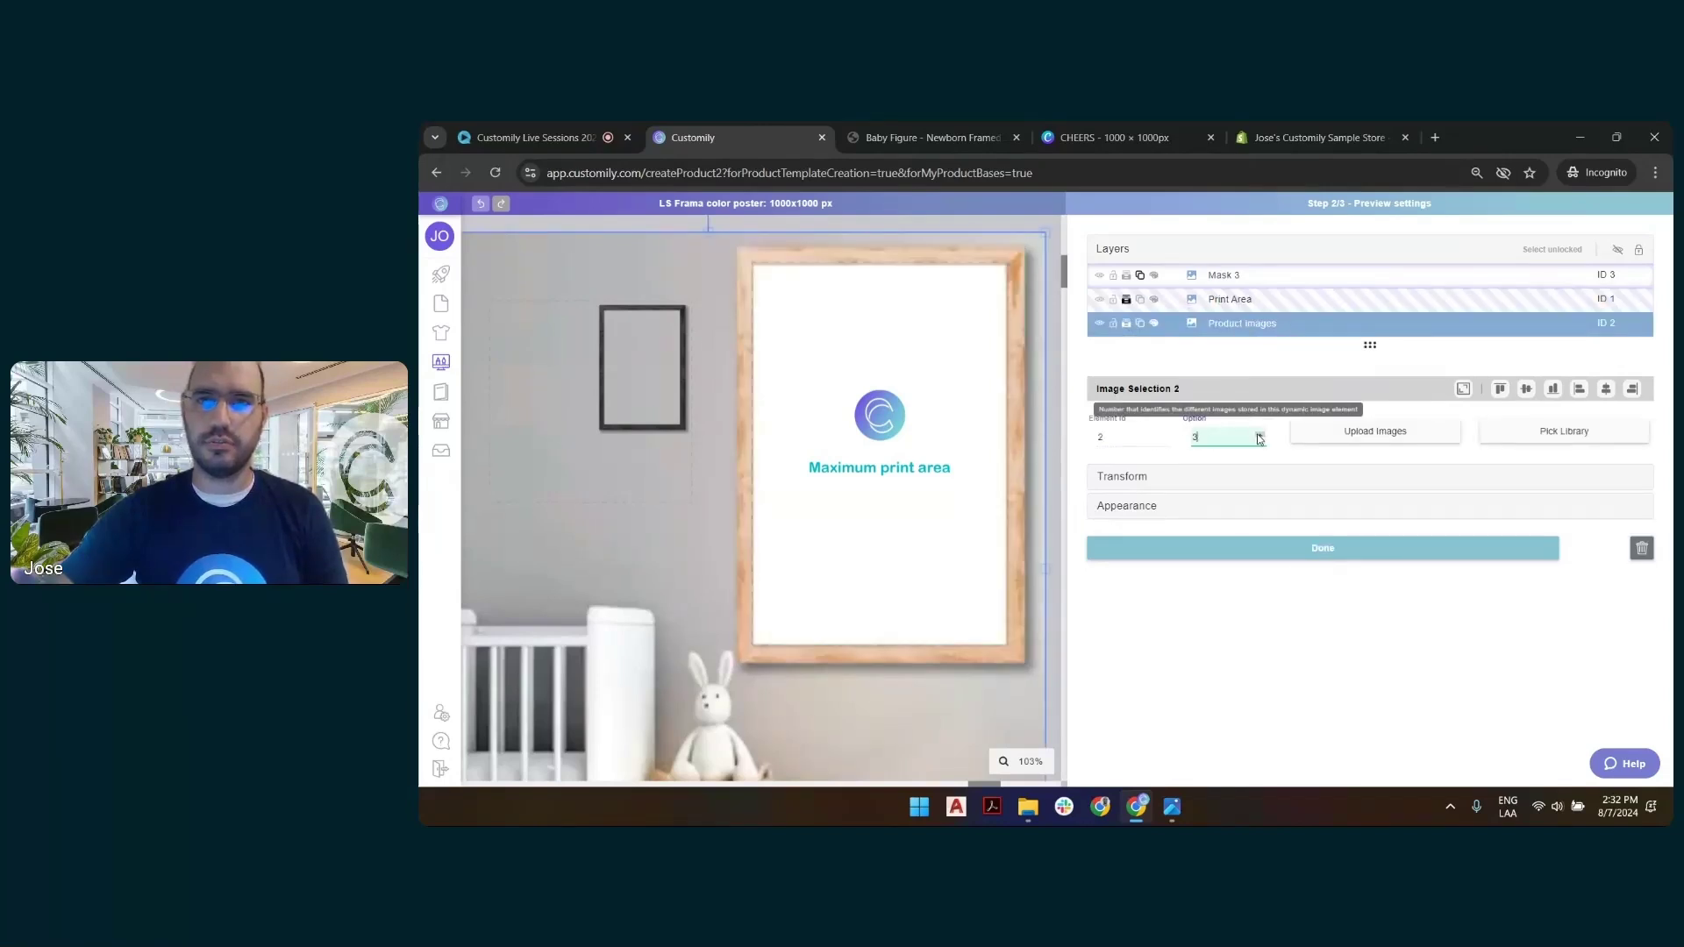
{"action": "left_click", "coordinate": [1260, 441]}
{"action": "left_click", "coordinate": [1261, 441]}
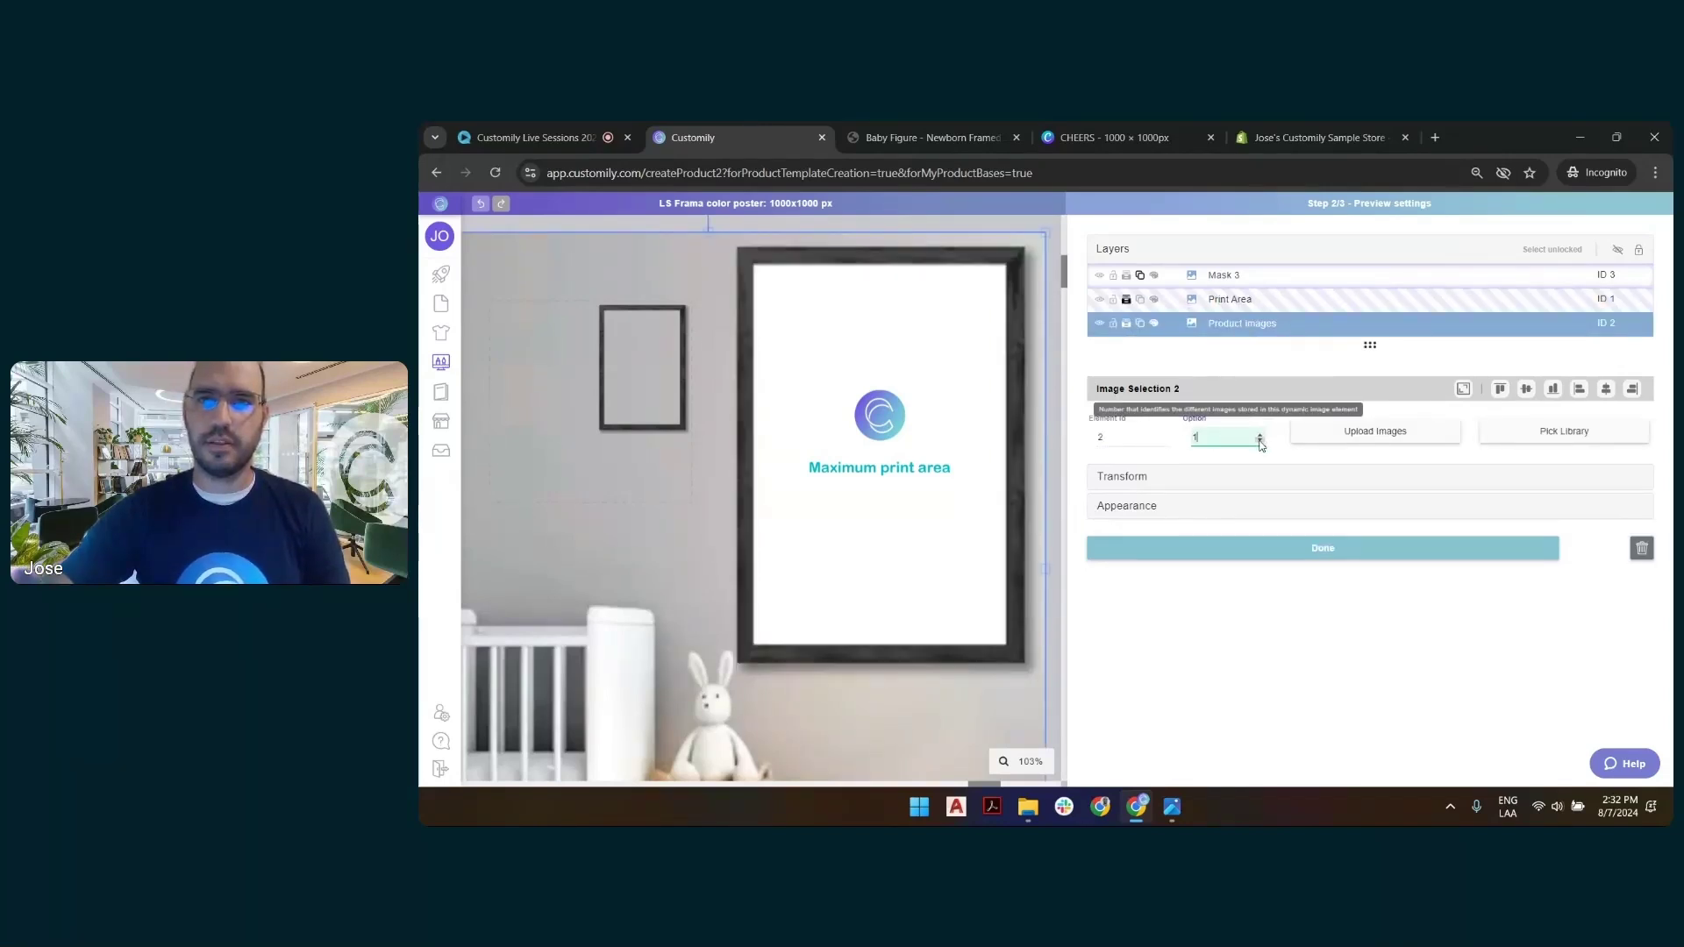
Stretch the Mask 3 layer to cover the whole canvas with Fit to canvas.
{"action": "left_click", "coordinate": [654, 361]}
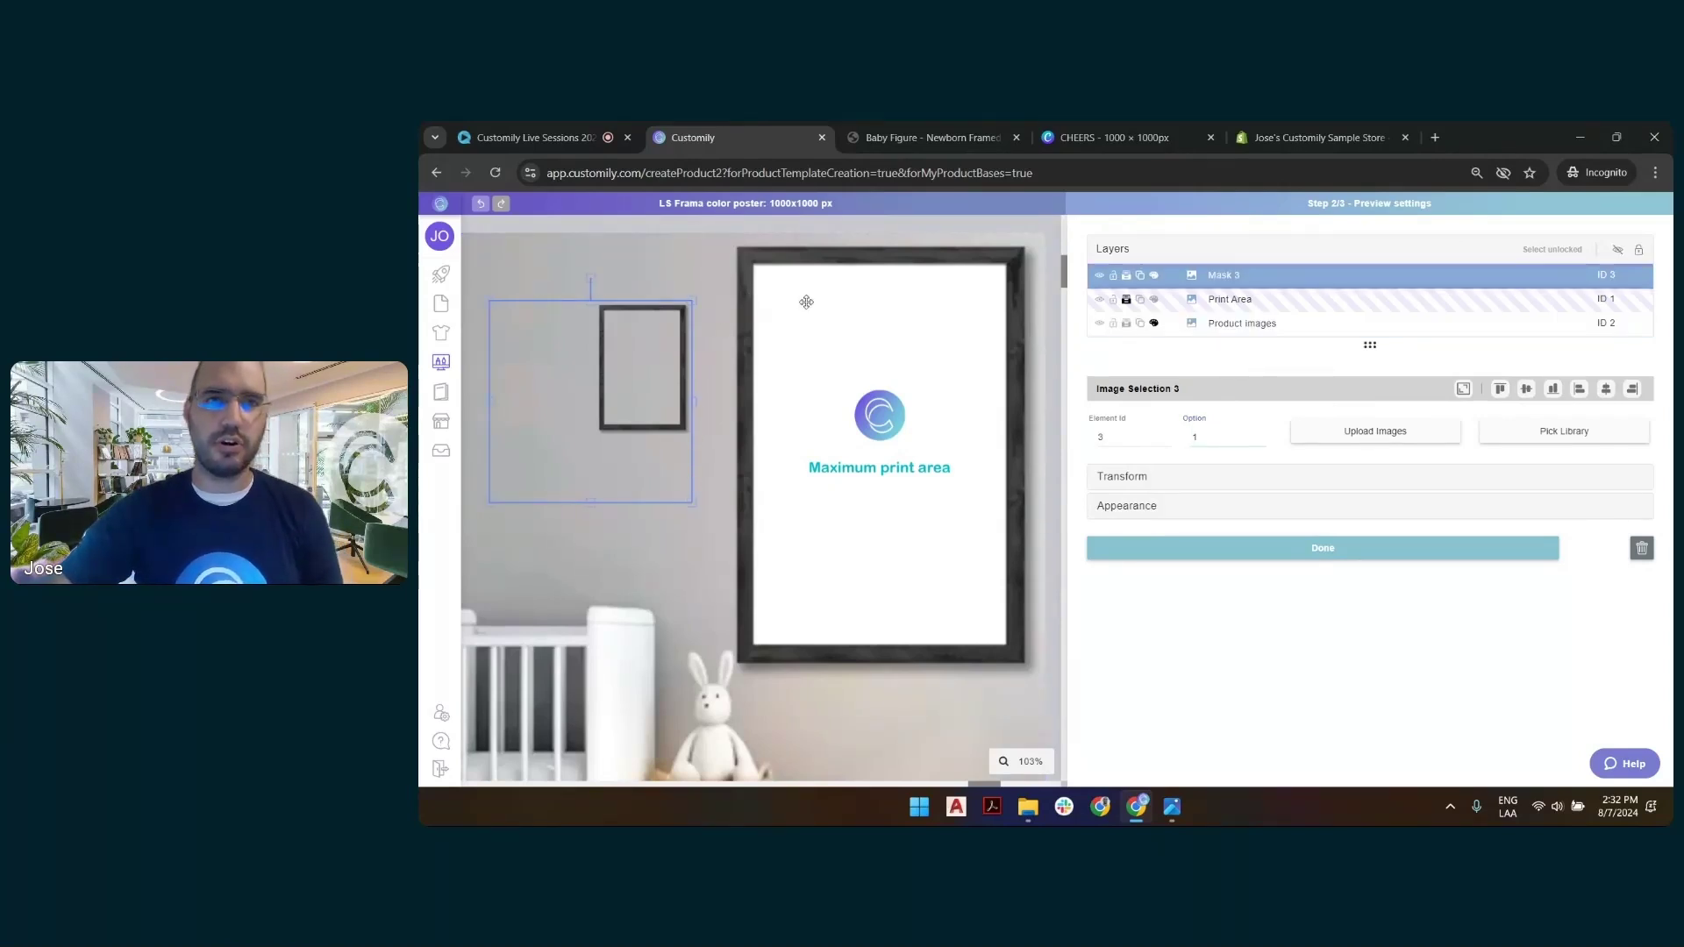
{"action": "left_click", "coordinate": [1461, 390]}
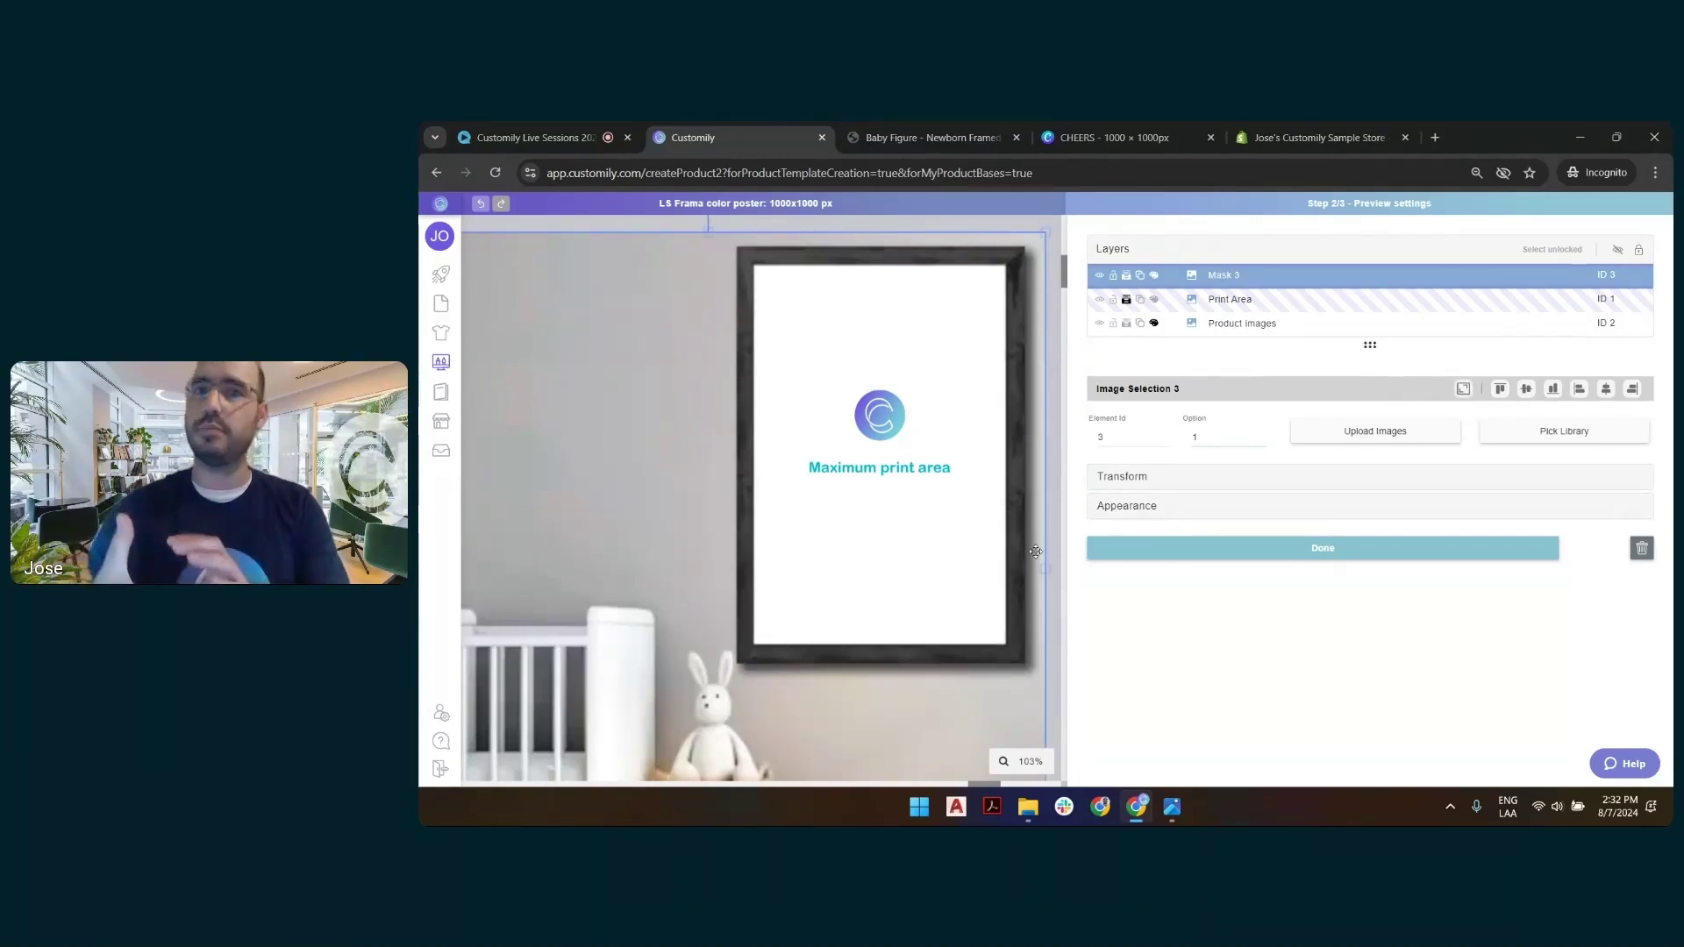
{"action": "scroll", "coordinate": [956, 364], "scroll_direction": "down", "scroll_amount": 3}
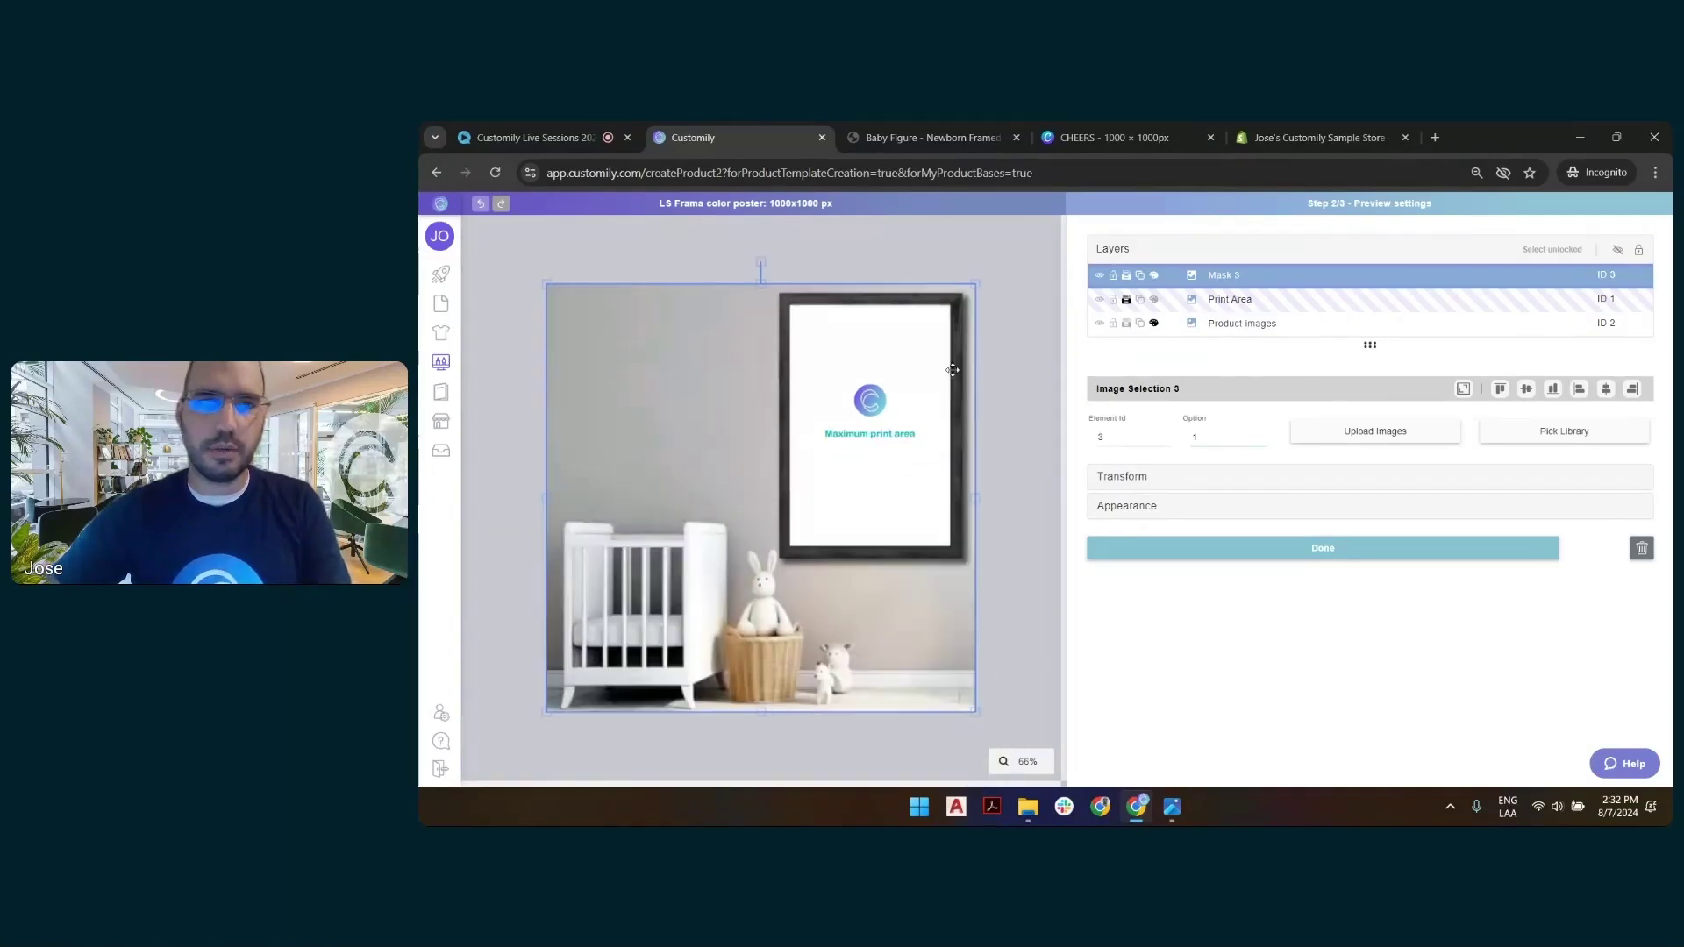
Advance to Step 3/3 Template Review, inspect the Print Area layer, and save to open Add Variants.
{"action": "left_click", "coordinate": [1022, 276]}
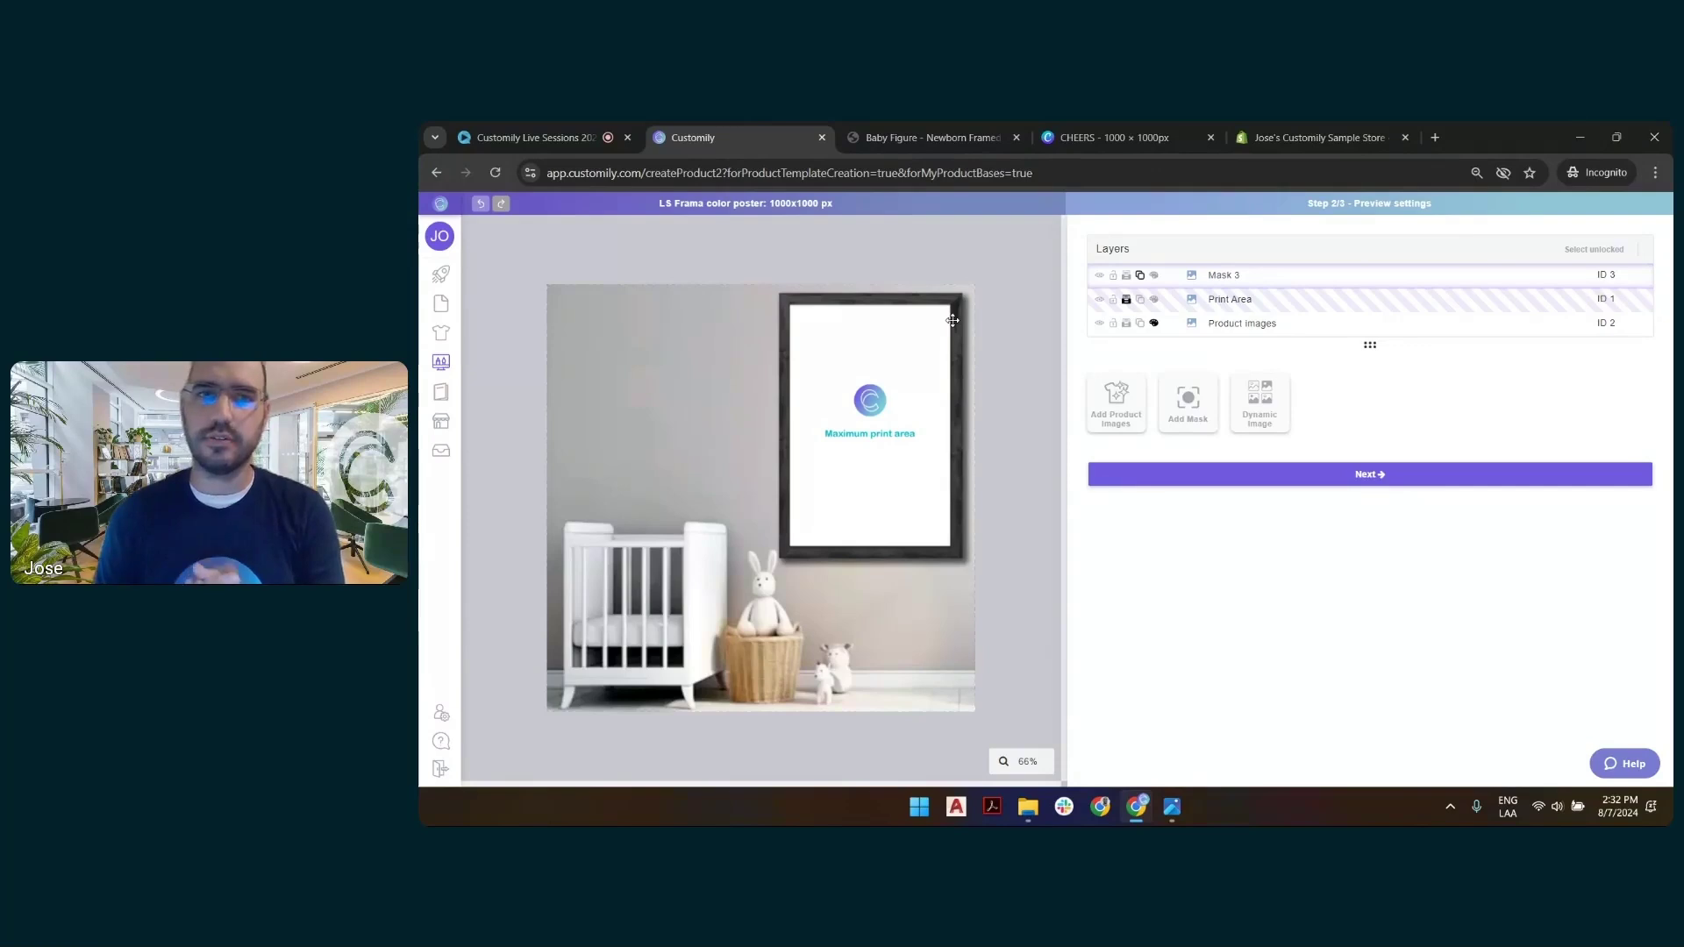
{"action": "left_click", "coordinate": [1349, 477]}
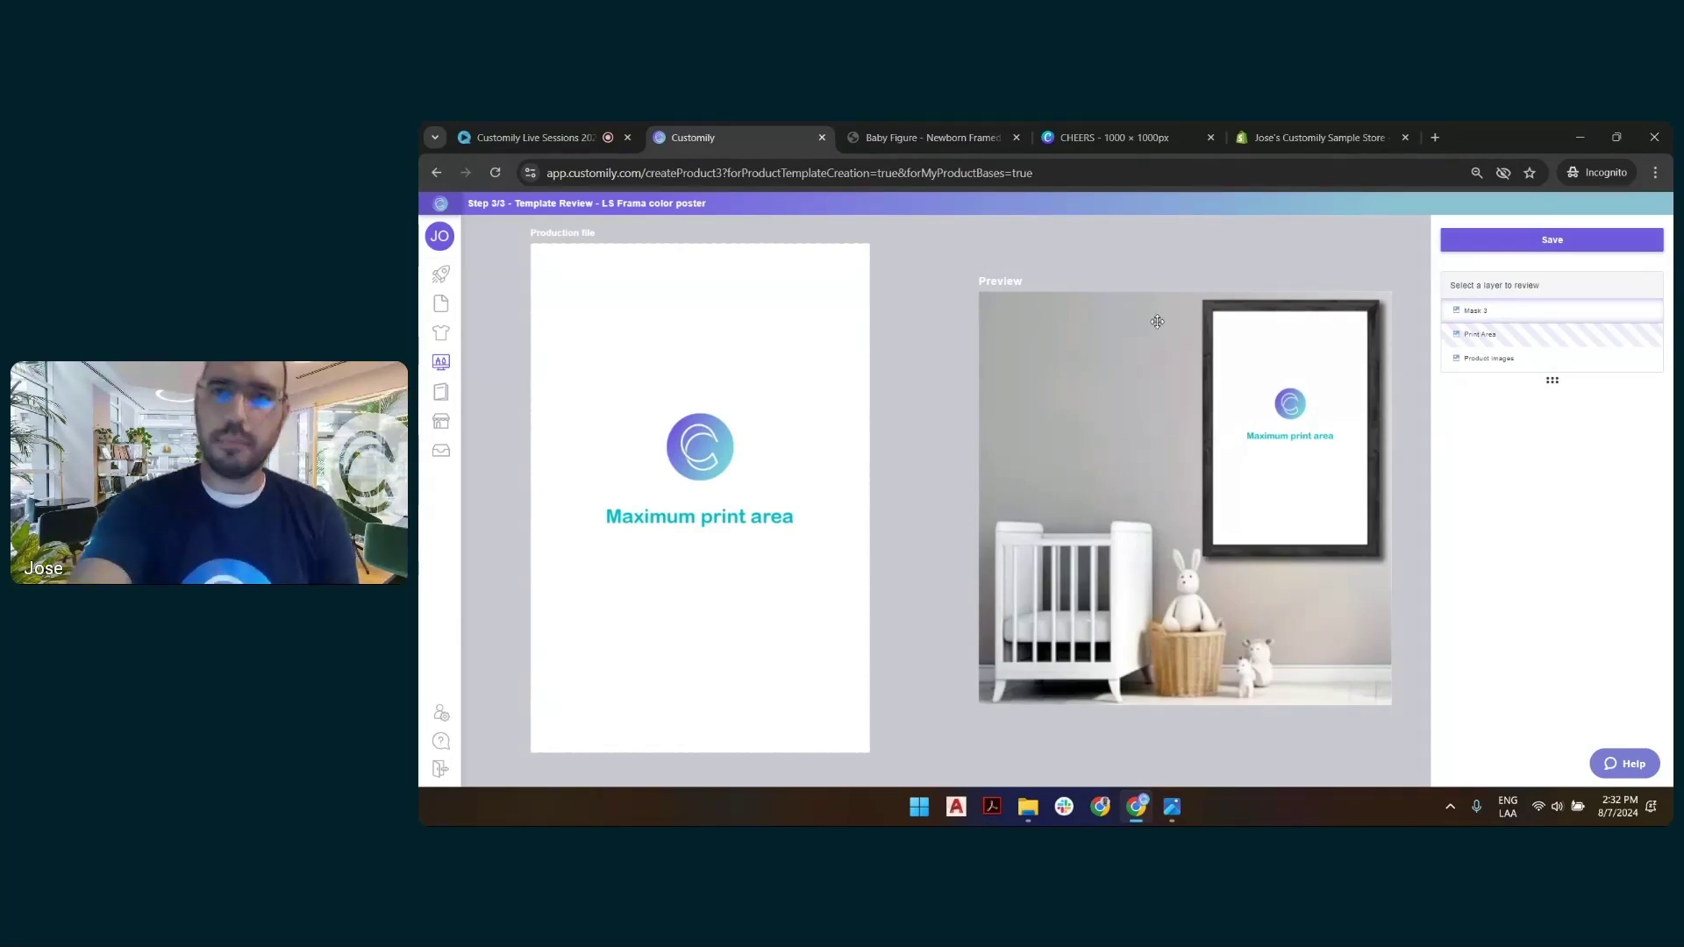
{"action": "left_click", "coordinate": [797, 373]}
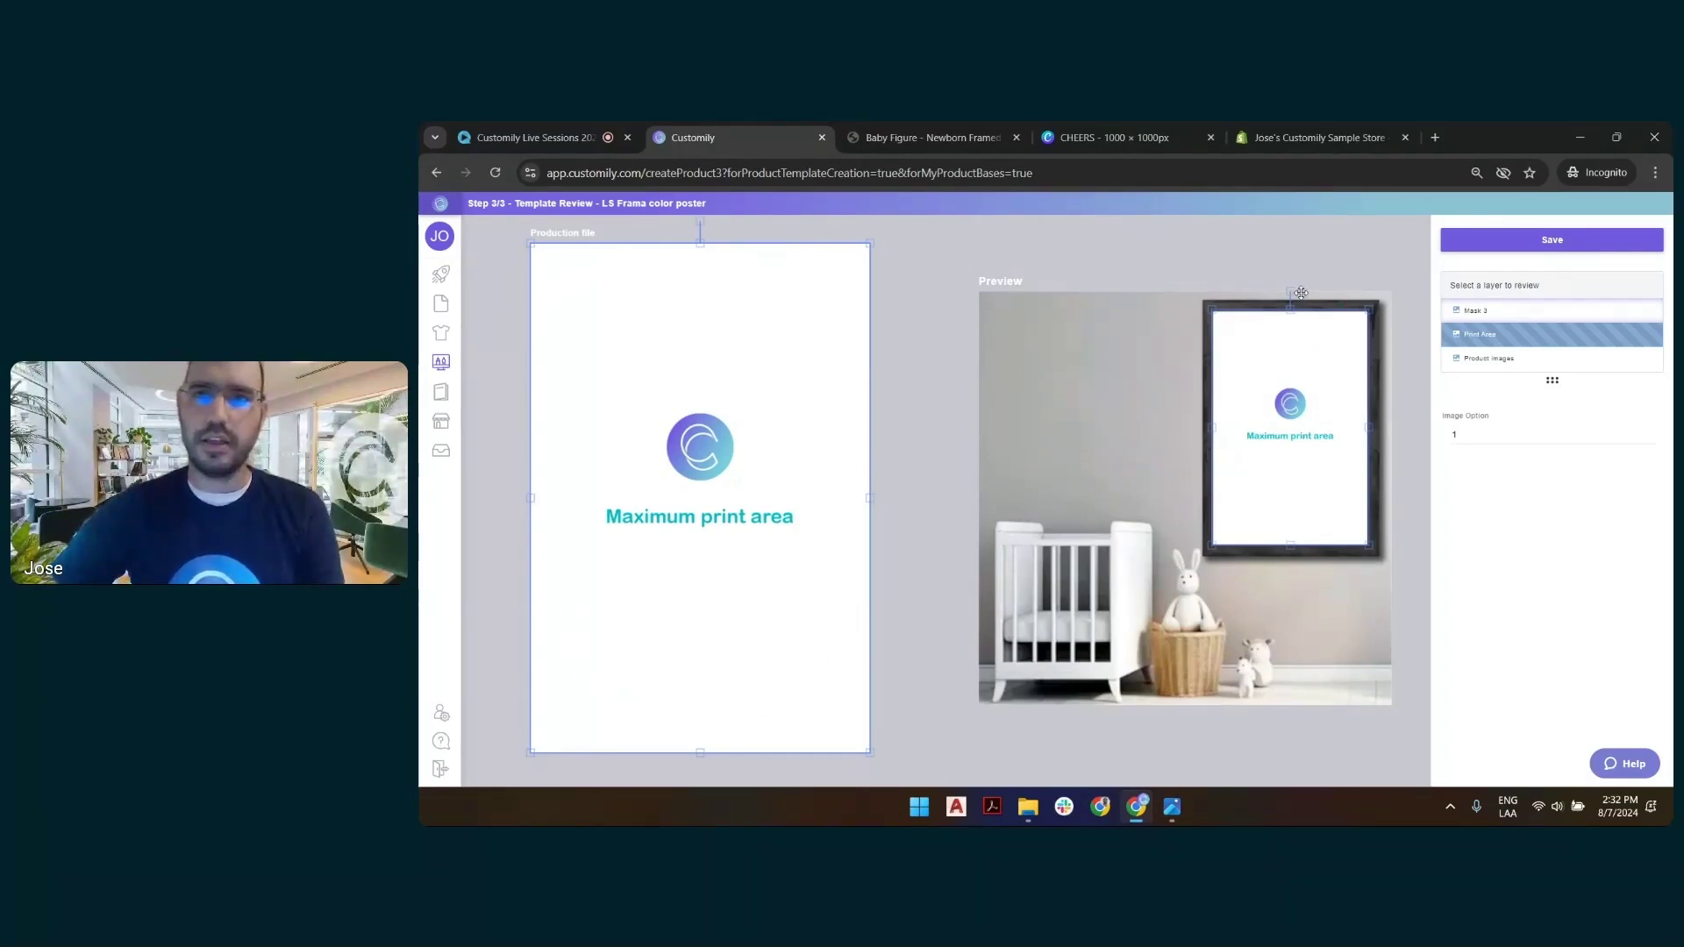
{"action": "left_click", "coordinate": [1399, 265]}
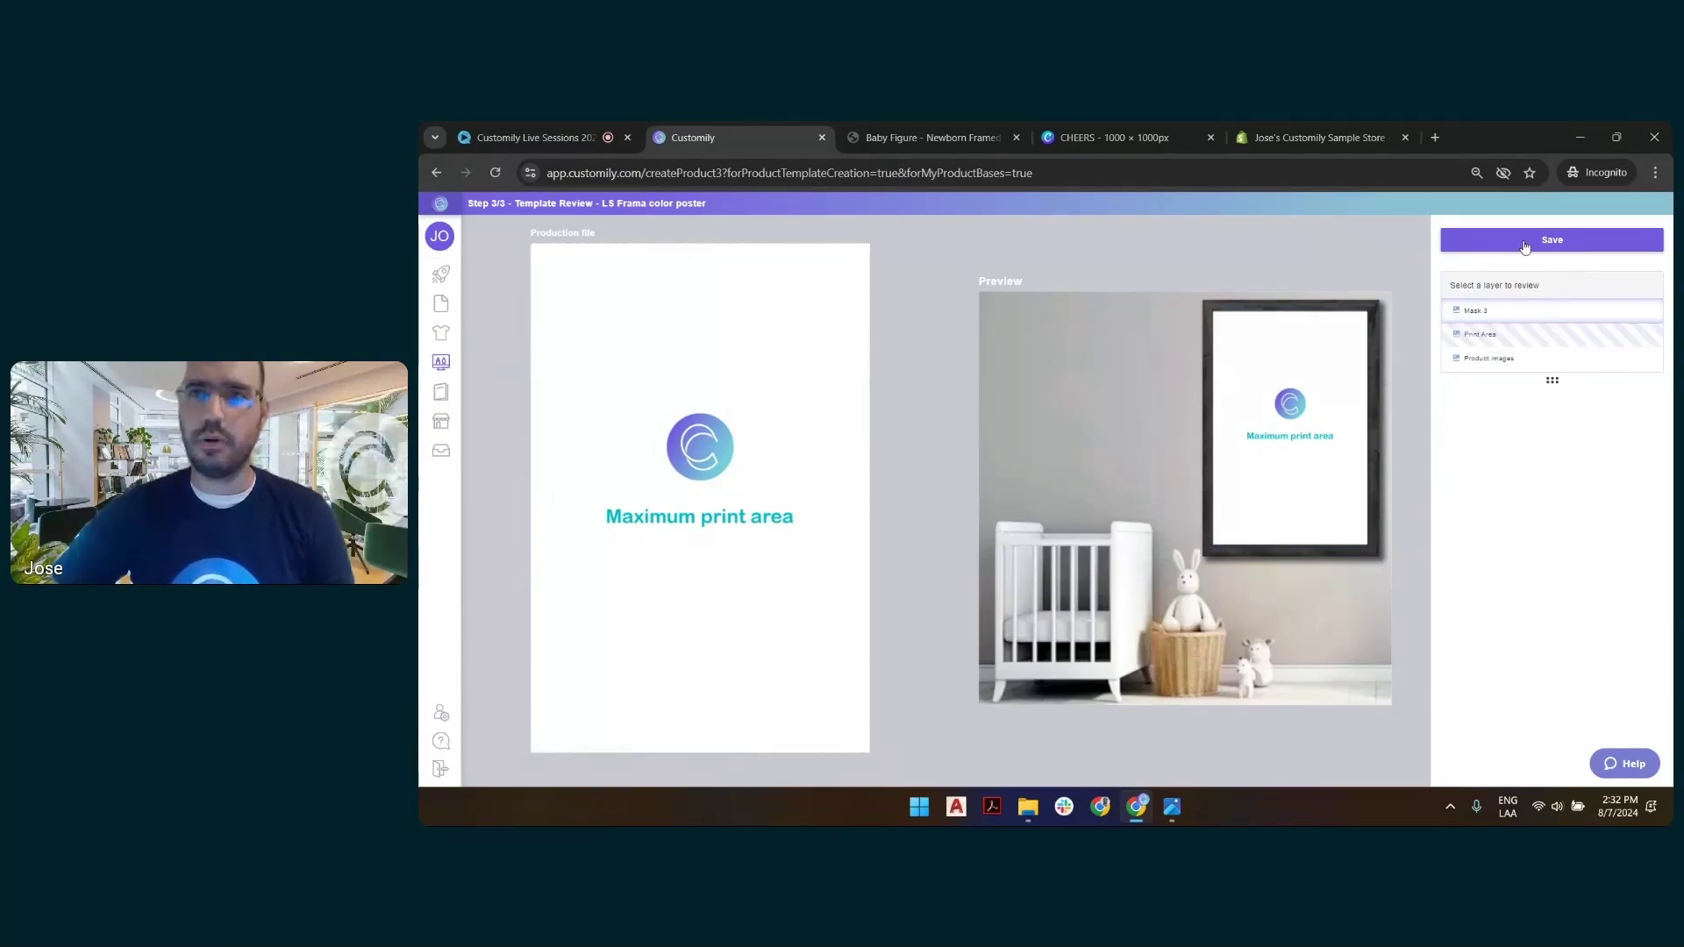
{"action": "left_click", "coordinate": [1525, 245]}
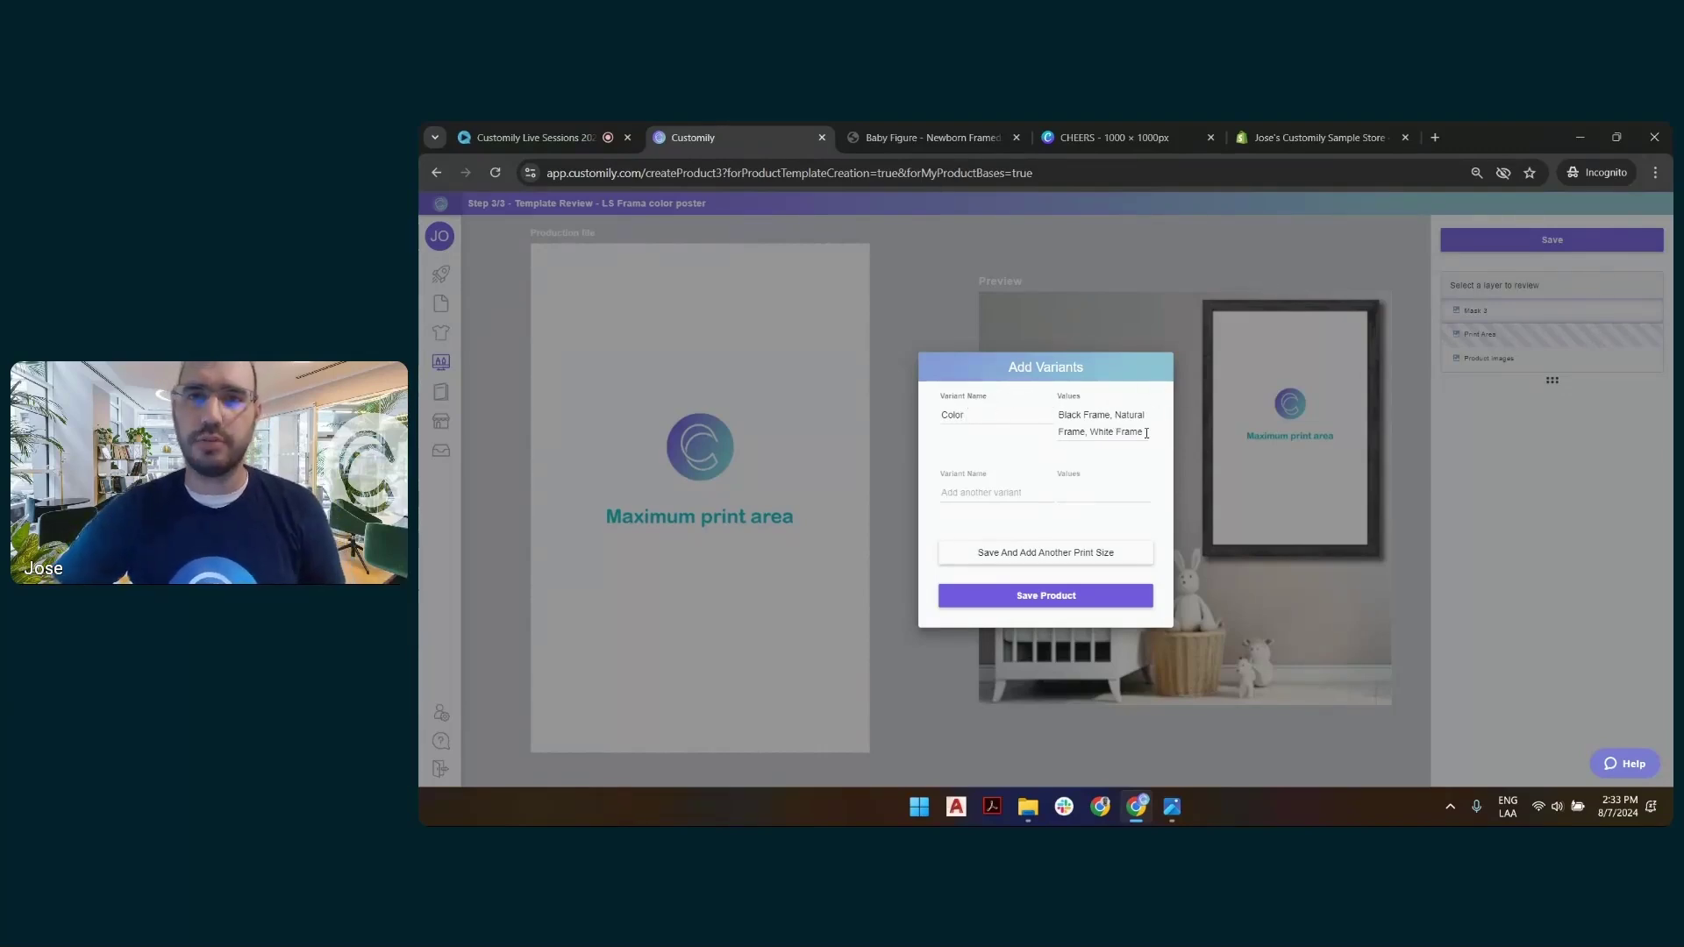
Keep the Black, Natural and White Frame Color variants and choose Save And Add Another Print Size.
{"action": "left_click_drag", "start_coordinate": [1147, 433], "coordinate": [1114, 434]}
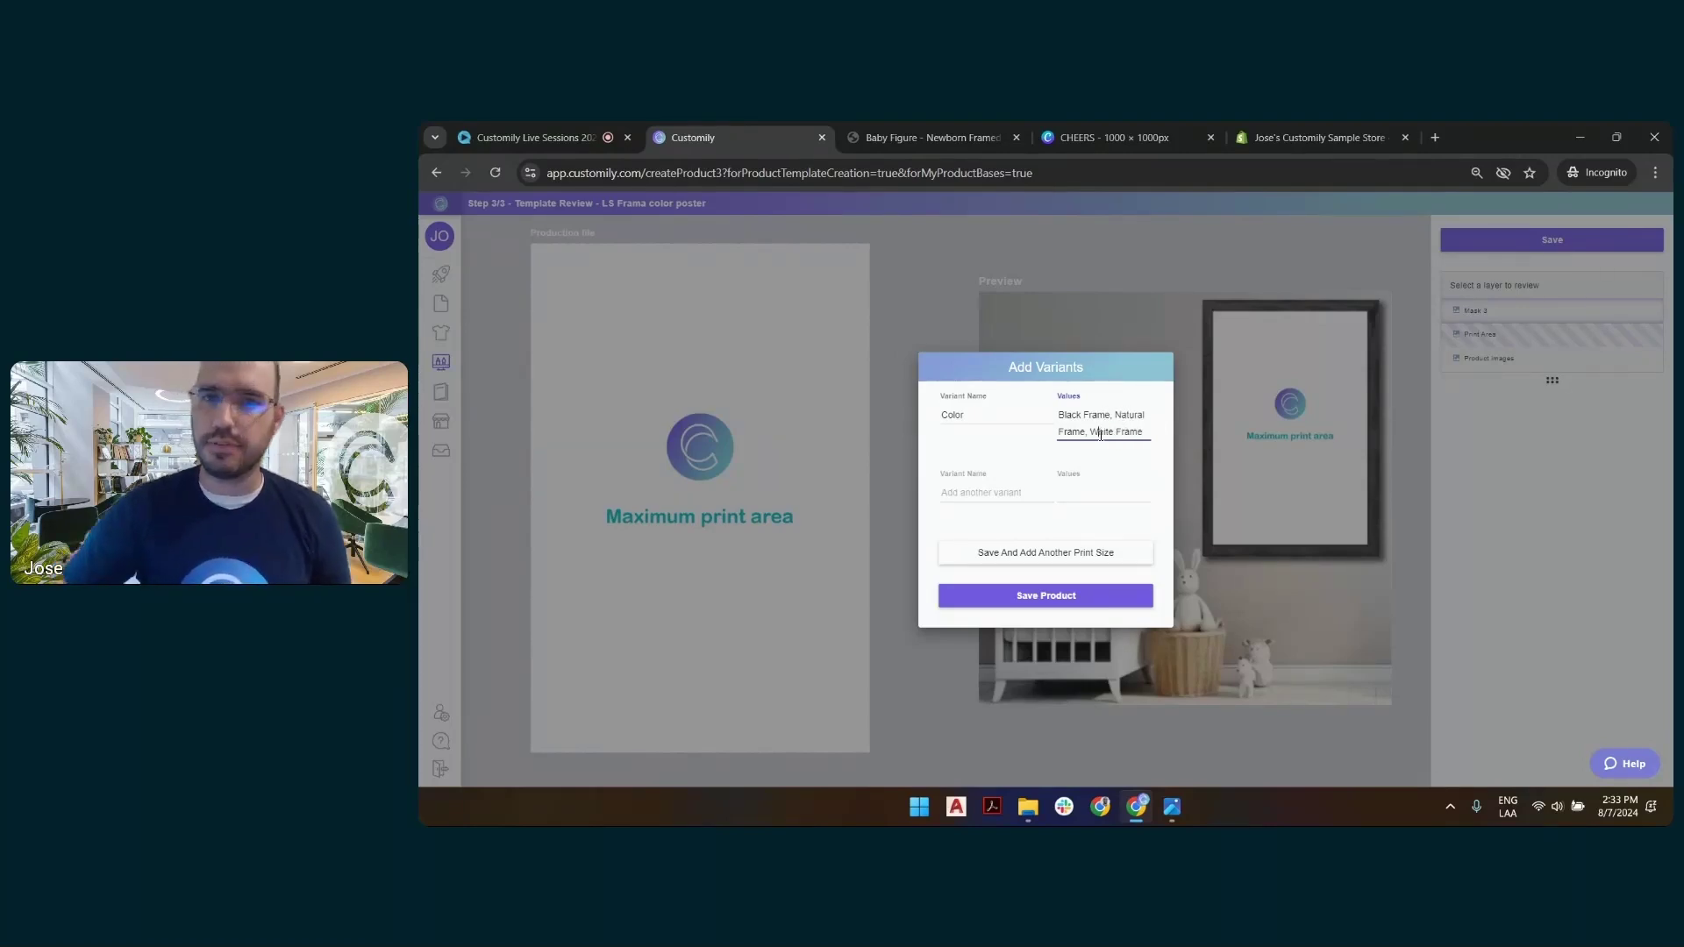
{"action": "left_click", "coordinate": [1066, 561]}
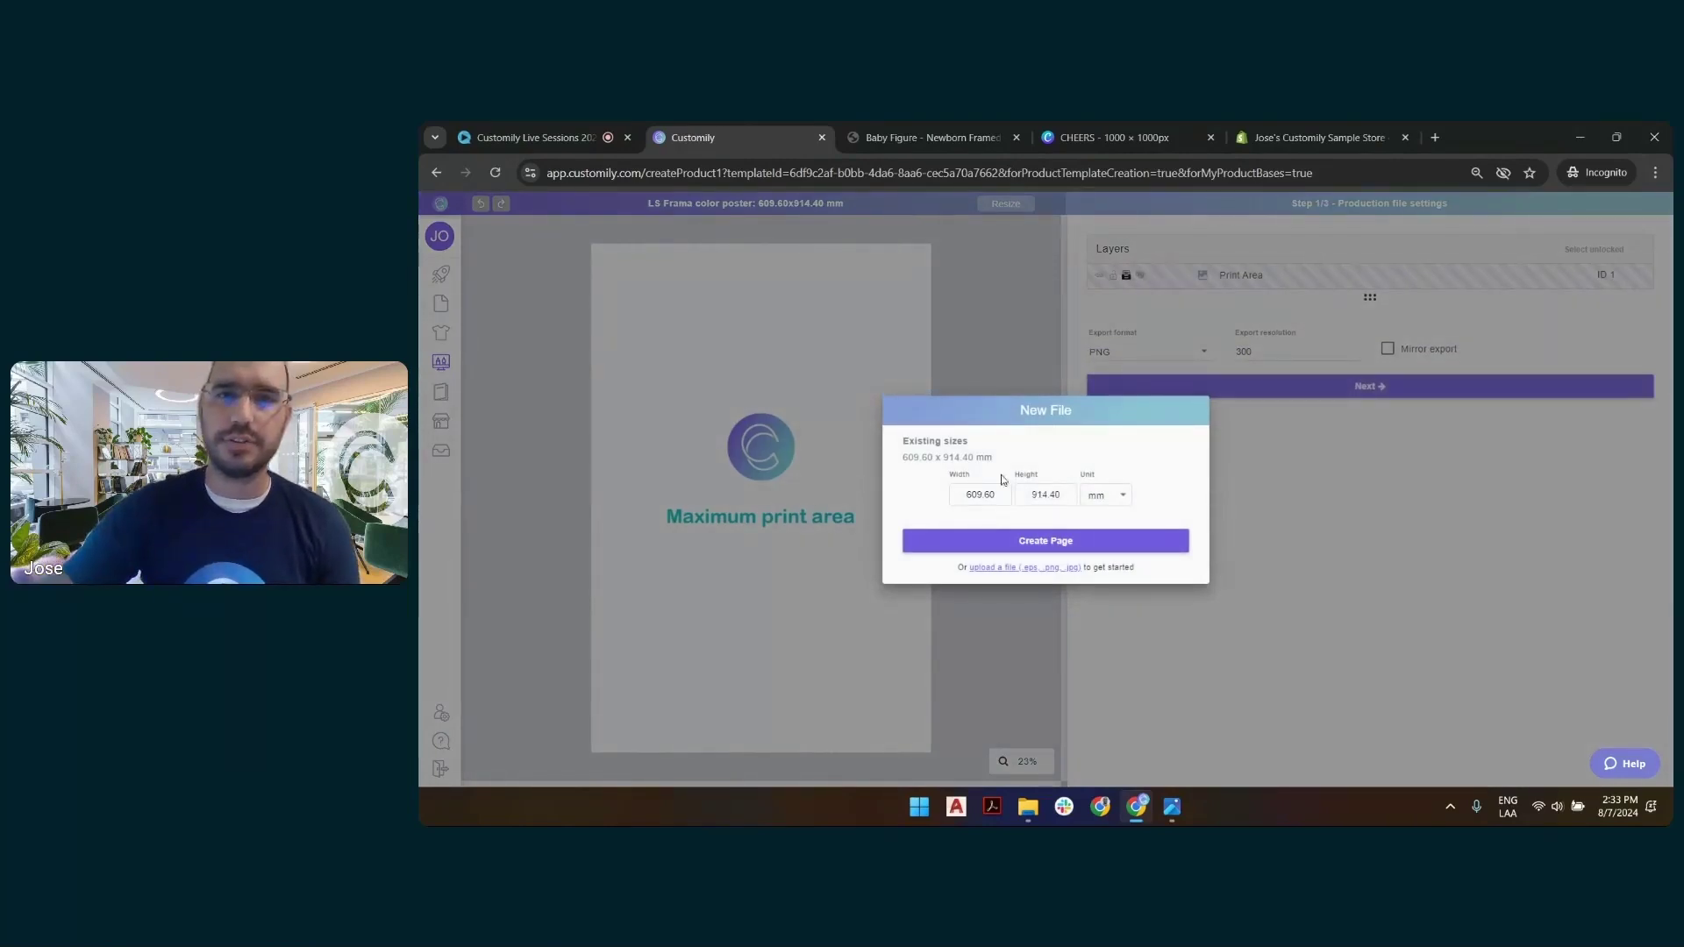
Create a 20 x 30 inch page and carry it through to Step 2/3 Preview settings.
{"action": "left_click", "coordinate": [1107, 500]}
{"action": "left_click", "coordinate": [1116, 535]}
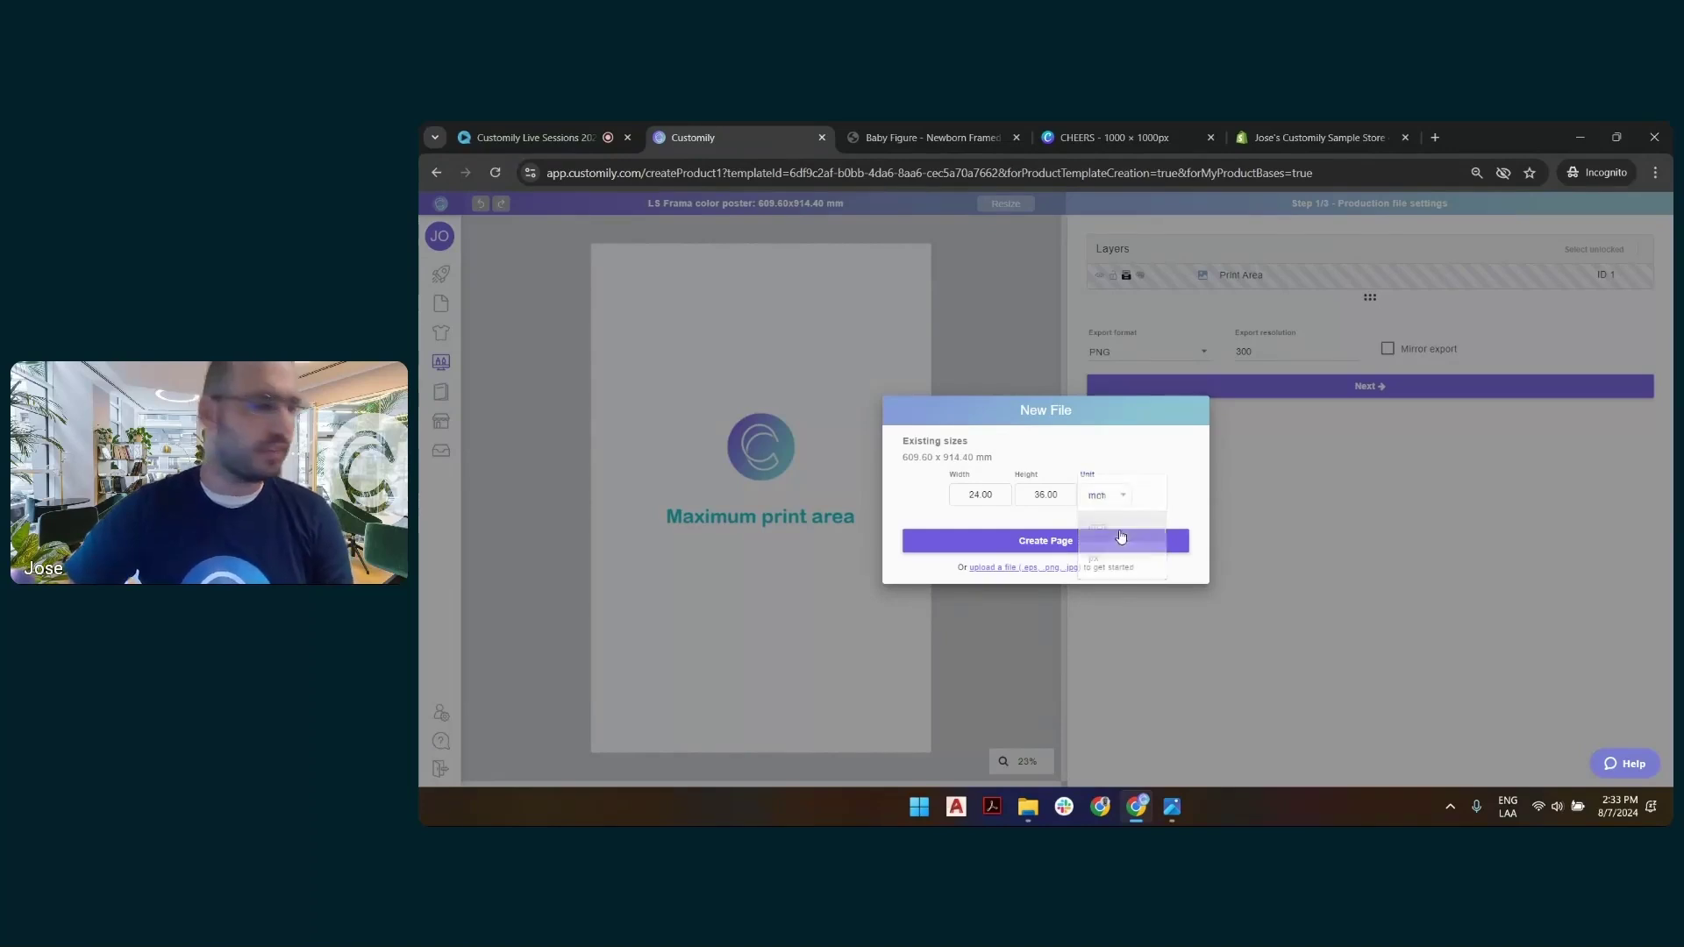
{"action": "left_click_drag", "start_coordinate": [994, 495], "coordinate": [908, 485]}
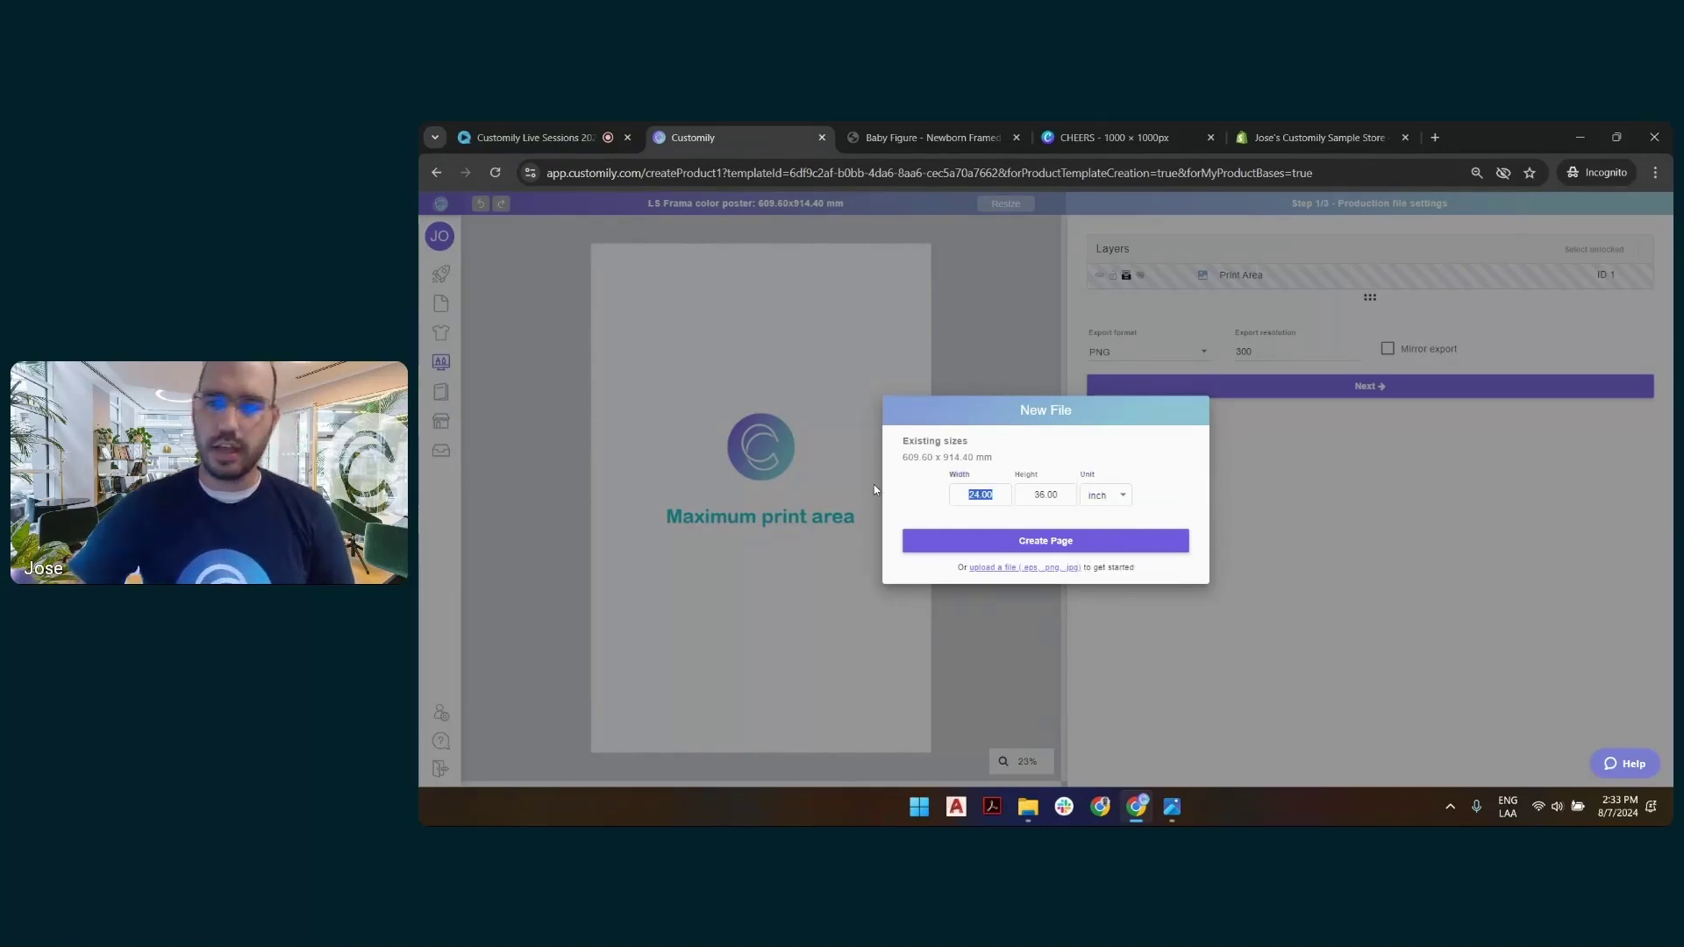
{"action": "type", "text": "20"}
{"action": "key", "text": "Tab"}
{"action": "type", "text": "30"}
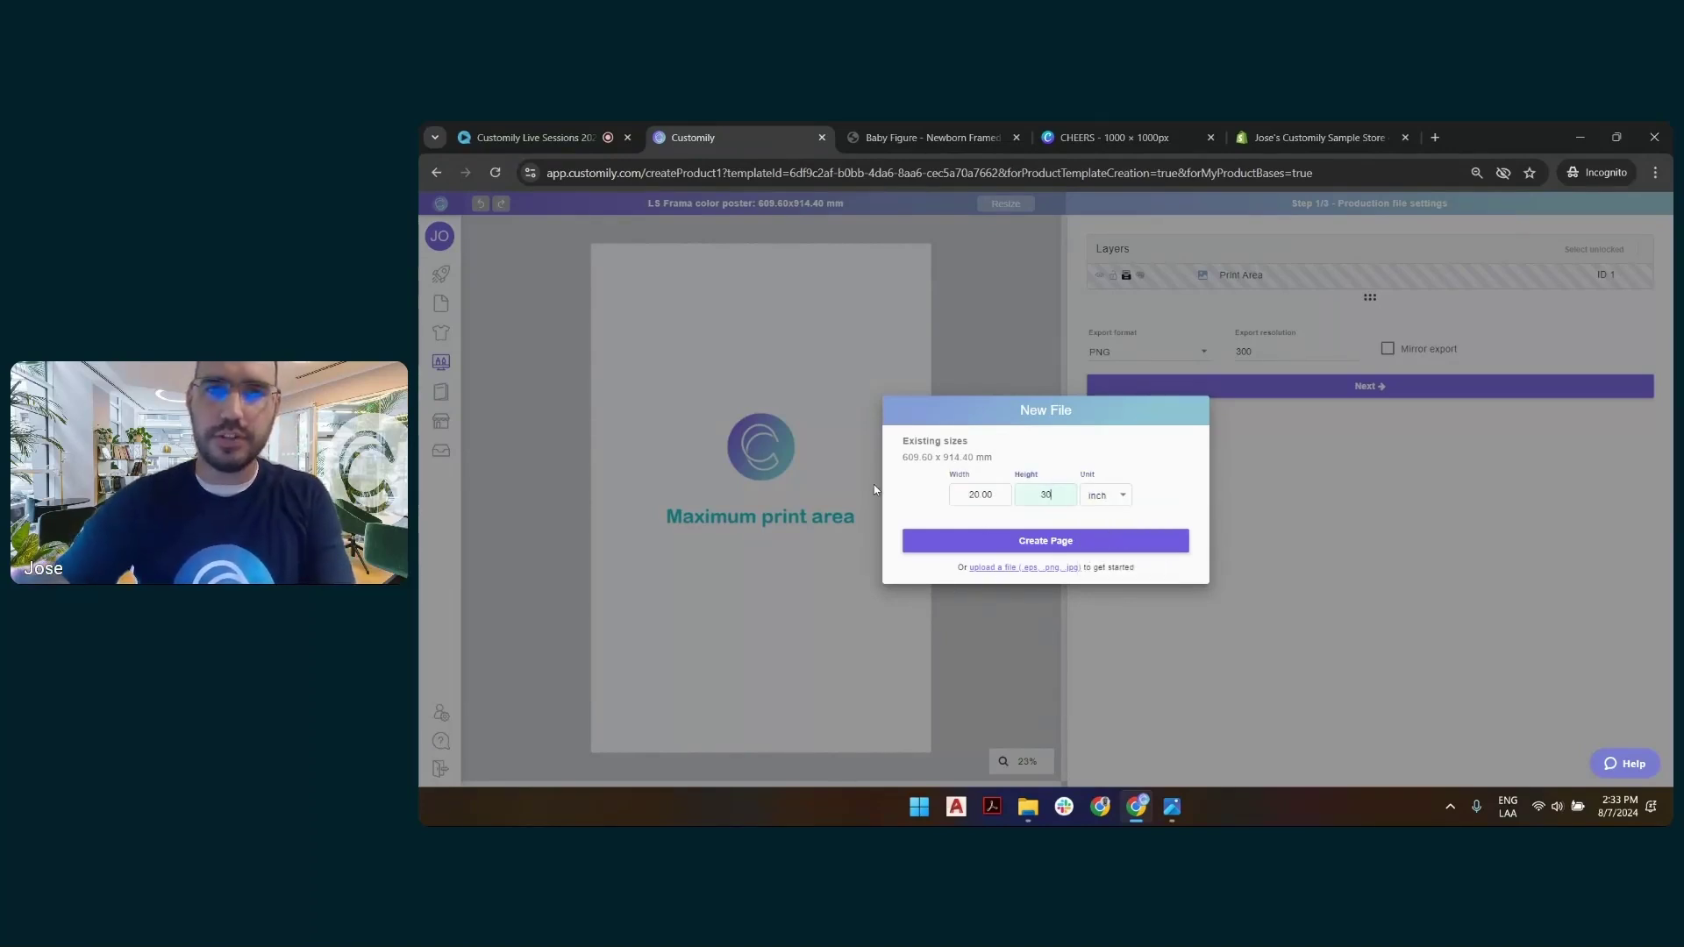
{"action": "left_click", "coordinate": [1002, 541]}
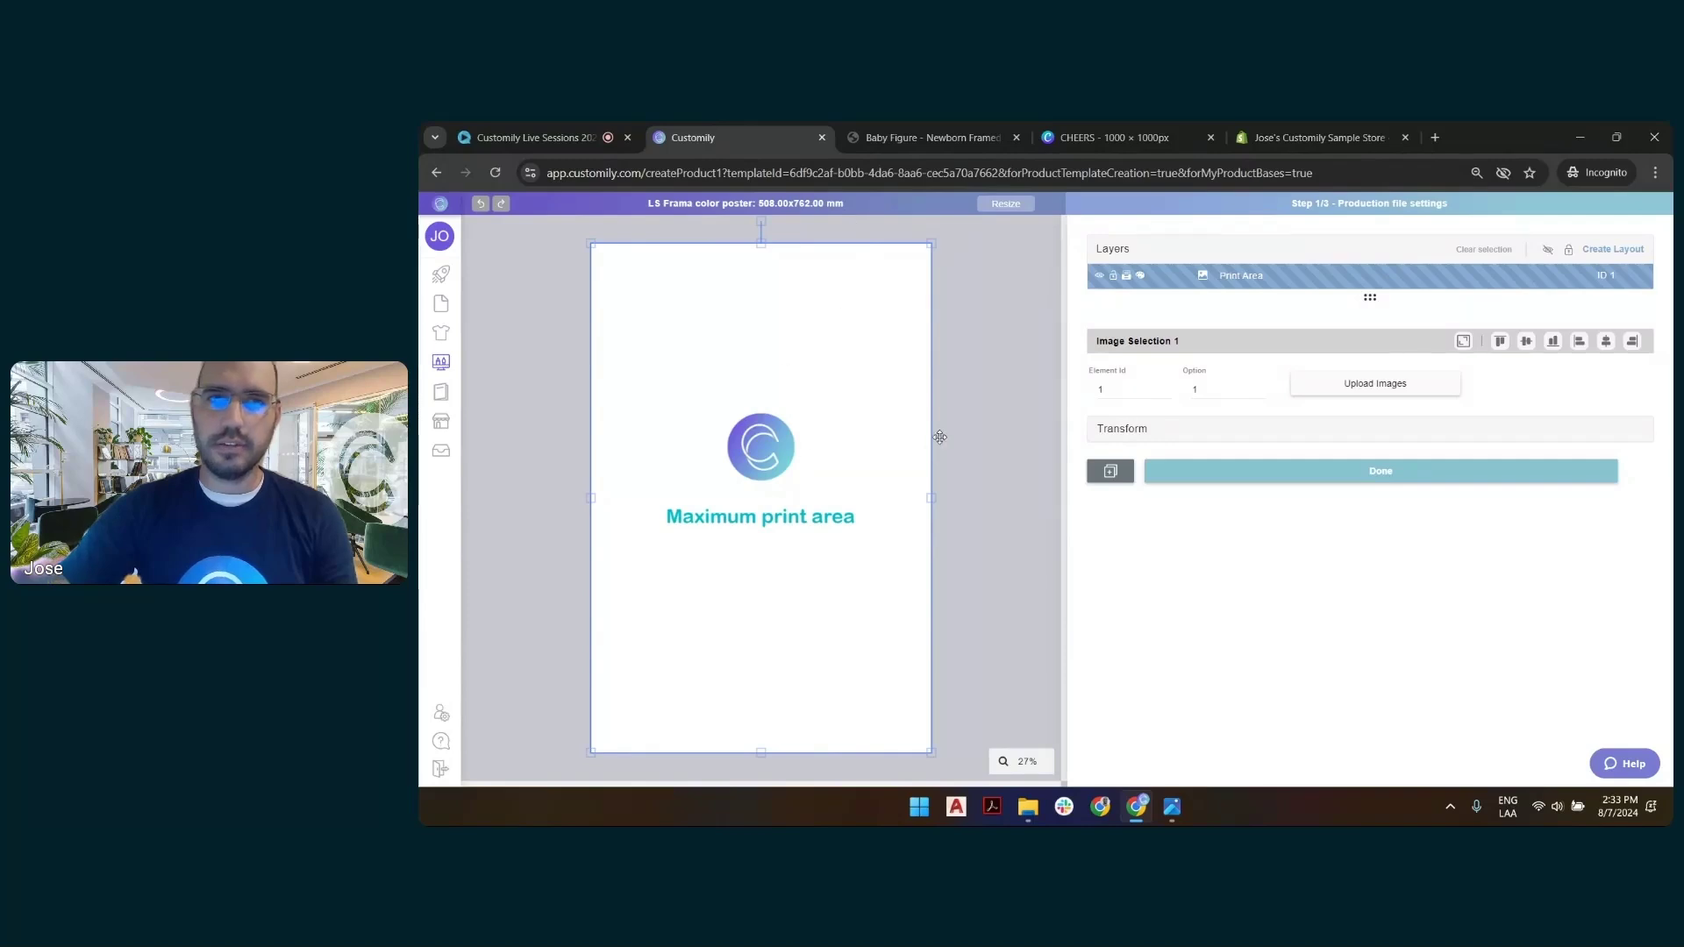
{"action": "left_click", "coordinate": [1149, 471]}
{"action": "left_click", "coordinate": [1286, 395]}
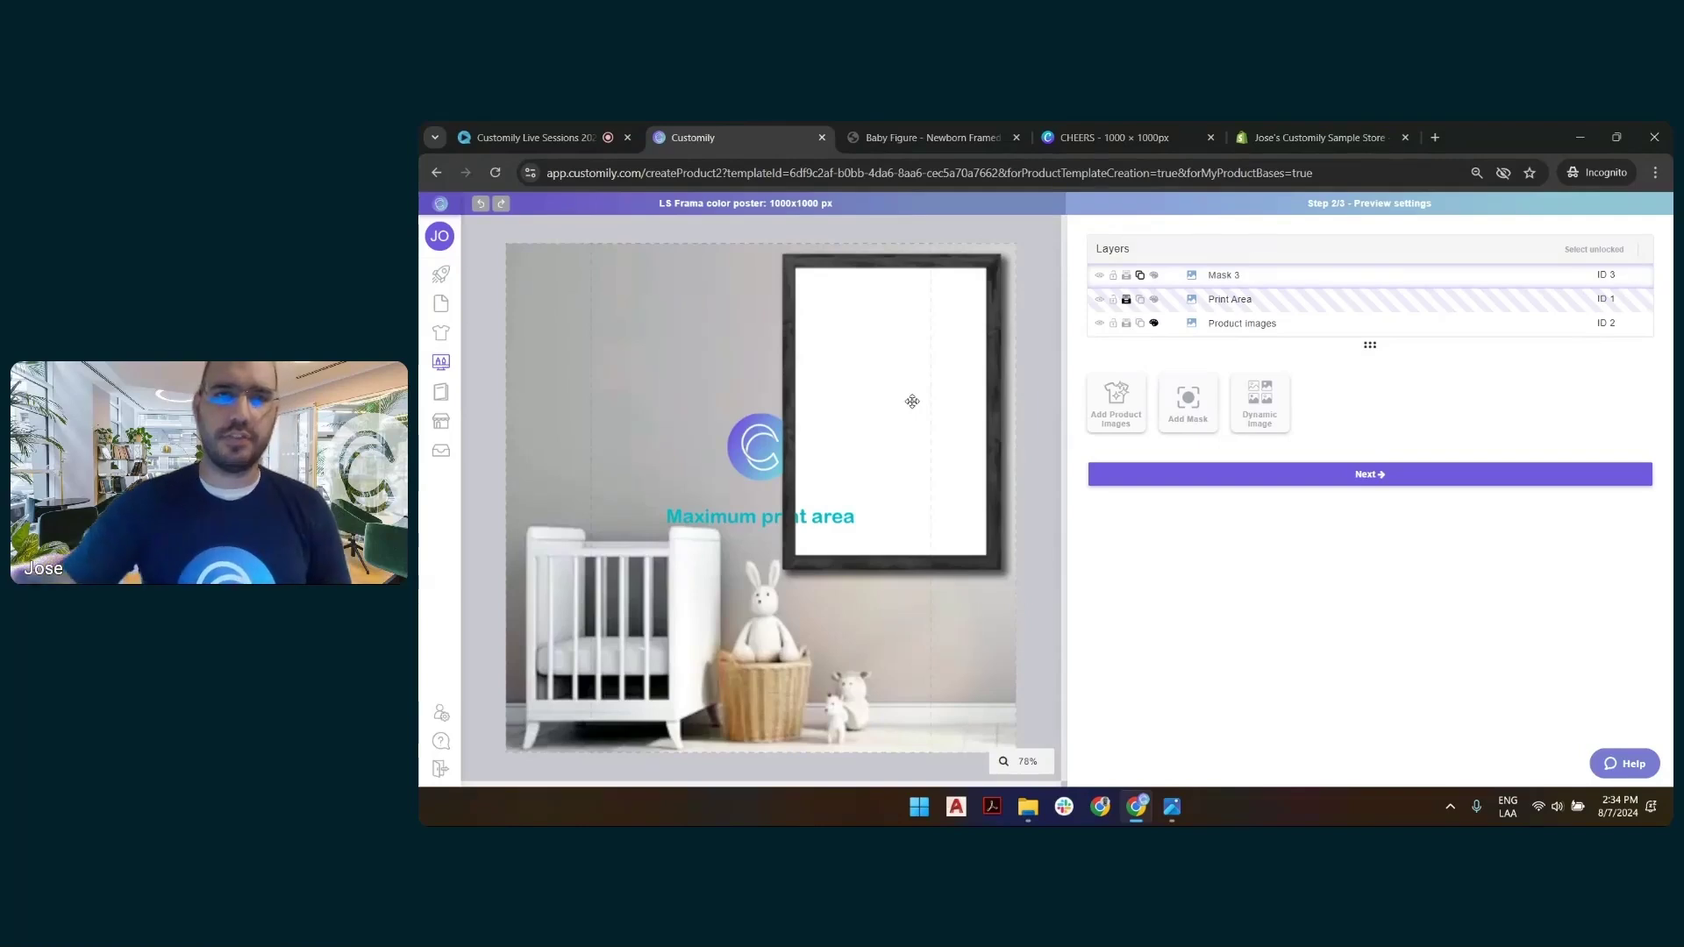
Resize the 20 x 30 print area to fill the frame's white opening, then advance to Template Review.
{"action": "left_click", "coordinate": [605, 485]}
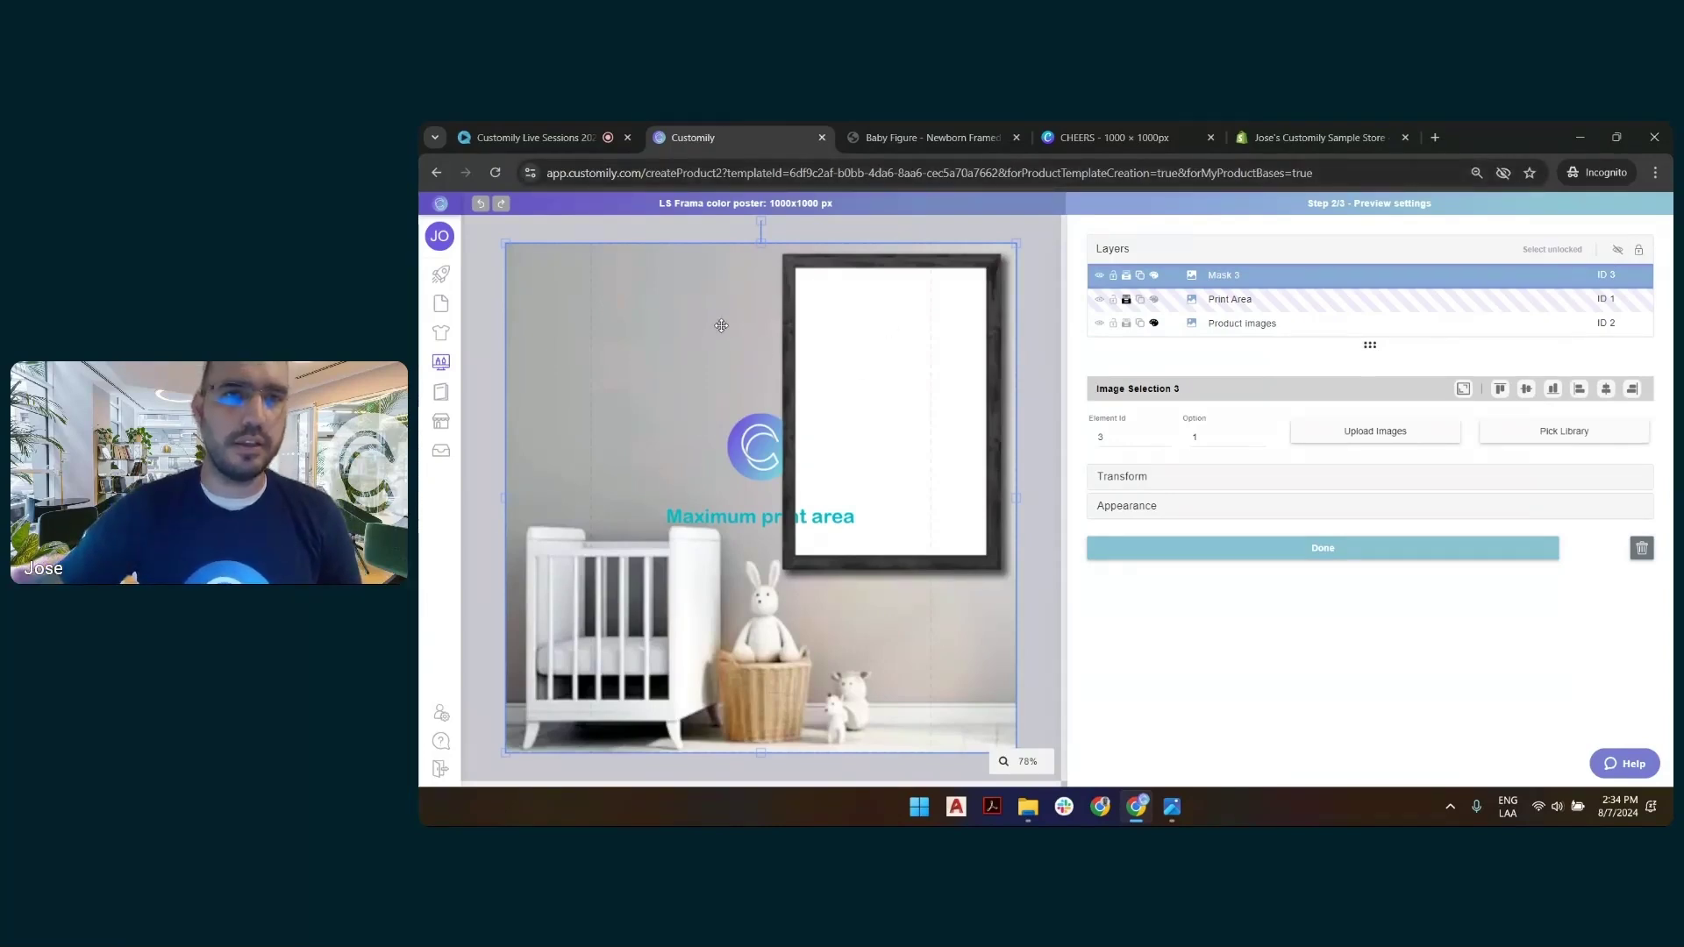
{"action": "left_click", "coordinate": [1229, 300]}
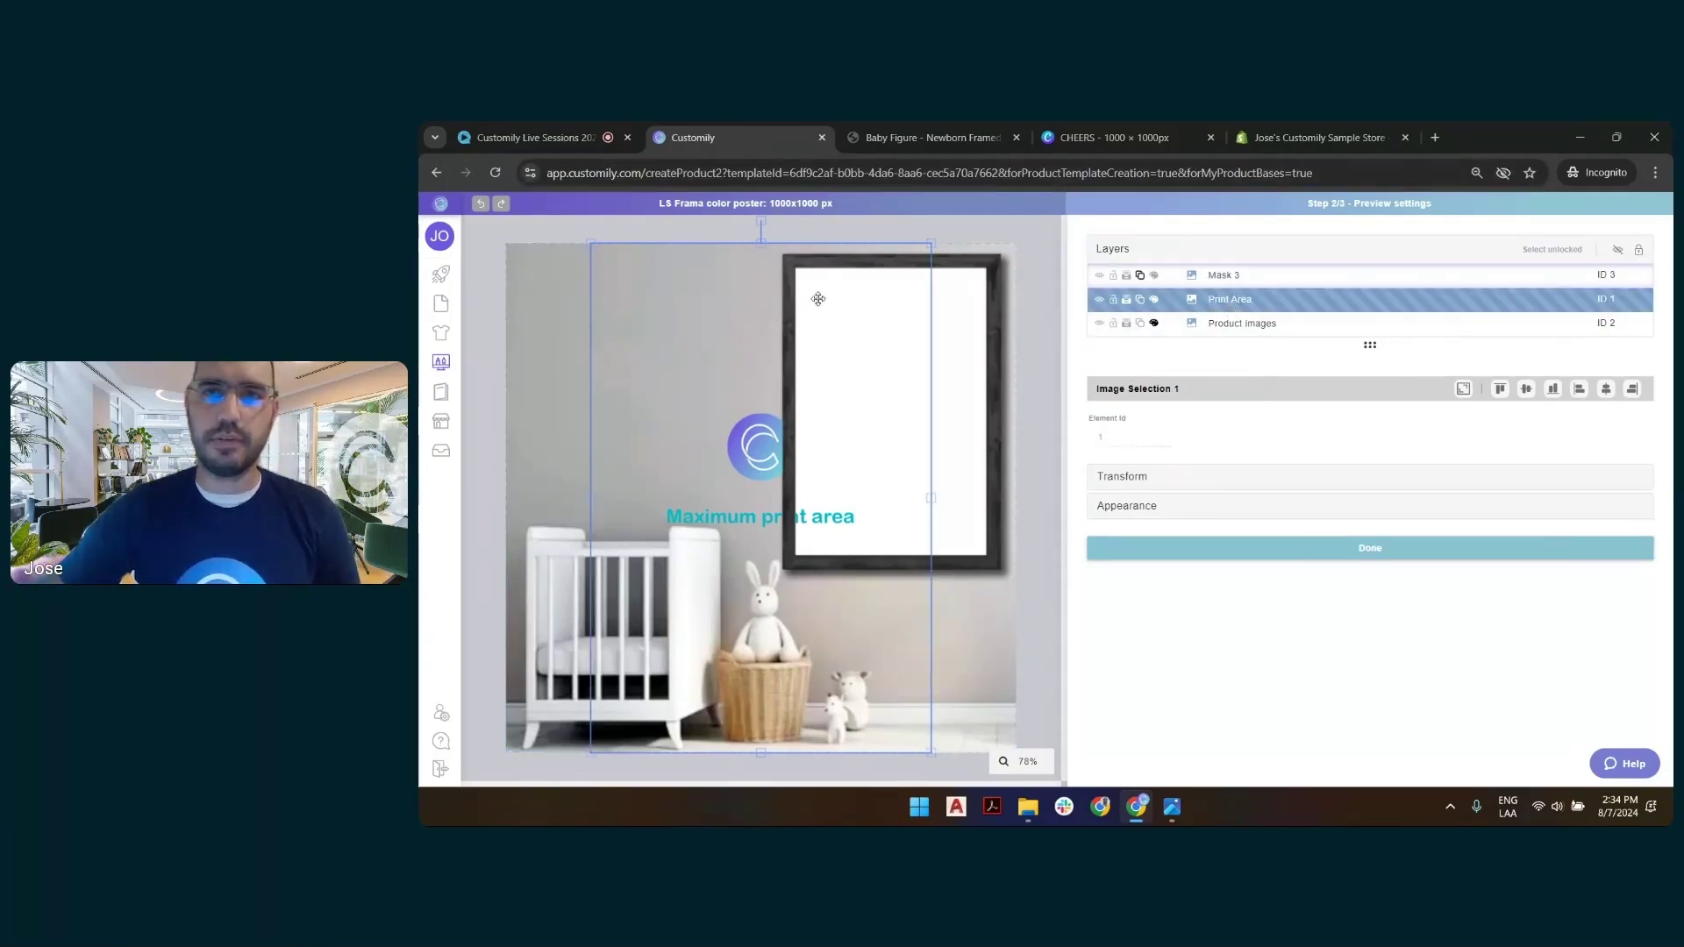
{"action": "left_click_drag", "start_coordinate": [589, 247], "coordinate": [617, 254]}
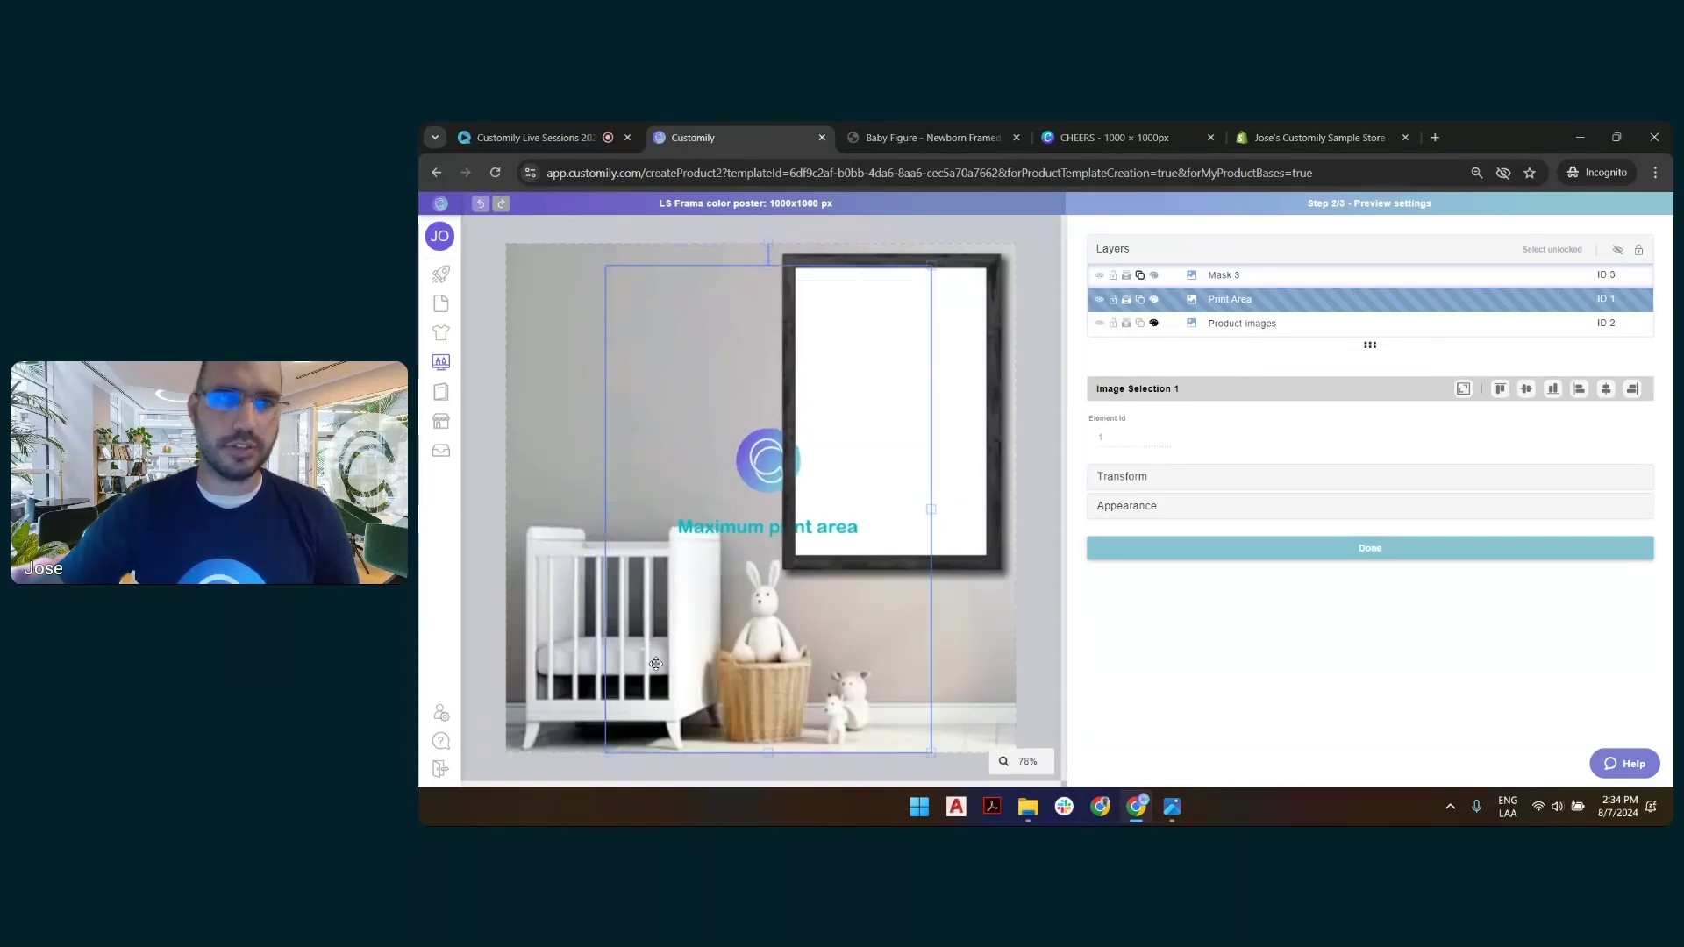
{"action": "left_click_drag", "start_coordinate": [600, 754], "coordinate": [823, 498]}
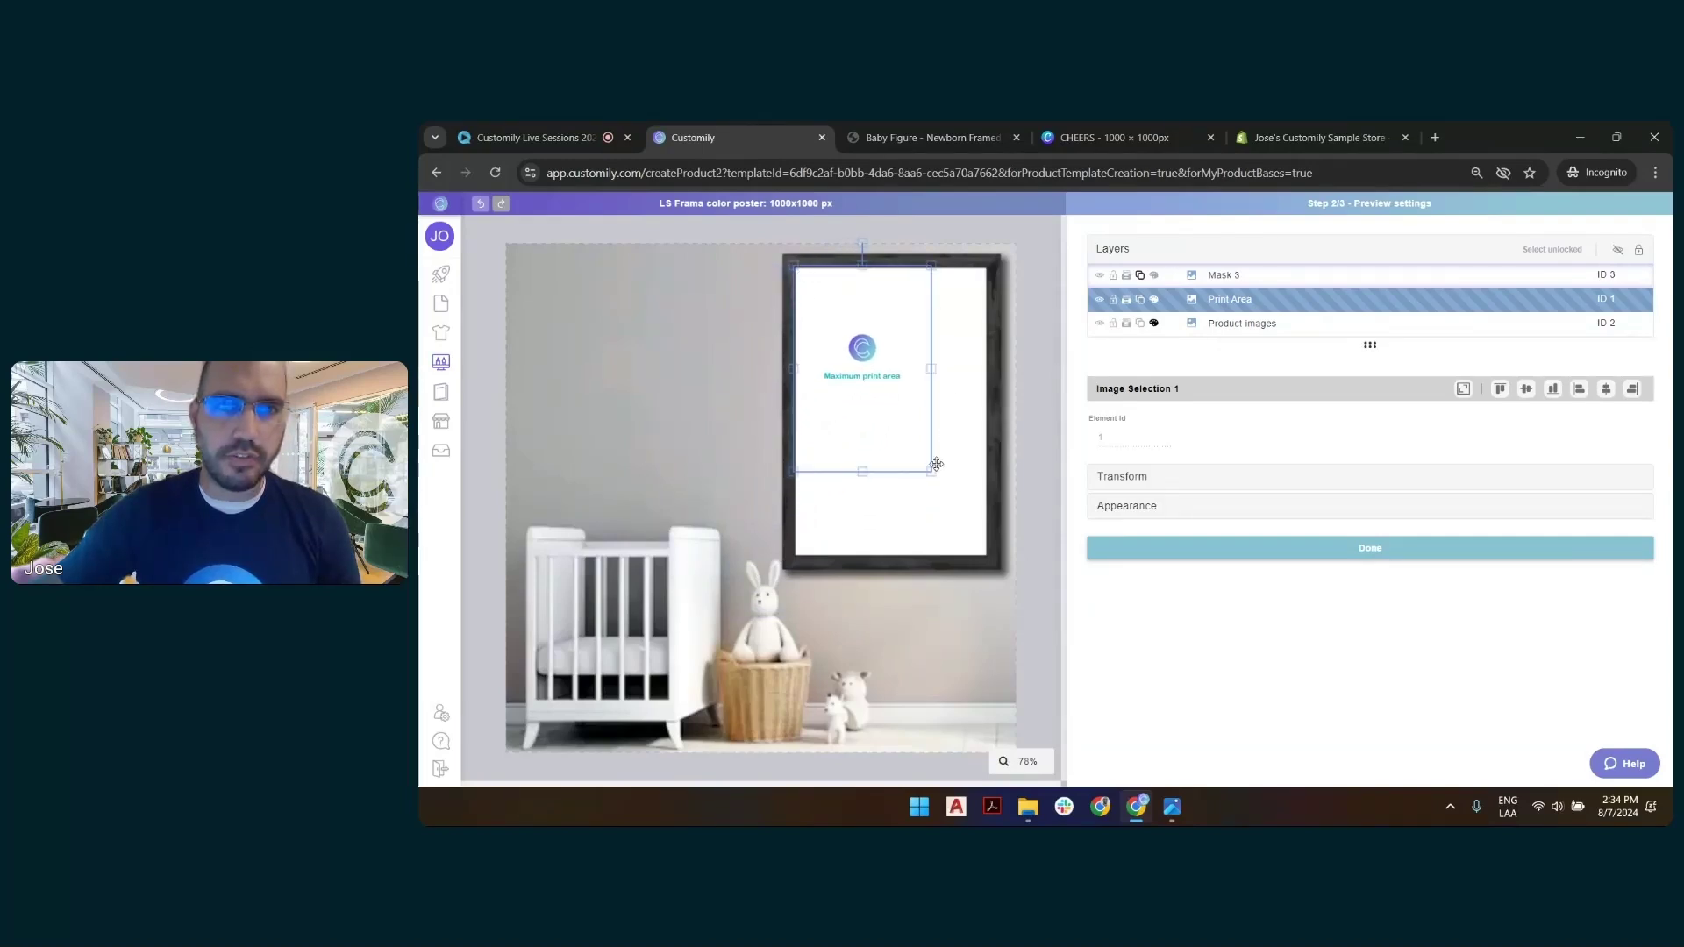
{"action": "left_click_drag", "start_coordinate": [931, 471], "coordinate": [993, 554]}
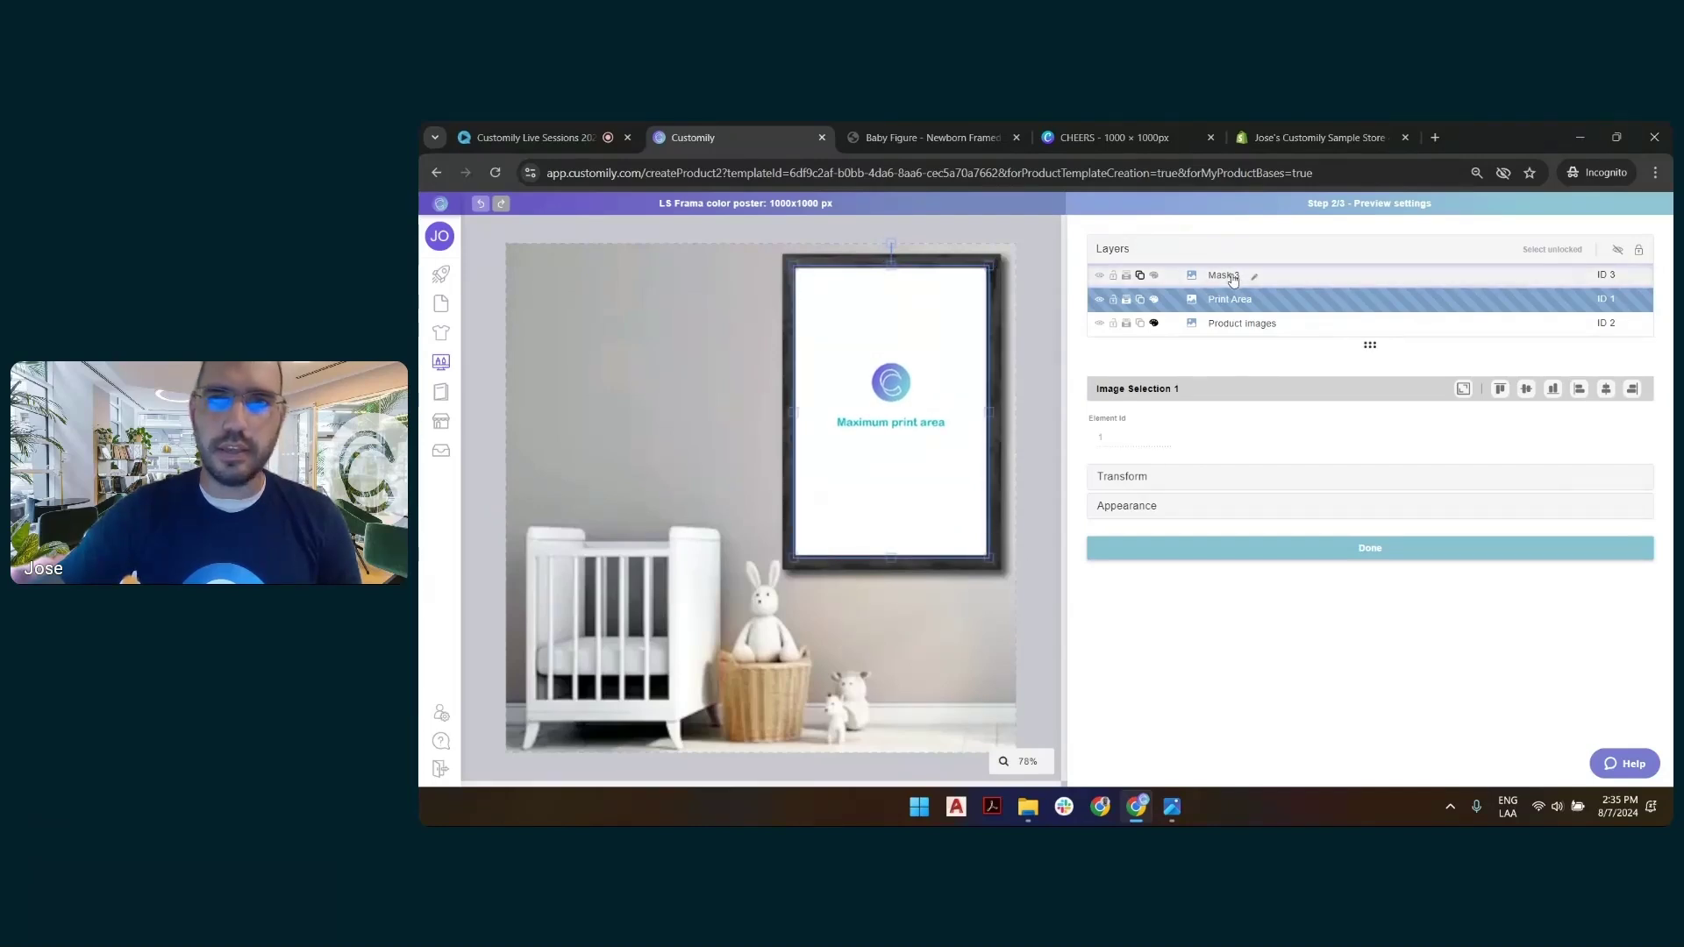
{"action": "left_click", "coordinate": [1004, 290]}
{"action": "left_click", "coordinate": [1040, 248]}
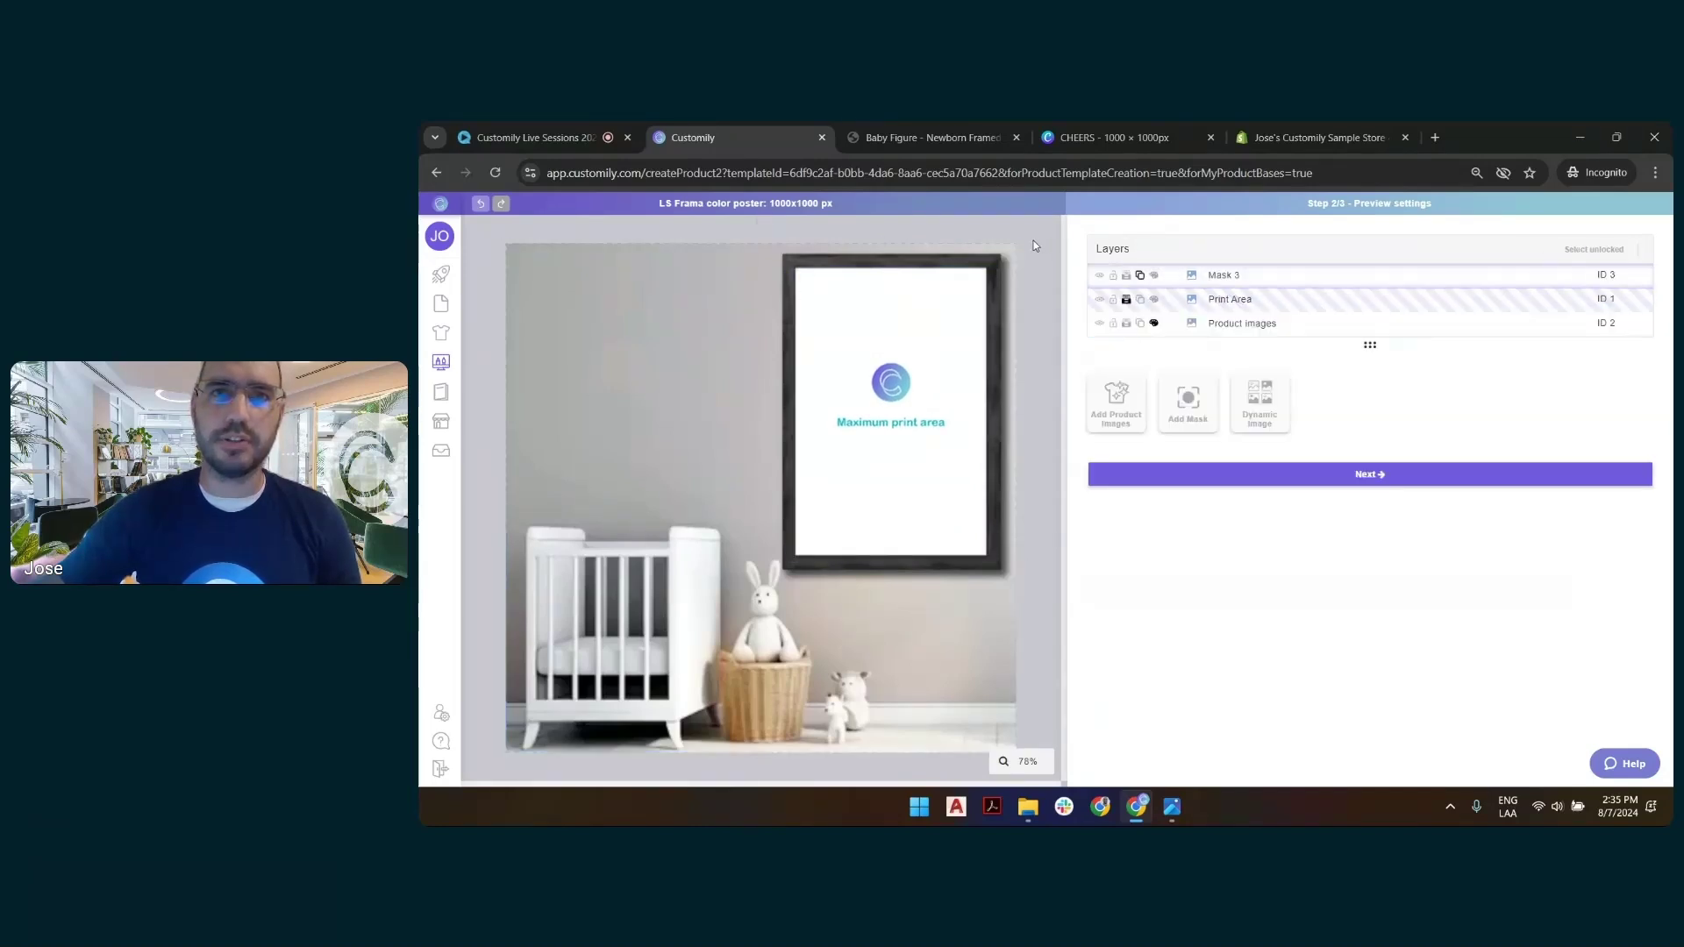
{"action": "left_click", "coordinate": [1262, 463]}
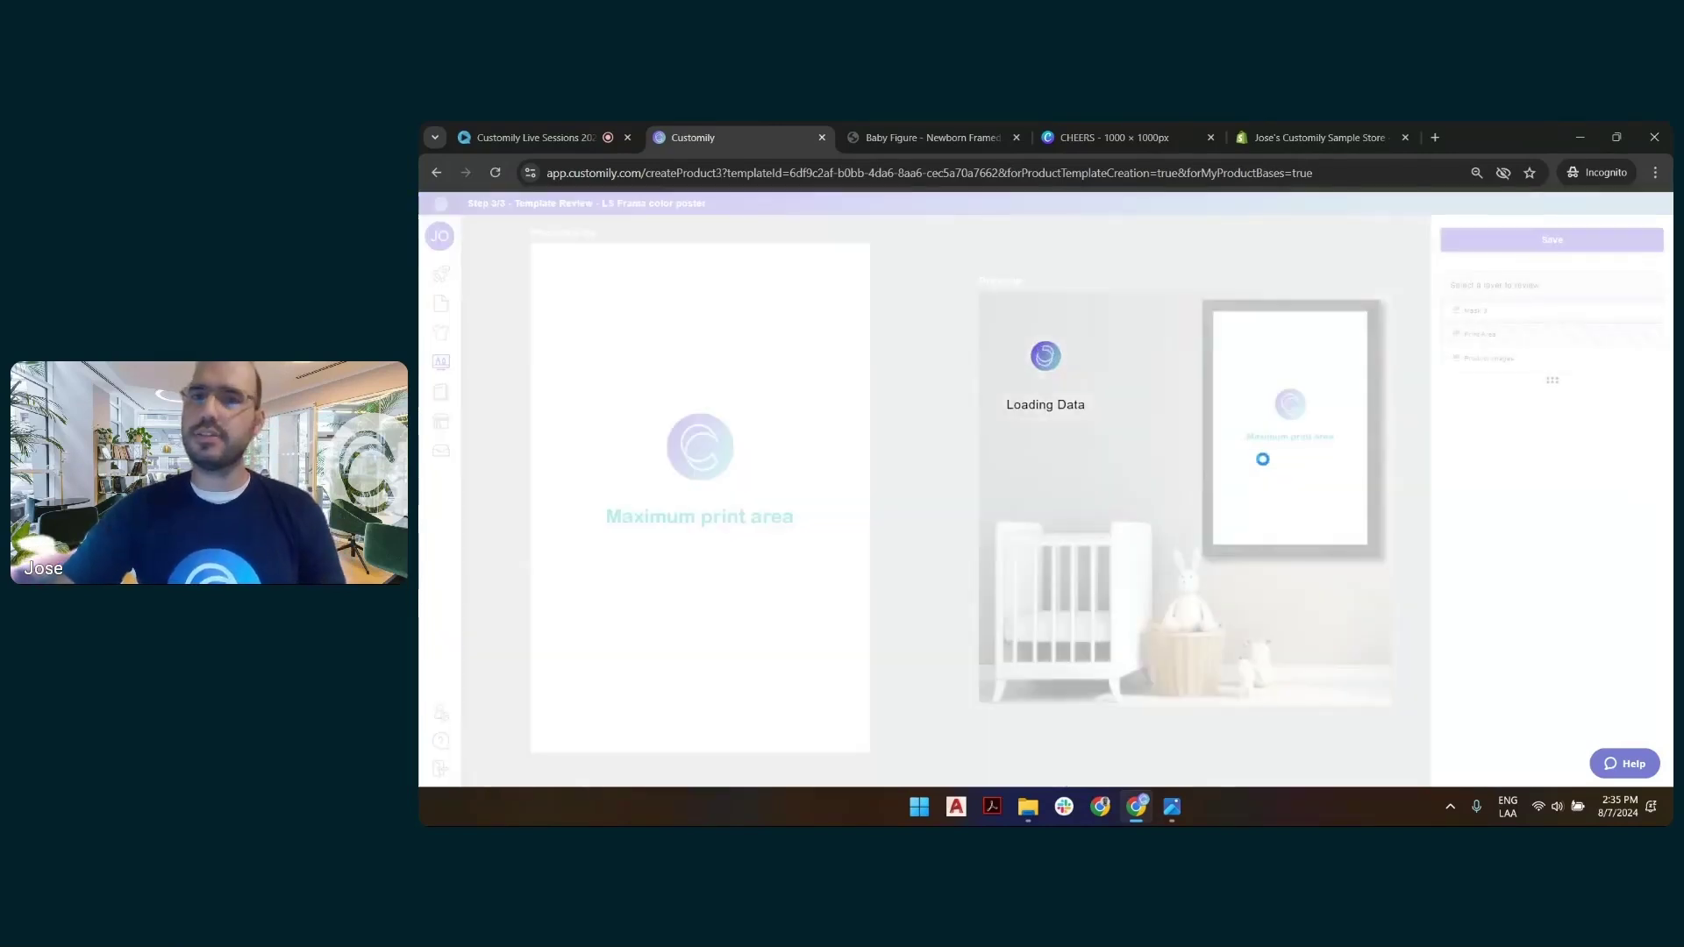
Save the template and add a third print size of 16 x 24 inches.
{"action": "left_click", "coordinate": [1501, 248]}
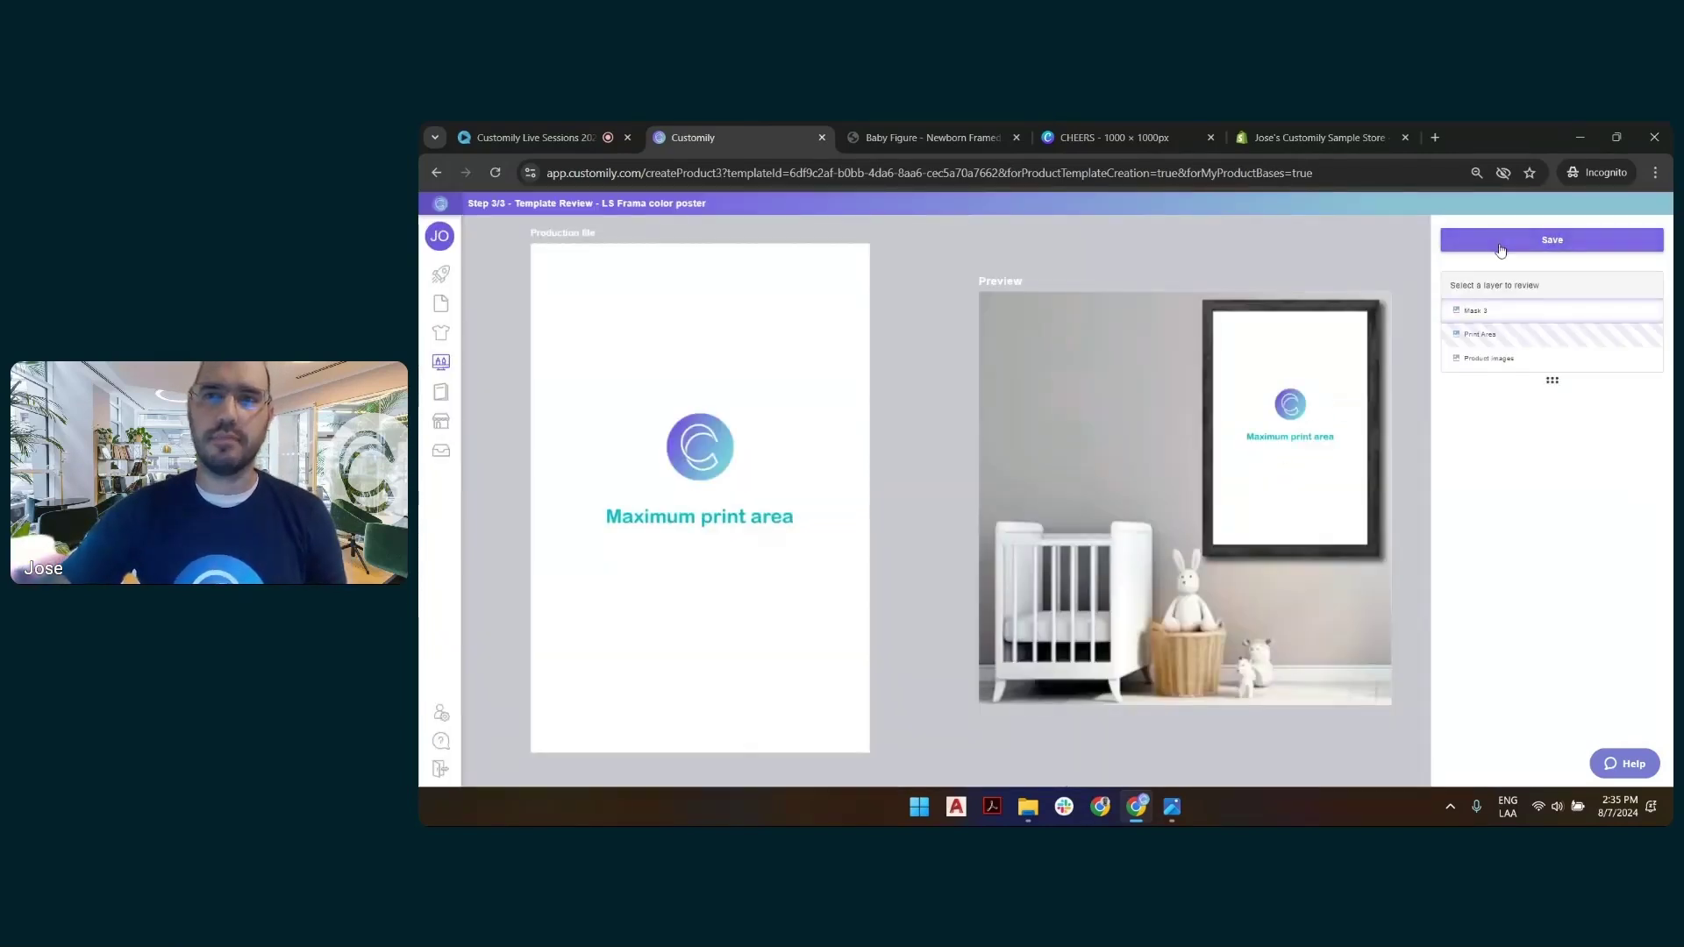
{"action": "left_click", "coordinate": [1083, 579]}
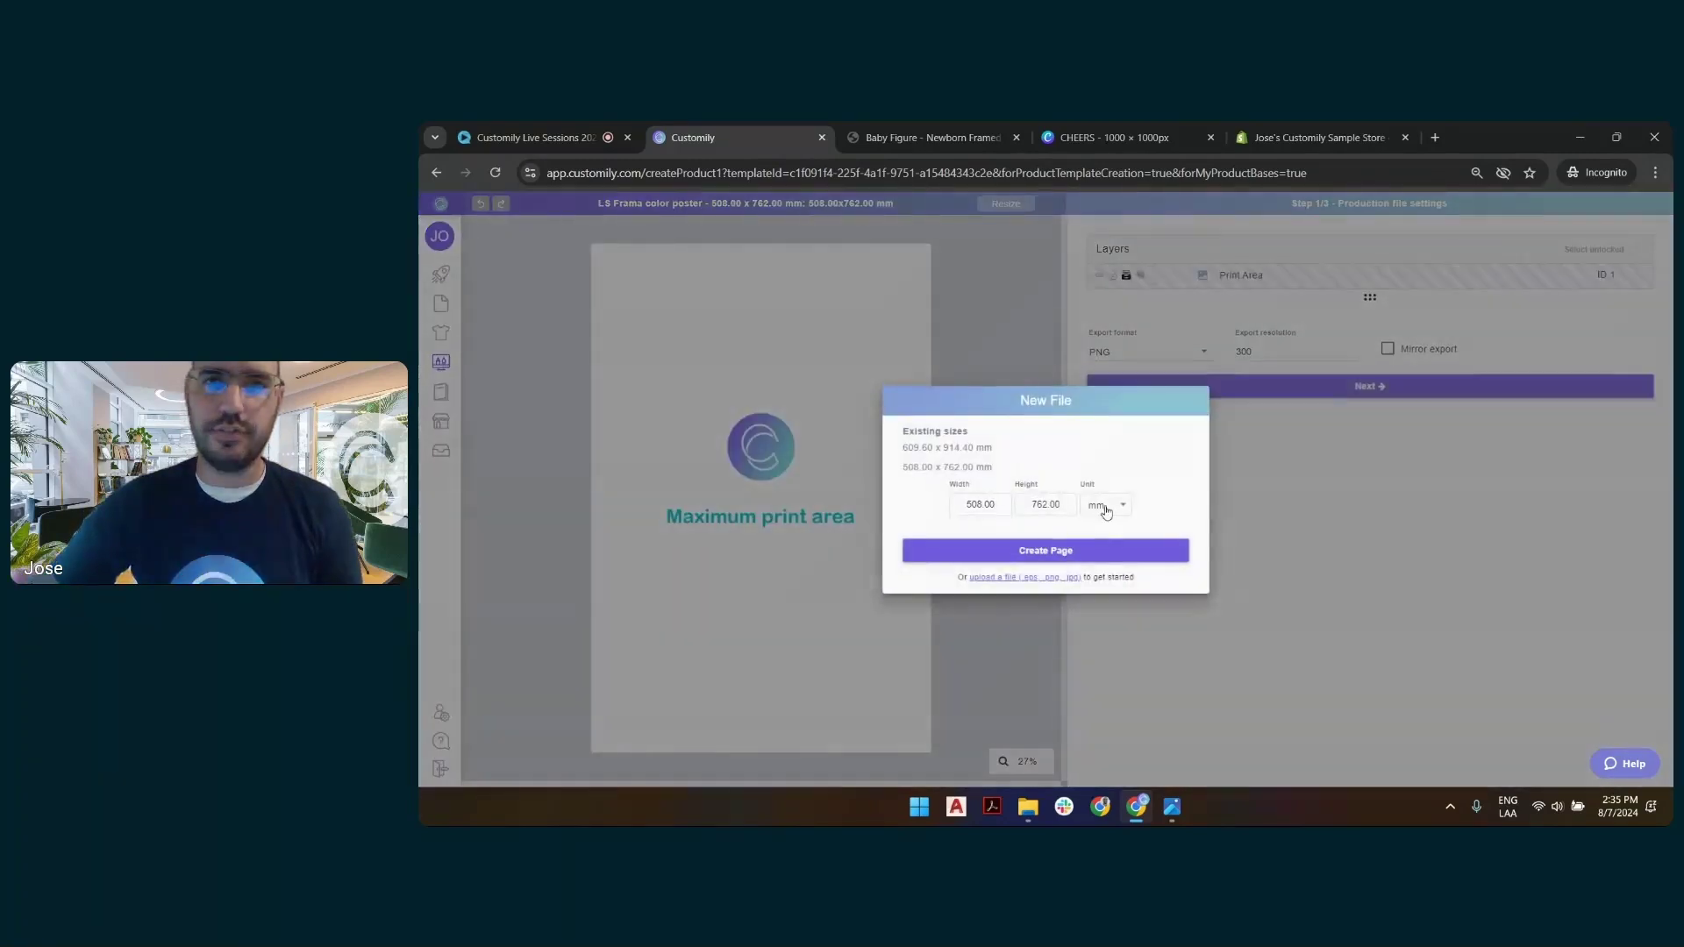
{"action": "left_click", "coordinate": [1114, 507]}
{"action": "left_click", "coordinate": [1109, 537]}
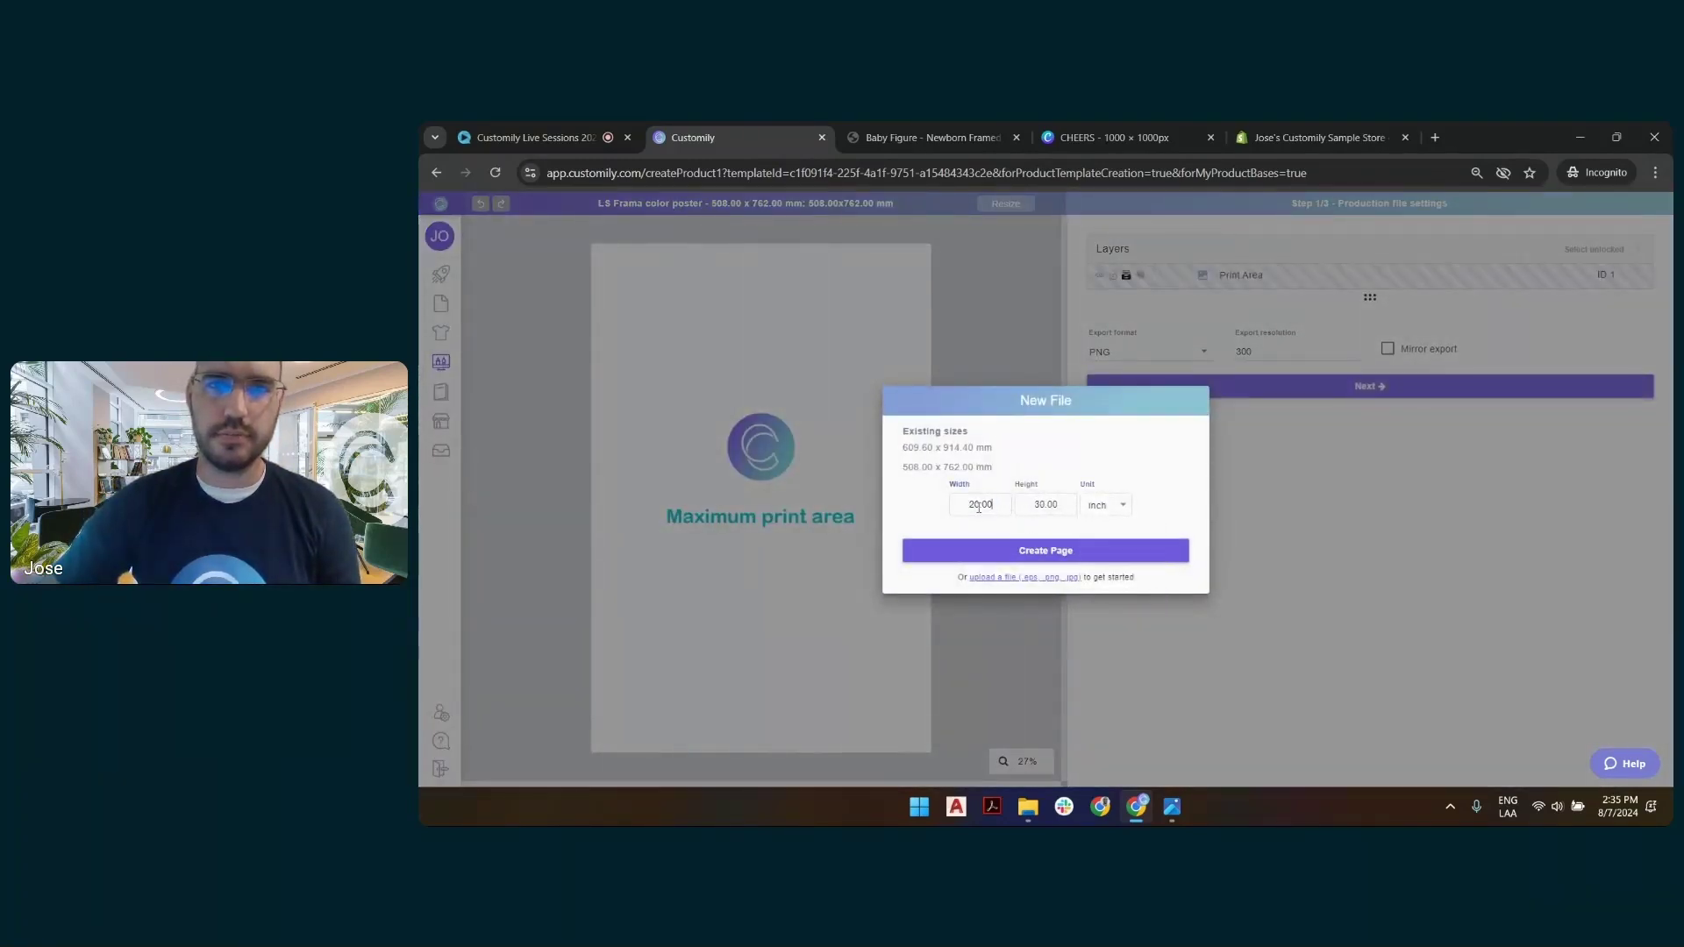
{"action": "left_click", "coordinate": [944, 504]}
{"action": "type", "text": "16"}
{"action": "key", "text": "Tab"}
{"action": "type", "text": "24"}
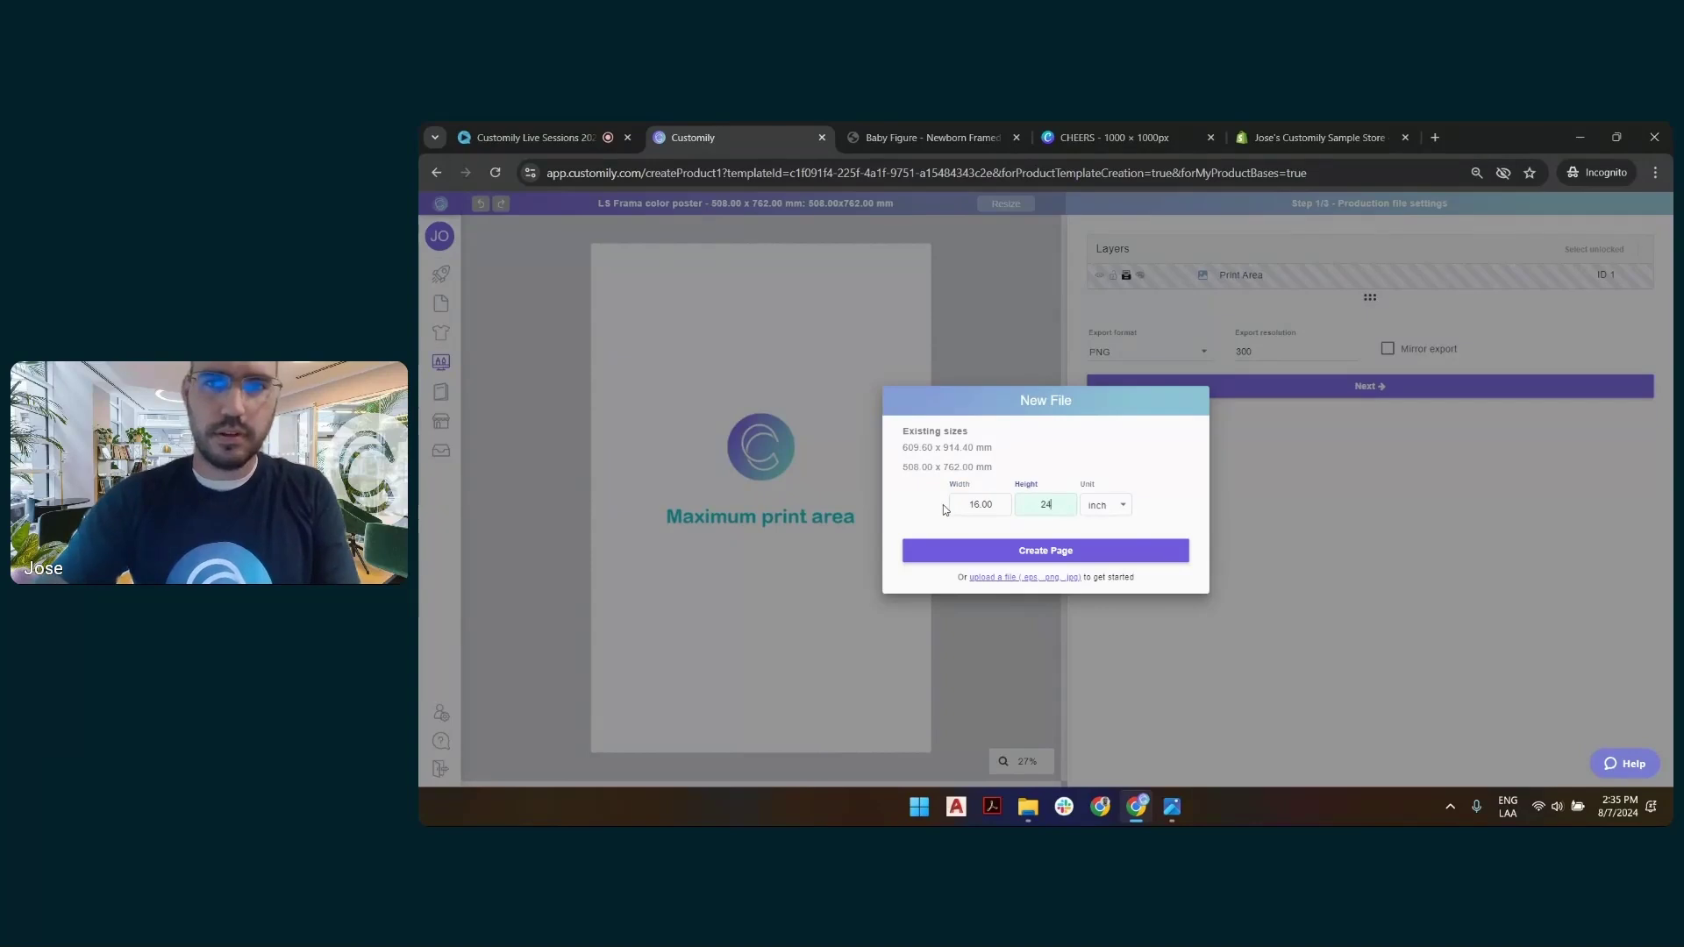
{"action": "left_click", "coordinate": [1033, 551]}
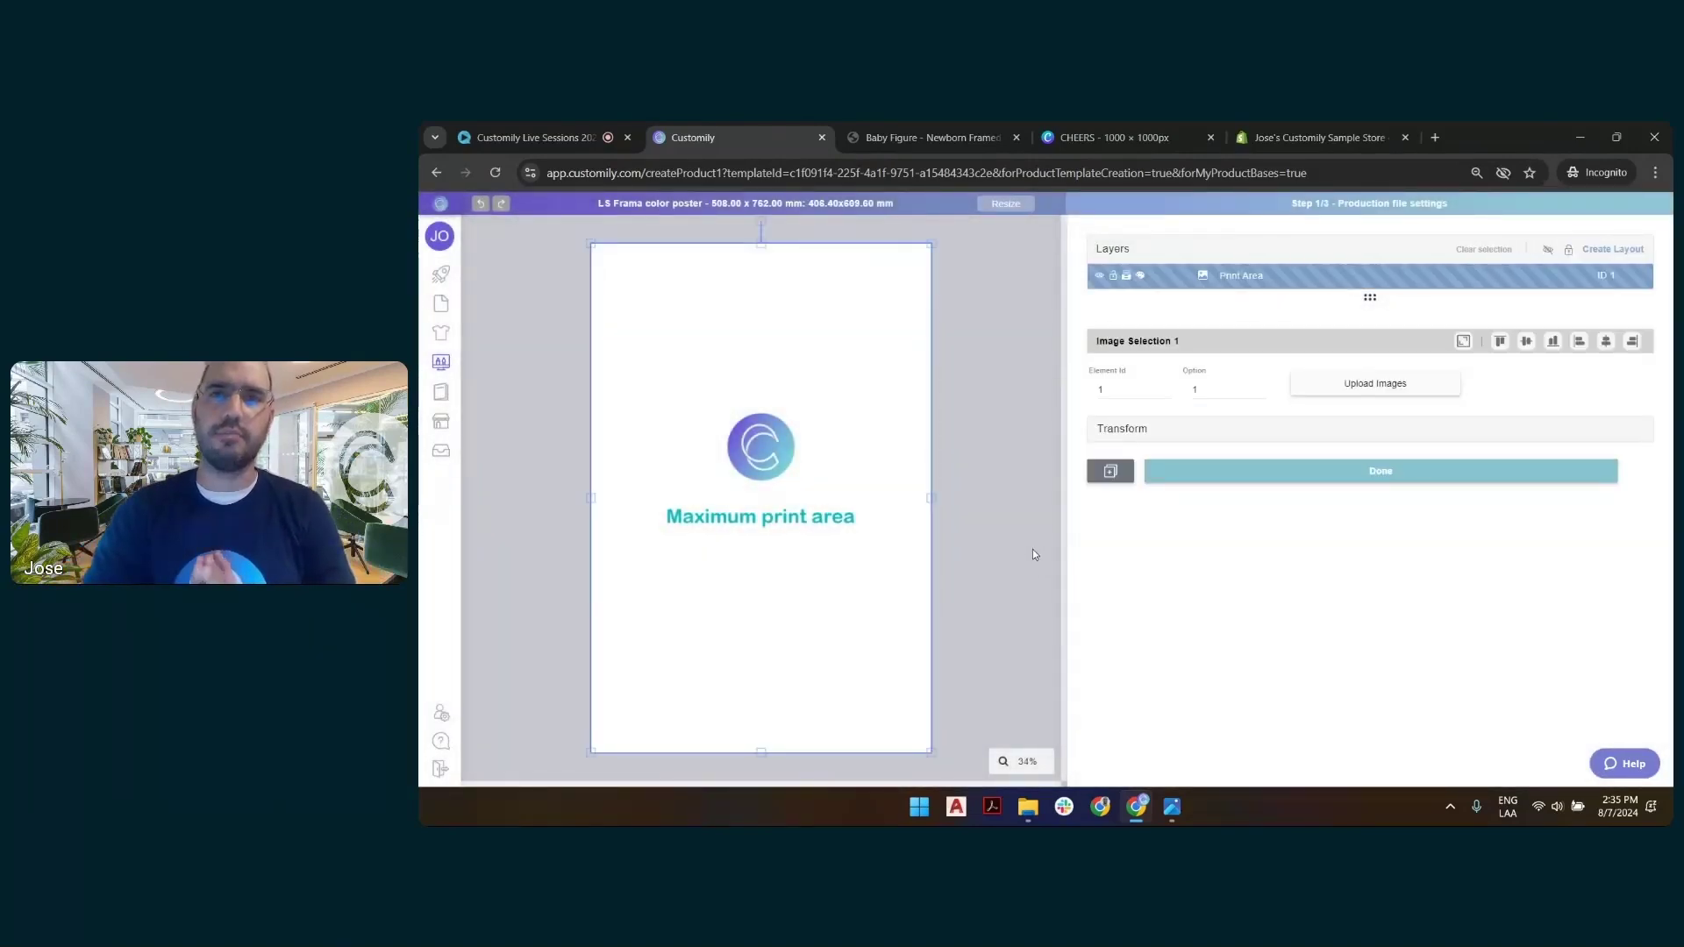
Finish the 16 x 24 image selection and advance to Step 2/3 Preview settings.
{"action": "left_click", "coordinate": [1231, 485]}
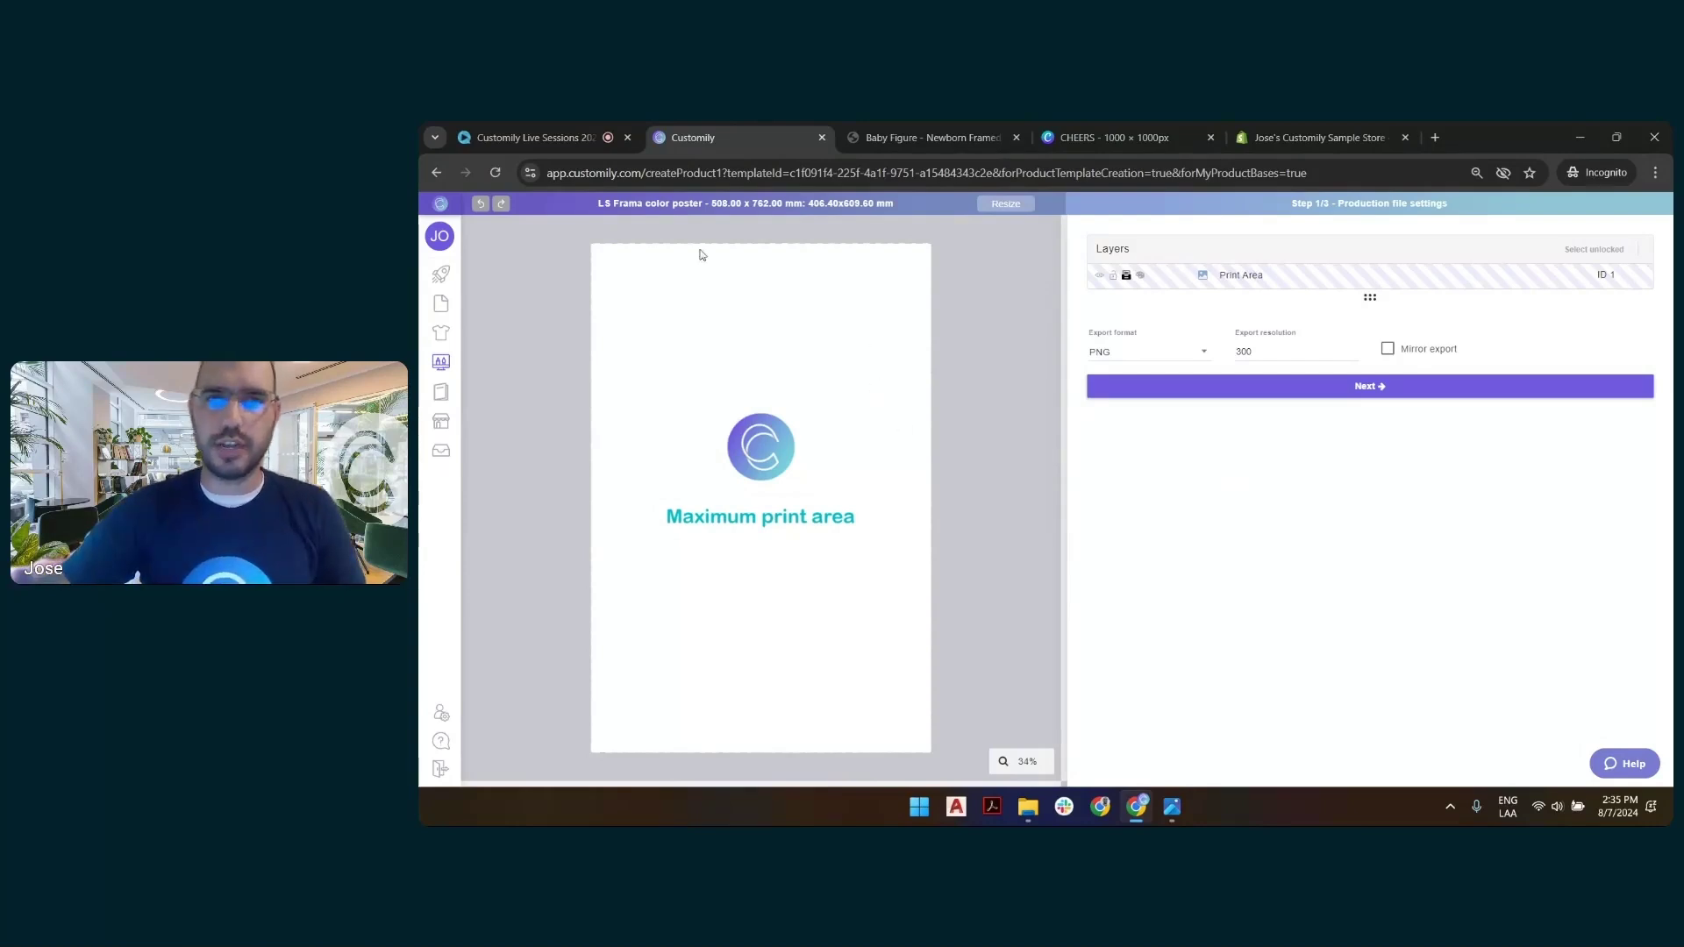
{"action": "left_click", "coordinate": [1212, 386]}
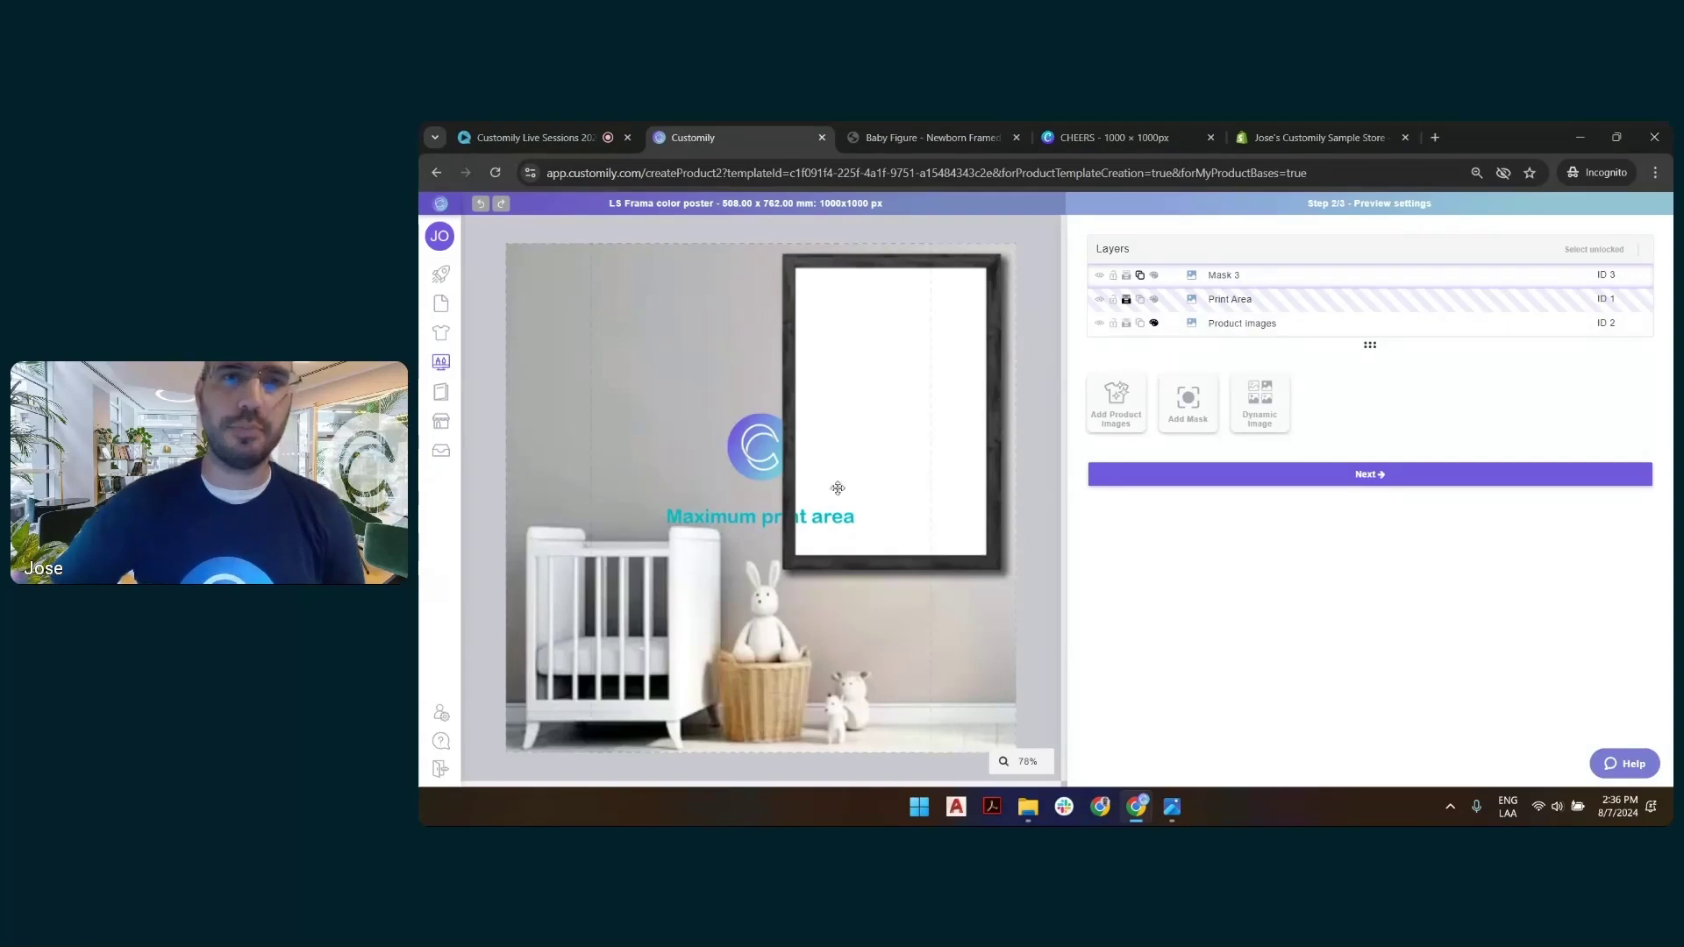
Drag the 16 x 24 Print Area's corners so it fills the frame's white interior.
{"action": "left_click", "coordinate": [750, 436]}
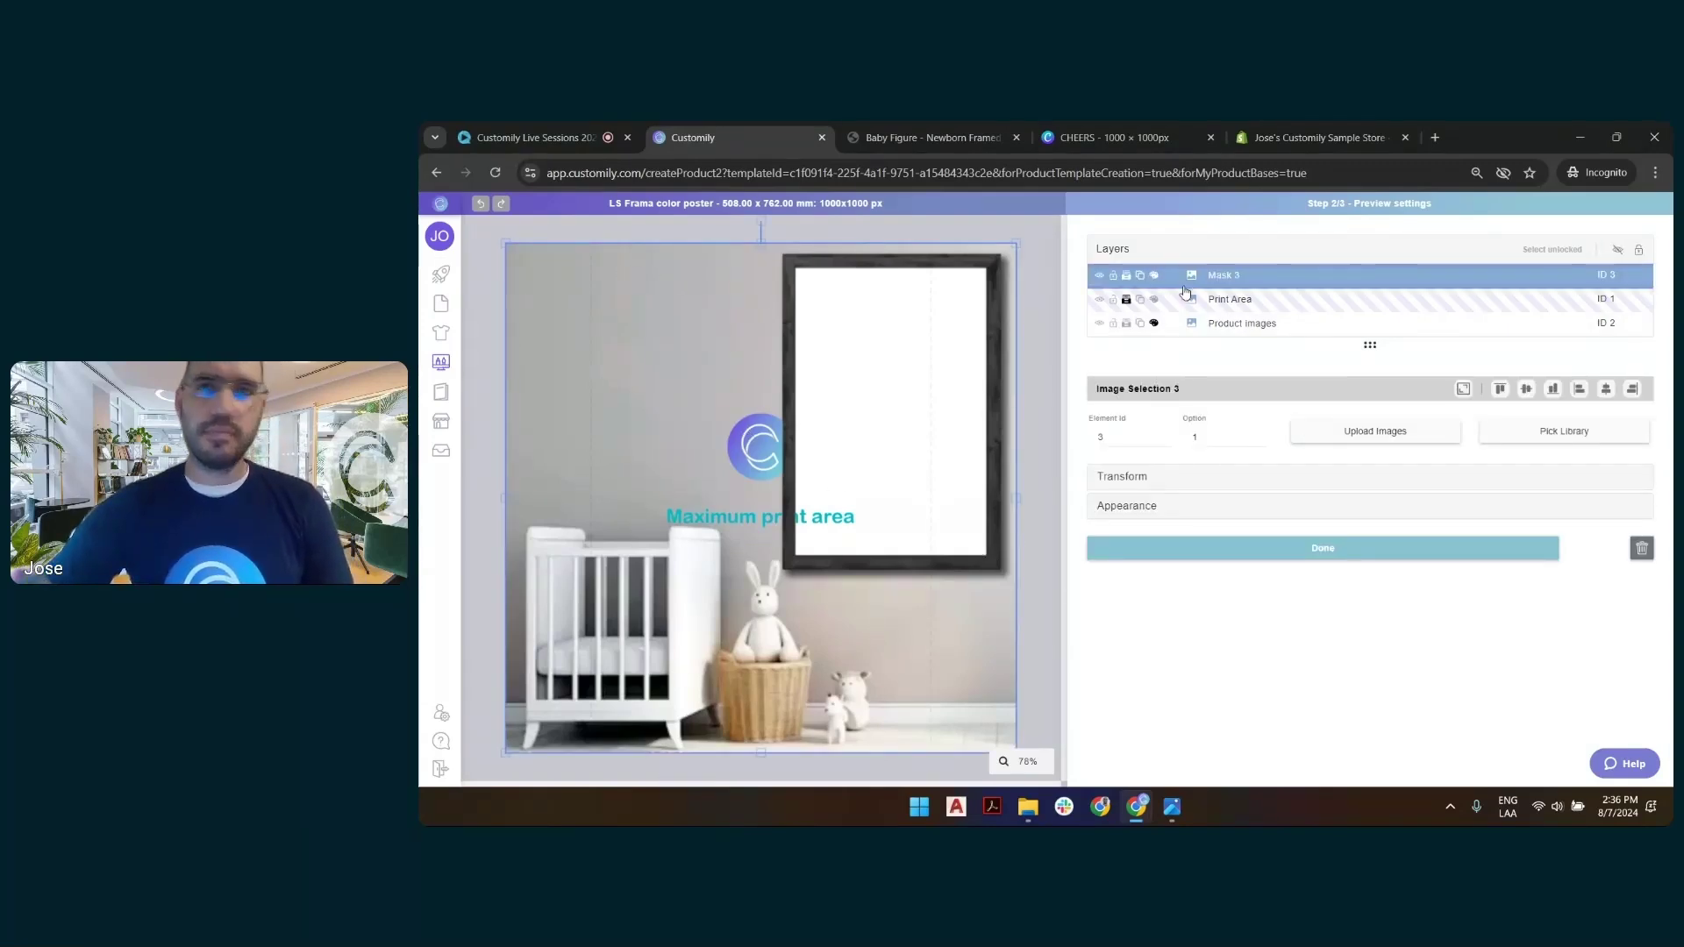
{"action": "left_click", "coordinate": [1233, 301]}
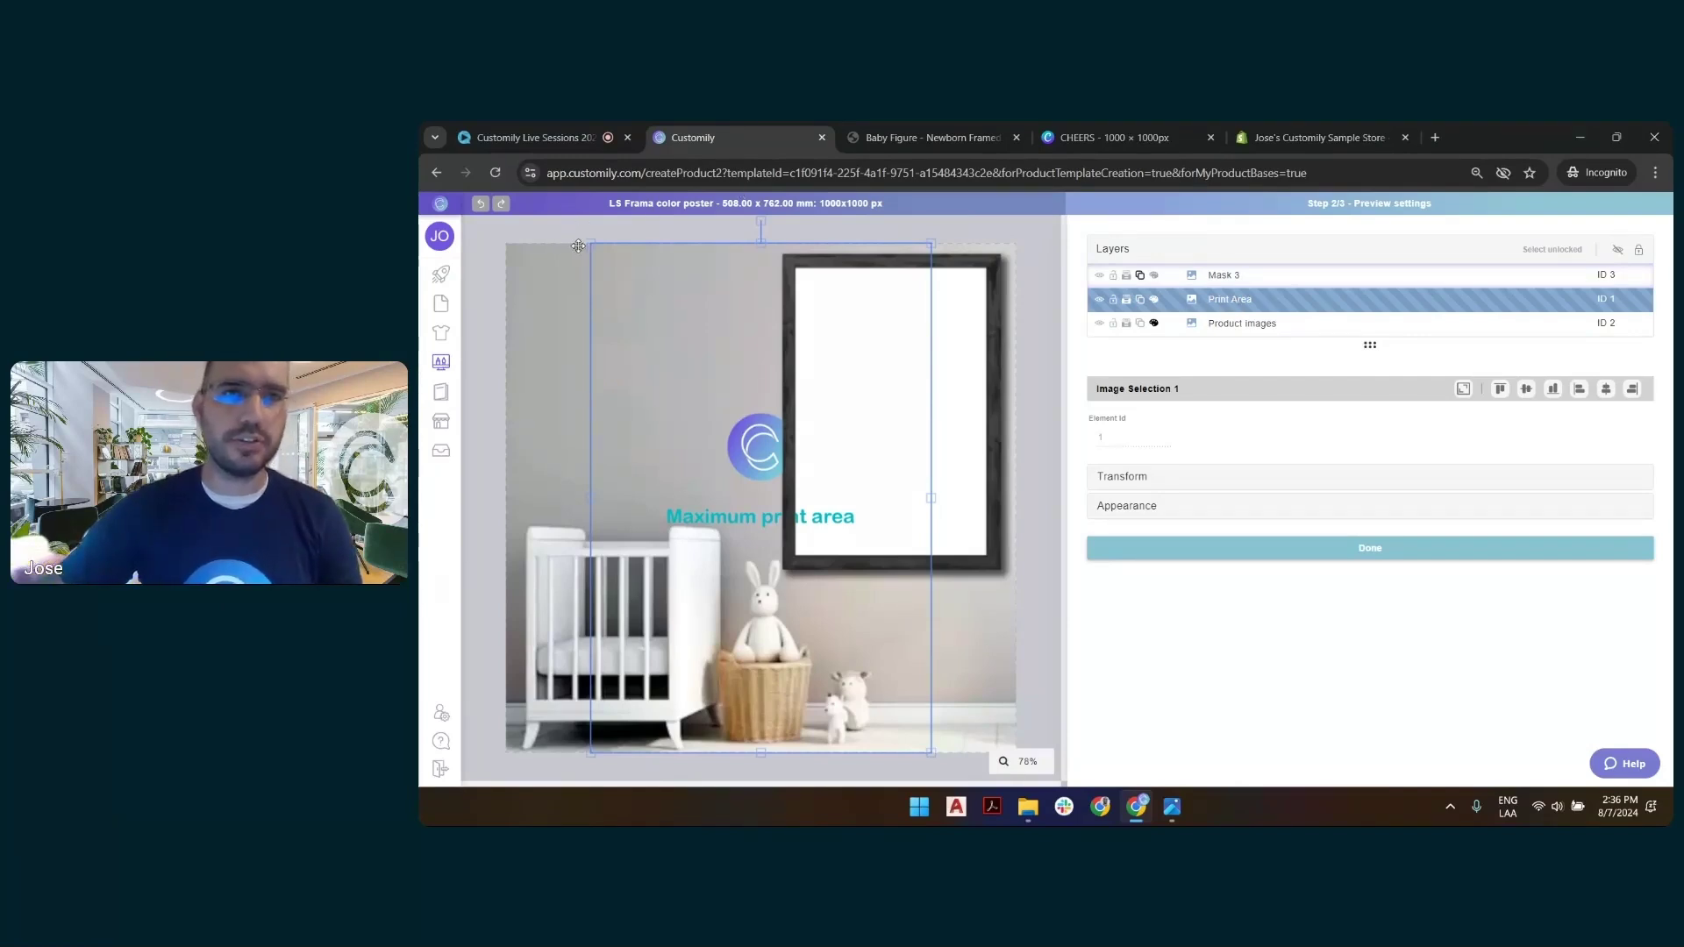
{"action": "left_click_drag", "start_coordinate": [591, 245], "coordinate": [612, 257]}
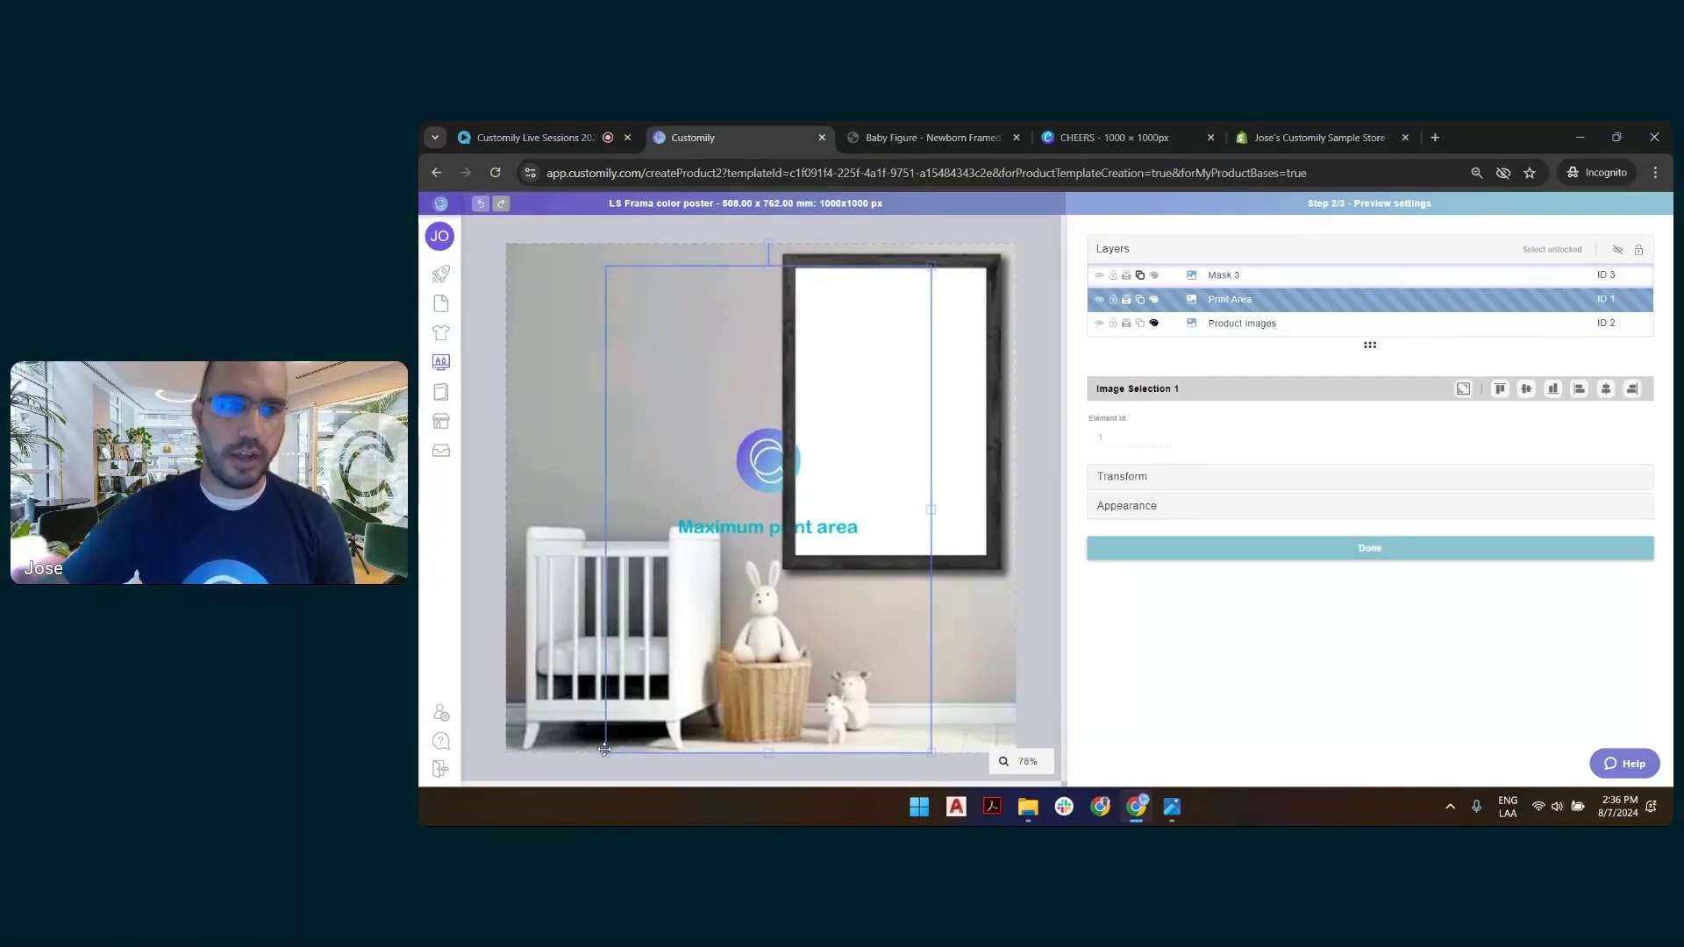
{"action": "left_click_drag", "start_coordinate": [604, 750], "coordinate": [793, 474]}
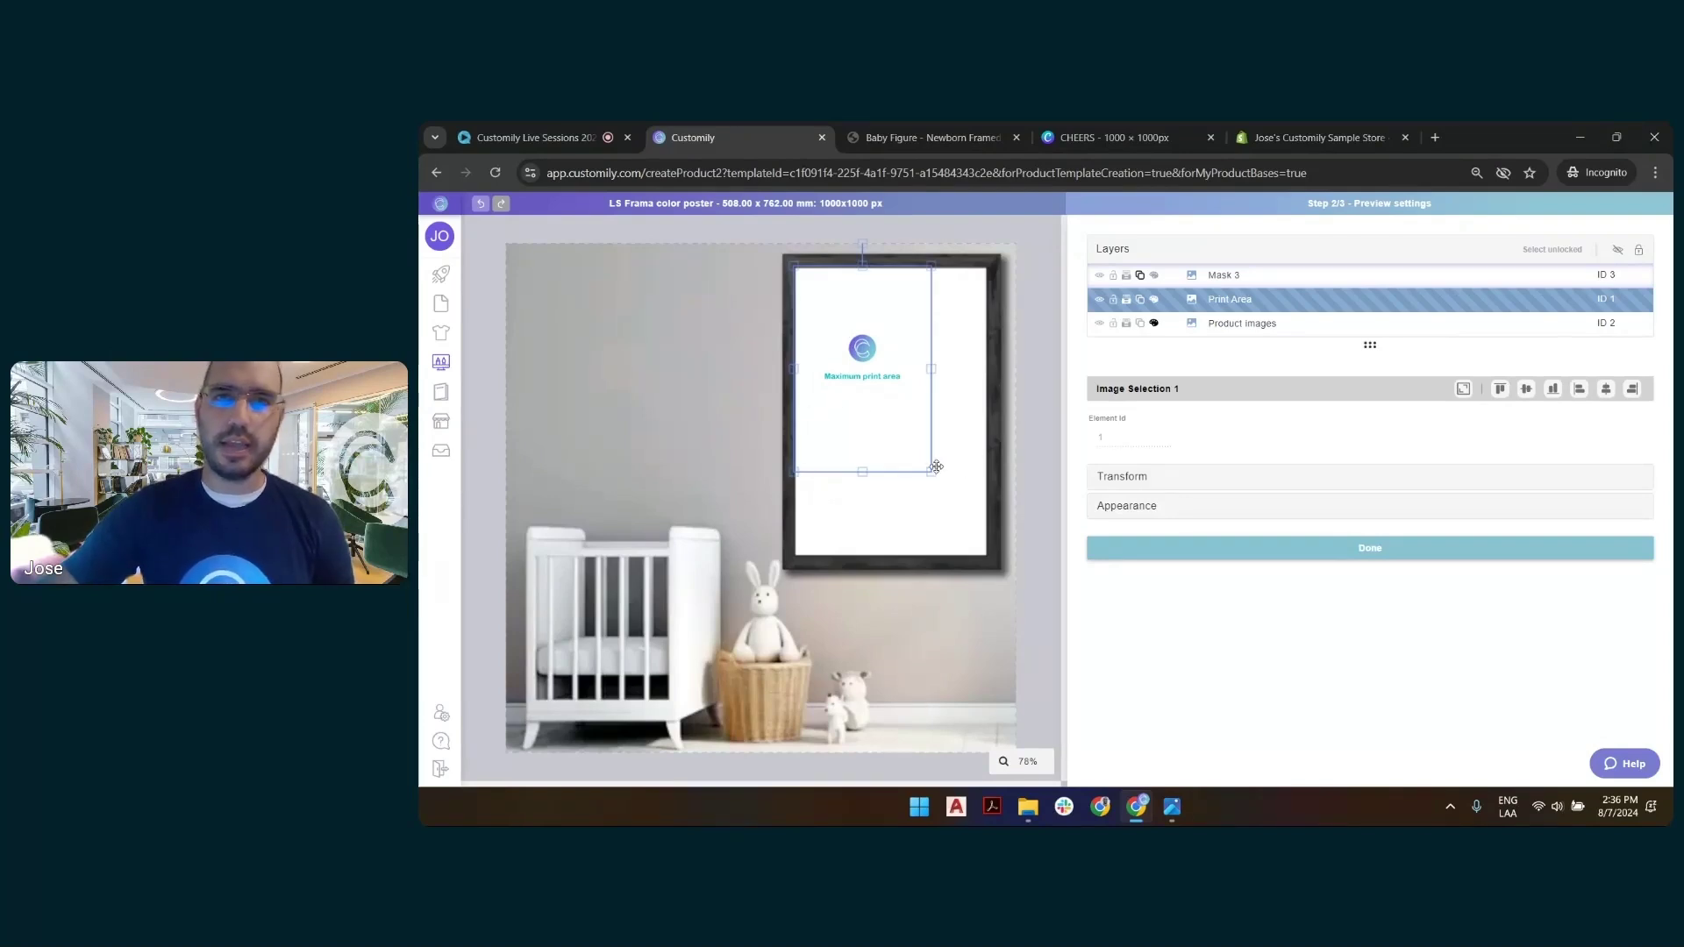
{"action": "left_click_drag", "start_coordinate": [933, 474], "coordinate": [988, 556]}
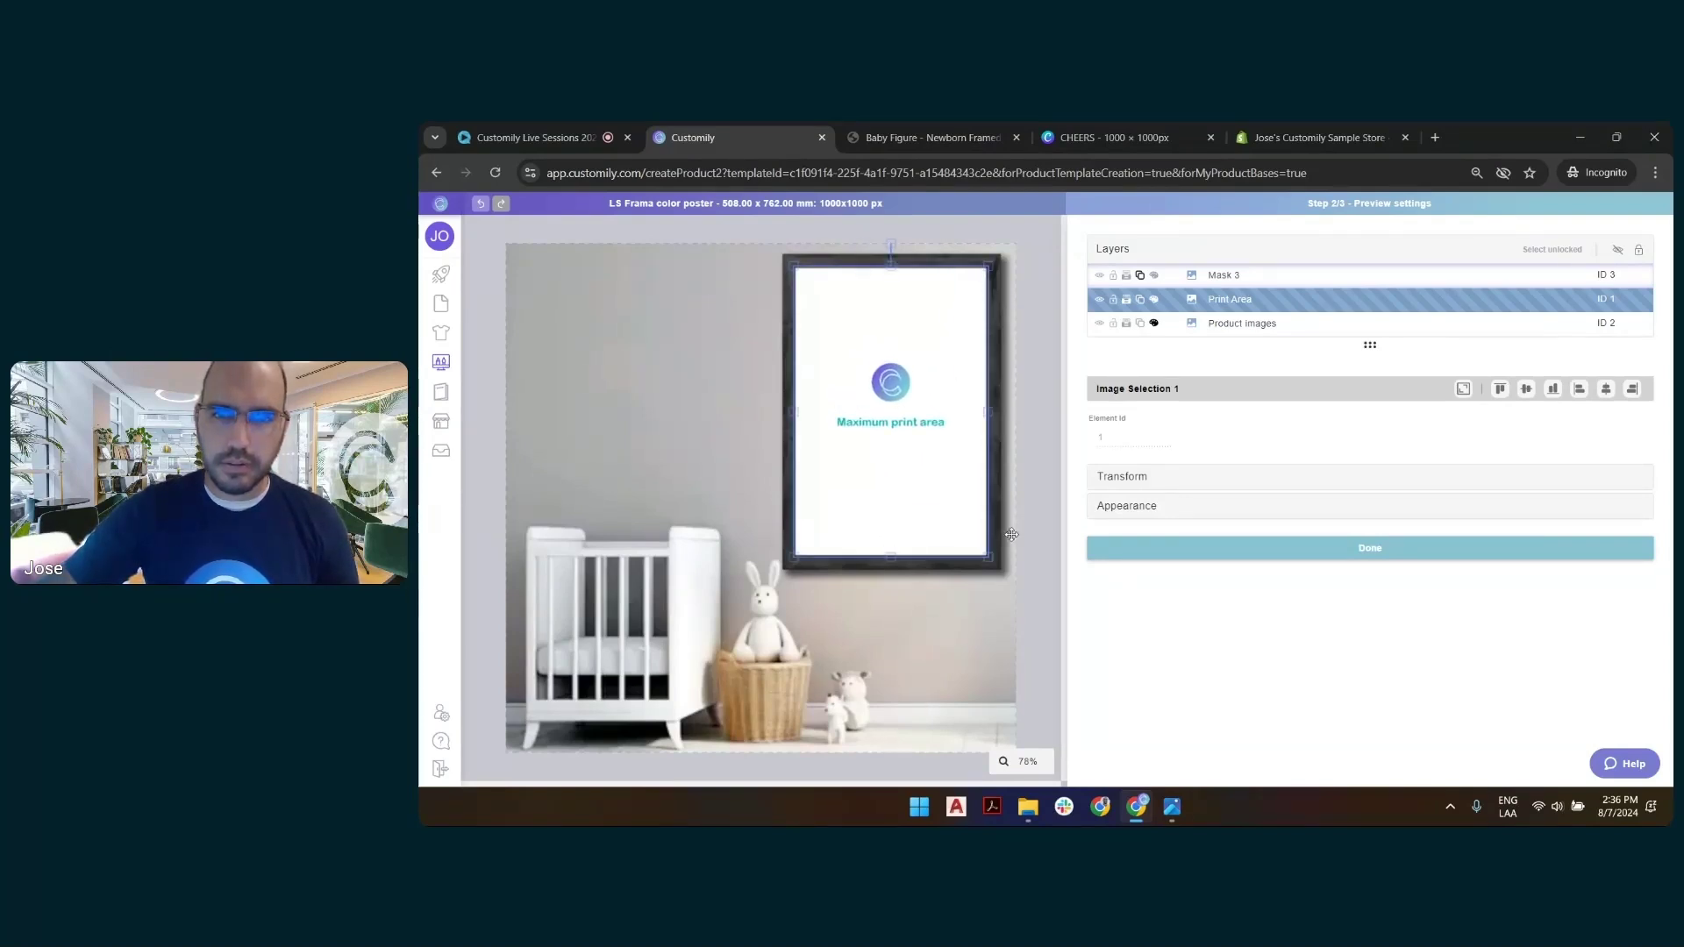
Save the LS Frame color poster as a product base with its three print sizes.
{"action": "left_click", "coordinate": [1042, 339]}
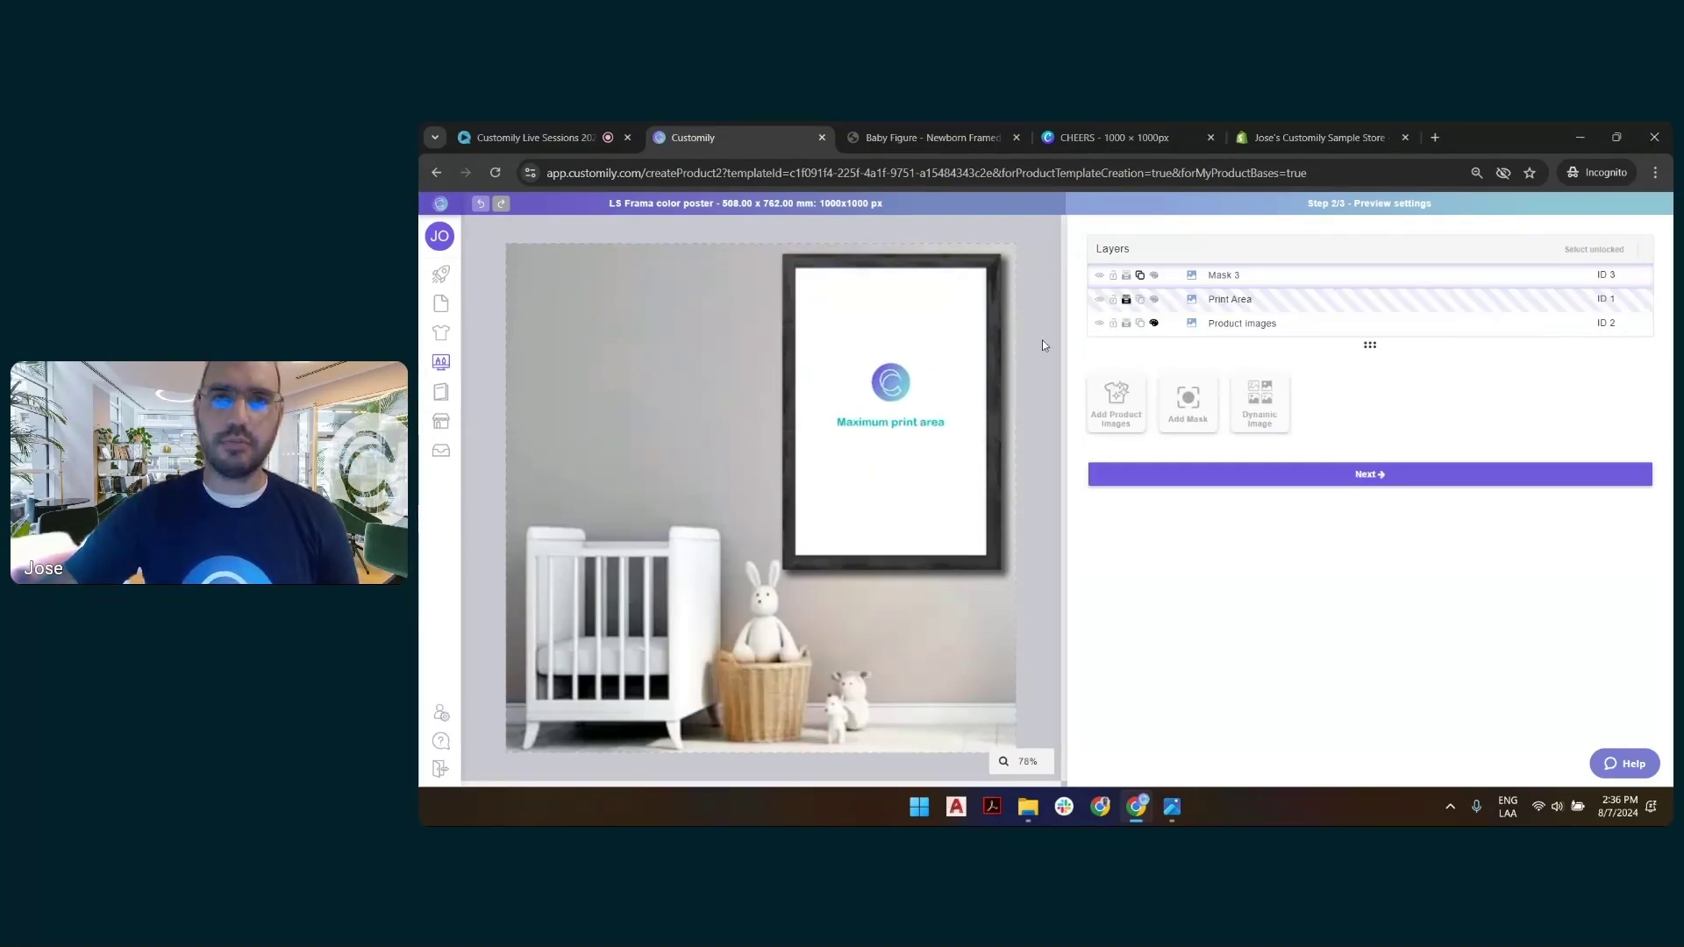
{"action": "left_click", "coordinate": [1297, 473]}
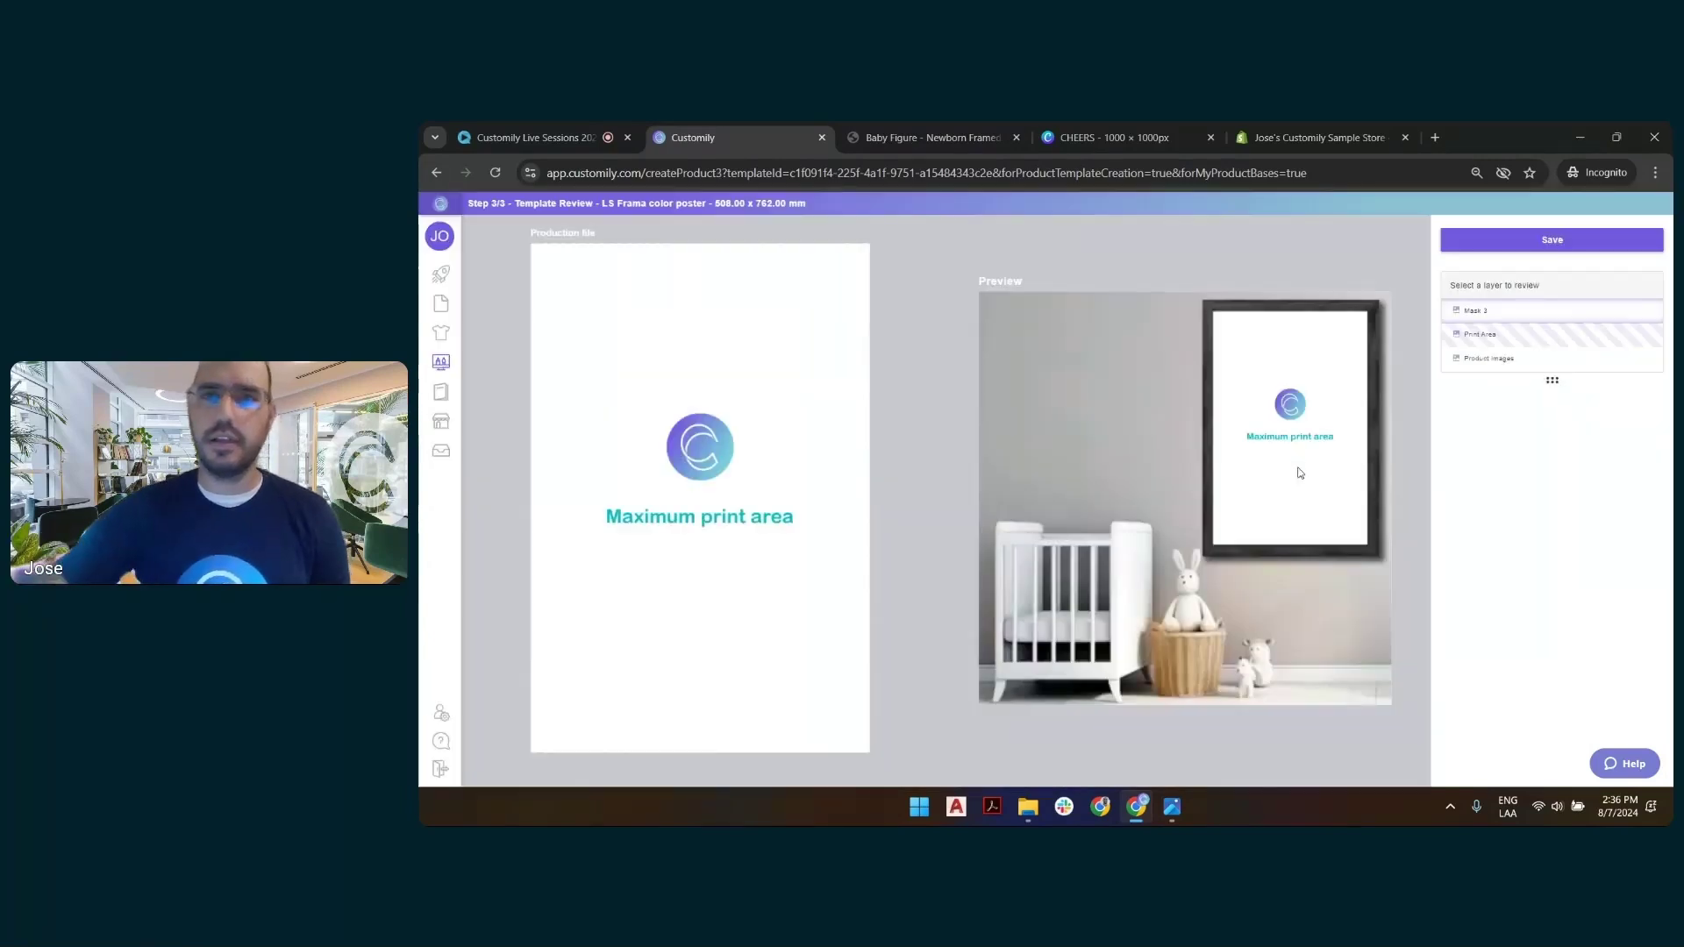
{"action": "left_click", "coordinate": [1552, 244]}
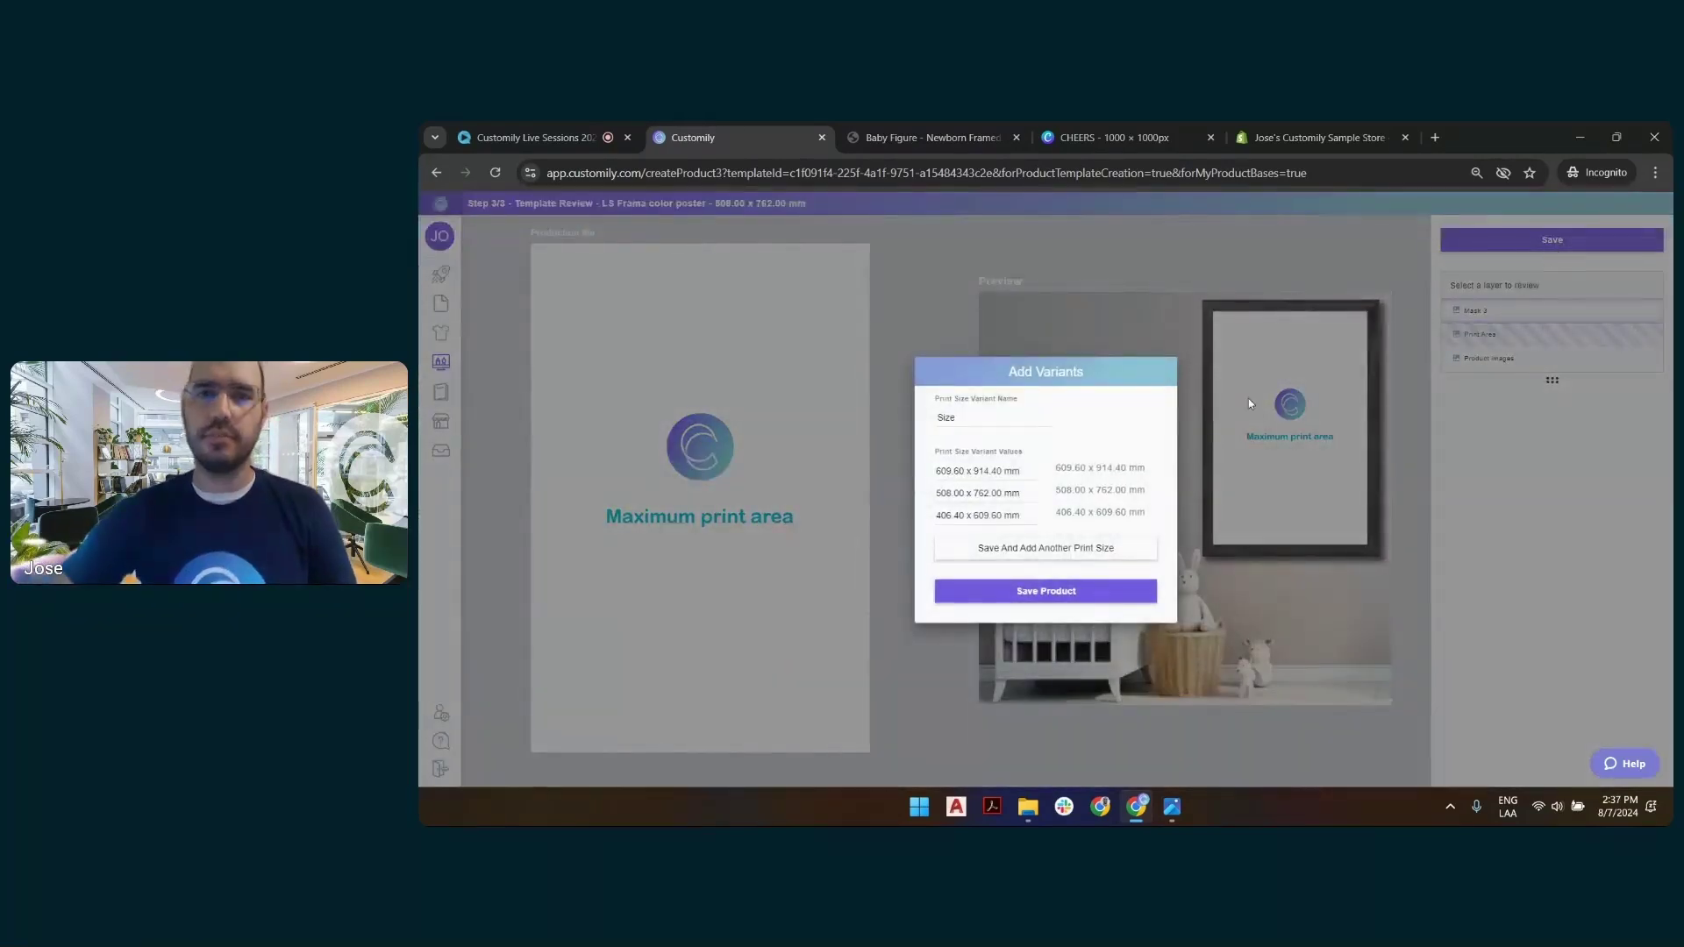
{"action": "left_click", "coordinate": [1075, 605]}
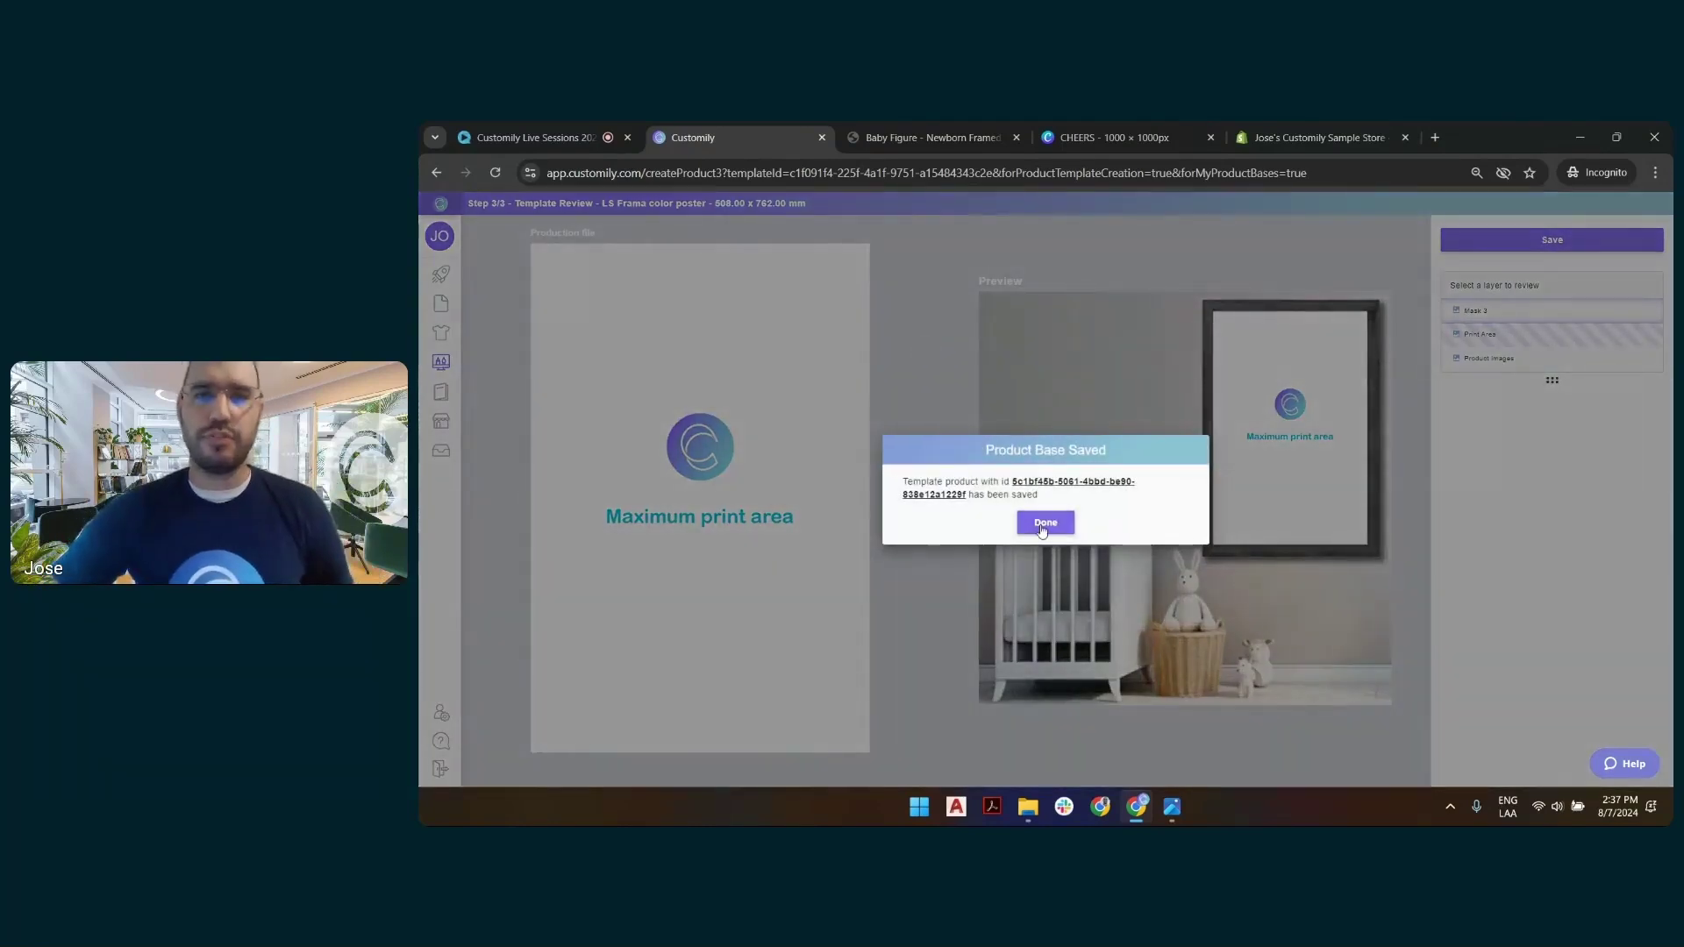
{"action": "left_click", "coordinate": [1045, 521]}
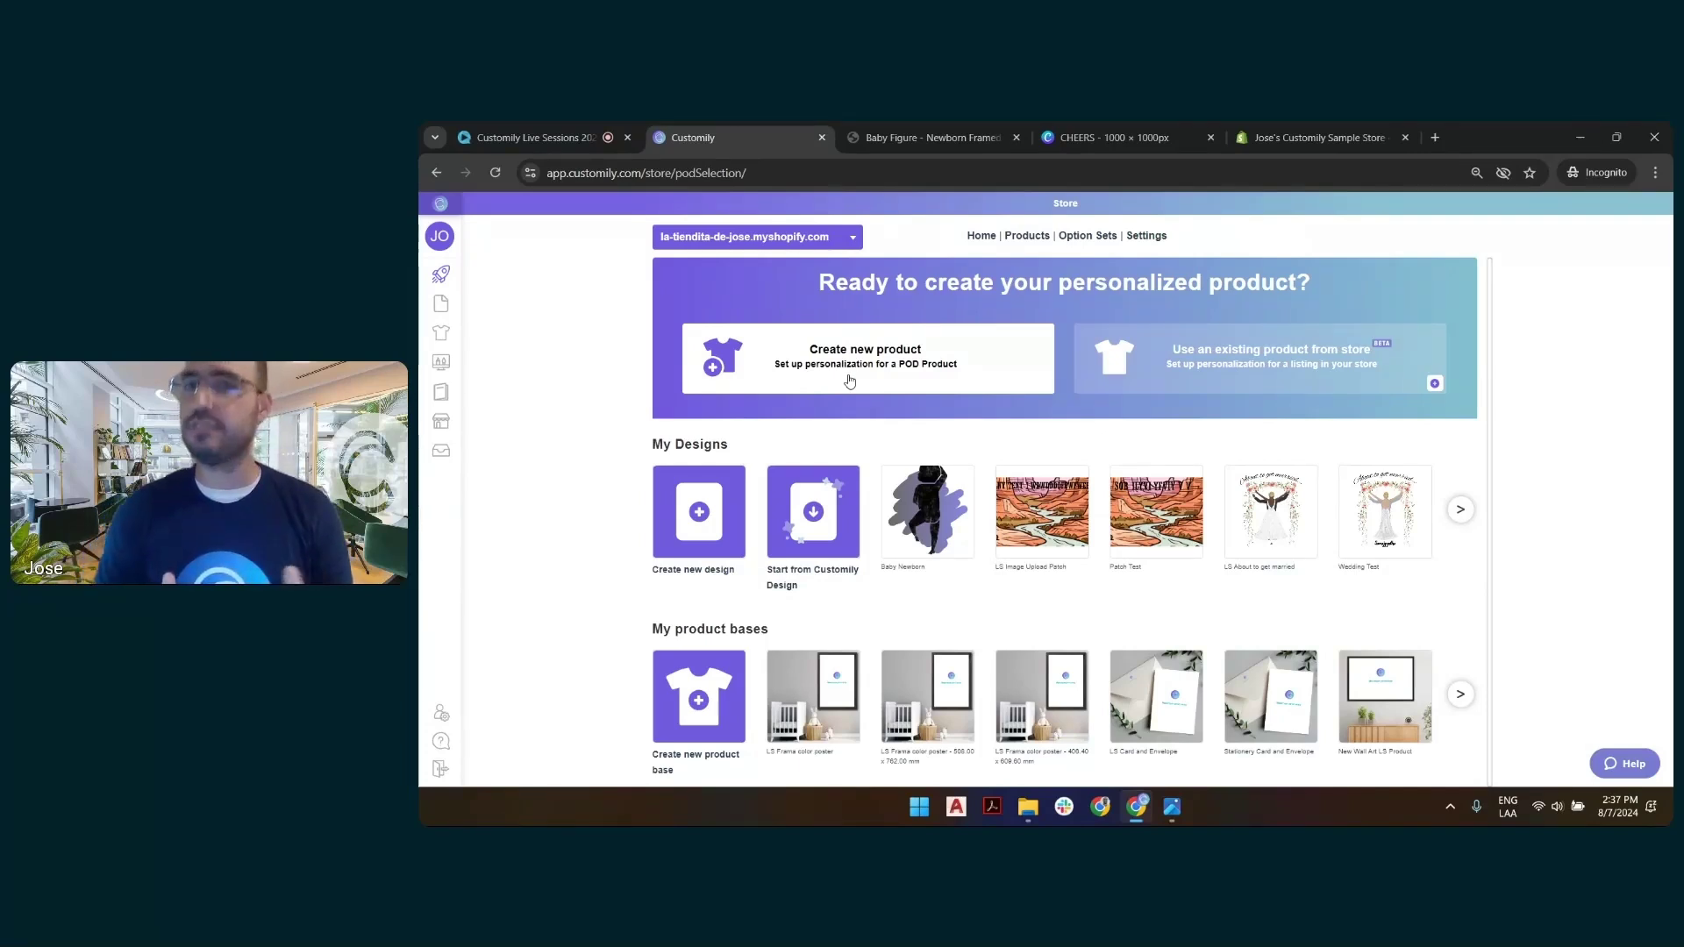
Create a new design titled 'LS Baby Memento' from My Designs.
{"action": "mouse_move", "coordinate": [465, 332]}
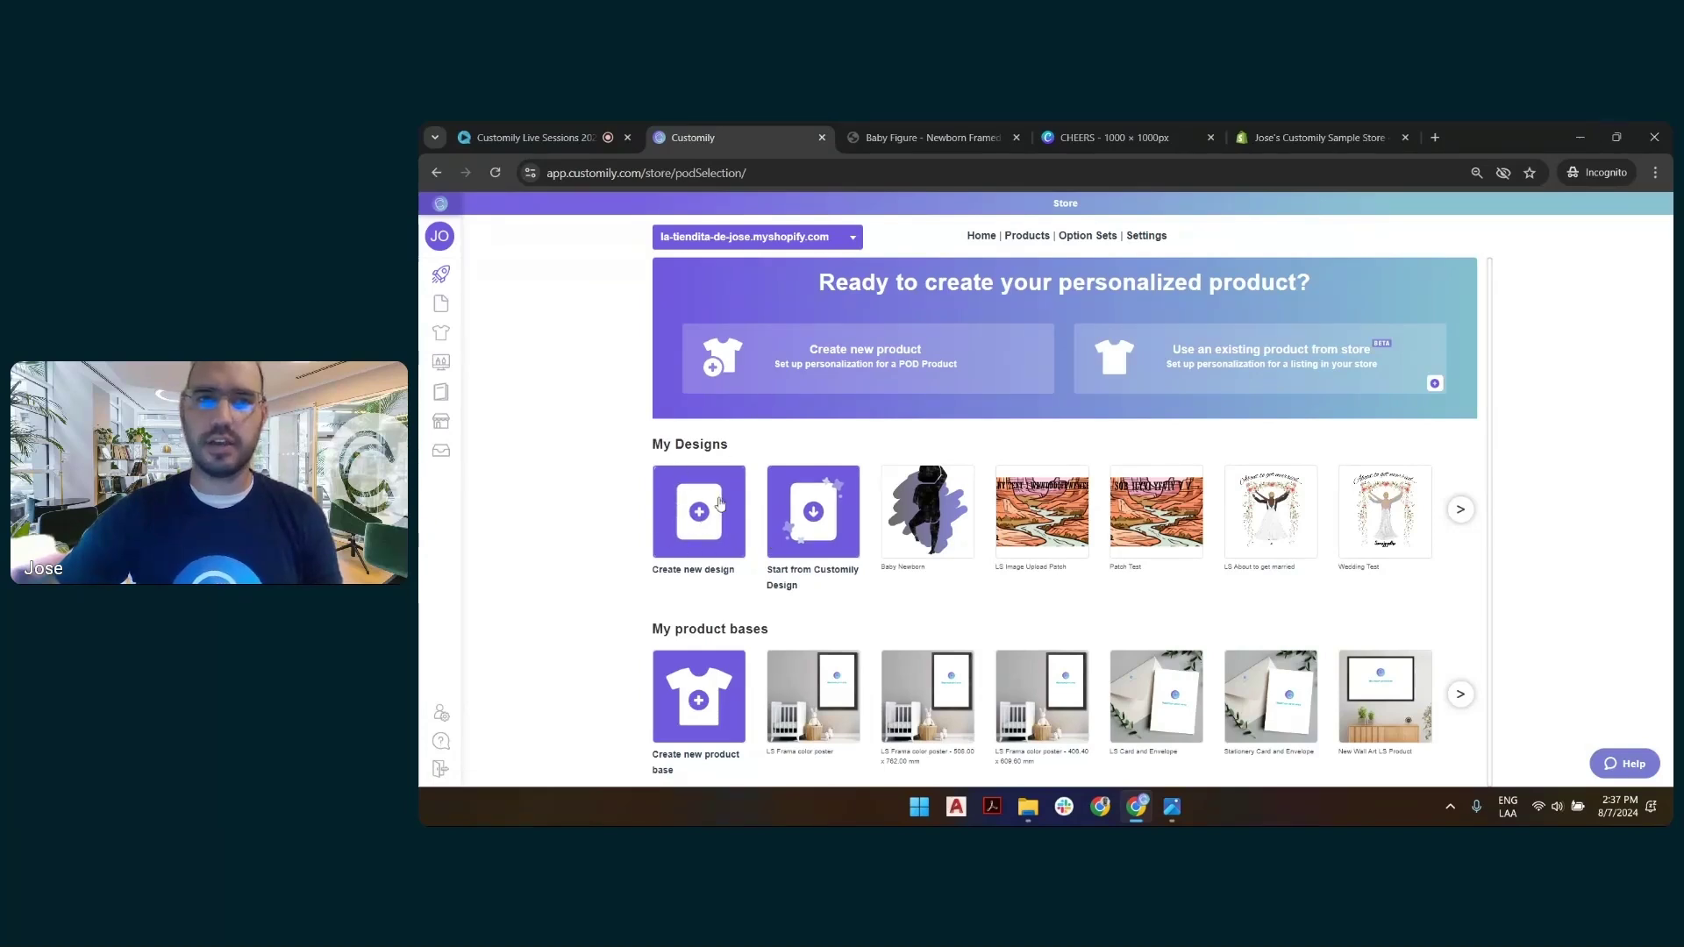
{"action": "left_click", "coordinate": [686, 513]}
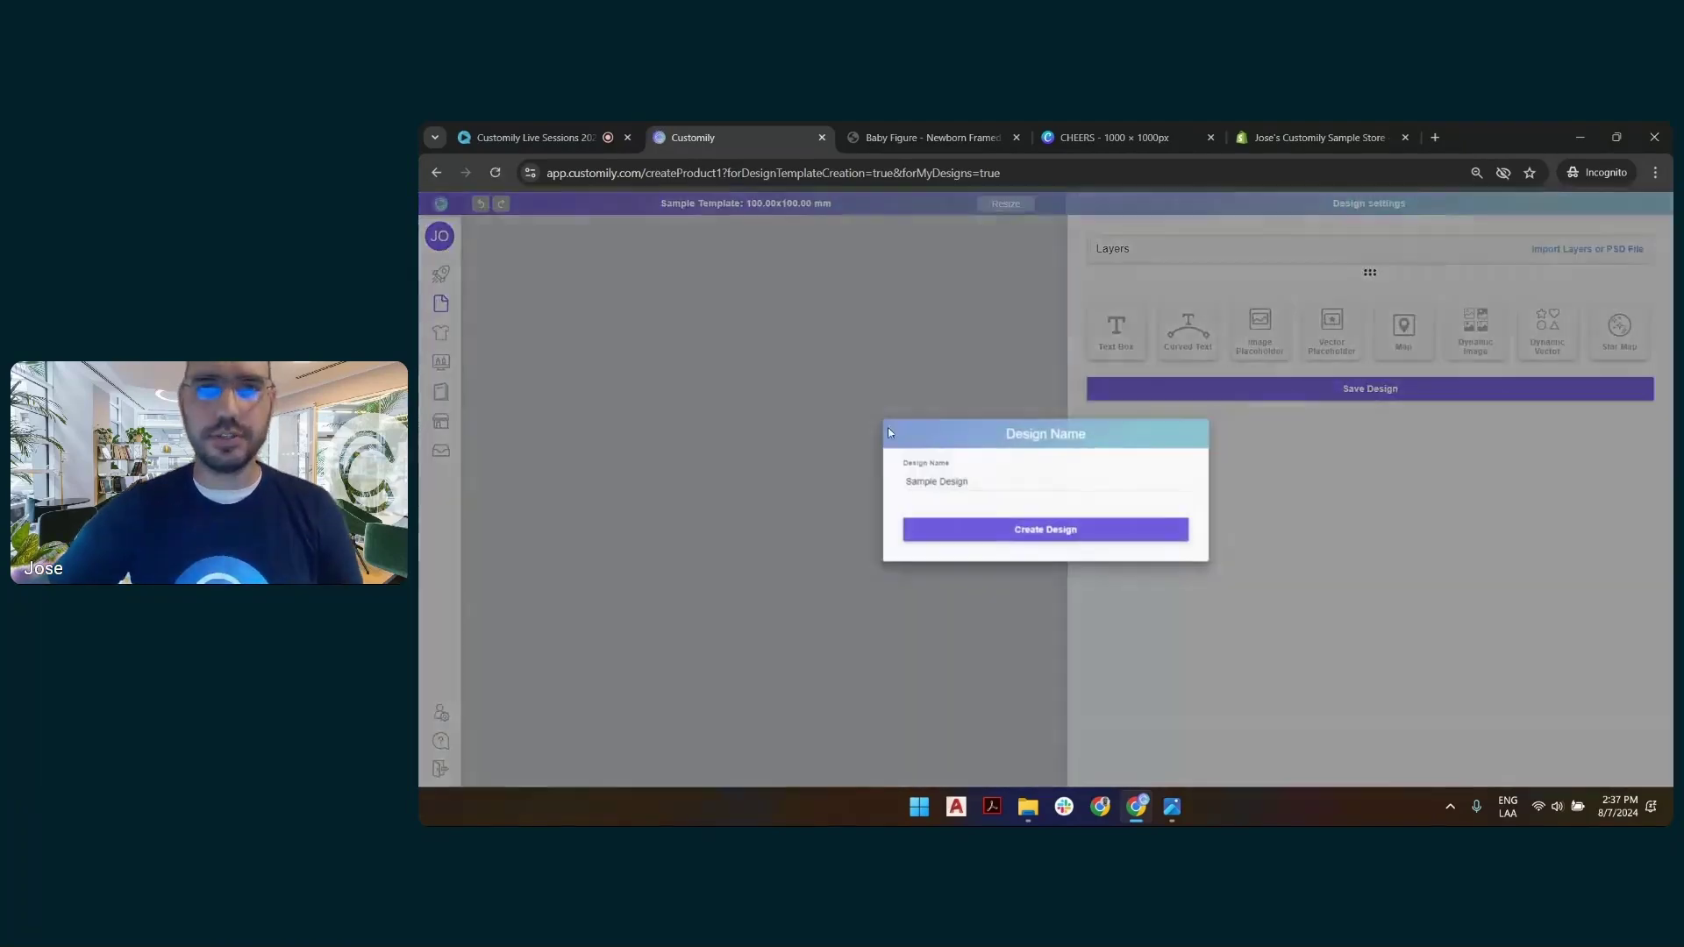
{"action": "type", "text": "LS"}
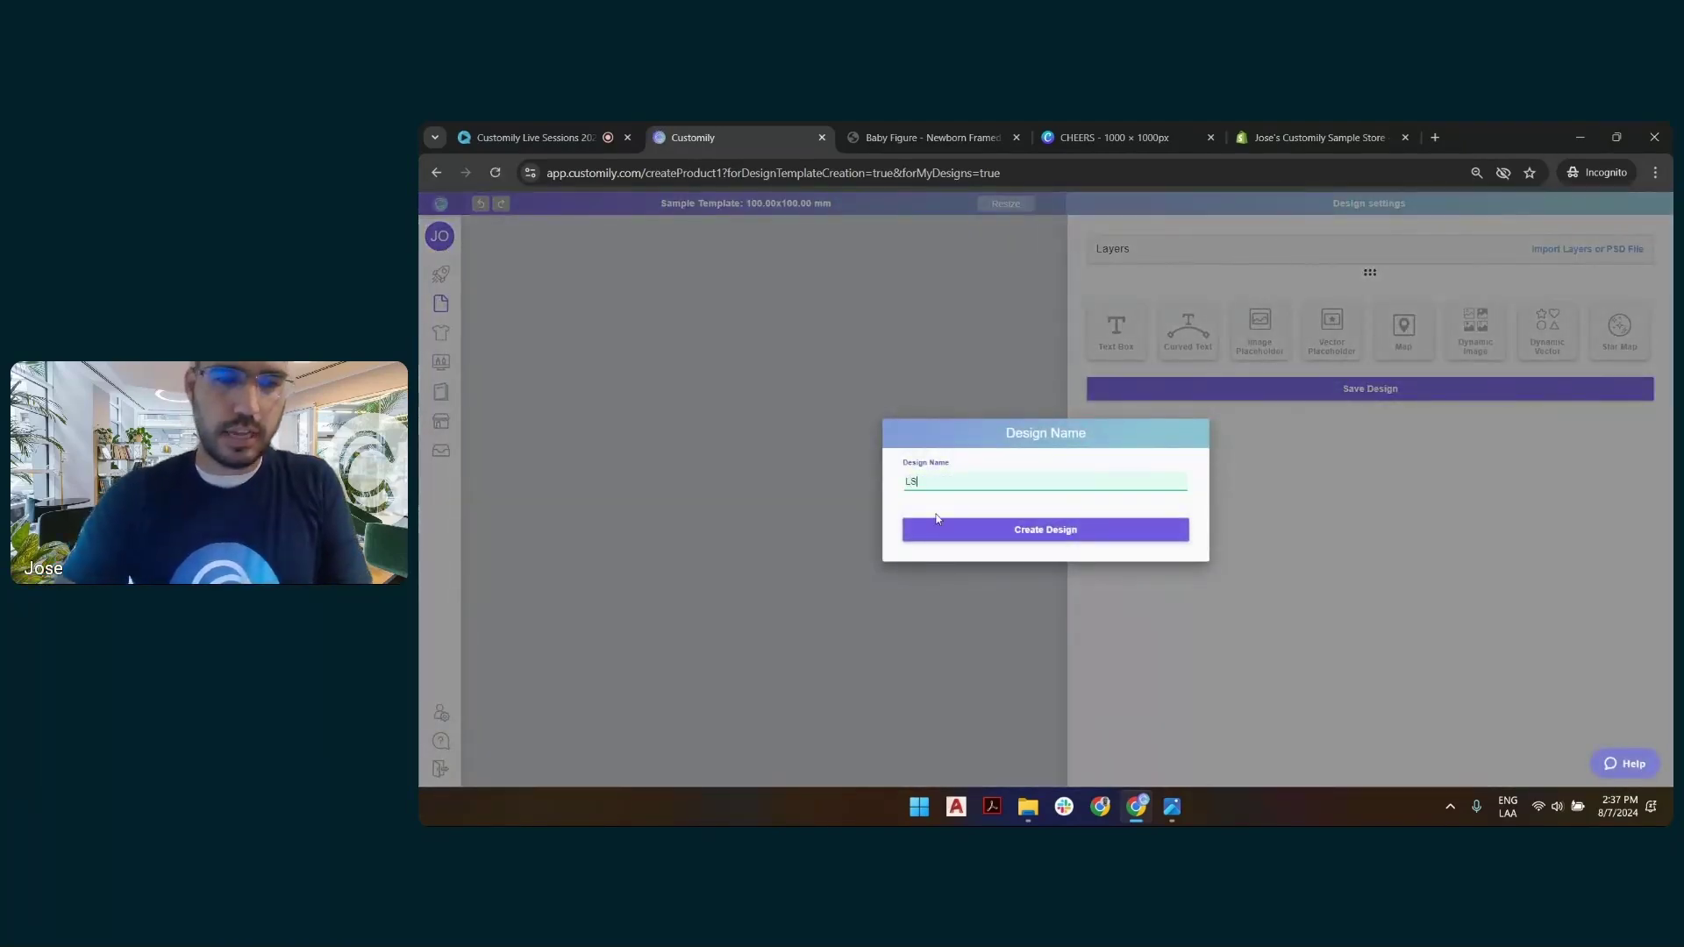
{"action": "type", "text": " Baby"}
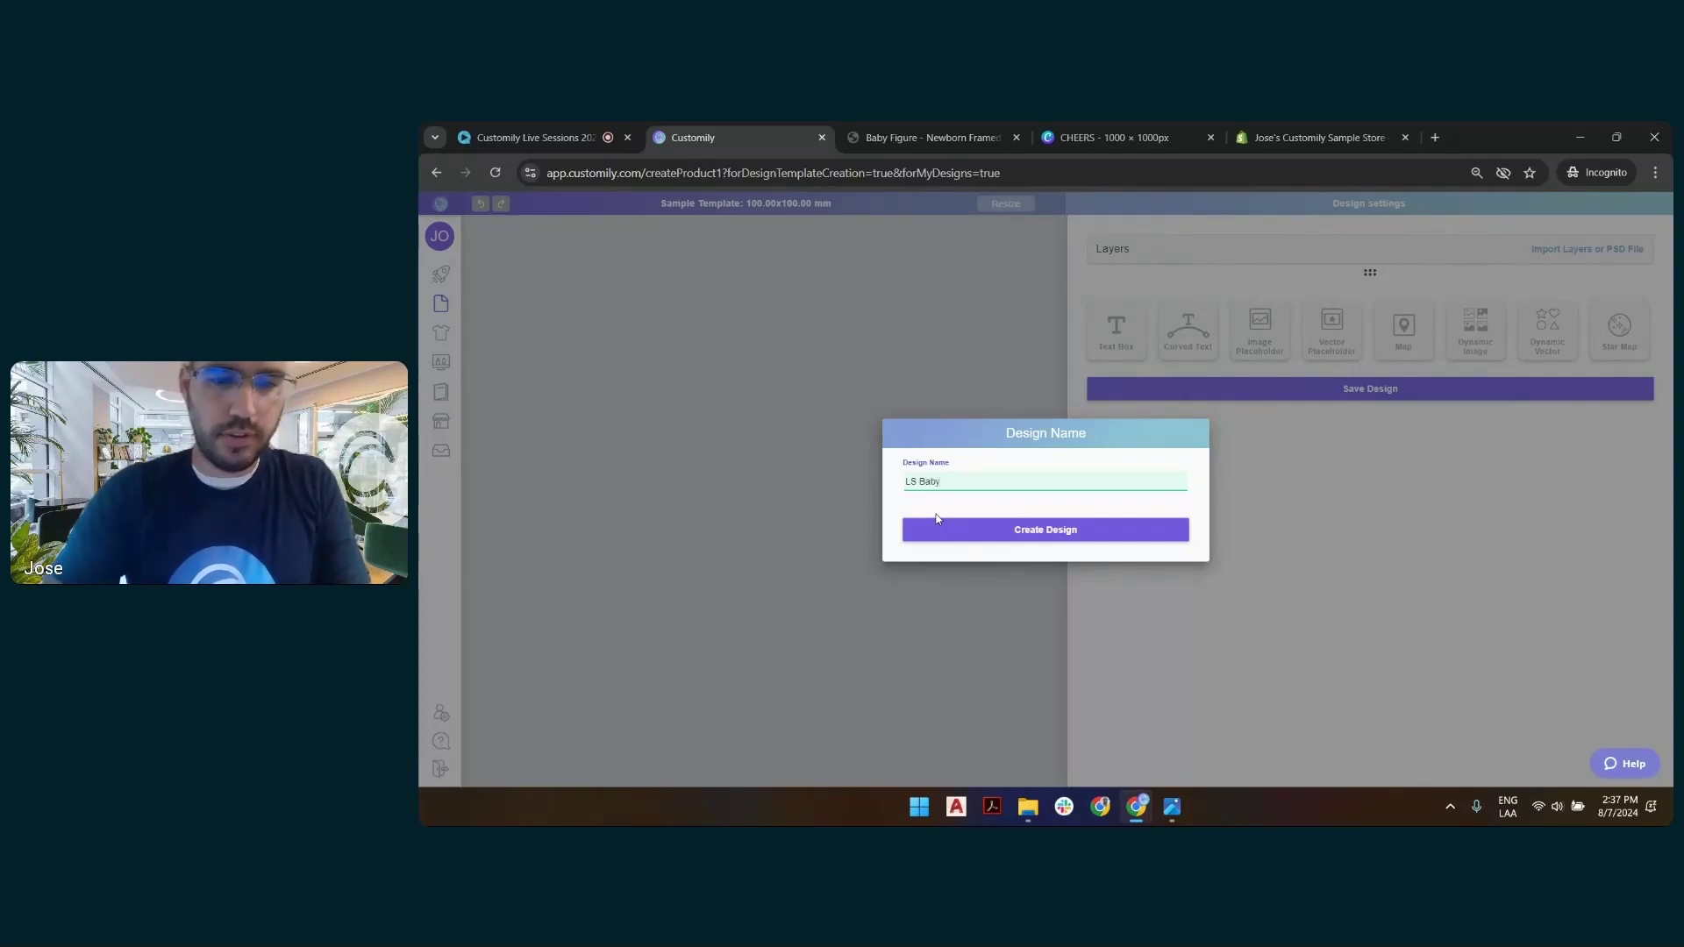
{"action": "type", "text": " Memento"}
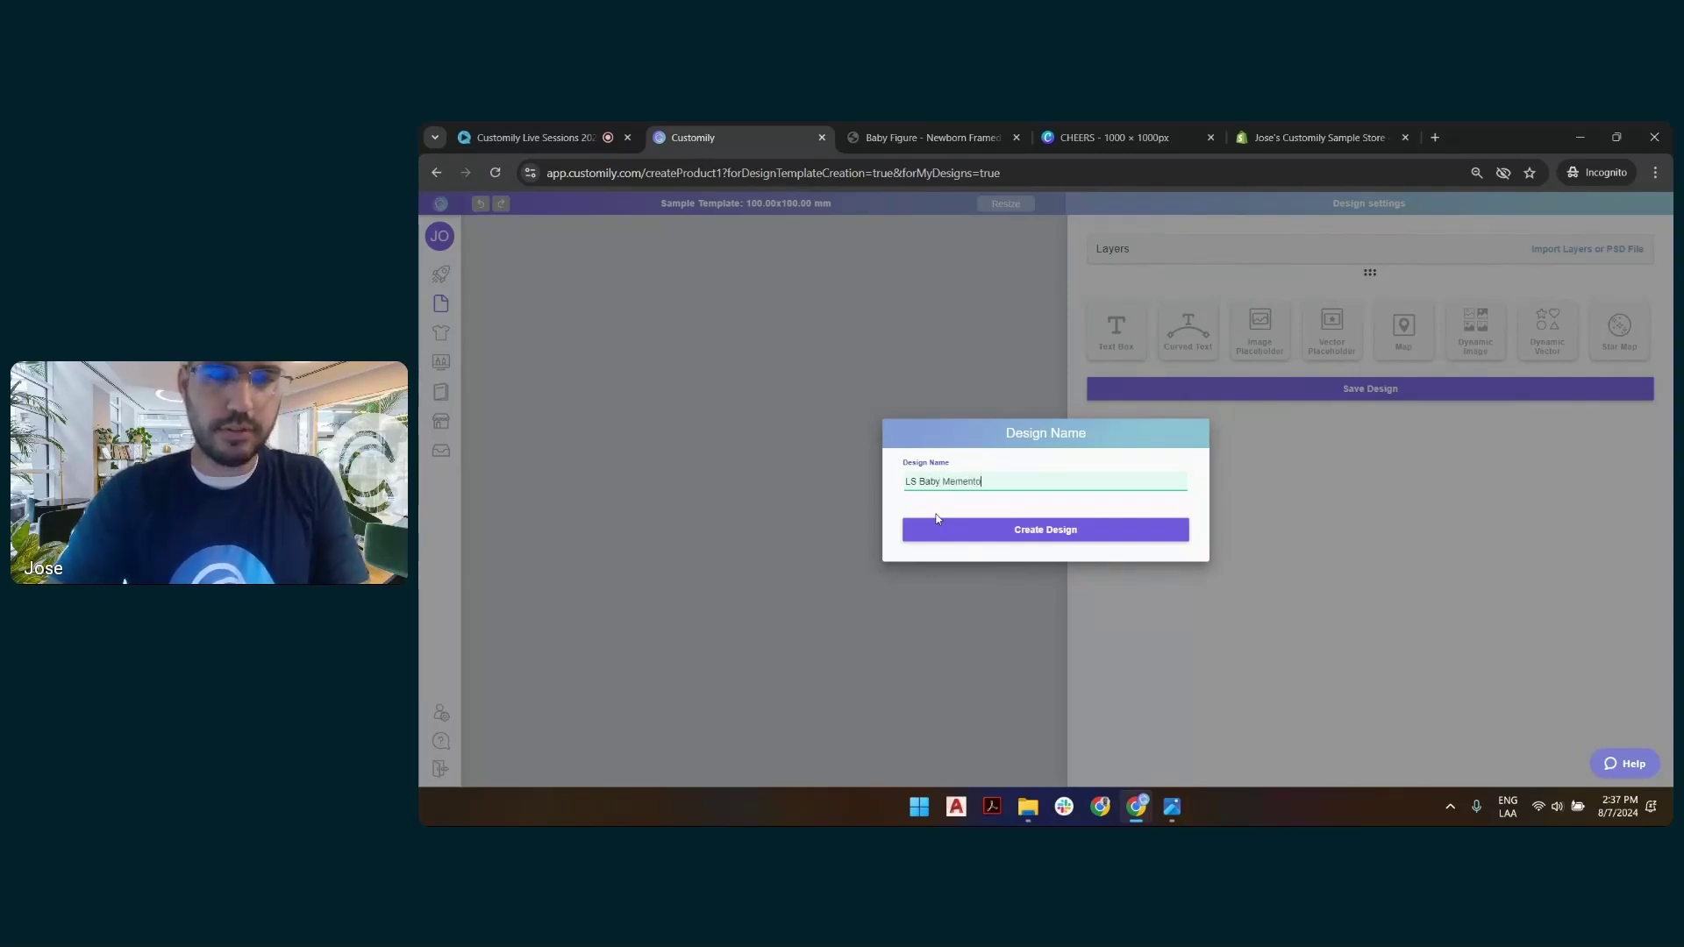
{"action": "left_click", "coordinate": [980, 531]}
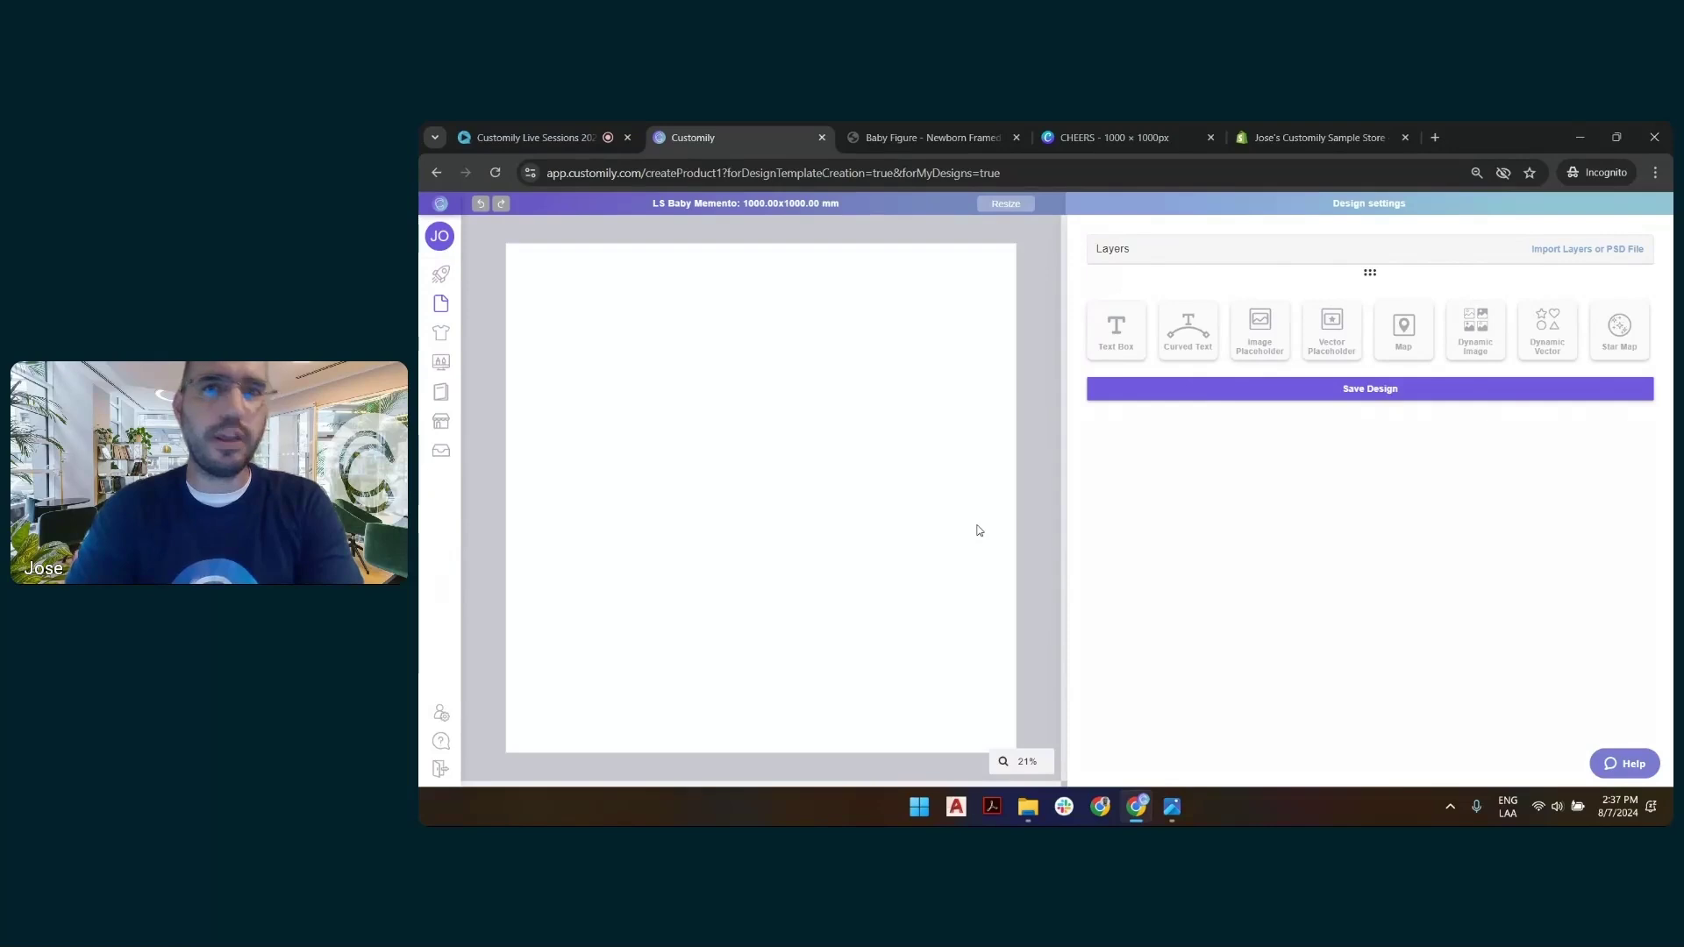
Switch the page units to inches and set the page size to 24 × 36.
{"action": "left_click", "coordinate": [1023, 204]}
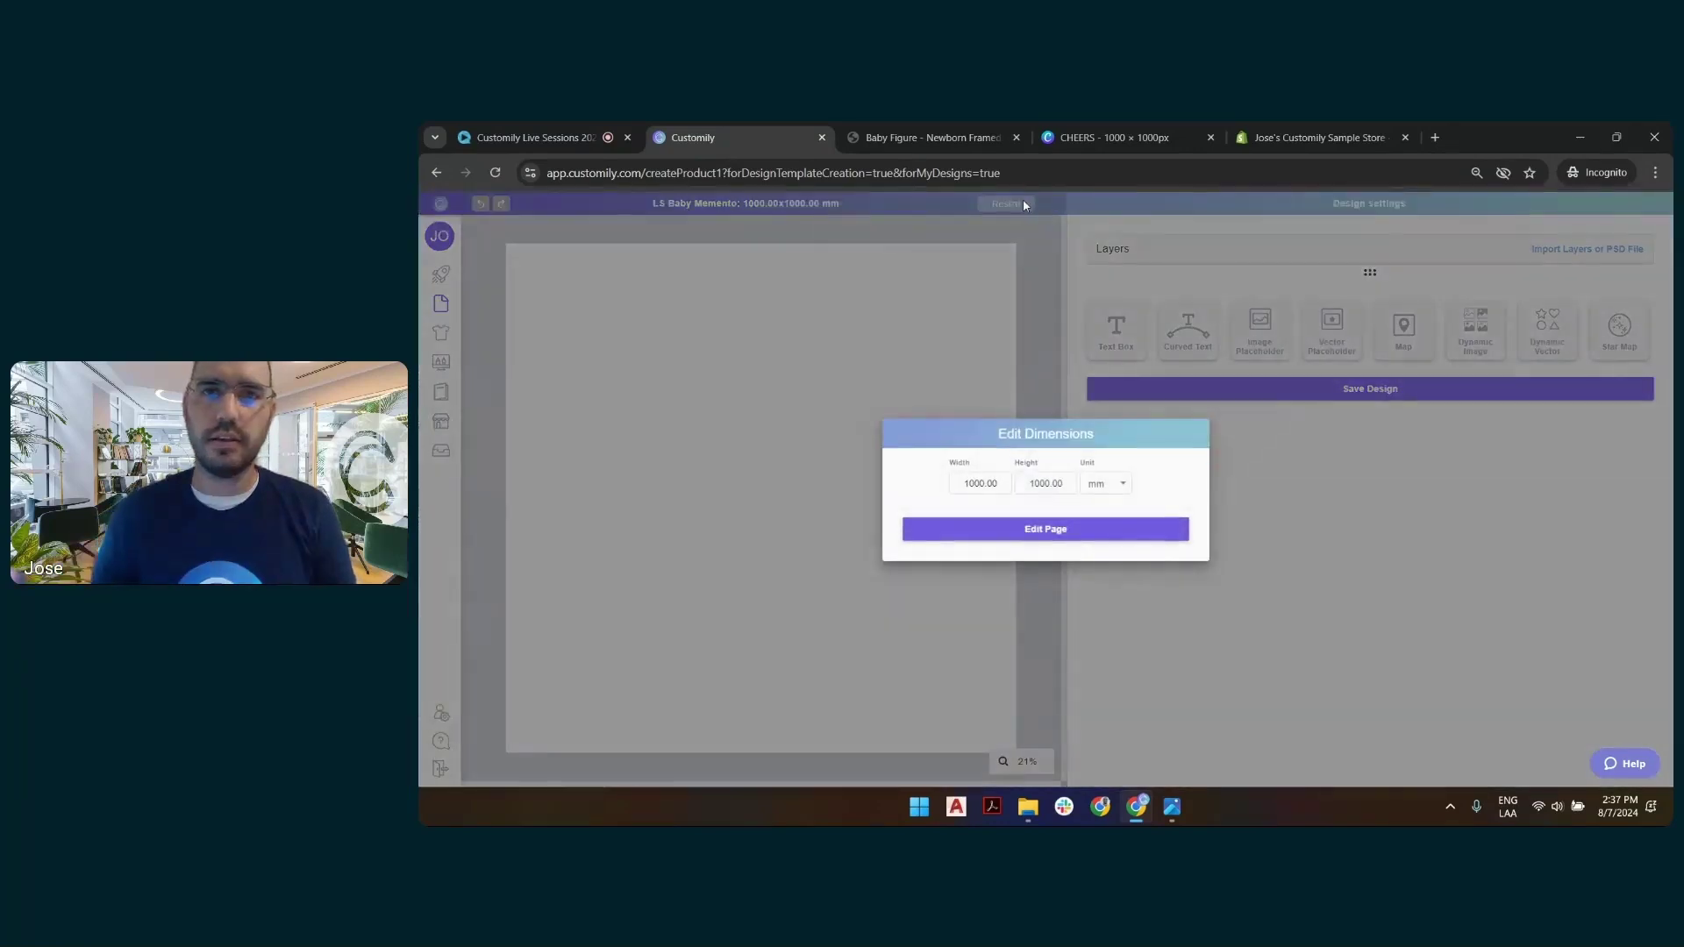
{"action": "left_click", "coordinate": [1124, 492]}
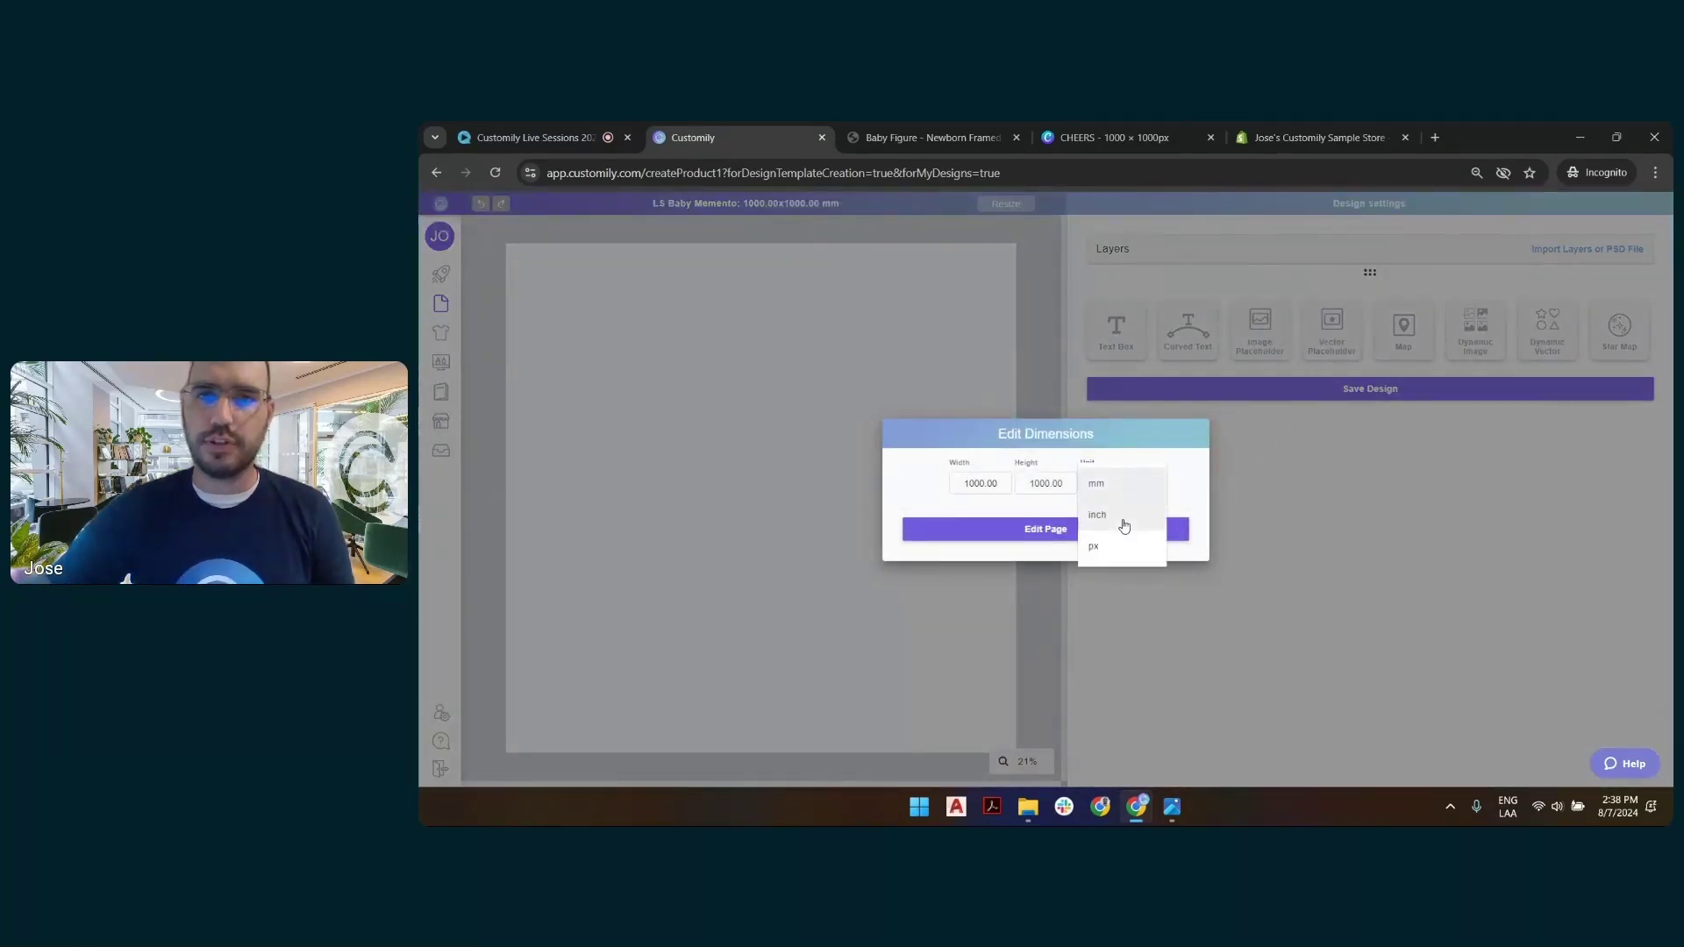
{"action": "left_click", "coordinate": [1109, 528]}
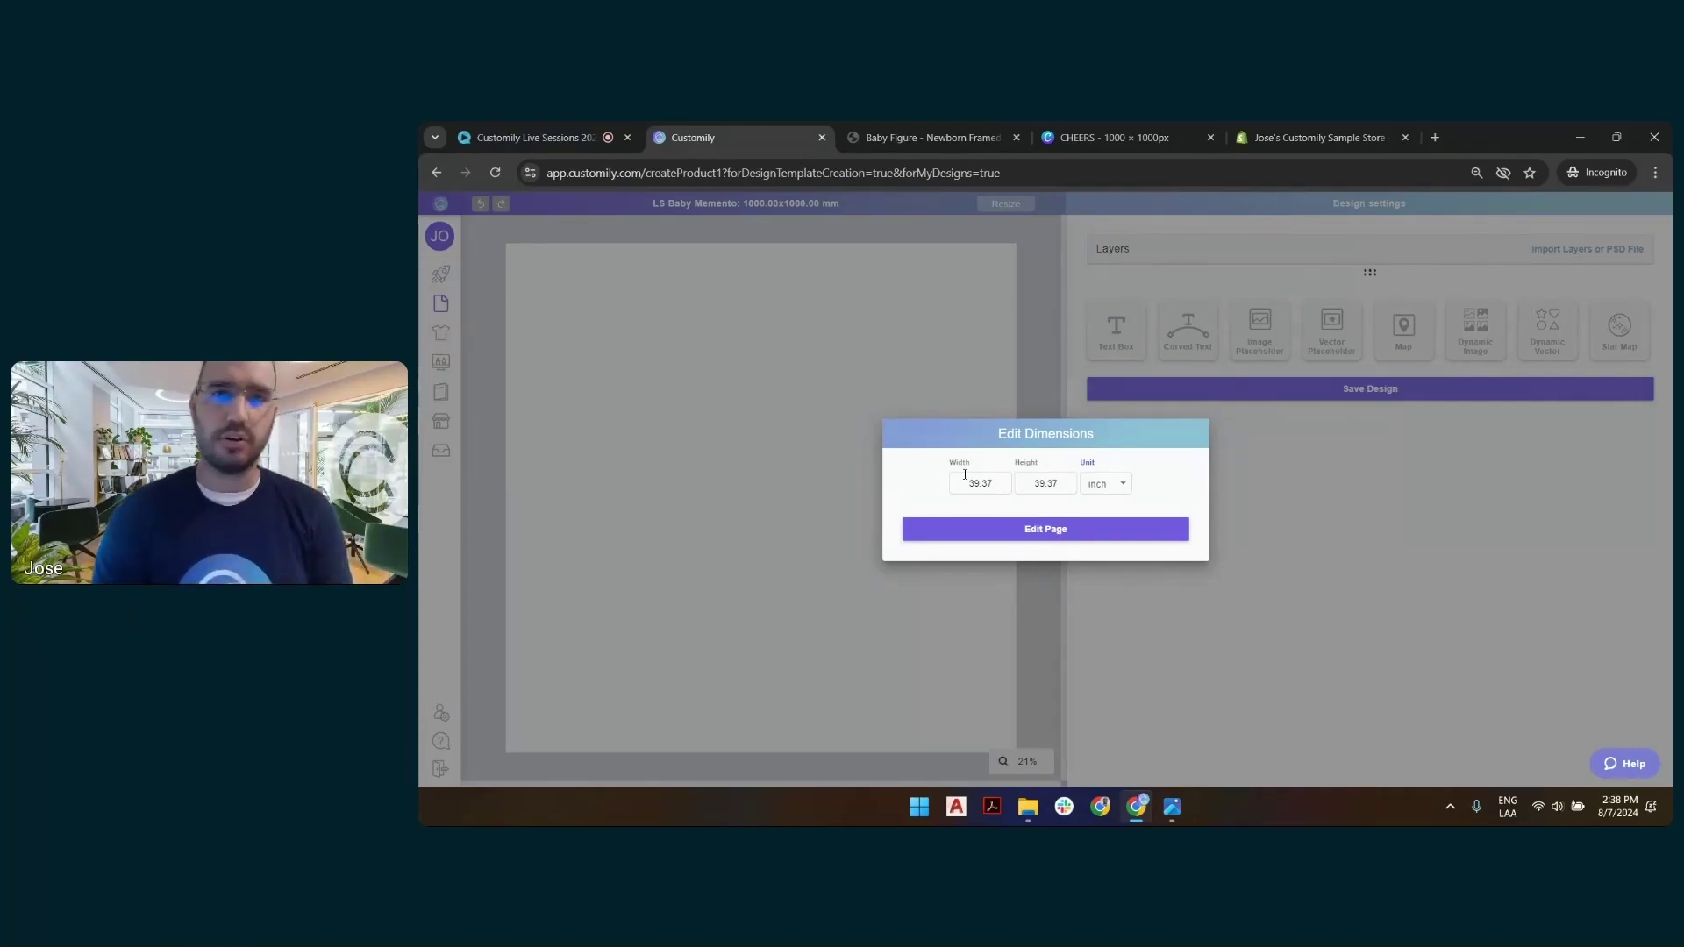
{"action": "left_click_drag", "start_coordinate": [1011, 484], "coordinate": [931, 488]}
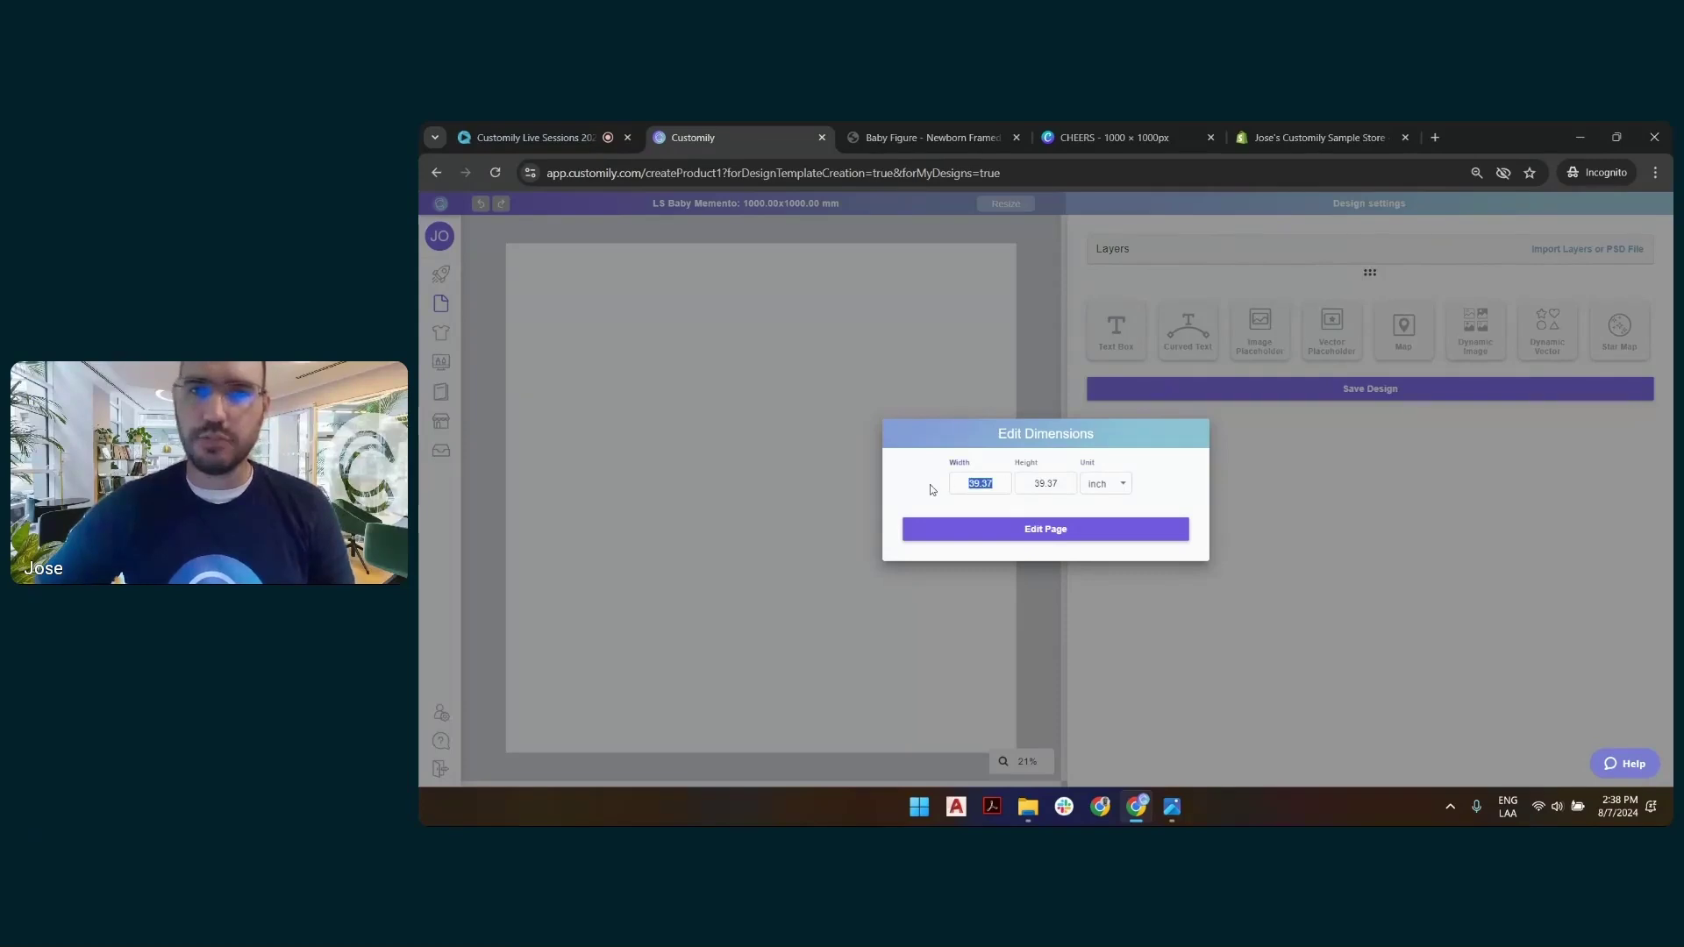
{"action": "type", "text": "24"}
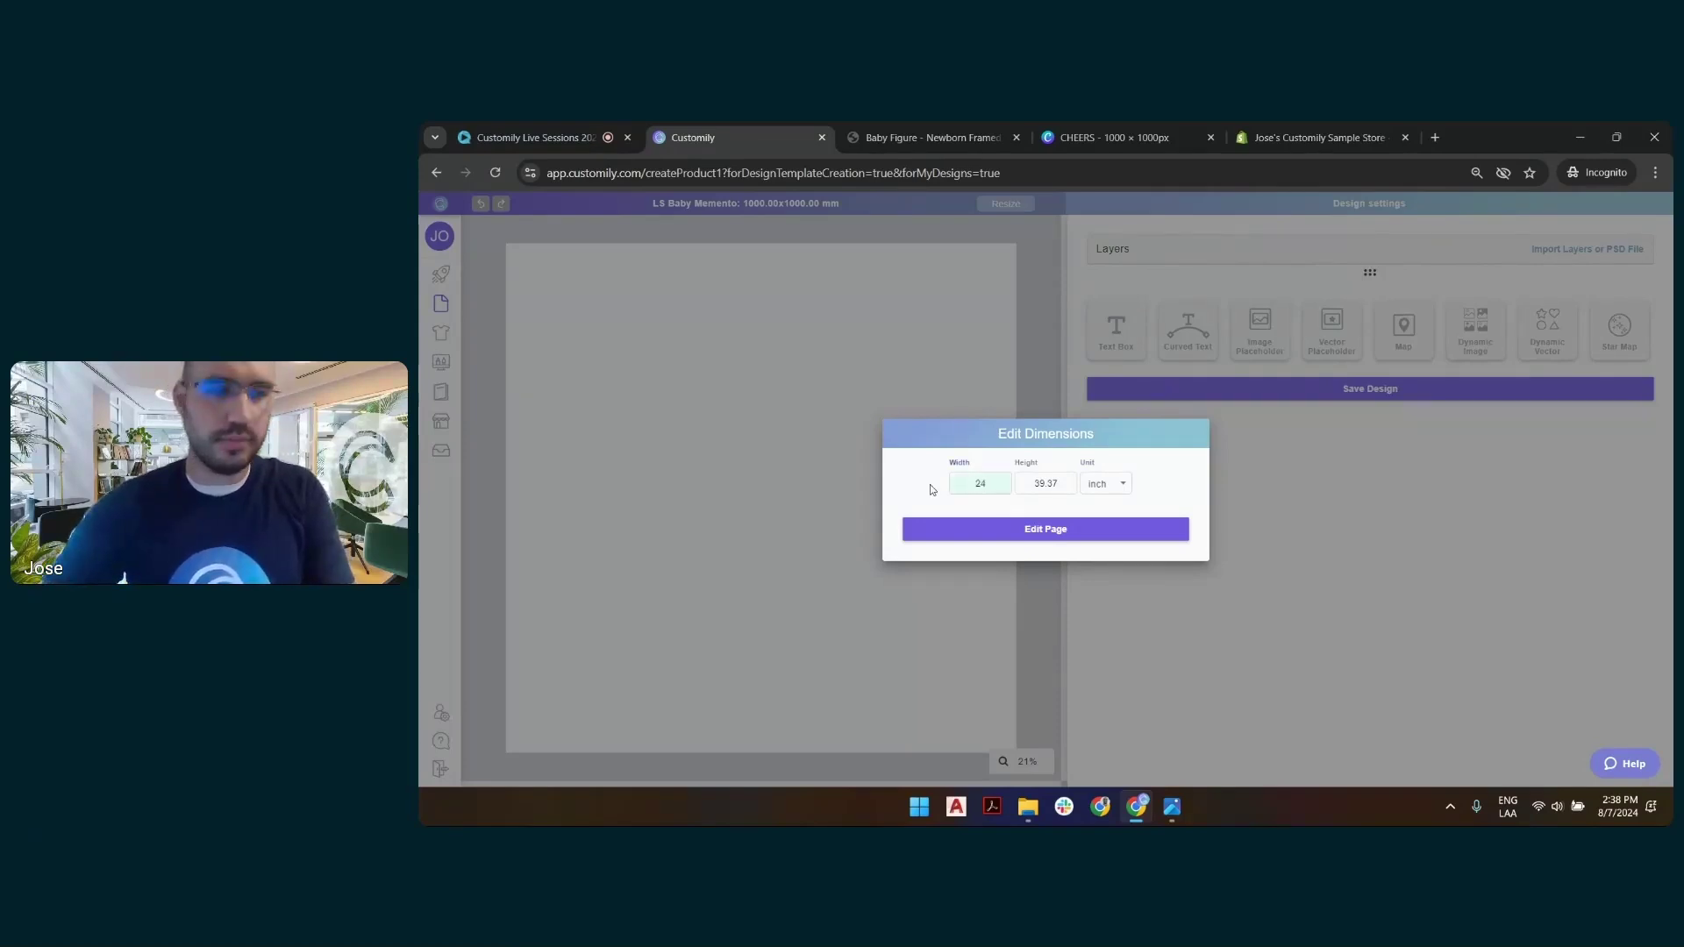
{"action": "key", "text": "Tab"}
{"action": "type", "text": "36"}
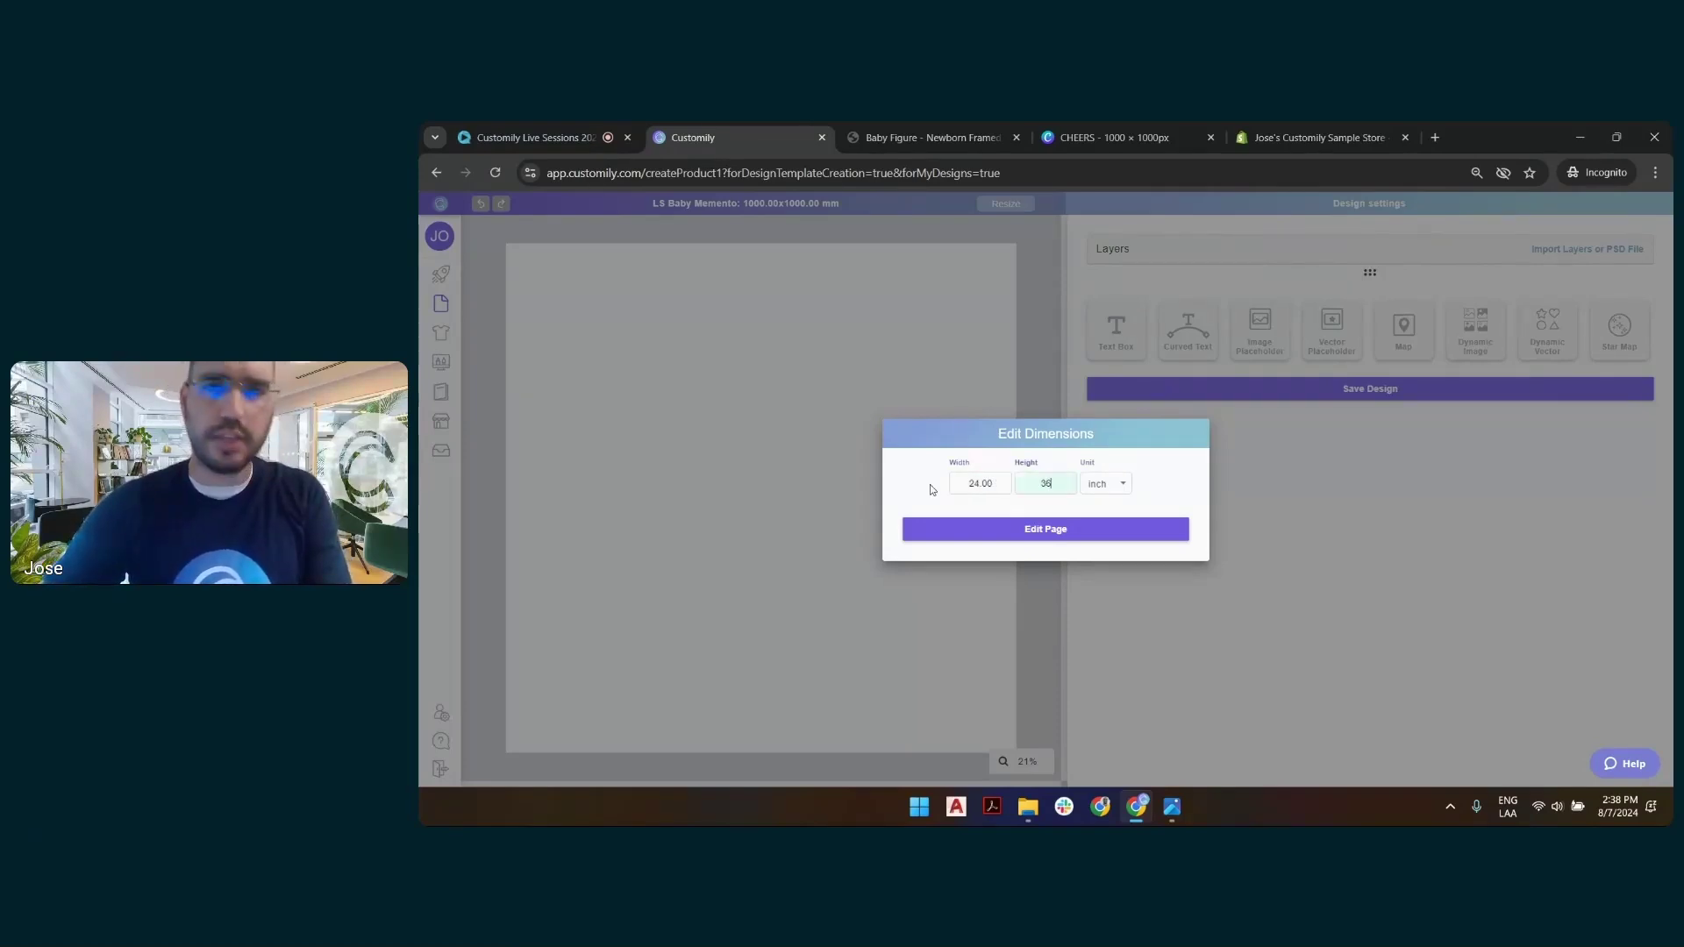
{"action": "left_click", "coordinate": [997, 530]}
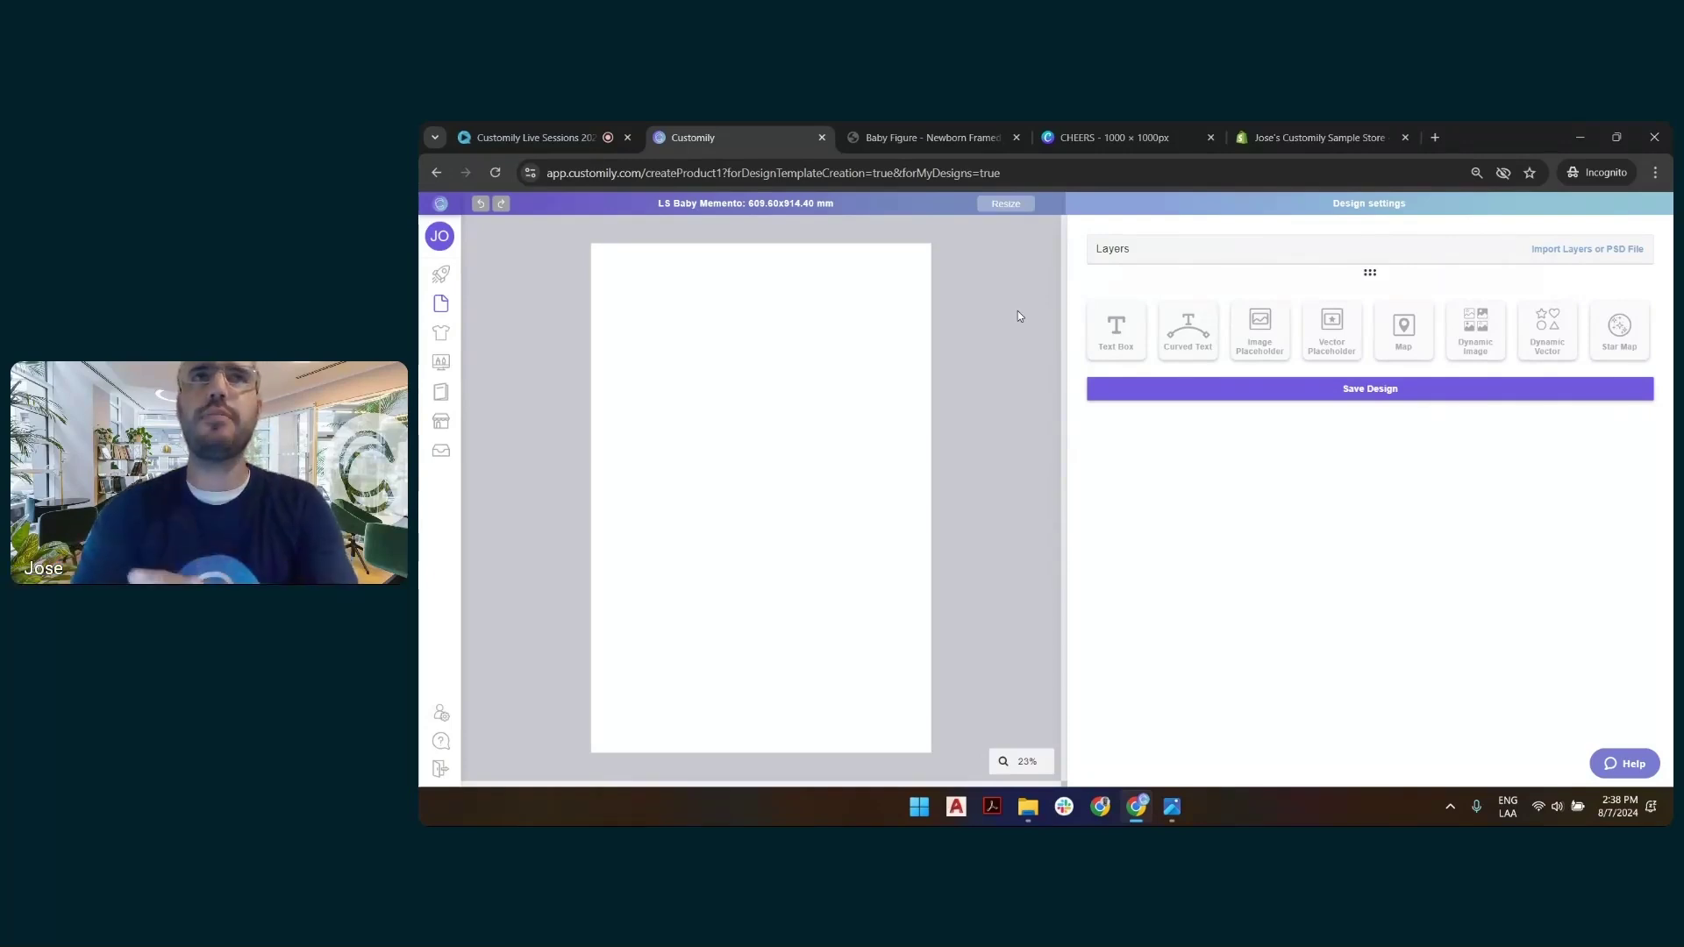
{"action": "left_click", "coordinate": [1148, 135]}
{"action": "left_click", "coordinate": [930, 137]}
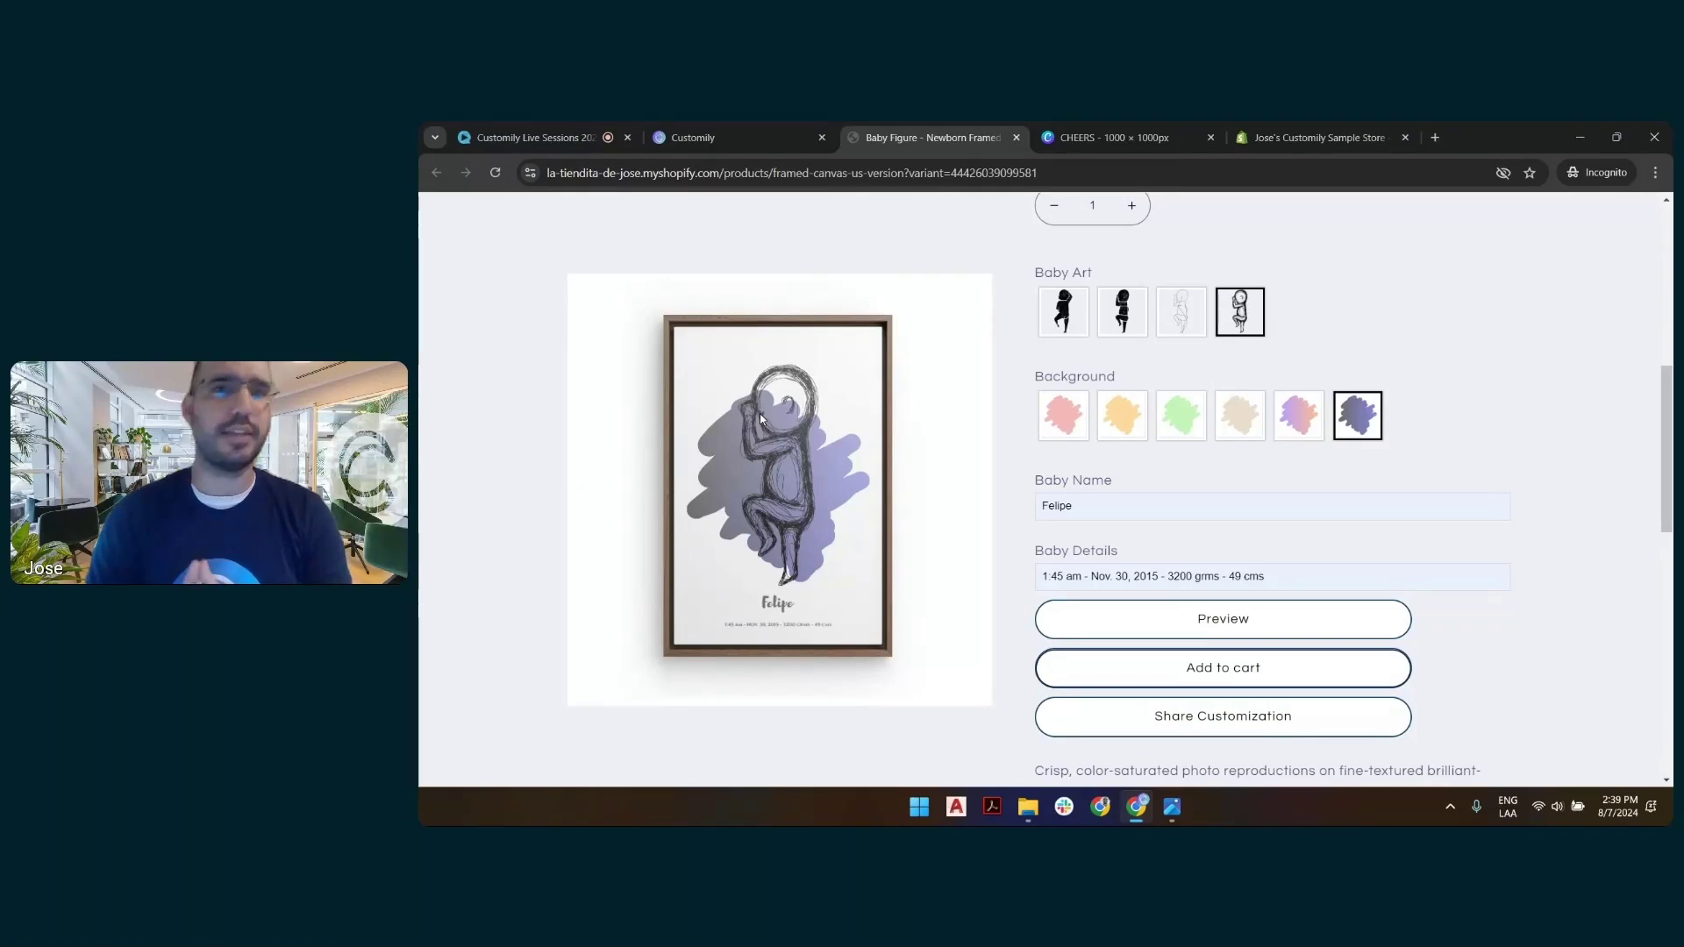
{"action": "left_click", "coordinate": [669, 129]}
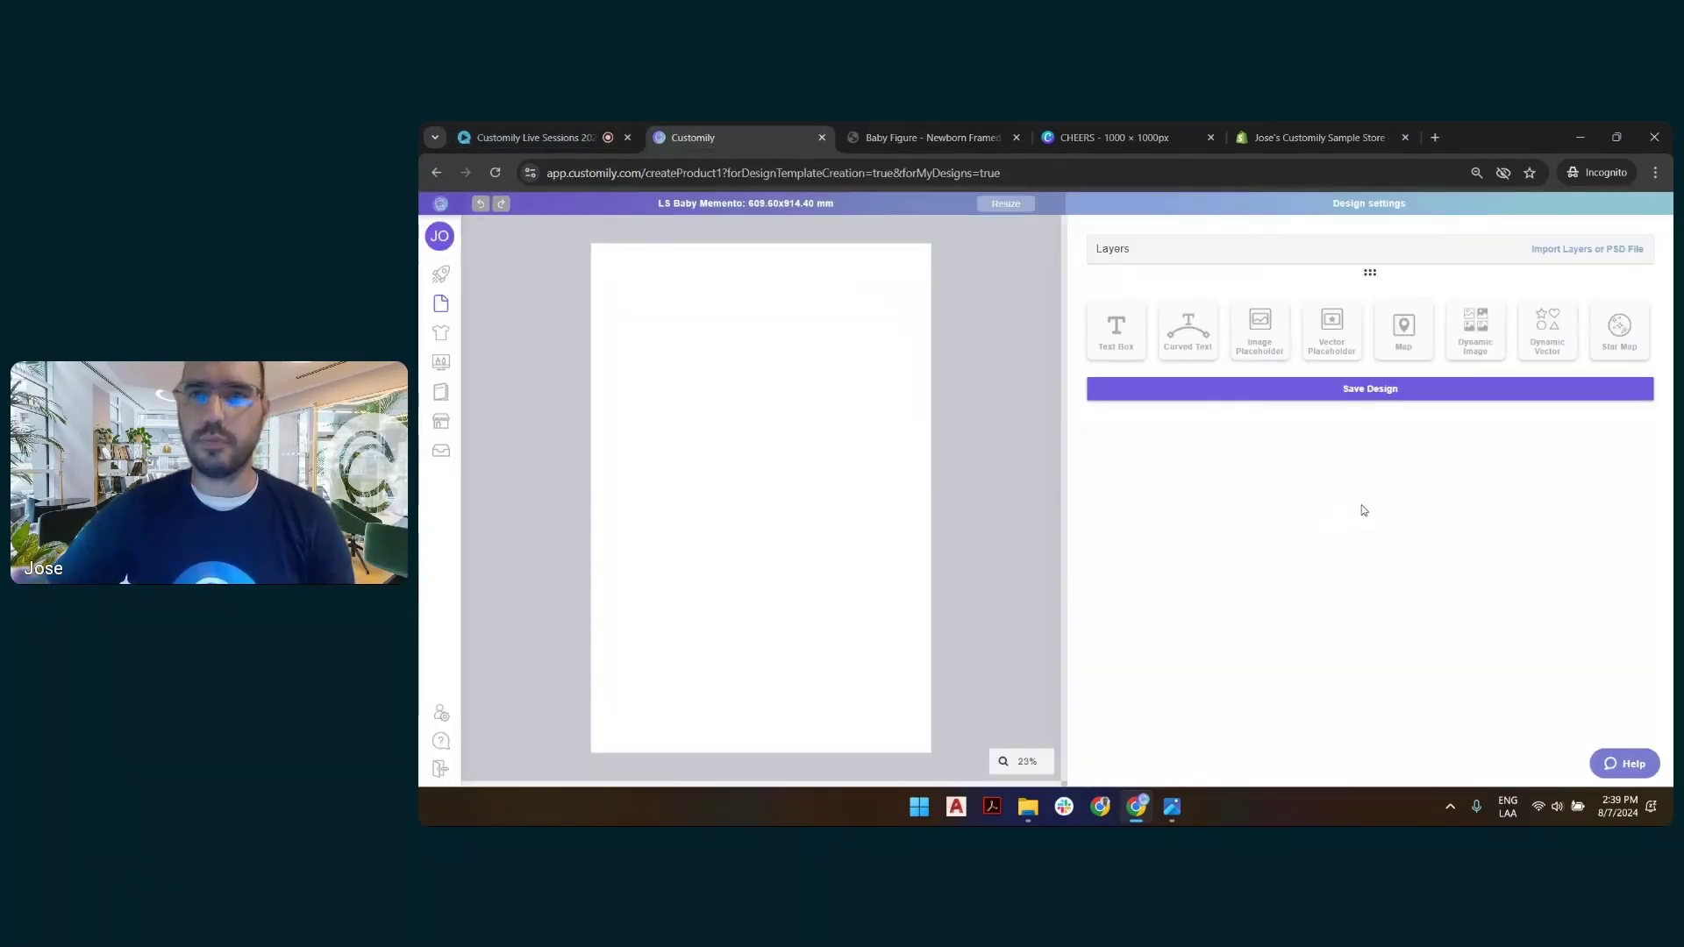
Add a dynamic image layer and rename it 'Baby Art'.
{"action": "left_click", "coordinate": [1492, 326]}
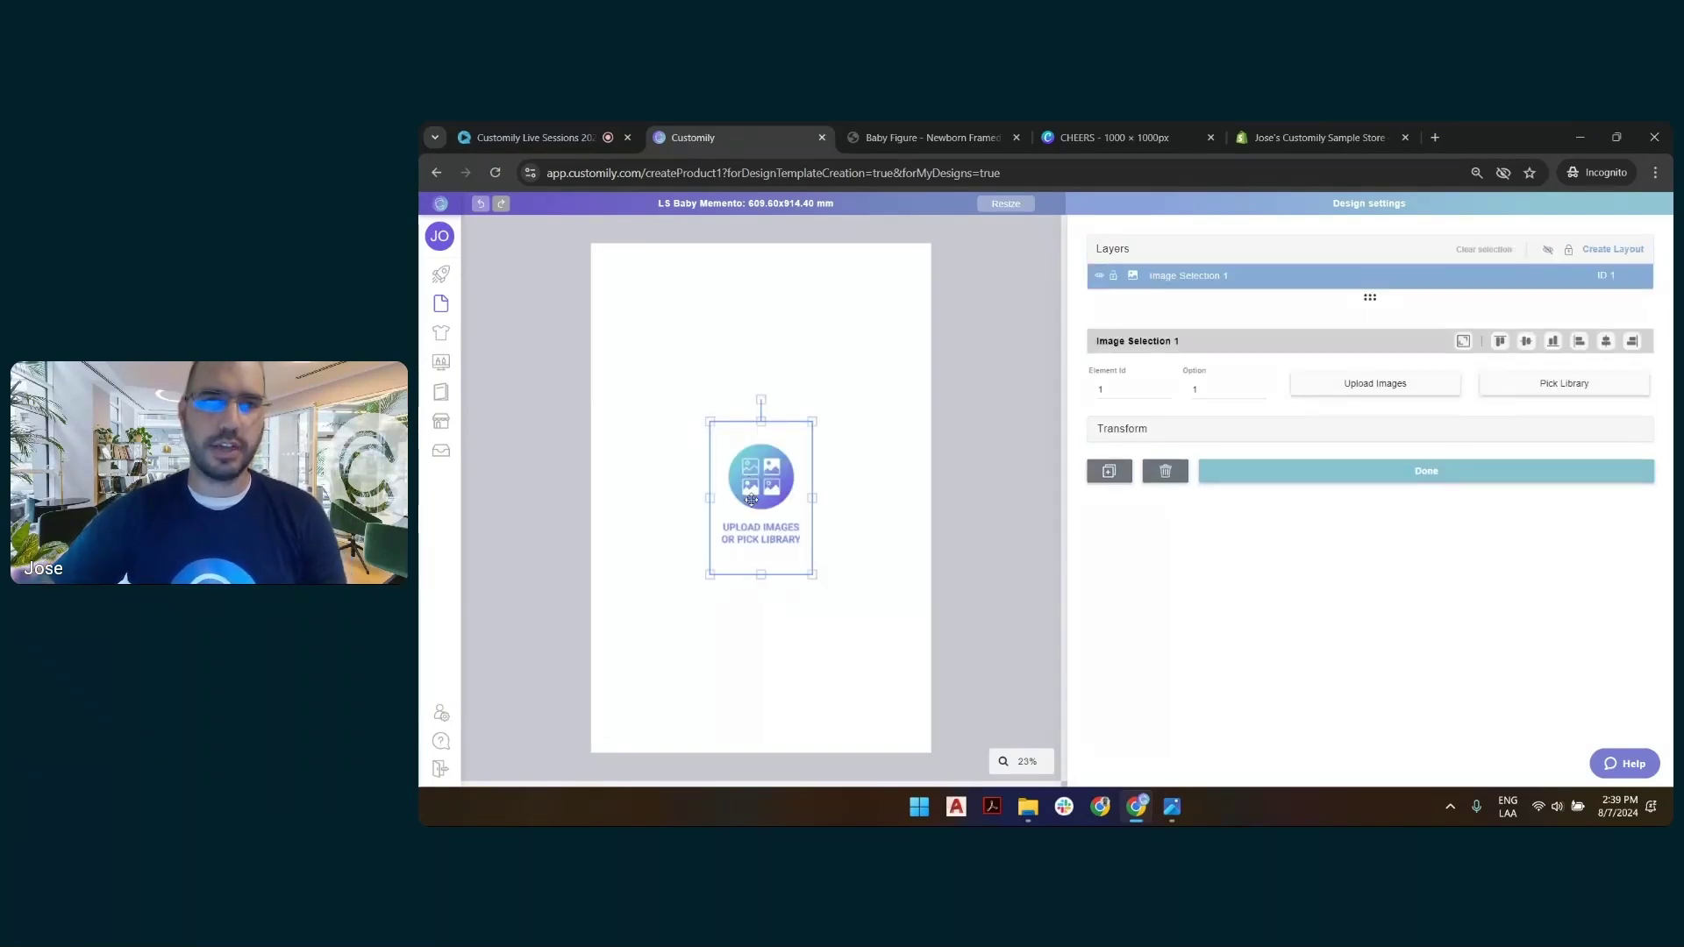
{"action": "double_click", "coordinate": [1232, 277]}
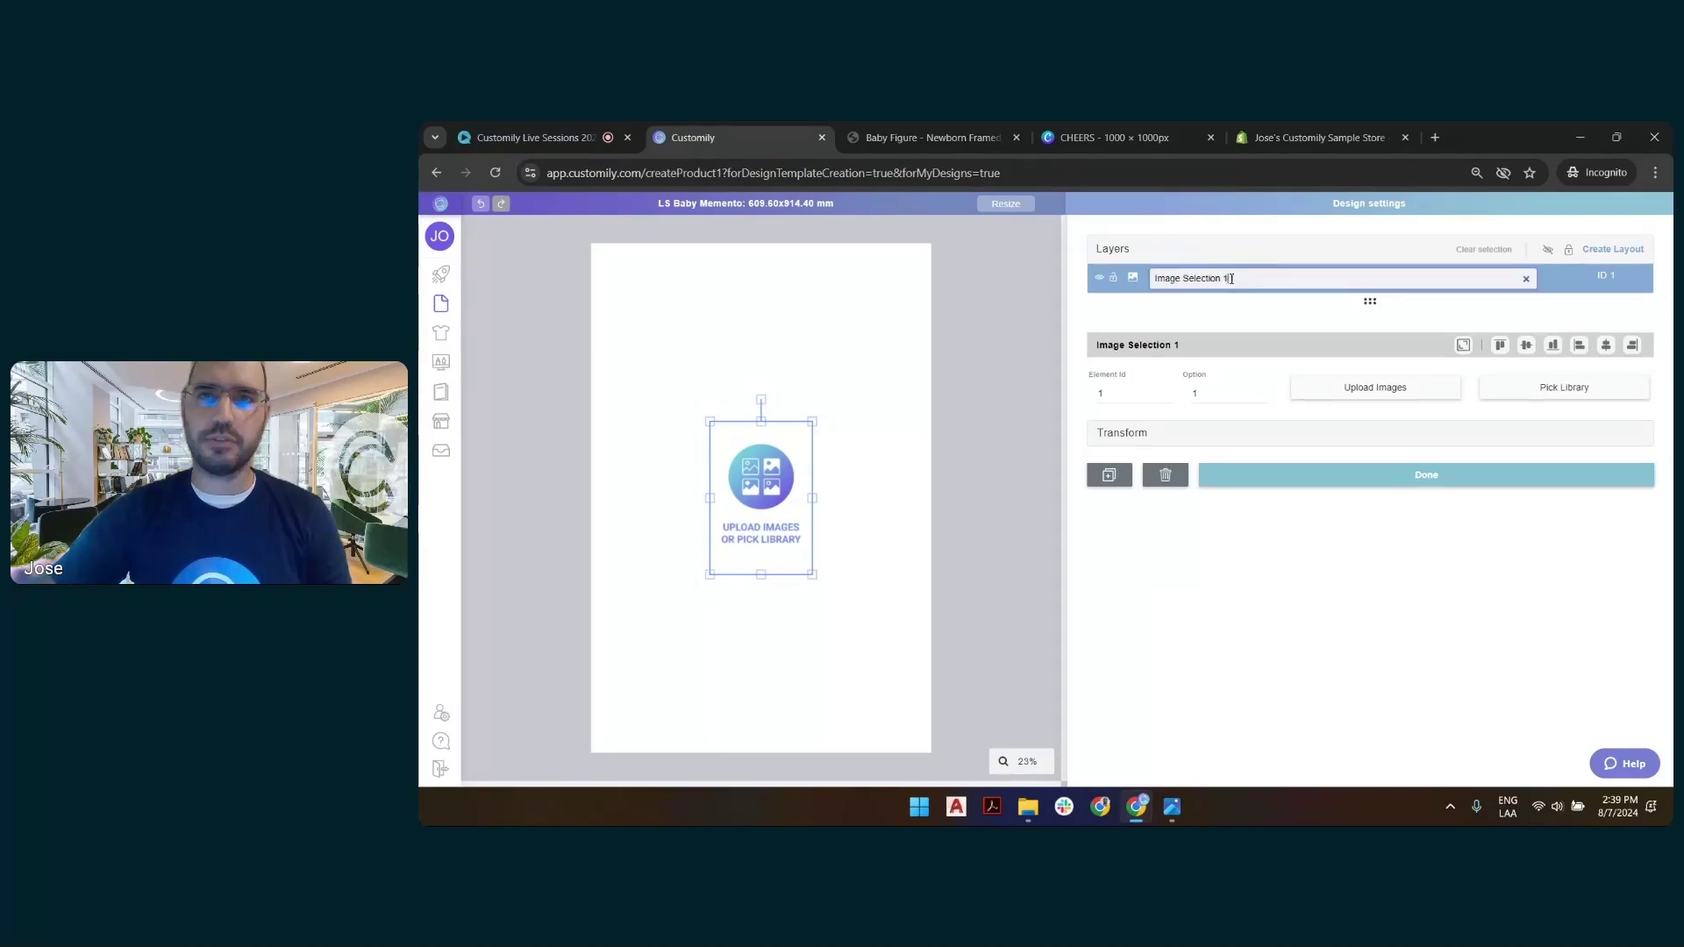
{"action": "key", "text": "ctrl+shift+Left"}
{"action": "key", "text": "ctrl+shift+Left"}
{"action": "key", "text": "ctrl+shift+Left"}
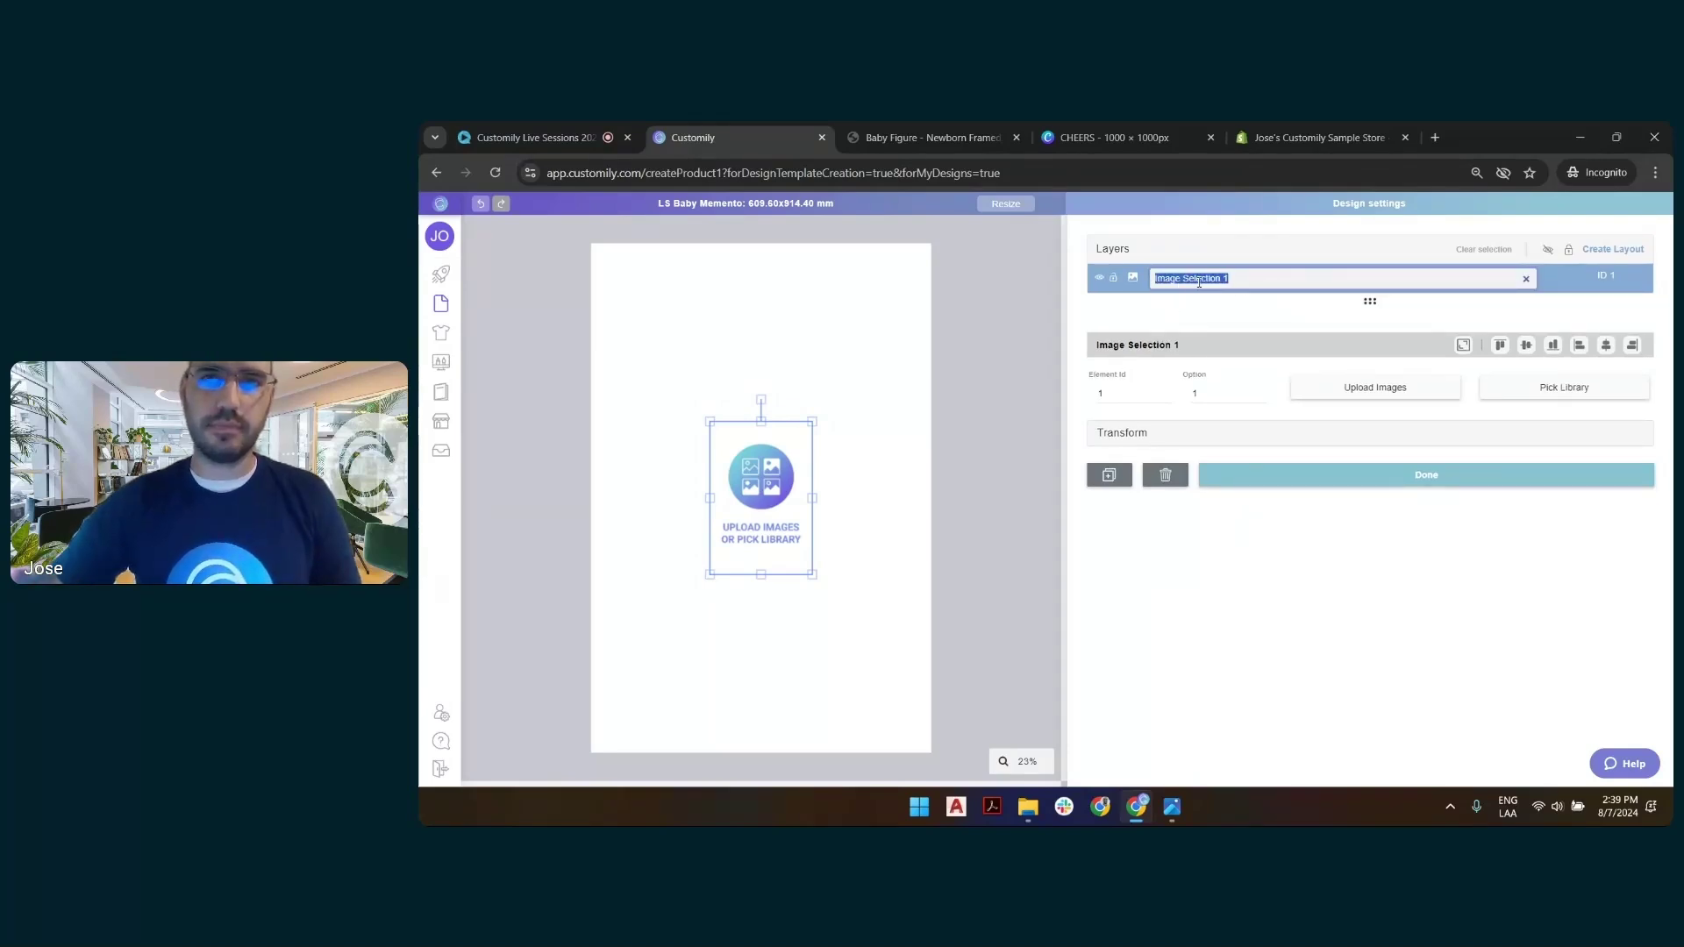
{"action": "type", "text": "Baby Art"}
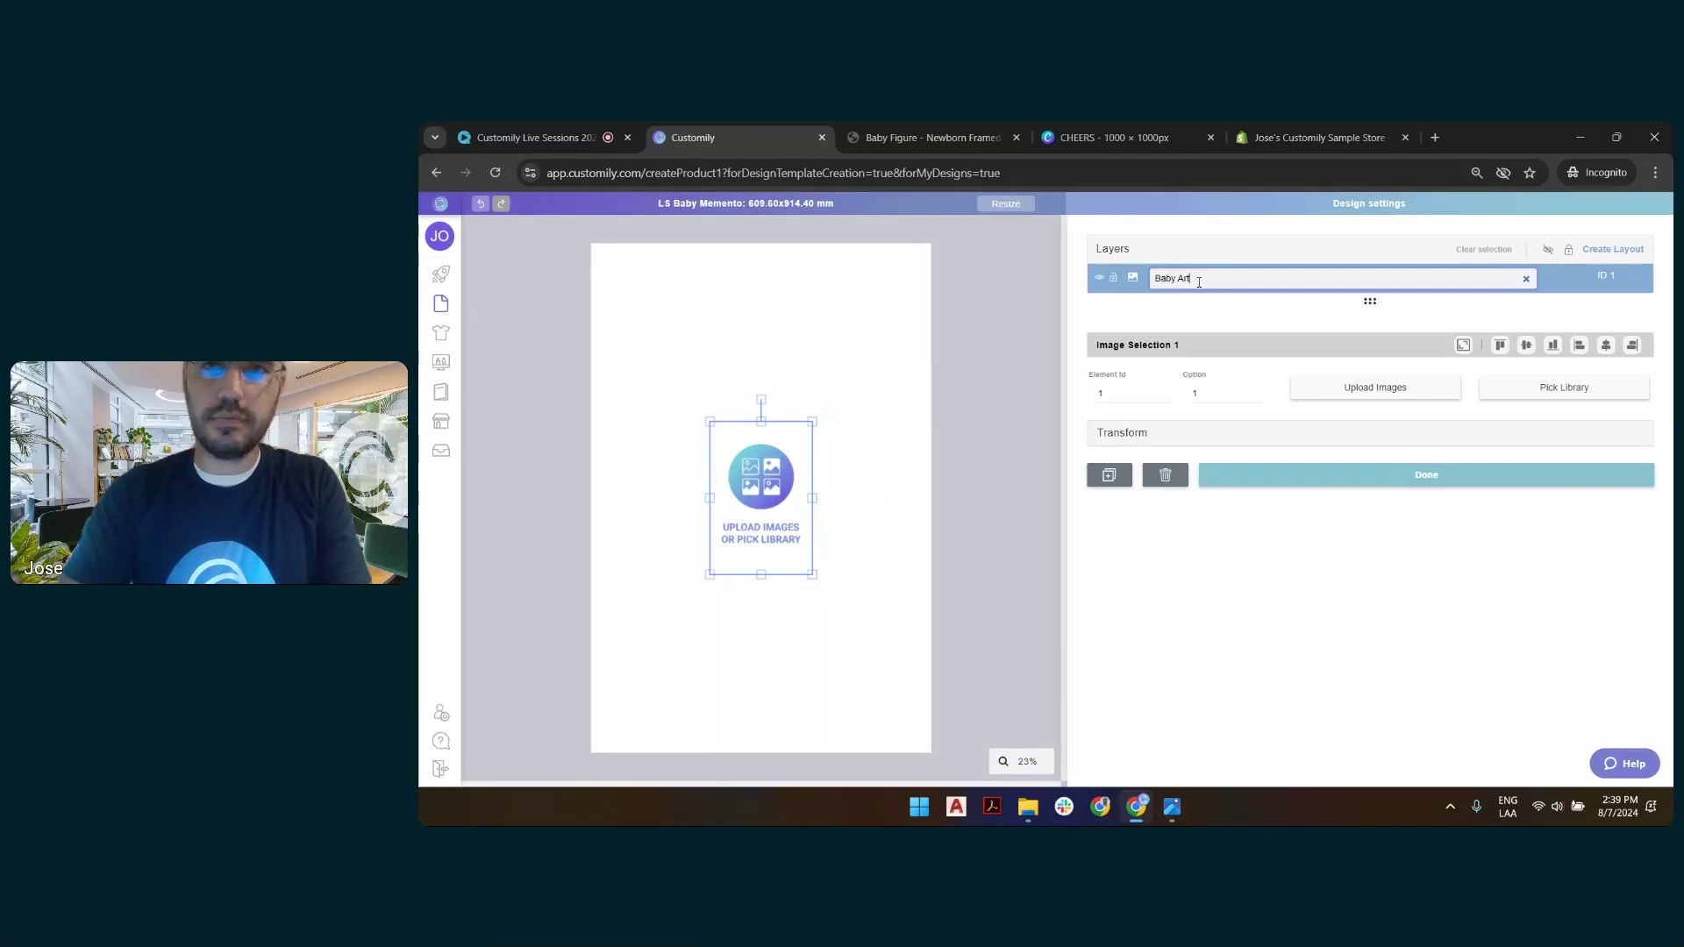
{"action": "key", "text": "Return"}
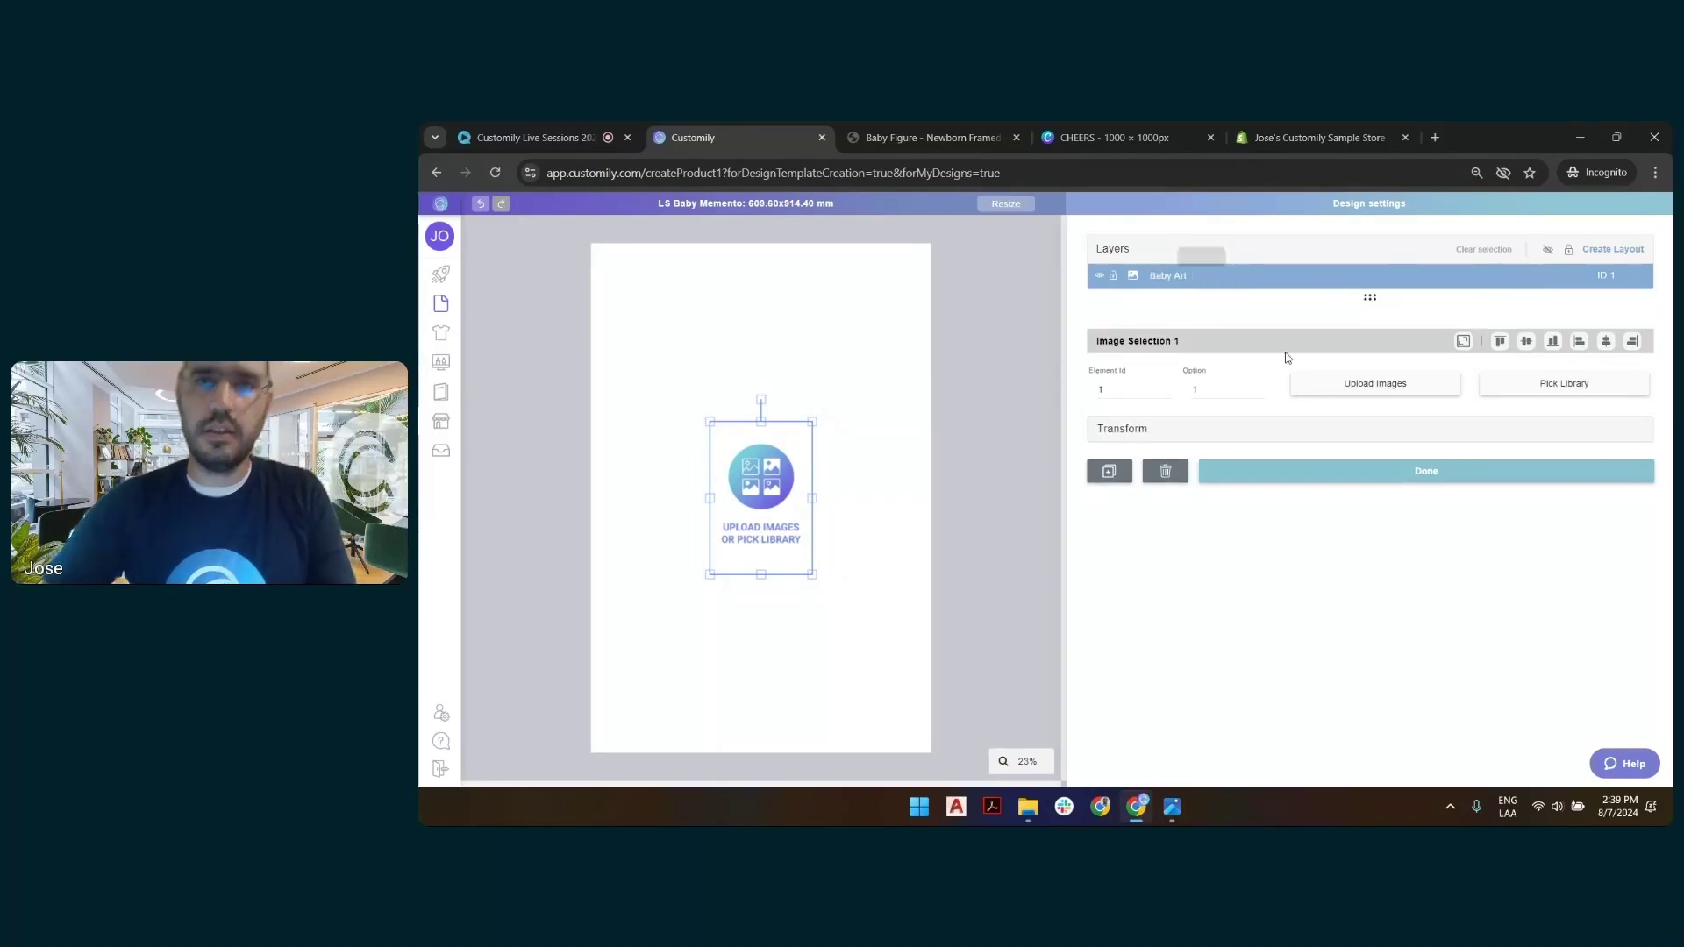
Upload Baby 1–4 images to the Baby Art layer and make them fill the page.
{"action": "left_click", "coordinate": [1331, 384]}
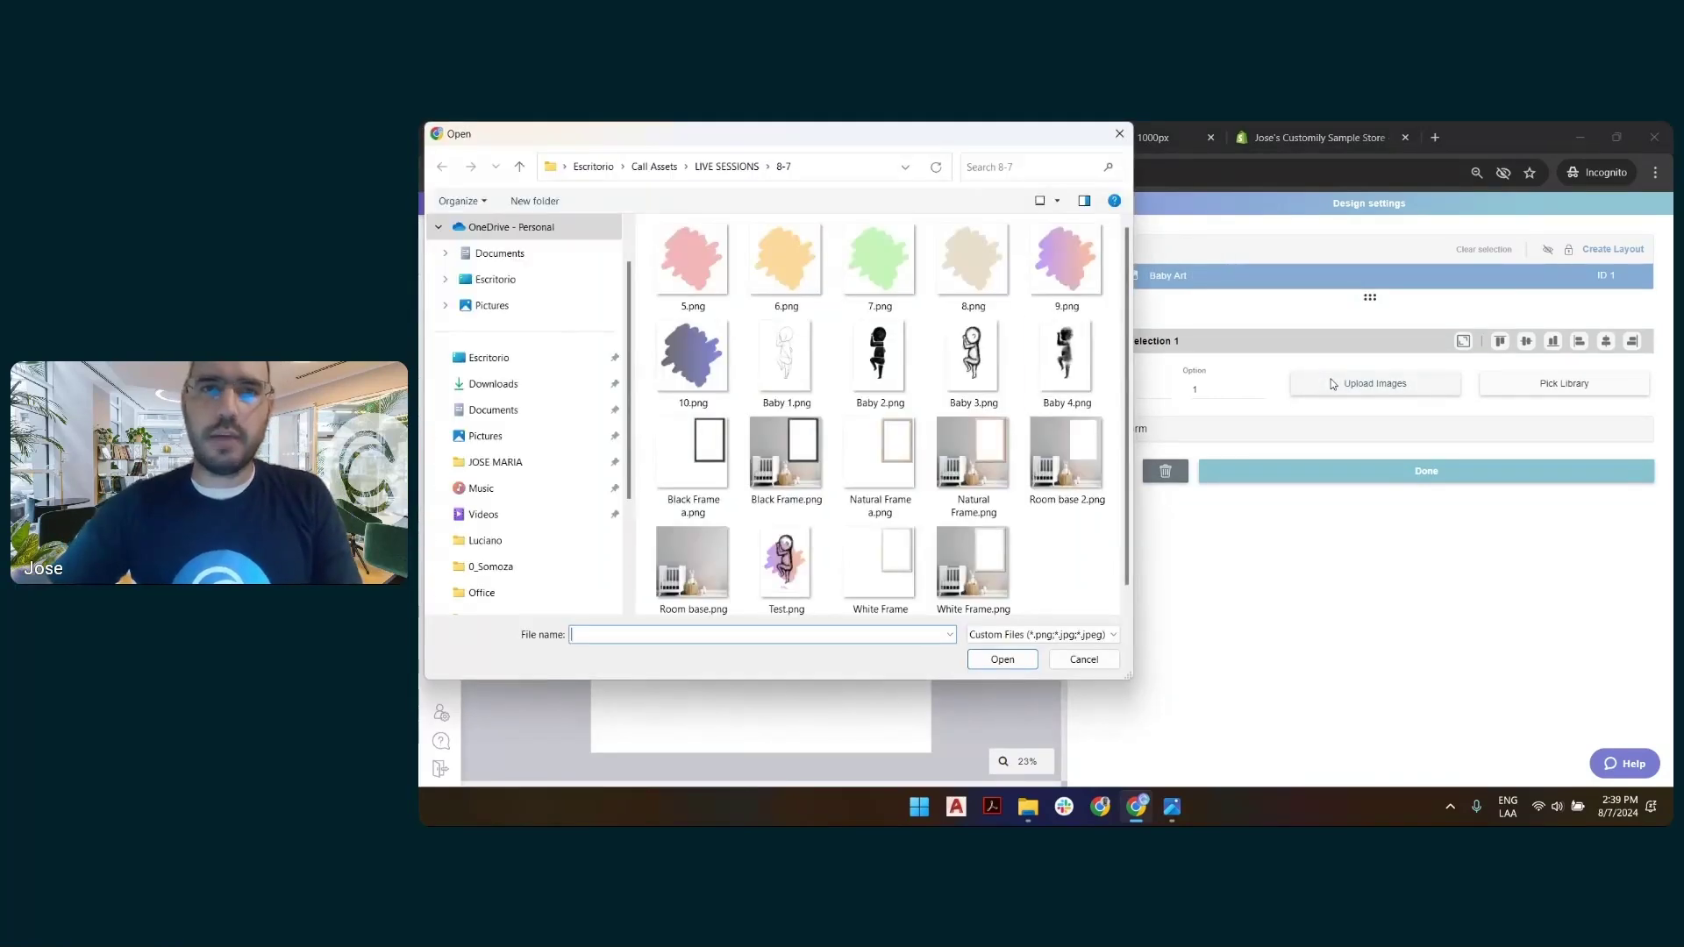
{"action": "left_click", "coordinate": [798, 351]}
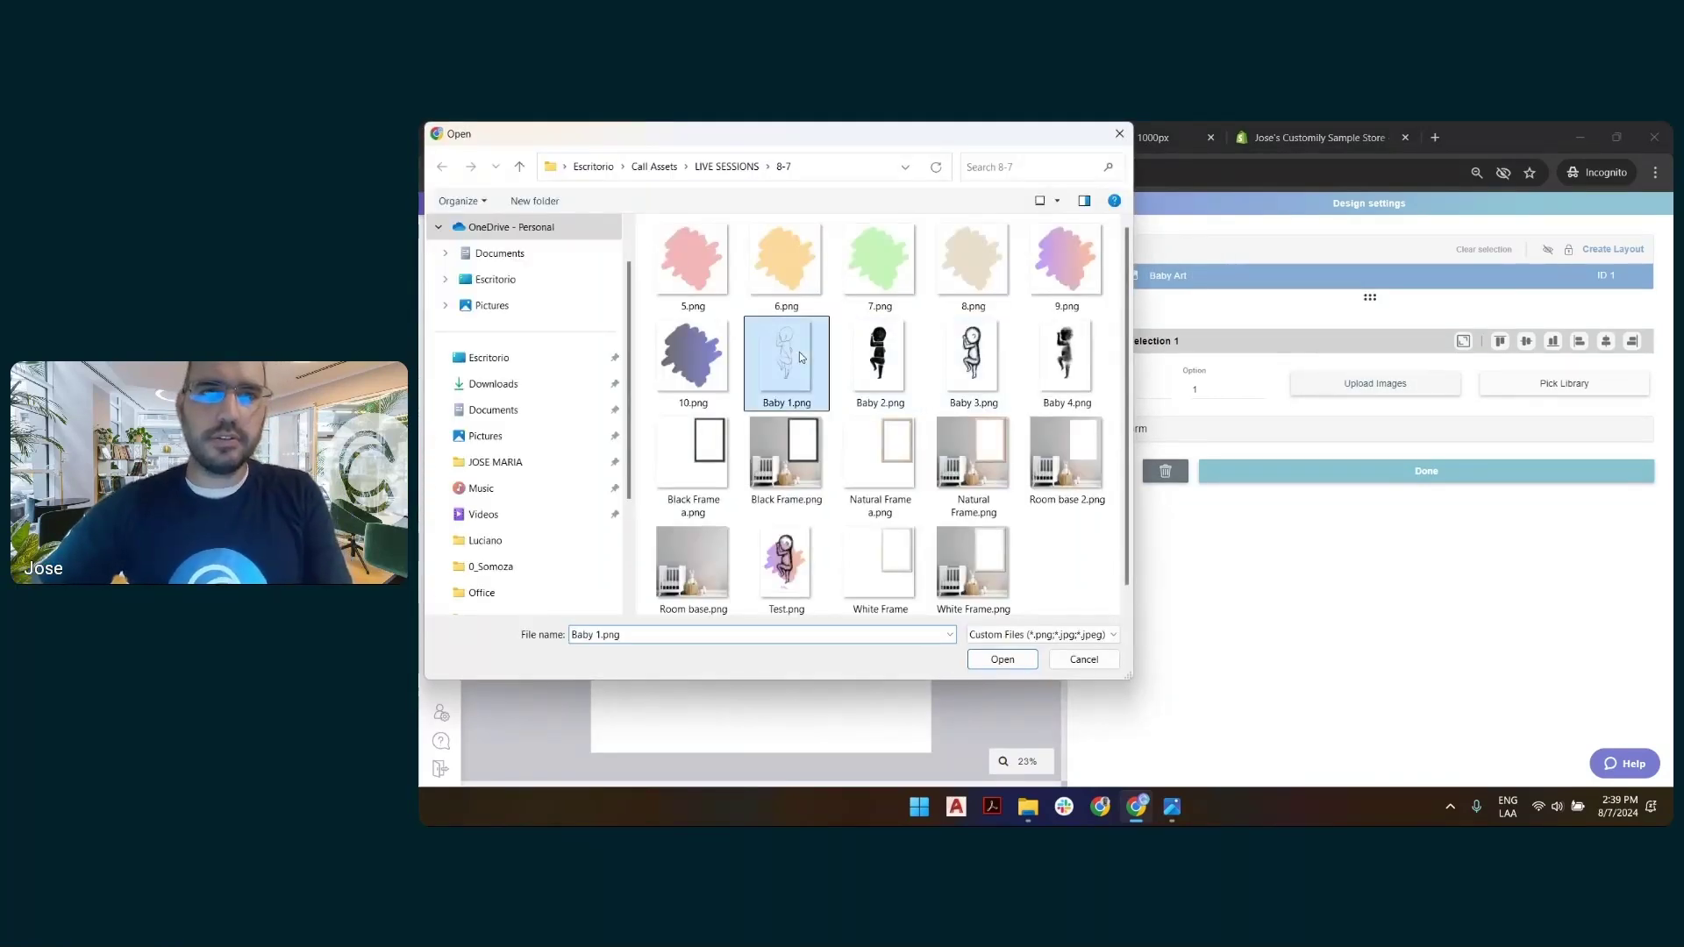
{"action": "left_click", "coordinate": [1065, 355], "text": "shift"}
{"action": "left_click", "coordinate": [1009, 660]}
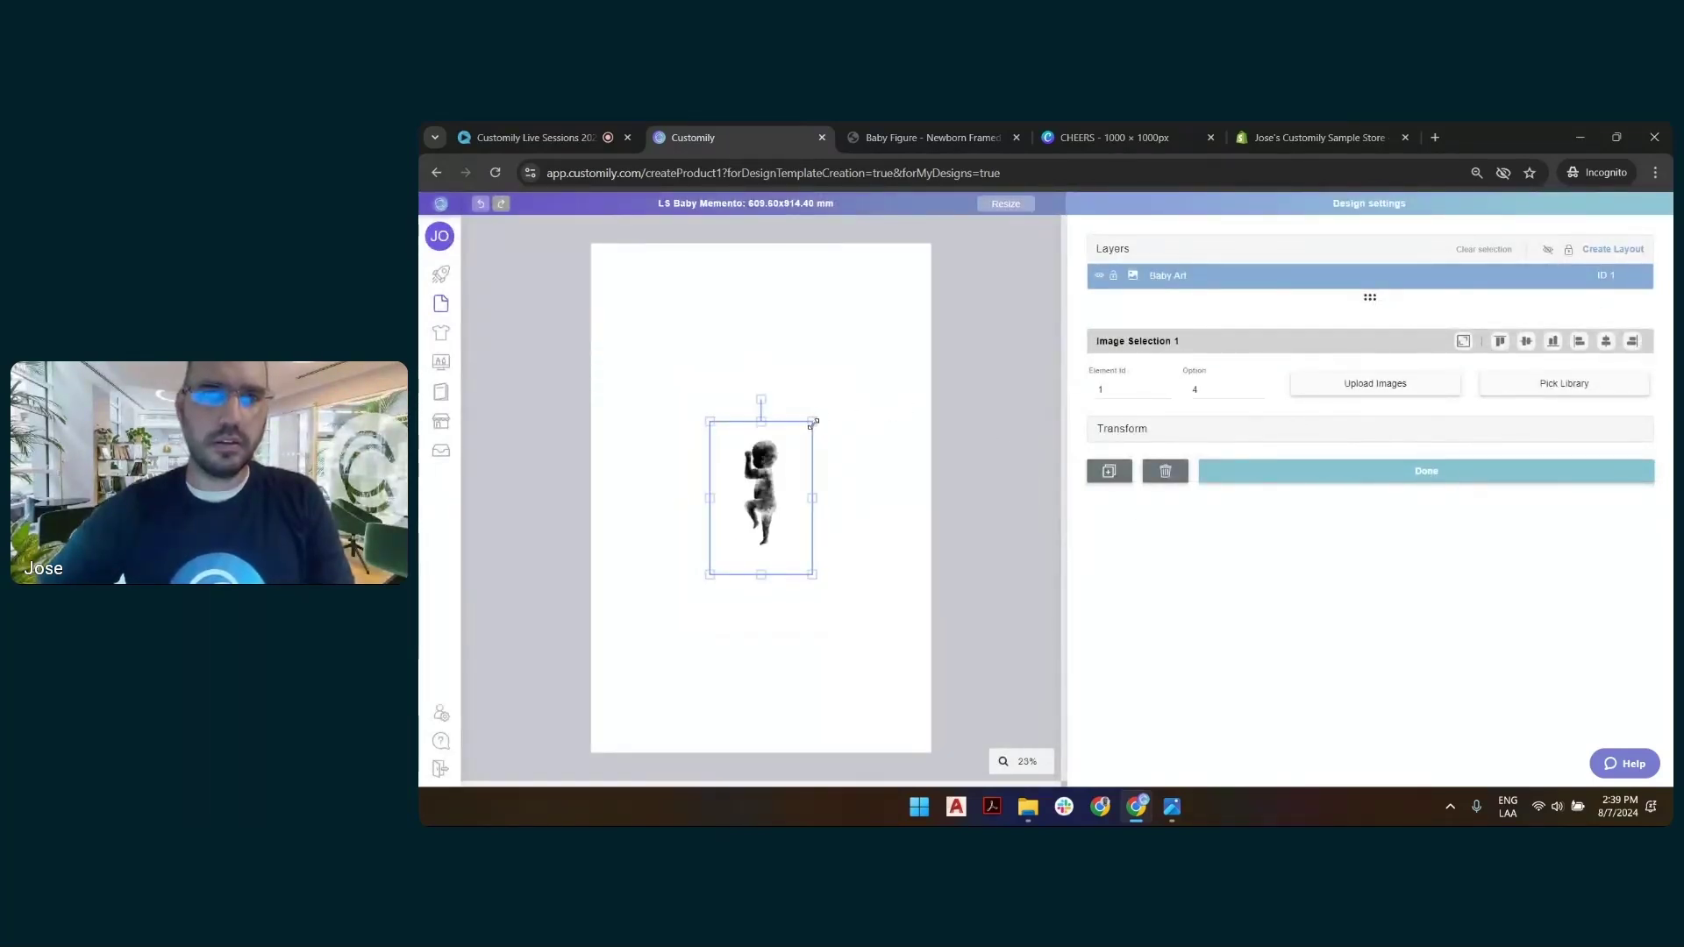
{"action": "left_click_drag", "start_coordinate": [812, 422], "coordinate": [934, 278]}
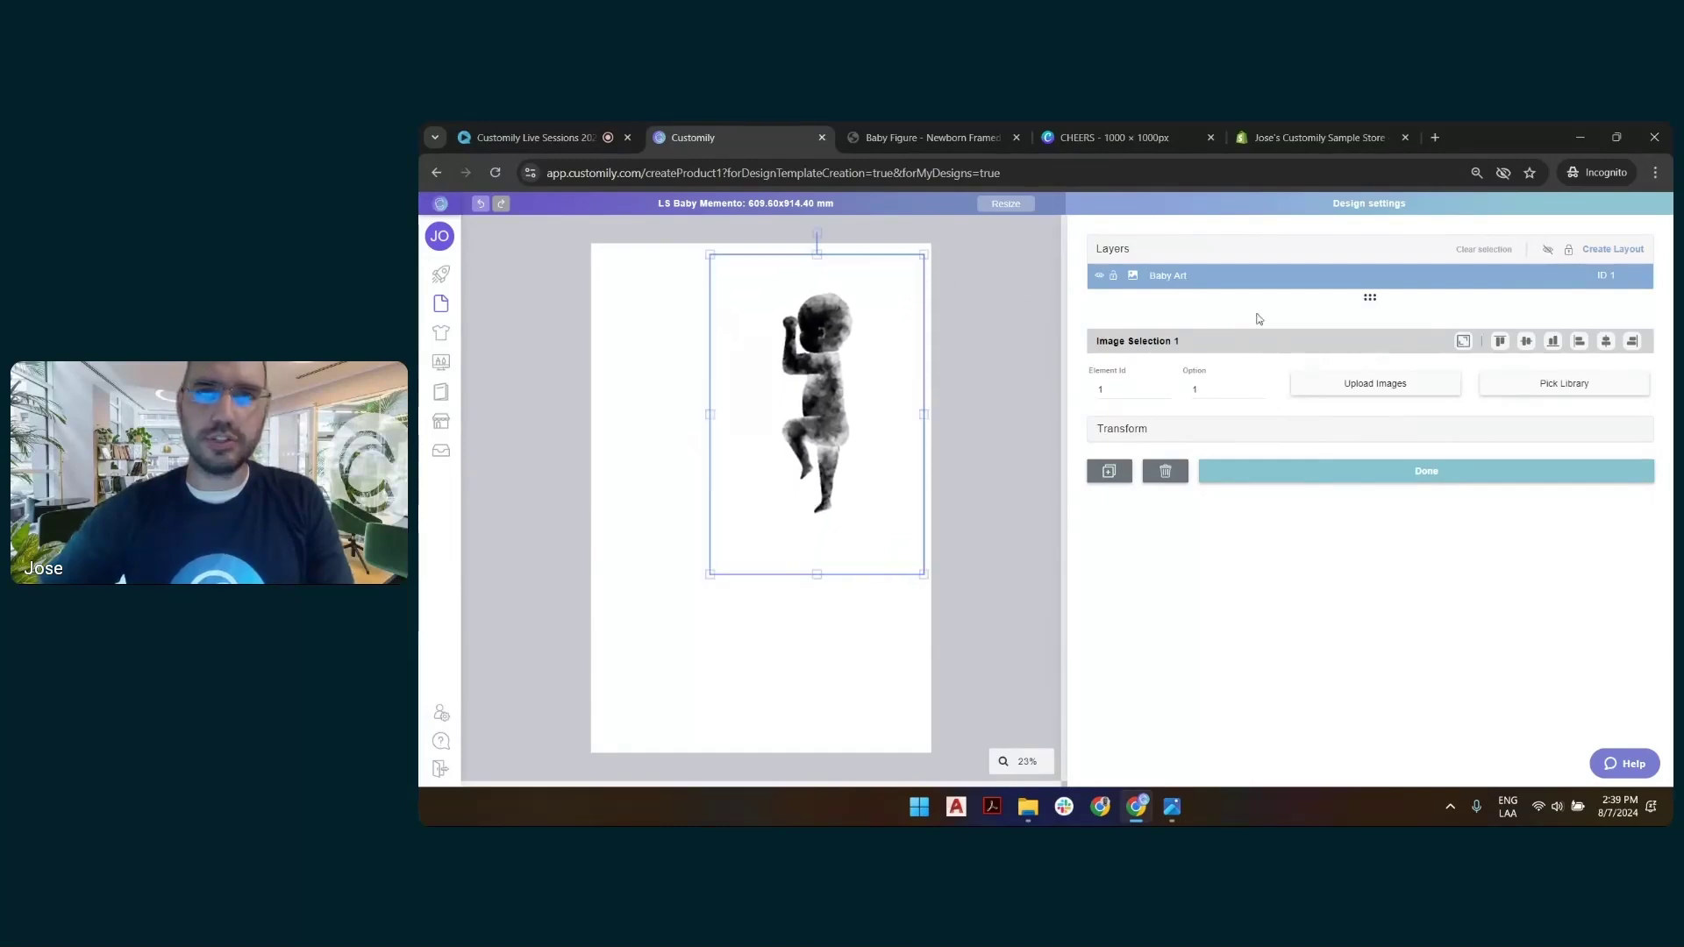
{"action": "left_click", "coordinate": [1470, 343]}
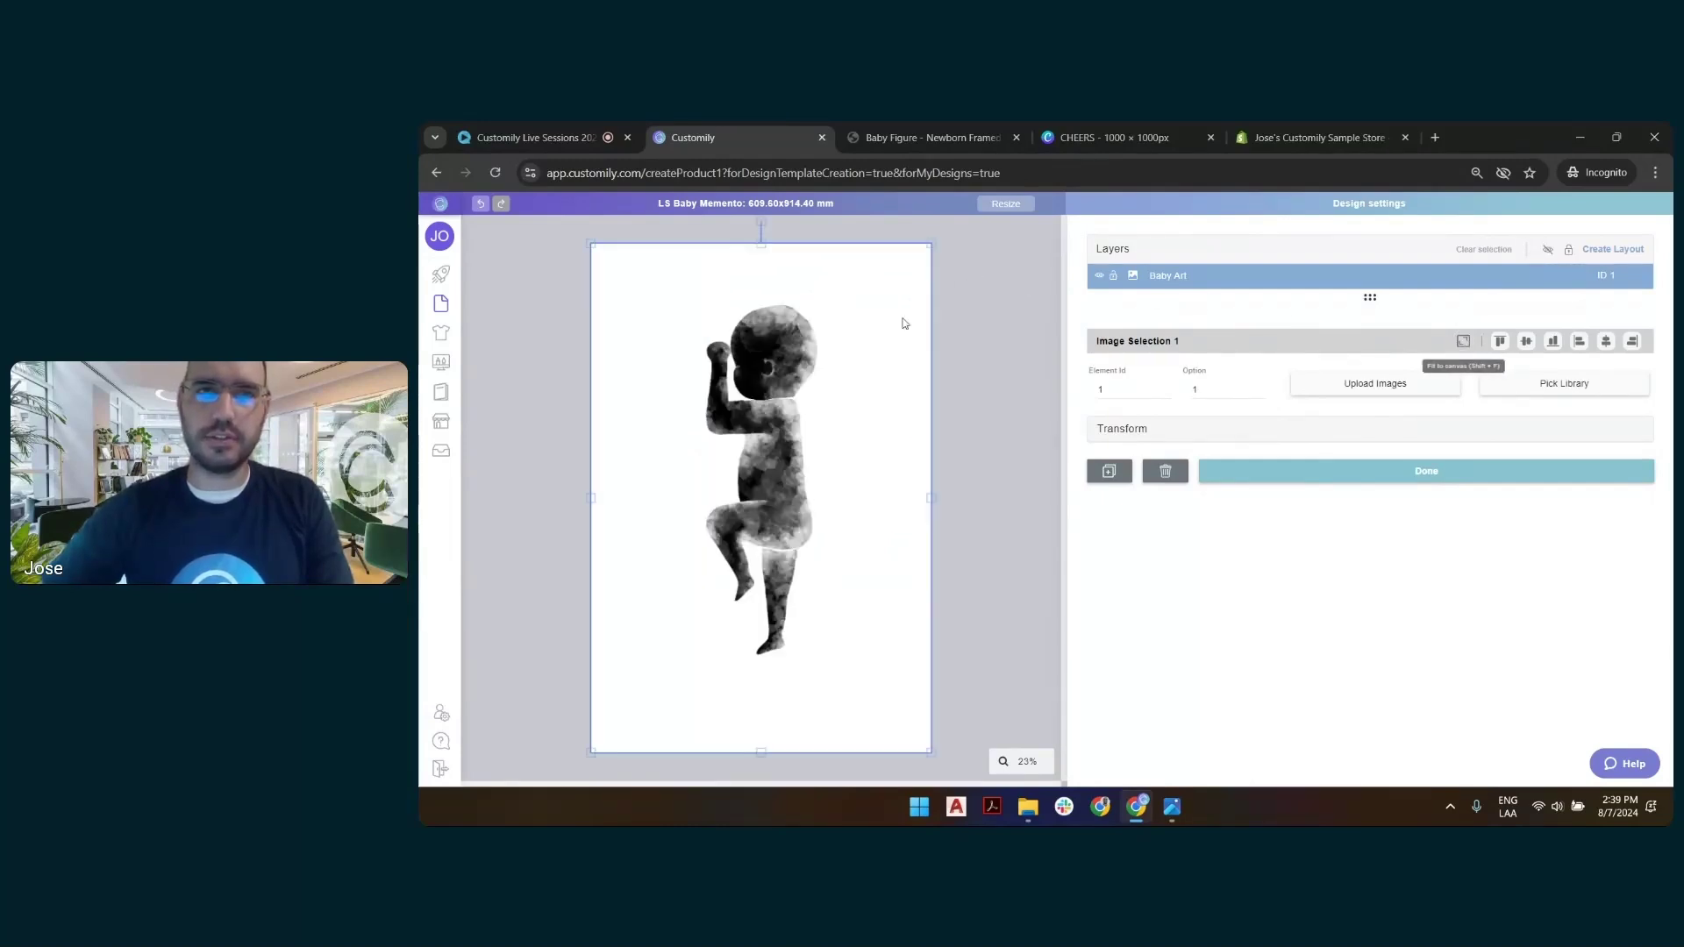
{"action": "left_click", "coordinate": [1006, 349]}
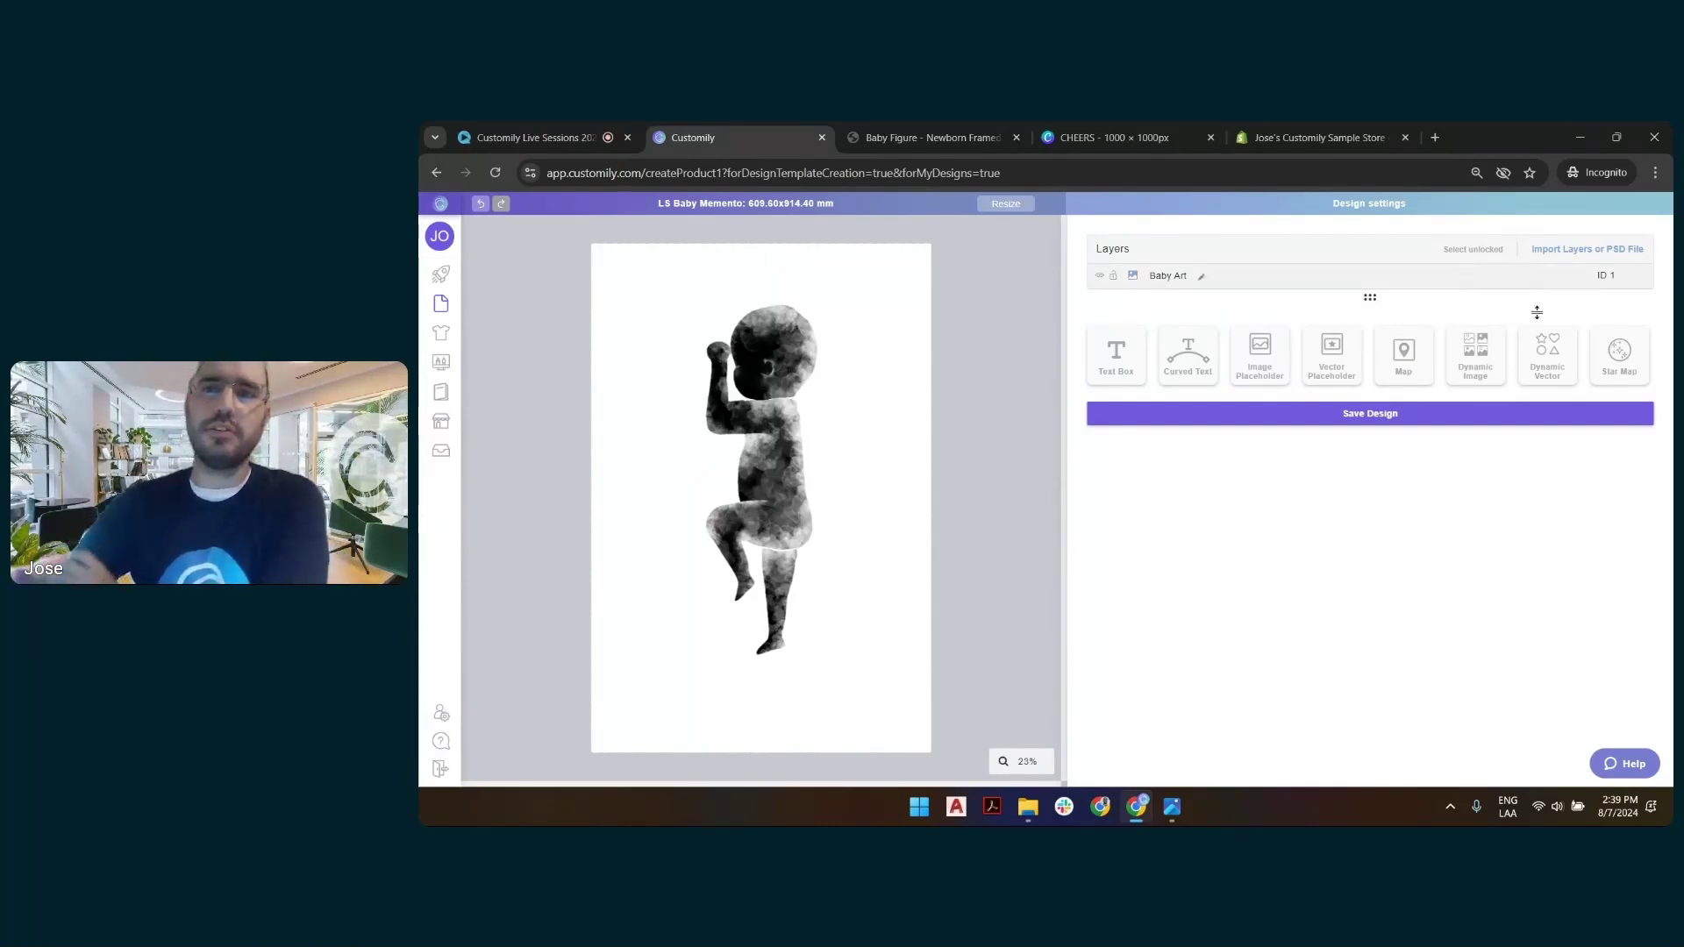
Add a second dynamic image layer, then compare the pink, yellow and green backgrounds on the product page.
{"action": "left_click", "coordinate": [1488, 369]}
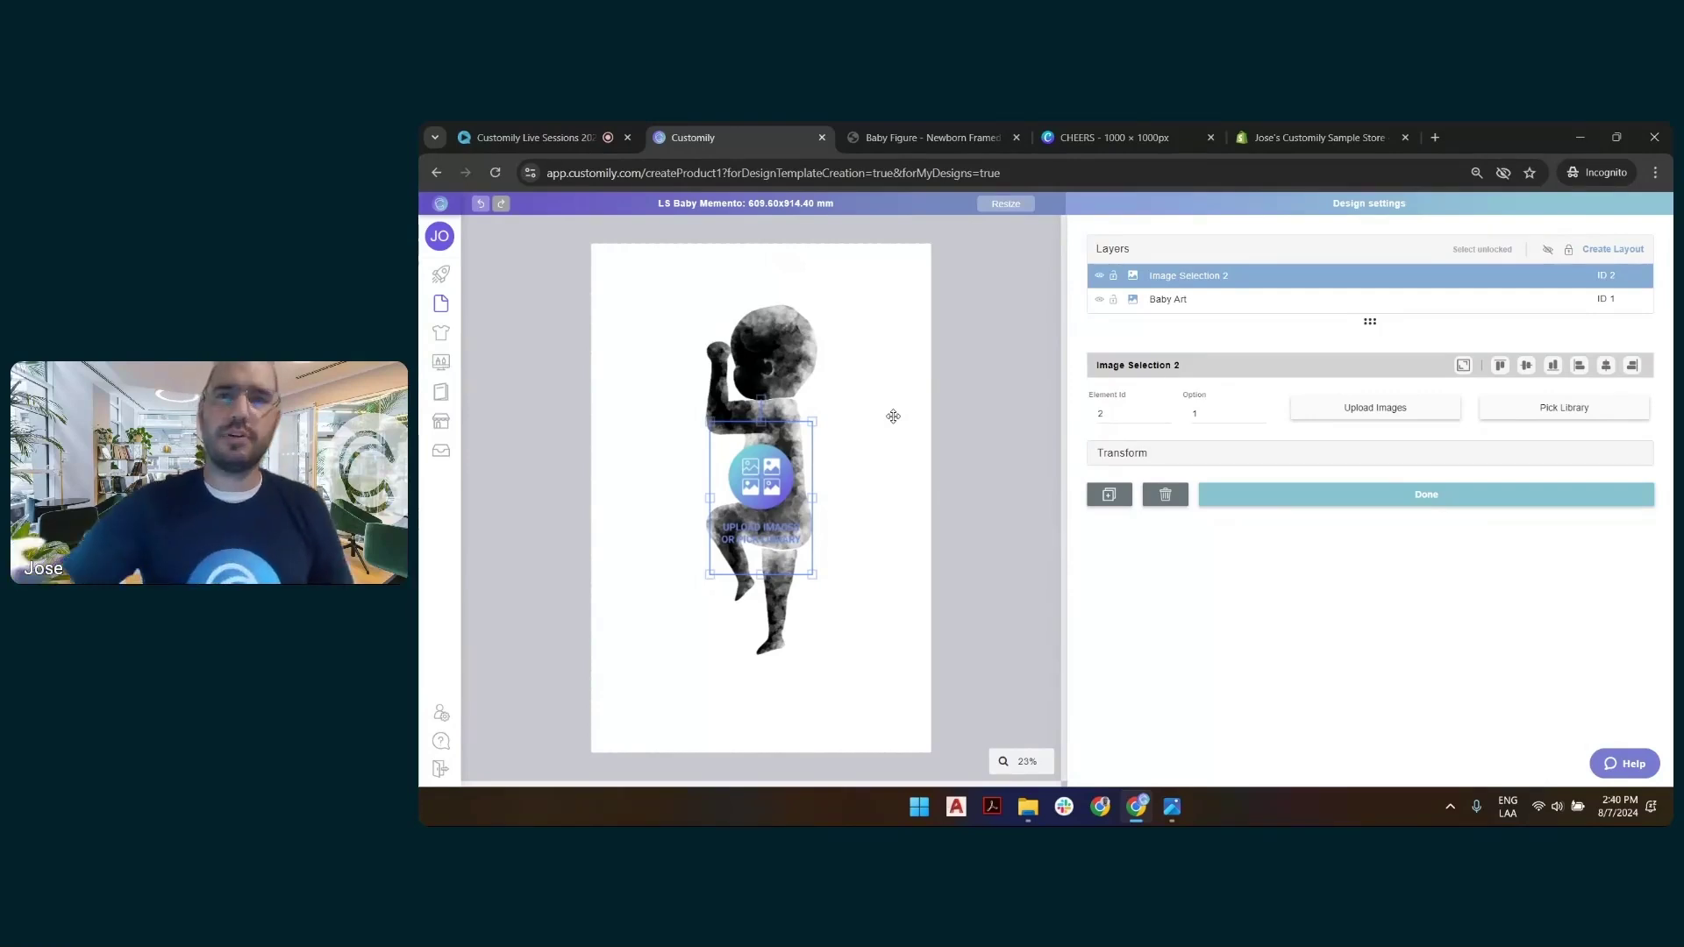
{"action": "mouse_move", "coordinate": [1143, 126]}
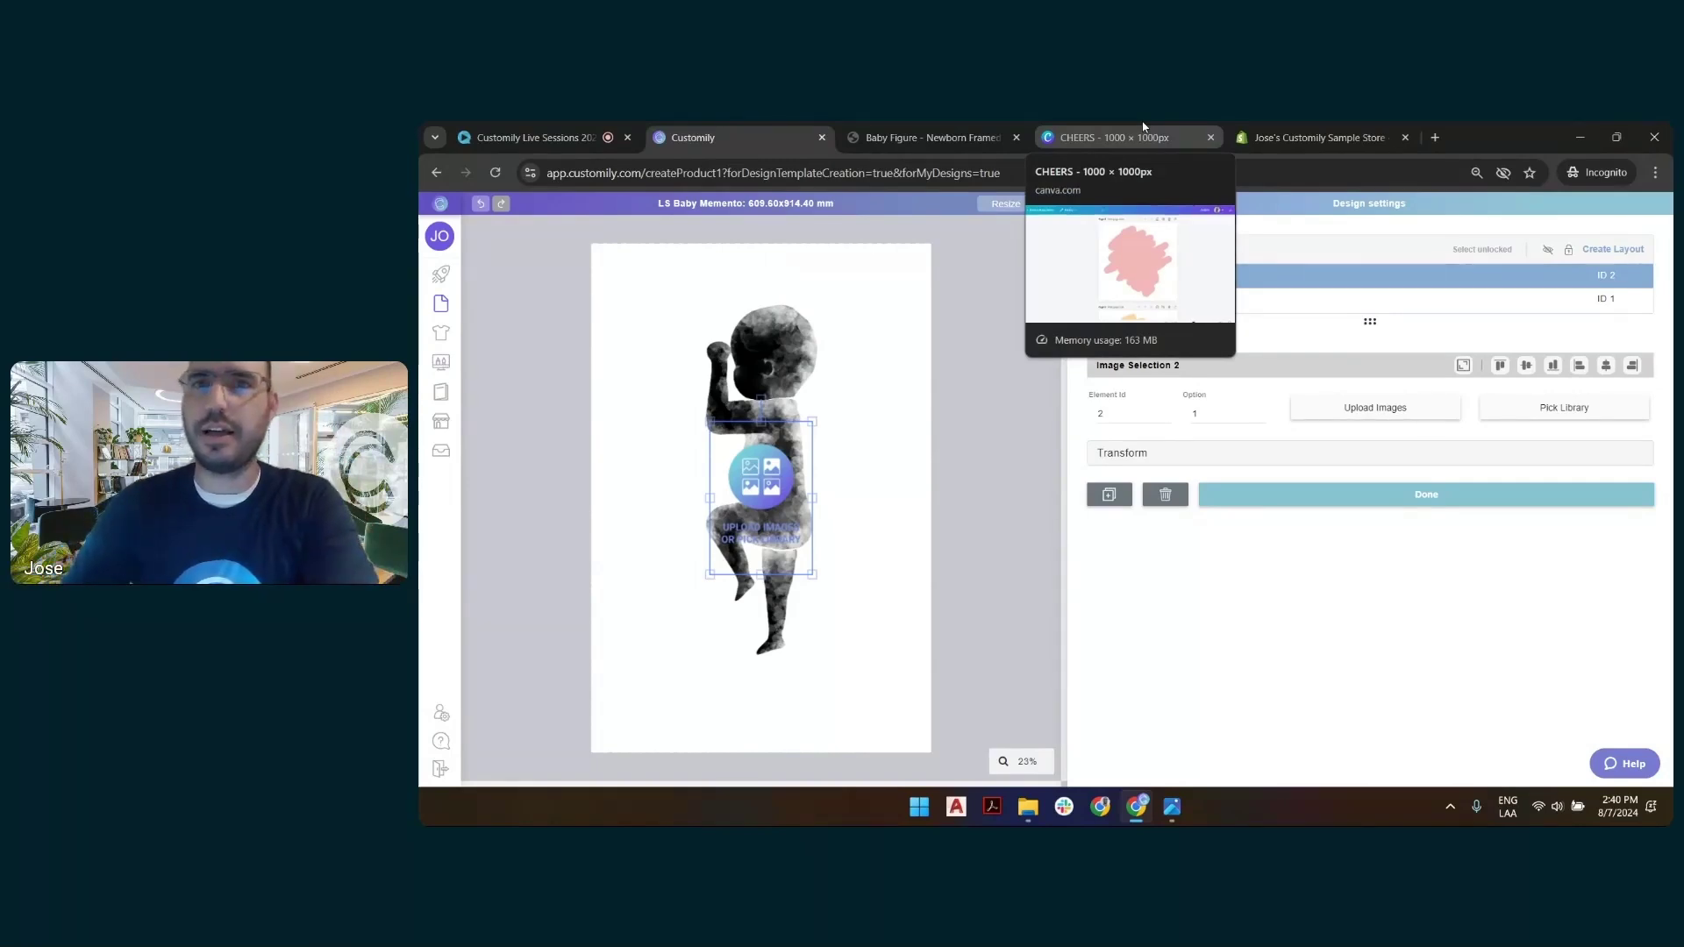
{"action": "left_click", "coordinate": [871, 139]}
{"action": "left_click", "coordinate": [1063, 414]}
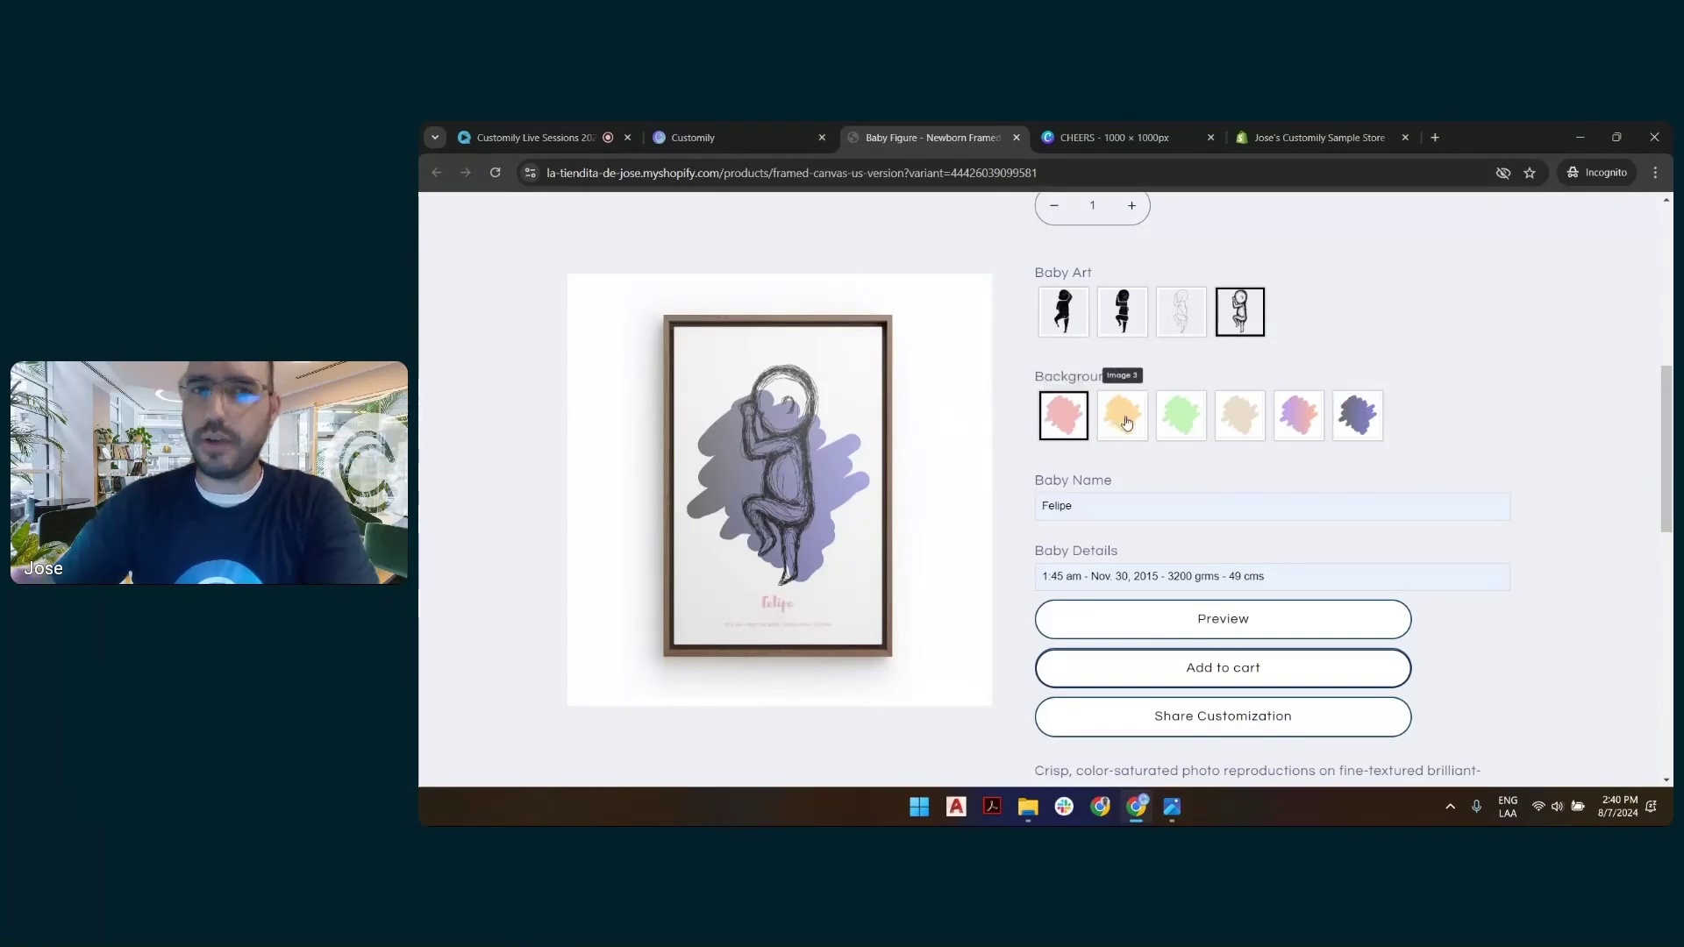
{"action": "left_click", "coordinate": [1121, 415]}
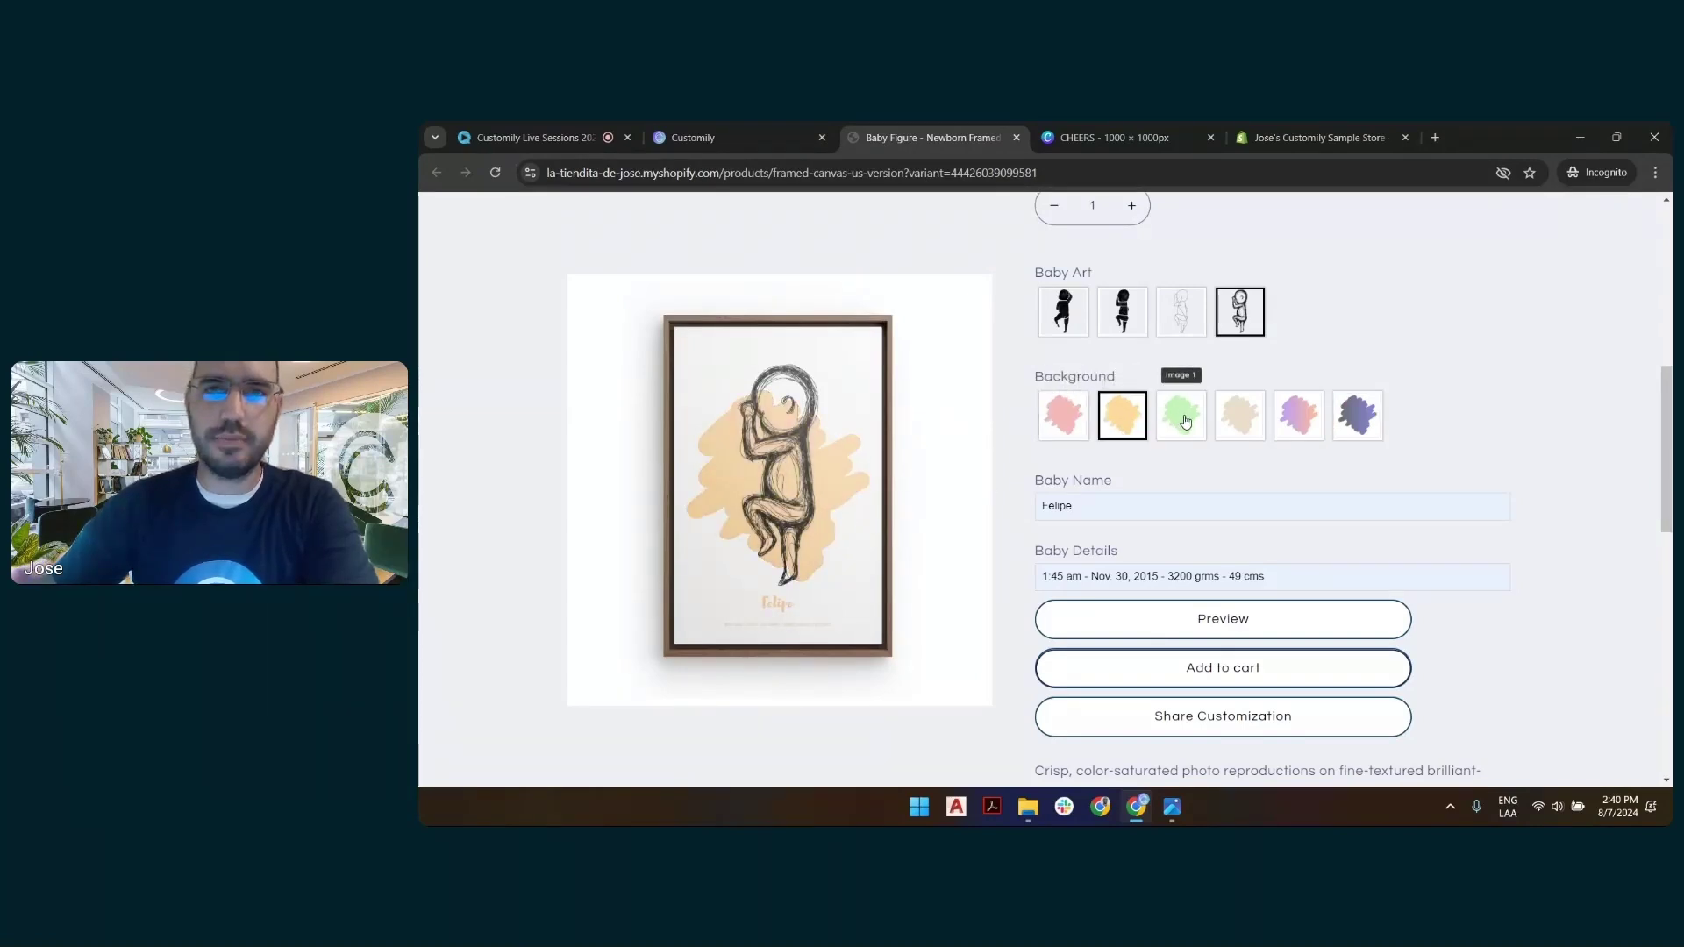
{"action": "left_click", "coordinate": [1184, 423]}
{"action": "left_click", "coordinate": [1109, 138]}
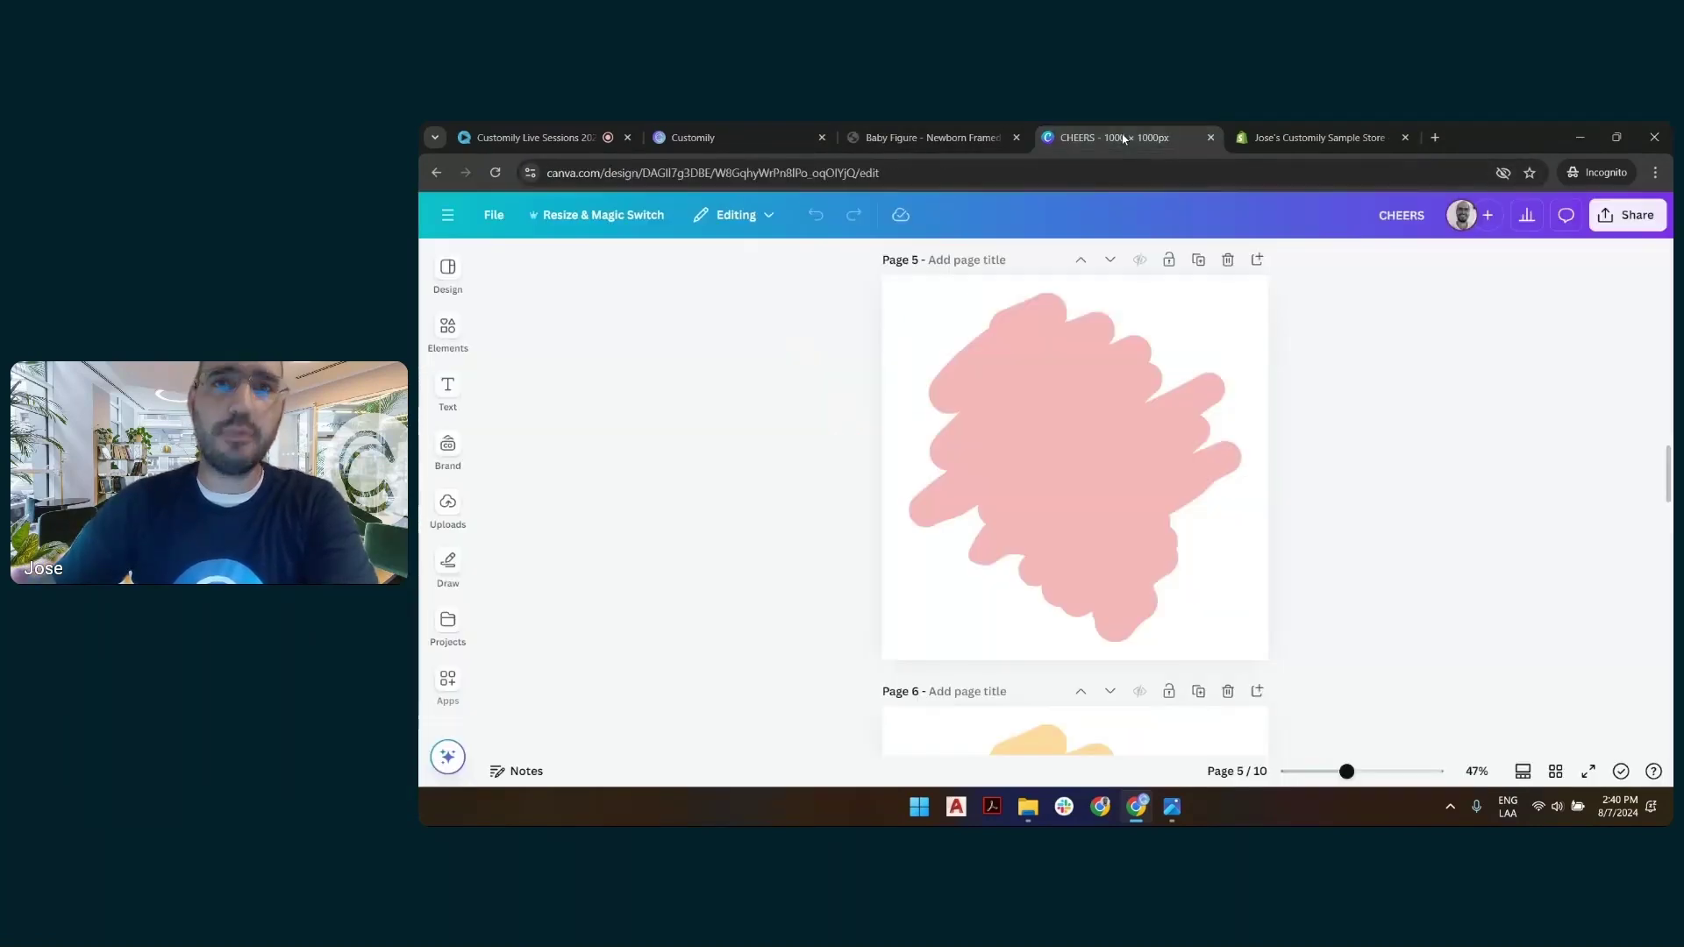
Pick the red marker from Canva's Draw tools.
{"action": "scroll", "coordinate": [1228, 445], "scroll_direction": "up", "scroll_amount": 5}
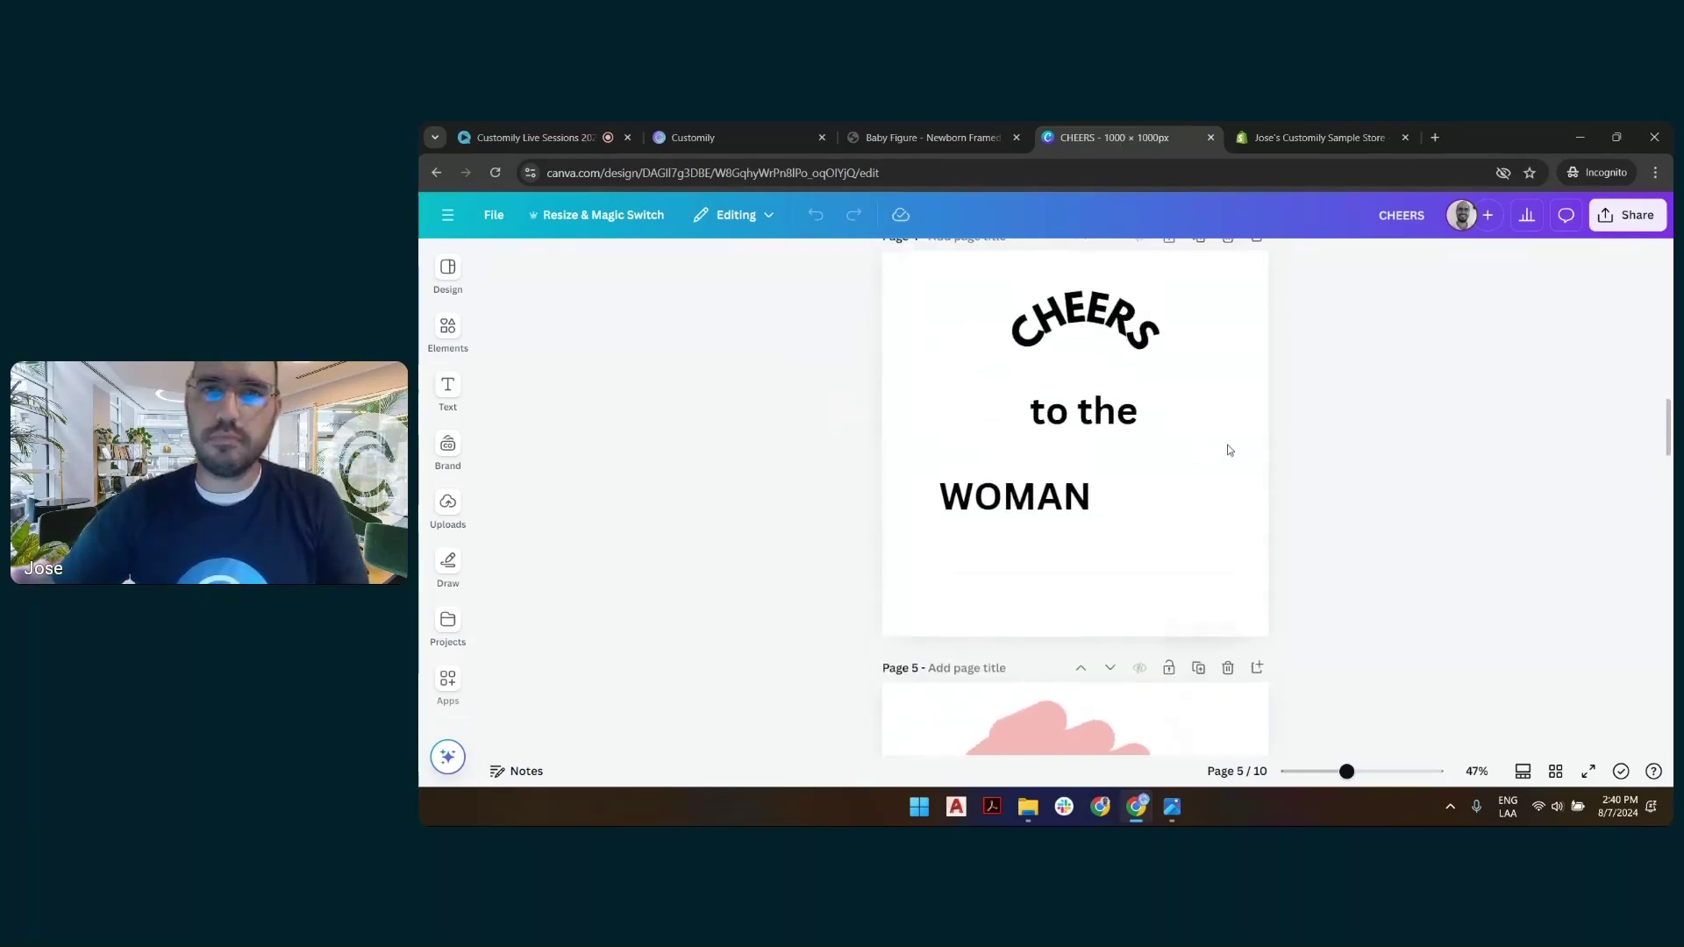
{"action": "scroll", "coordinate": [1251, 448], "scroll_direction": "down", "scroll_amount": 5}
{"action": "scroll", "coordinate": [1166, 402], "scroll_direction": "up", "scroll_amount": 2}
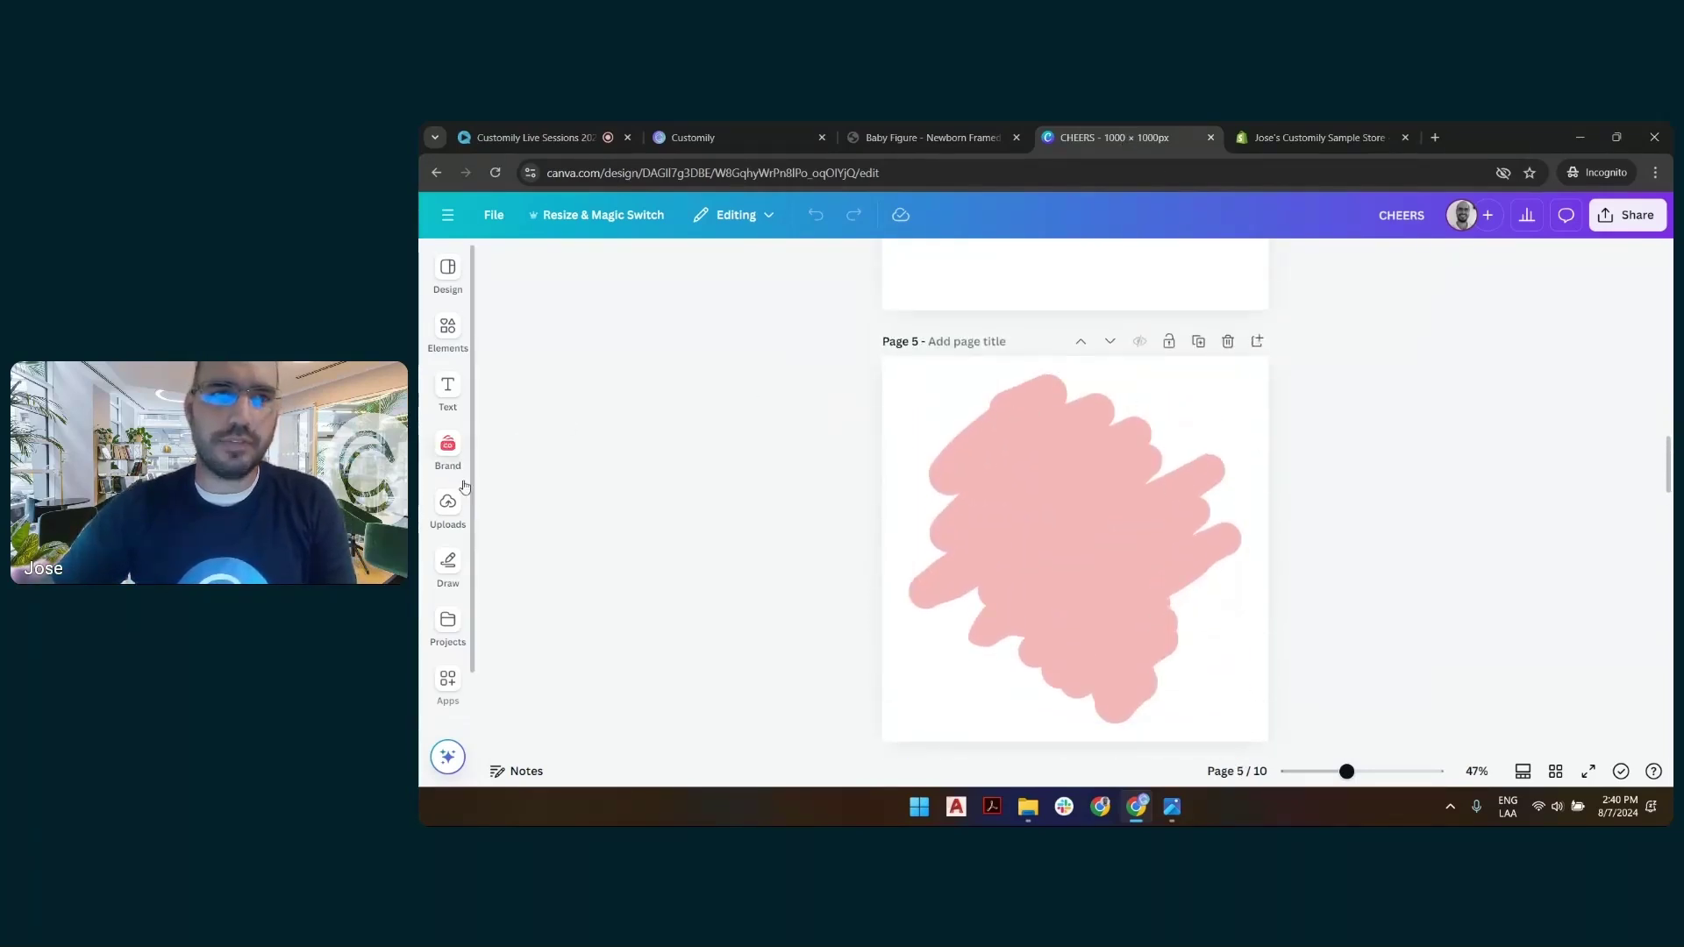
{"action": "left_click", "coordinate": [459, 570]}
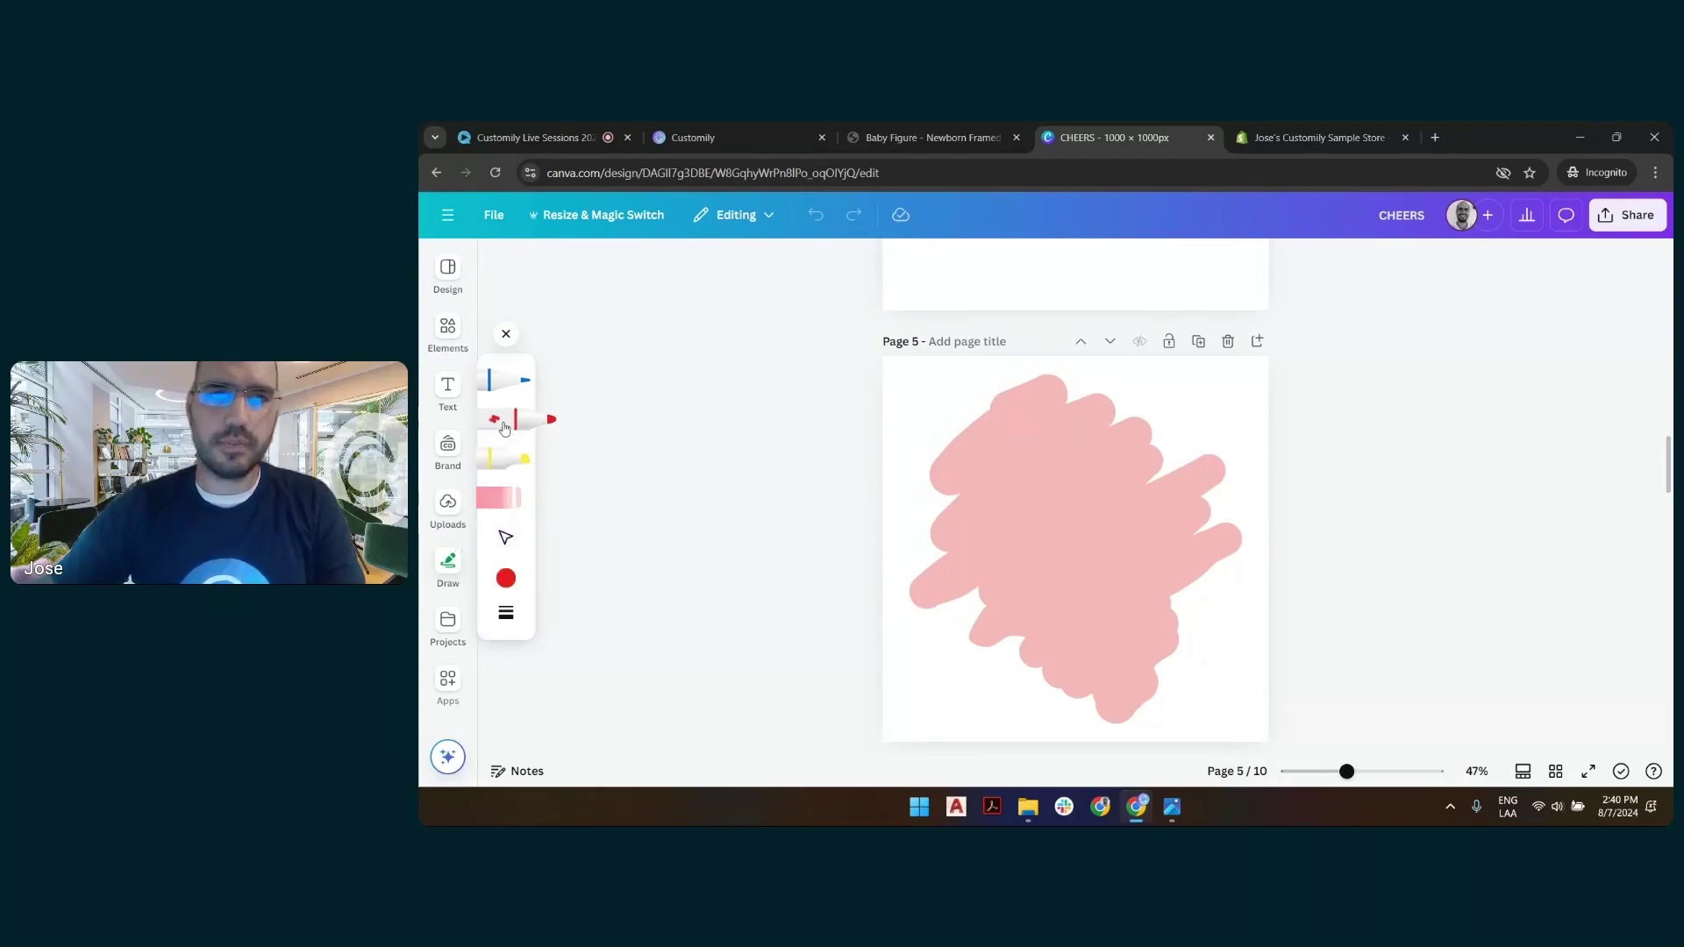
{"action": "left_click", "coordinate": [496, 428]}
{"action": "left_click", "coordinate": [488, 430]}
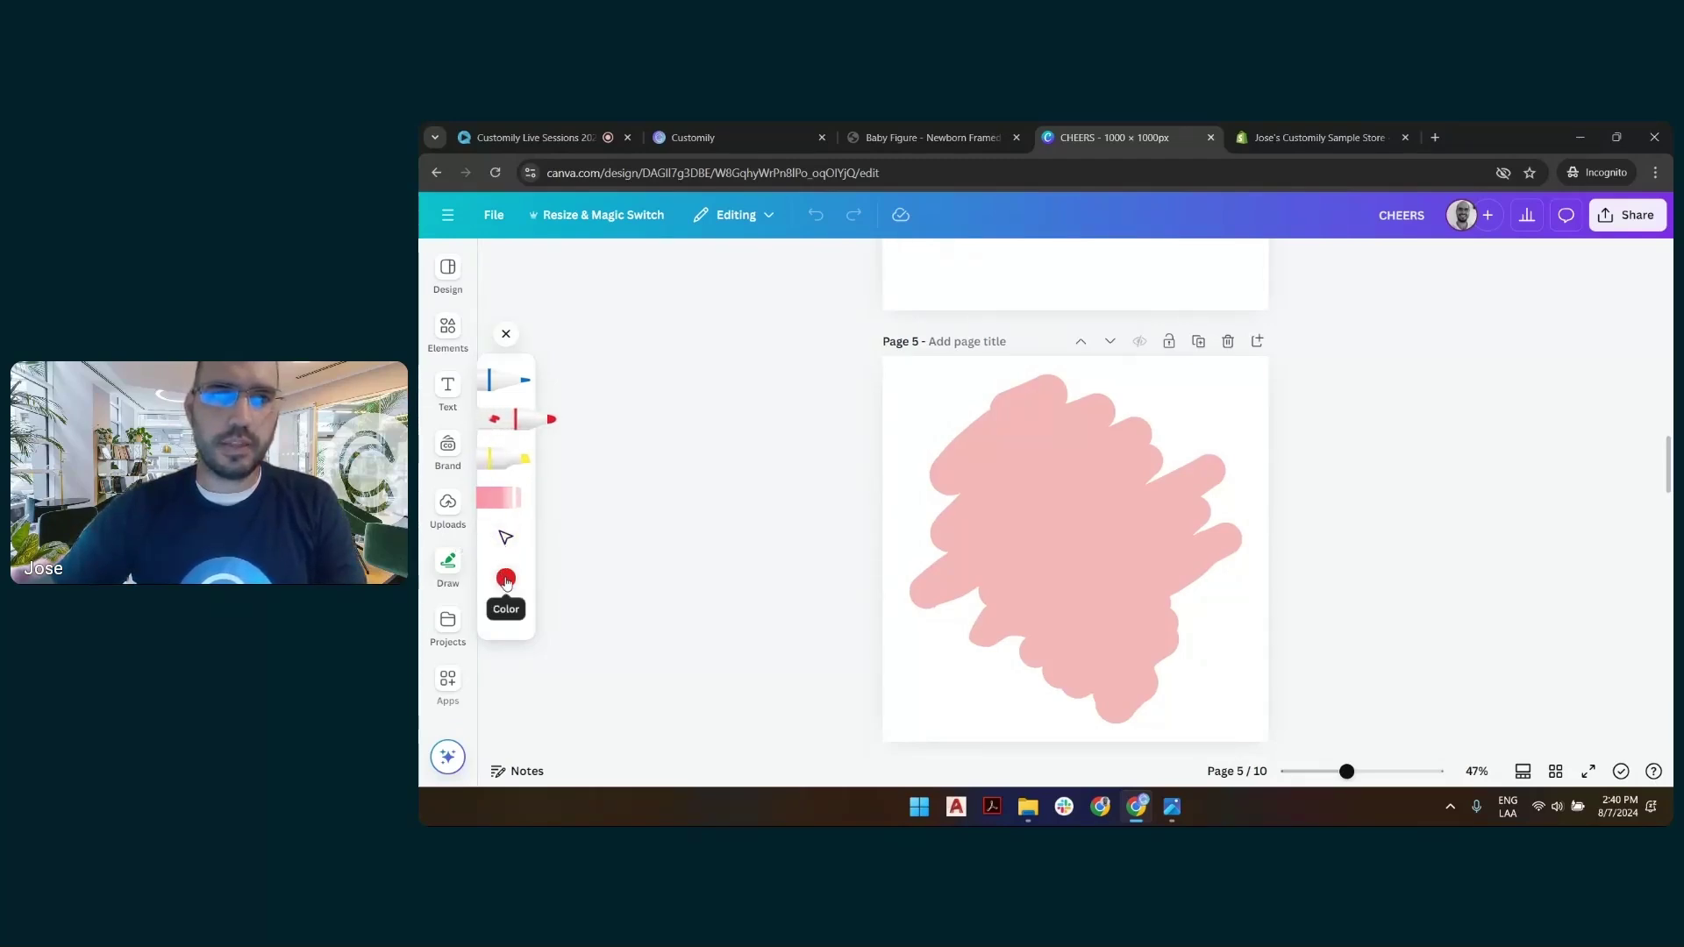
Set the marker's stroke weight to 100 and transparency to 100.
{"action": "left_click", "coordinate": [506, 578]}
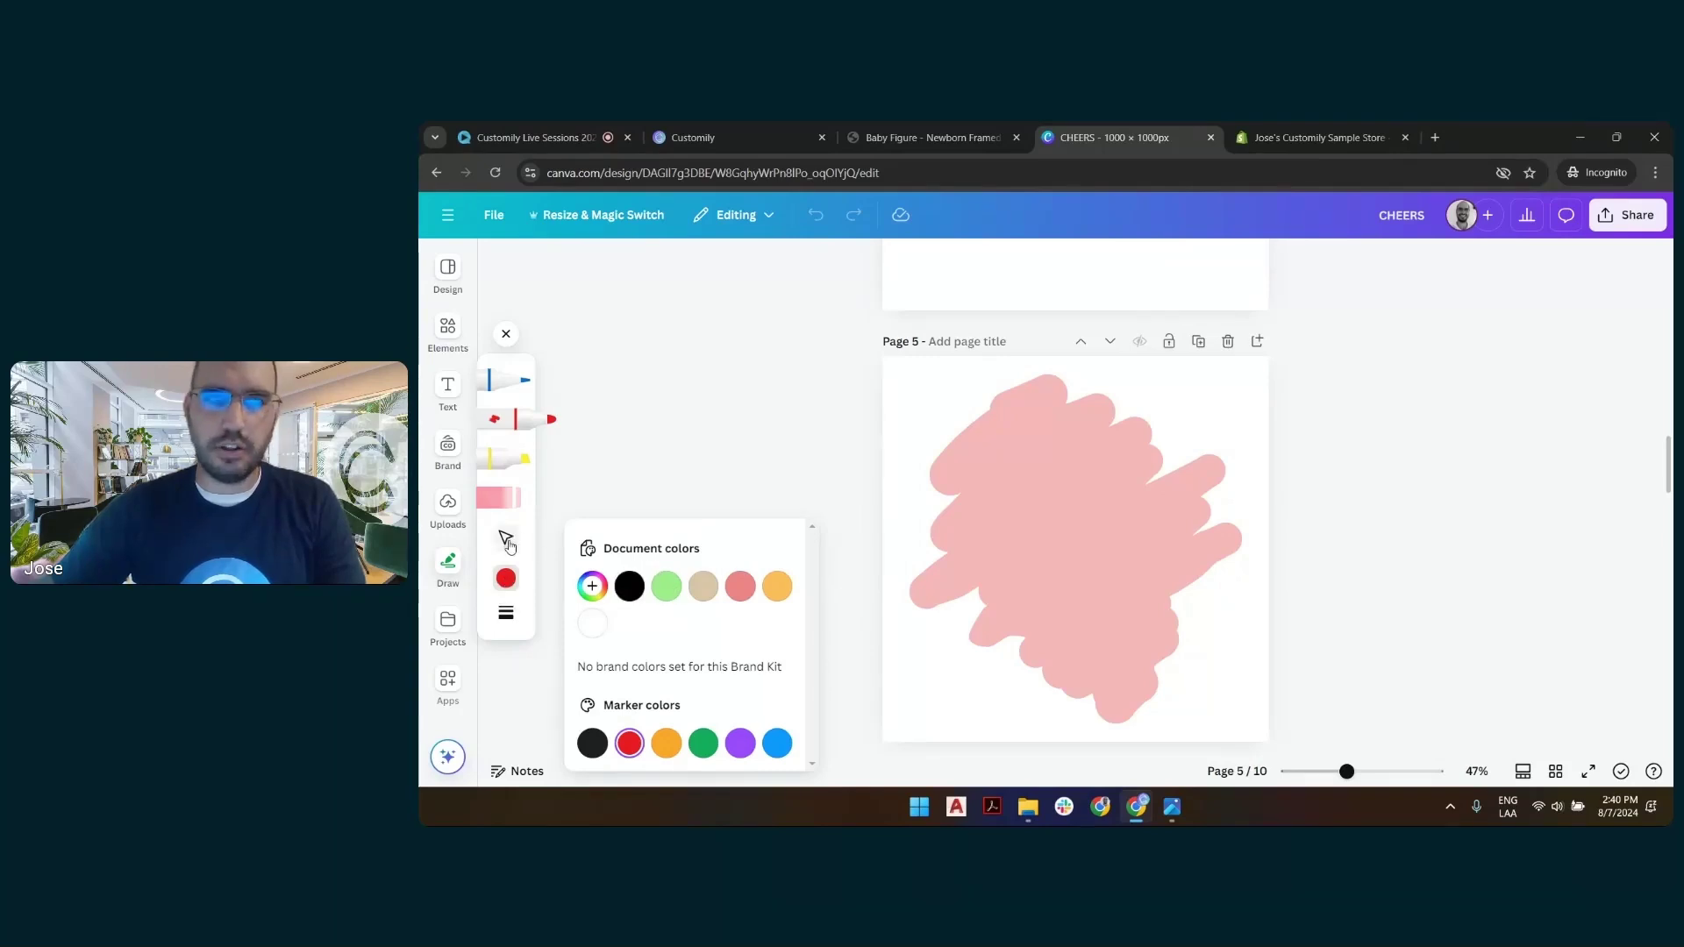
{"action": "left_click", "coordinate": [506, 613]}
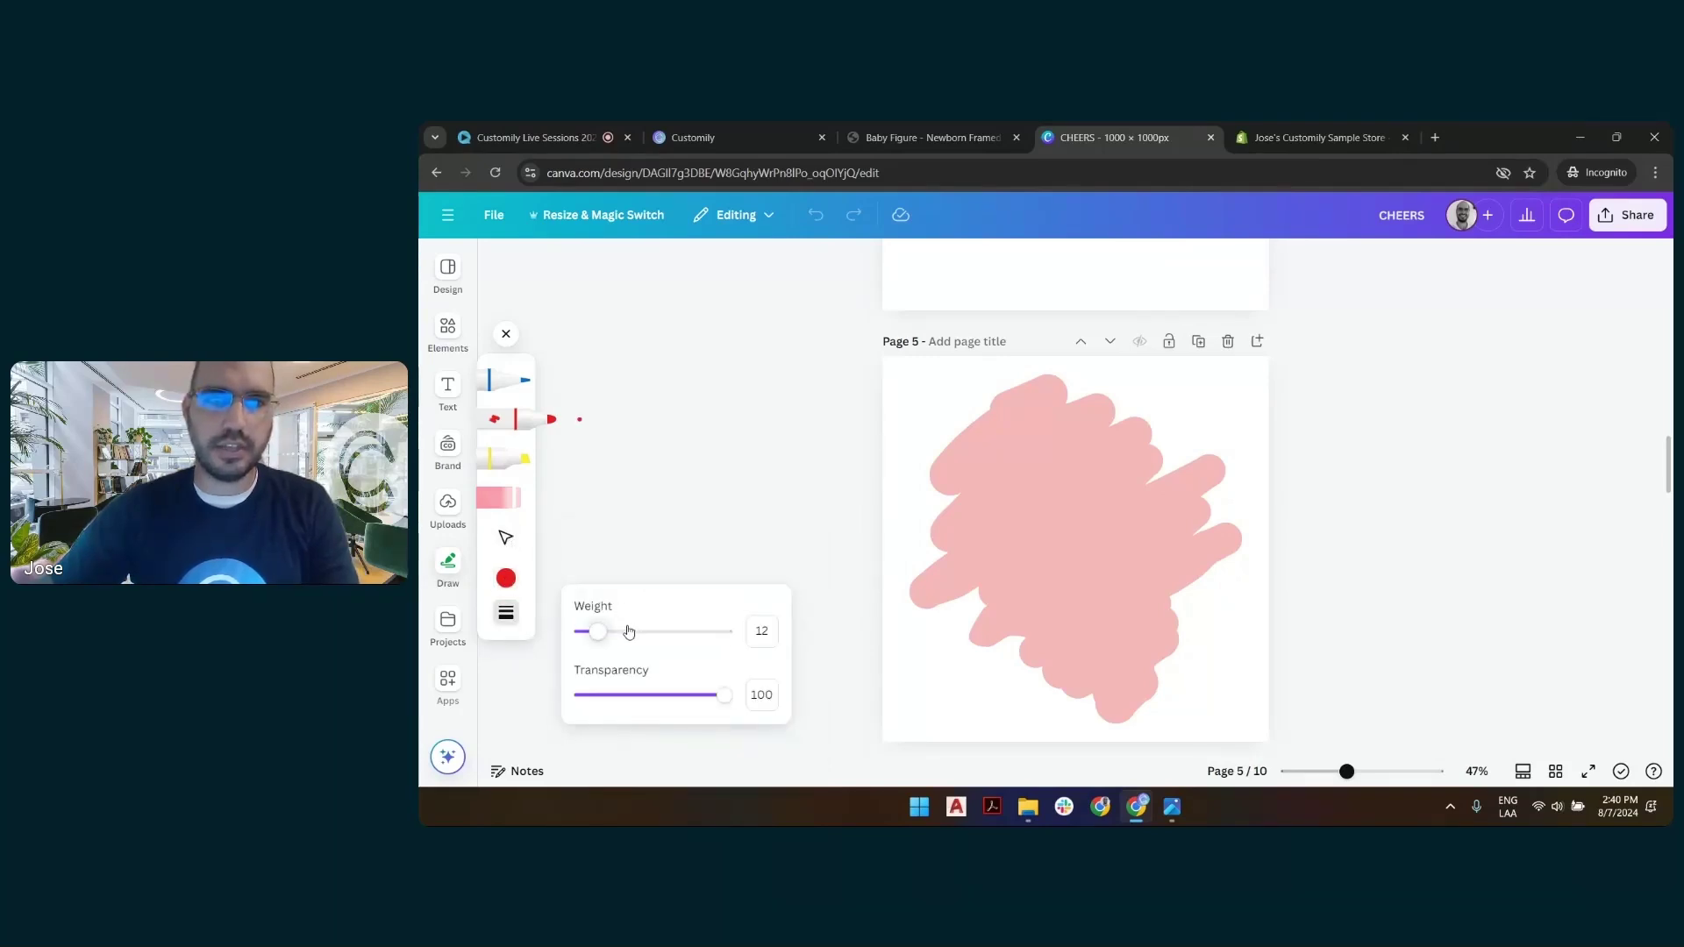
{"action": "left_click_drag", "start_coordinate": [602, 635], "coordinate": [756, 637]}
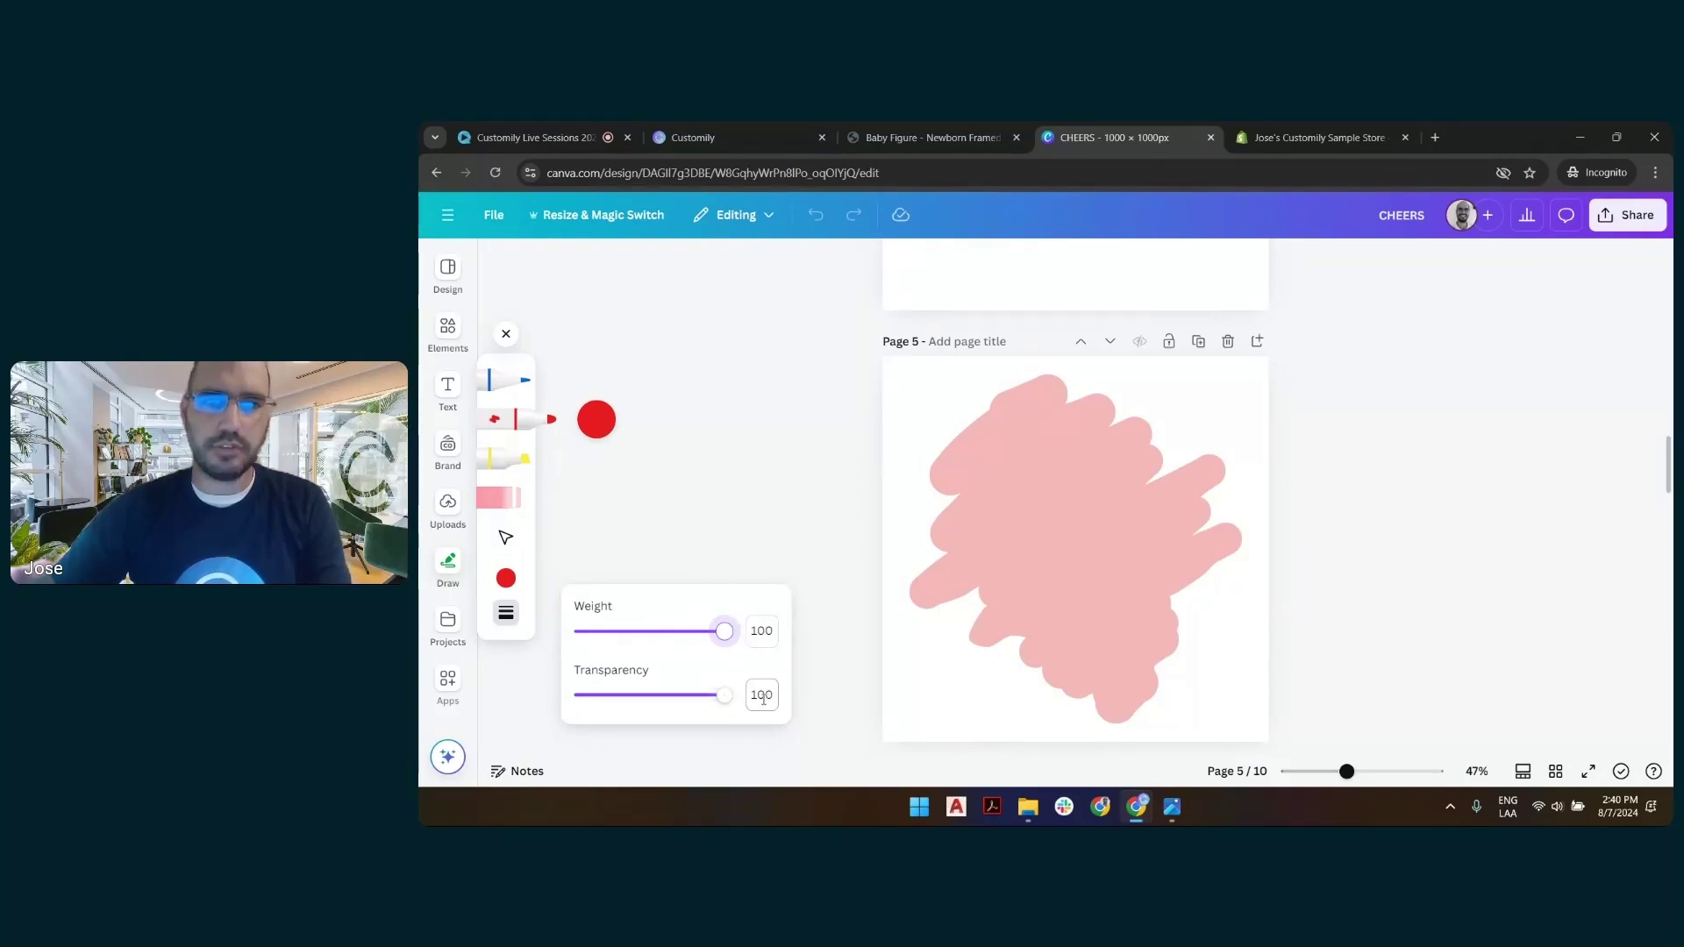
{"action": "mouse_move", "coordinate": [722, 701]}
{"action": "left_mouse_down"}
{"action": "mouse_move", "coordinate": [596, 705]}
{"action": "mouse_move", "coordinate": [732, 698]}
{"action": "left_mouse_up"}
{"action": "scroll", "coordinate": [1324, 488], "scroll_direction": "down", "scroll_amount": 3}
{"action": "scroll", "coordinate": [1263, 459], "scroll_direction": "down", "scroll_amount": 15}
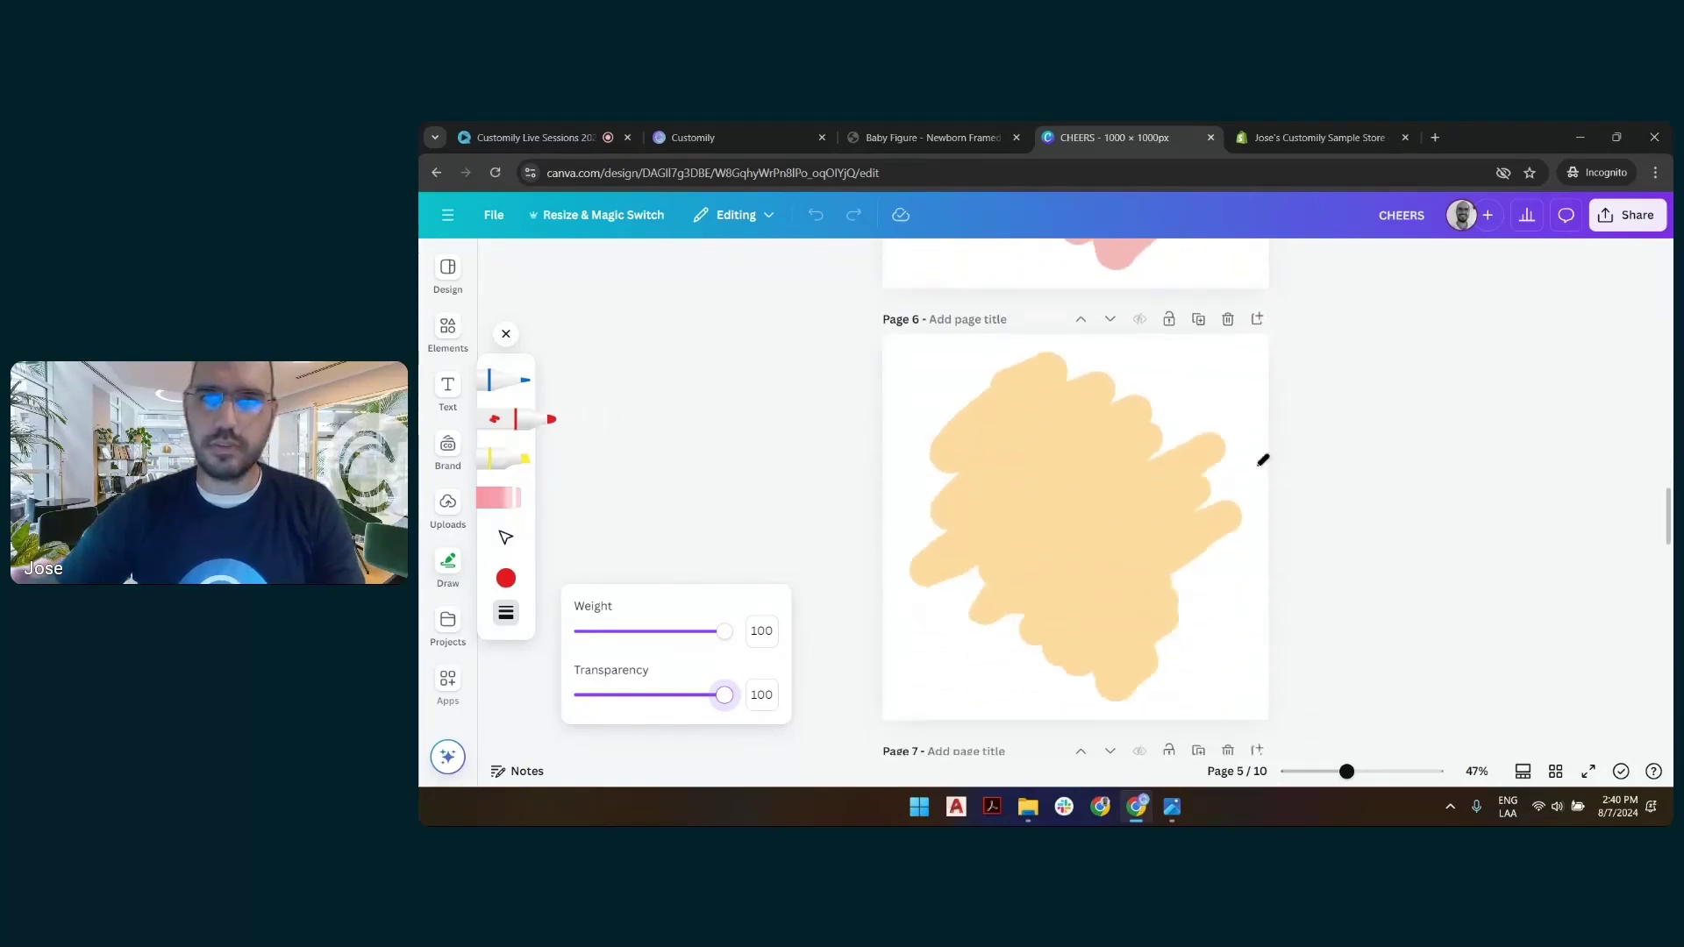
{"action": "scroll", "coordinate": [1258, 444], "scroll_direction": "down", "scroll_amount": 5}
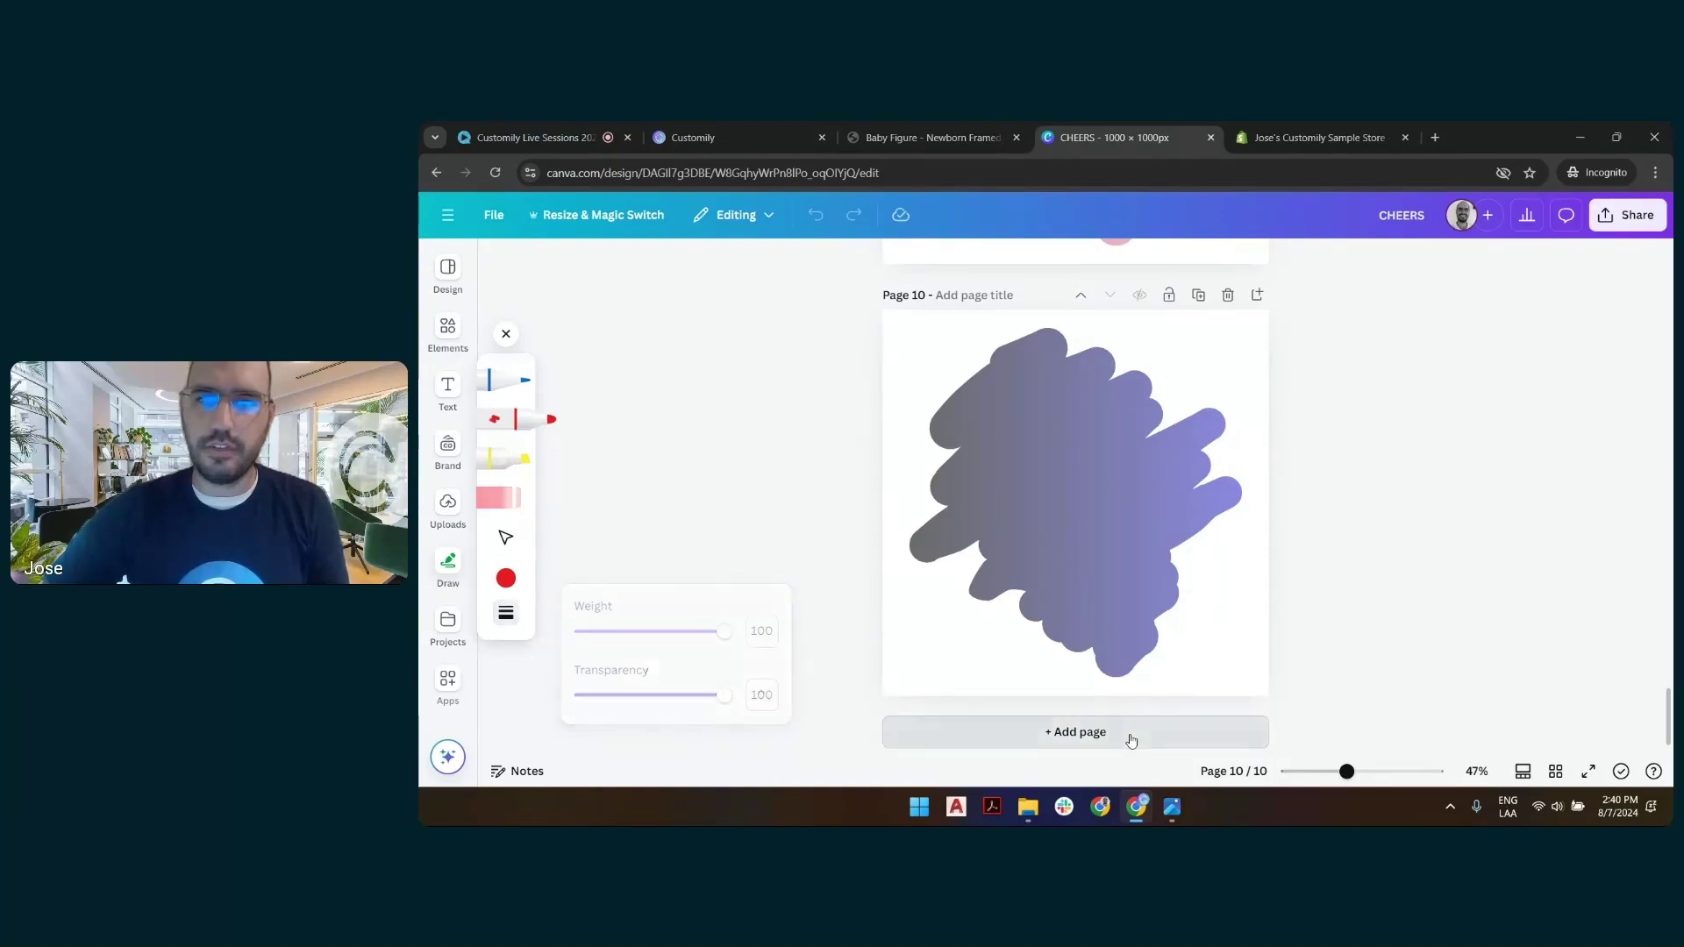
Add page 11, scribble a large red freehand blob across it, and select the blob.
{"action": "left_click", "coordinate": [1130, 734]}
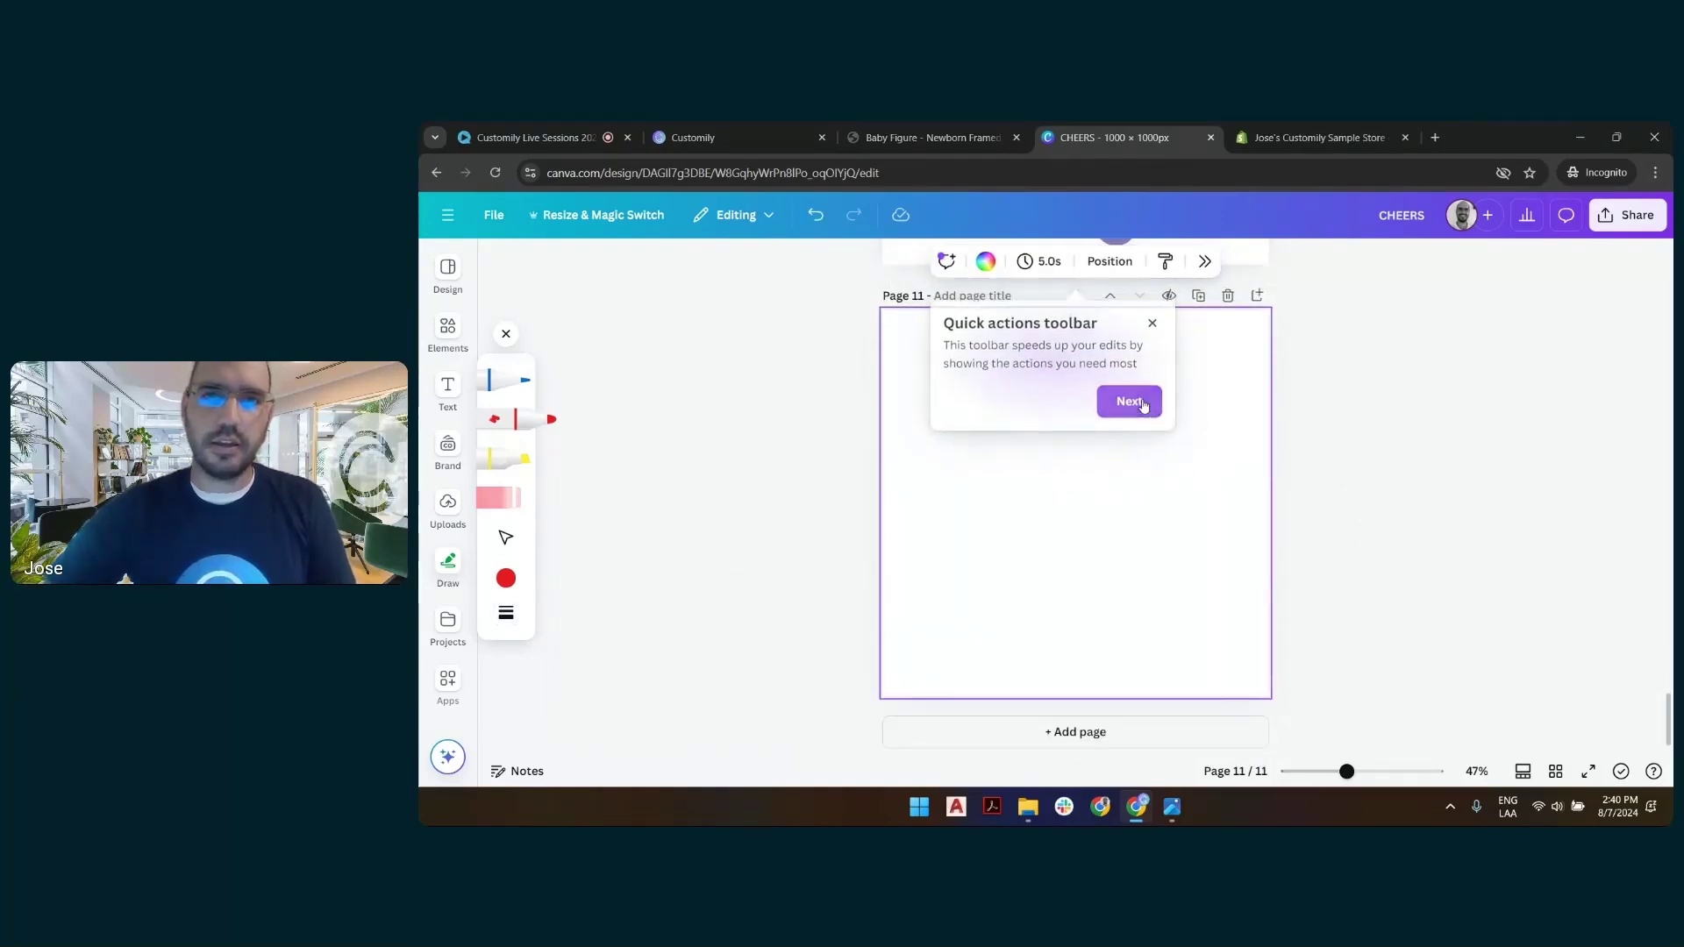
{"action": "left_click", "coordinate": [1153, 402]}
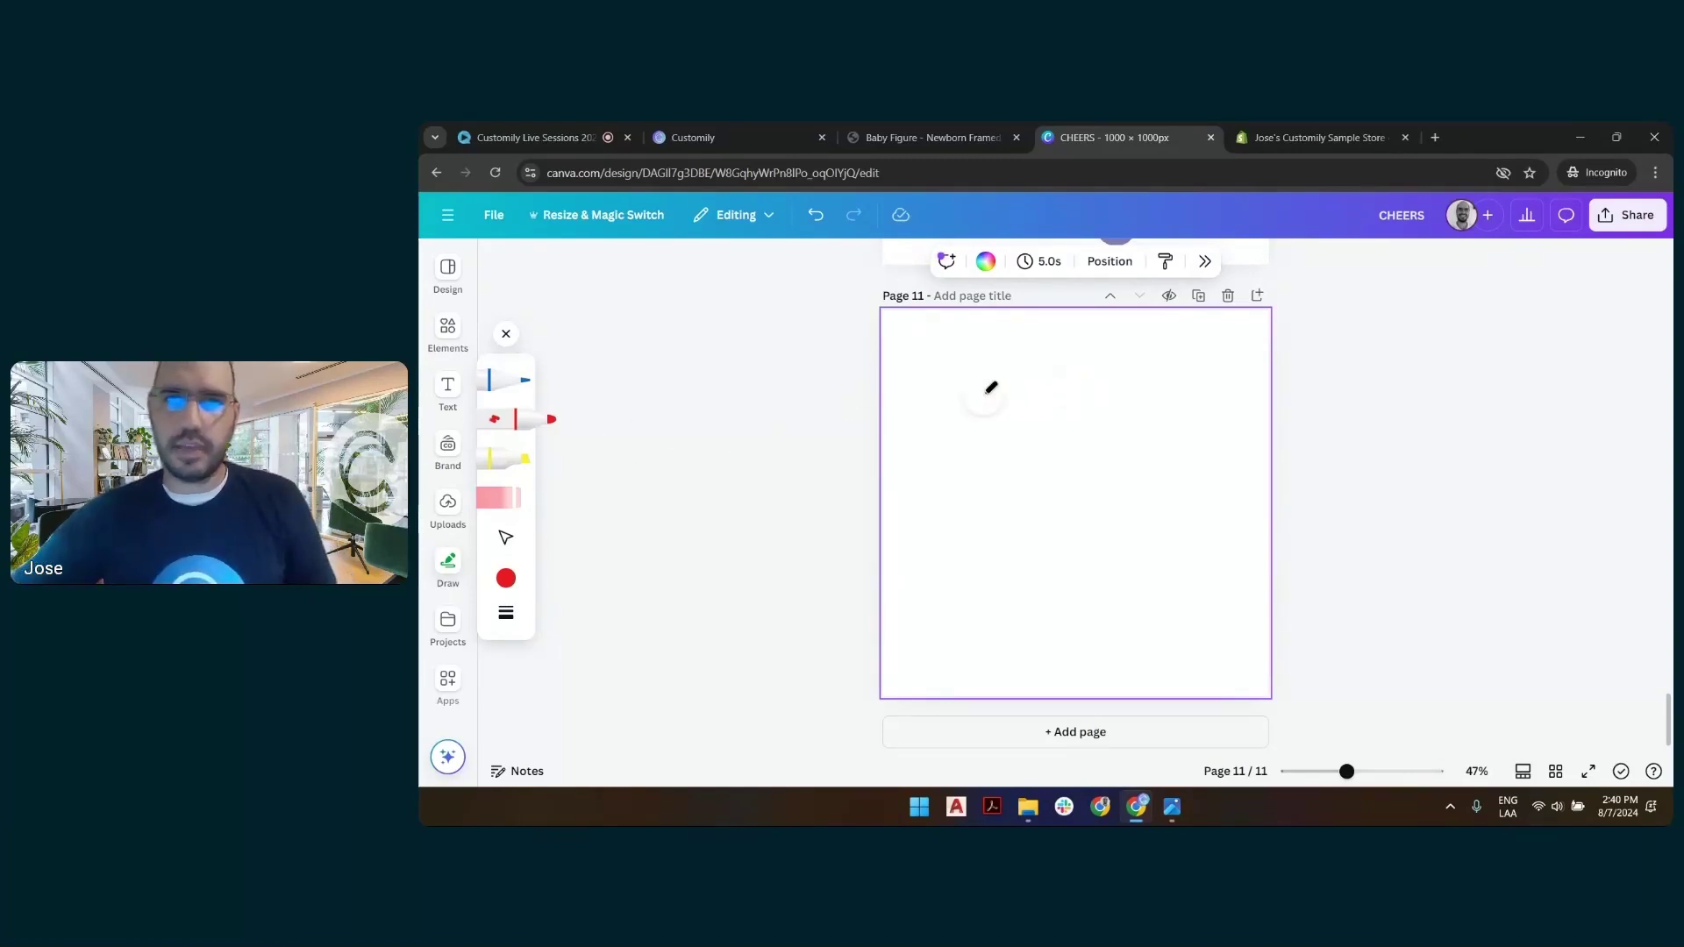
{"action": "mouse_move", "coordinate": [962, 421]}
{"action": "left_mouse_down"}
{"action": "mouse_move", "coordinate": [1118, 364]}
{"action": "mouse_move", "coordinate": [982, 527]}
{"action": "mouse_move", "coordinate": [1007, 534]}
{"action": "mouse_move", "coordinate": [1004, 606]}
{"action": "mouse_move", "coordinate": [1120, 488]}
{"action": "mouse_move", "coordinate": [1143, 436]}
{"action": "mouse_move", "coordinate": [1064, 503]}
{"action": "mouse_move", "coordinate": [1030, 611]}
{"action": "mouse_move", "coordinate": [1176, 489]}
{"action": "mouse_move", "coordinate": [1102, 617]}
{"action": "mouse_move", "coordinate": [1216, 546]}
{"action": "mouse_move", "coordinate": [1109, 654]}
{"action": "left_mouse_up"}
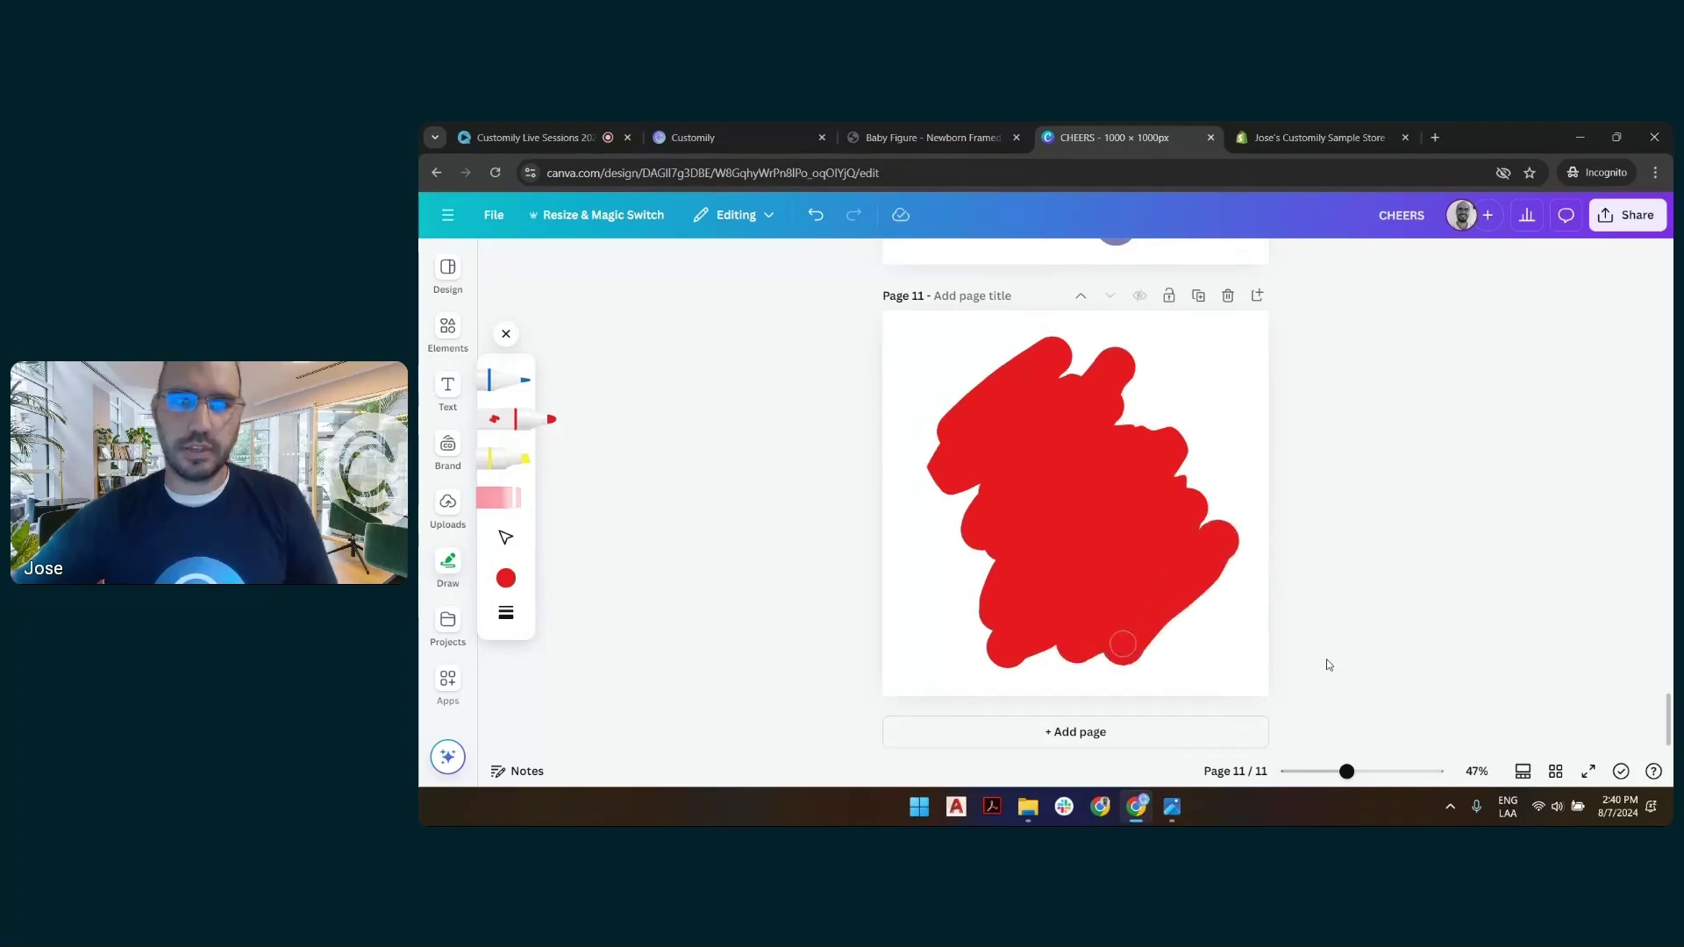
{"action": "left_click", "coordinate": [507, 336]}
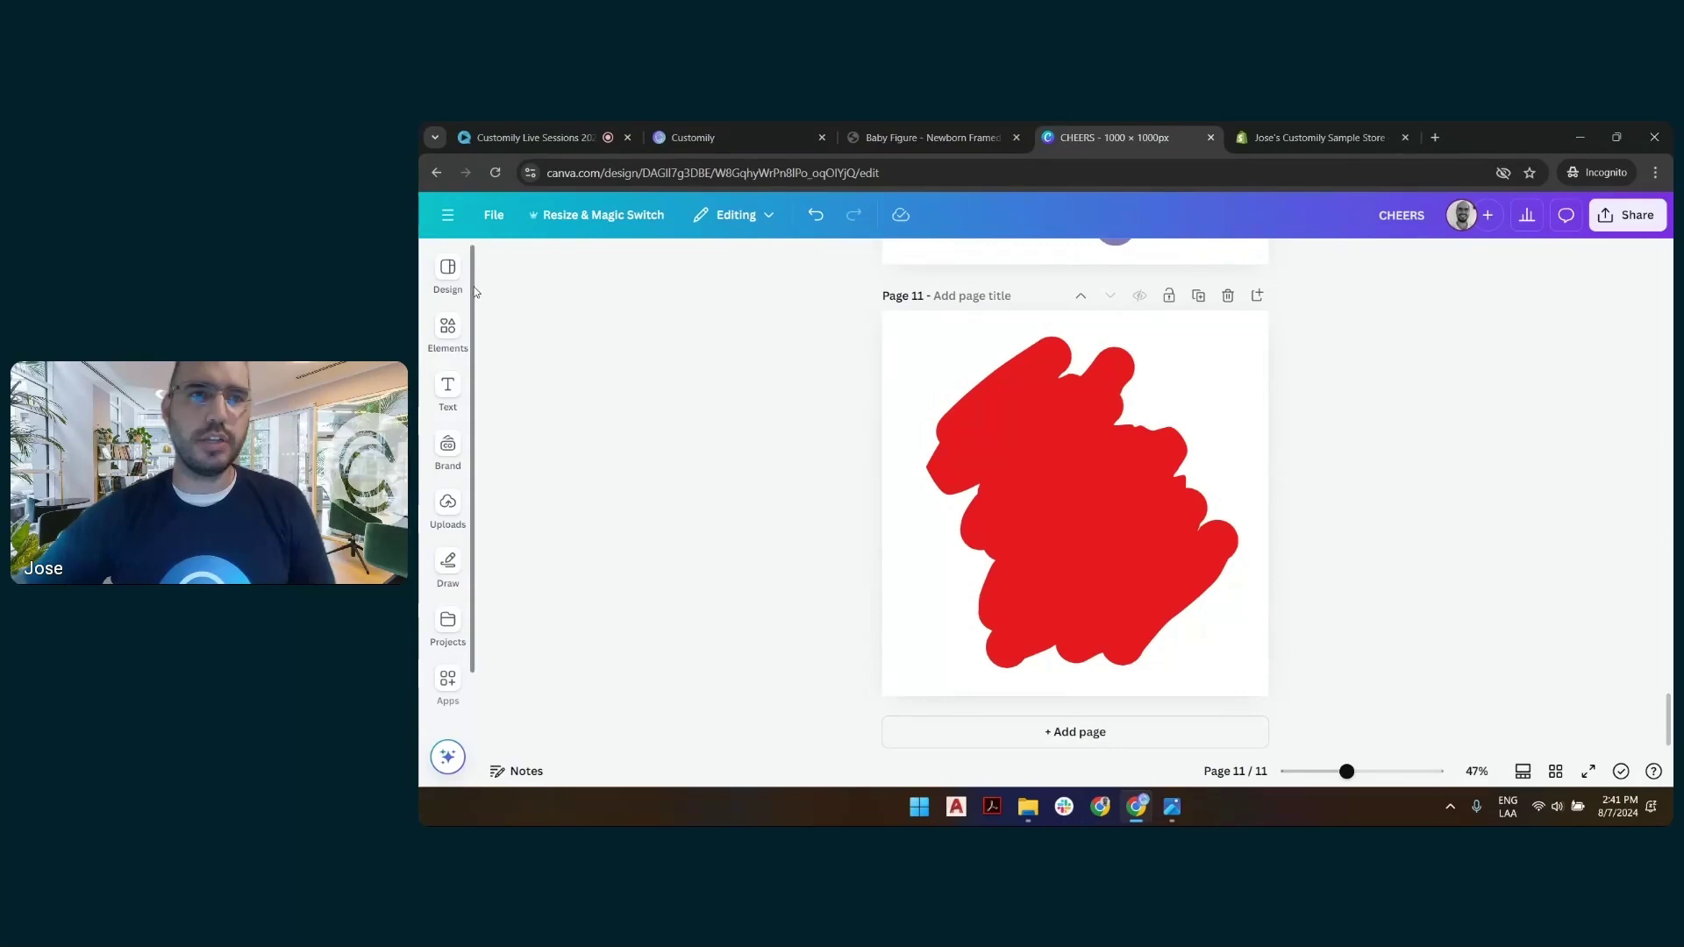
{"action": "left_click", "coordinate": [466, 332]}
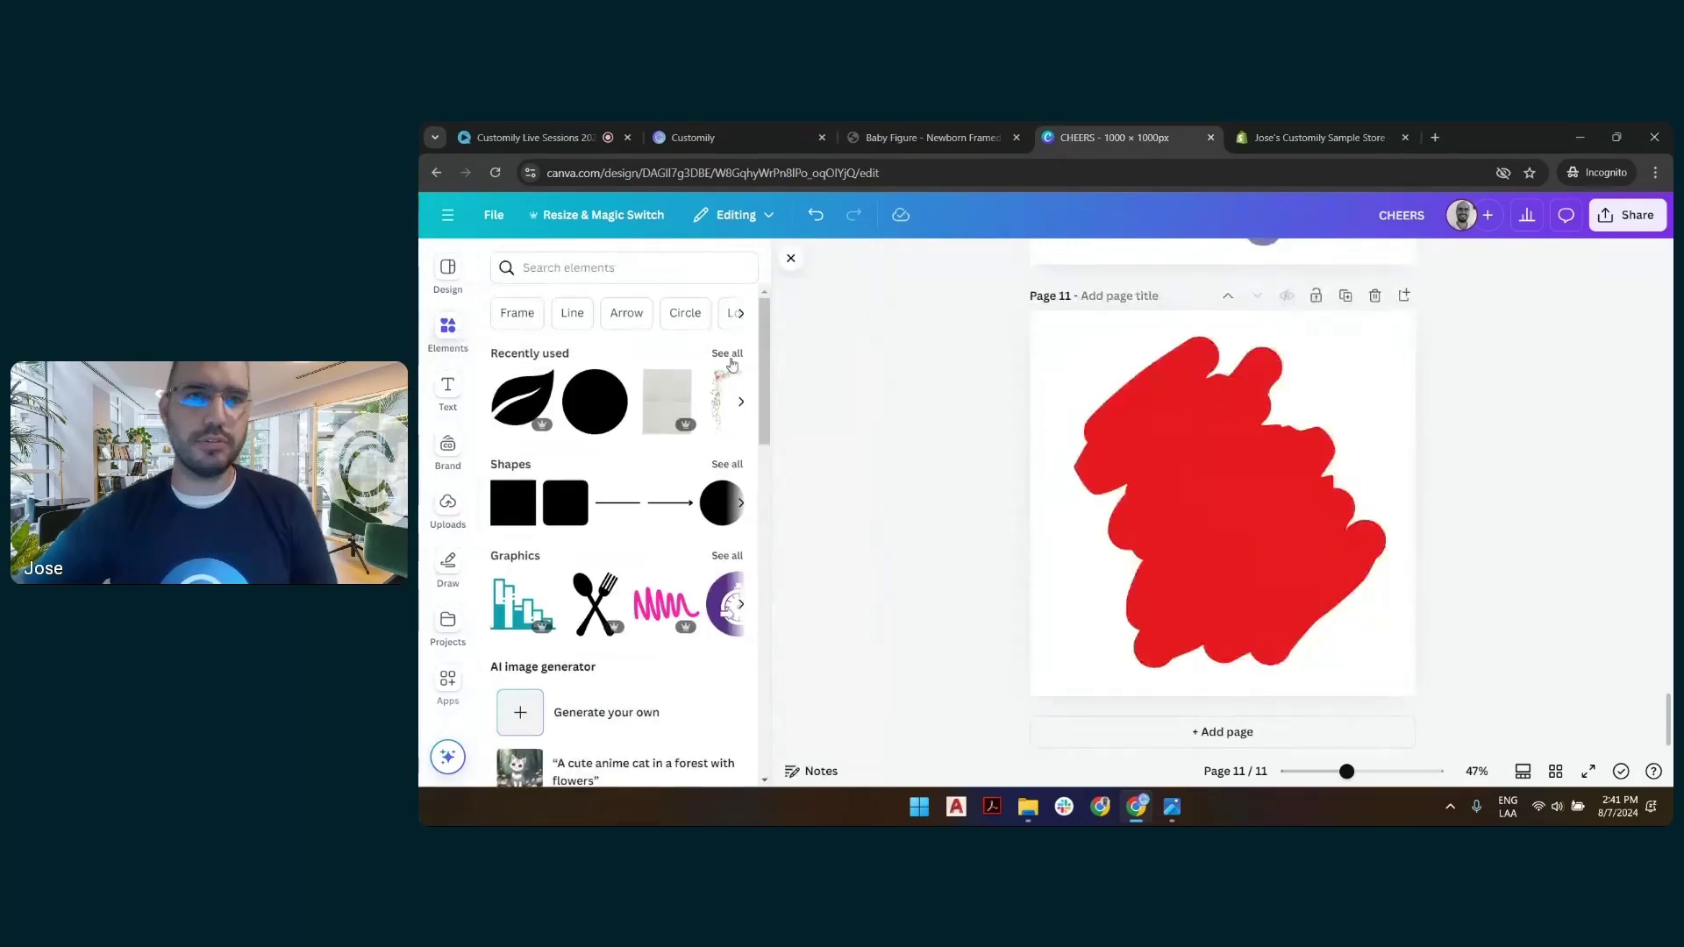
{"action": "left_click", "coordinate": [452, 565]}
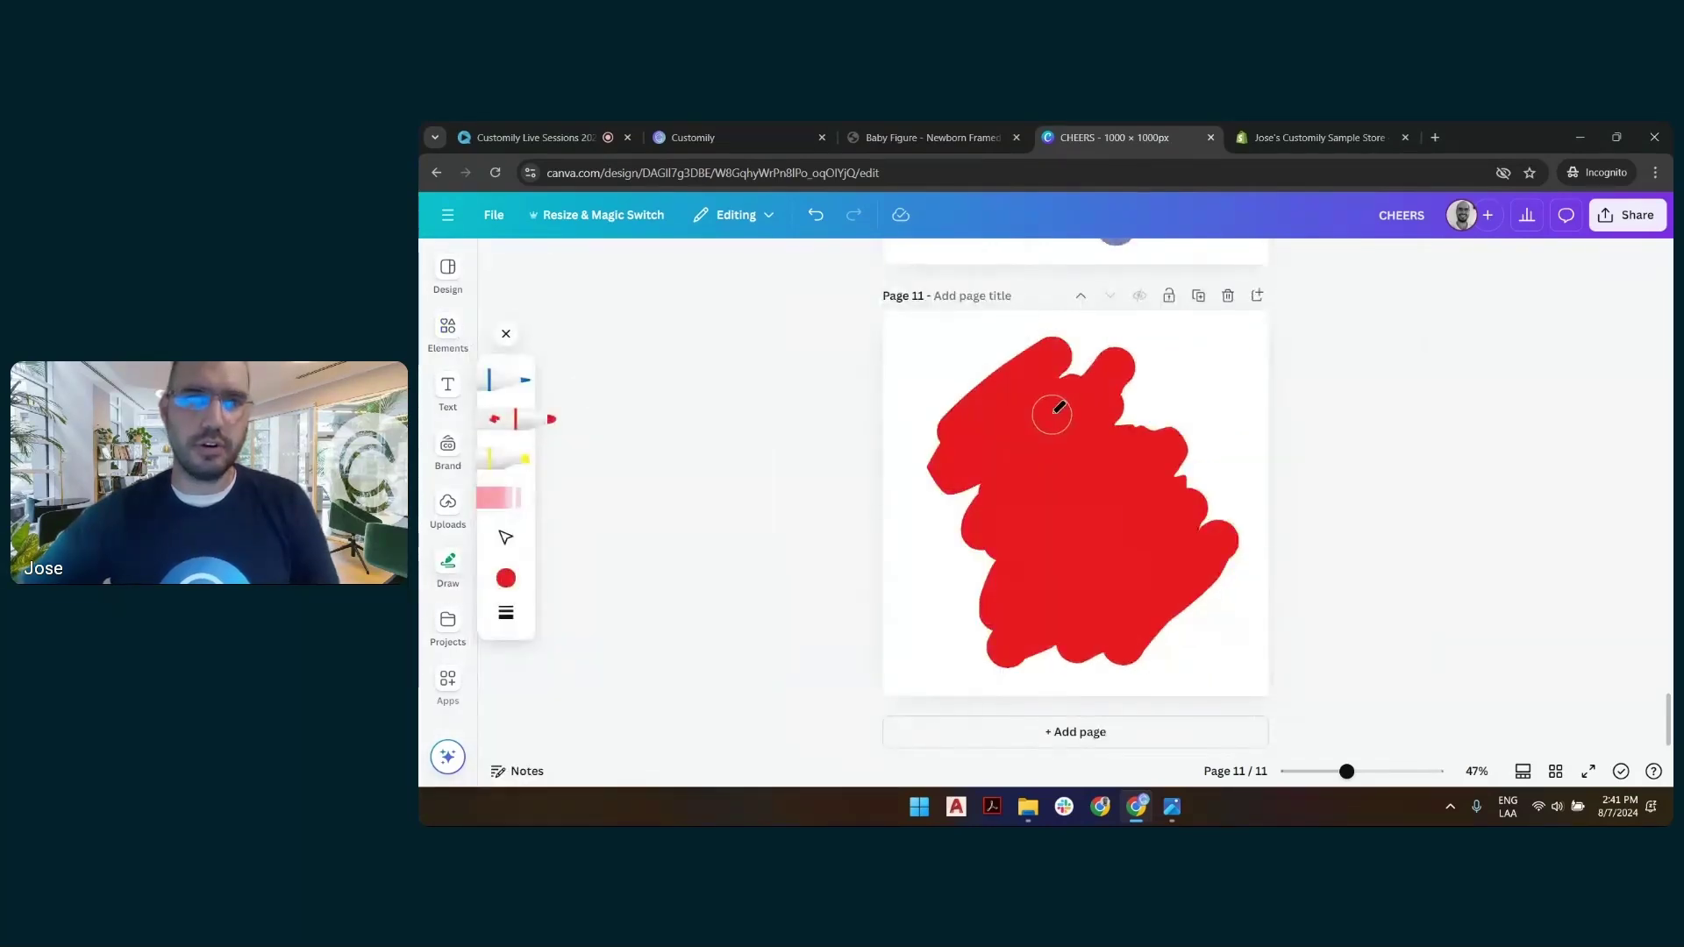
{"action": "left_click", "coordinate": [447, 332]}
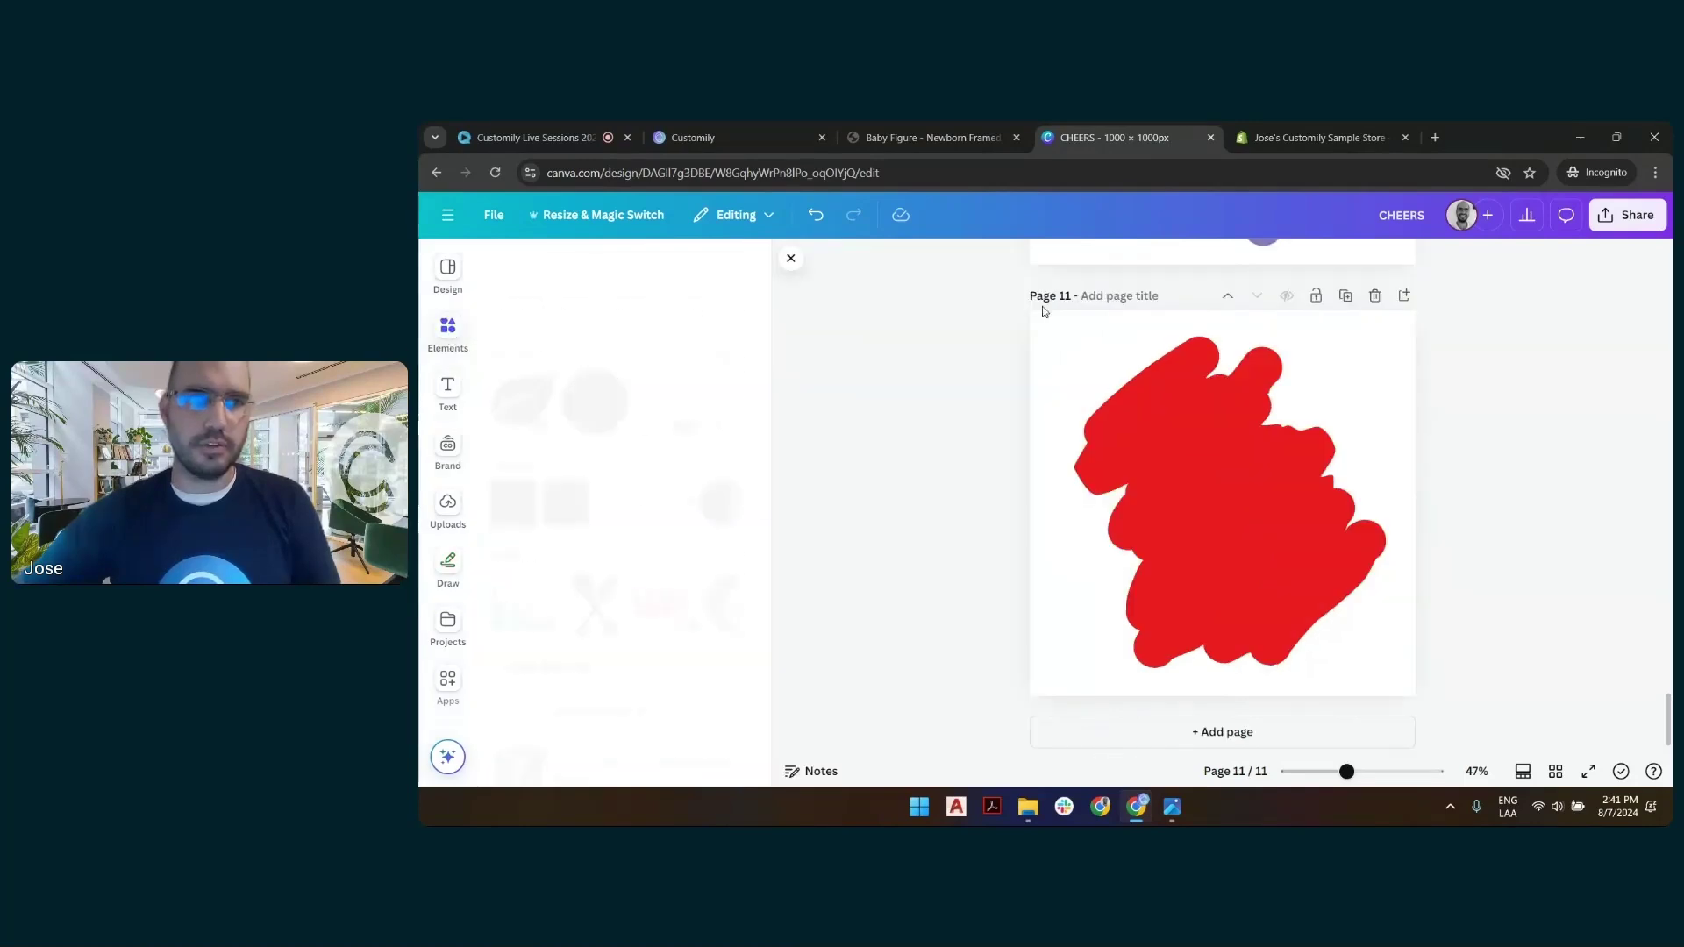
{"action": "left_click", "coordinate": [1156, 421]}
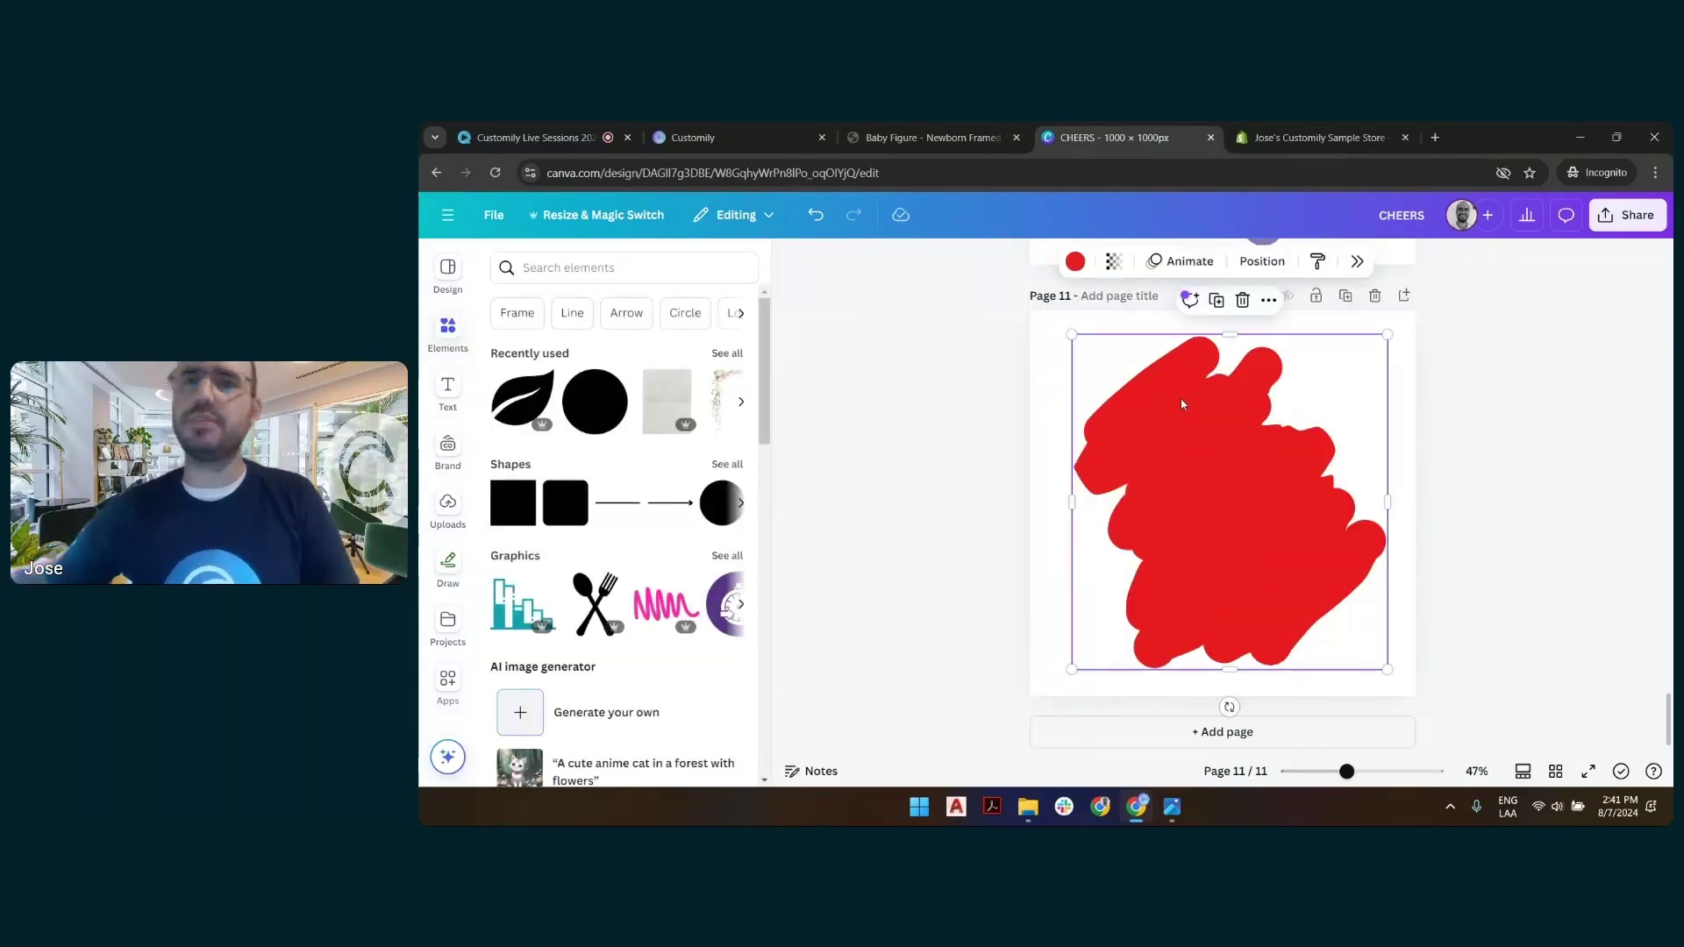
Try black, orange, green and several gradients on the blob, settling on the red-to-orange gradient.
{"action": "left_click", "coordinate": [1075, 261]}
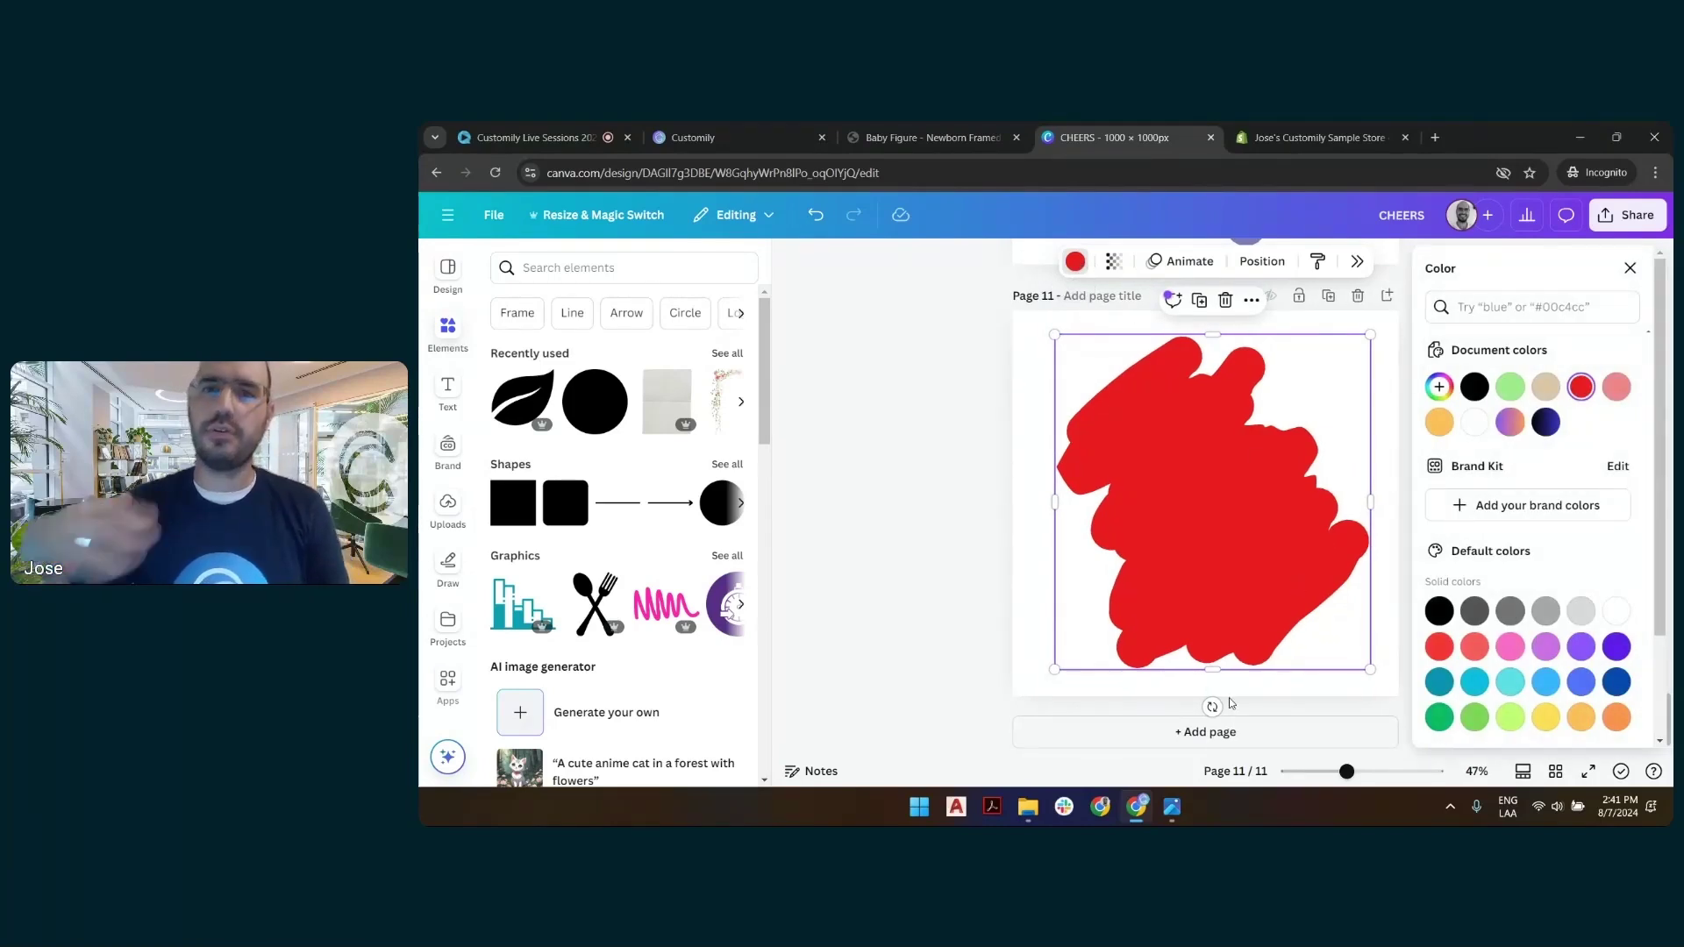
{"action": "left_click", "coordinate": [1474, 387]}
{"action": "left_click", "coordinate": [1439, 422]}
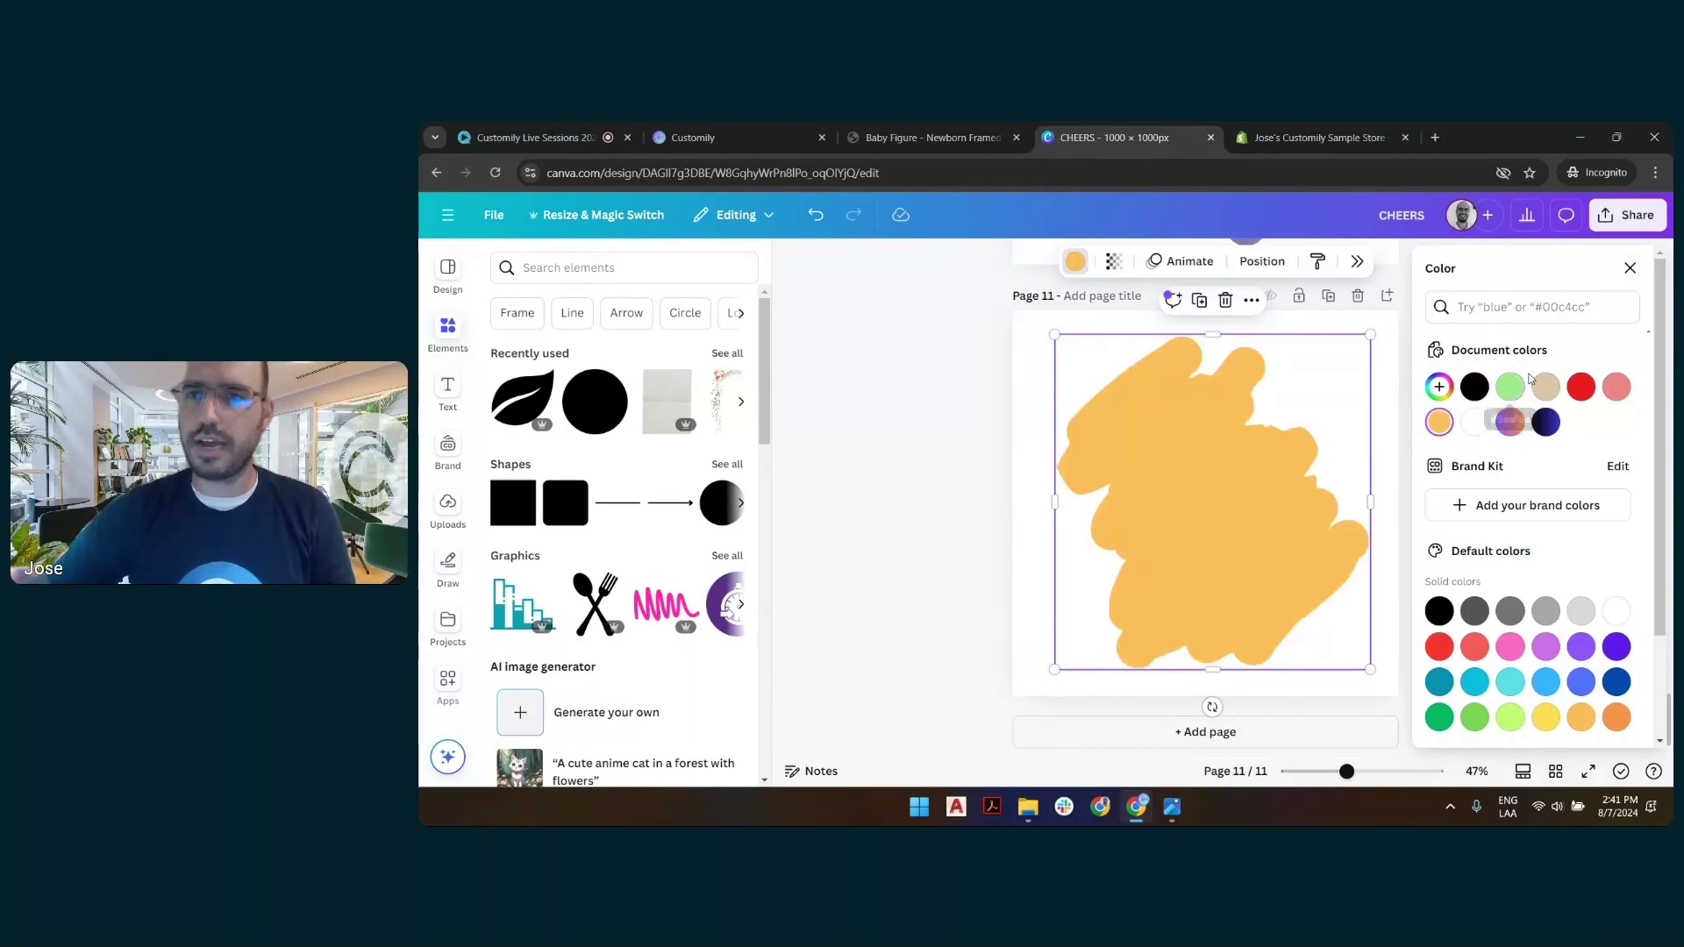
{"action": "left_click", "coordinate": [1510, 387]}
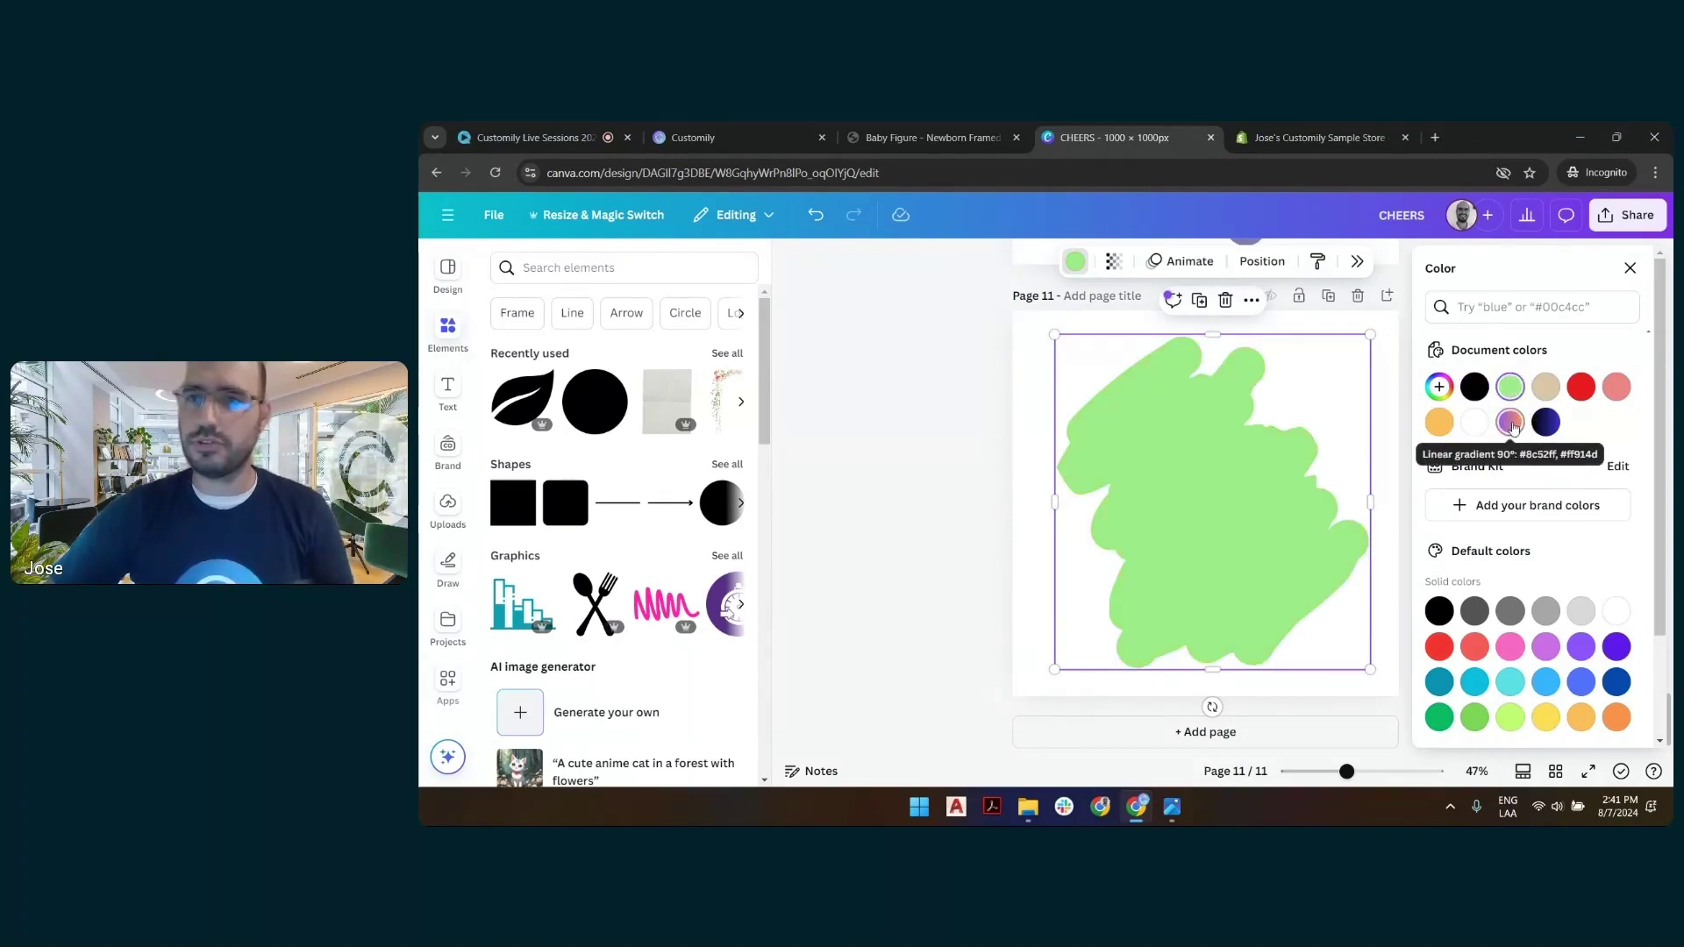
{"action": "scroll", "coordinate": [1646, 699], "scroll_direction": "down", "scroll_amount": 1}
{"action": "scroll", "coordinate": [1646, 699], "scroll_direction": "down", "scroll_amount": 1}
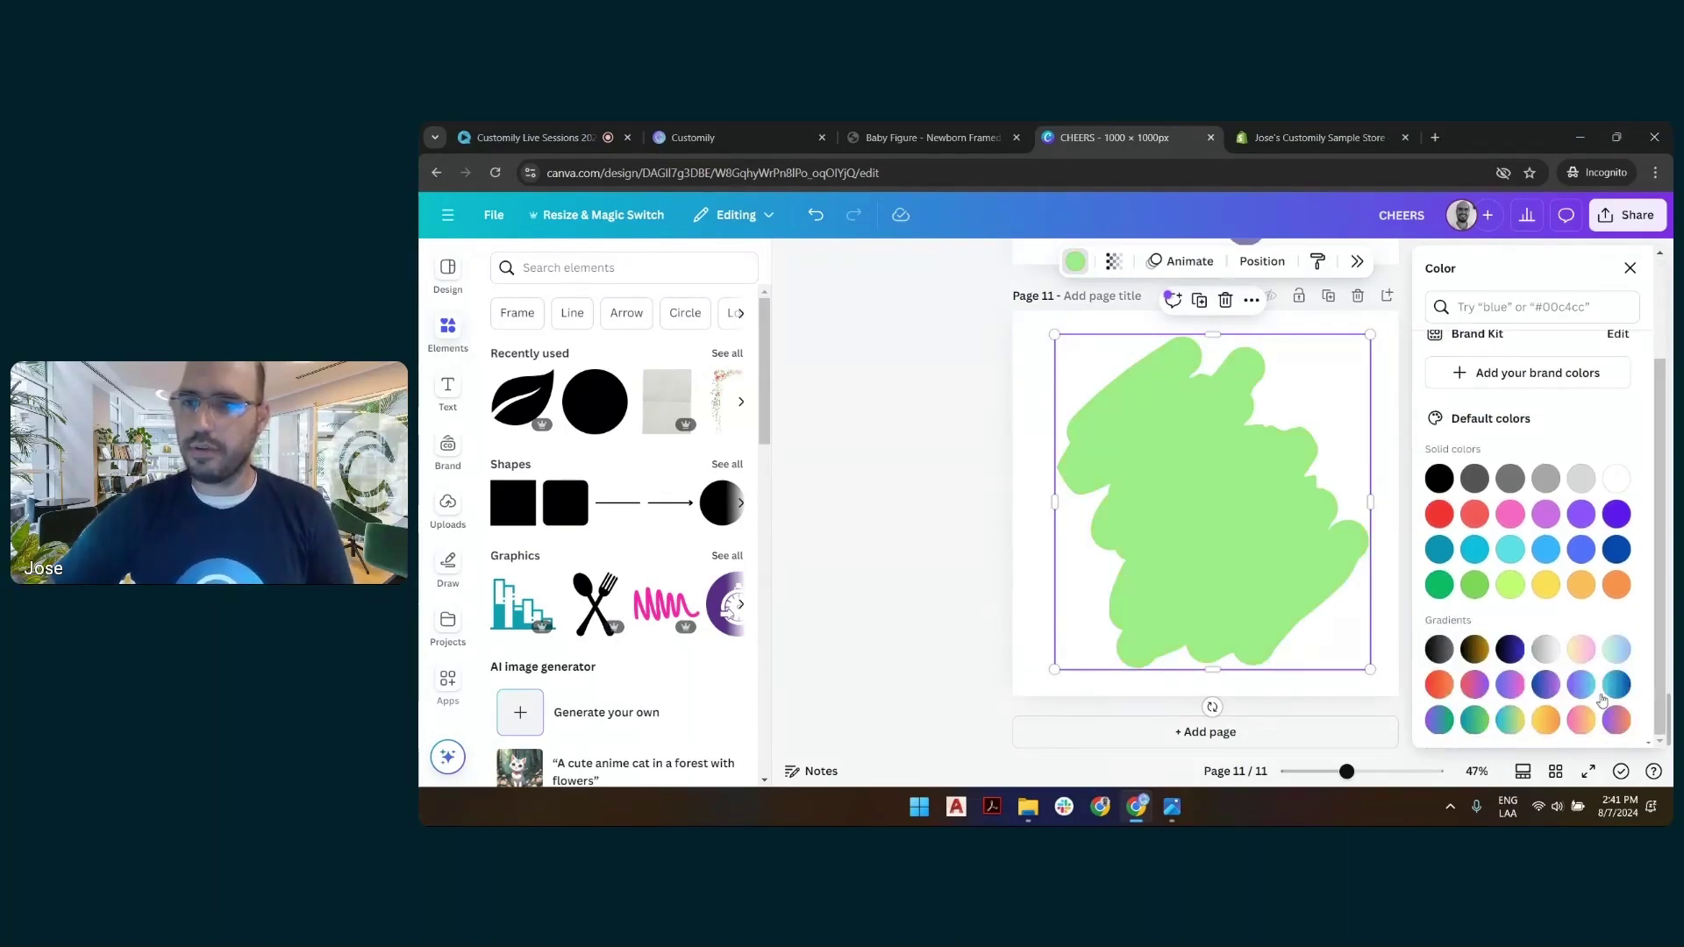
{"action": "left_click", "coordinate": [1545, 720]}
{"action": "left_click", "coordinate": [1477, 721]}
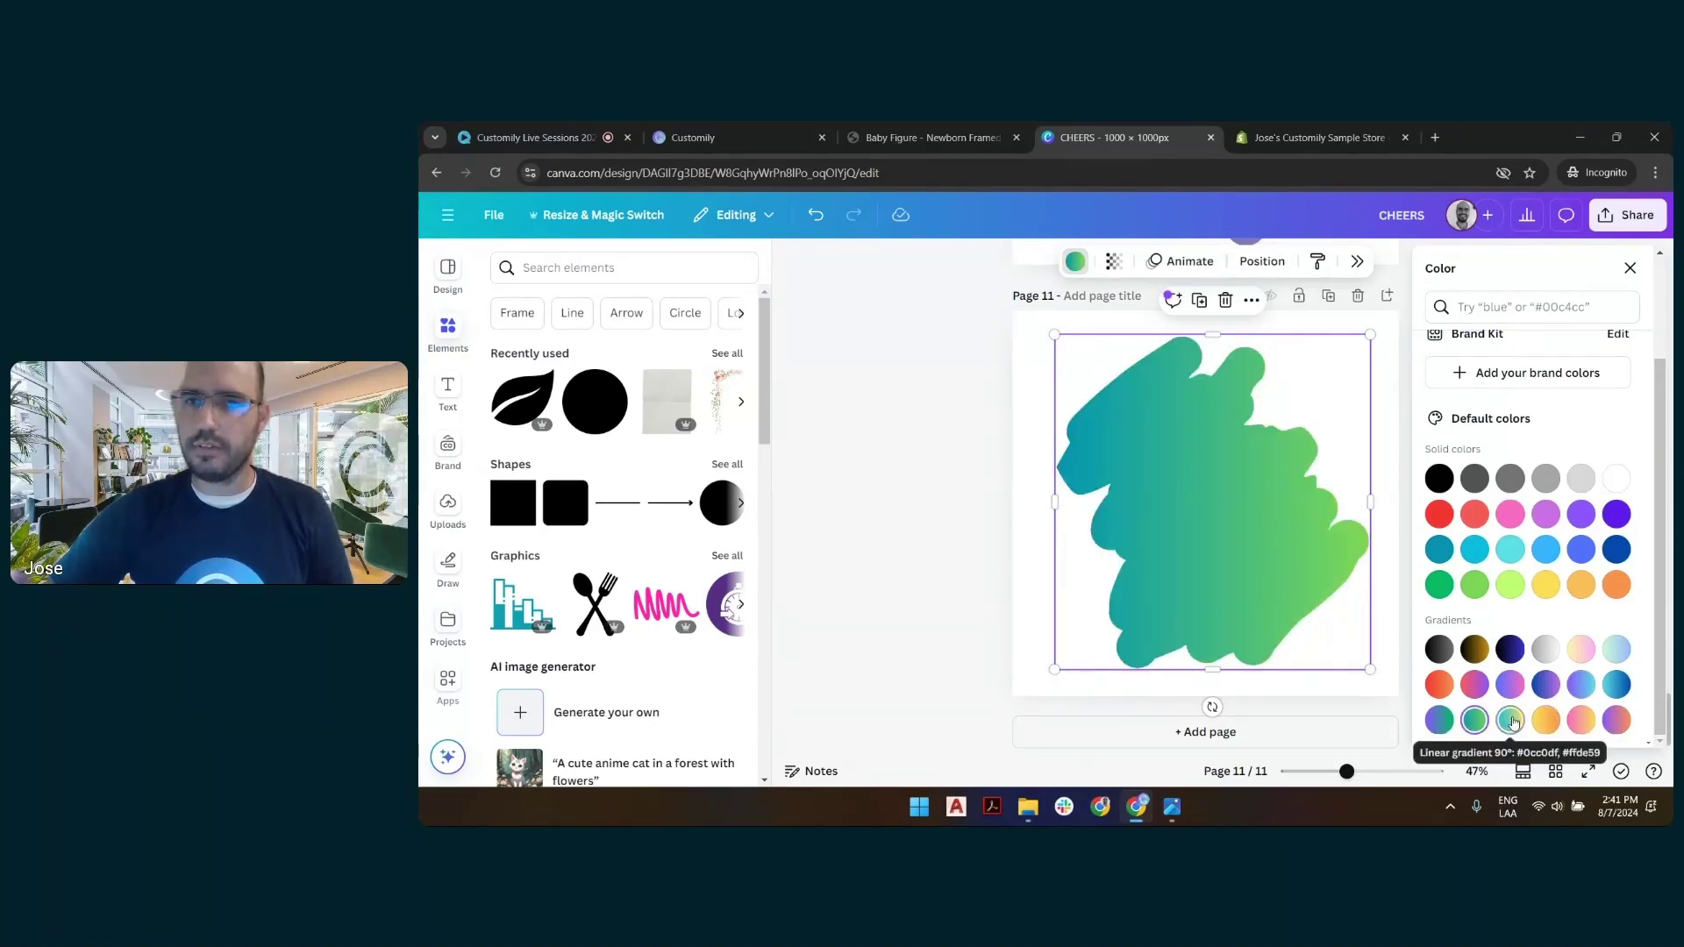
{"action": "left_click", "coordinate": [1511, 720]}
{"action": "left_click", "coordinate": [1443, 686]}
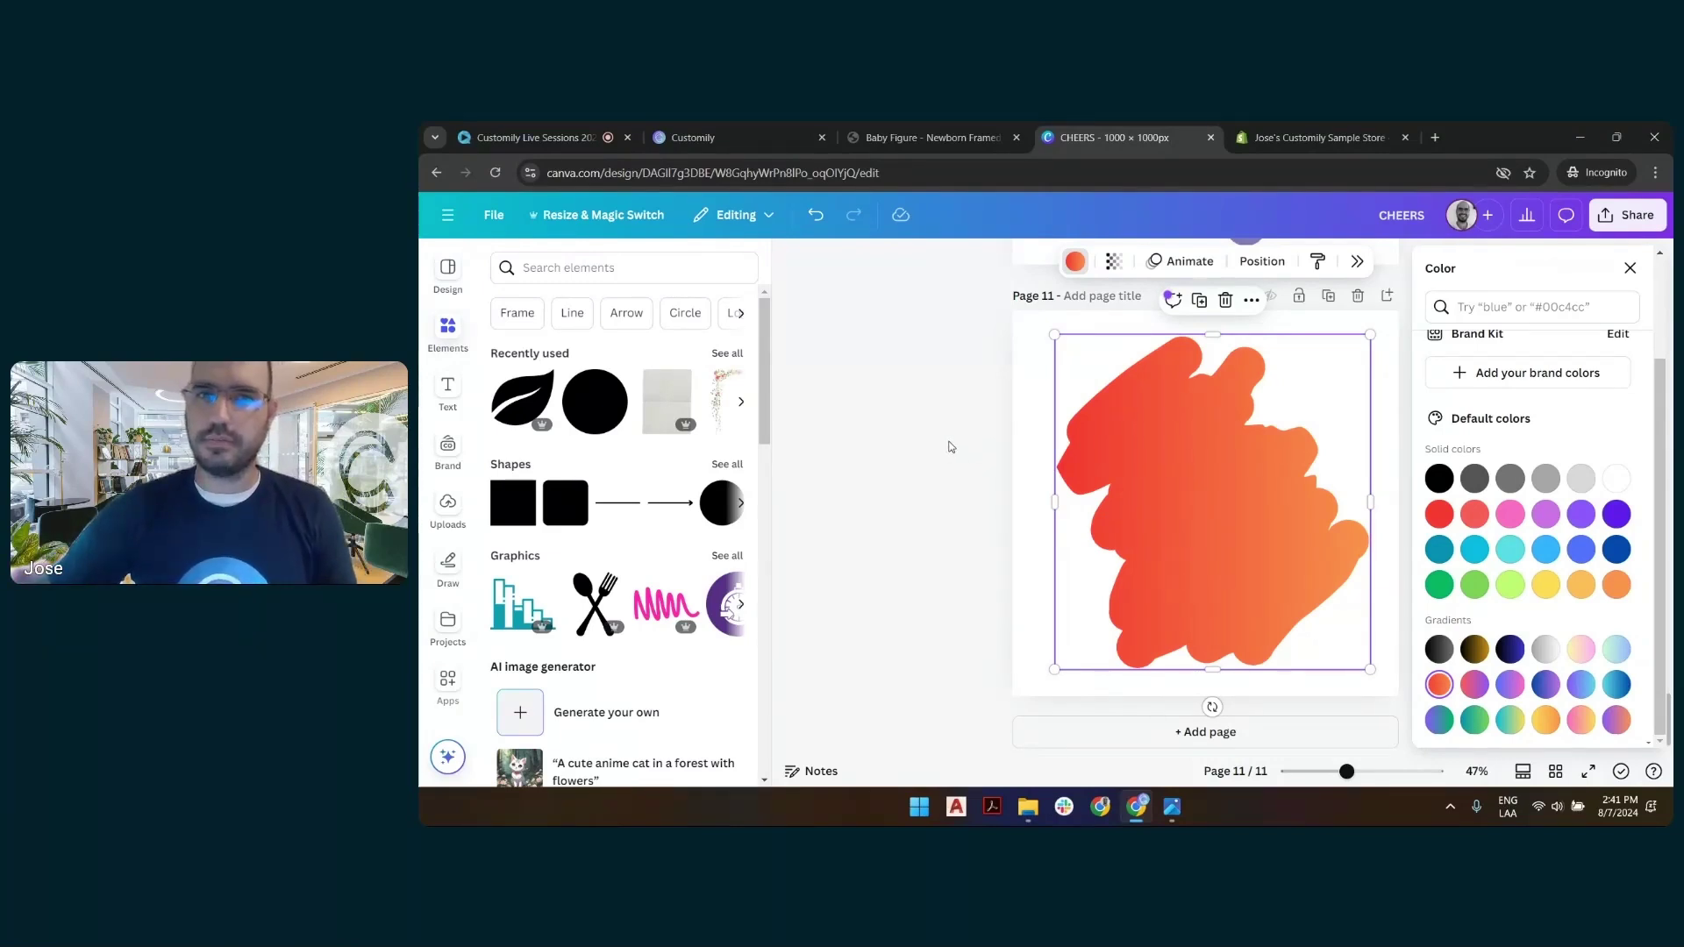
{"action": "left_click", "coordinate": [1140, 438]}
{"action": "left_click", "coordinate": [1531, 379]}
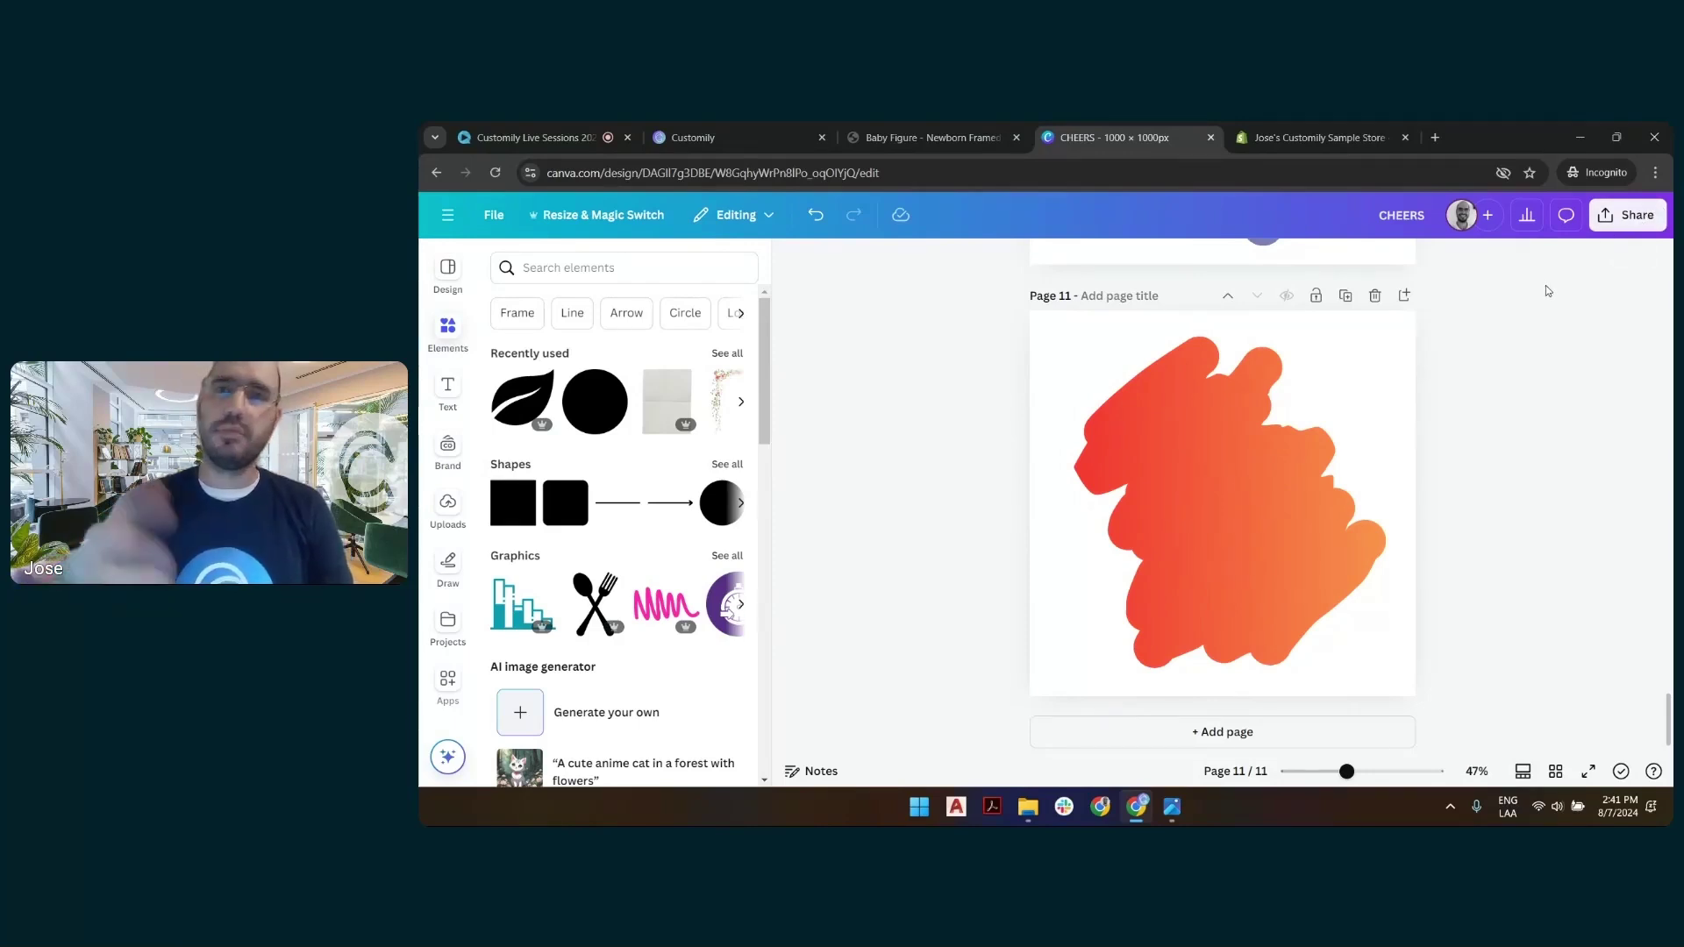
Scroll back up past pages 10 and 9 to the beige blob on page 8.
{"action": "scroll", "coordinate": [1455, 413], "scroll_direction": "up", "scroll_amount": 5}
{"action": "scroll", "coordinate": [1212, 439], "scroll_direction": "up", "scroll_amount": 4}
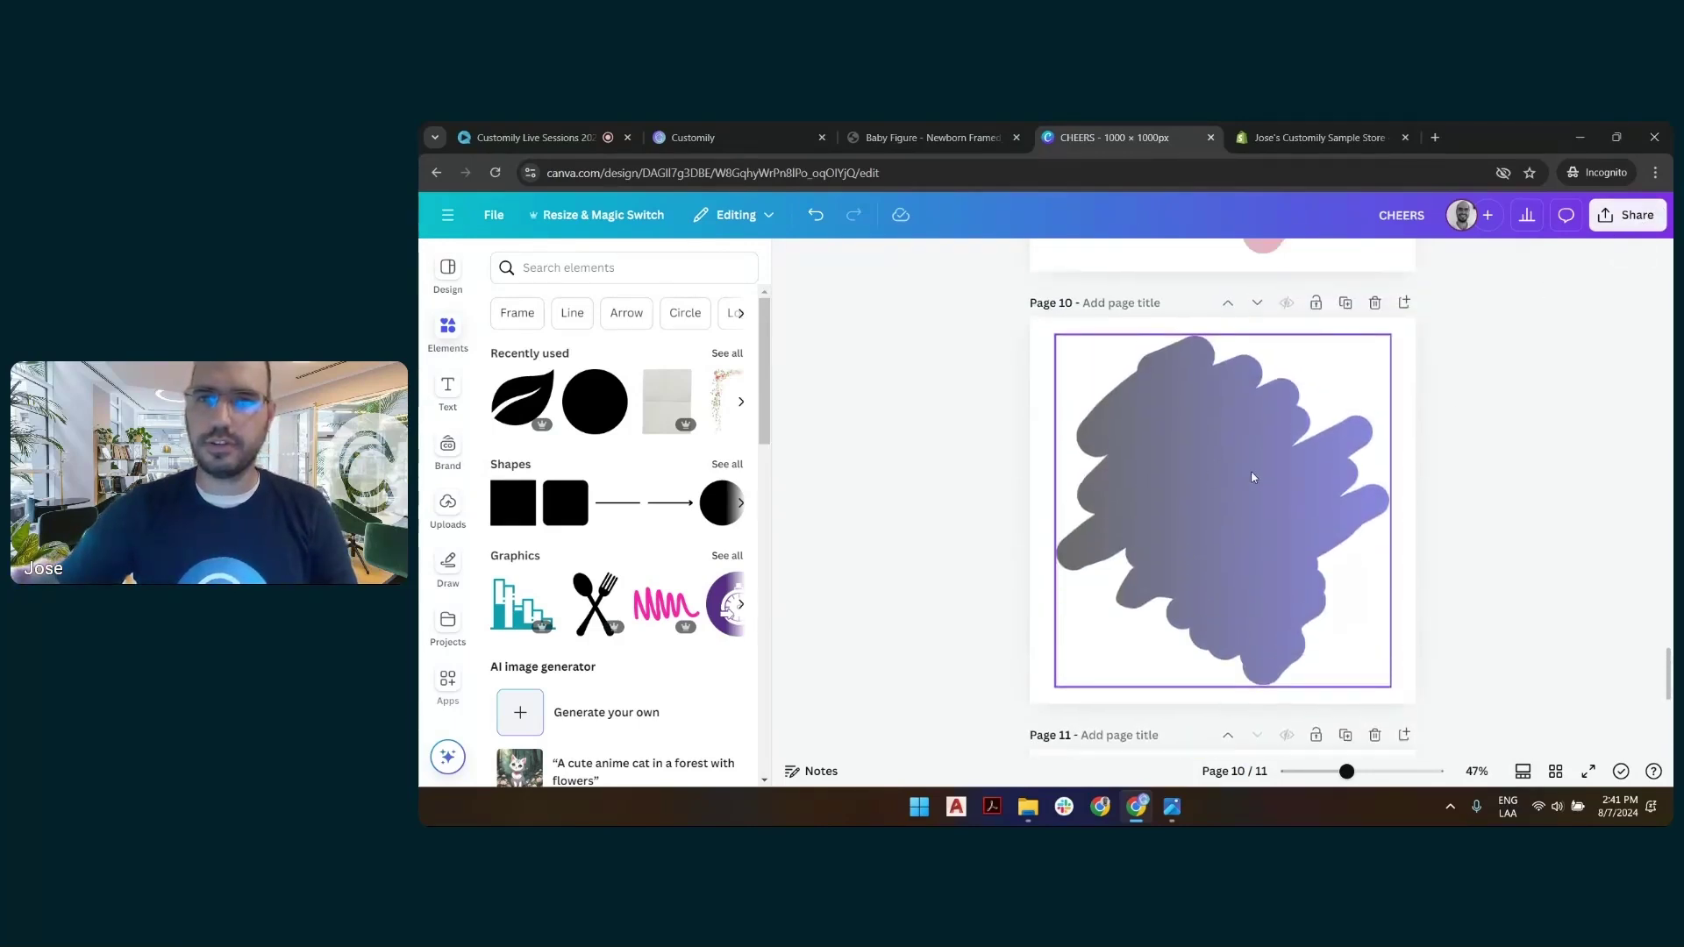
{"action": "scroll", "coordinate": [1216, 398], "scroll_direction": "up", "scroll_amount": 3}
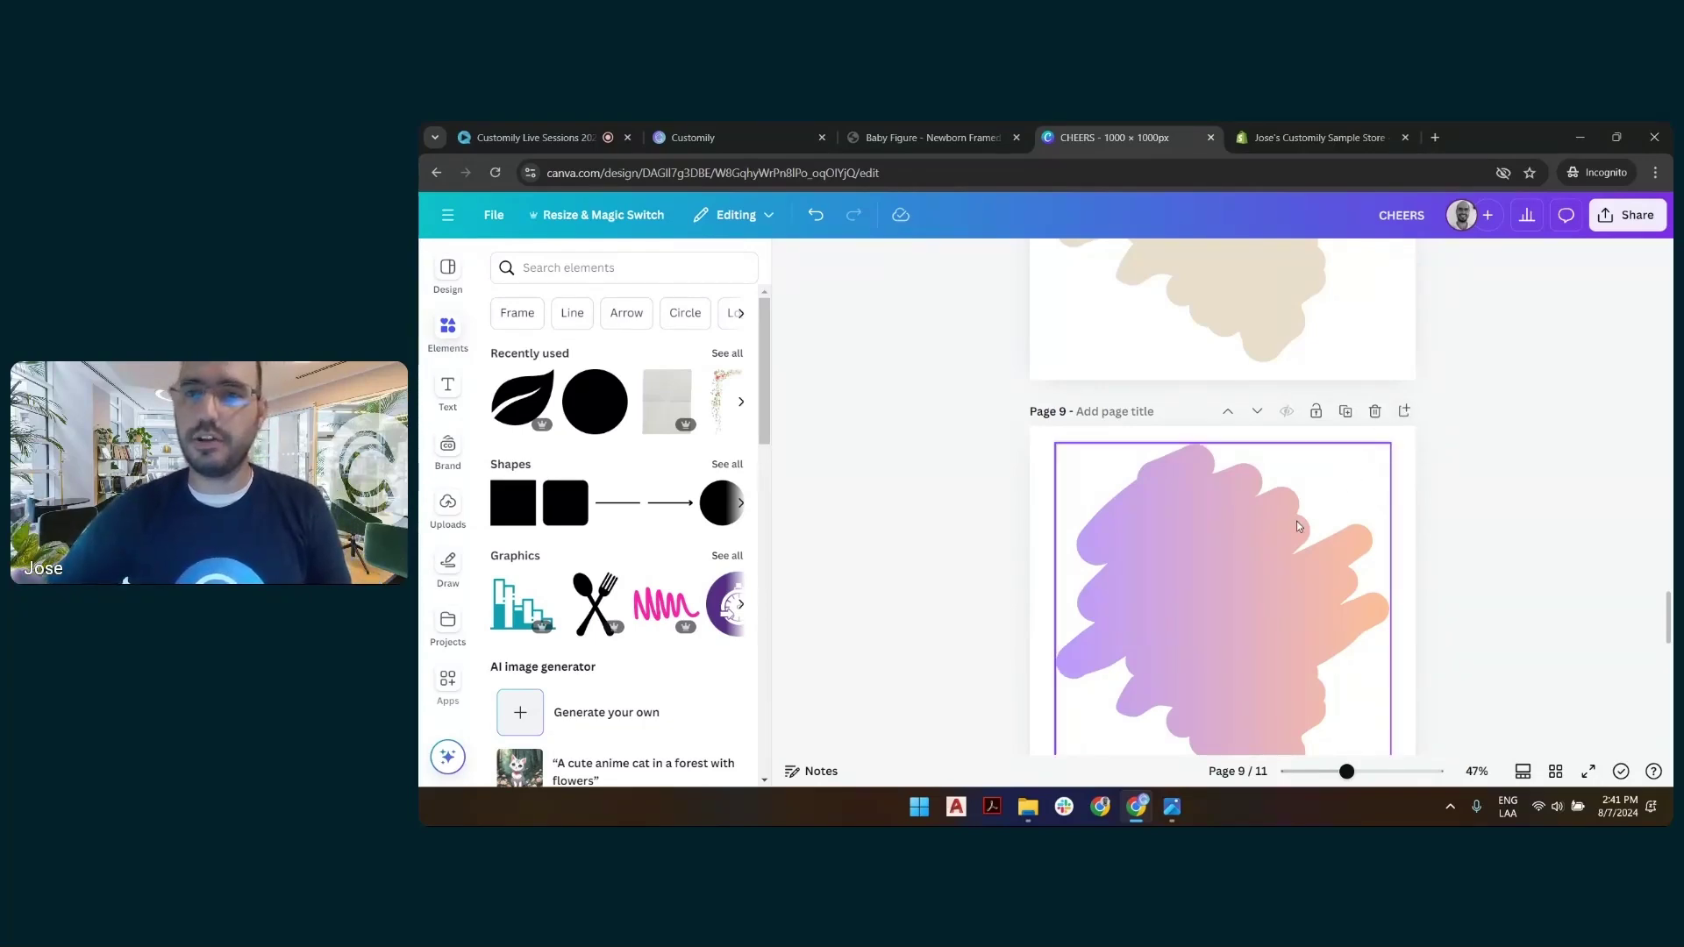
{"action": "scroll", "coordinate": [1232, 377], "scroll_direction": "up", "scroll_amount": 2}
{"action": "scroll", "coordinate": [1316, 456], "scroll_direction": "up", "scroll_amount": 2}
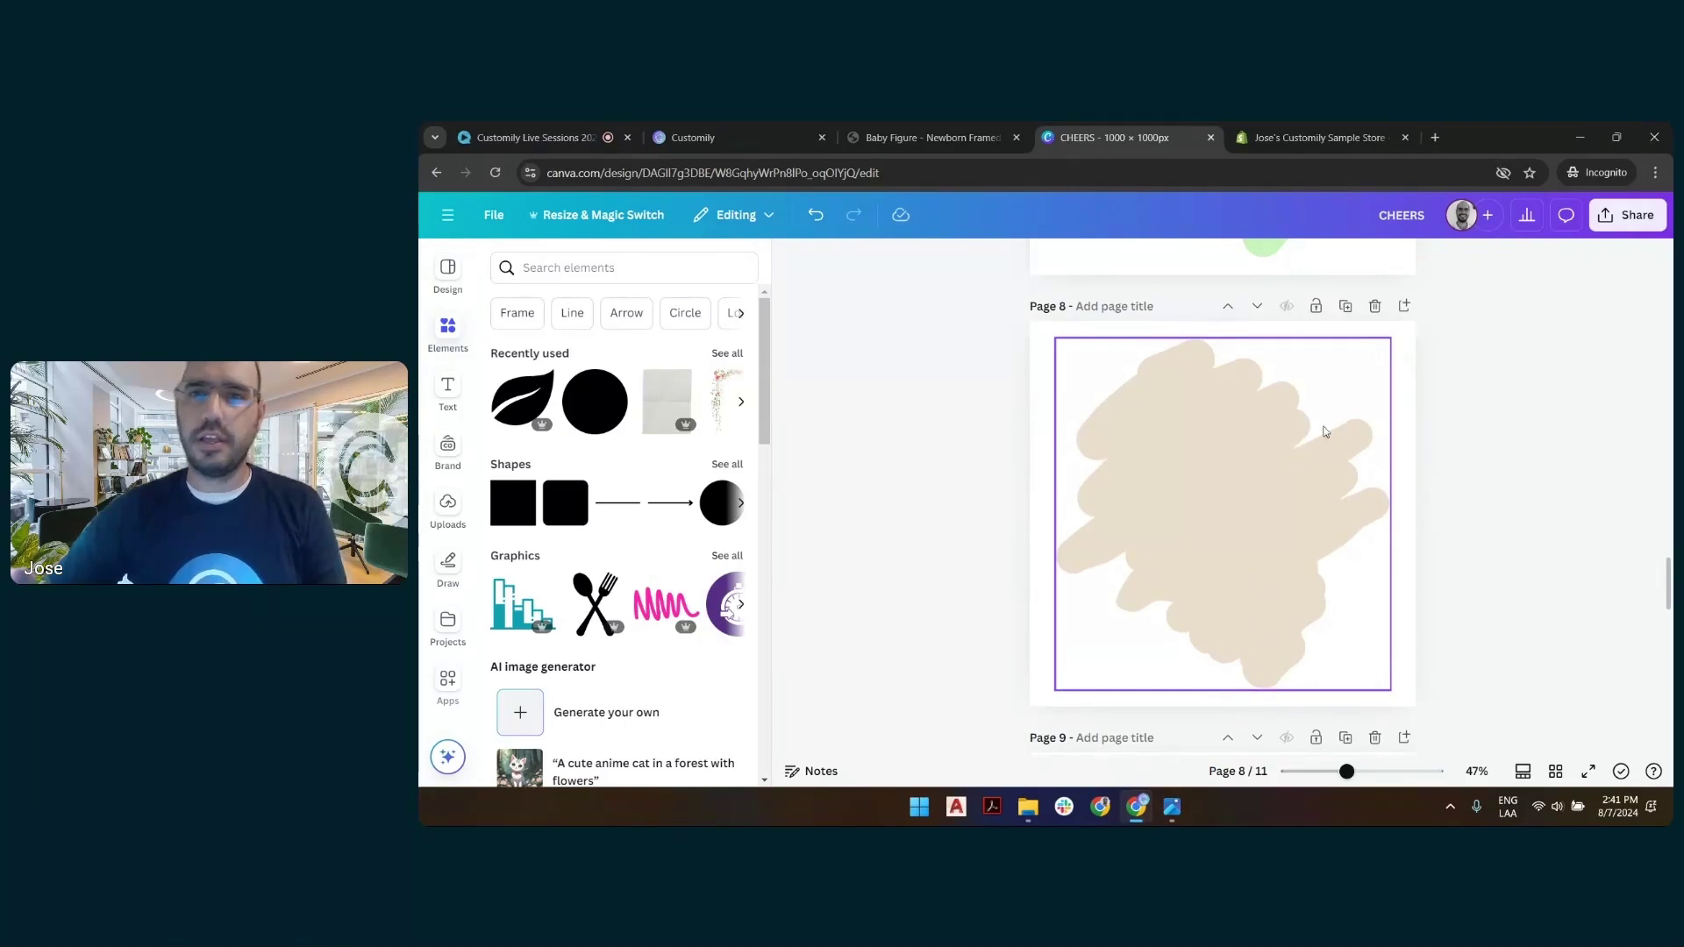
{"action": "left_click", "coordinate": [1393, 383]}
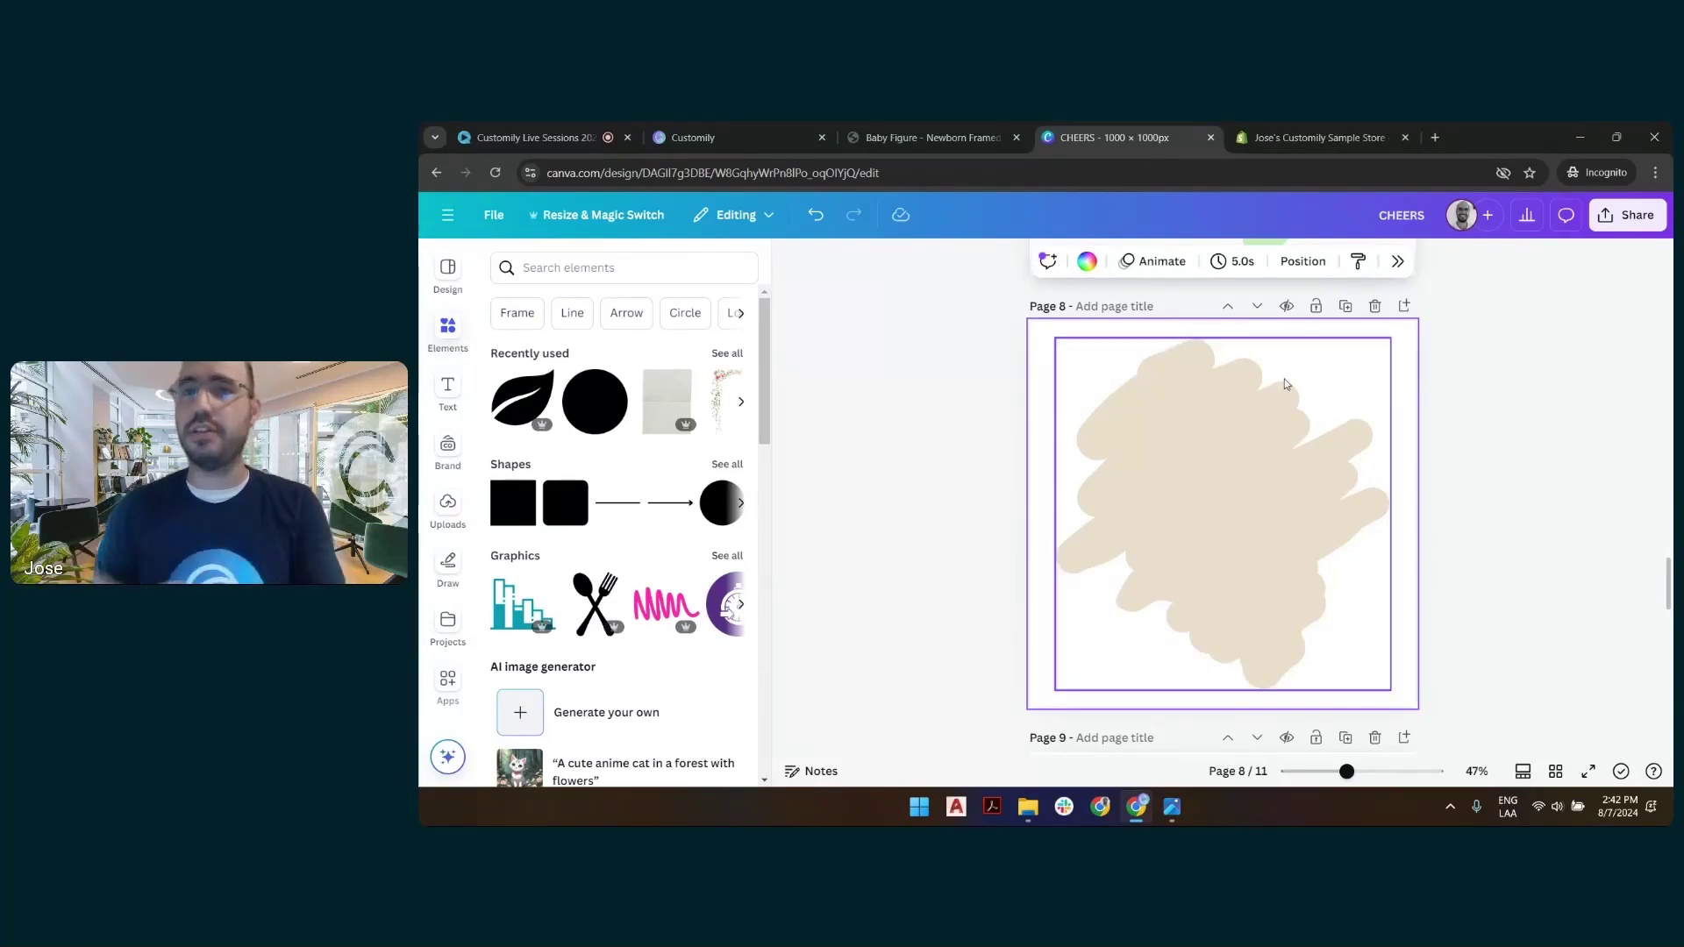
{"action": "left_click", "coordinate": [972, 373]}
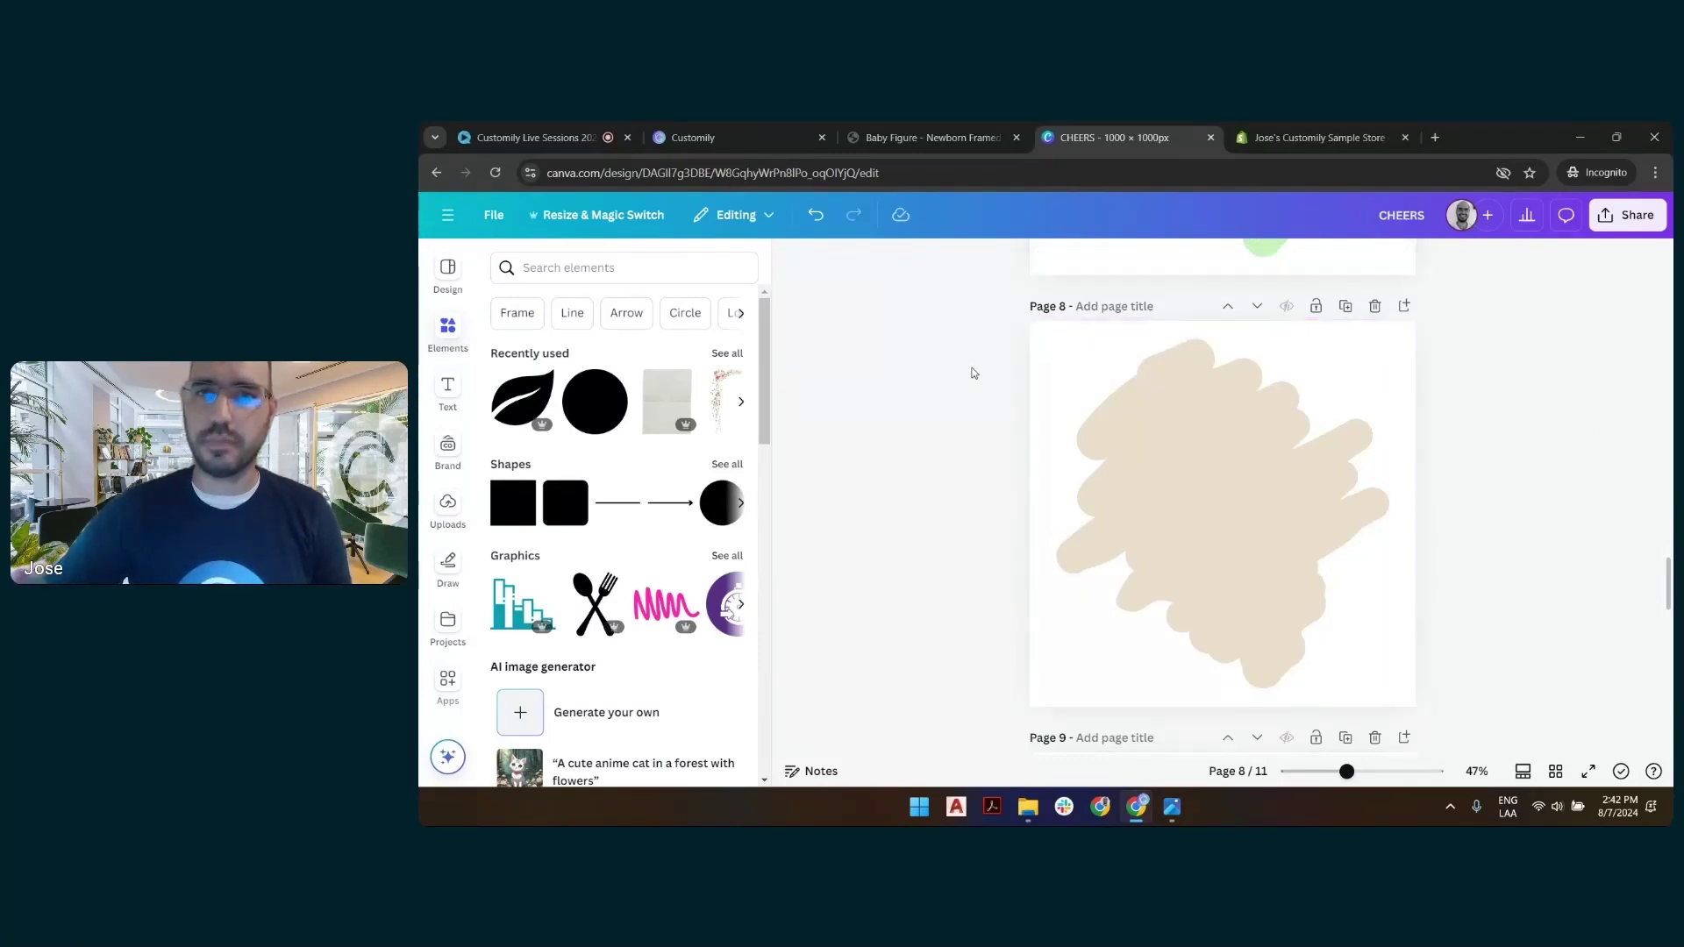
Upload 5.png through 10.png as options on Customily's second image layer.
{"action": "left_click", "coordinate": [760, 123]}
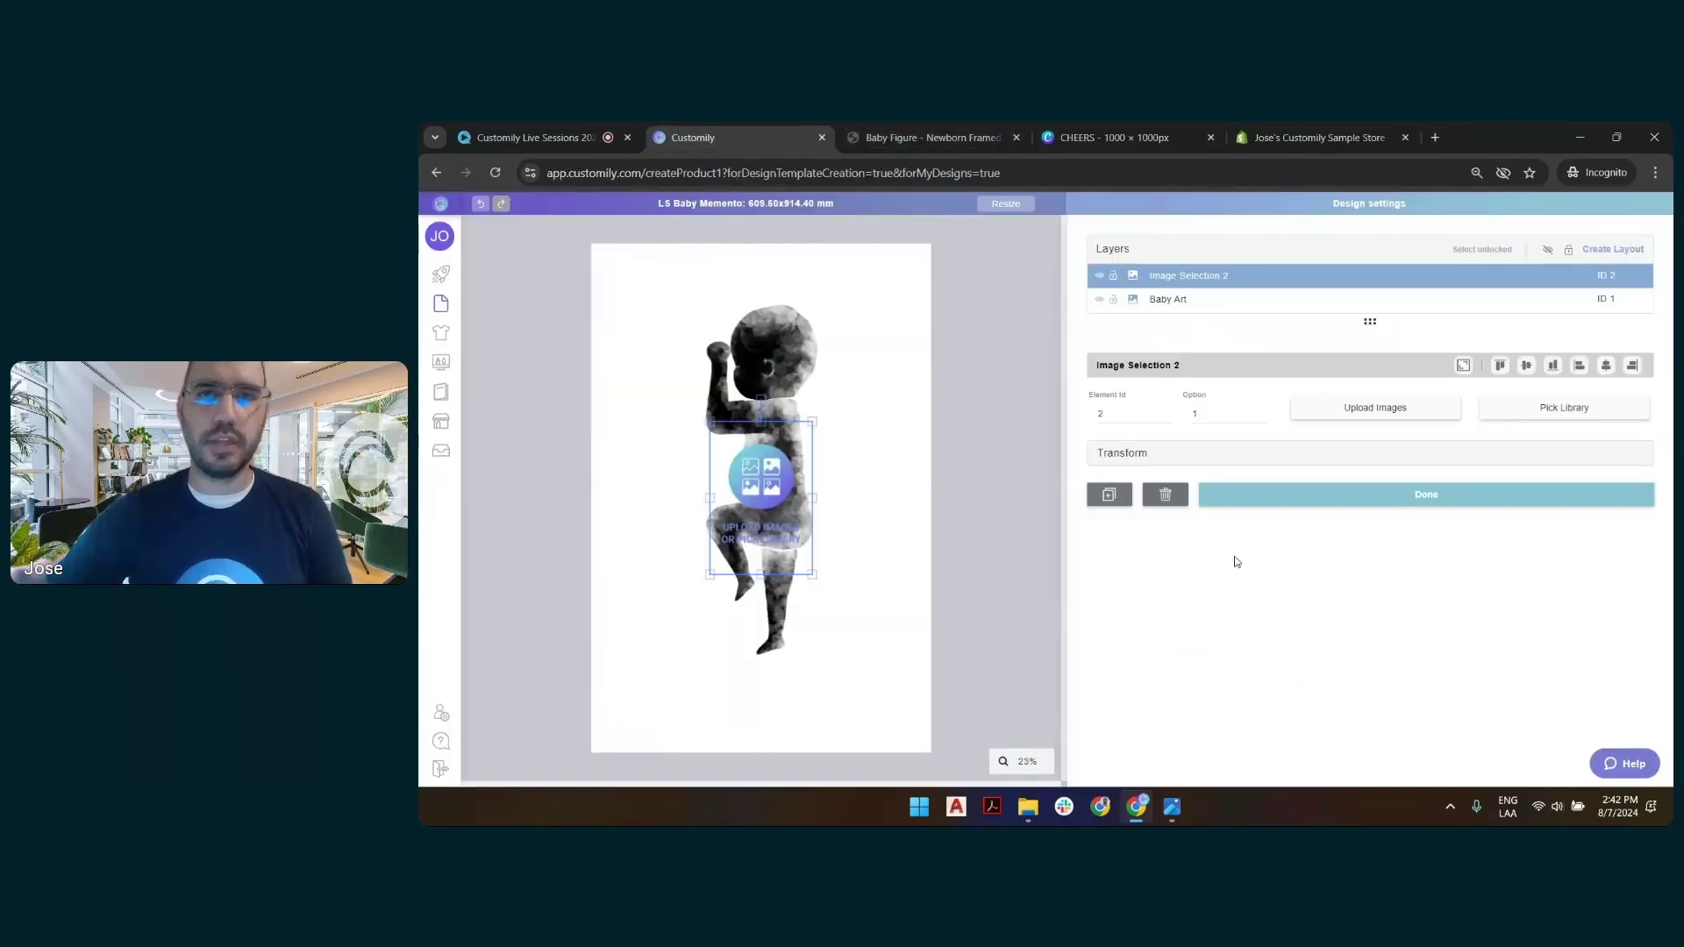
{"action": "left_click", "coordinate": [1392, 411]}
{"action": "left_click", "coordinate": [713, 258]}
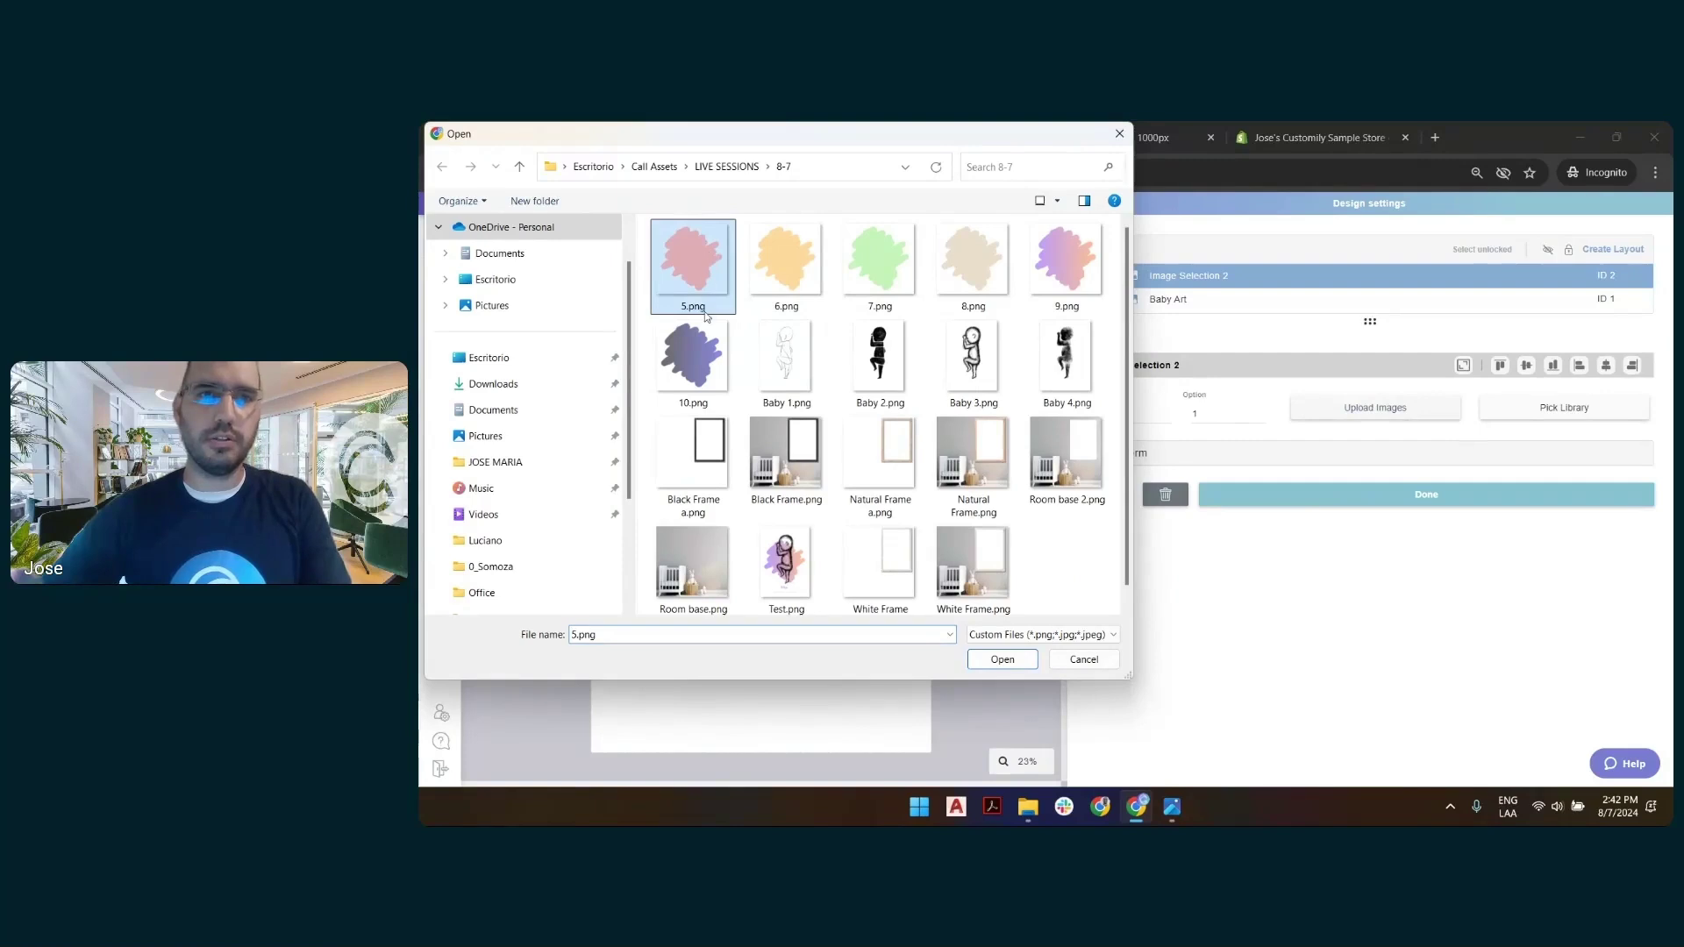
{"action": "left_click", "coordinate": [688, 369], "text": "shift"}
{"action": "left_click", "coordinate": [987, 662]}
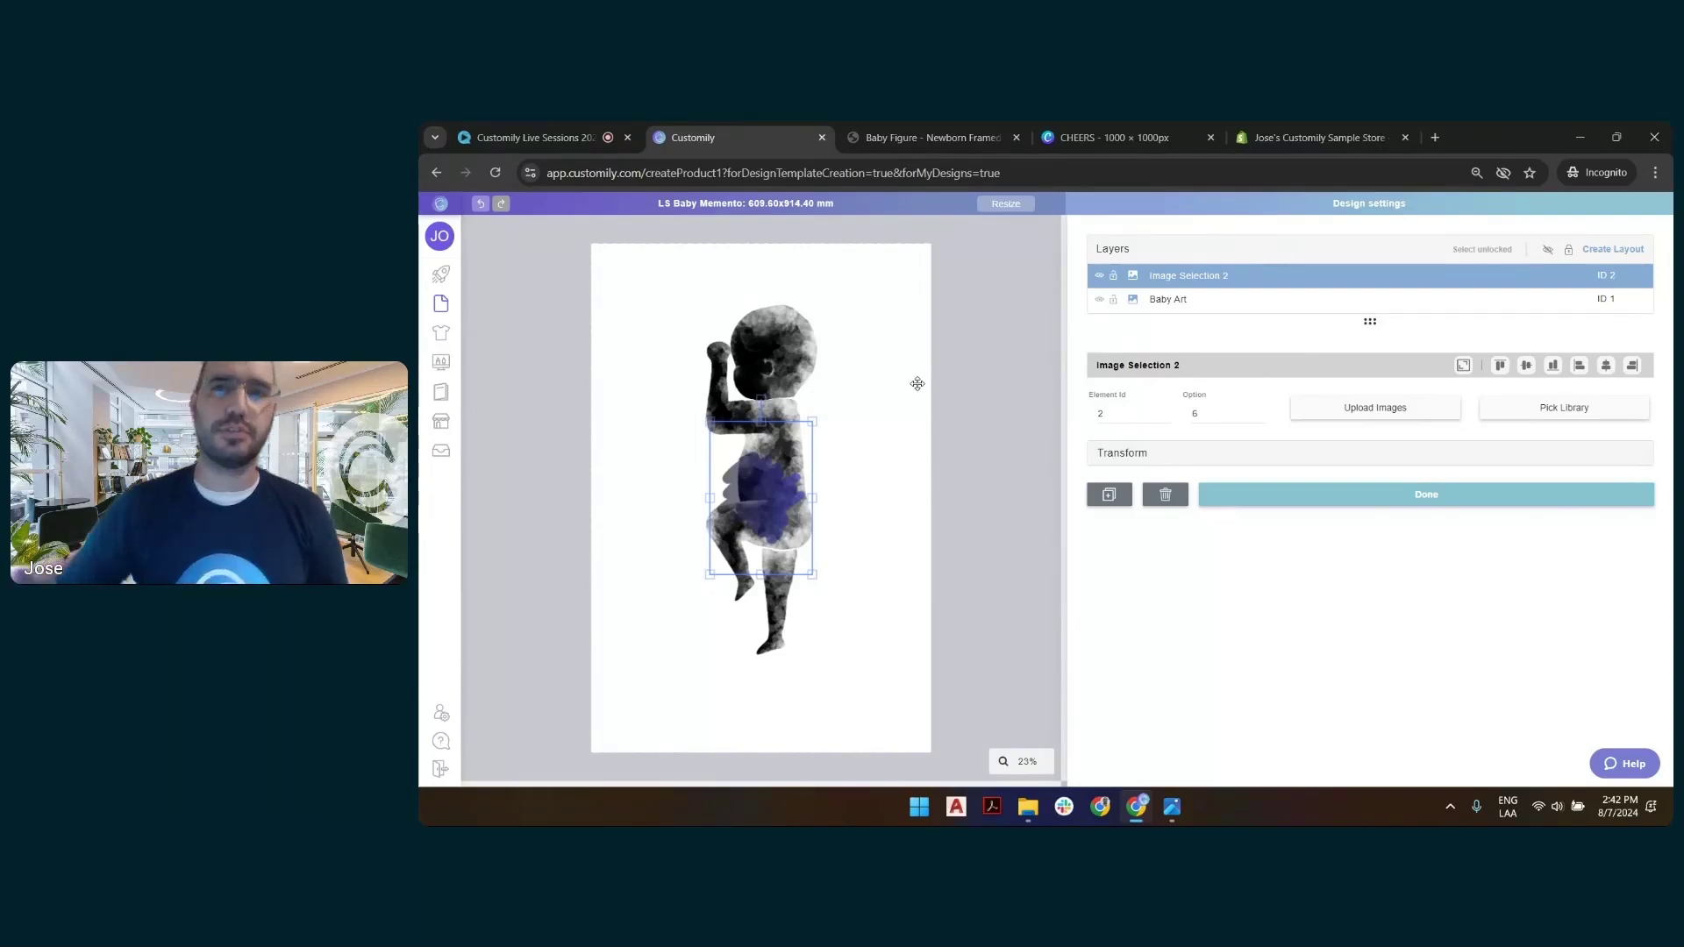
Rename the second layer 'Background Color', move it beneath Baby Art, and stretch it to fill the canvas.
{"action": "left_click", "coordinate": [1240, 276]}
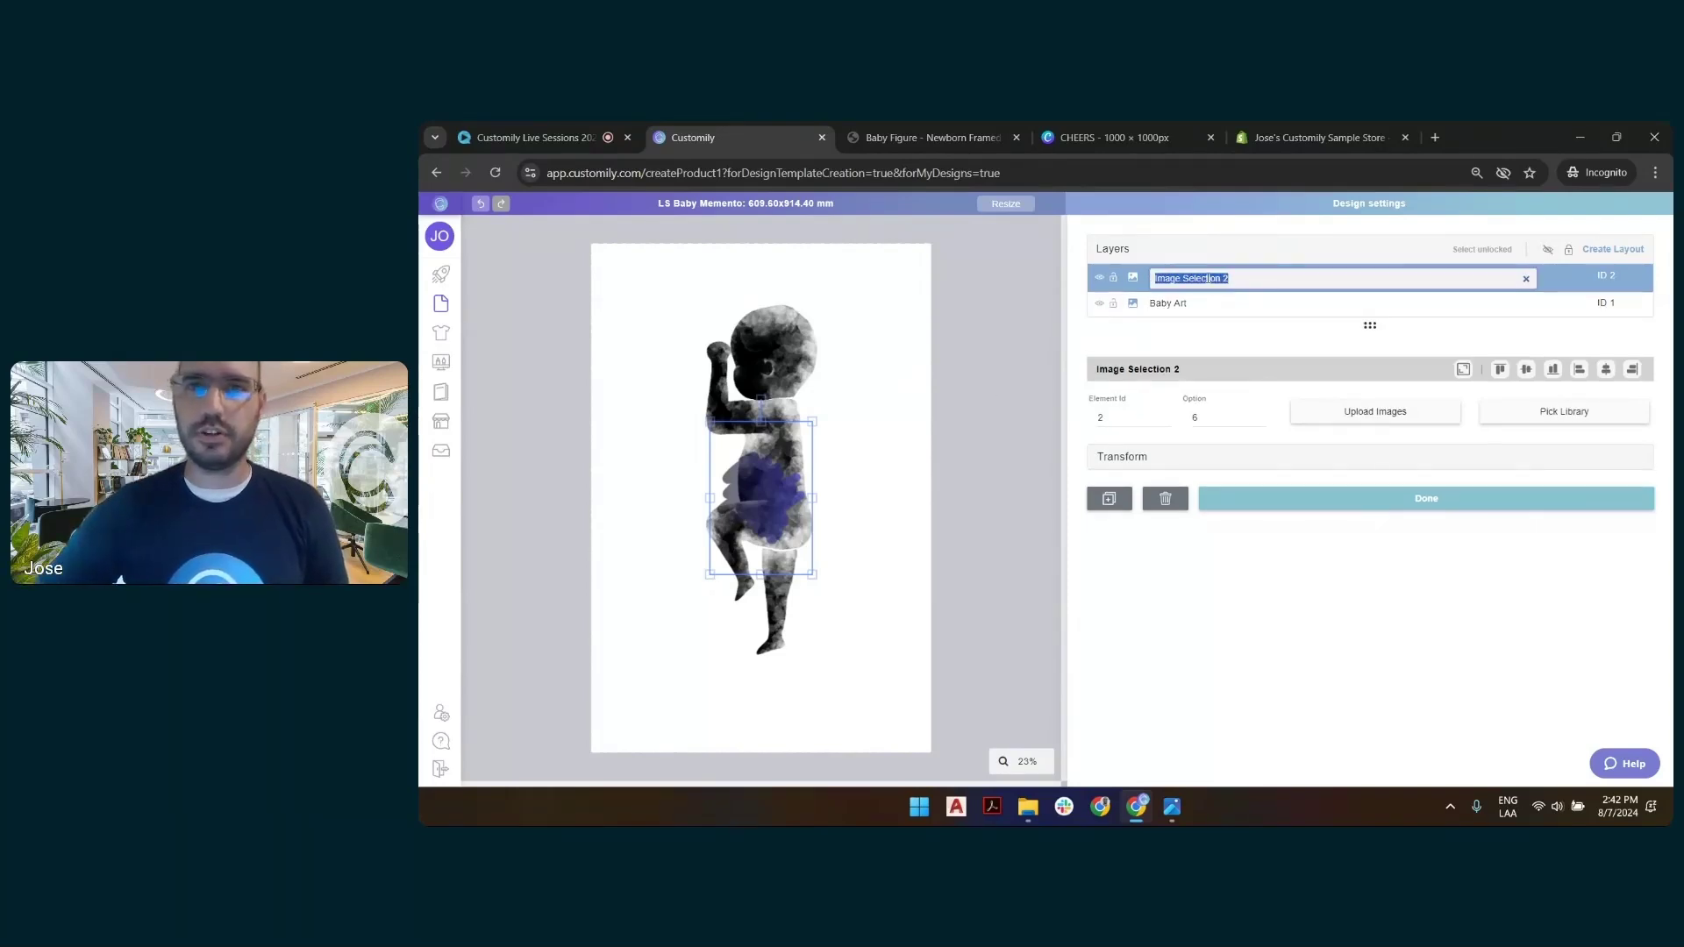
{"action": "type", "text": "Bac"}
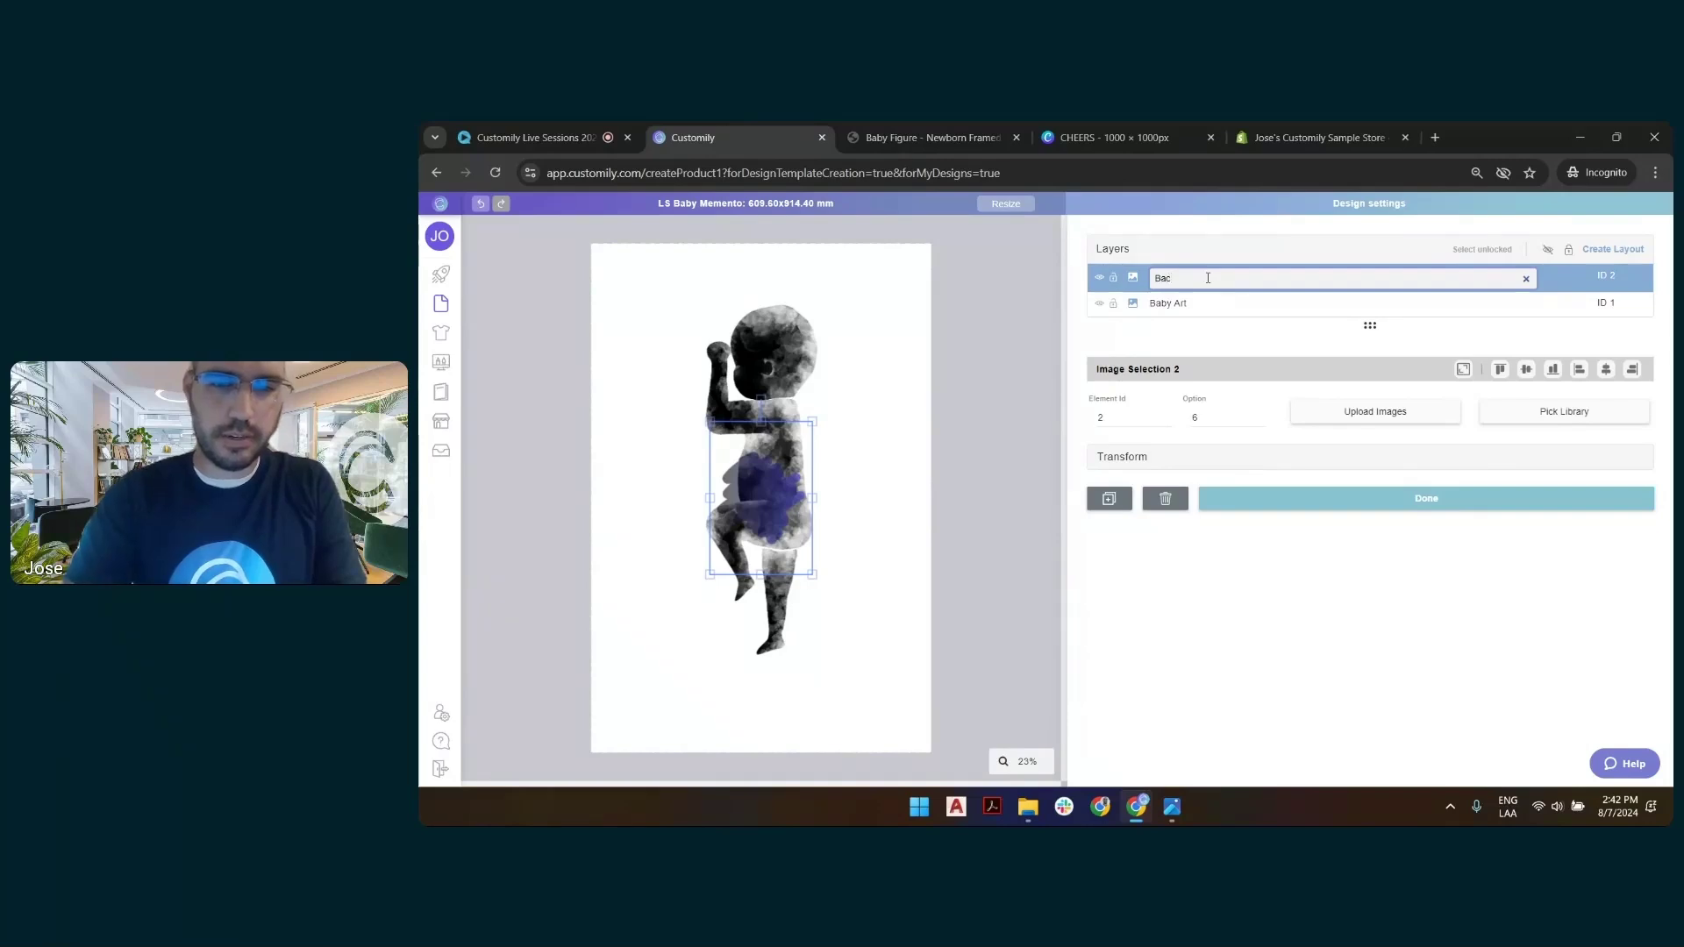
{"action": "type", "text": "kground Color"}
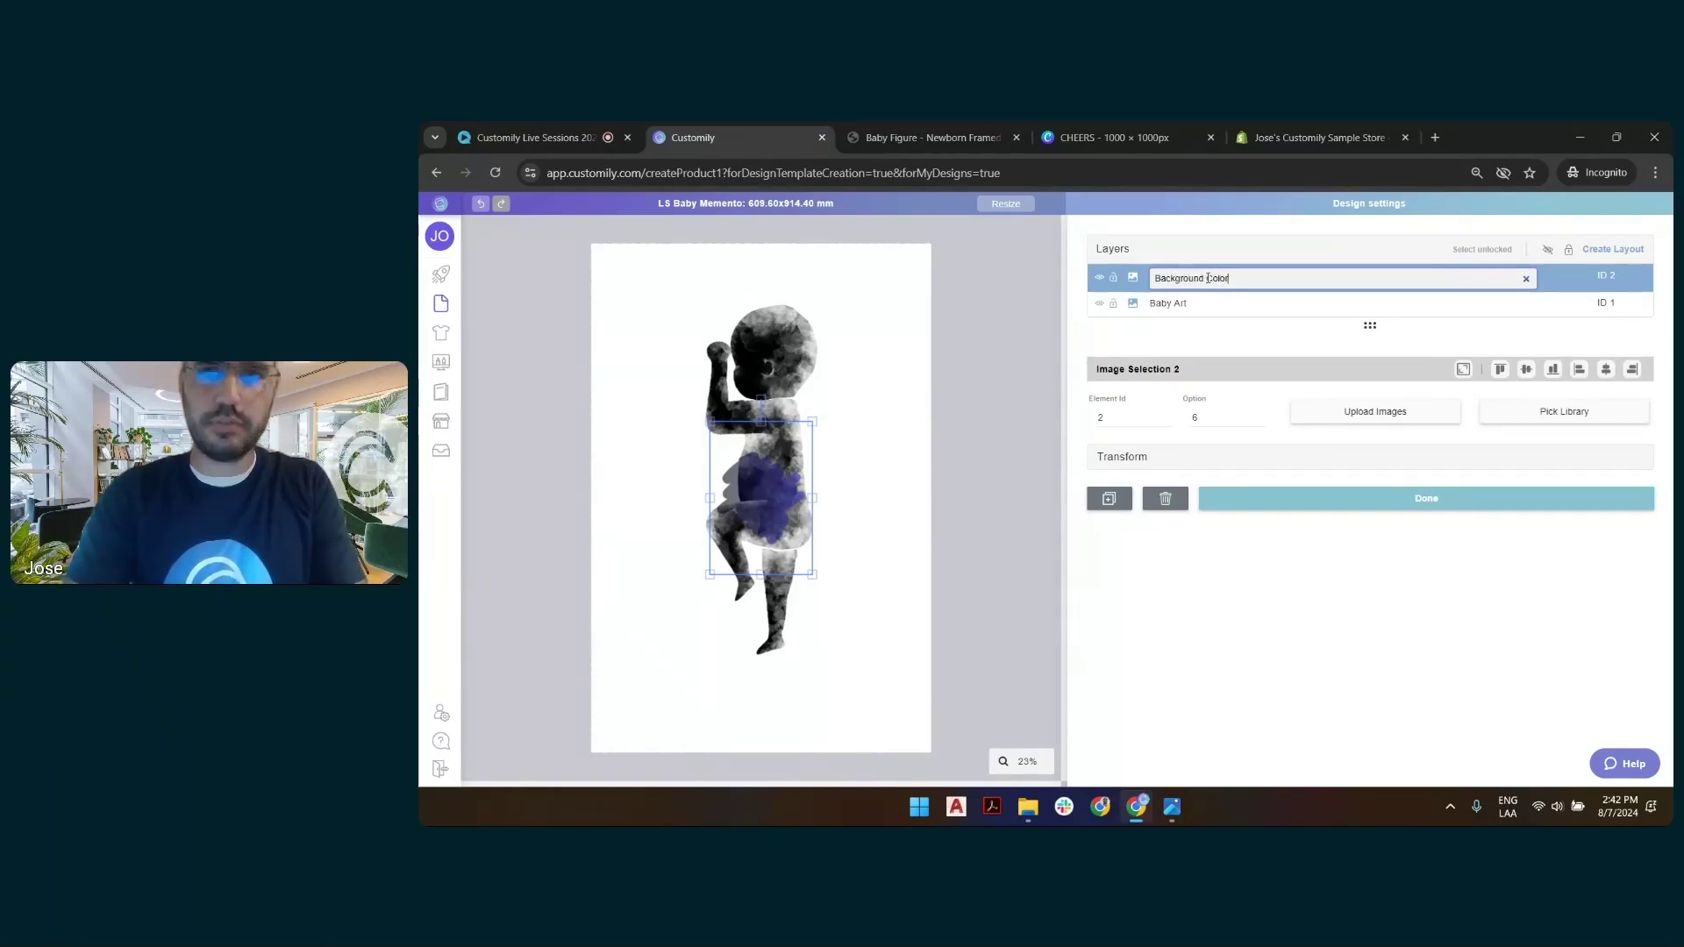
{"action": "key", "text": "Return"}
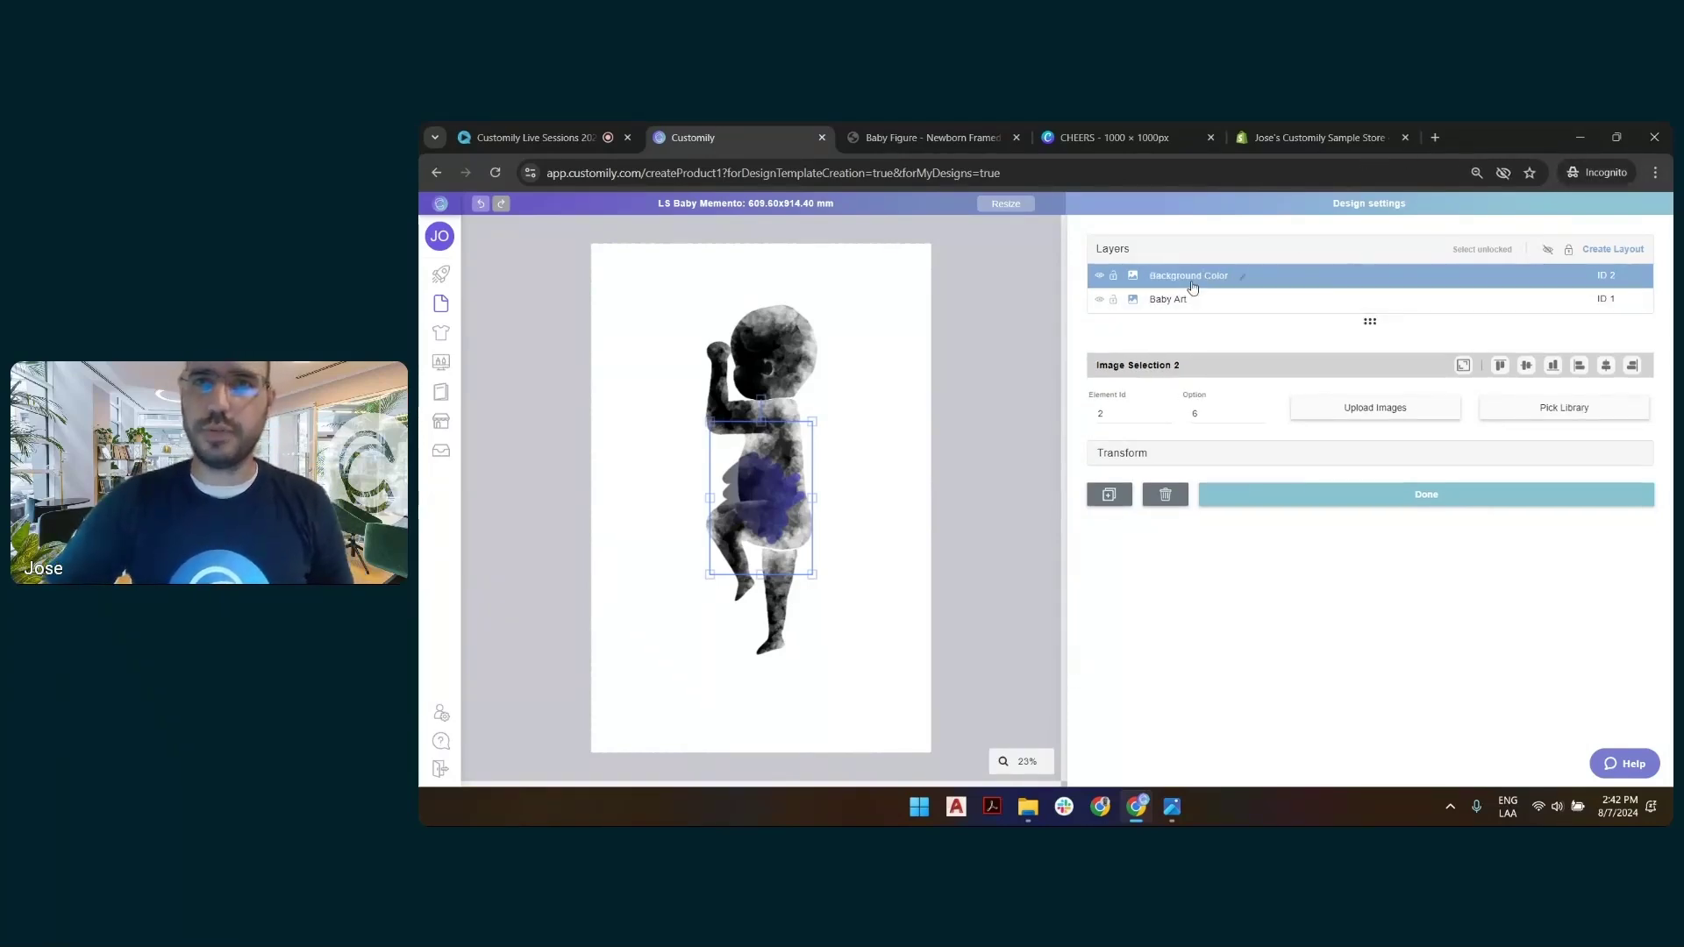
{"action": "left_click_drag", "start_coordinate": [1201, 282], "coordinate": [1208, 303]}
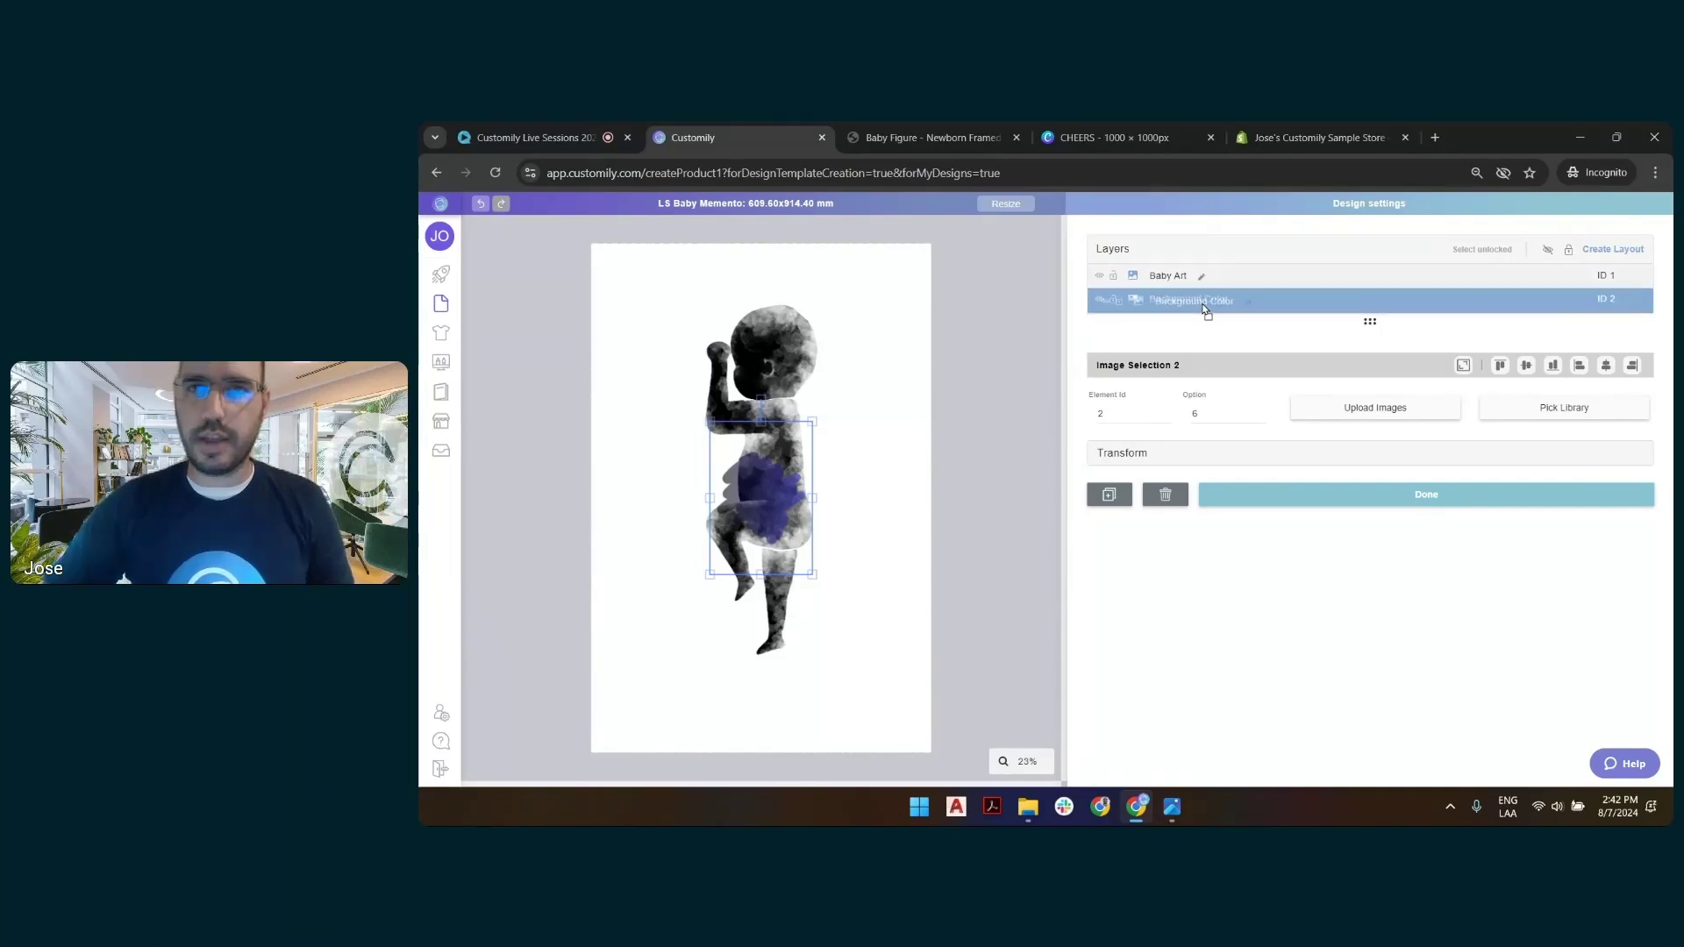
{"action": "left_click", "coordinate": [1464, 367]}
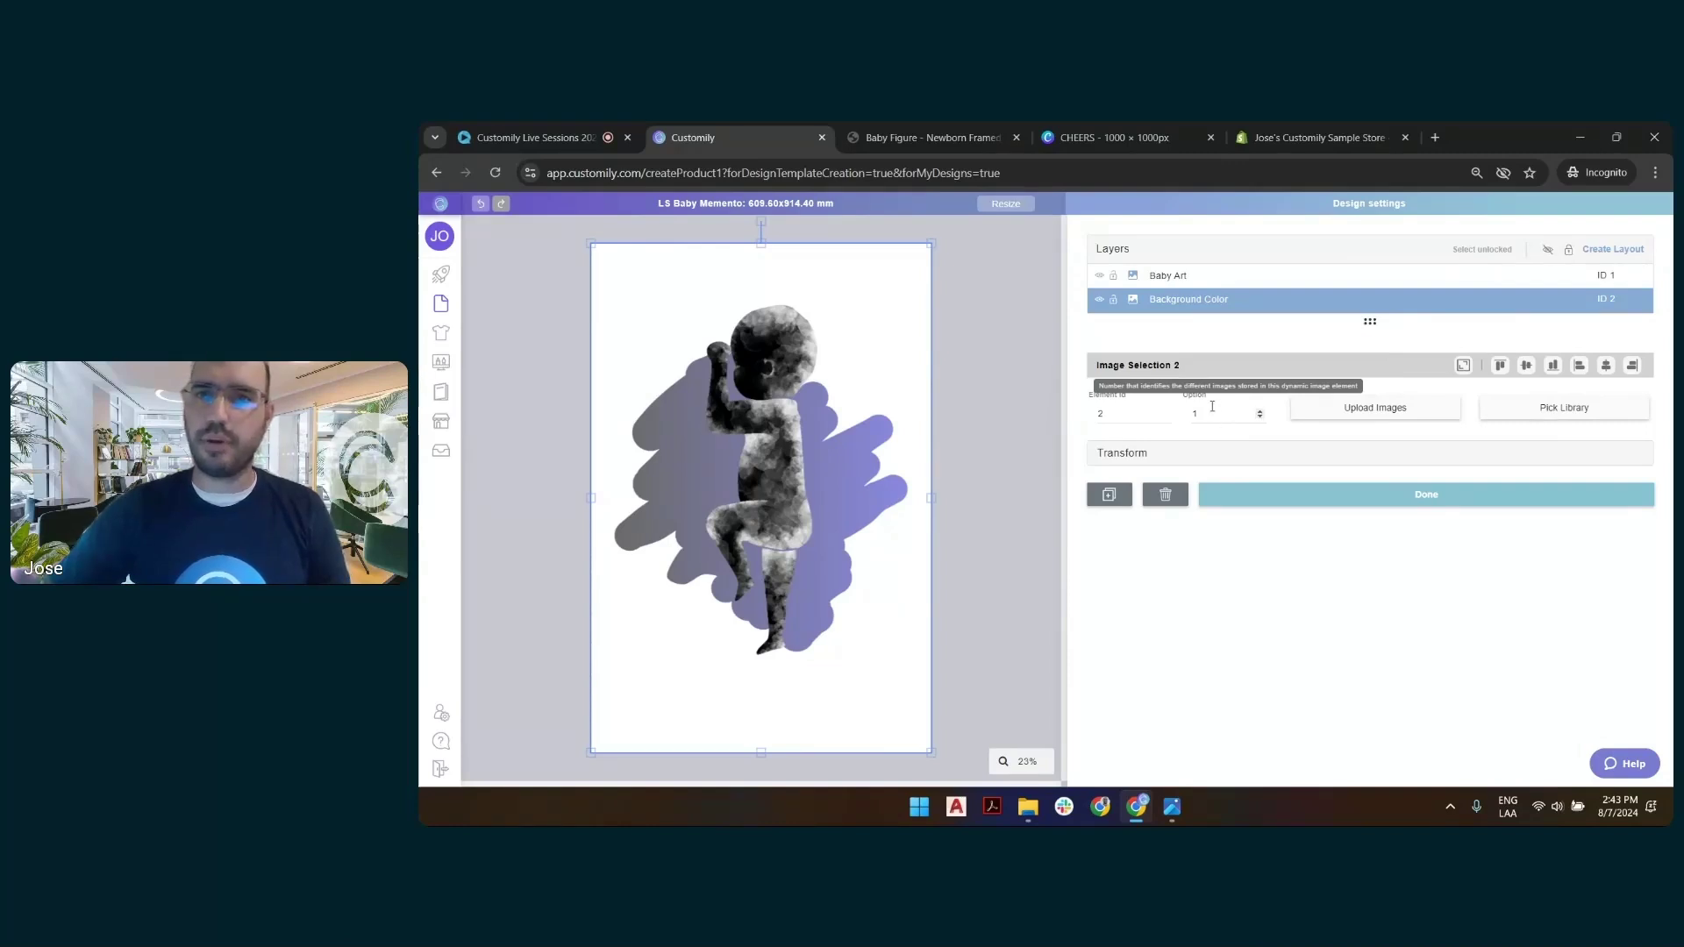
Cycle through the background blob options, ending on the pink-purple blob.
{"action": "left_click", "coordinate": [1260, 410]}
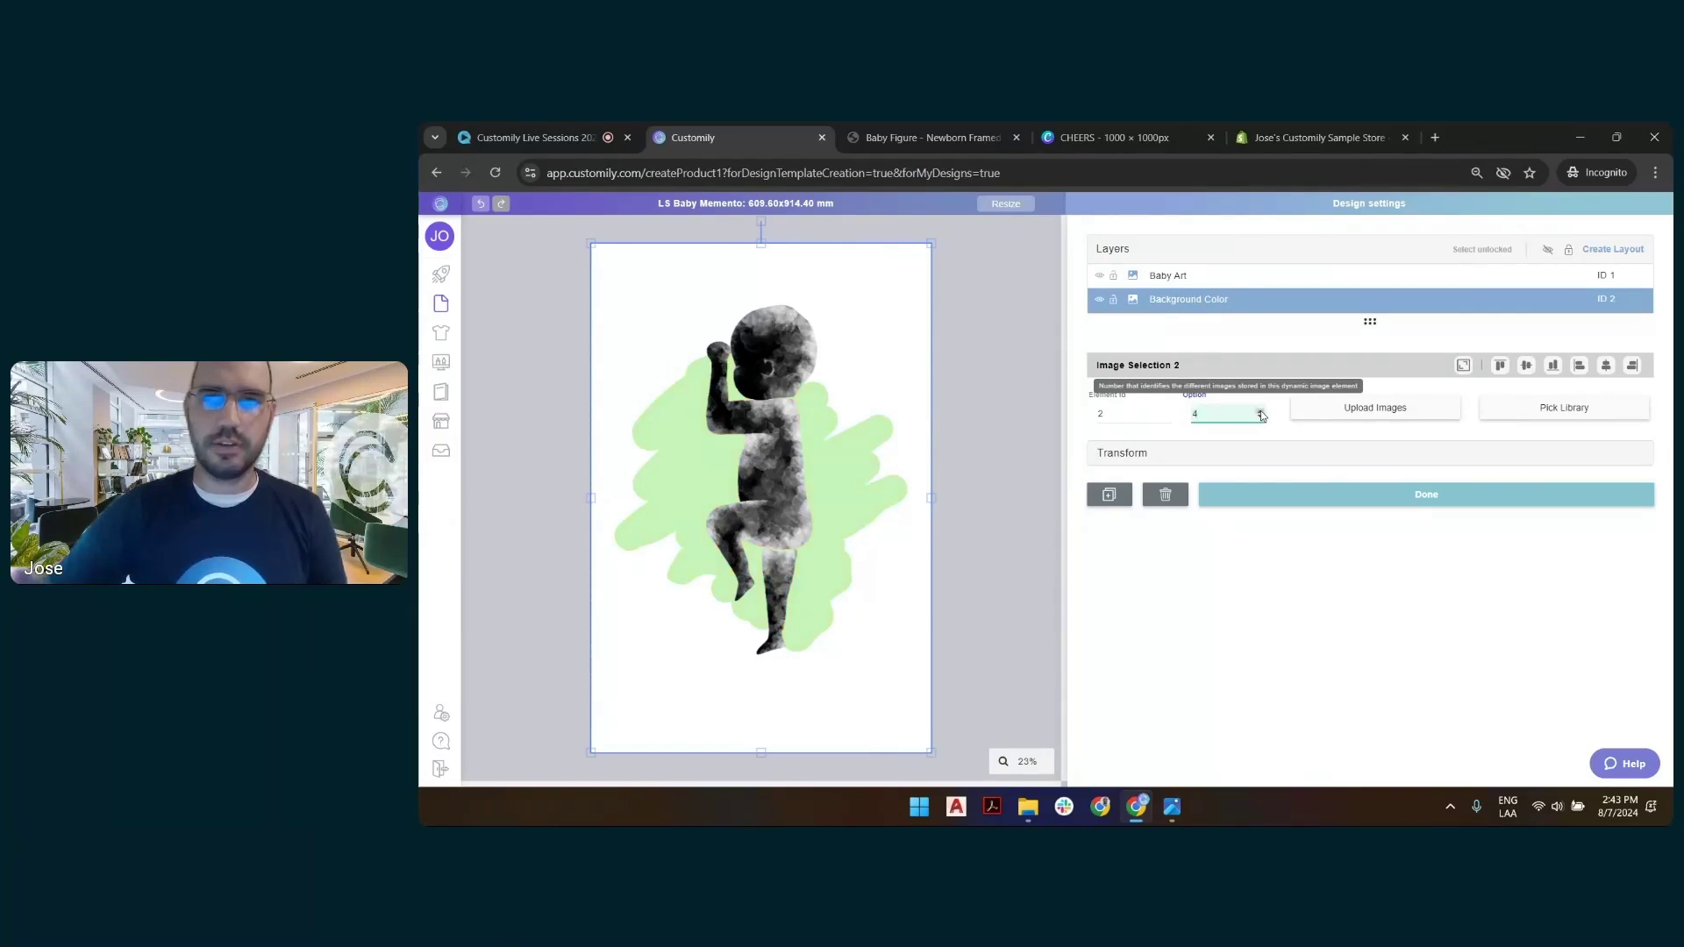
{"action": "left_click", "coordinate": [1260, 412]}
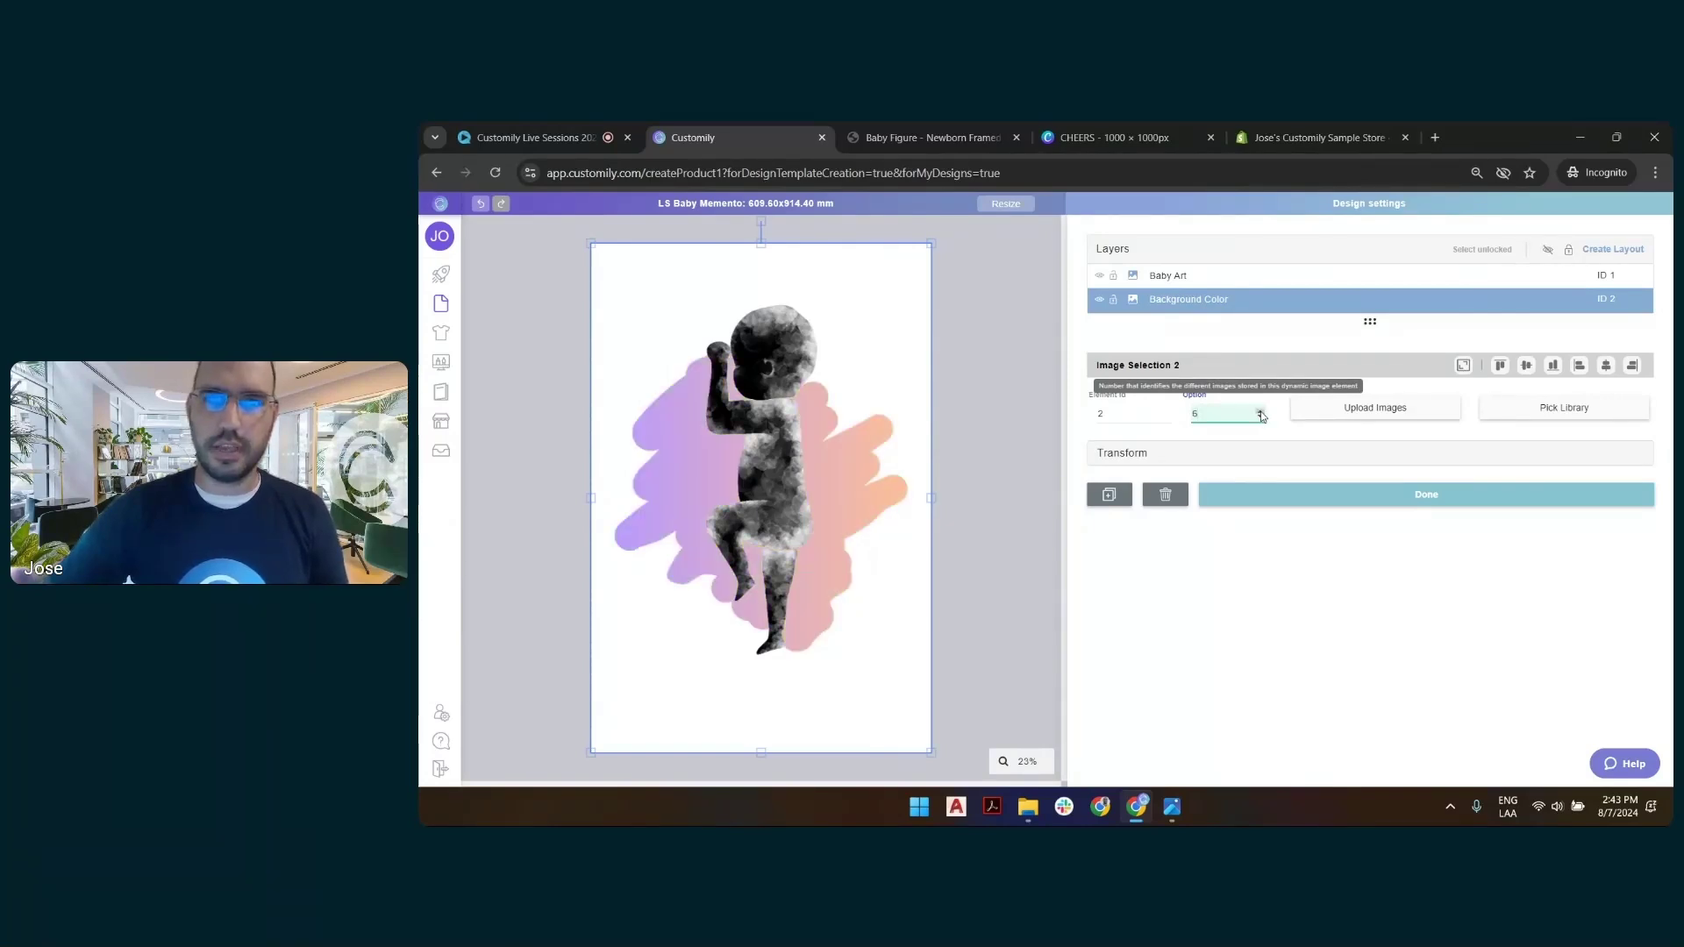
{"action": "left_click", "coordinate": [1260, 411]}
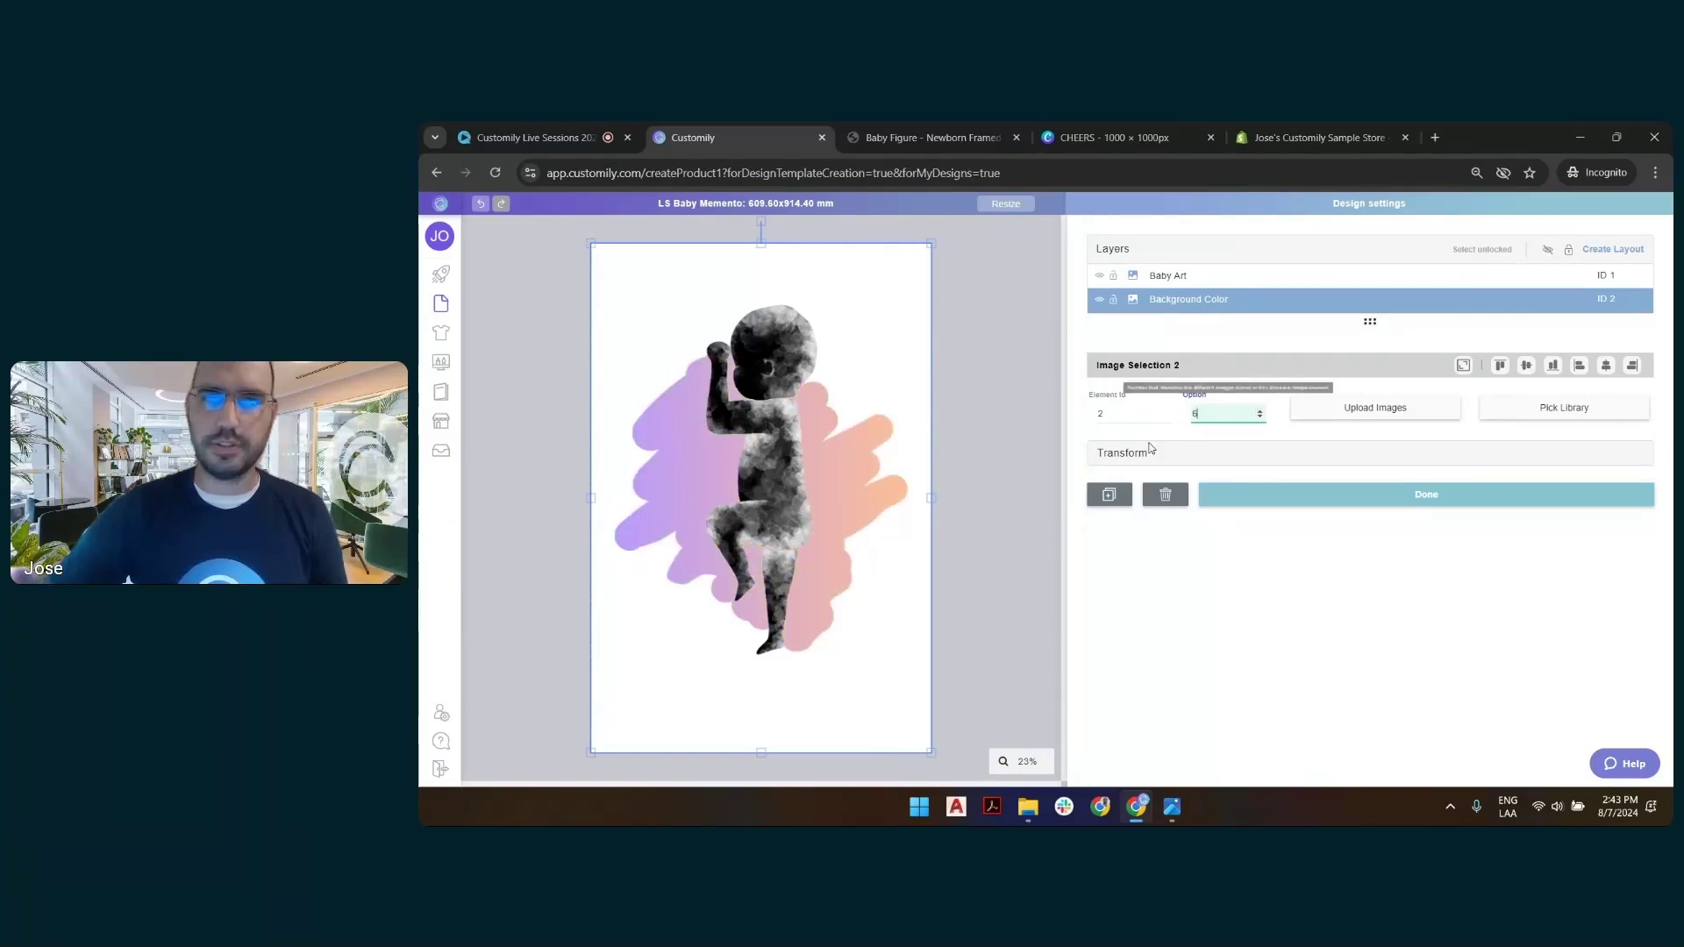
{"action": "left_click", "coordinate": [1260, 416]}
Step through the Baby Art options, from black silhouette to the sketched baby.
{"action": "left_click", "coordinate": [1172, 275]}
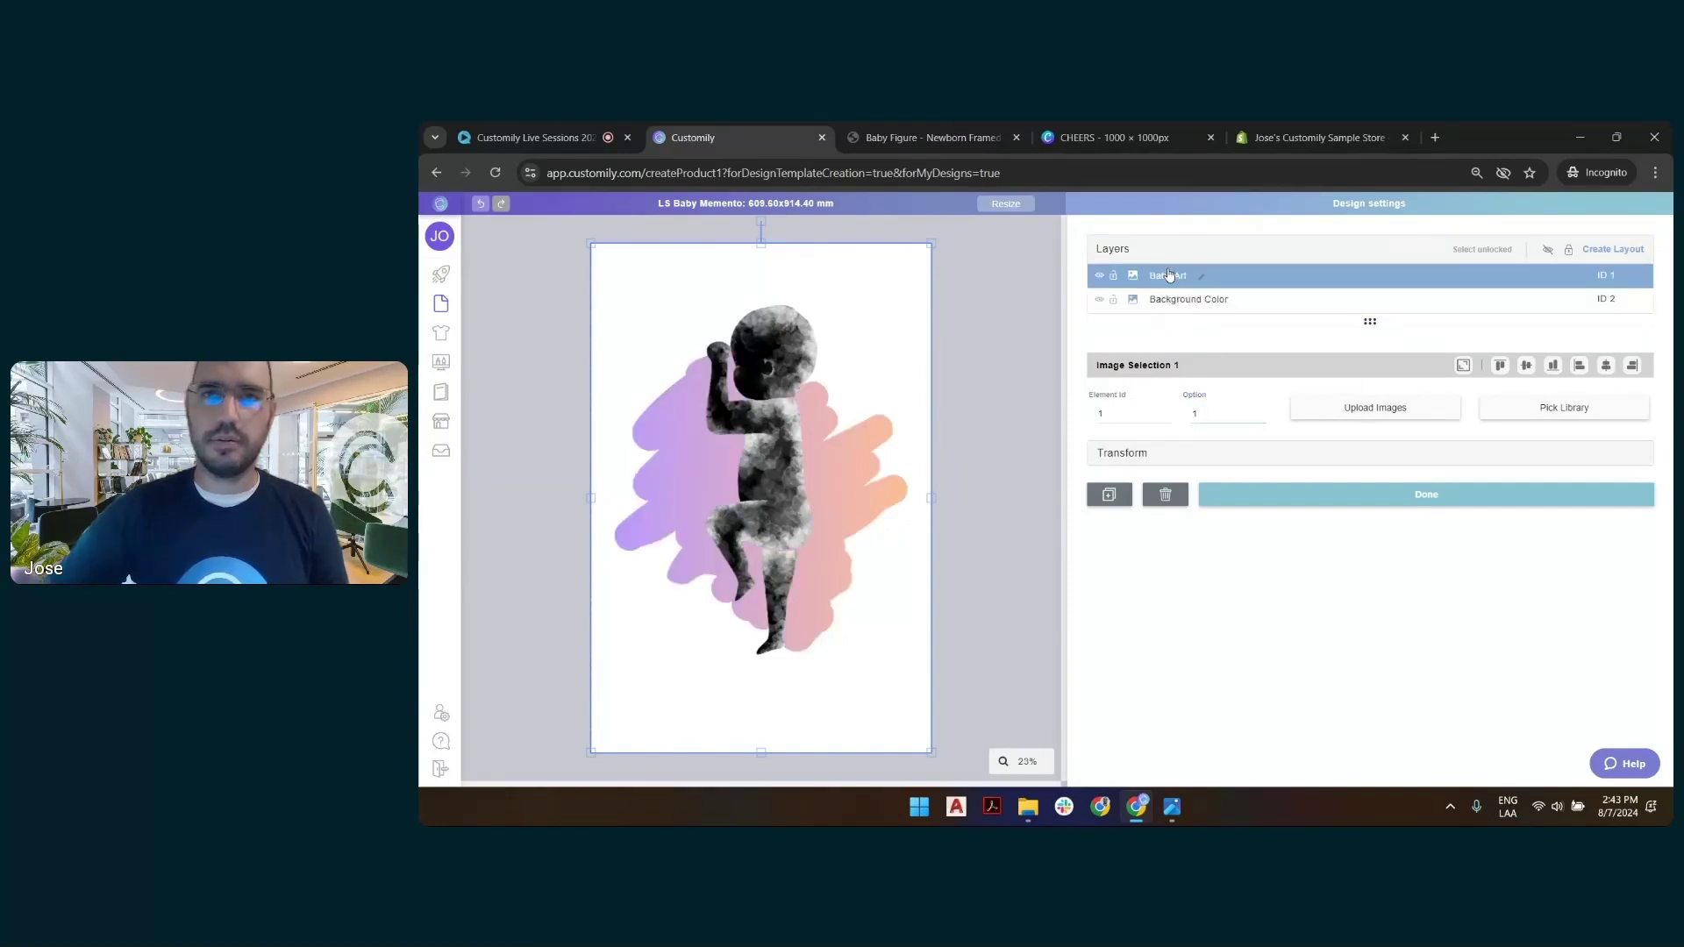
{"action": "left_click", "coordinate": [1261, 414]}
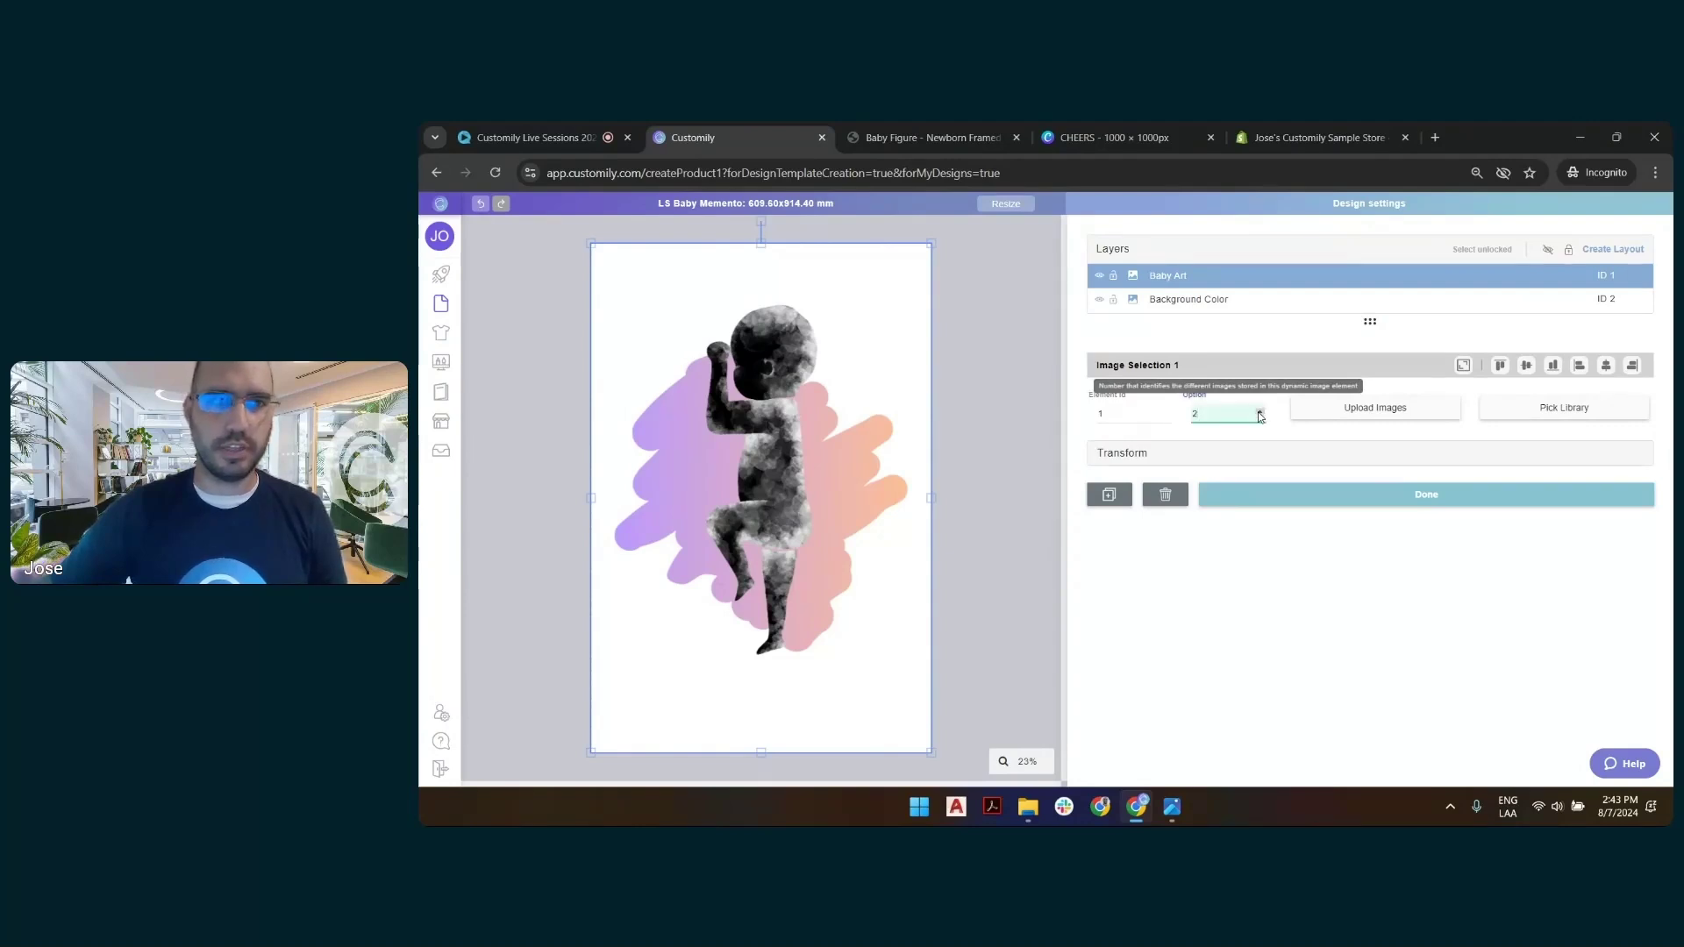
{"action": "left_click", "coordinate": [1260, 413]}
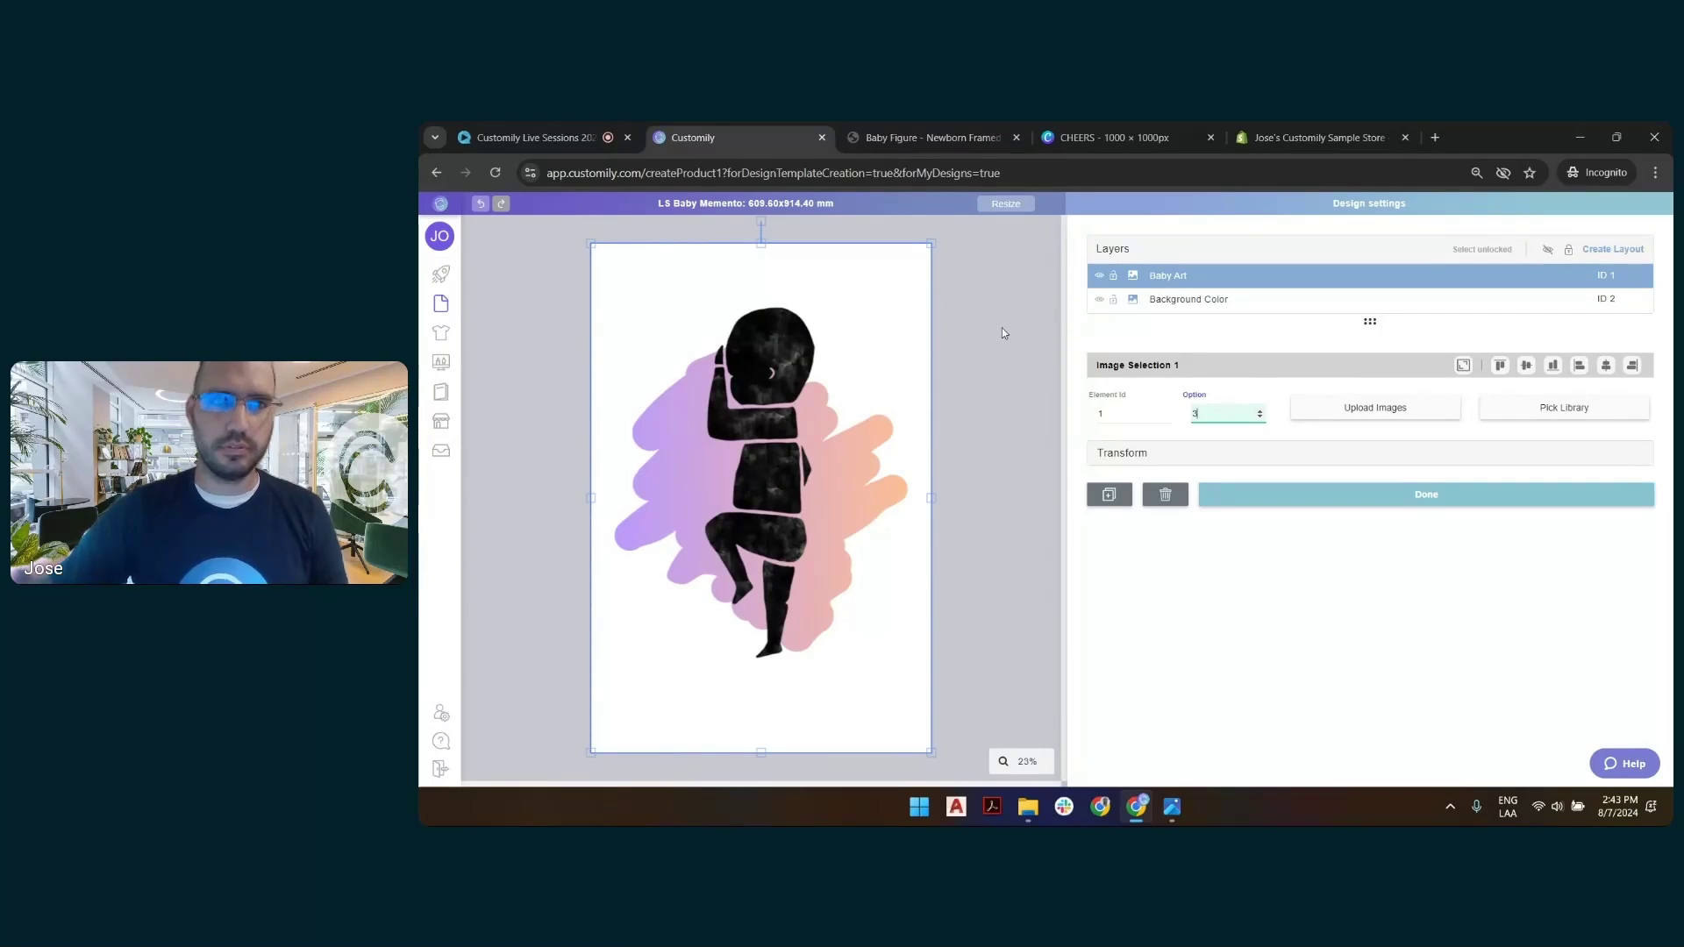
{"action": "left_click", "coordinate": [1260, 418]}
{"action": "left_click", "coordinate": [1007, 316]}
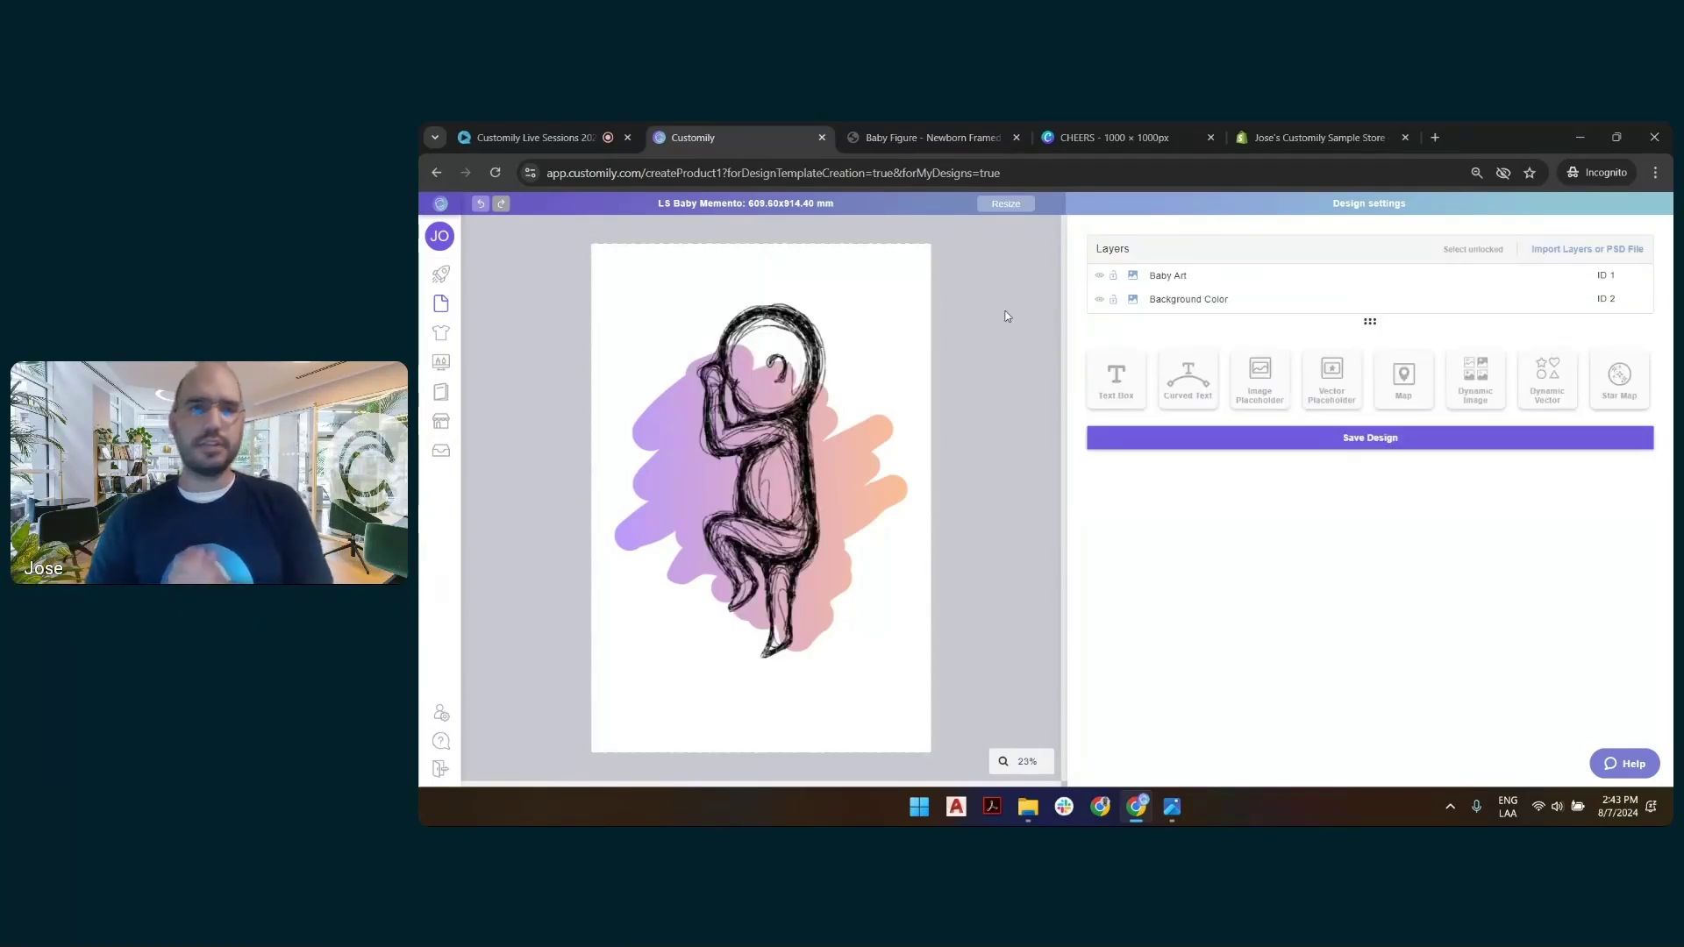
Add a text box, stretch it about 500 mm wide below the baby, and set skew to 0.
{"action": "left_click", "coordinate": [1115, 377]}
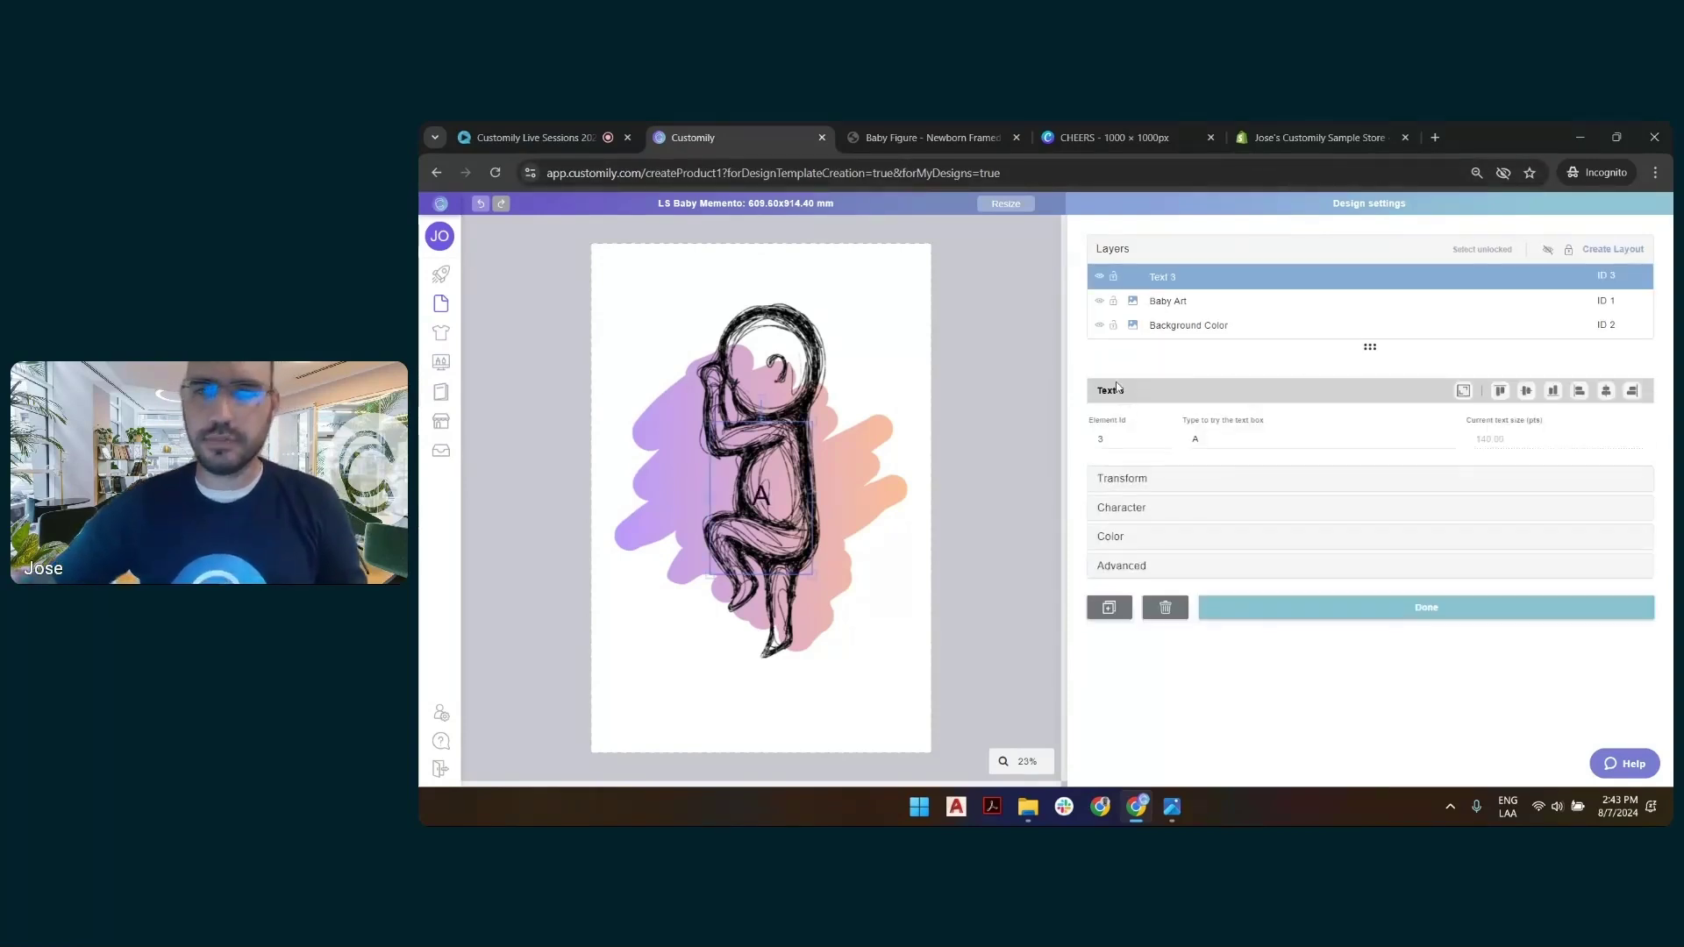
{"action": "left_click_drag", "start_coordinate": [756, 459], "coordinate": [685, 668]}
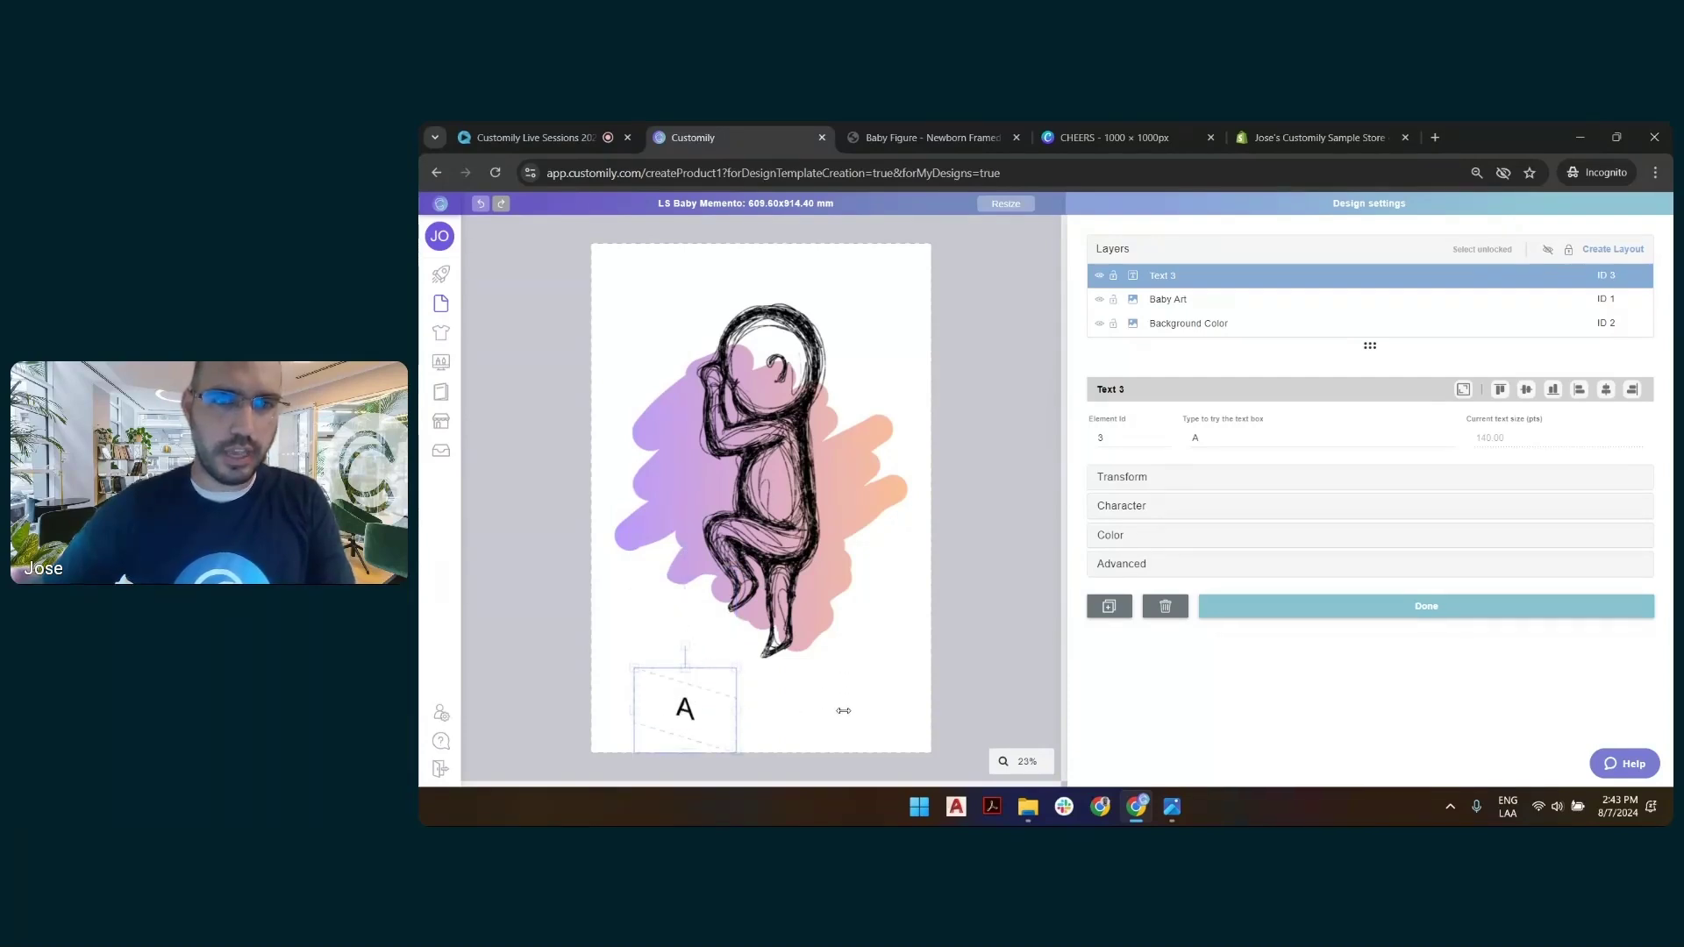
{"action": "left_click_drag", "start_coordinate": [743, 697], "coordinate": [913, 695]}
{"action": "left_click_drag", "start_coordinate": [783, 688], "coordinate": [778, 684]}
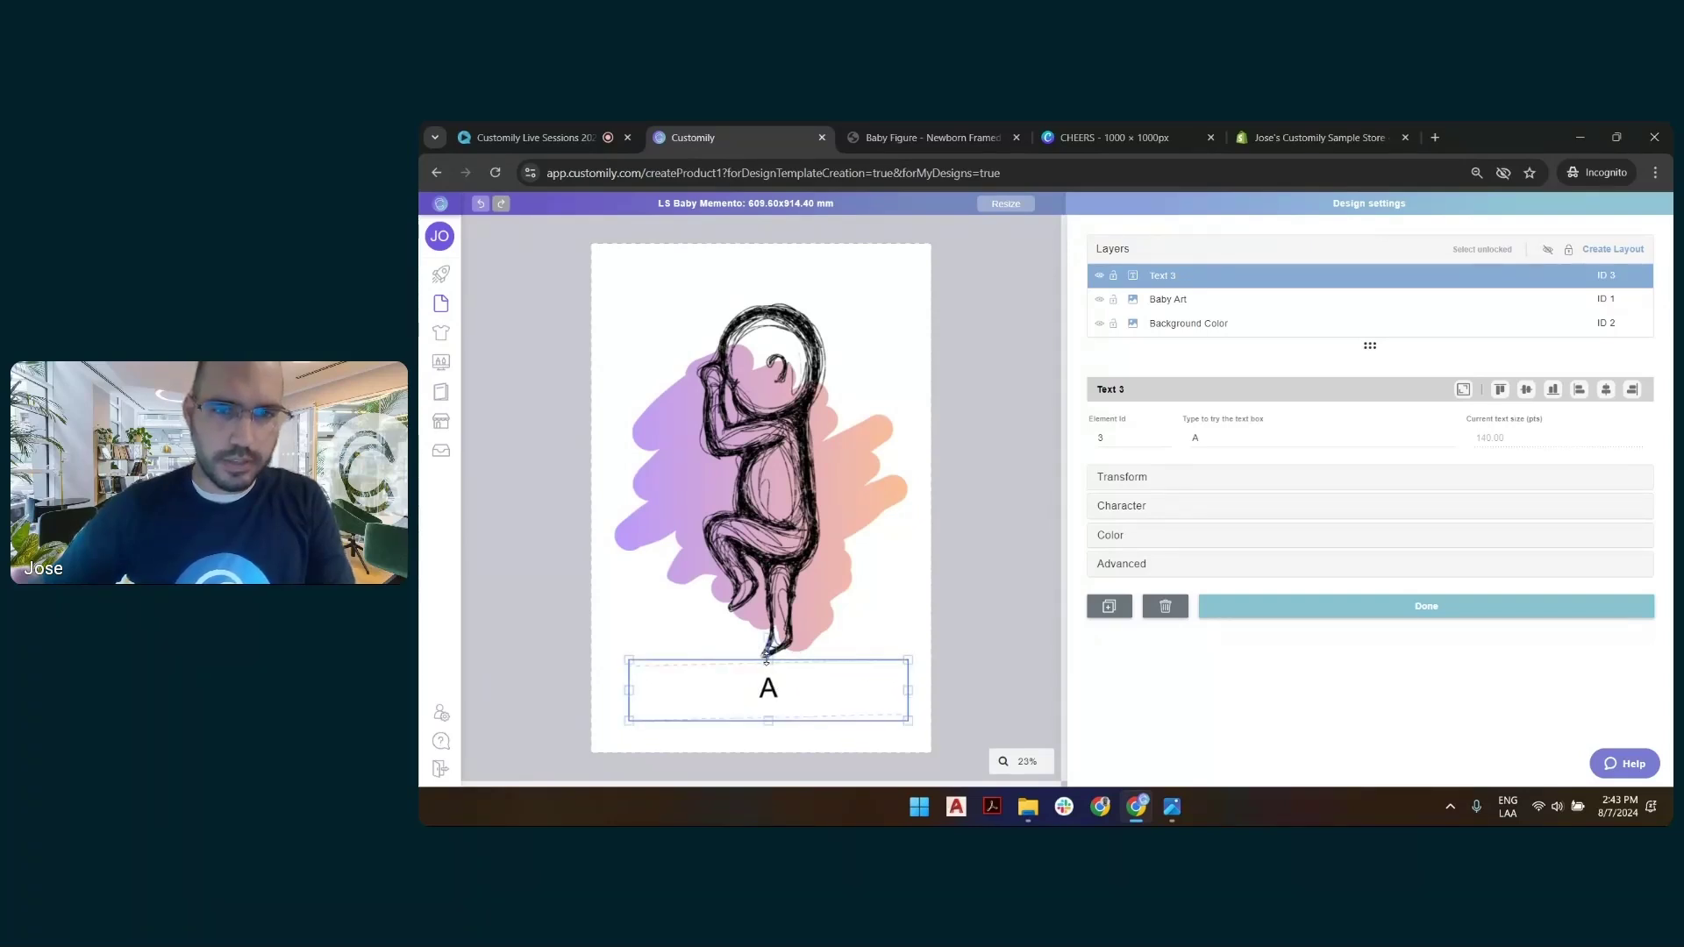
{"action": "left_click", "coordinate": [1122, 476]}
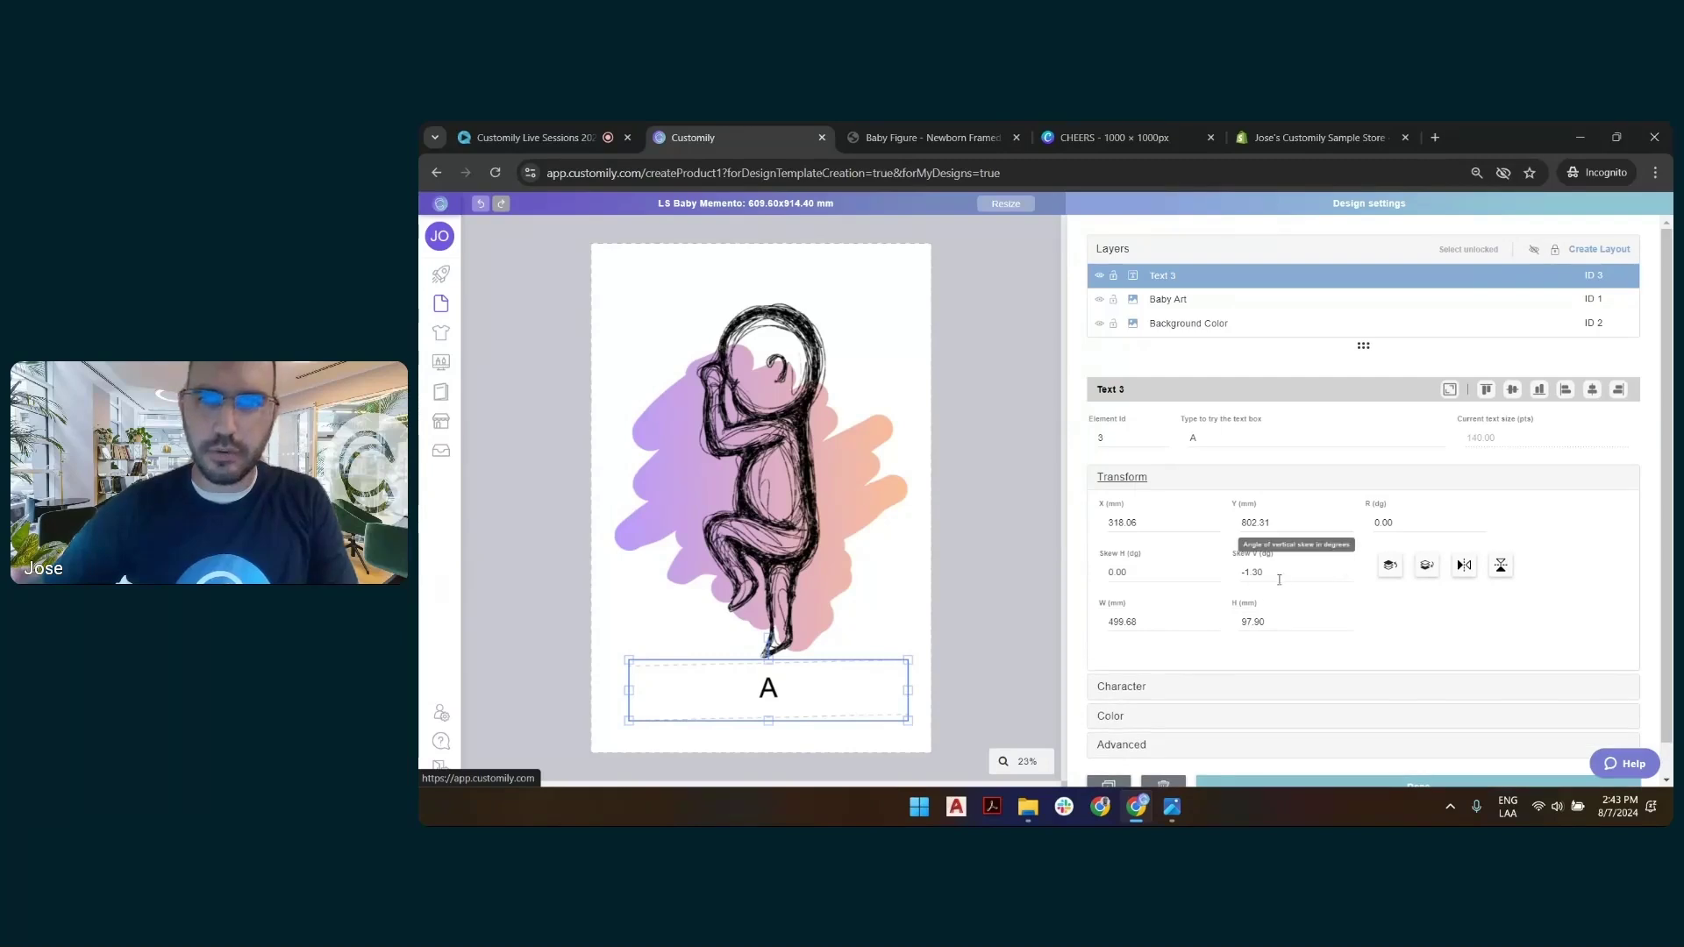
{"action": "left_click_drag", "start_coordinate": [1278, 572], "coordinate": [1174, 571]}
{"action": "type", "text": "0"}
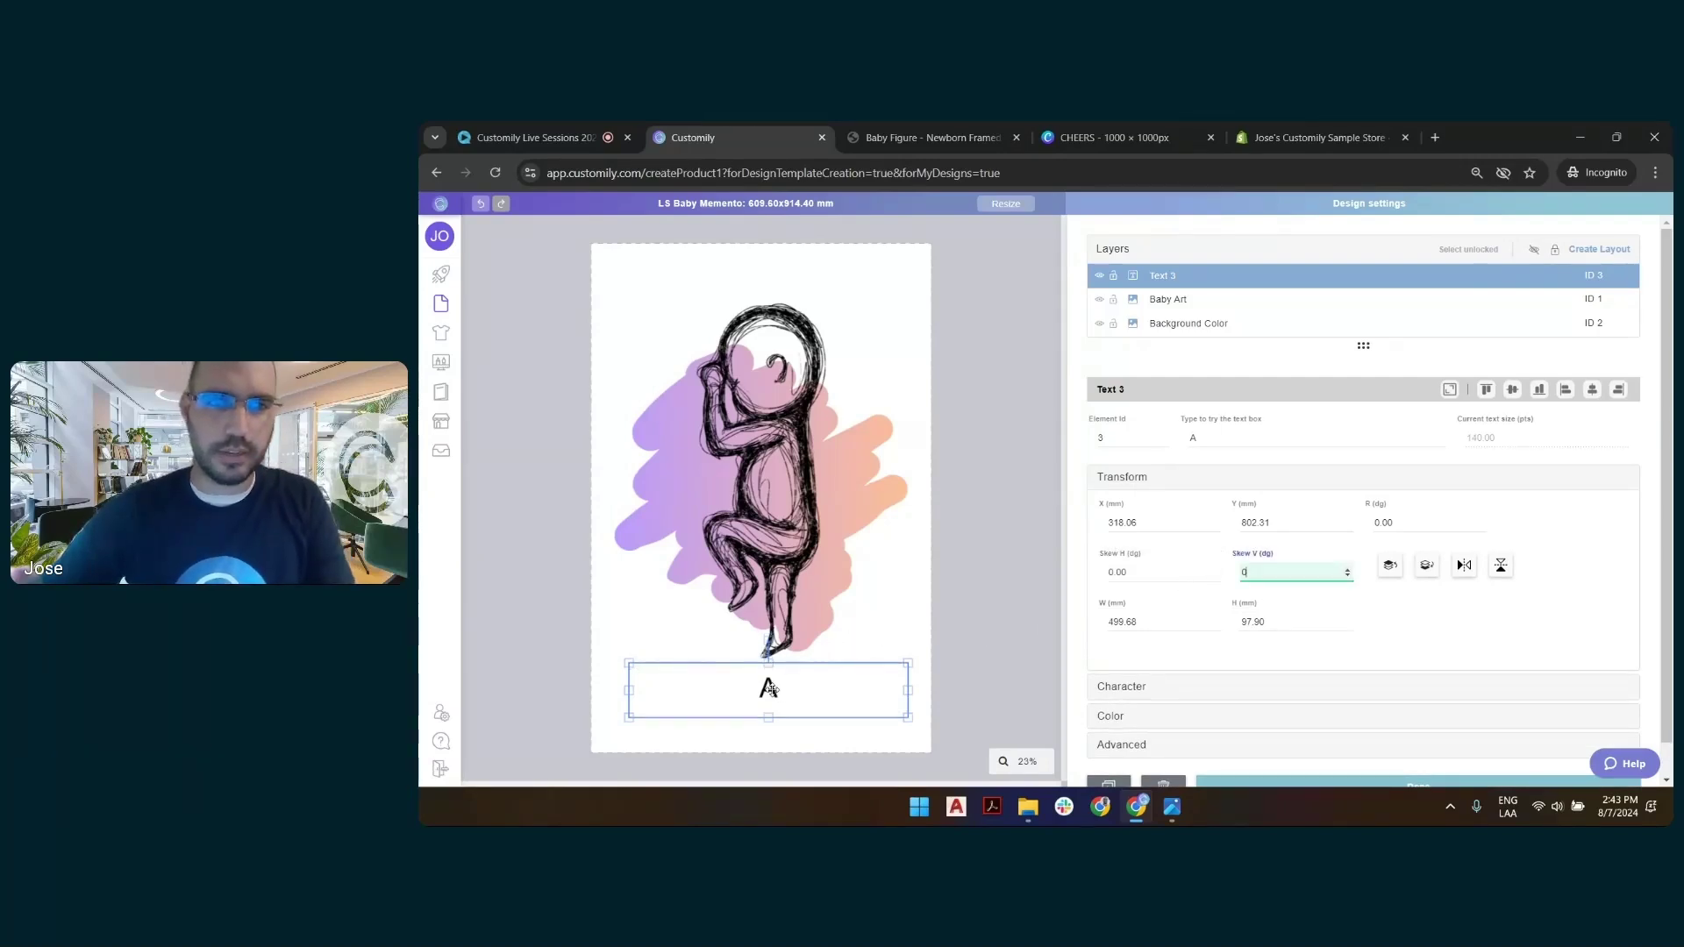
Set the name text's maximum character size to 300.
{"action": "left_click", "coordinate": [1130, 689]}
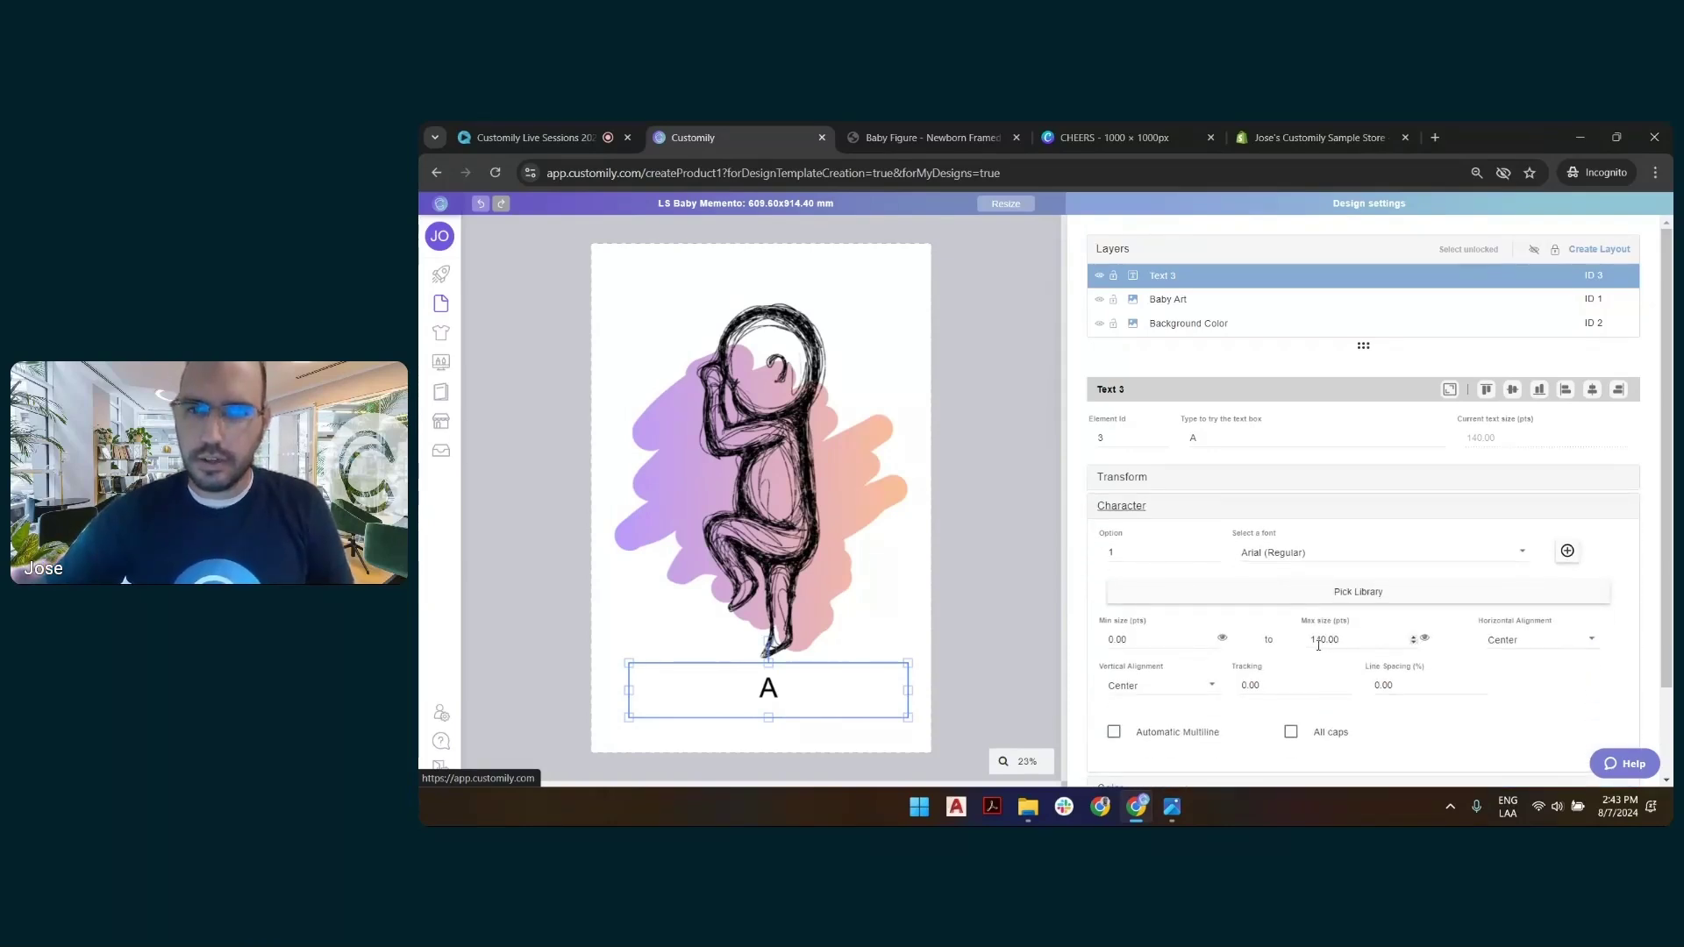
{"action": "left_click", "coordinate": [1304, 642]}
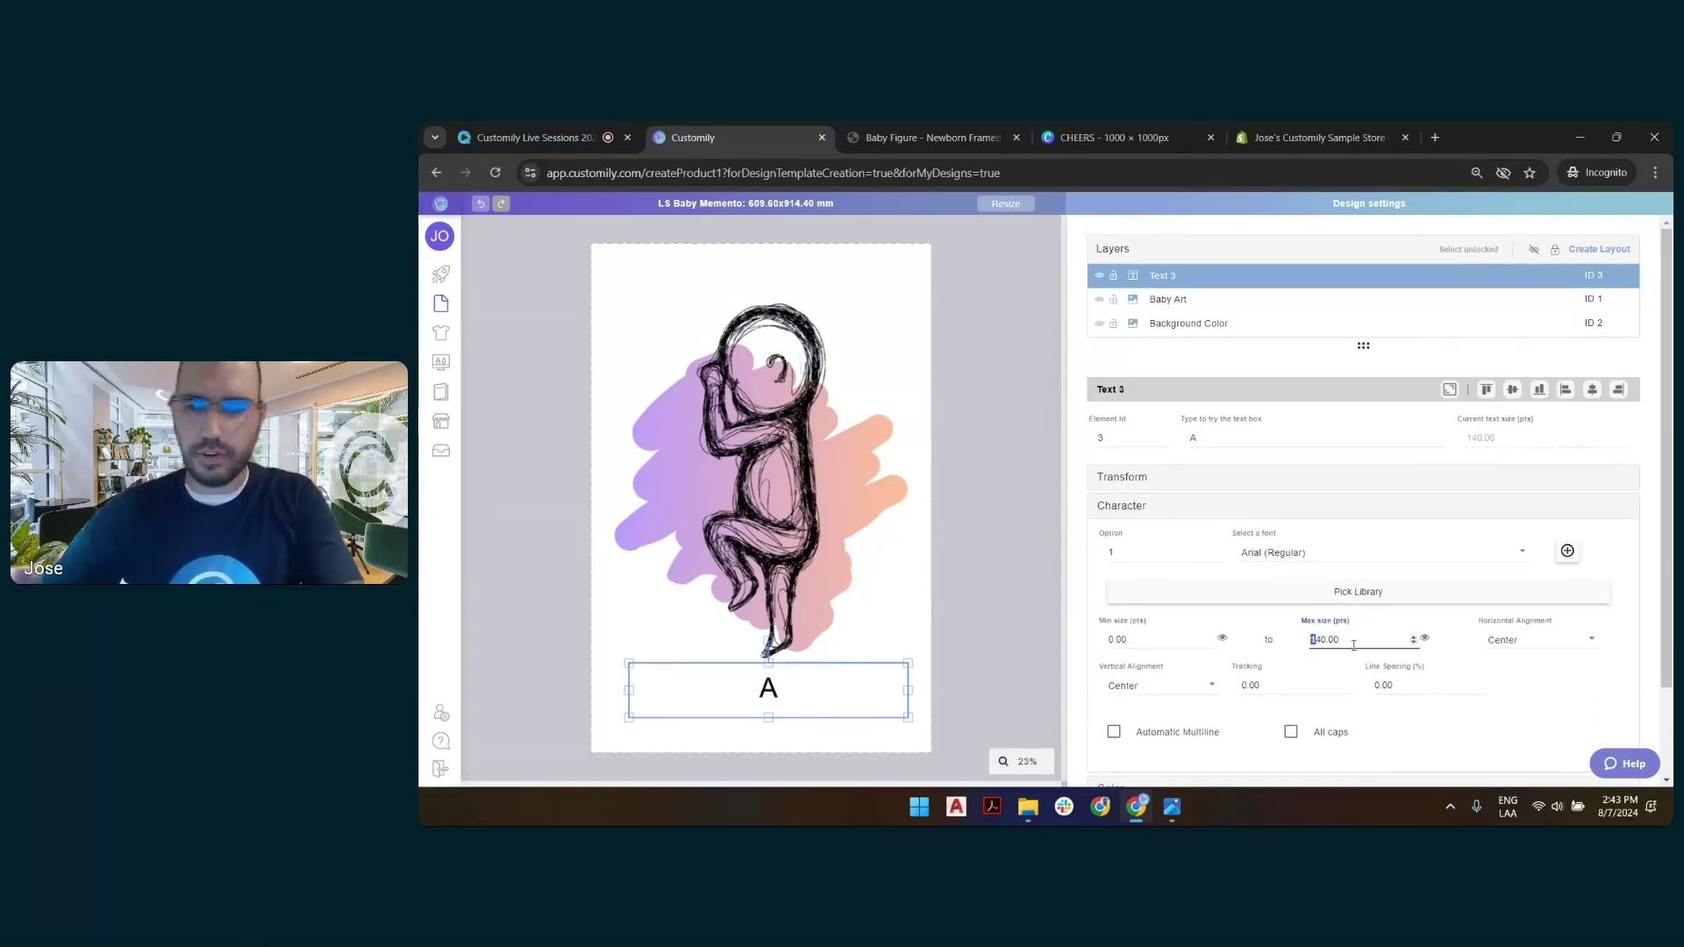
{"action": "key", "text": "ctrl+a"}
{"action": "type", "text": "300"}
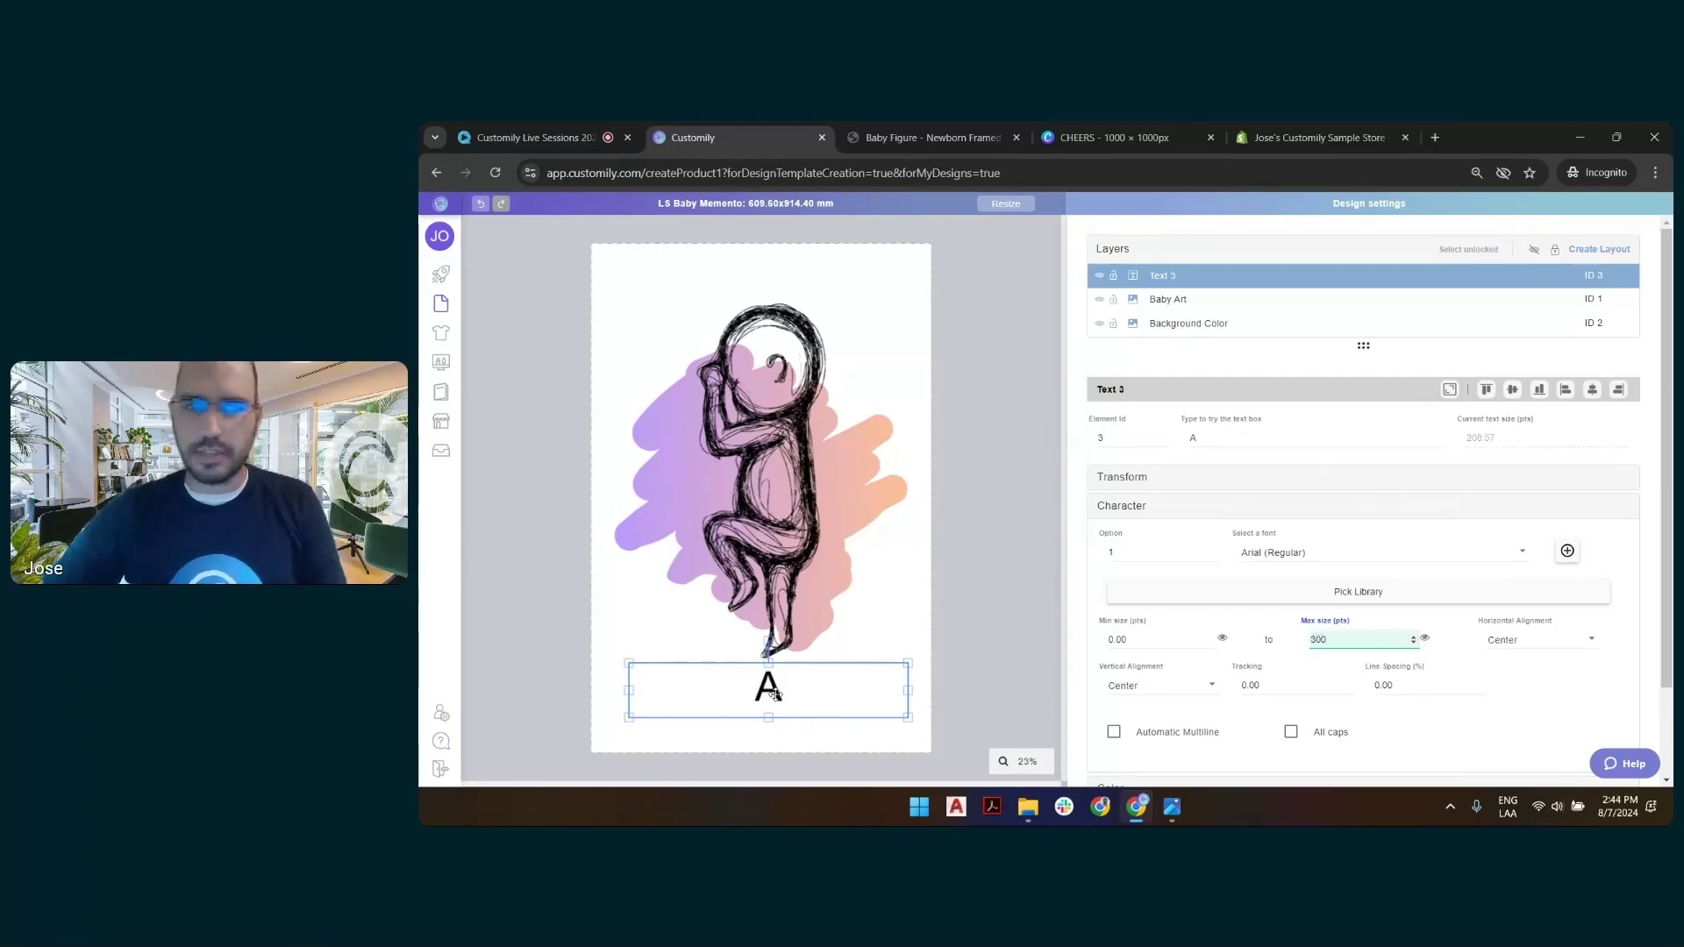
{"action": "left_click", "coordinate": [1313, 556]}
Change the name text font to White Jax_new (Regular), replacing the tried Playfair Display.
{"action": "left_click", "coordinate": [1313, 556]}
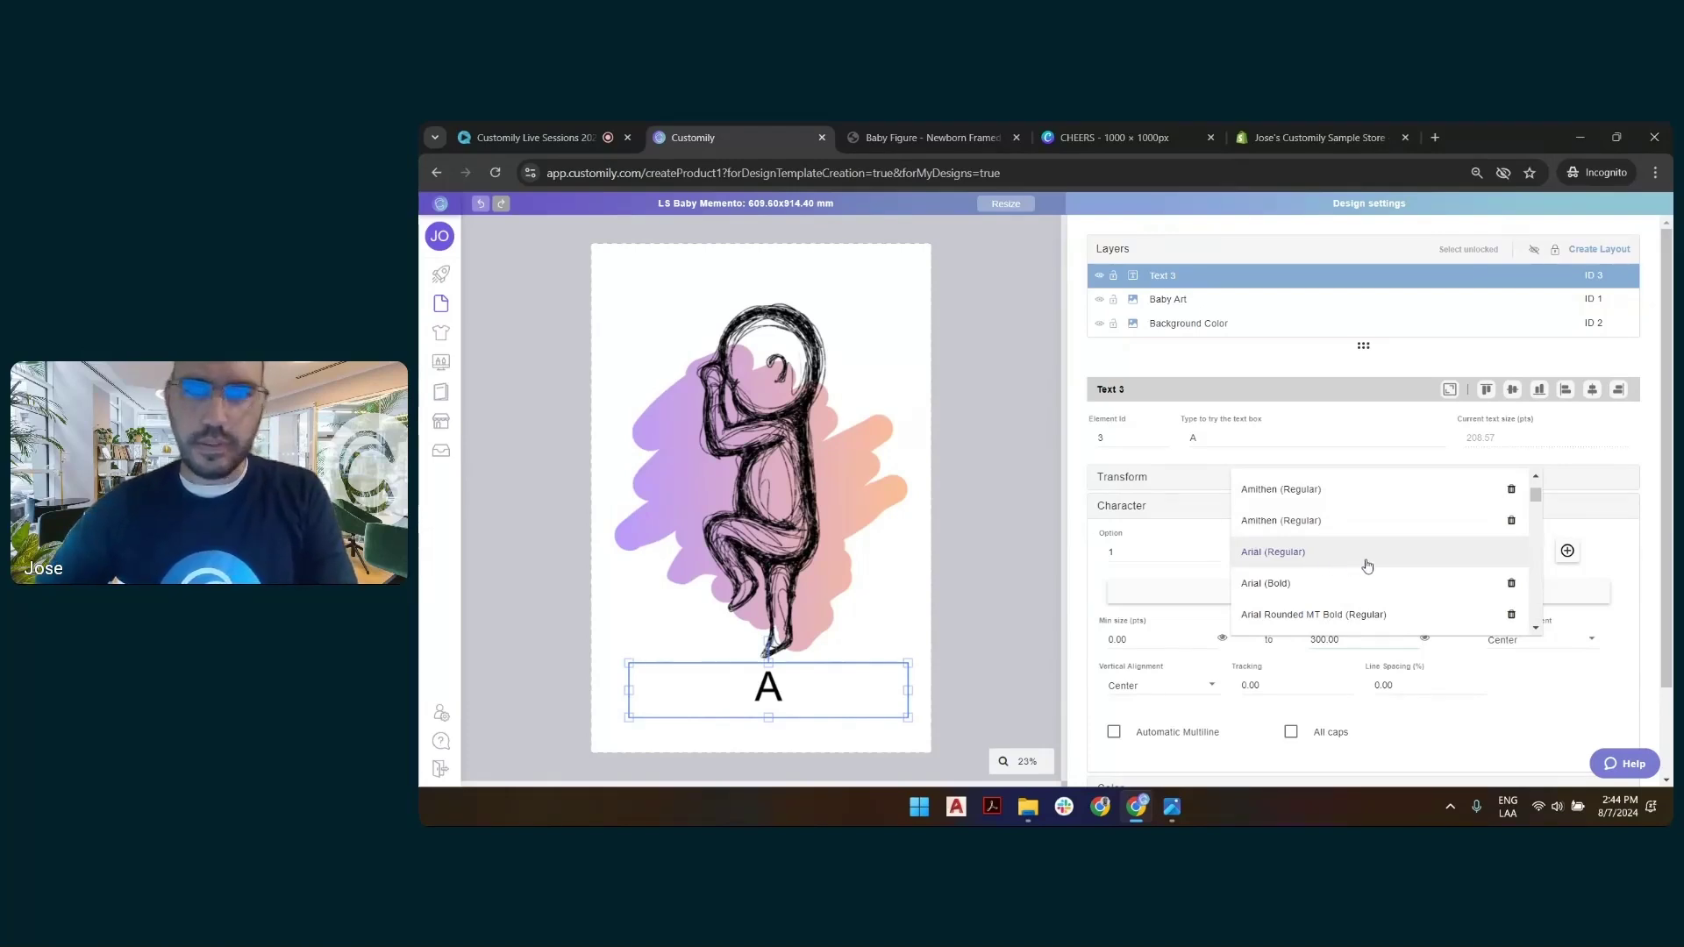
{"action": "scroll", "coordinate": [1367, 566], "scroll_direction": "down", "scroll_amount": 5}
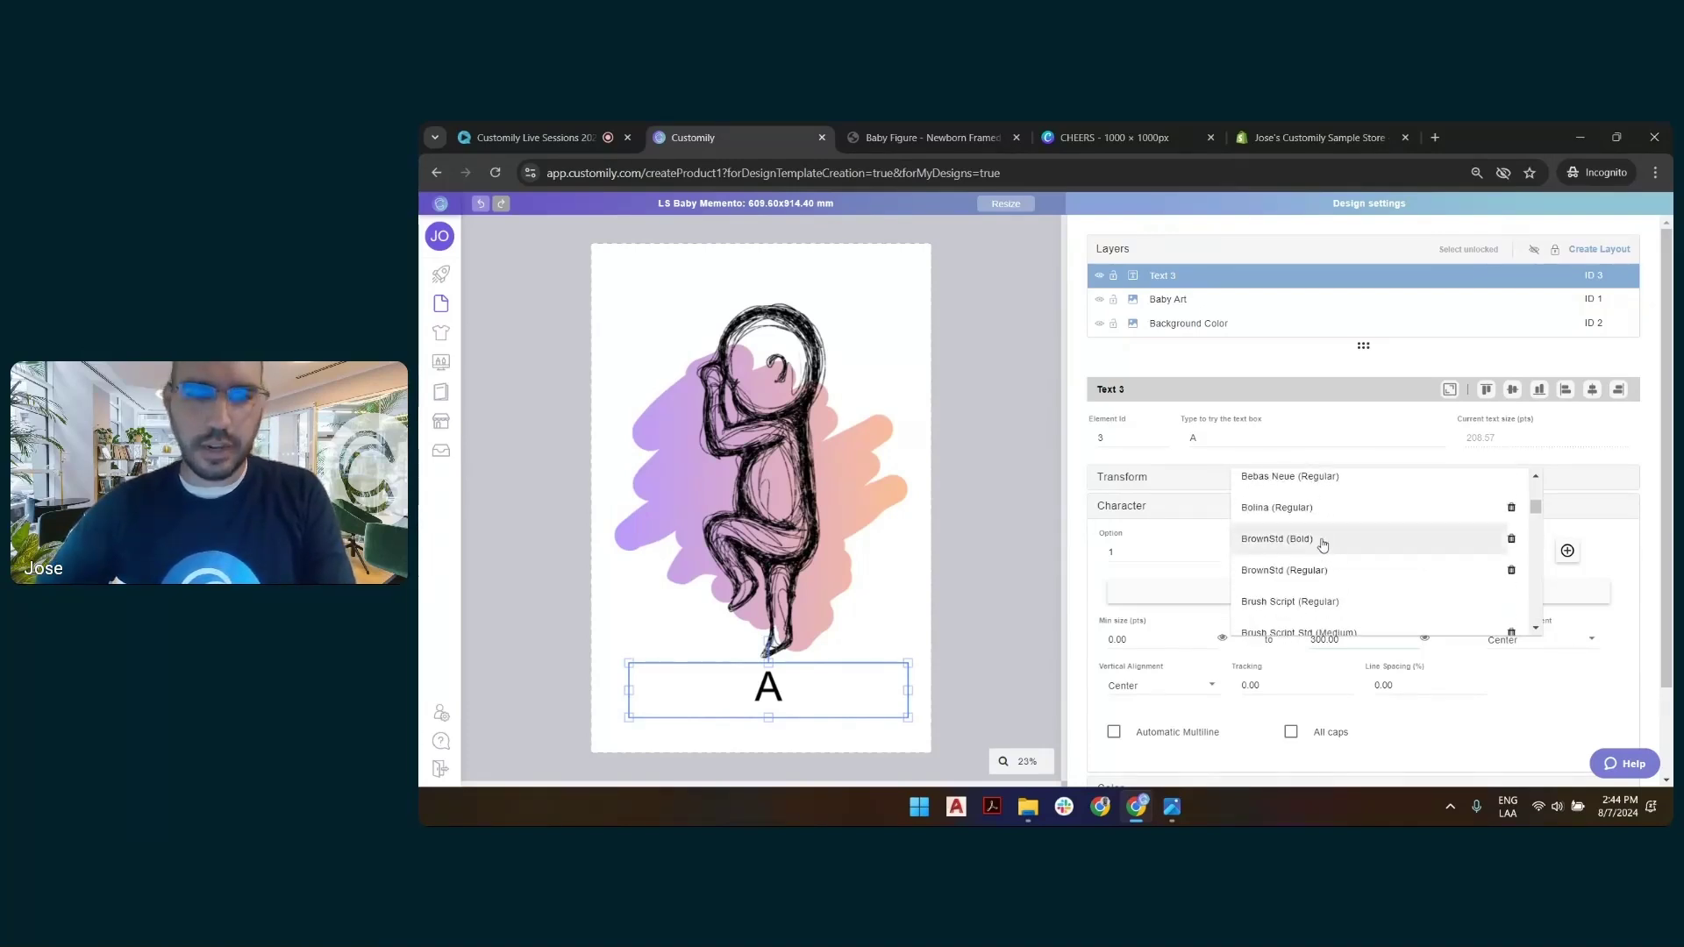
{"action": "scroll", "coordinate": [1322, 545], "scroll_direction": "down", "scroll_amount": 15}
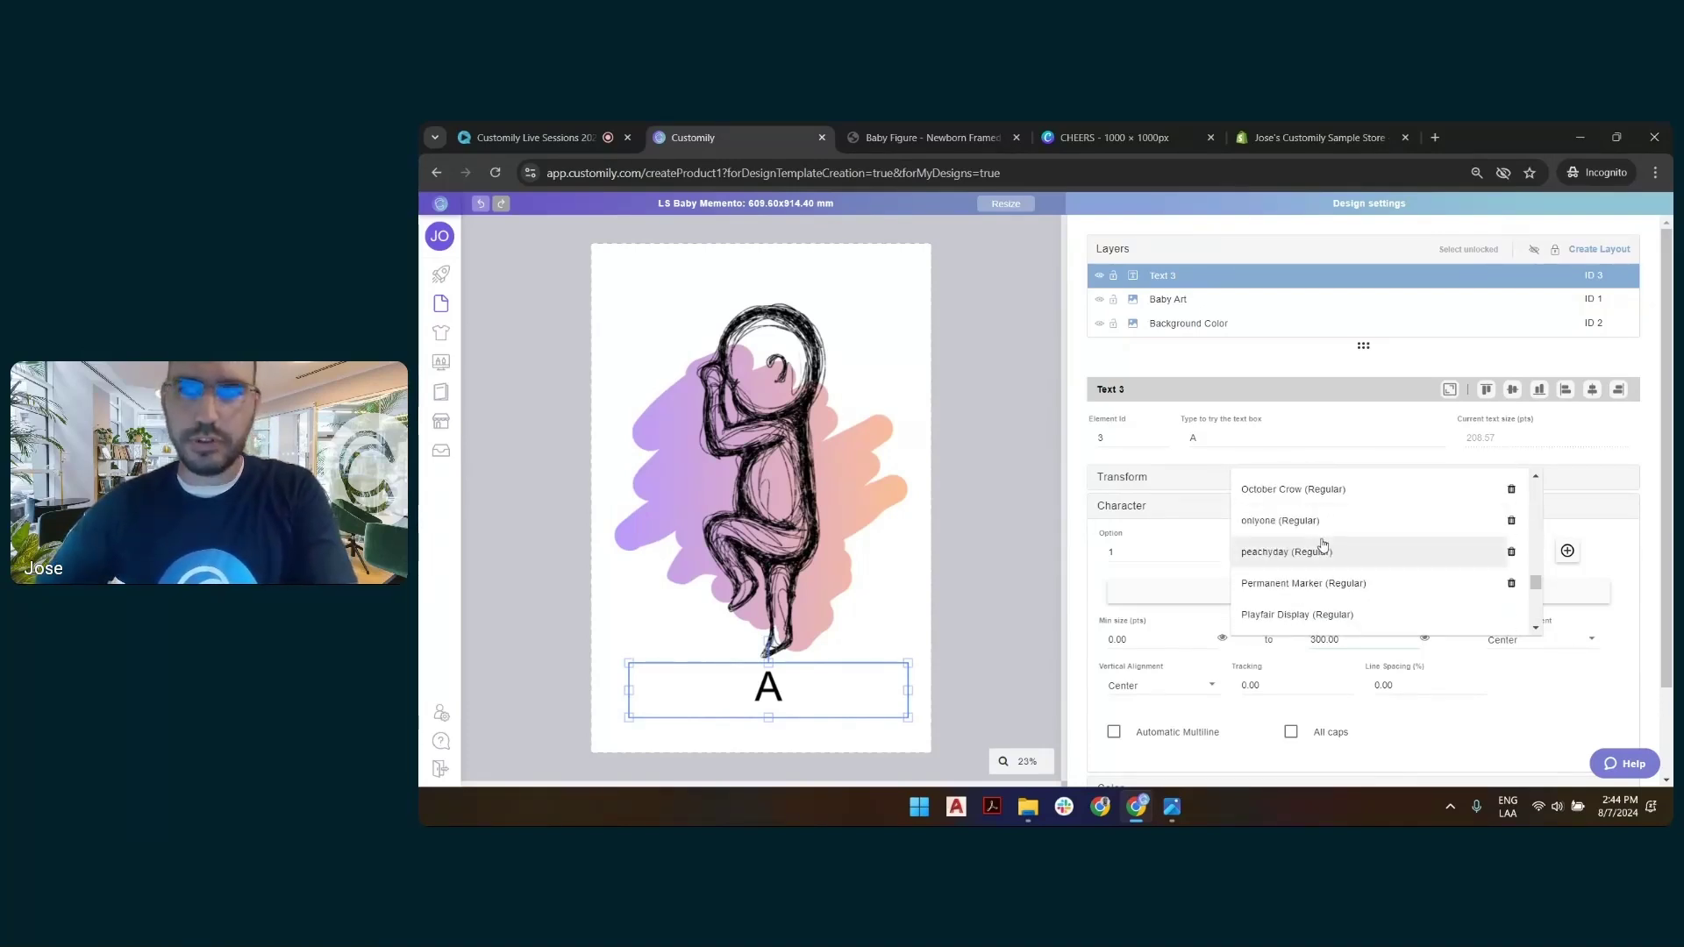
{"action": "left_click", "coordinate": [1299, 617]}
{"action": "left_click", "coordinate": [1094, 518]}
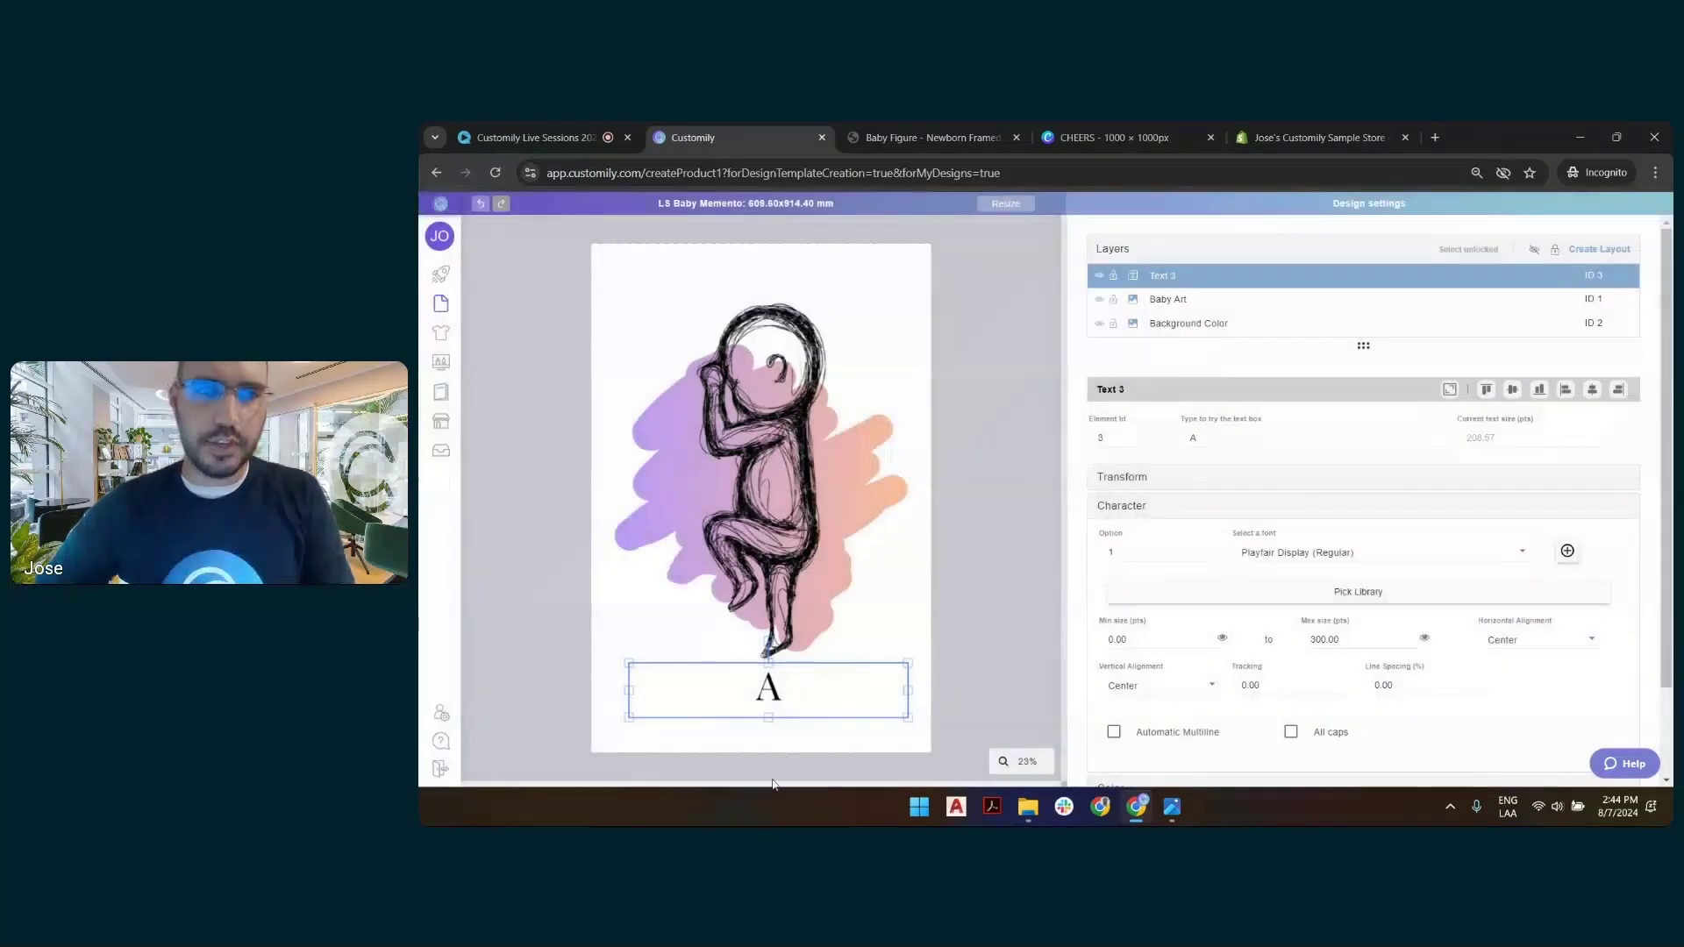
{"action": "left_click", "coordinate": [1288, 552]}
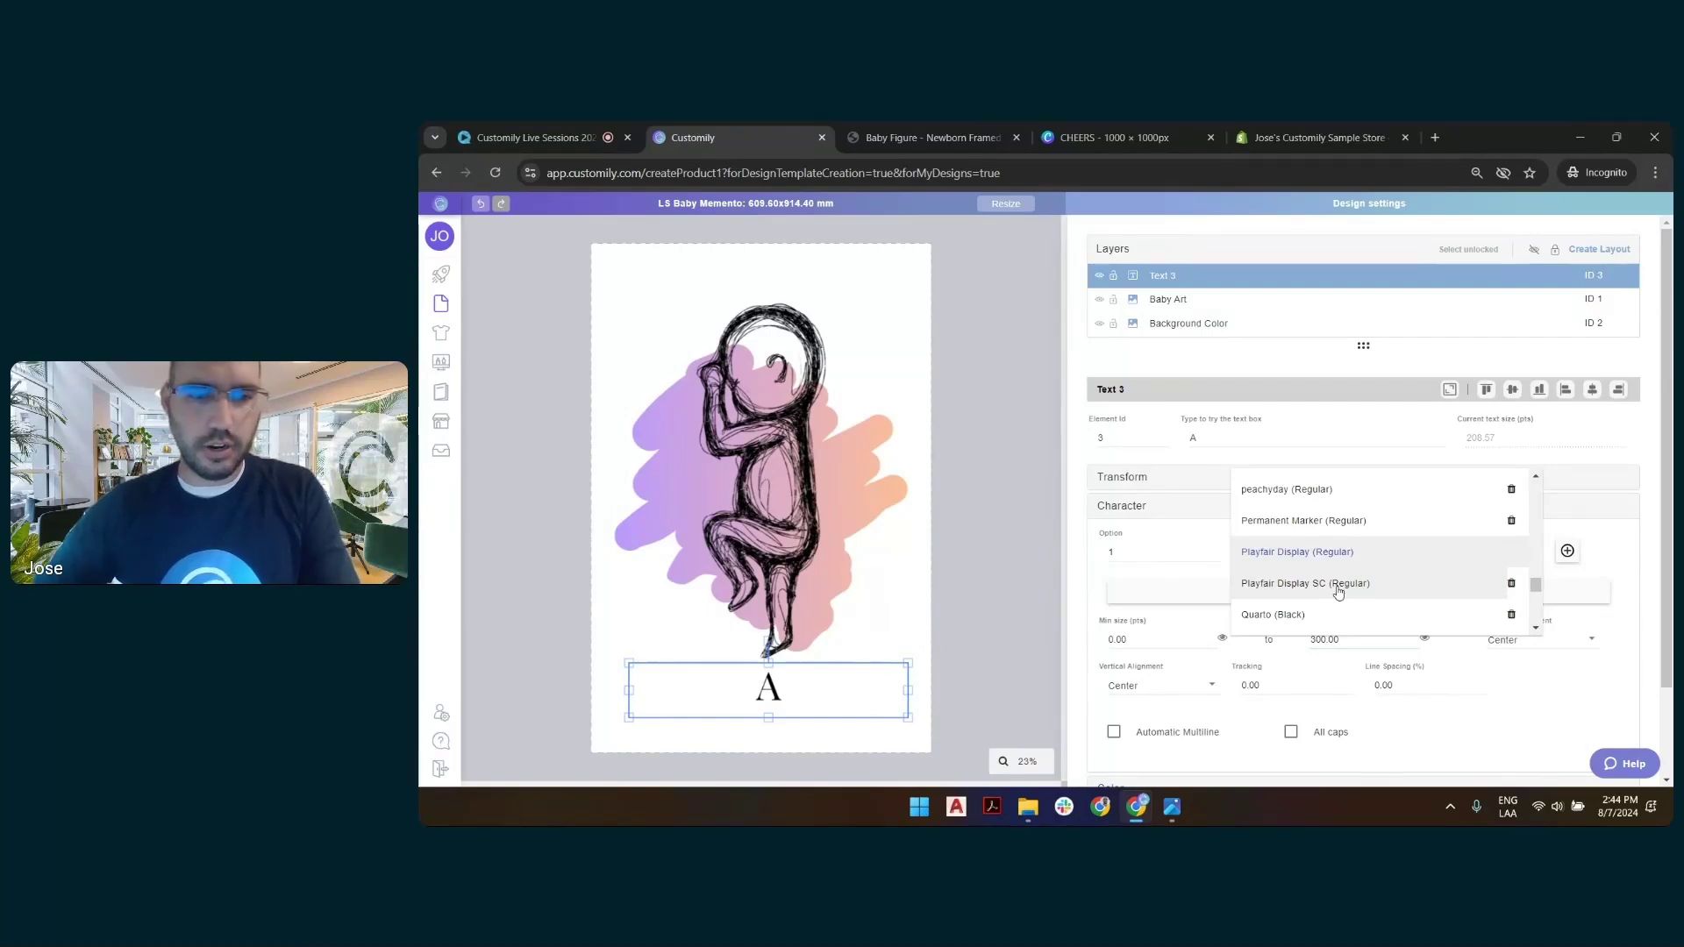
{"action": "scroll", "coordinate": [1336, 592], "scroll_direction": "down", "scroll_amount": 5}
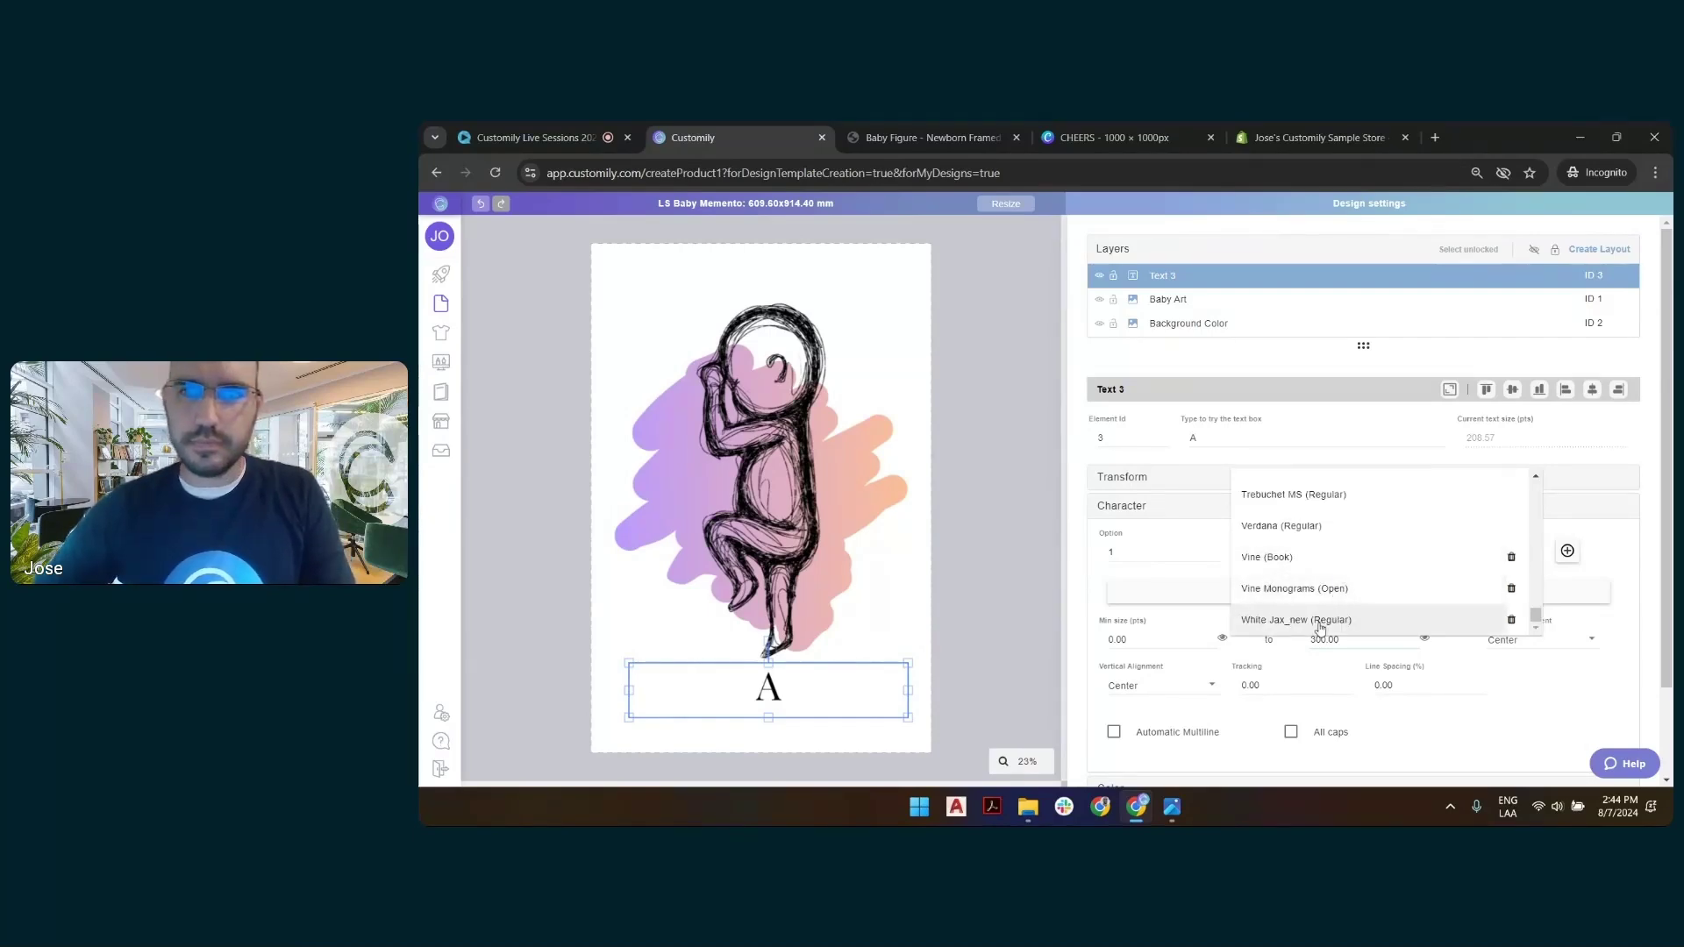
{"action": "left_click", "coordinate": [1315, 617]}
{"action": "left_click", "coordinate": [1101, 515]}
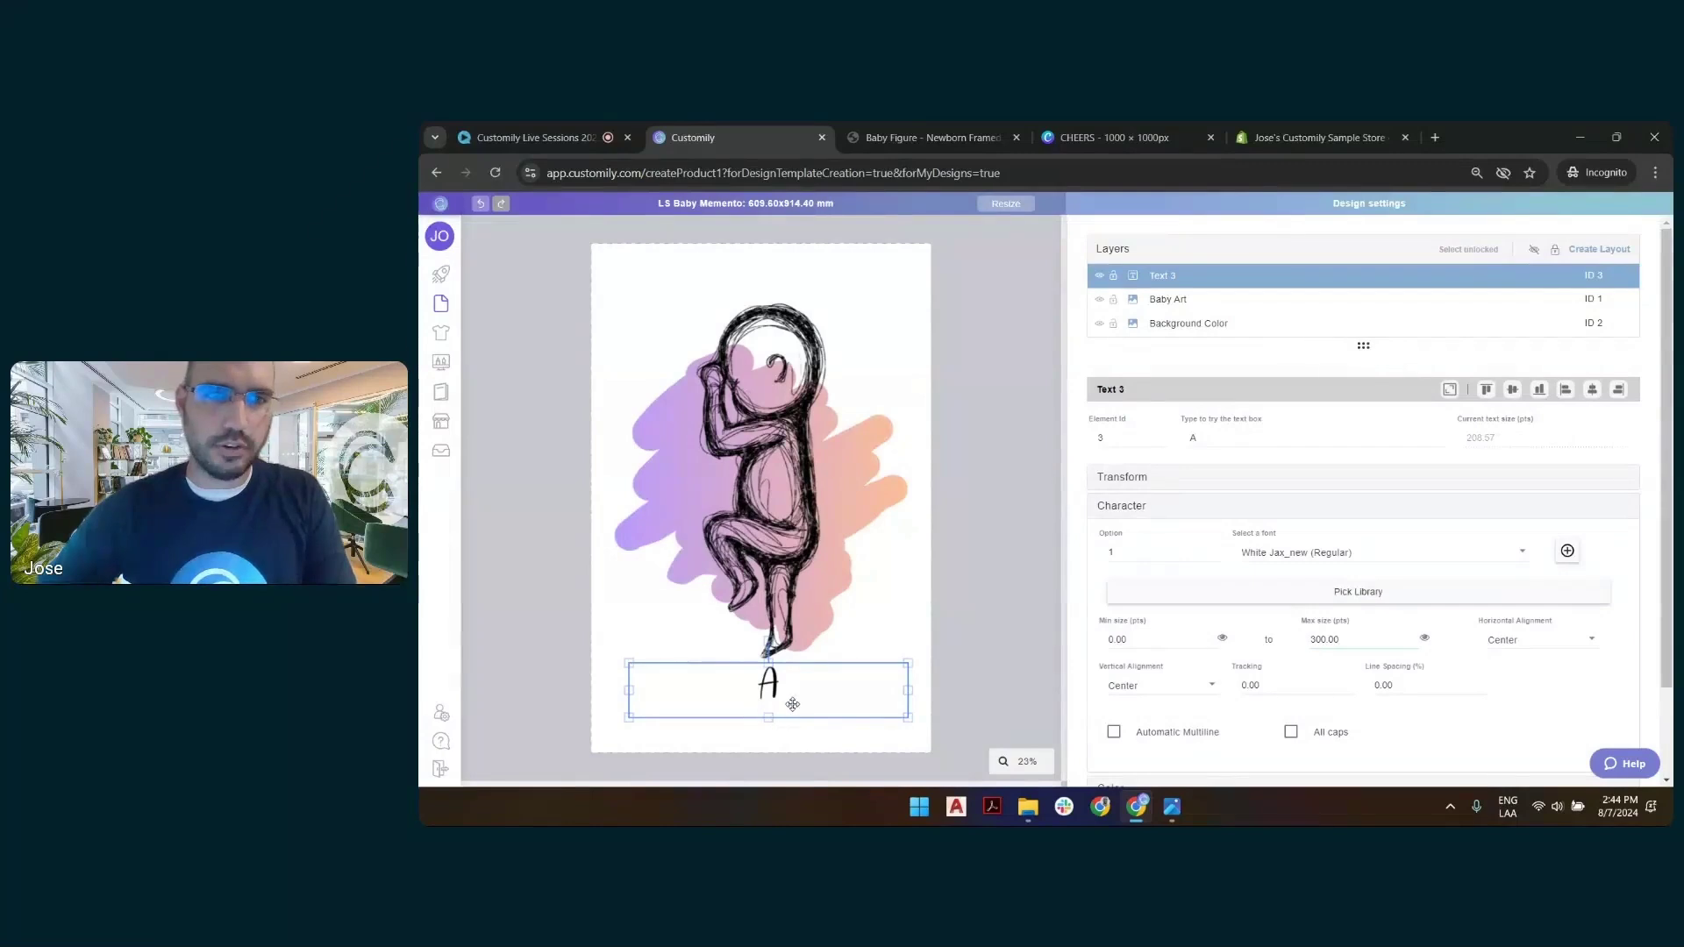
Replace the sample text 'A' with 'Christopher' and collapse the Character settings.
{"action": "left_click", "coordinate": [1242, 437]}
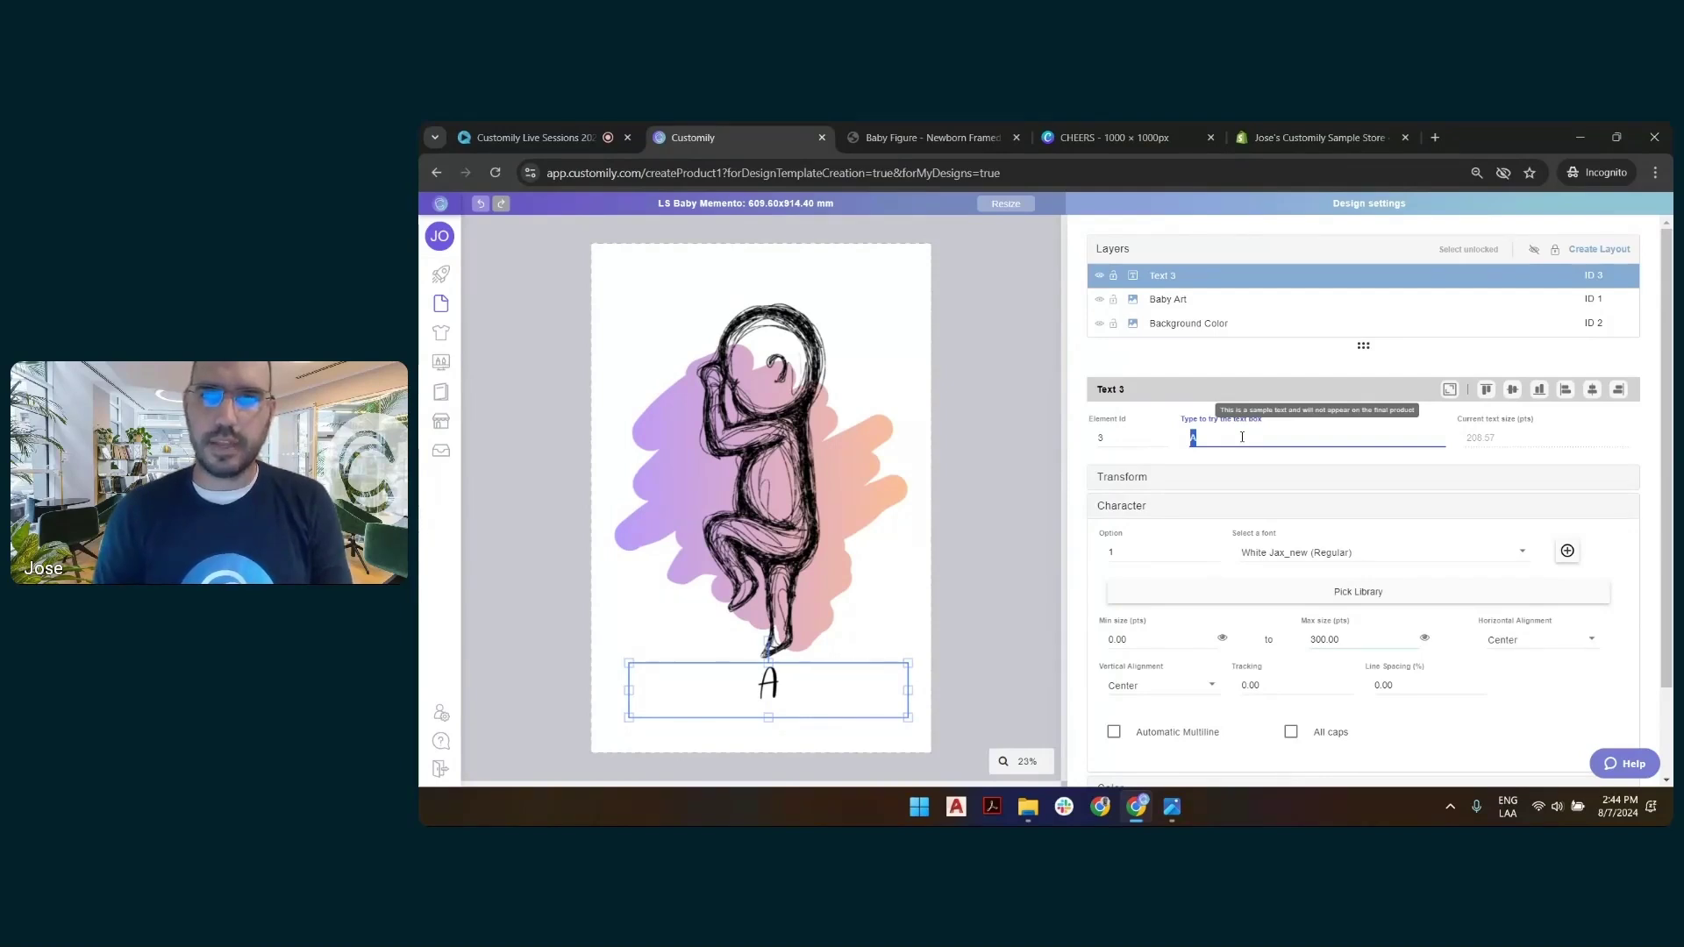
{"action": "type", "text": "C"}
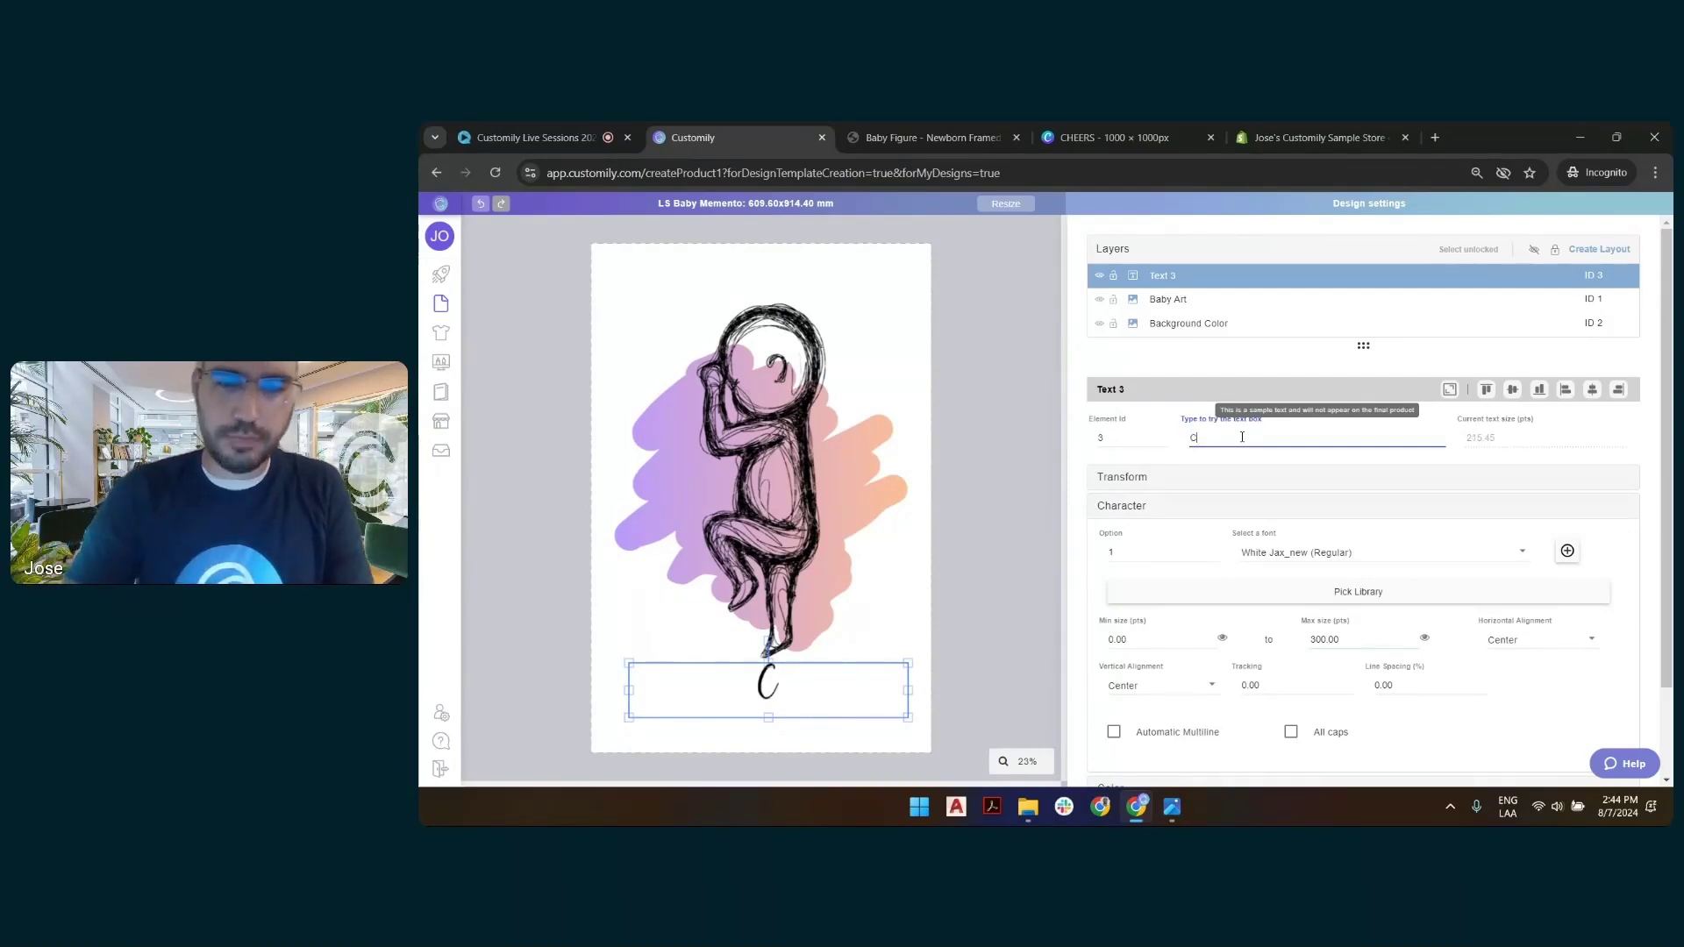
{"action": "type", "text": "hristopher"}
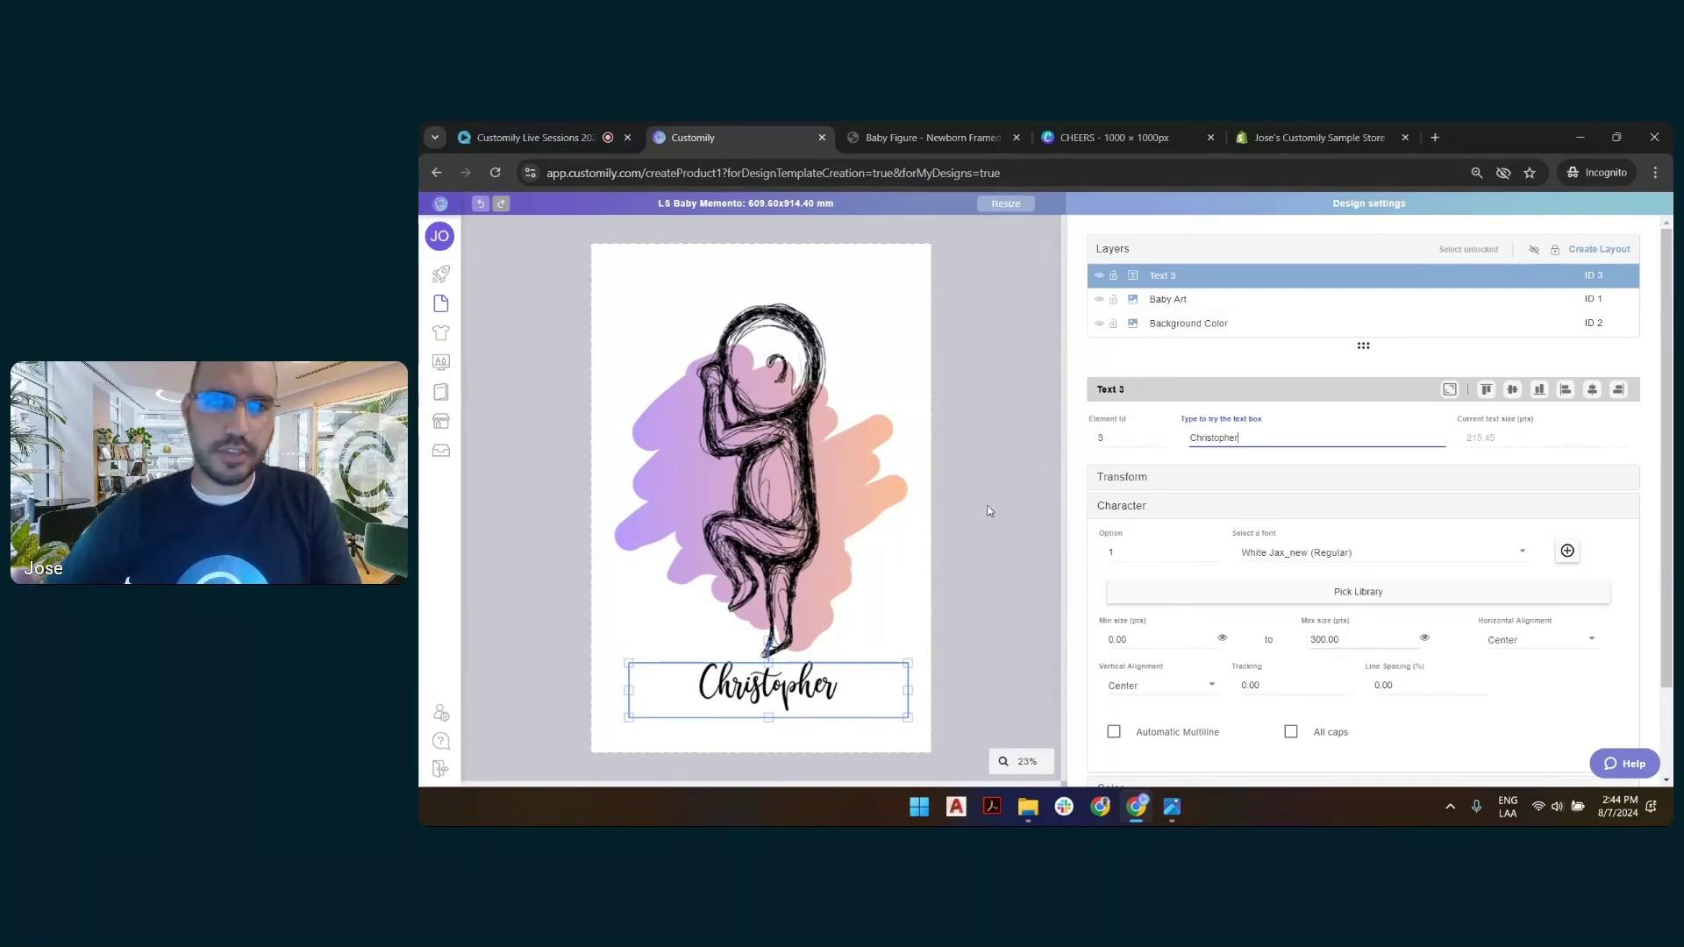
{"action": "left_click", "coordinate": [1140, 506]}
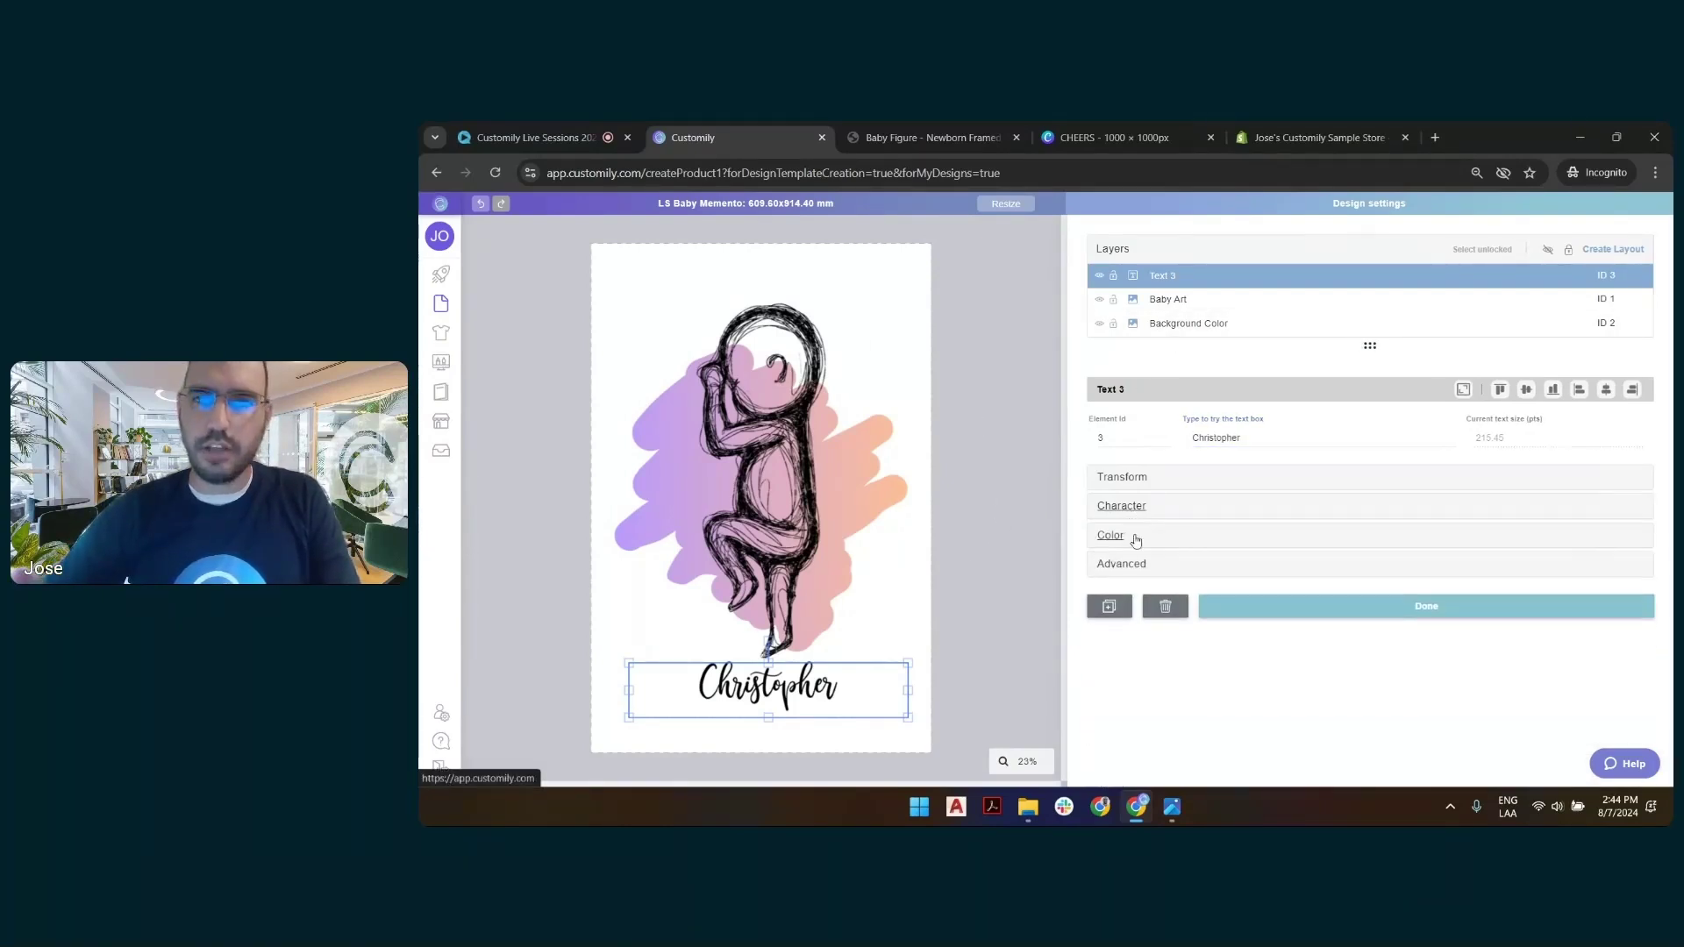
Lock the Baby Art layer and return the background blob to colour option 1.
{"action": "left_click", "coordinate": [1110, 537]}
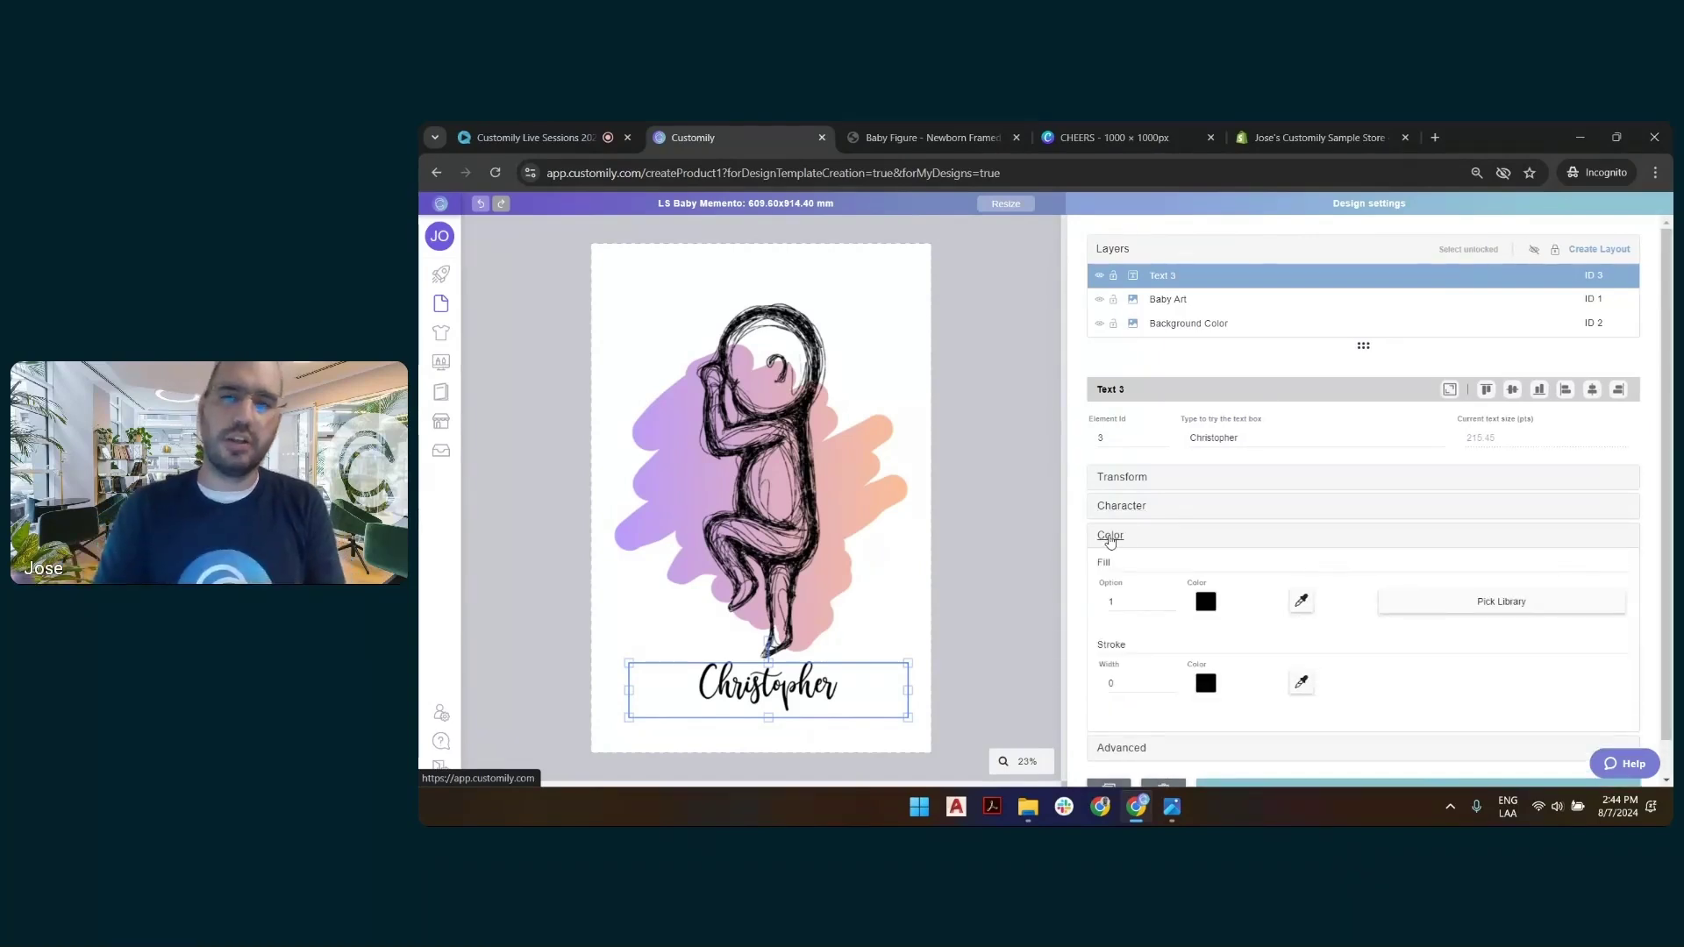
{"action": "left_click", "coordinate": [670, 454]}
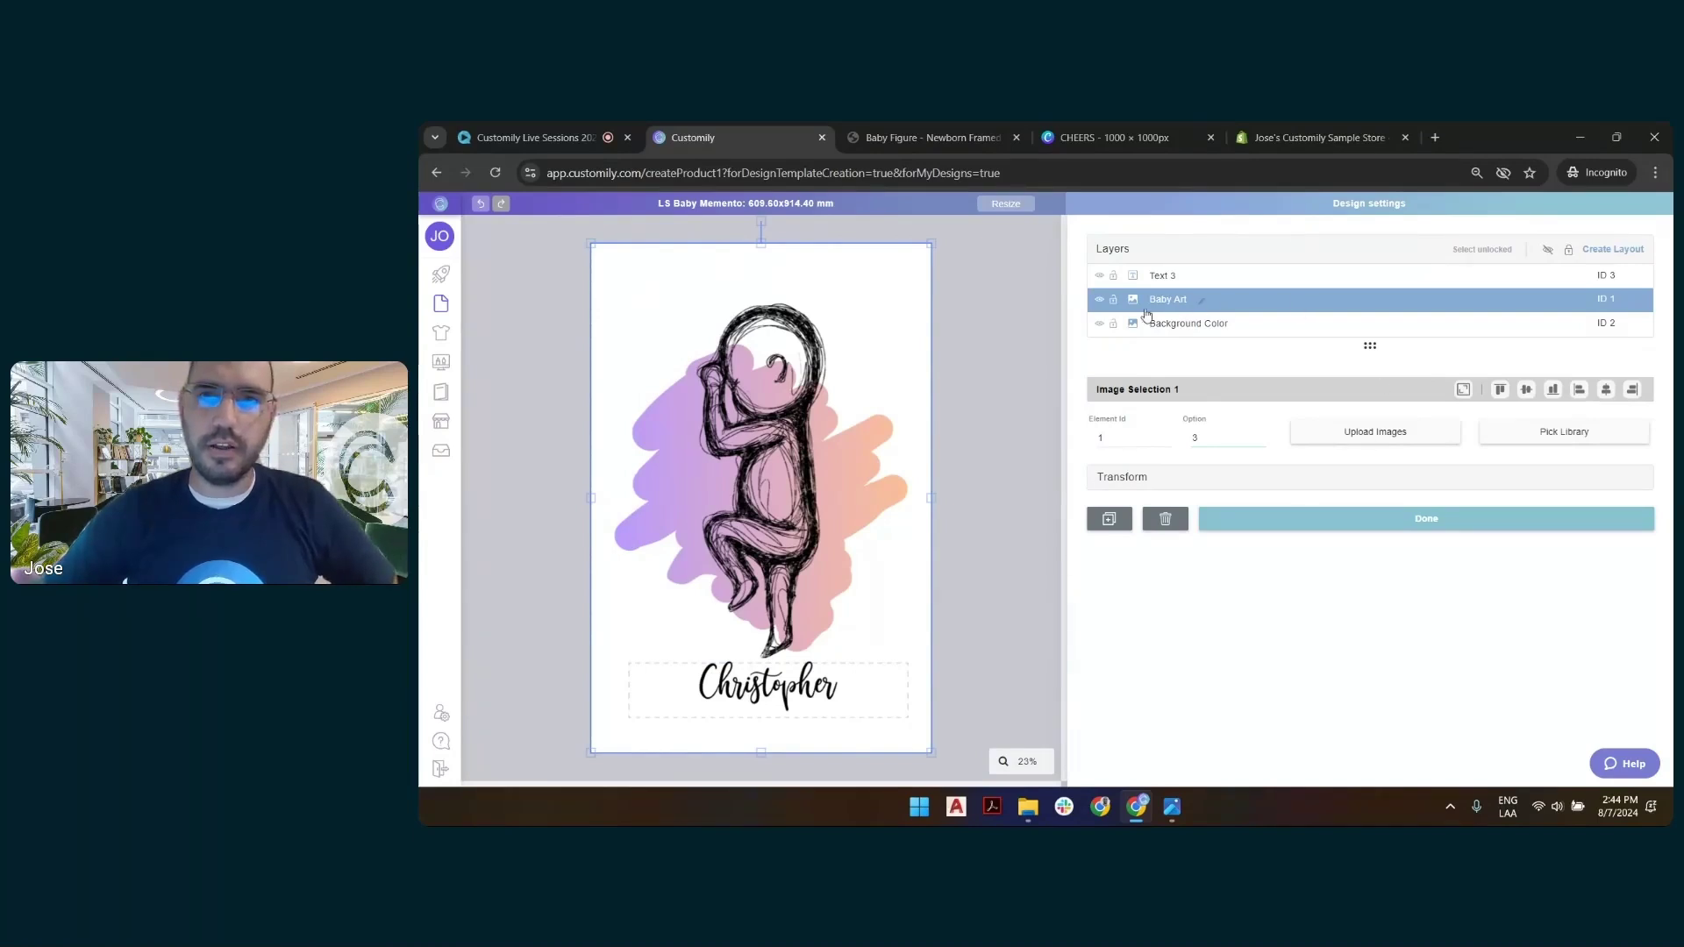
{"action": "left_click", "coordinate": [1115, 301]}
{"action": "left_click", "coordinate": [1176, 327]}
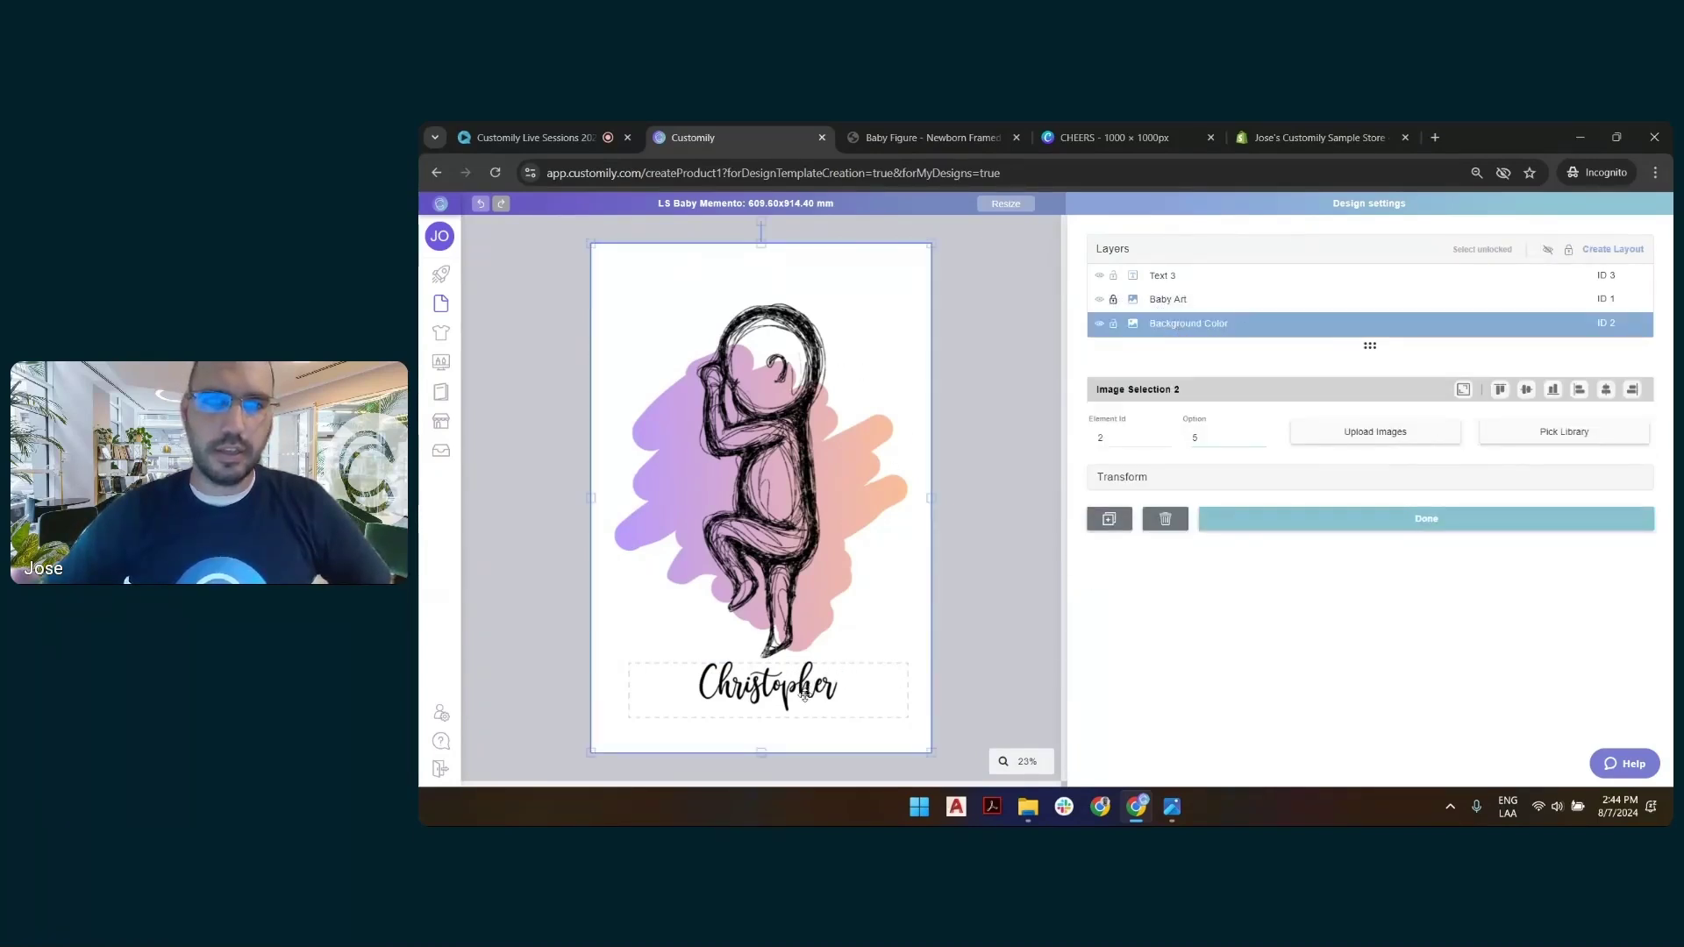
{"action": "triple_click", "coordinate": [1261, 443]}
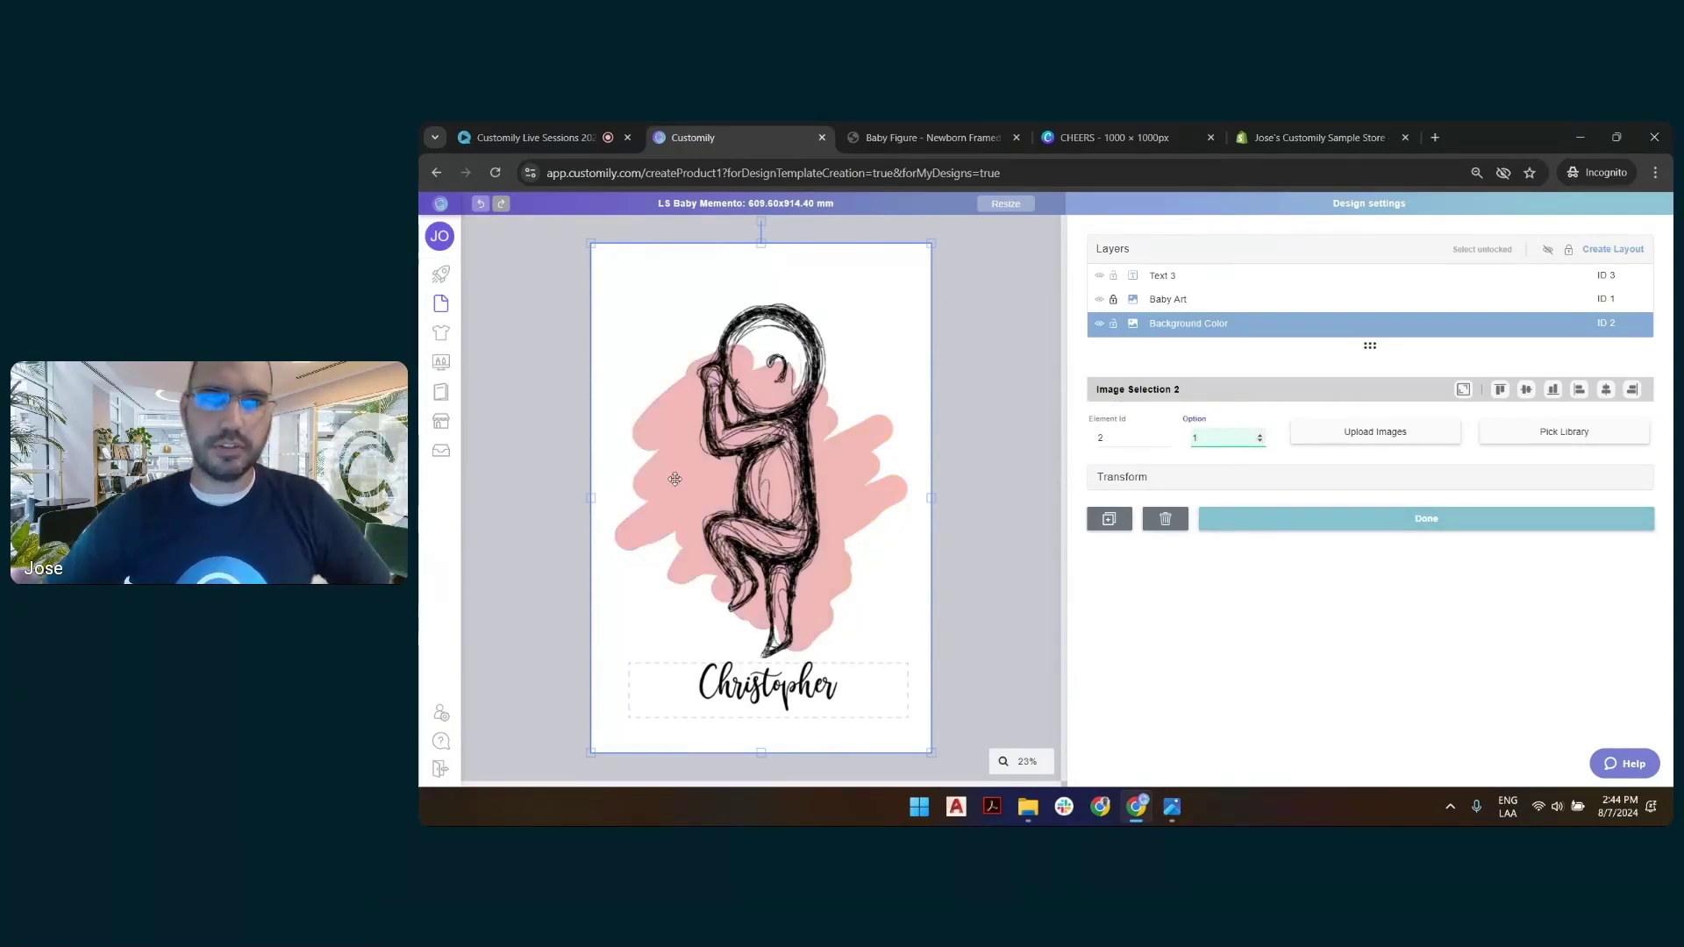
Eyedrop the pink blob colour into the Christopher text's fill option 1.
{"action": "left_click", "coordinate": [841, 677]}
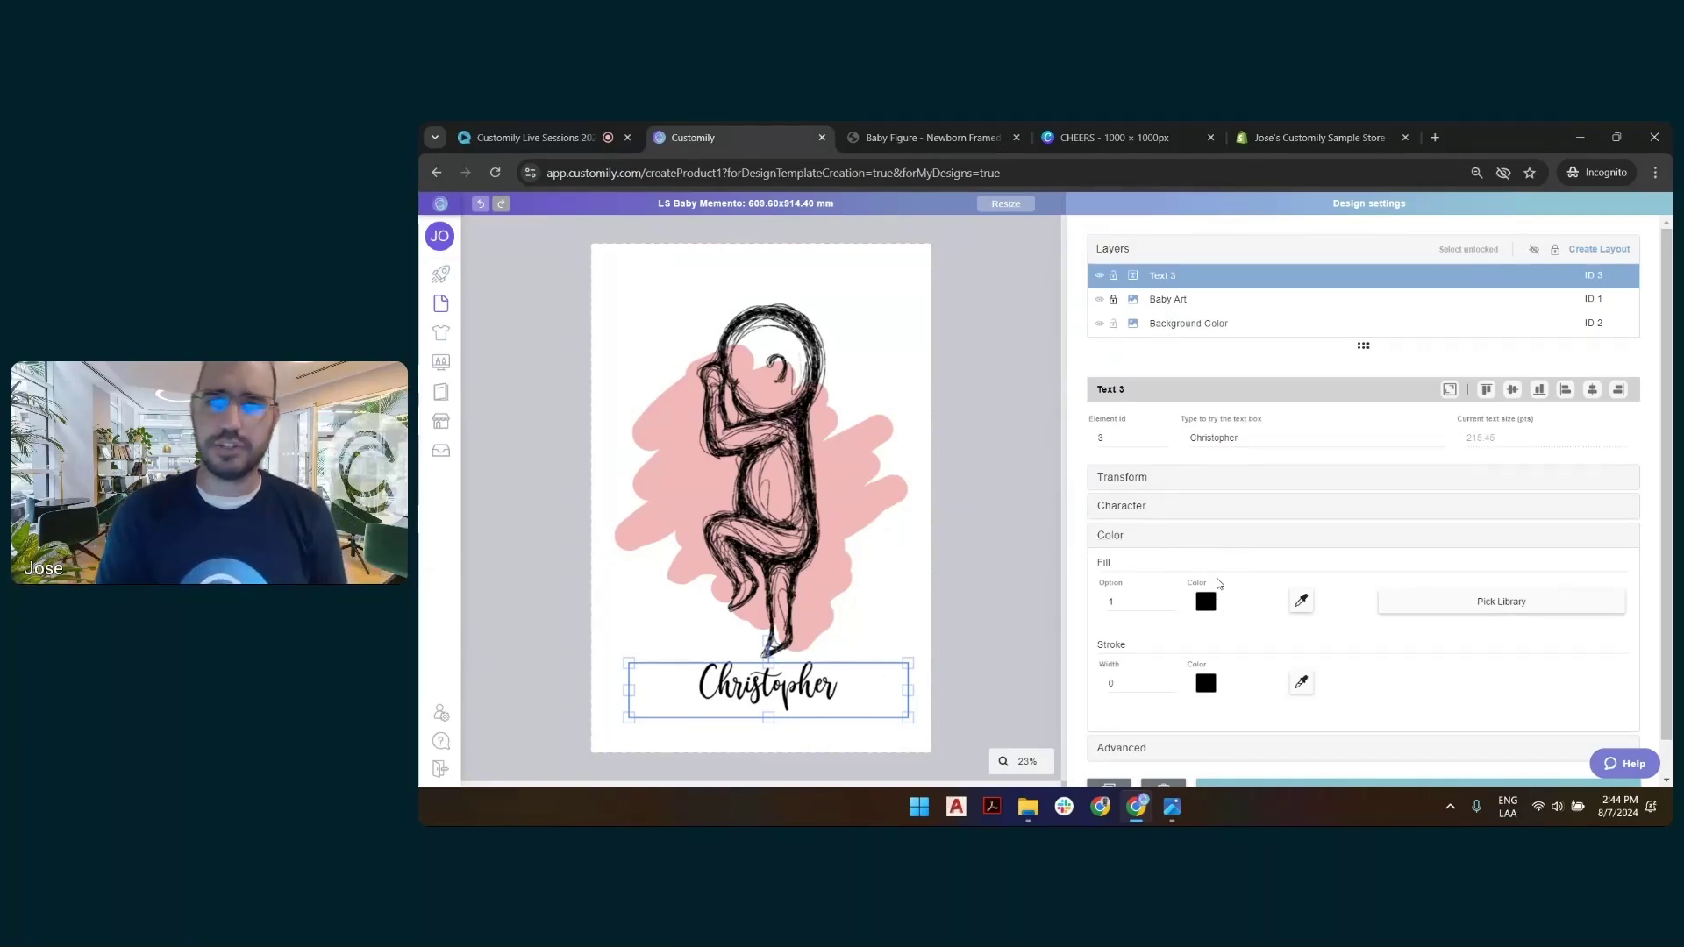
{"action": "left_click", "coordinate": [1302, 601]}
{"action": "left_click", "coordinate": [852, 530]}
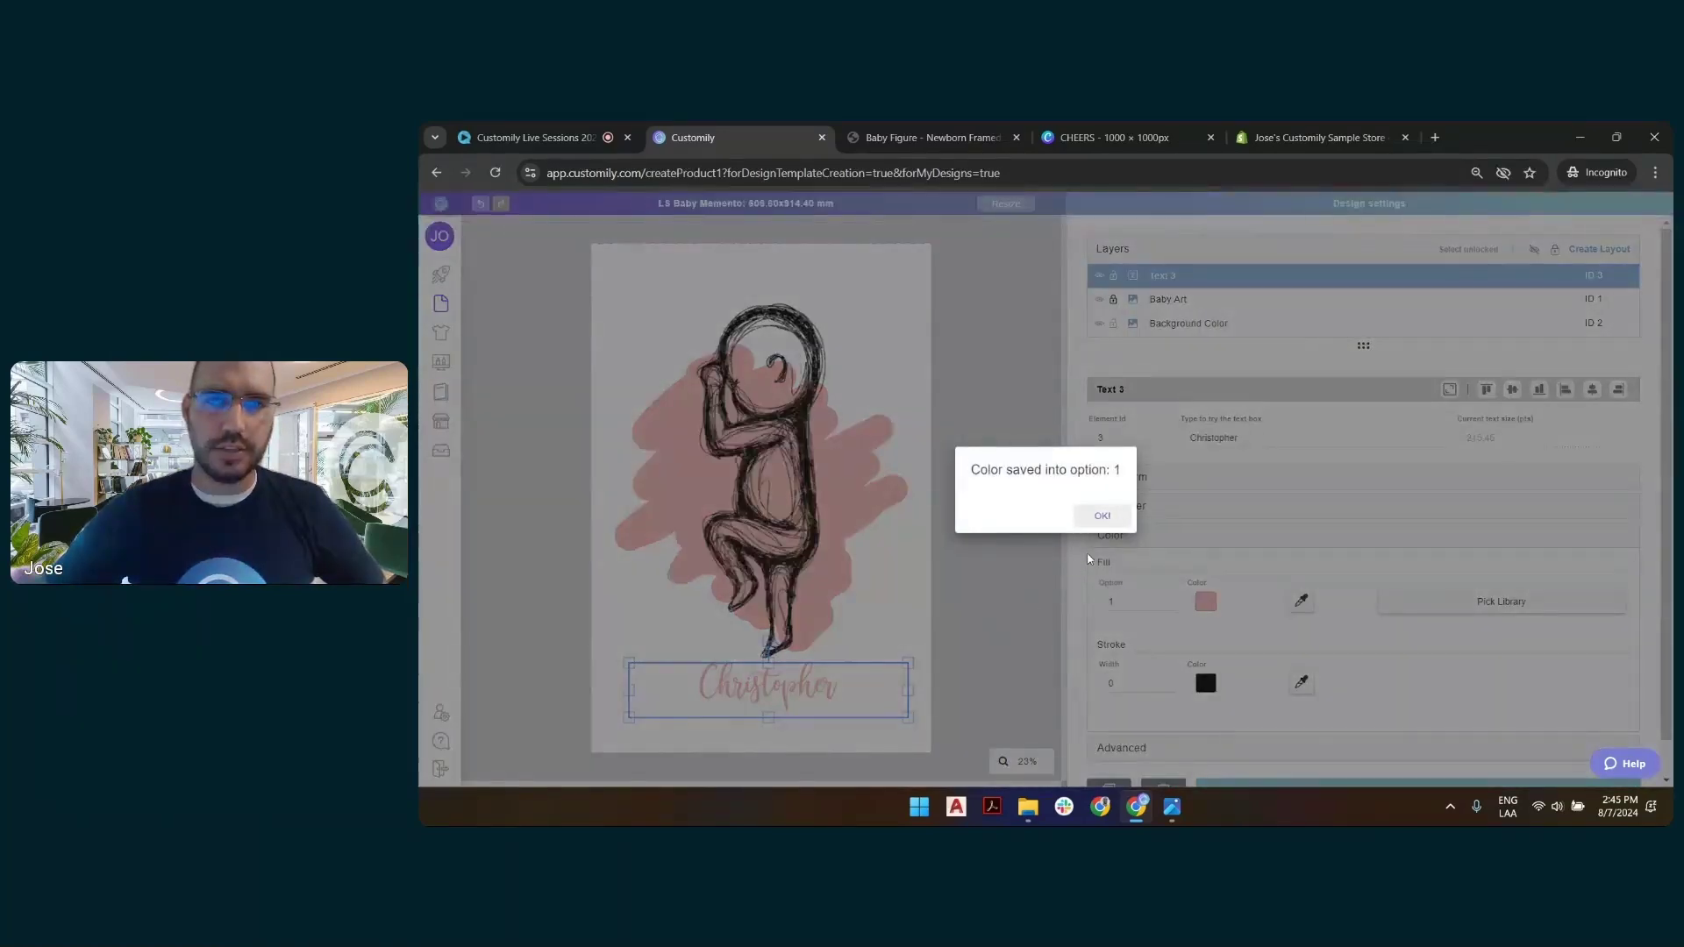
{"action": "left_click", "coordinate": [1099, 514]}
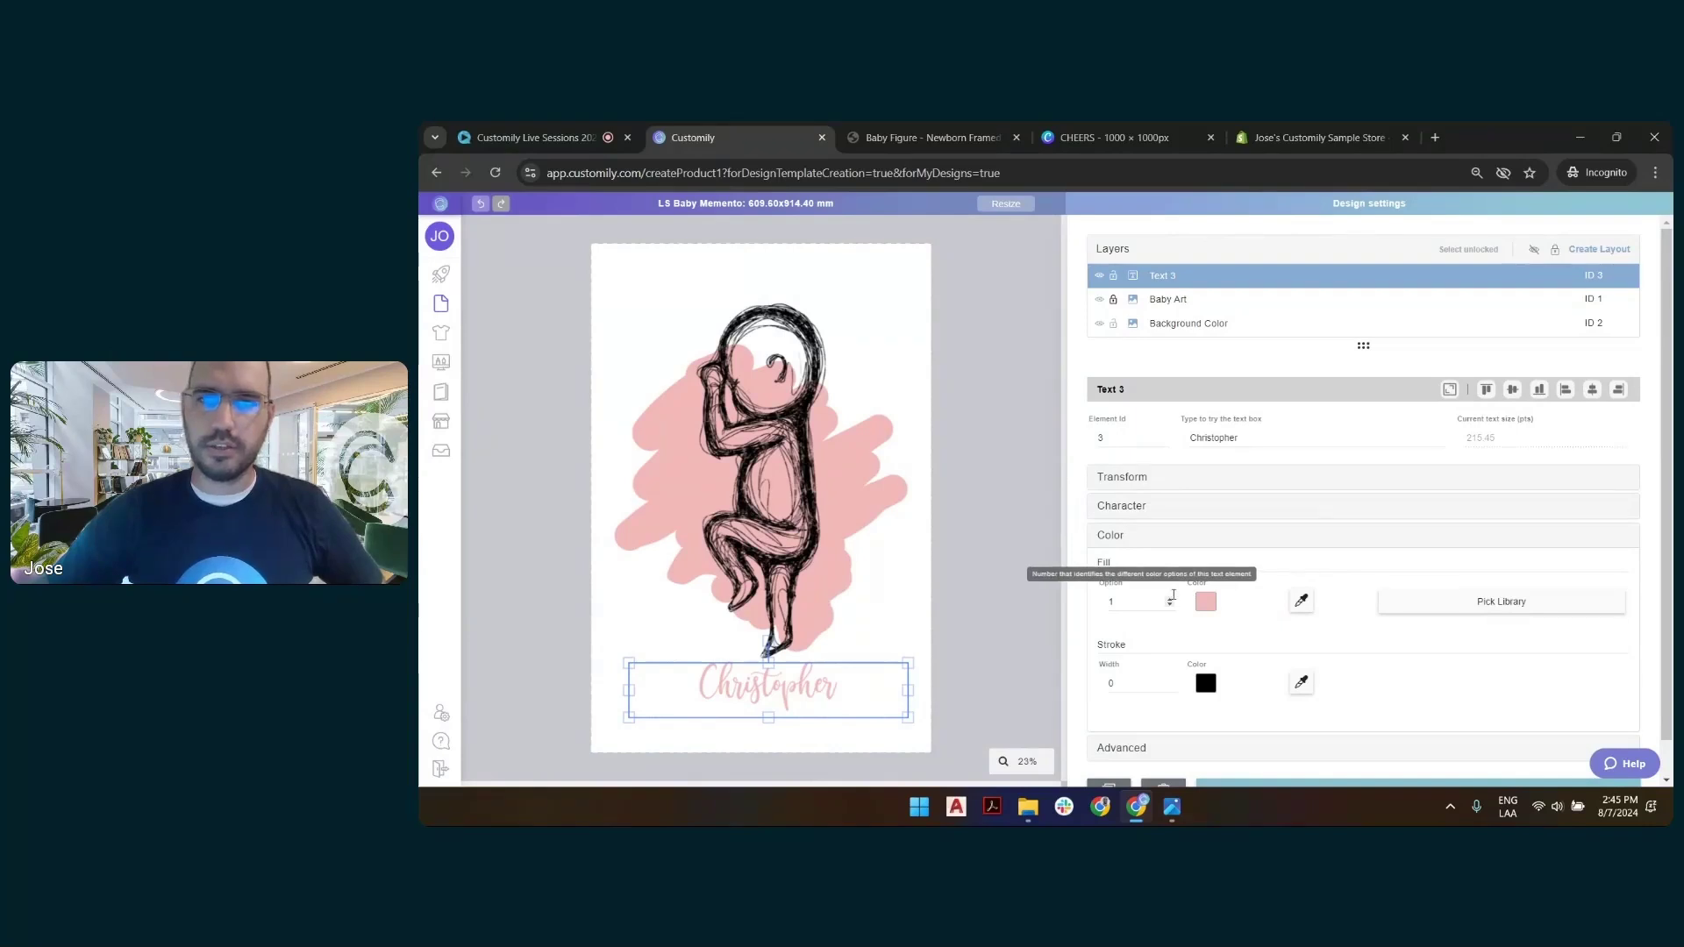
Switch the background blob to its orange option 2 and reselect the Christopher text.
{"action": "left_click", "coordinate": [860, 545]}
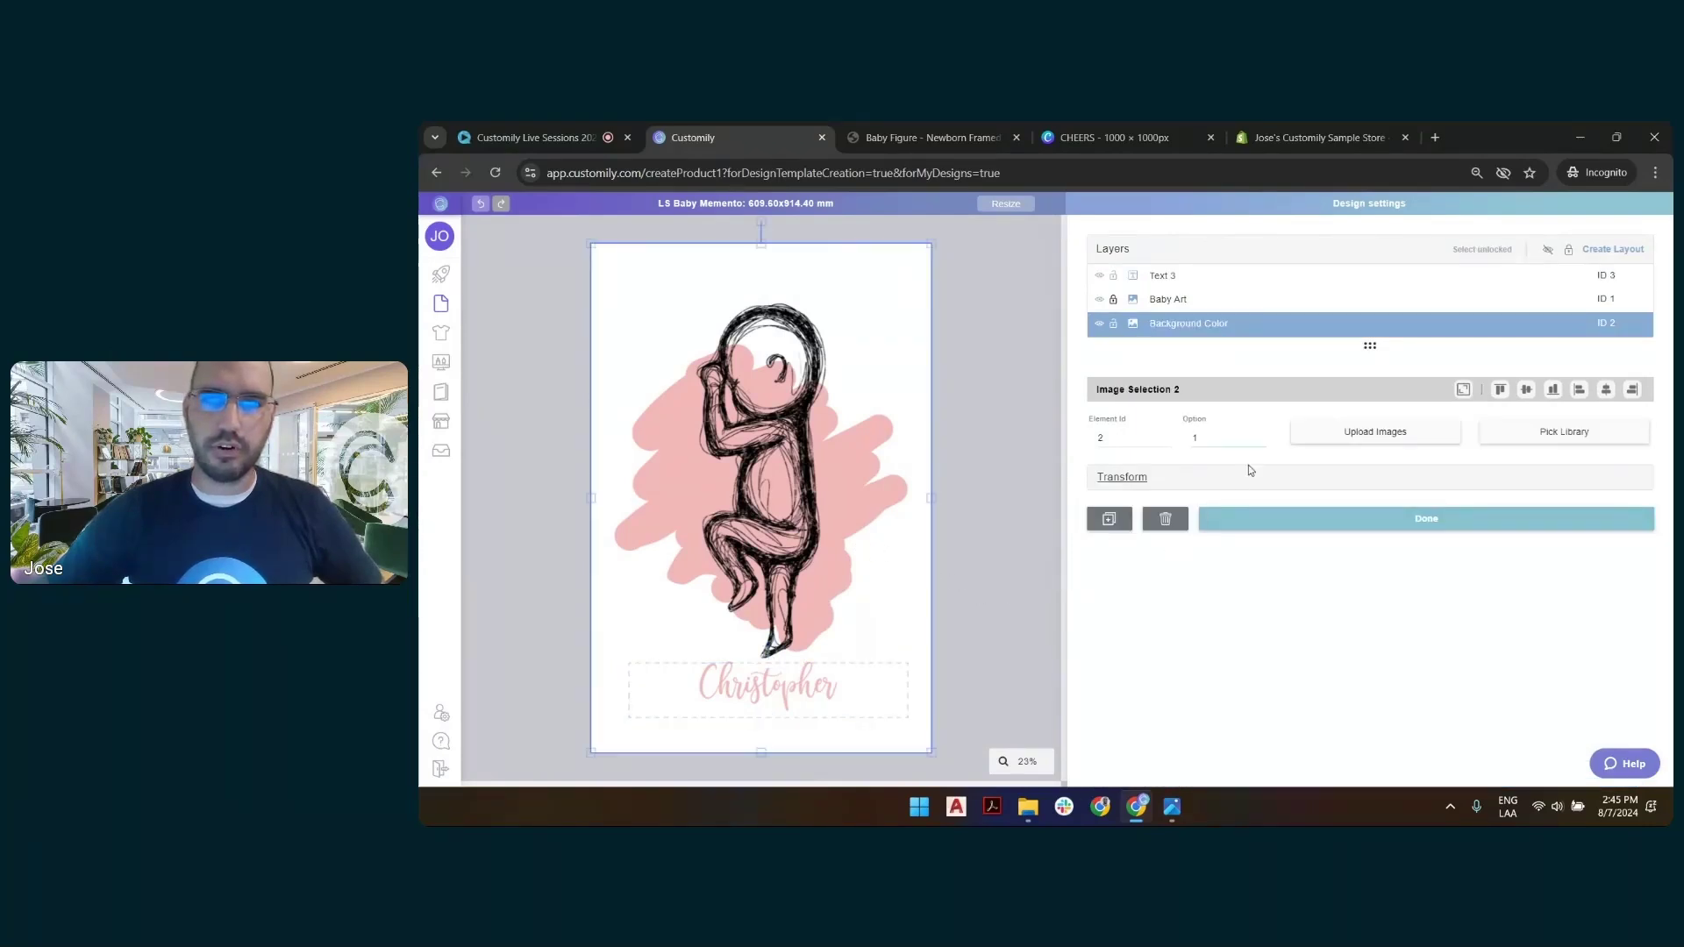
{"action": "left_click", "coordinate": [1264, 433]}
{"action": "left_click", "coordinate": [785, 693]}
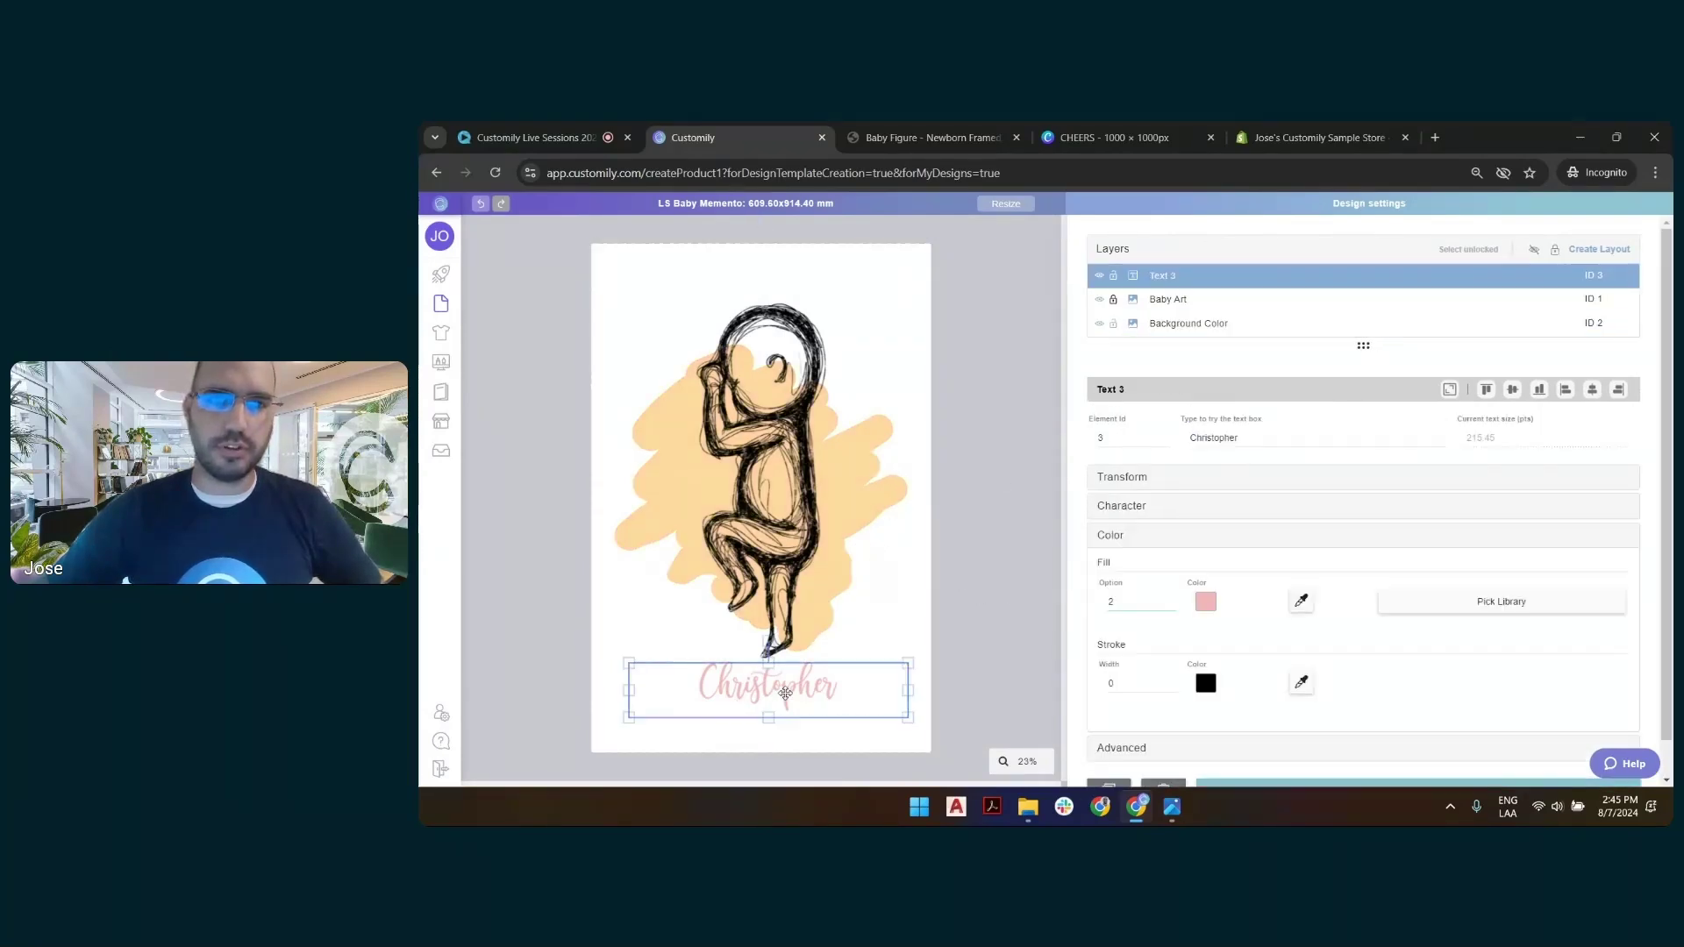
Save the orange blob colour as the Christopher text's fill option 2.
{"action": "left_click", "coordinate": [955, 507]}
{"action": "left_click", "coordinate": [867, 484]}
{"action": "key", "text": "Return"}
Switch the blob to green option 3 and eyedrop it into text fill option 3.
{"action": "left_click", "coordinate": [884, 506]}
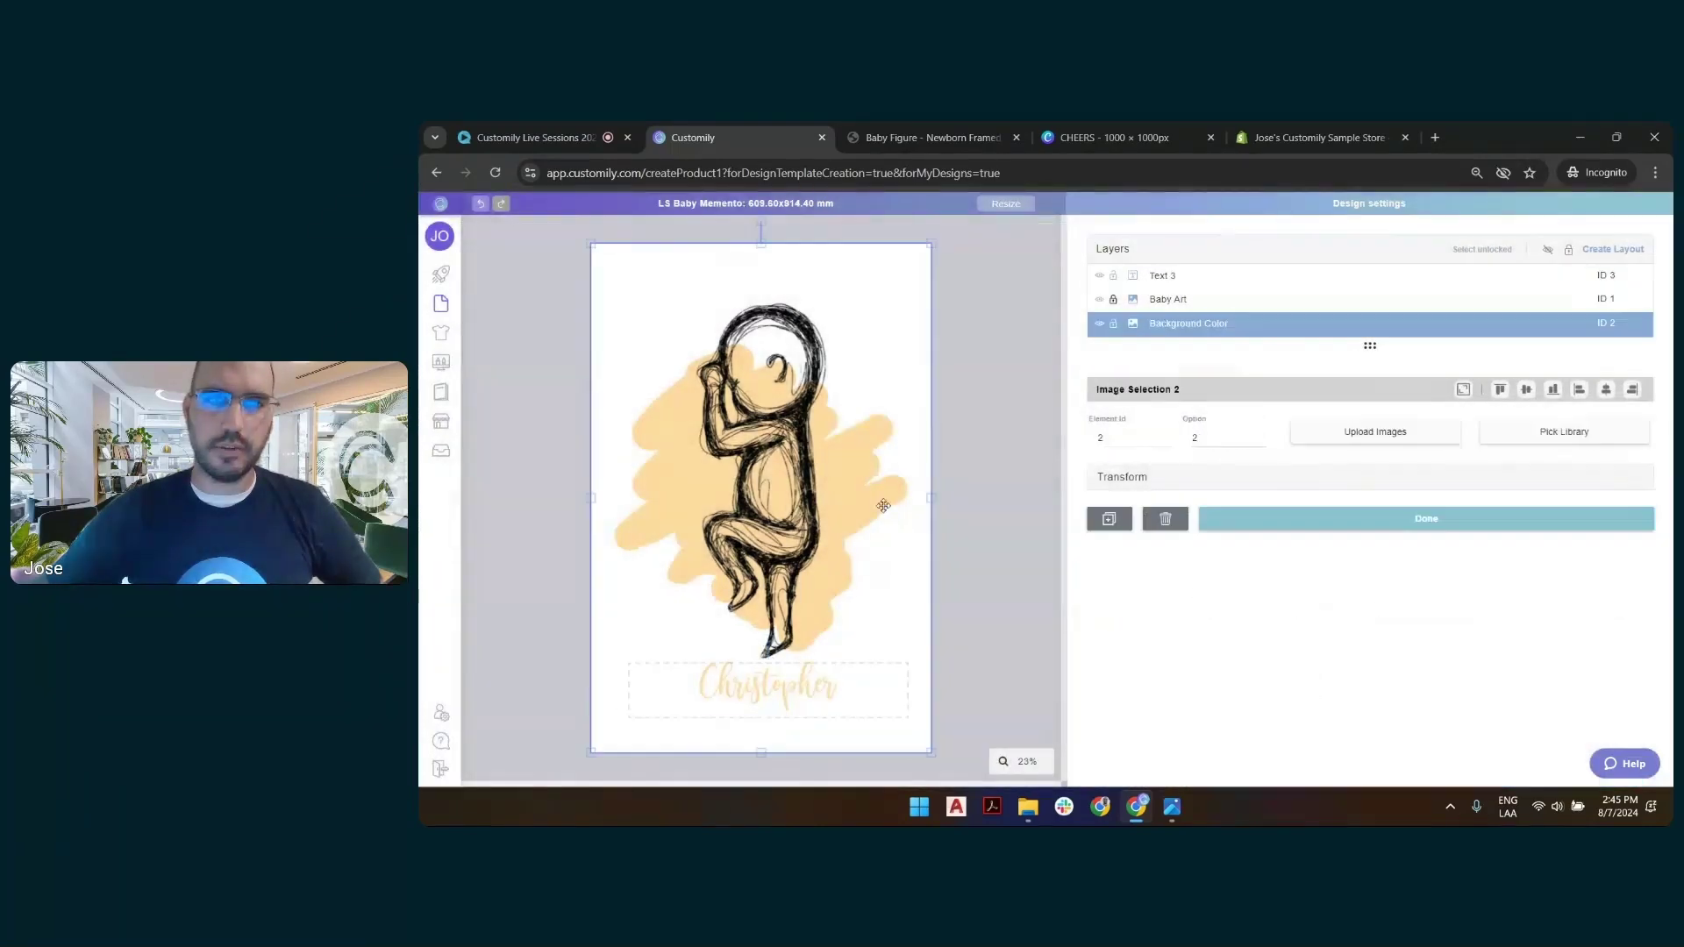
{"action": "left_click", "coordinate": [1262, 433]}
{"action": "left_click", "coordinate": [798, 697]}
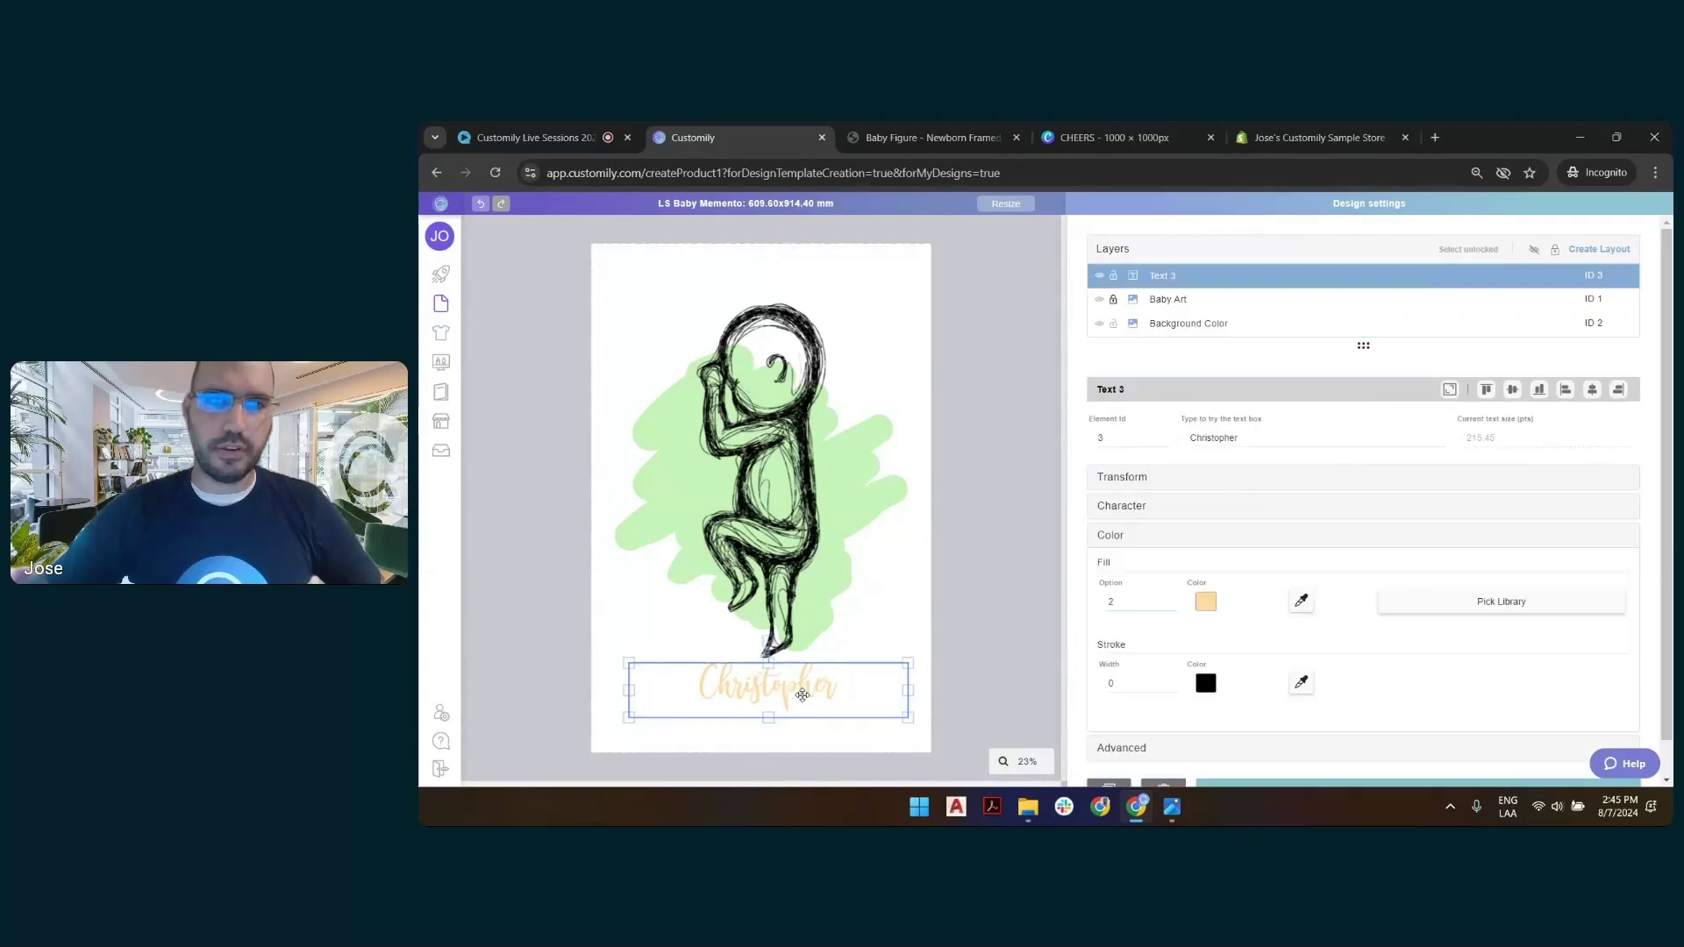
{"action": "left_click", "coordinate": [1170, 599]}
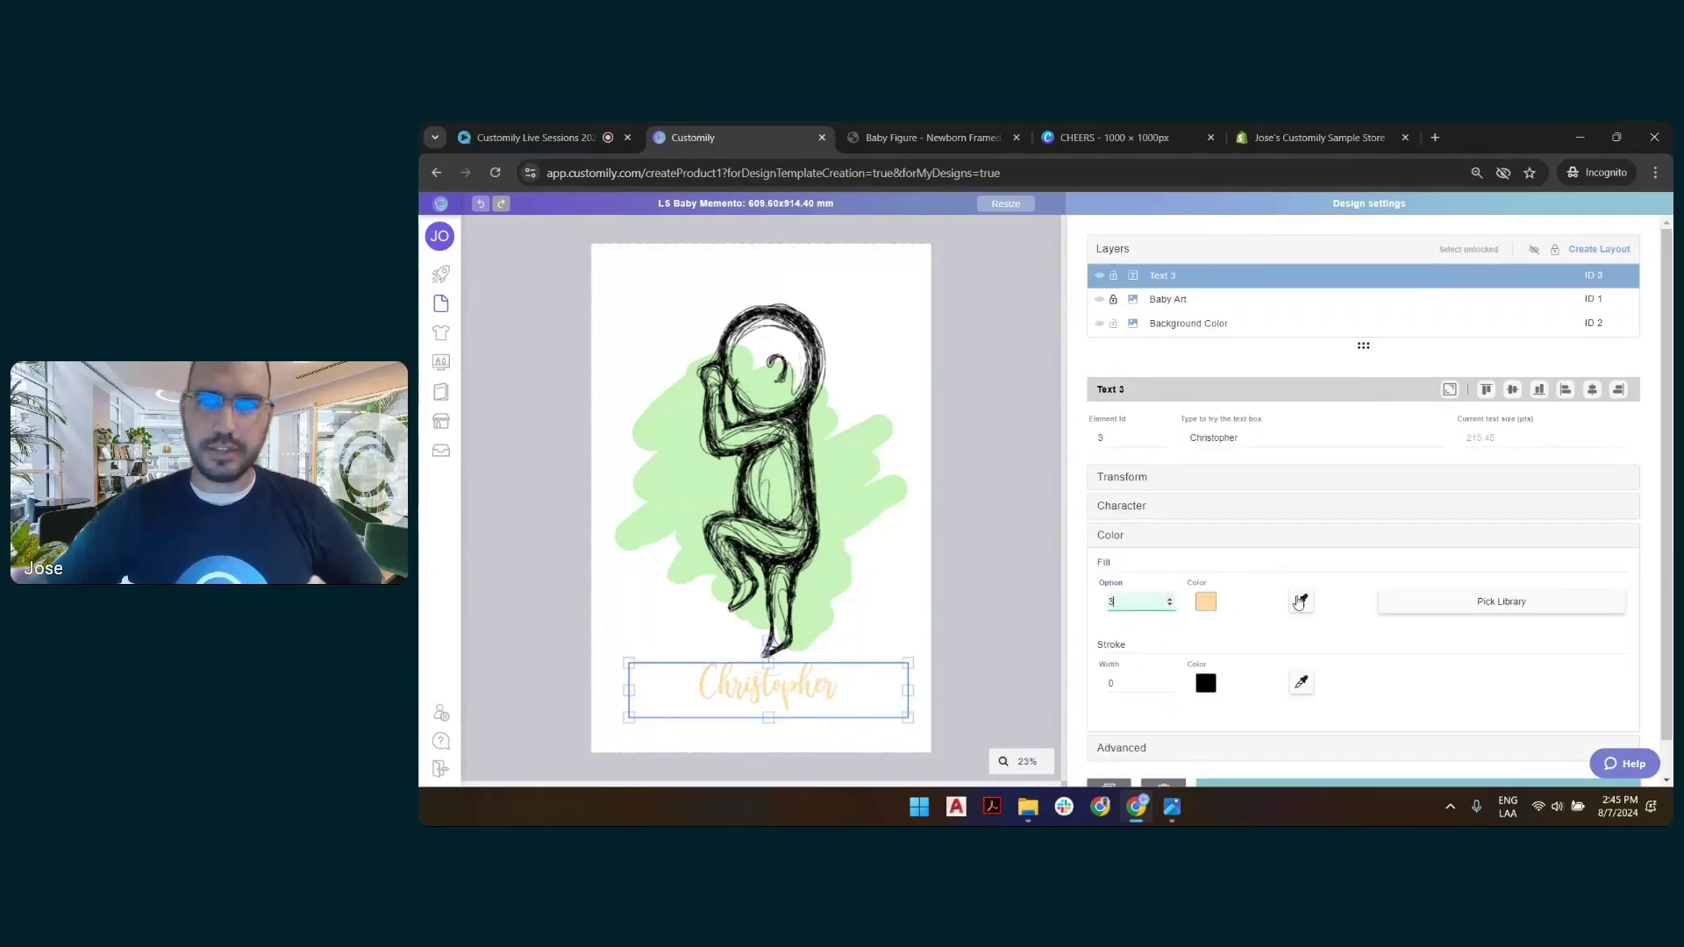
{"action": "left_click", "coordinate": [1302, 603]}
{"action": "left_click", "coordinate": [869, 503]}
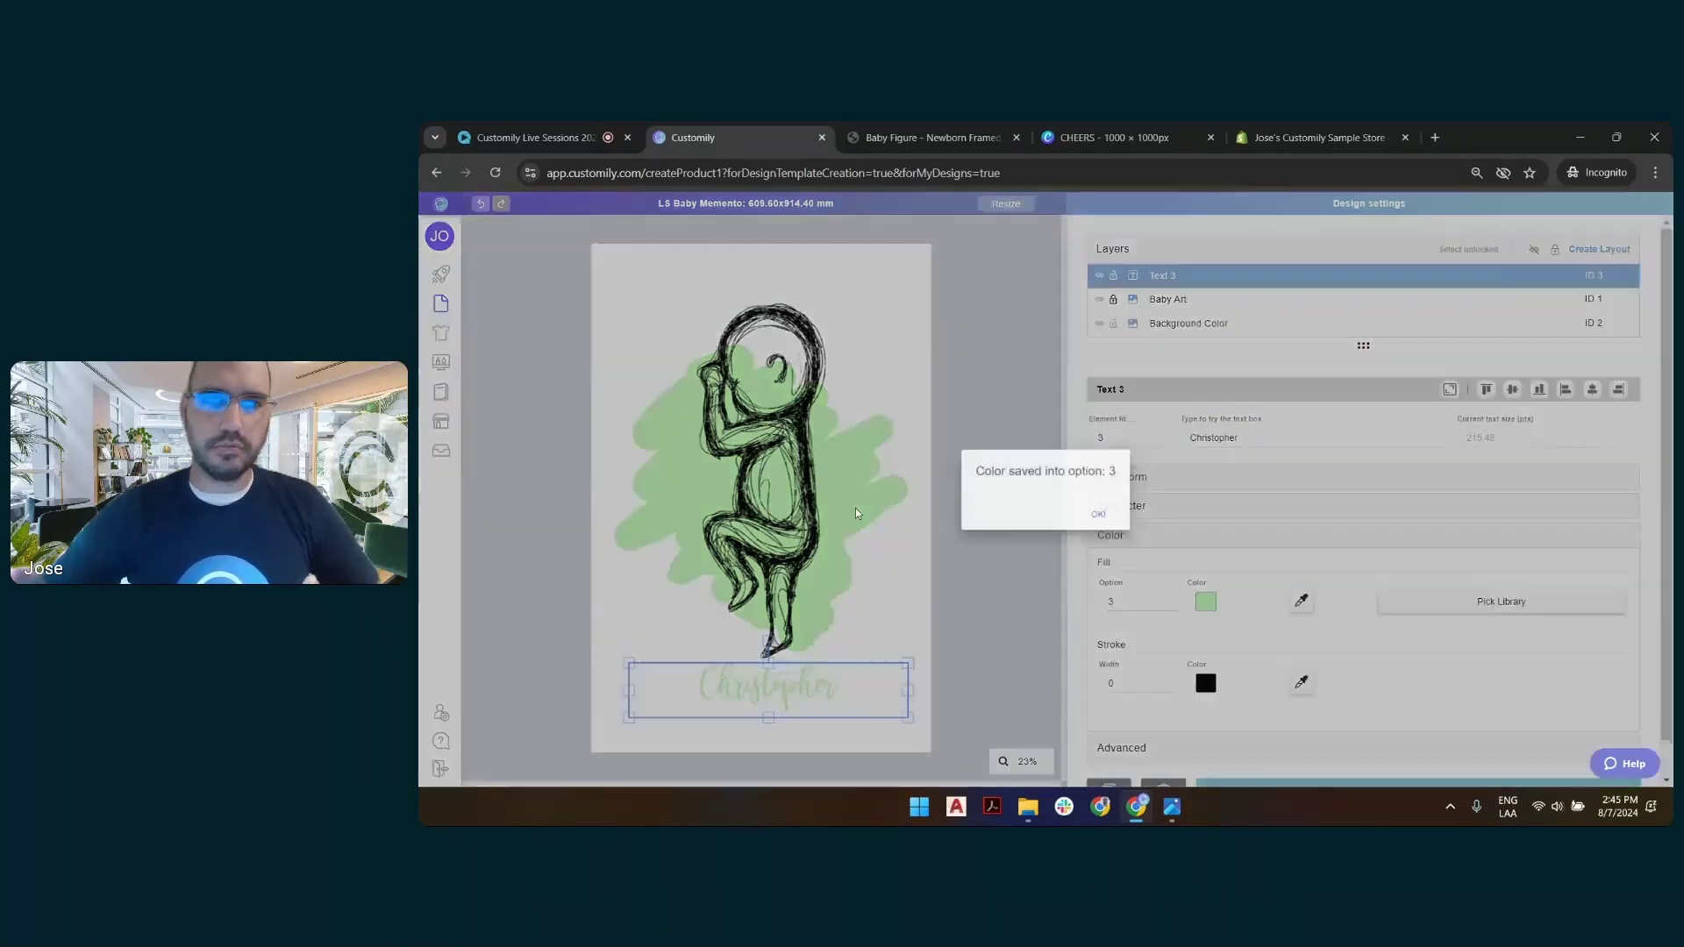
{"action": "left_click", "coordinate": [1104, 516]}
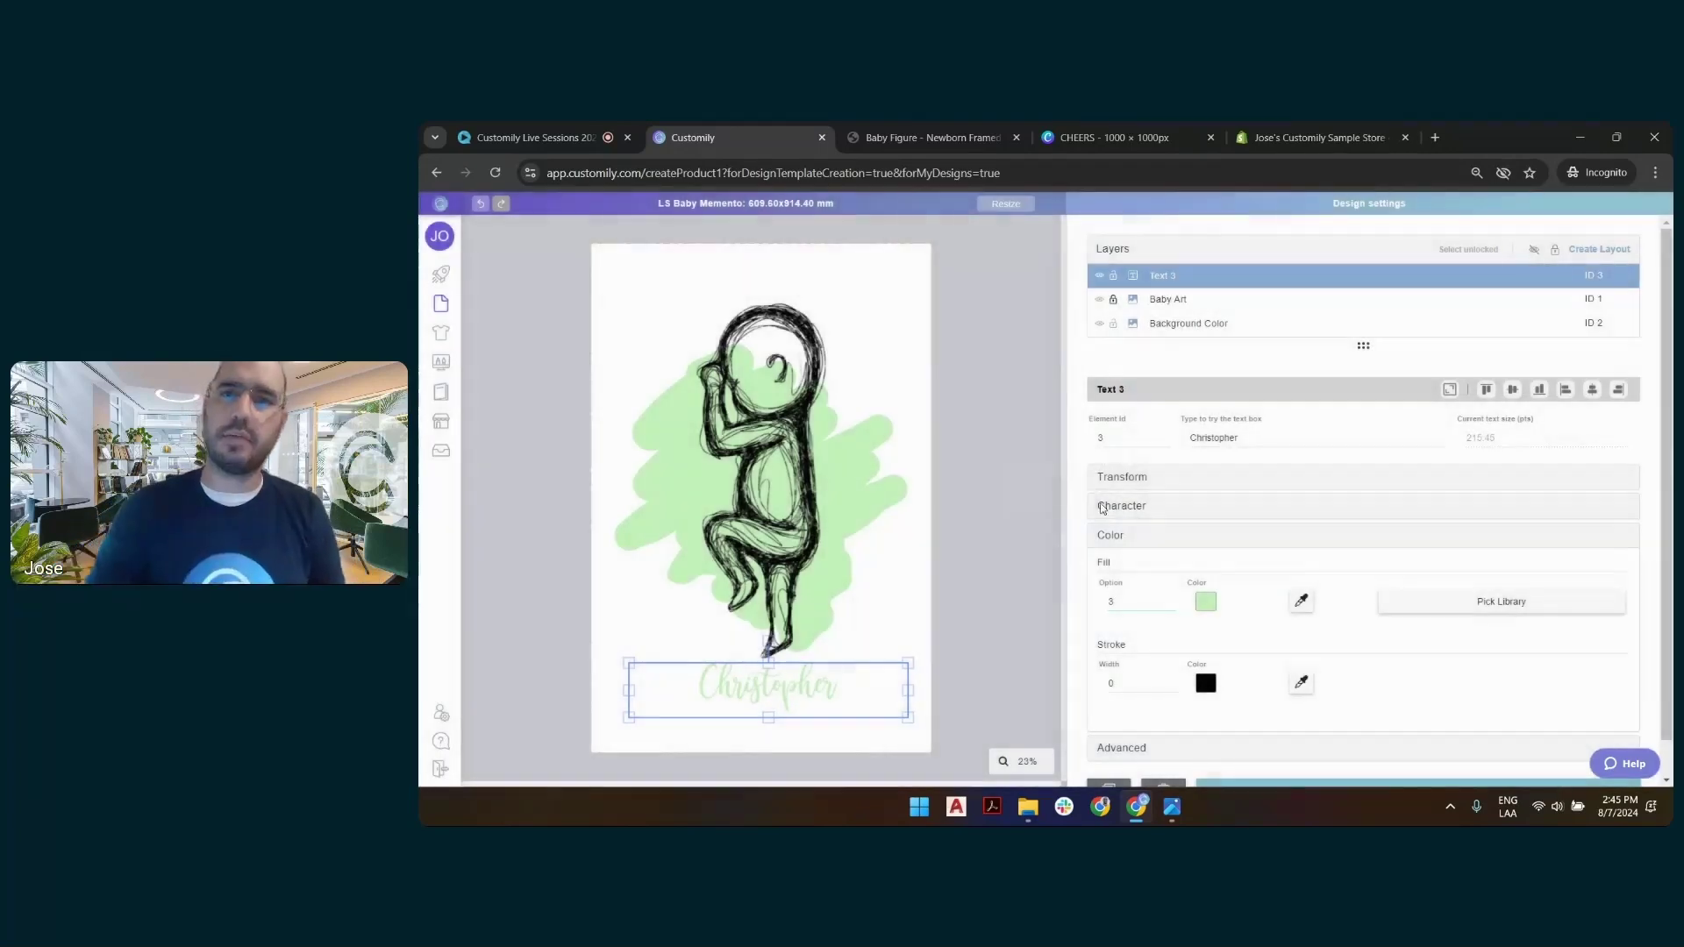
Switch the blob to beige option 4 and eyedrop it into text fill option 4.
{"action": "left_click", "coordinate": [1228, 323]}
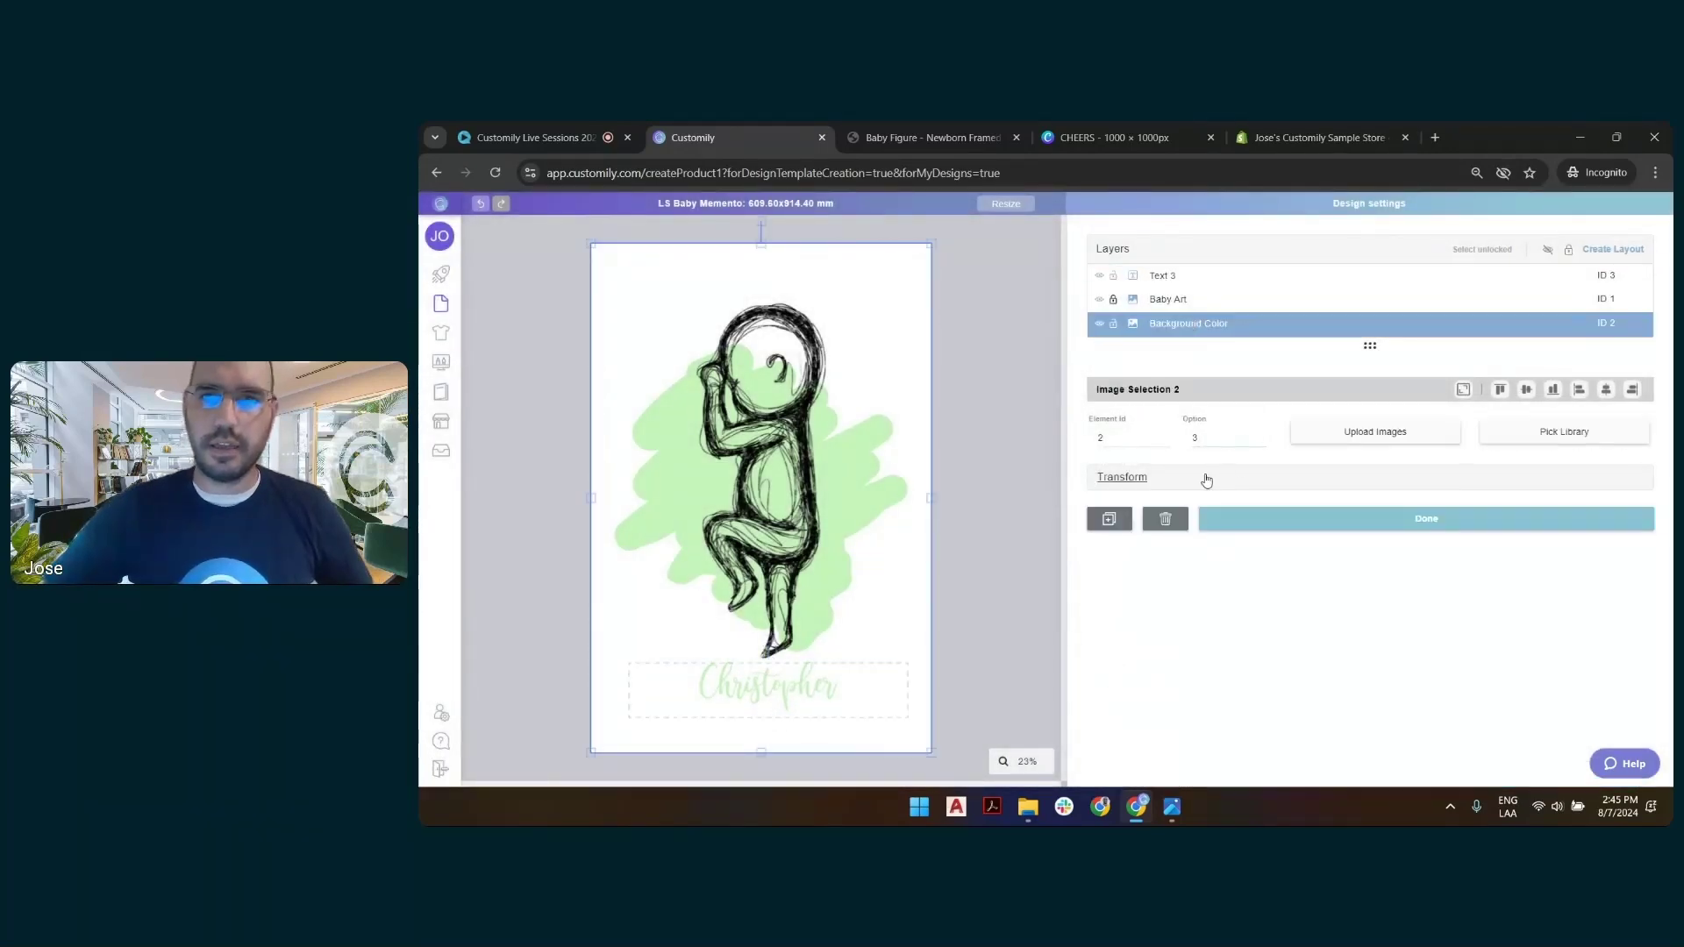
{"action": "left_click", "coordinate": [1262, 441]}
{"action": "left_click", "coordinate": [816, 688]}
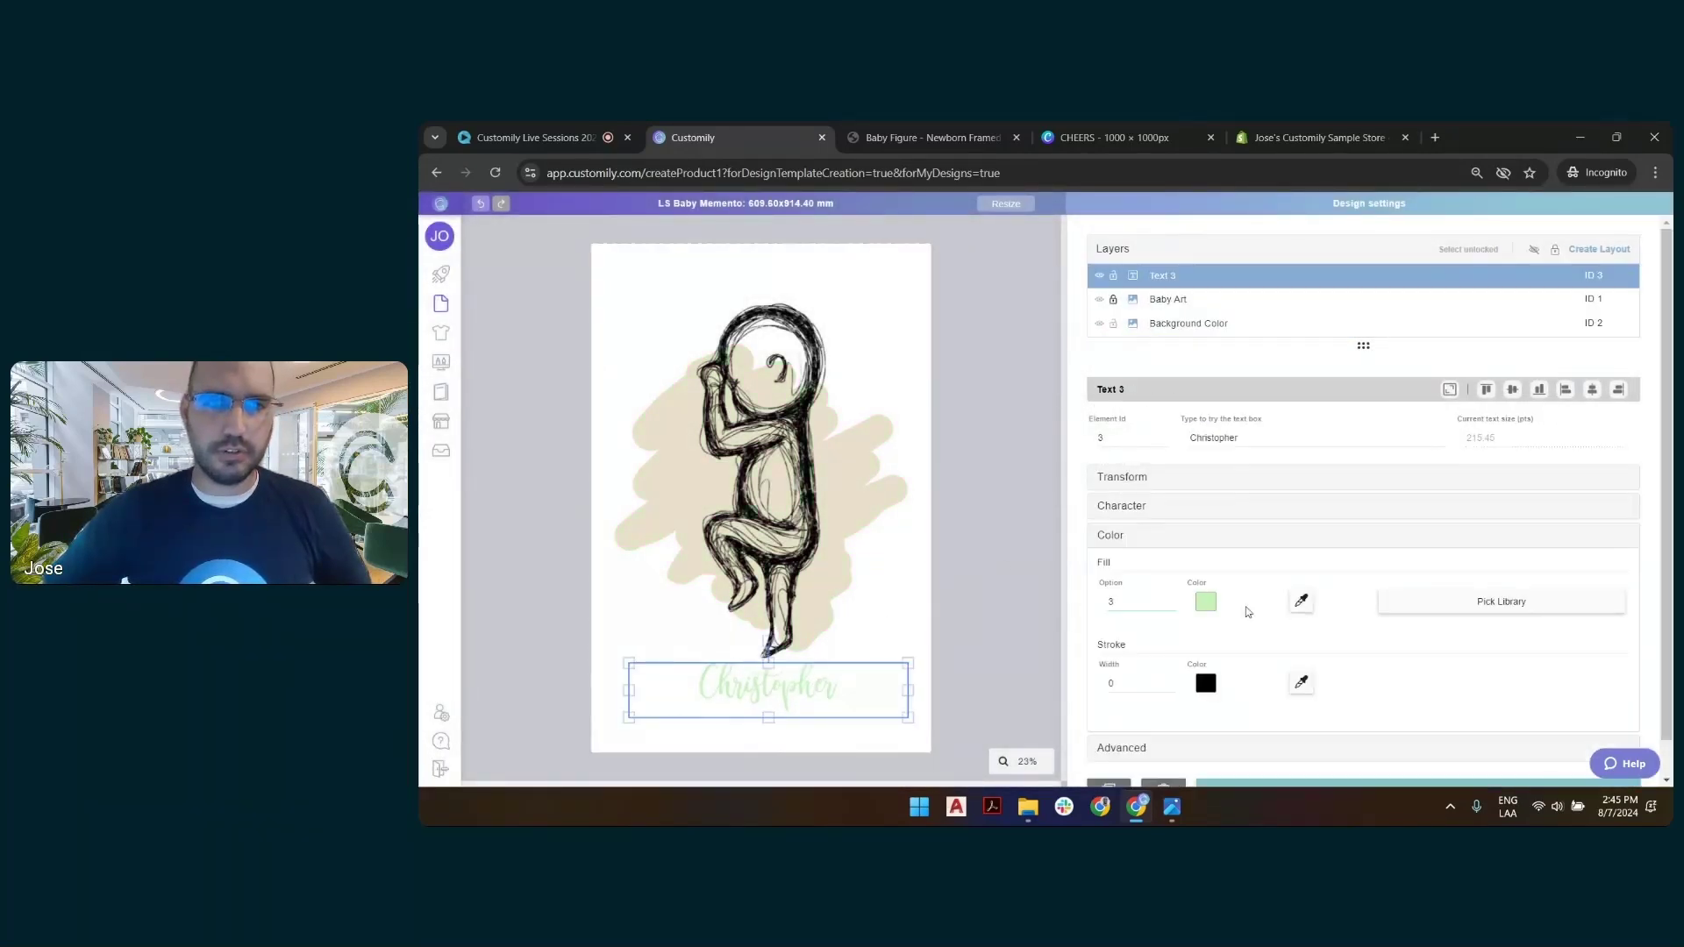
{"action": "left_click", "coordinate": [1169, 598]}
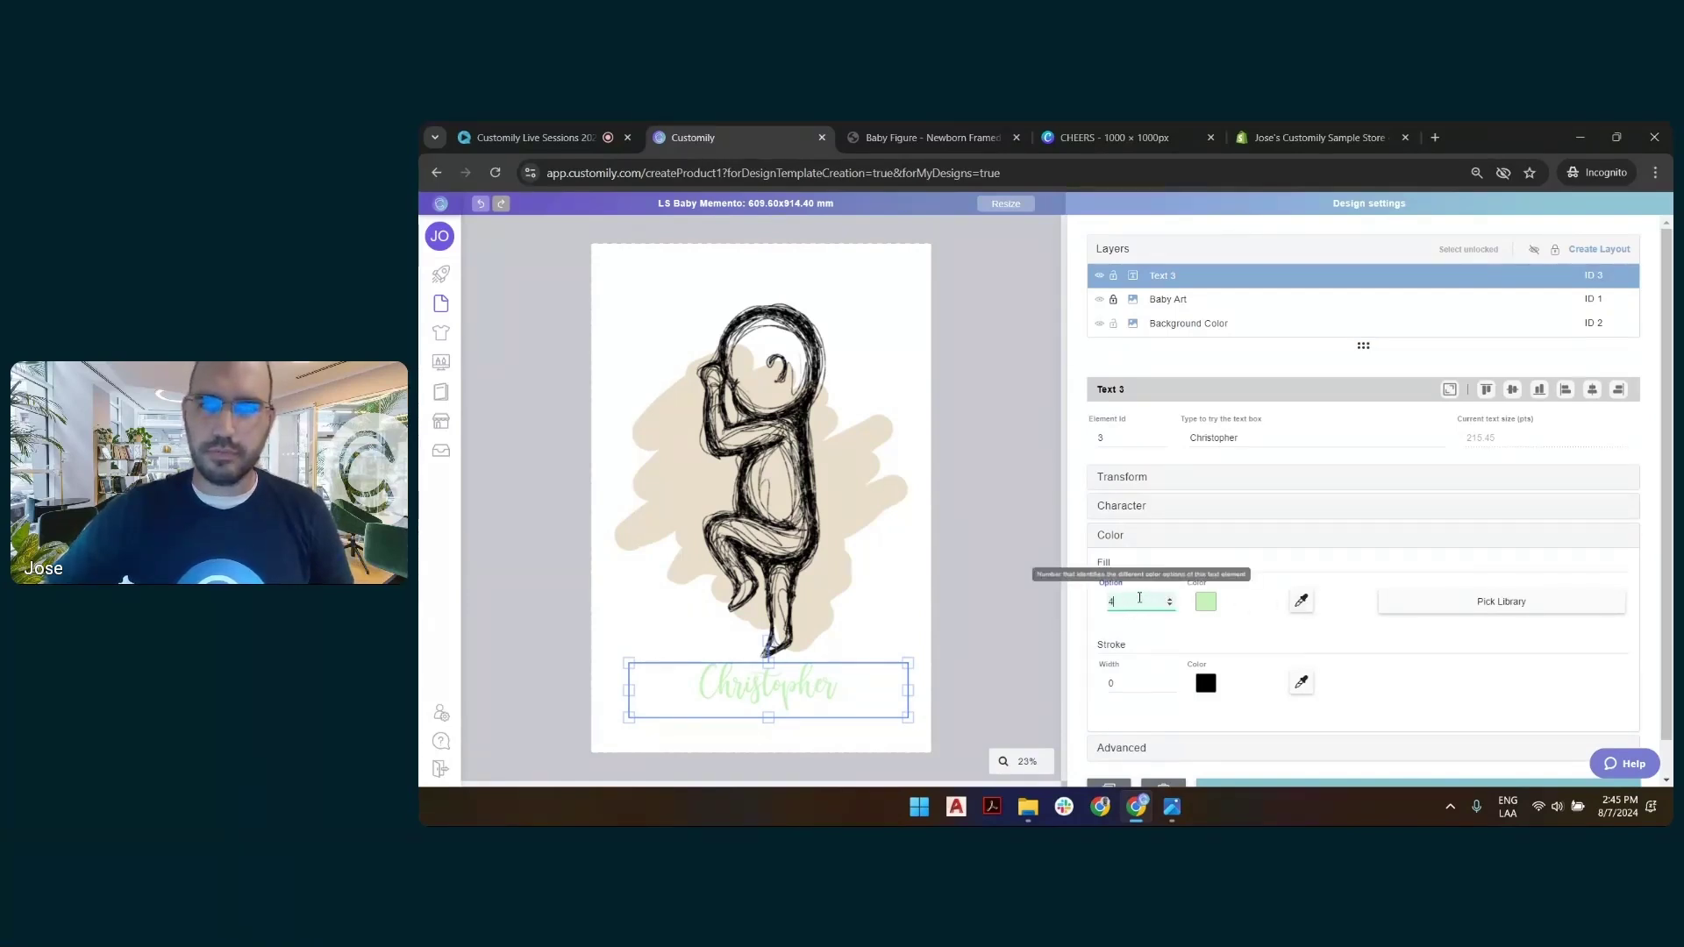
{"action": "left_click", "coordinate": [1298, 604]}
{"action": "left_click", "coordinate": [864, 488]}
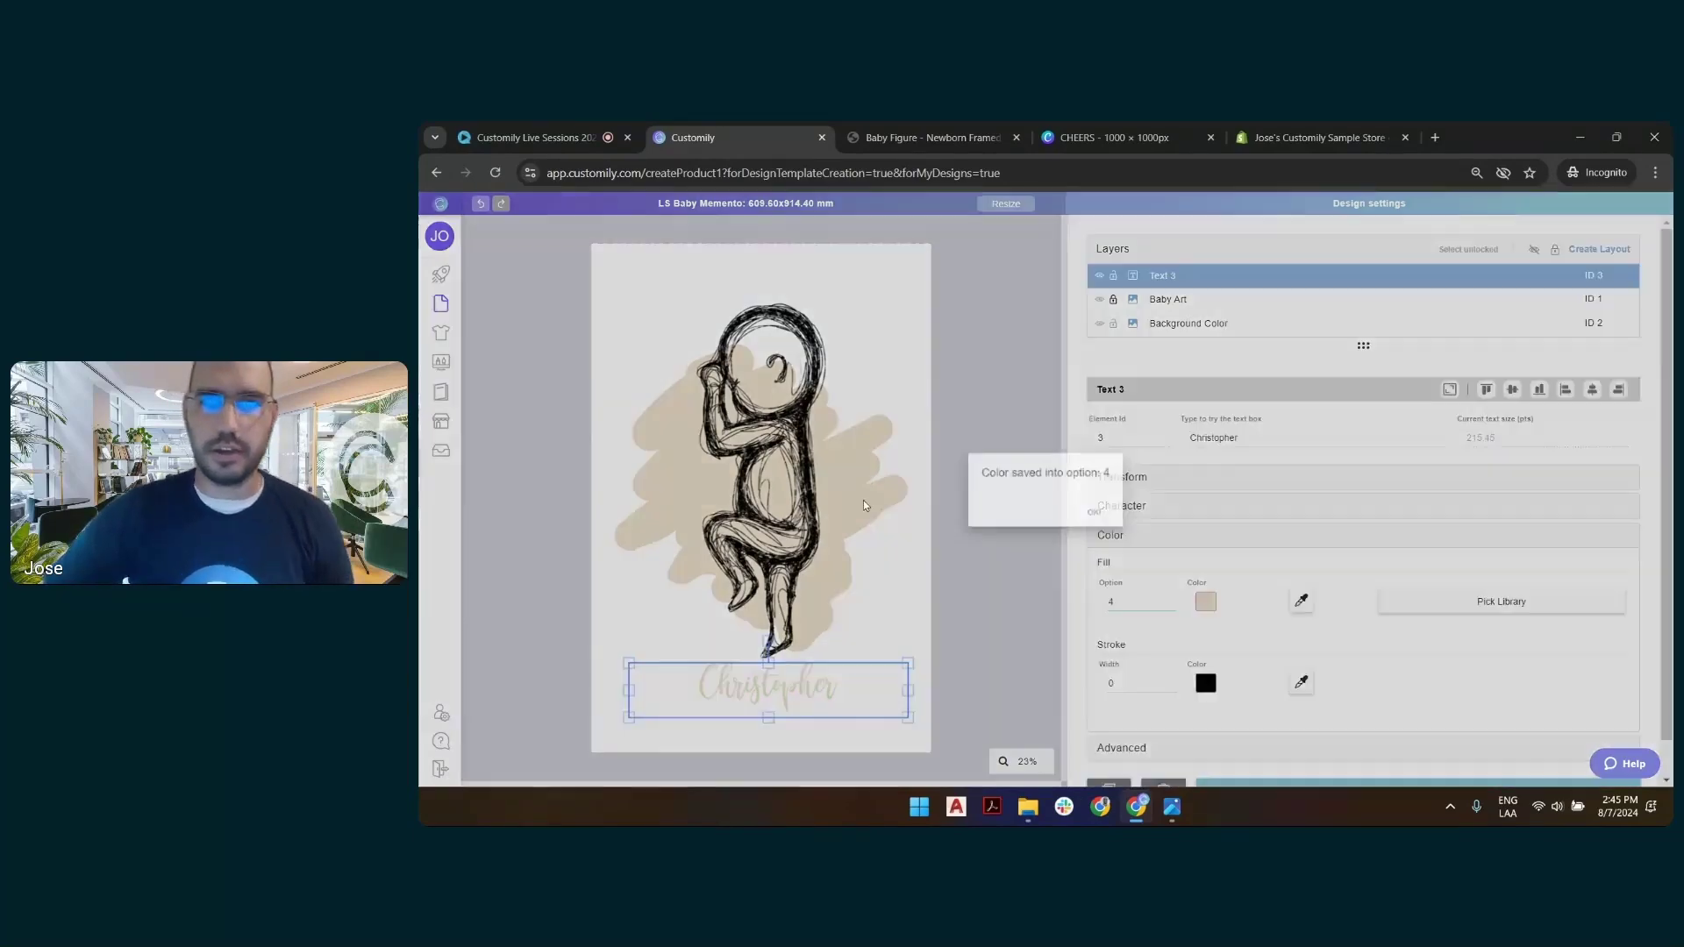
{"action": "left_click", "coordinate": [1103, 516]}
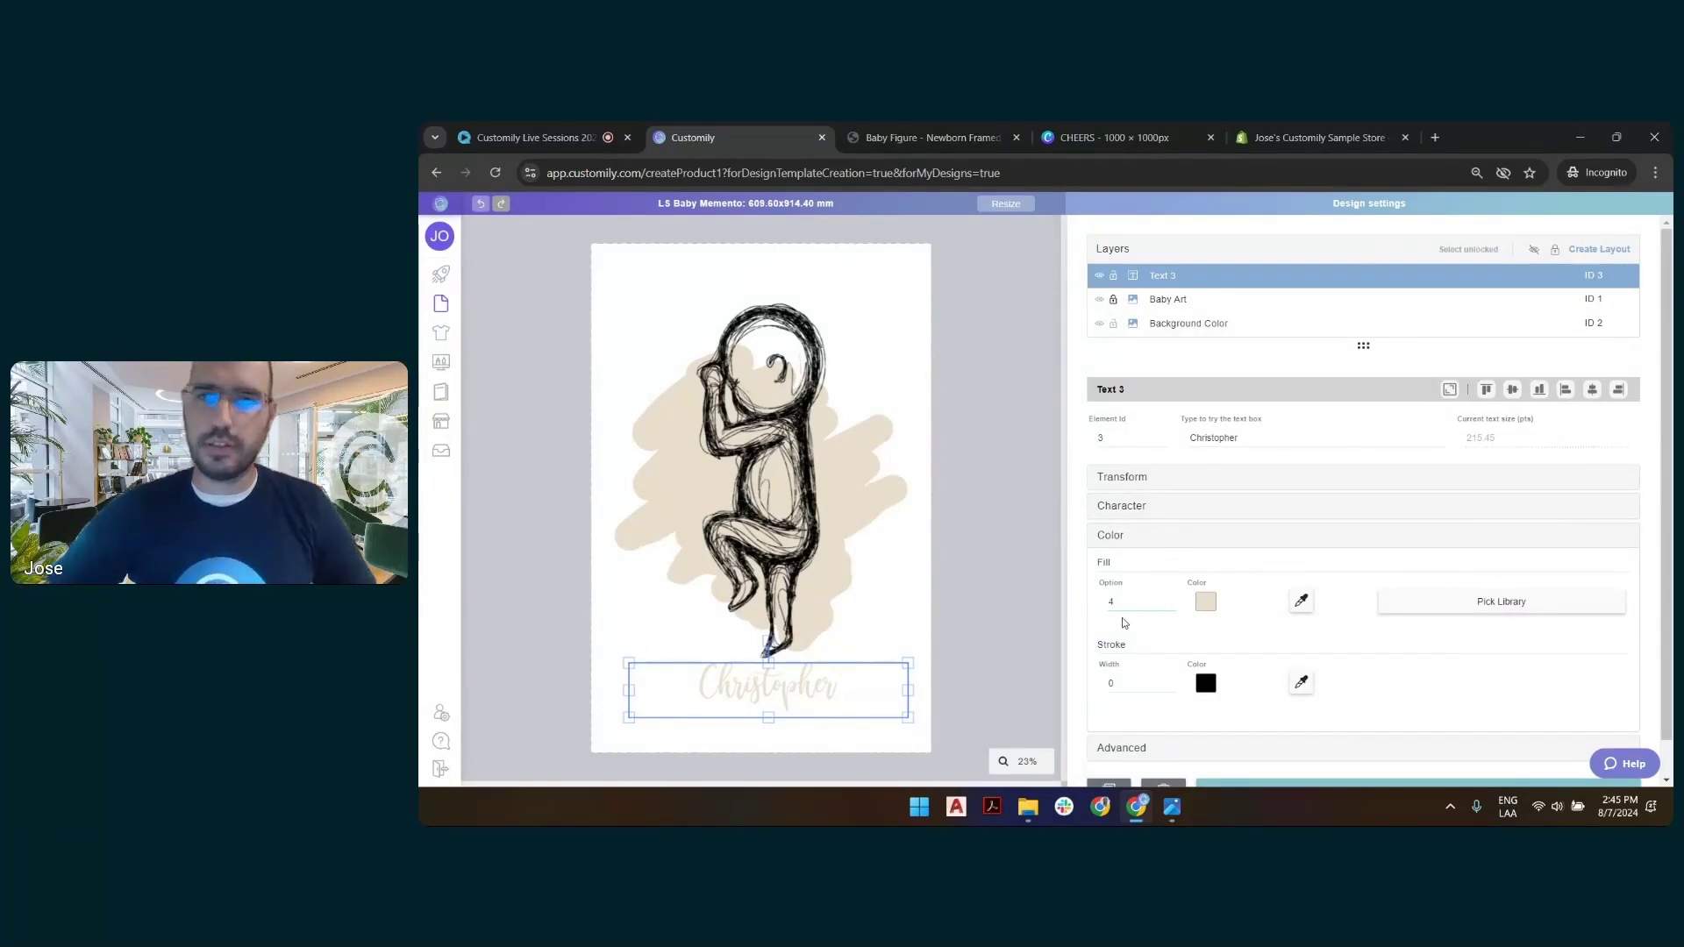
Switch the blob to purple-pink option 5 and sample its lilac into text fill option 5.
{"action": "left_click", "coordinate": [1057, 533]}
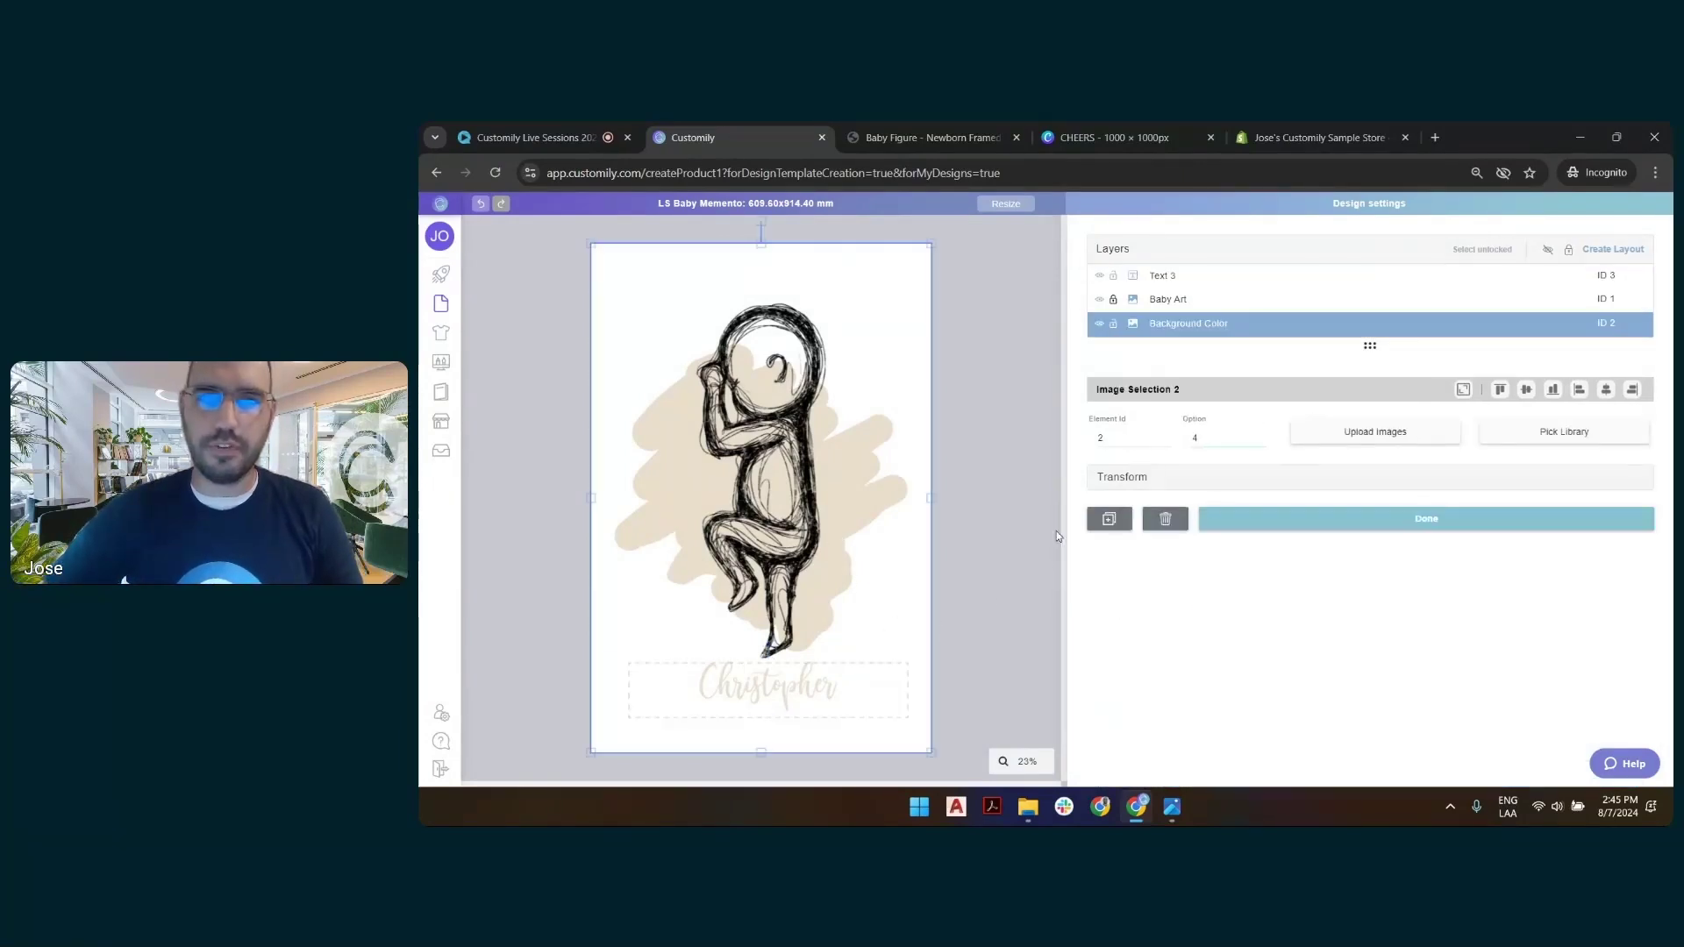
{"action": "left_click", "coordinate": [1260, 438]}
{"action": "left_click", "coordinate": [853, 702]}
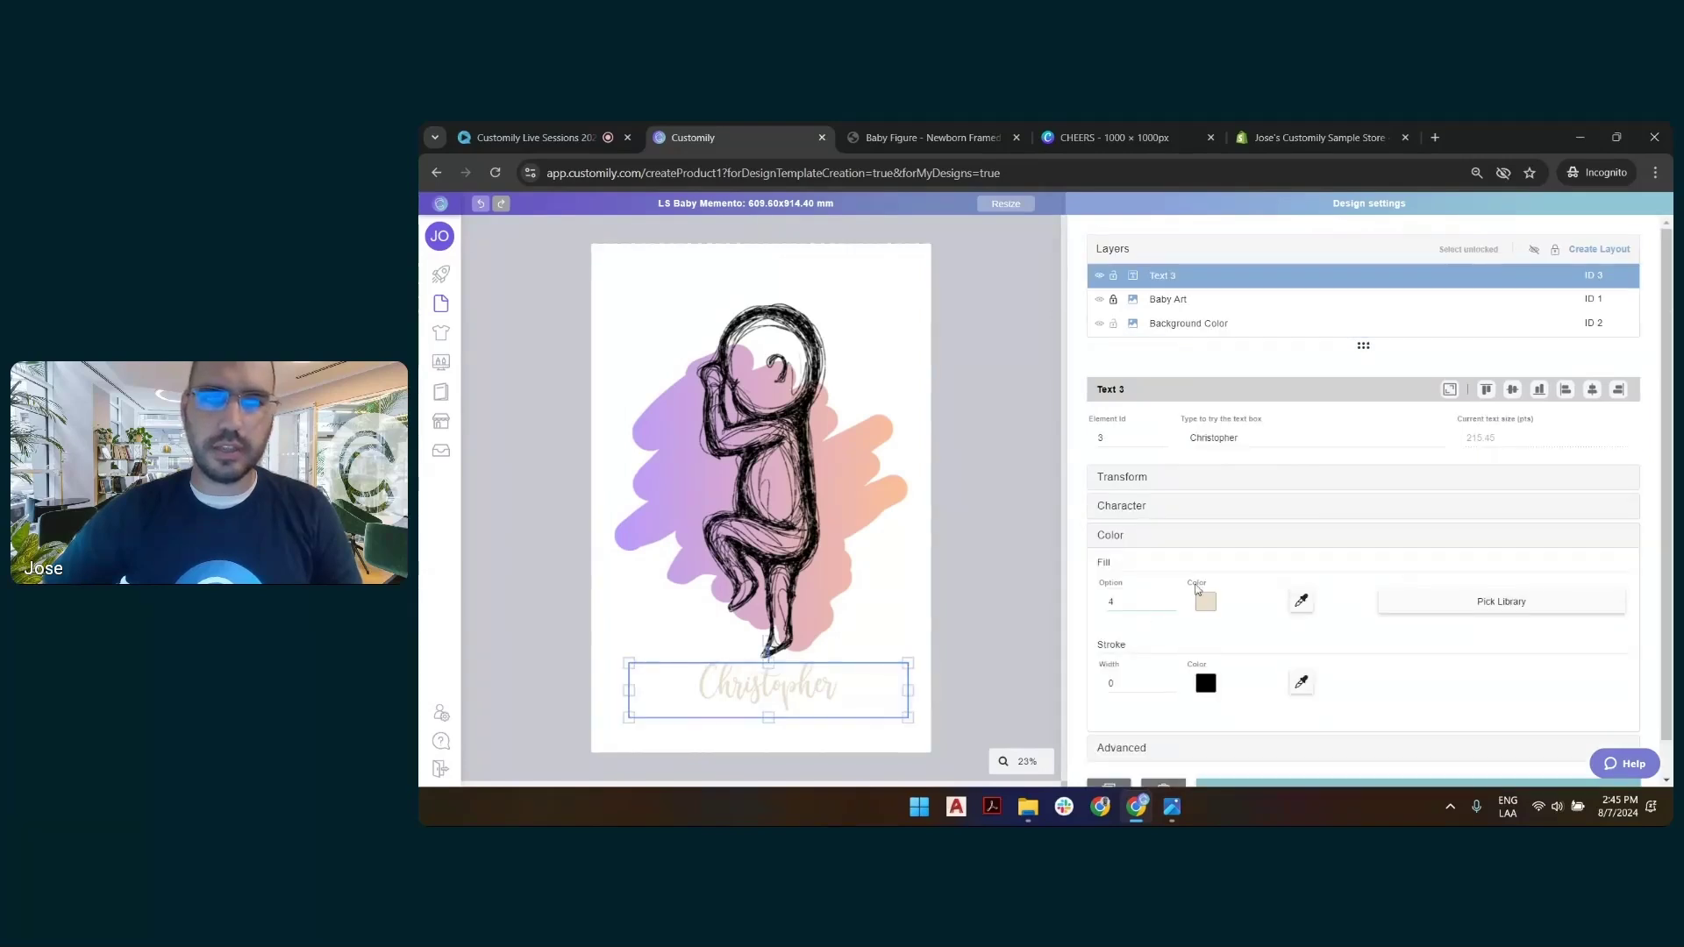
{"action": "left_click", "coordinate": [1301, 601]}
{"action": "left_click", "coordinate": [677, 405]}
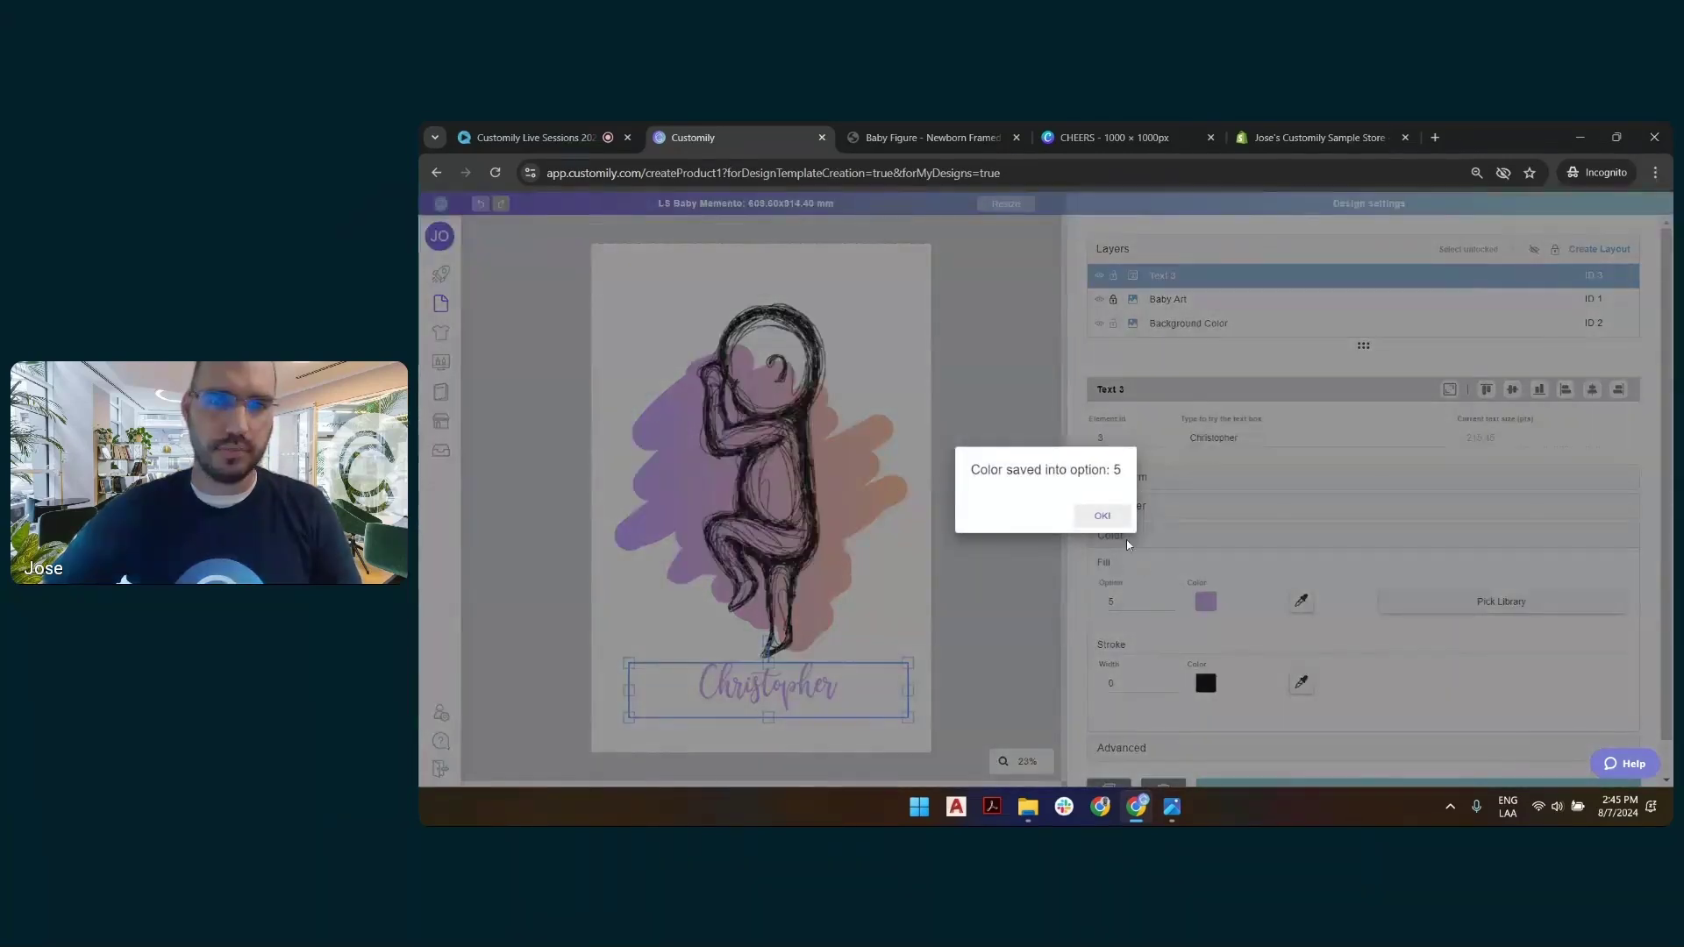
{"action": "left_click", "coordinate": [1099, 514]}
{"action": "left_click", "coordinate": [882, 509]}
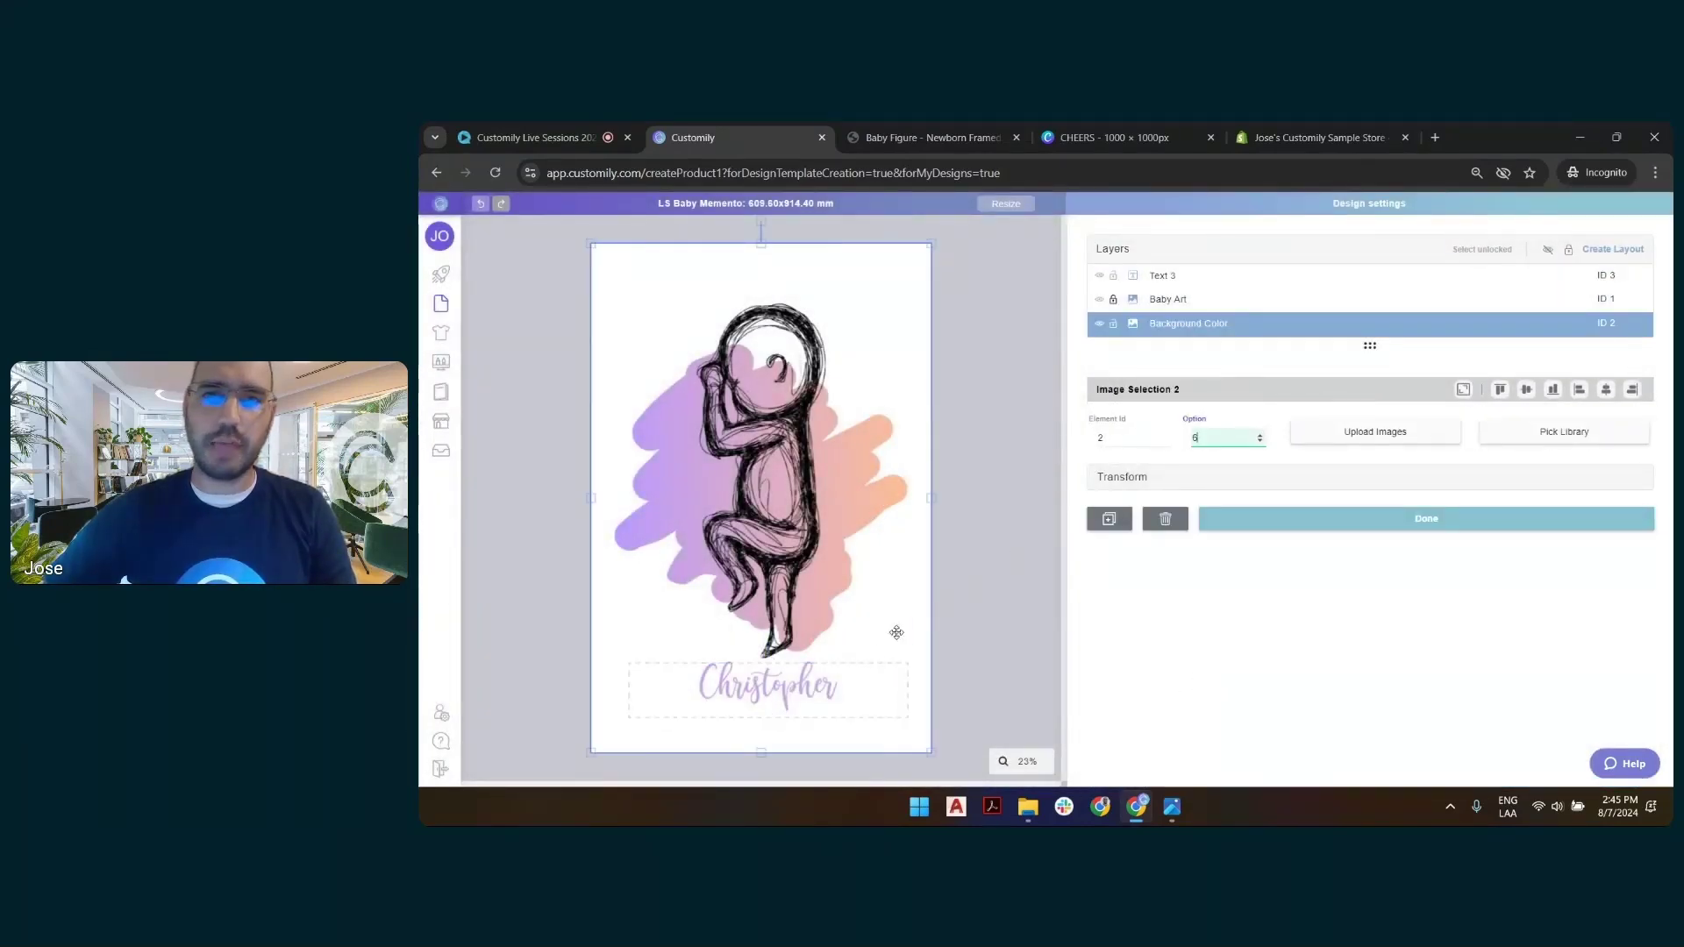
Set the Christopher text's fill option 6 to a grey-violet sampled from the purple gradient blob.
{"action": "left_click", "coordinate": [825, 691]}
{"action": "left_click", "coordinate": [1168, 600]}
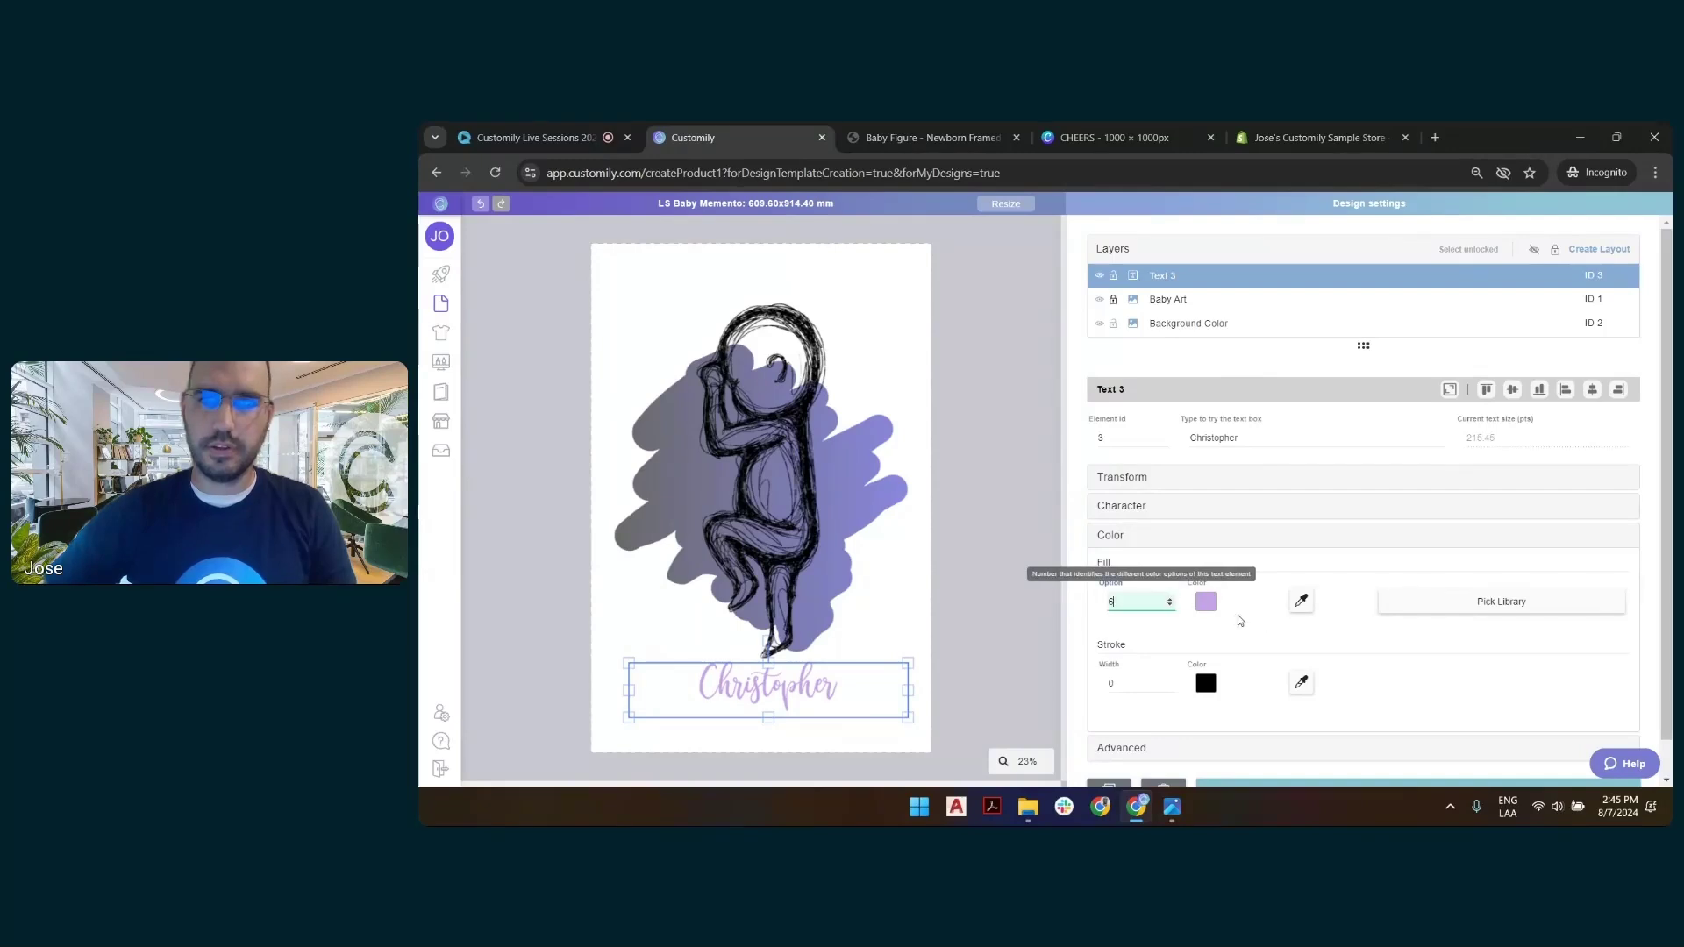
{"action": "left_click", "coordinate": [1301, 601]}
{"action": "left_click", "coordinate": [666, 438]}
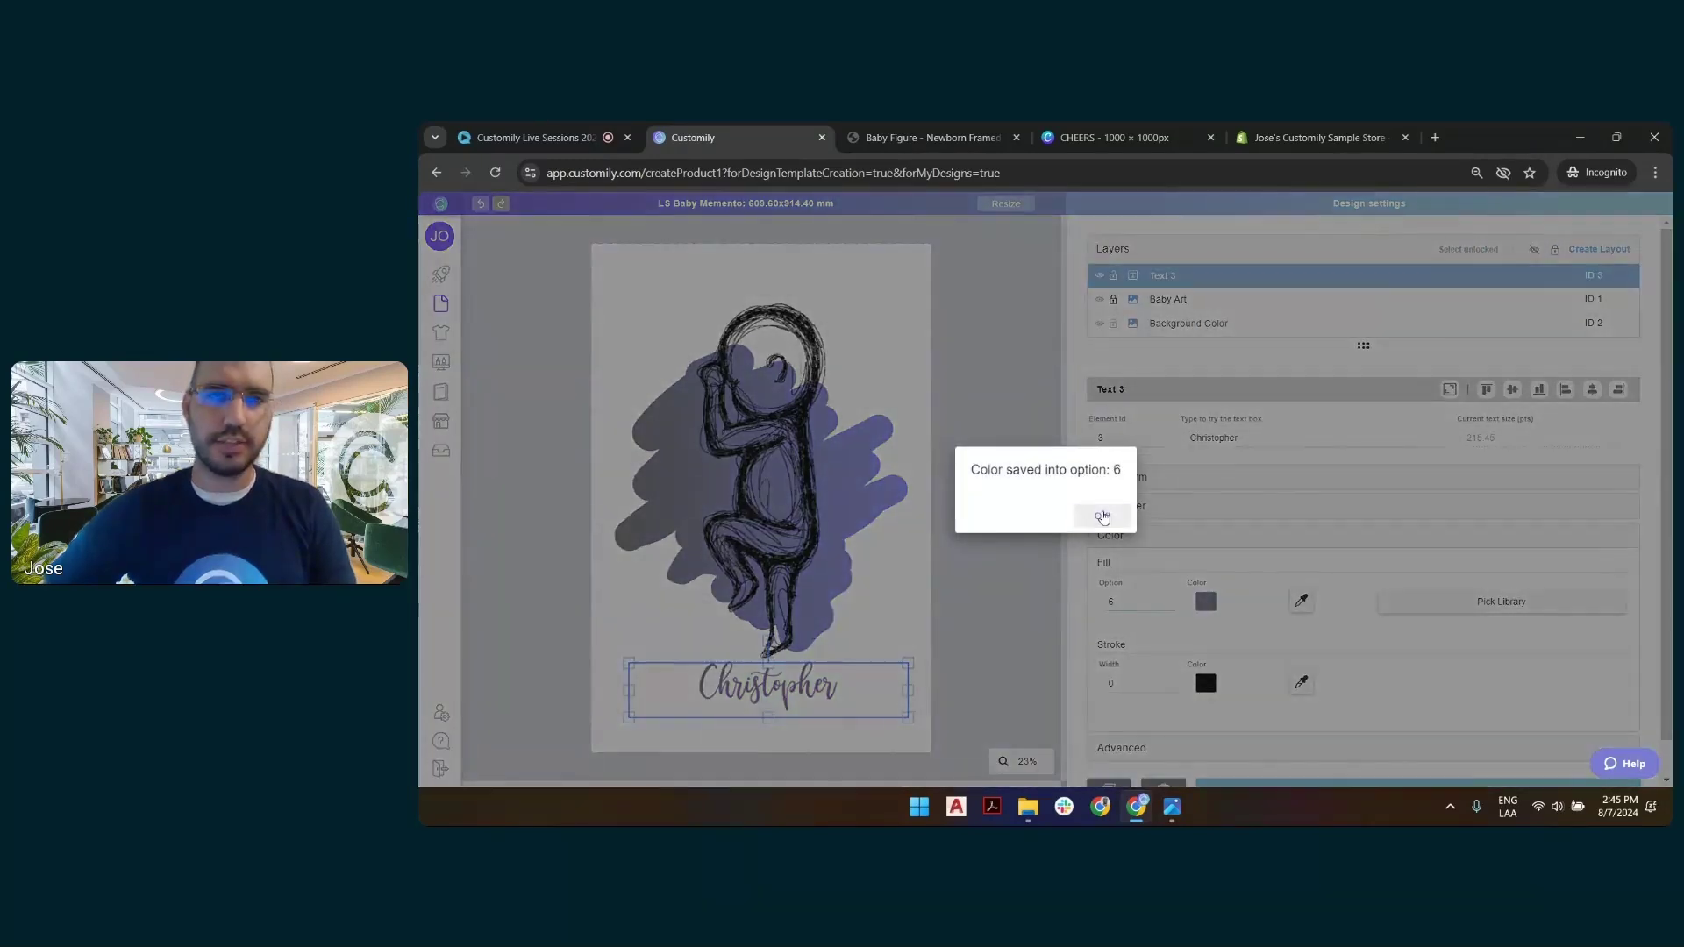
{"action": "left_click", "coordinate": [1092, 511]}
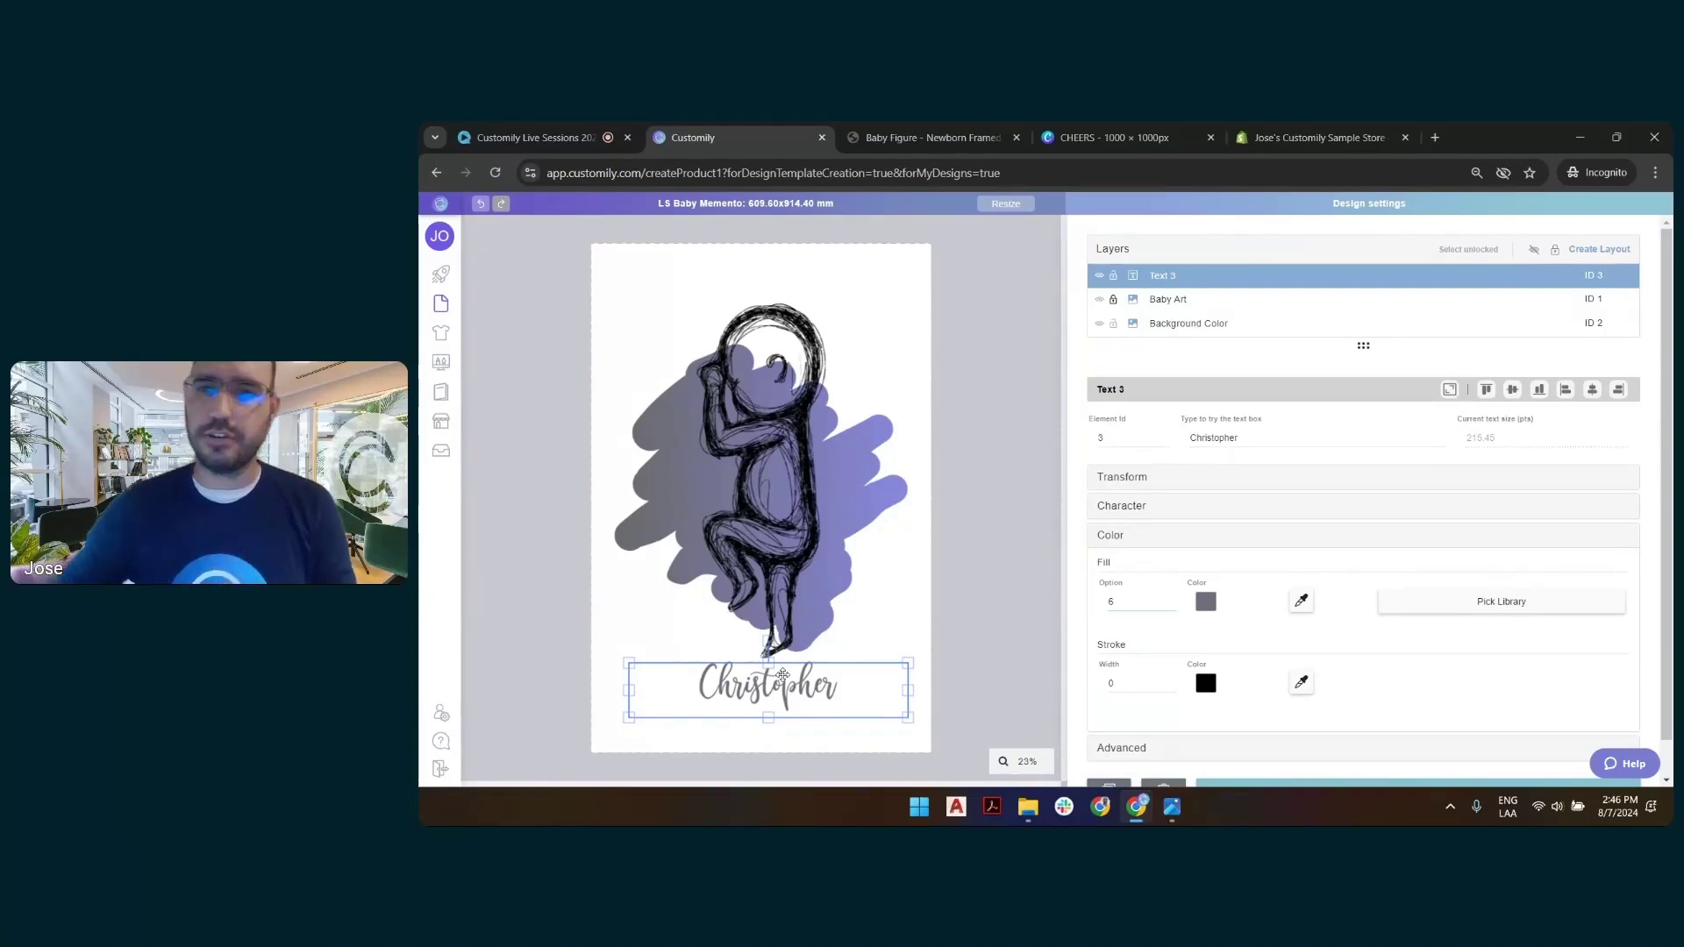
{"action": "left_click", "coordinate": [992, 585]}
{"action": "left_click", "coordinate": [820, 685]}
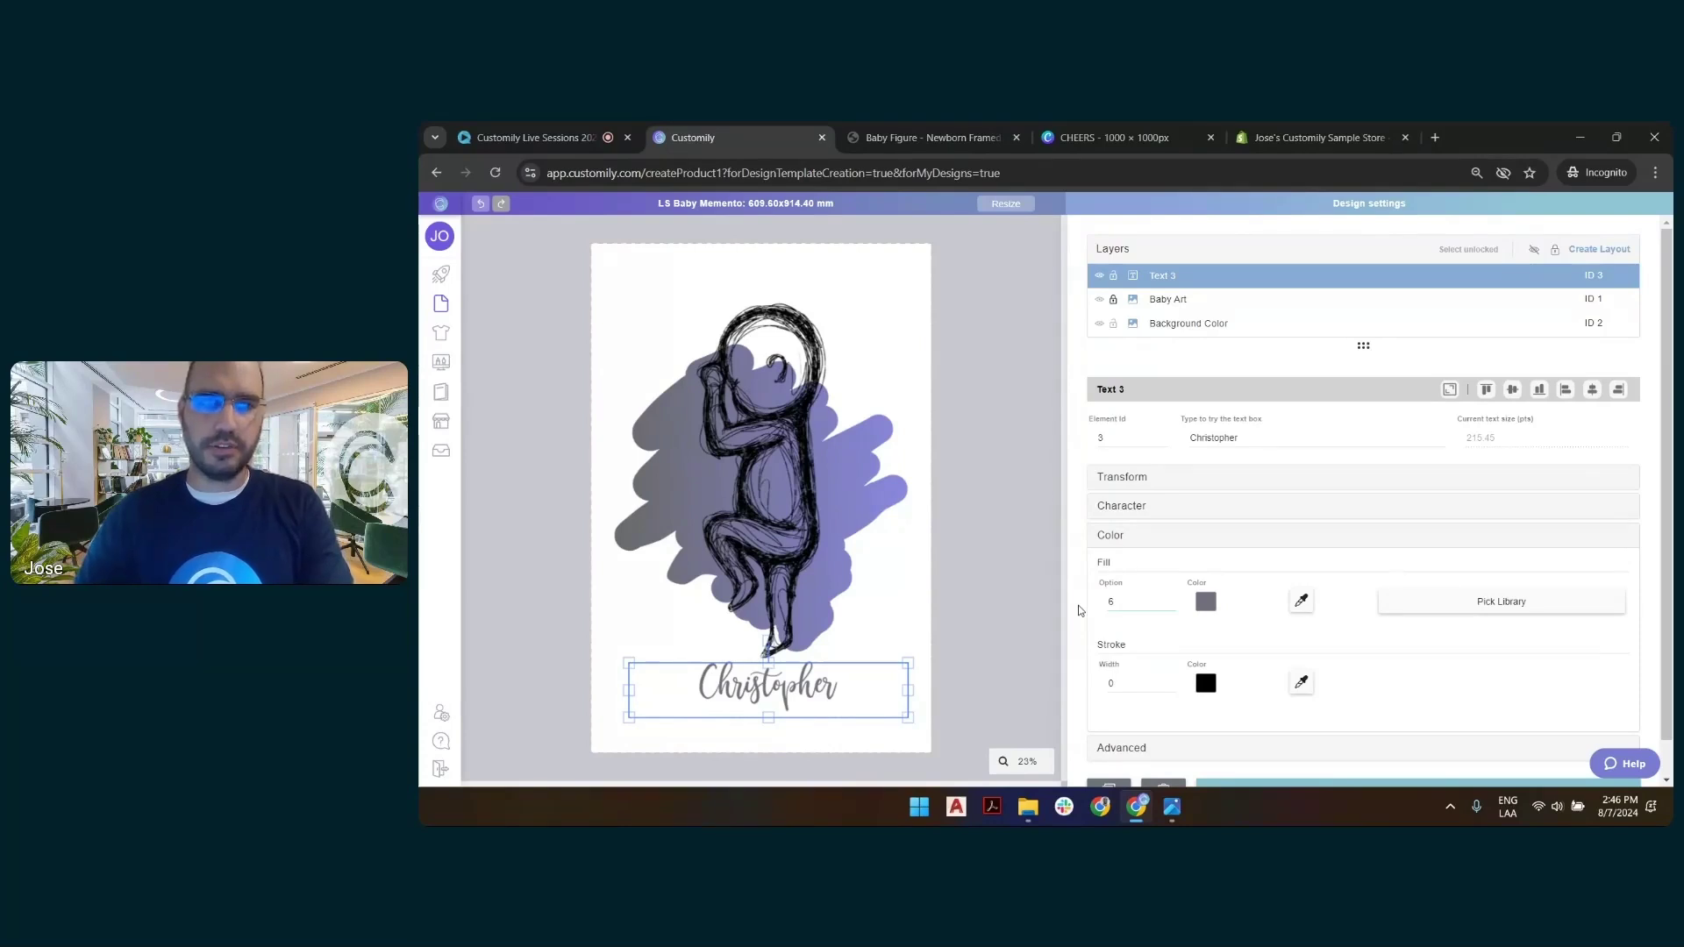
Clone the Christopher text with Ctrl+D and place the Text 4 copy just below the original.
{"action": "key", "text": "ctrl+d"}
{"action": "left_click_drag", "start_coordinate": [819, 702], "coordinate": [823, 733]}
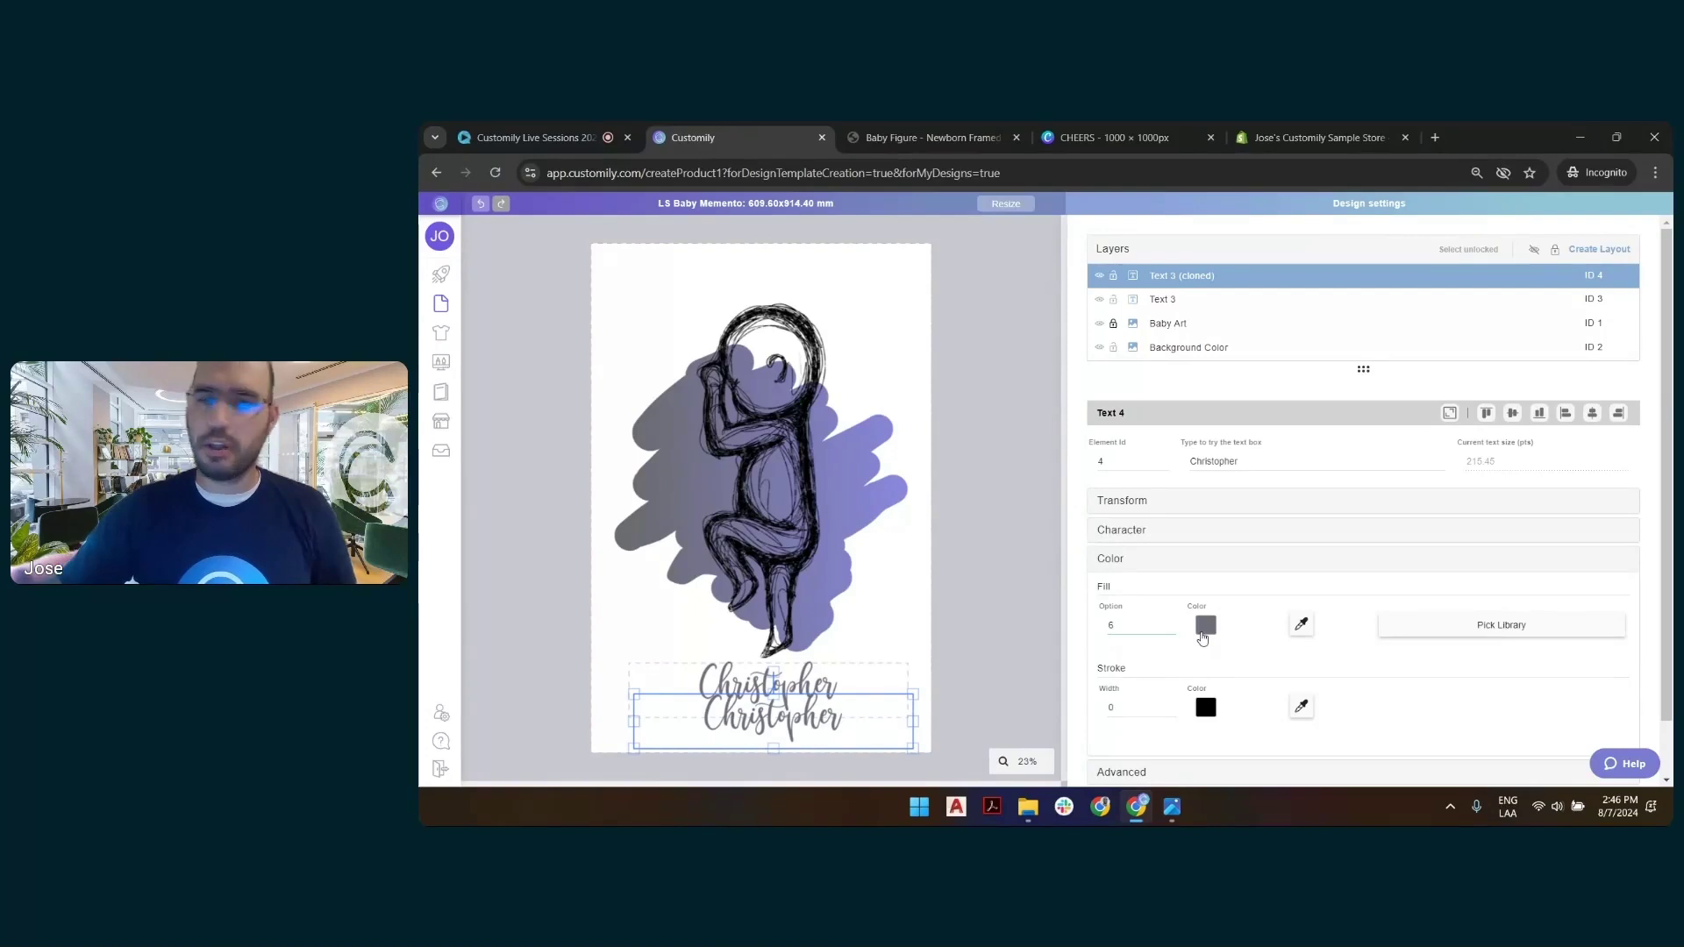
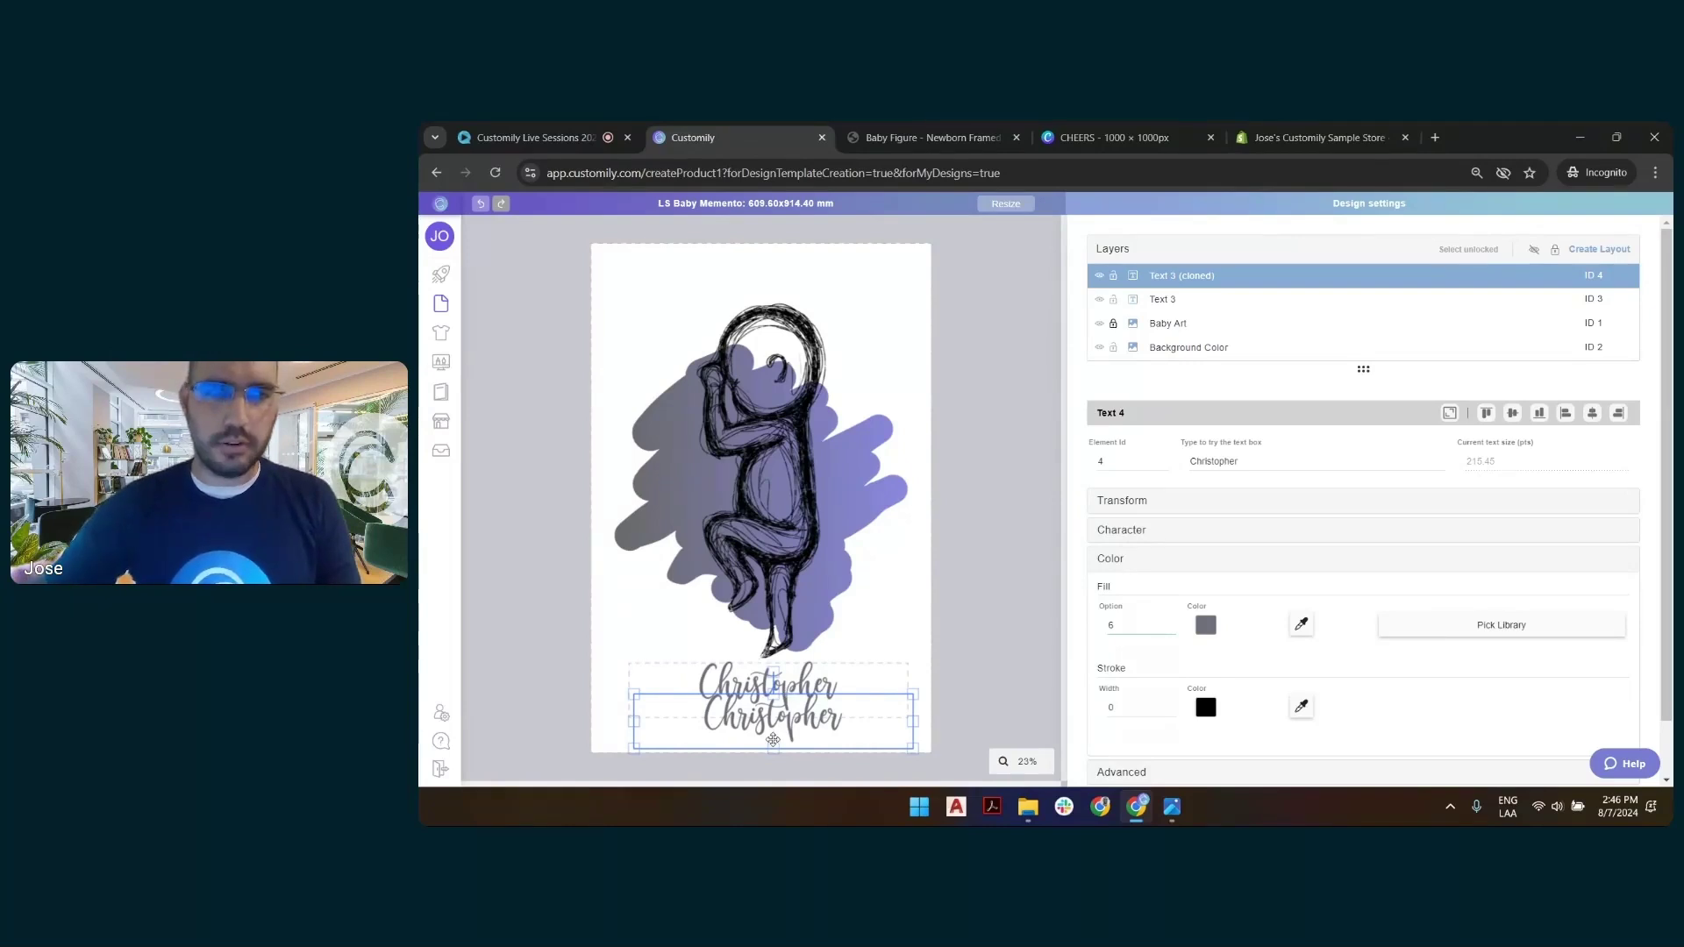
Shorten the cloned name box and test other sample text, then restore 'Christopher'.
{"action": "left_click_drag", "start_coordinate": [773, 693], "coordinate": [769, 720]}
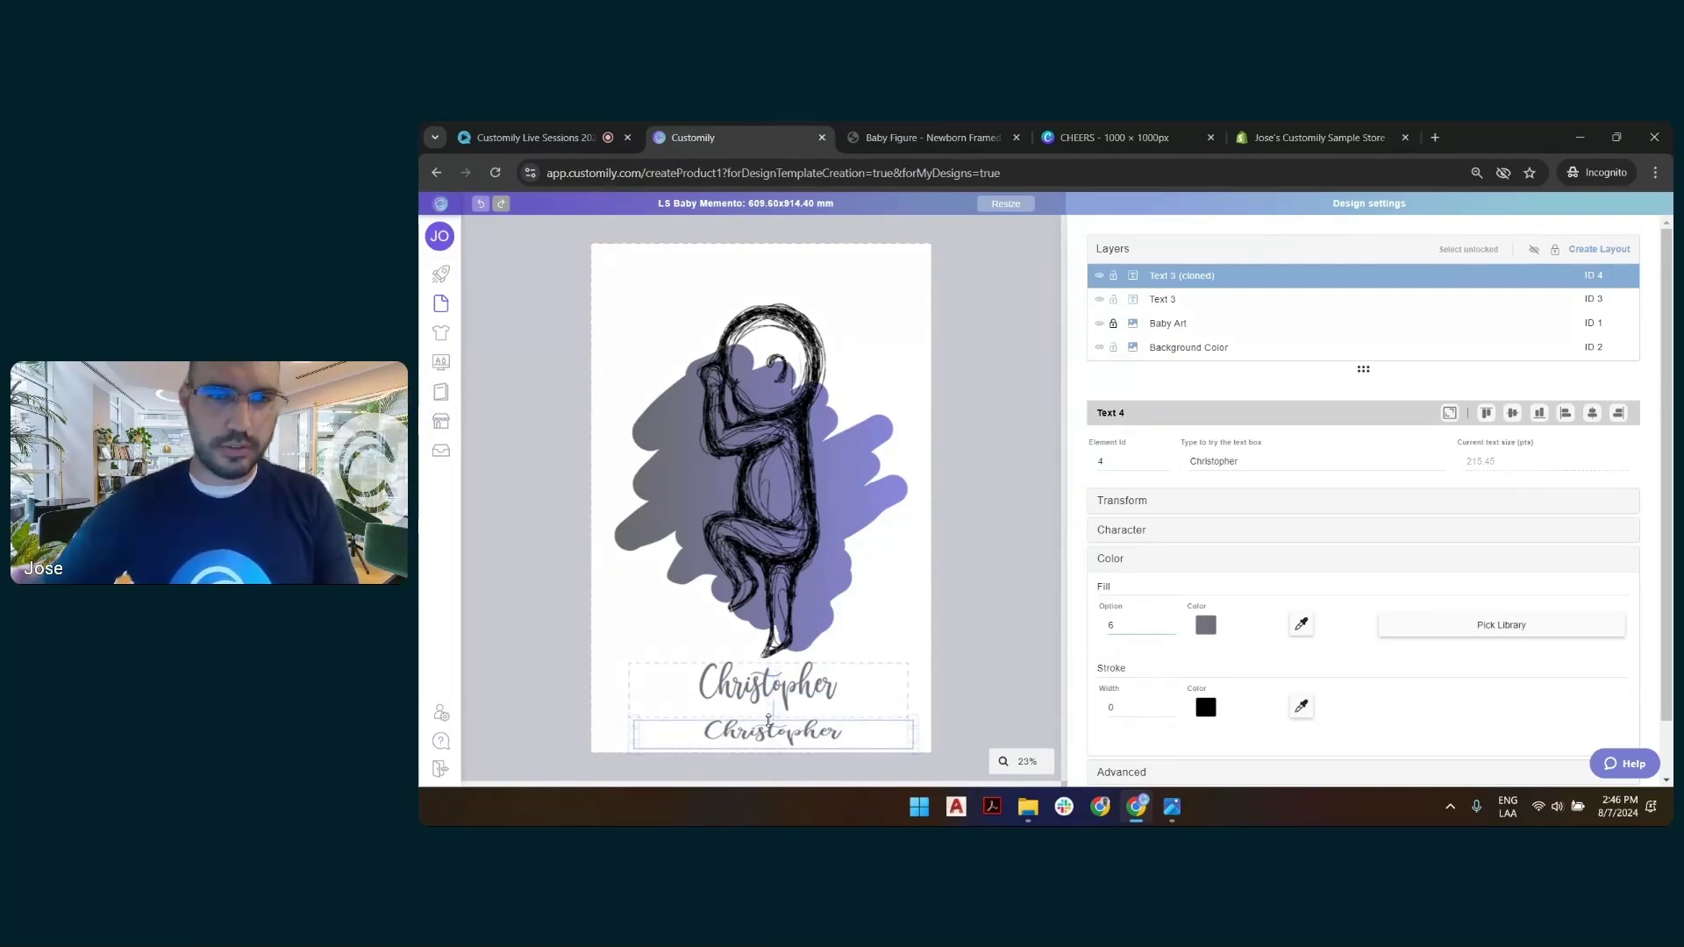
{"action": "double_click", "coordinate": [1262, 457]}
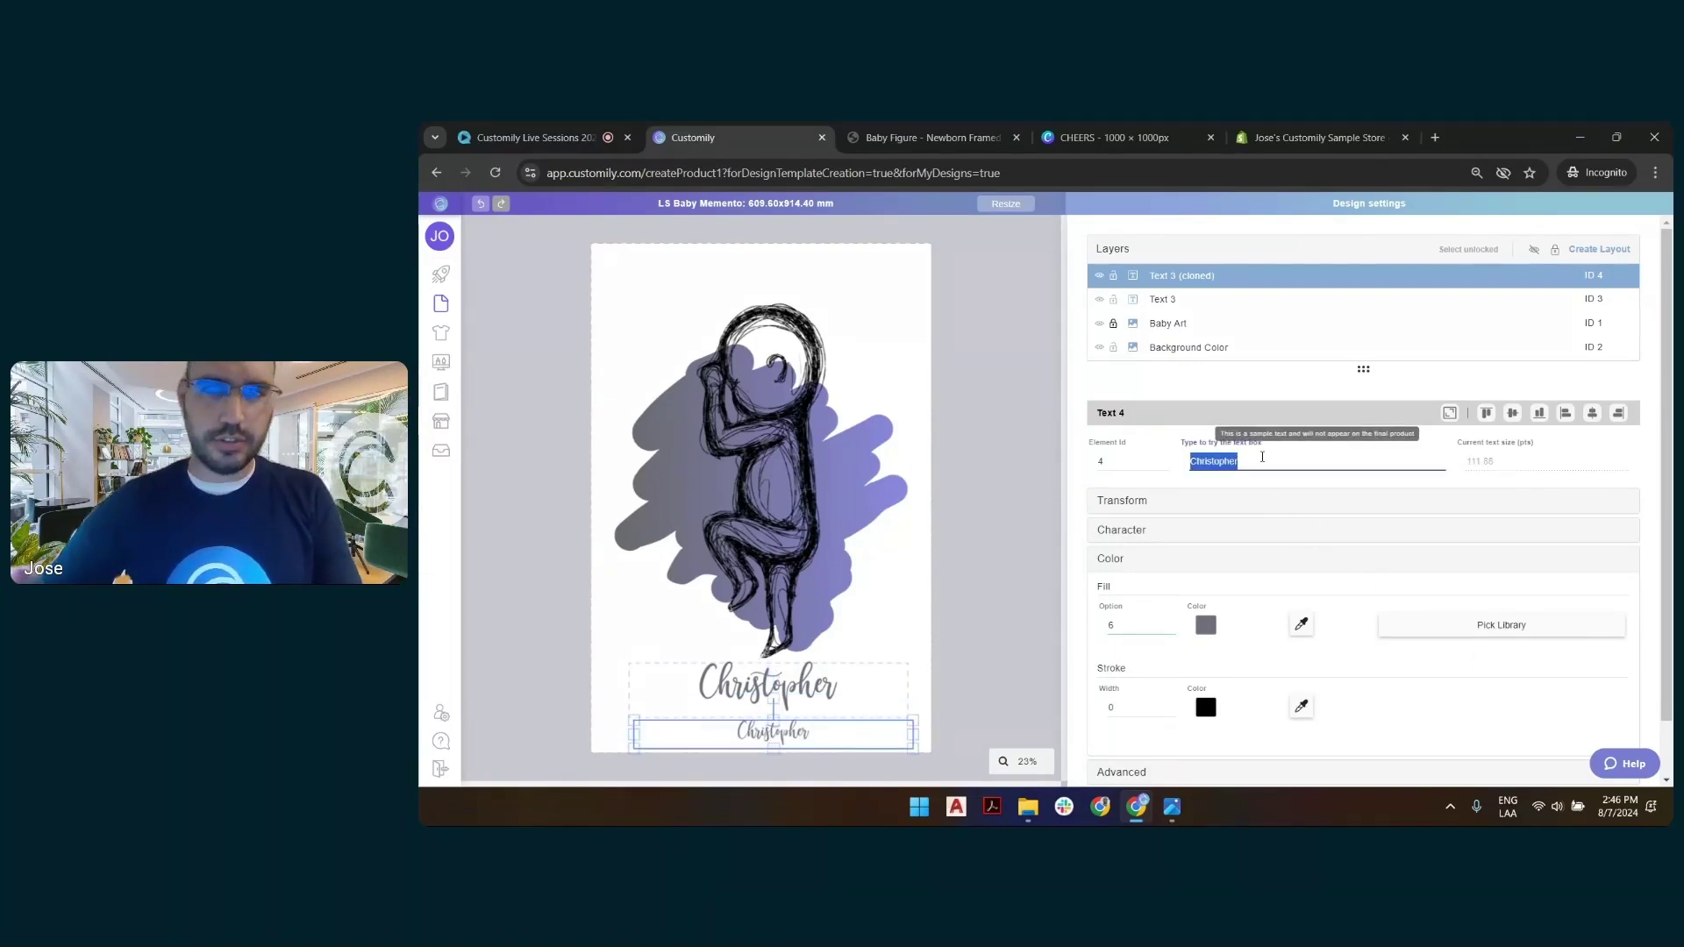
{"action": "type", "text": "c"}
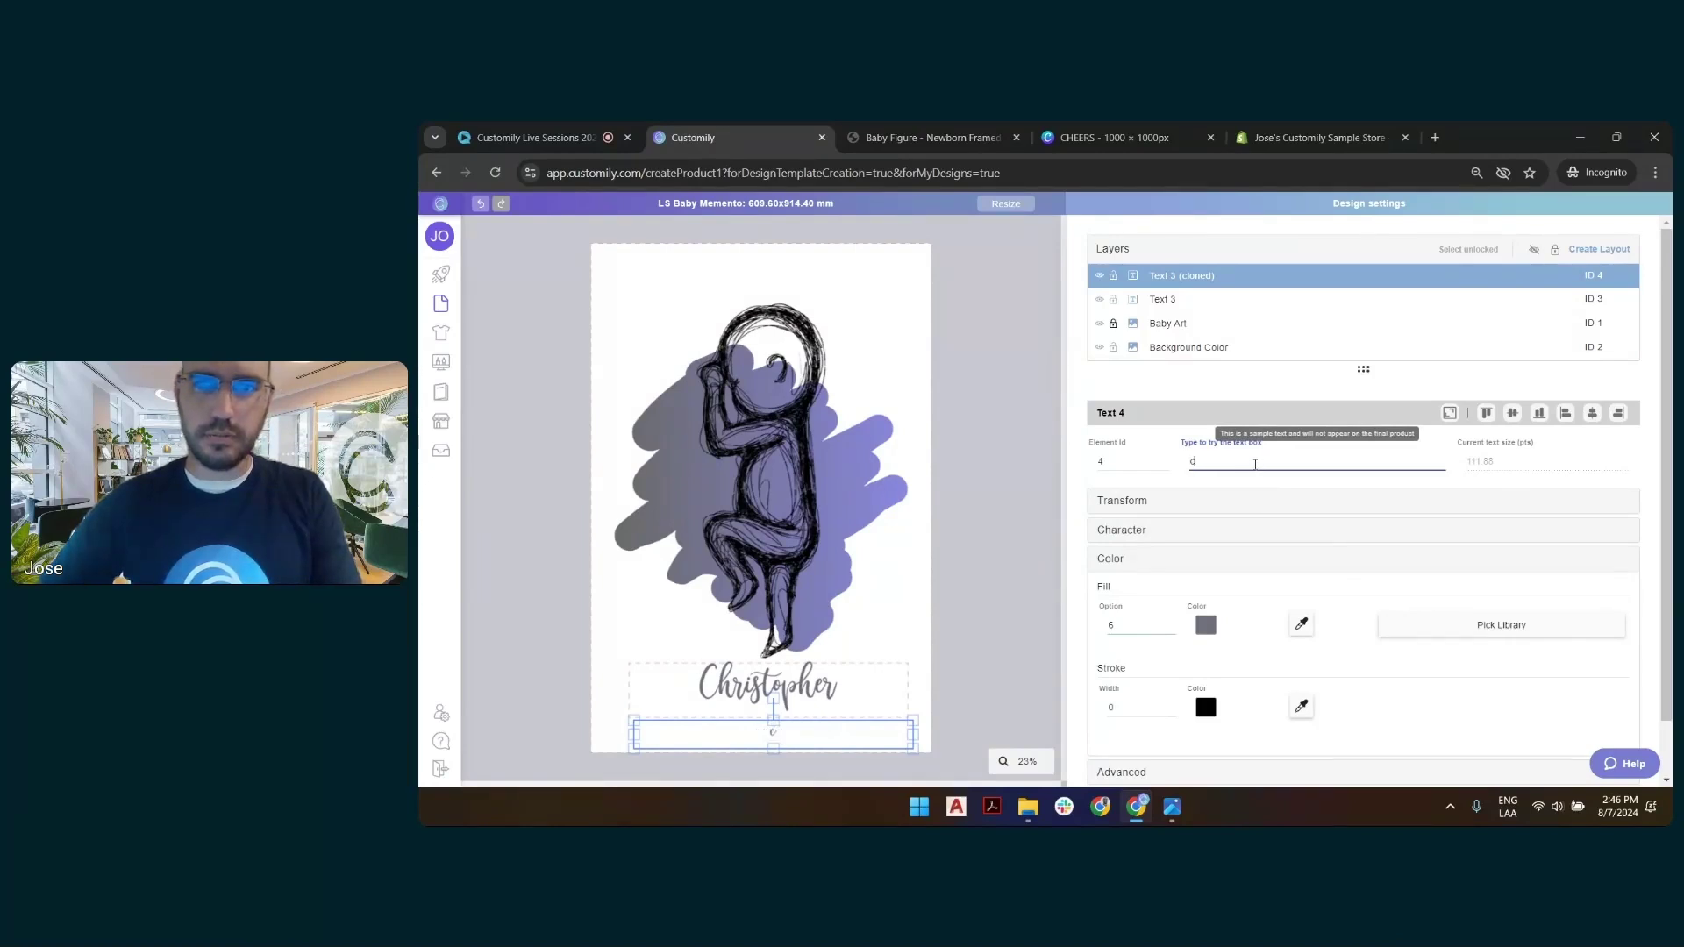
{"action": "key", "text": "ctrl+z"}
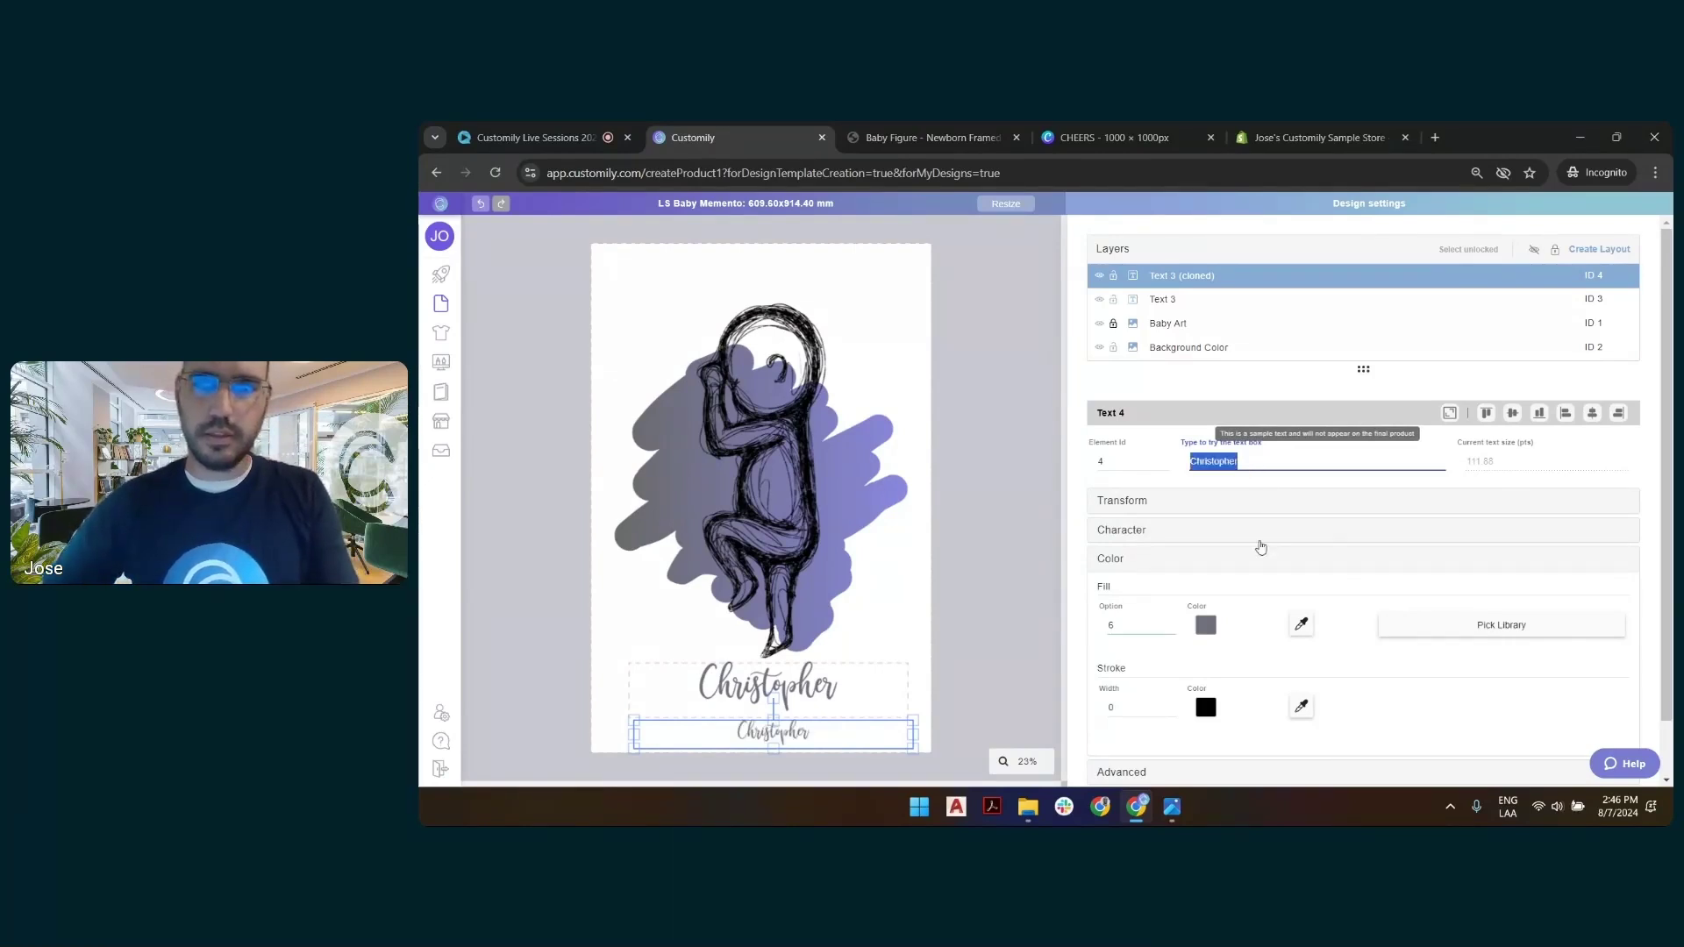
Set the lower name's font to Cinzel (Bold) and shrink its text box.
{"action": "left_click", "coordinate": [1131, 529]}
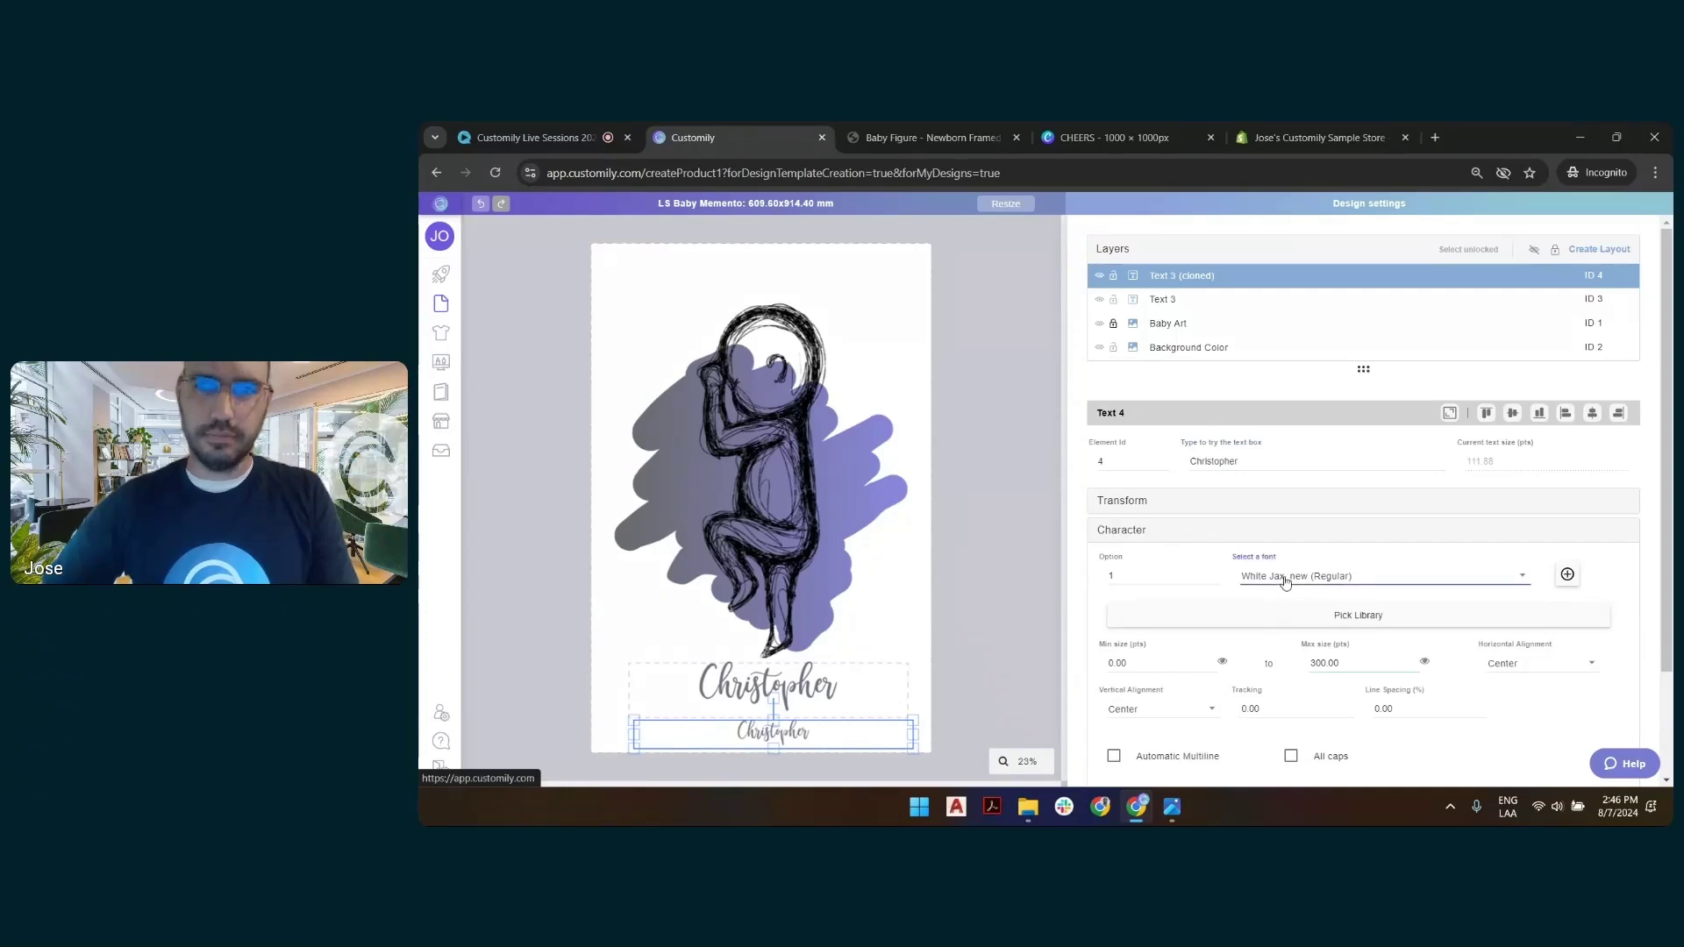
{"action": "left_click", "coordinate": [1284, 576]}
{"action": "scroll", "coordinate": [1298, 553], "scroll_direction": "up", "scroll_amount": 15}
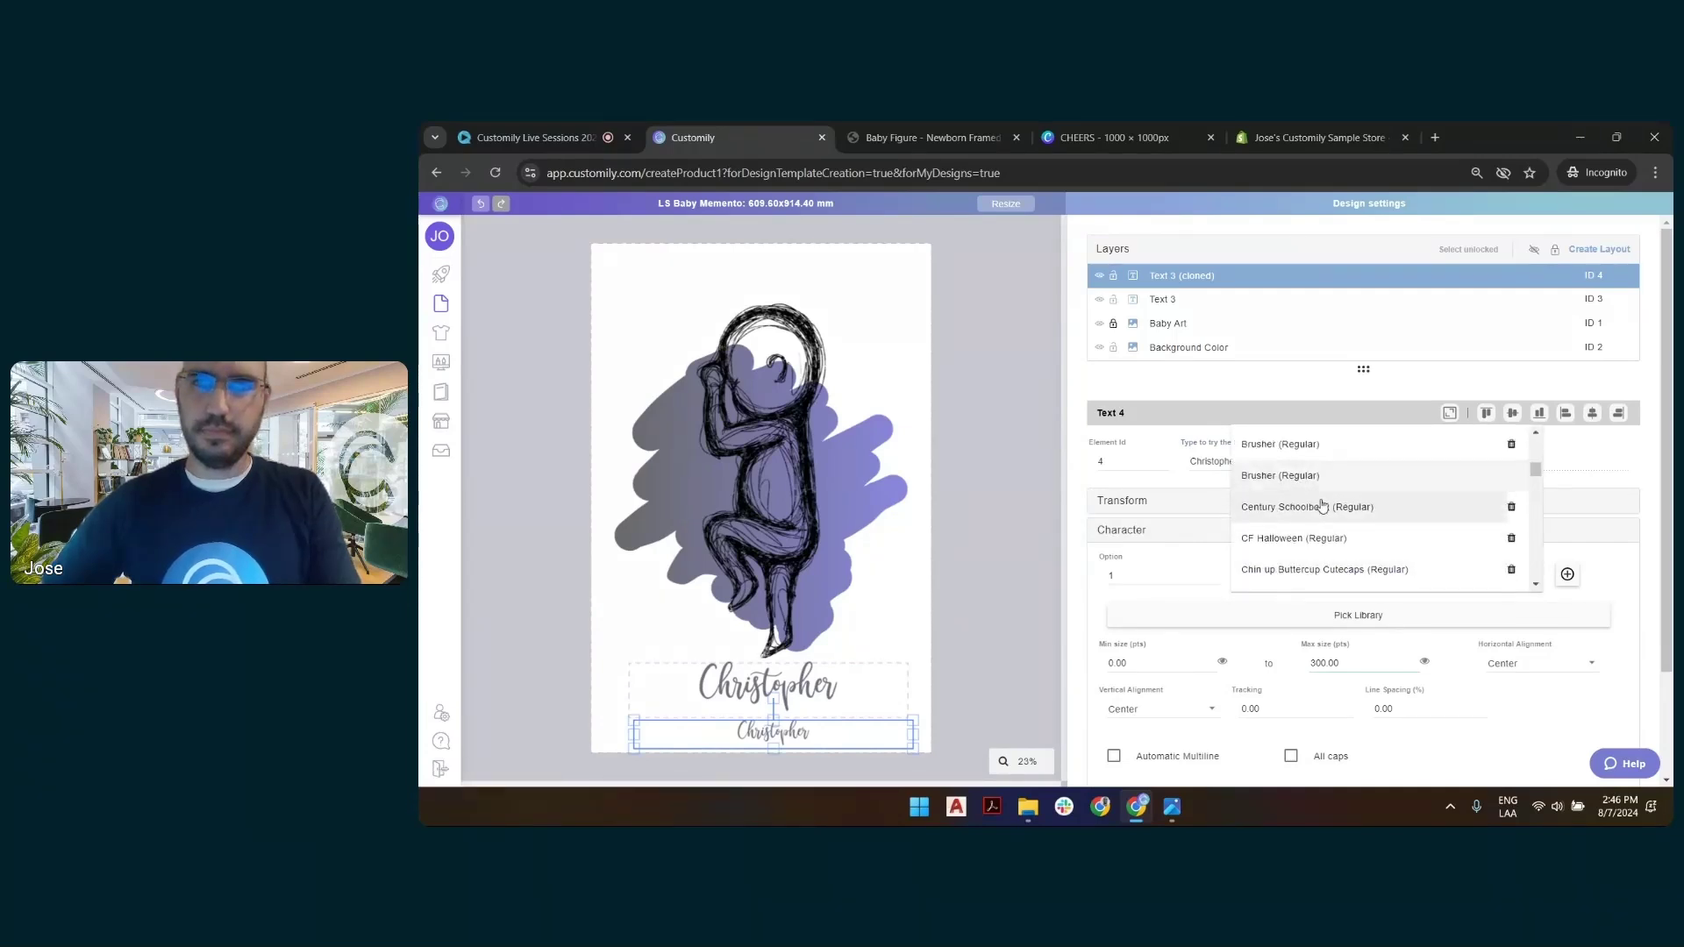
{"action": "left_click", "coordinate": [1269, 551]}
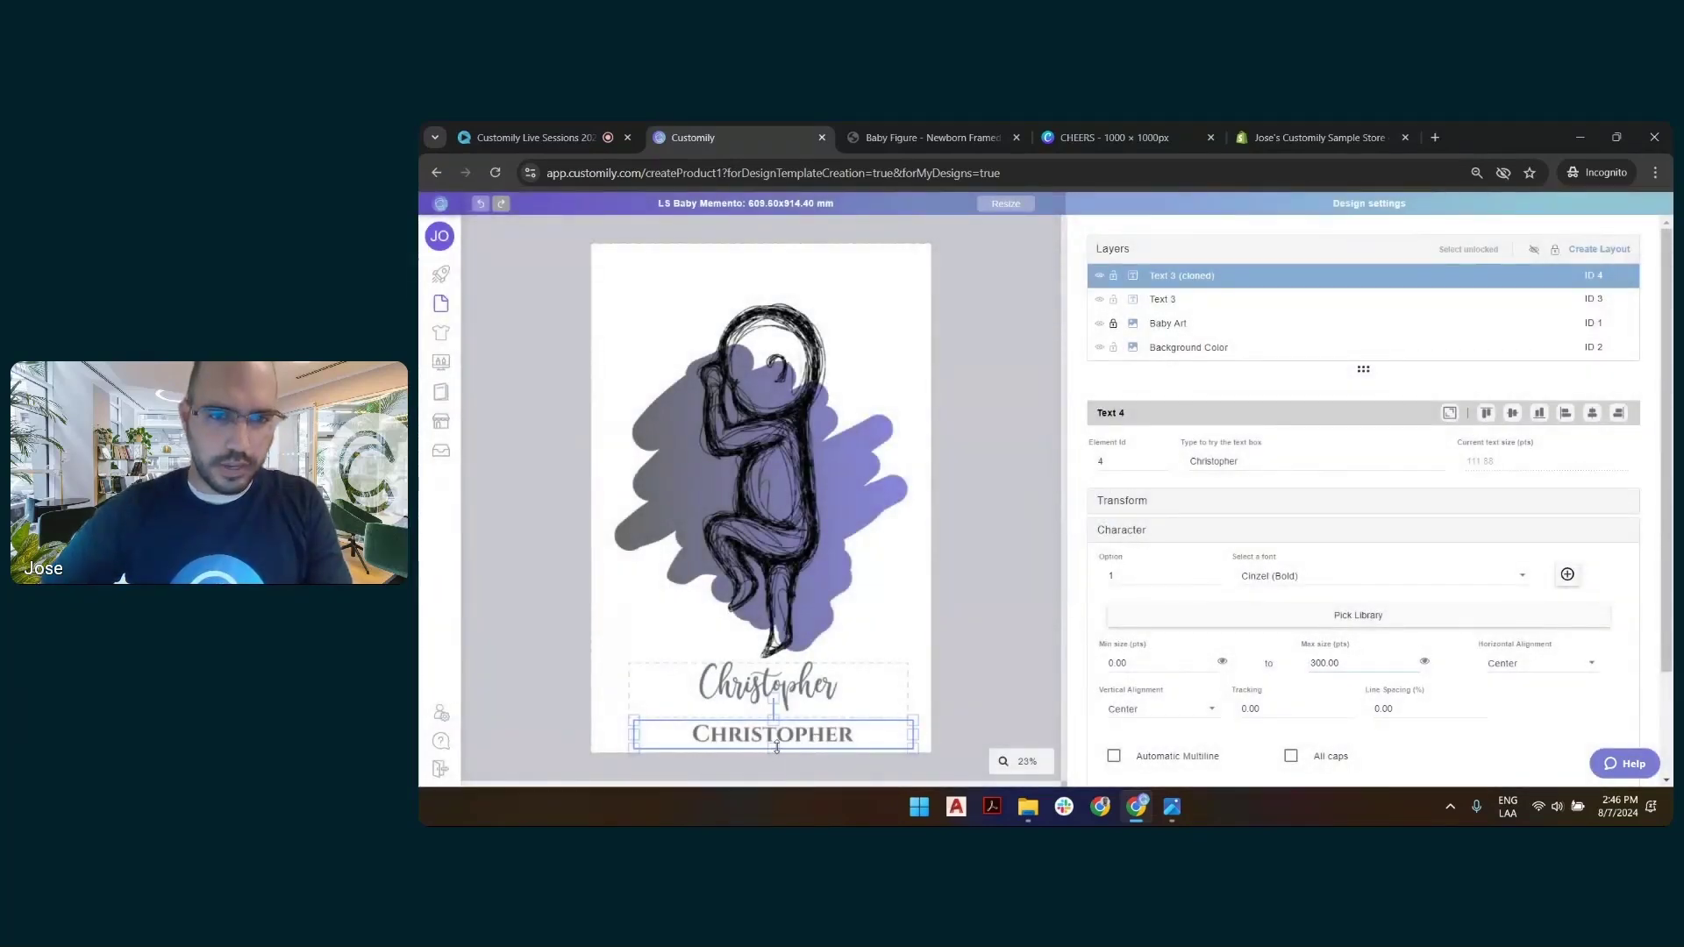
{"action": "left_click_drag", "start_coordinate": [776, 747], "coordinate": [753, 724]}
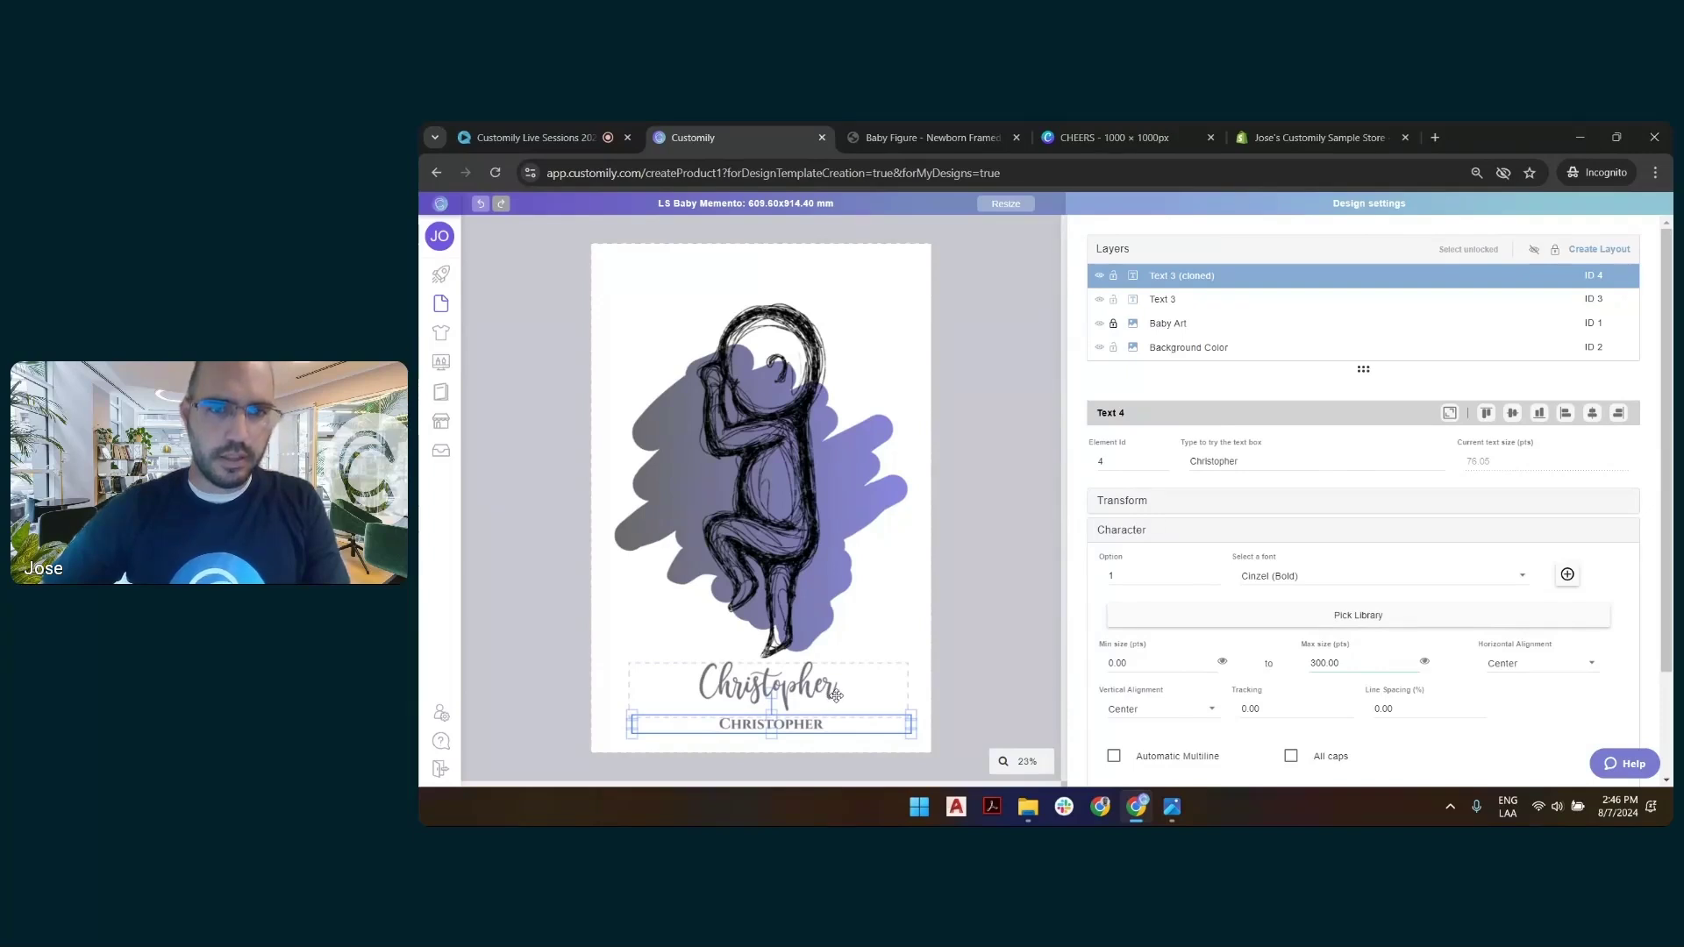
Centre the script Christopher and the CHRISTOPHER line horizontally on the poster.
{"action": "left_click", "coordinate": [884, 682]}
{"action": "left_click", "coordinate": [862, 683]}
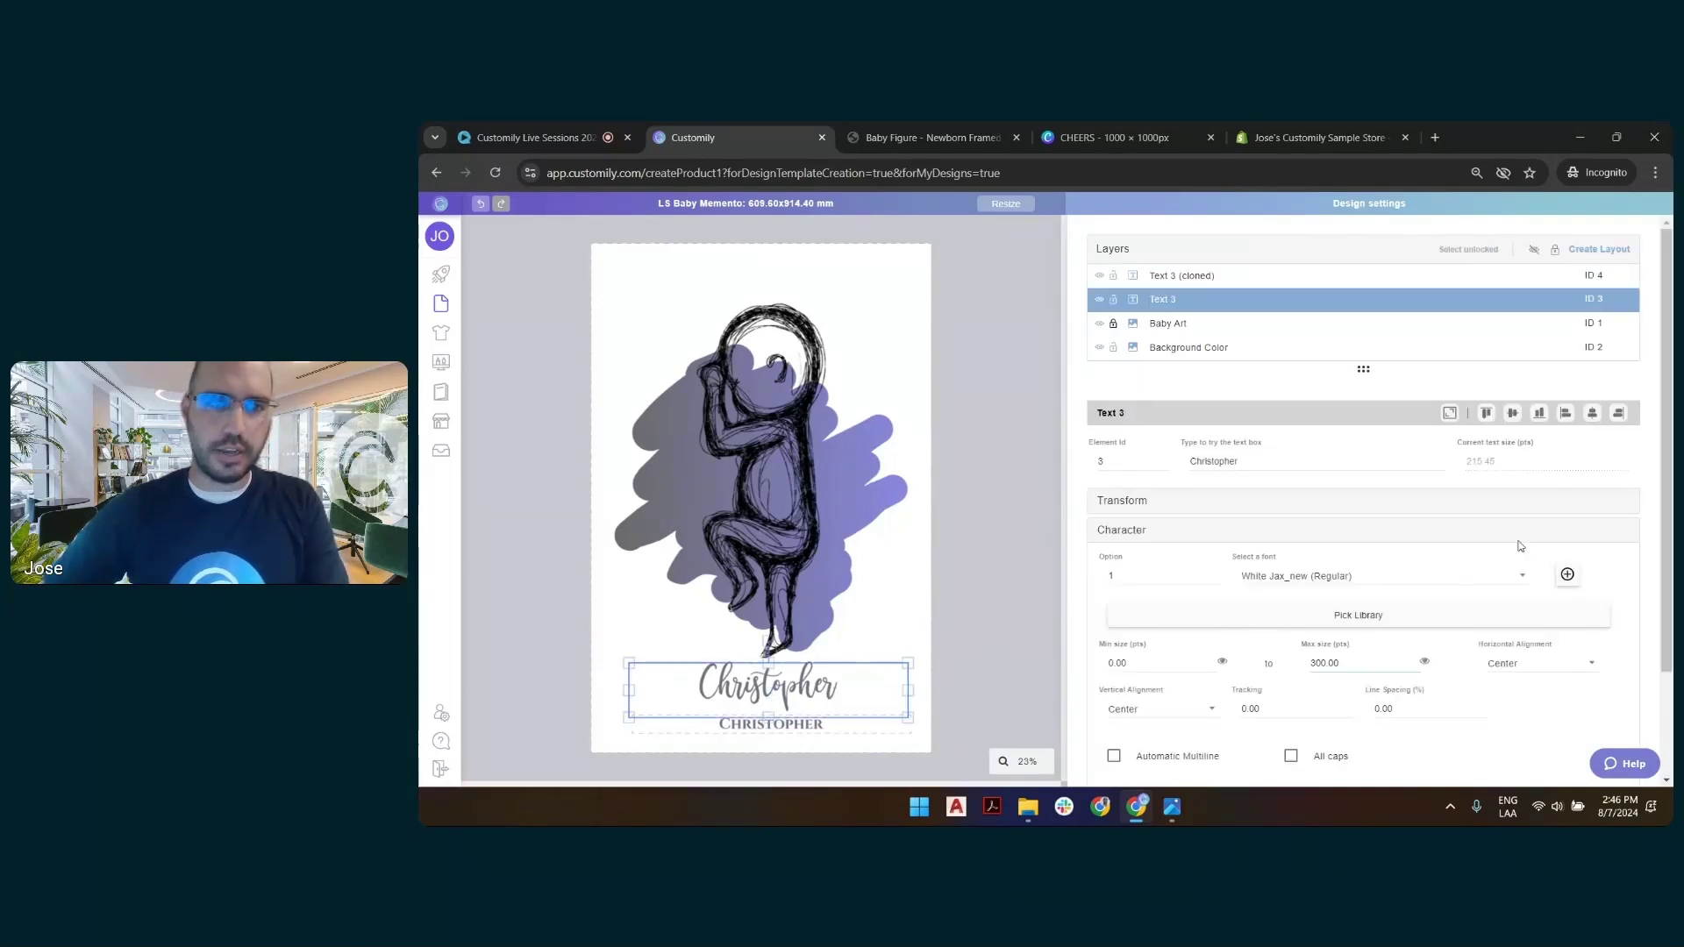
{"action": "left_click", "coordinate": [1591, 415]}
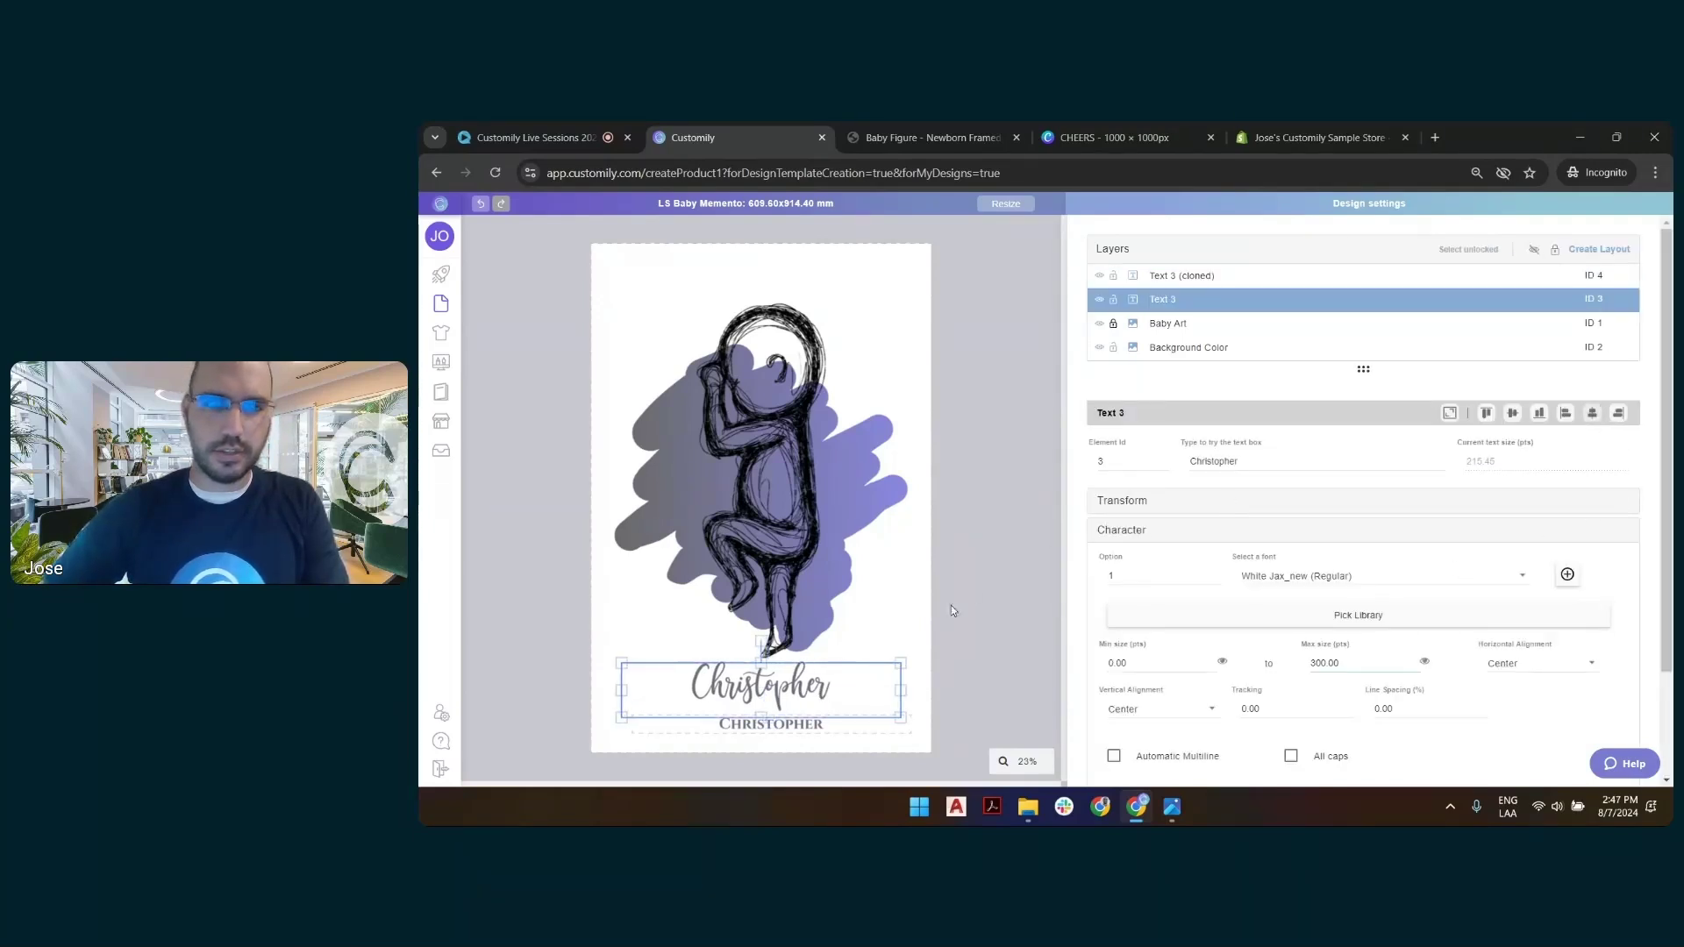
{"action": "left_click", "coordinate": [802, 728]}
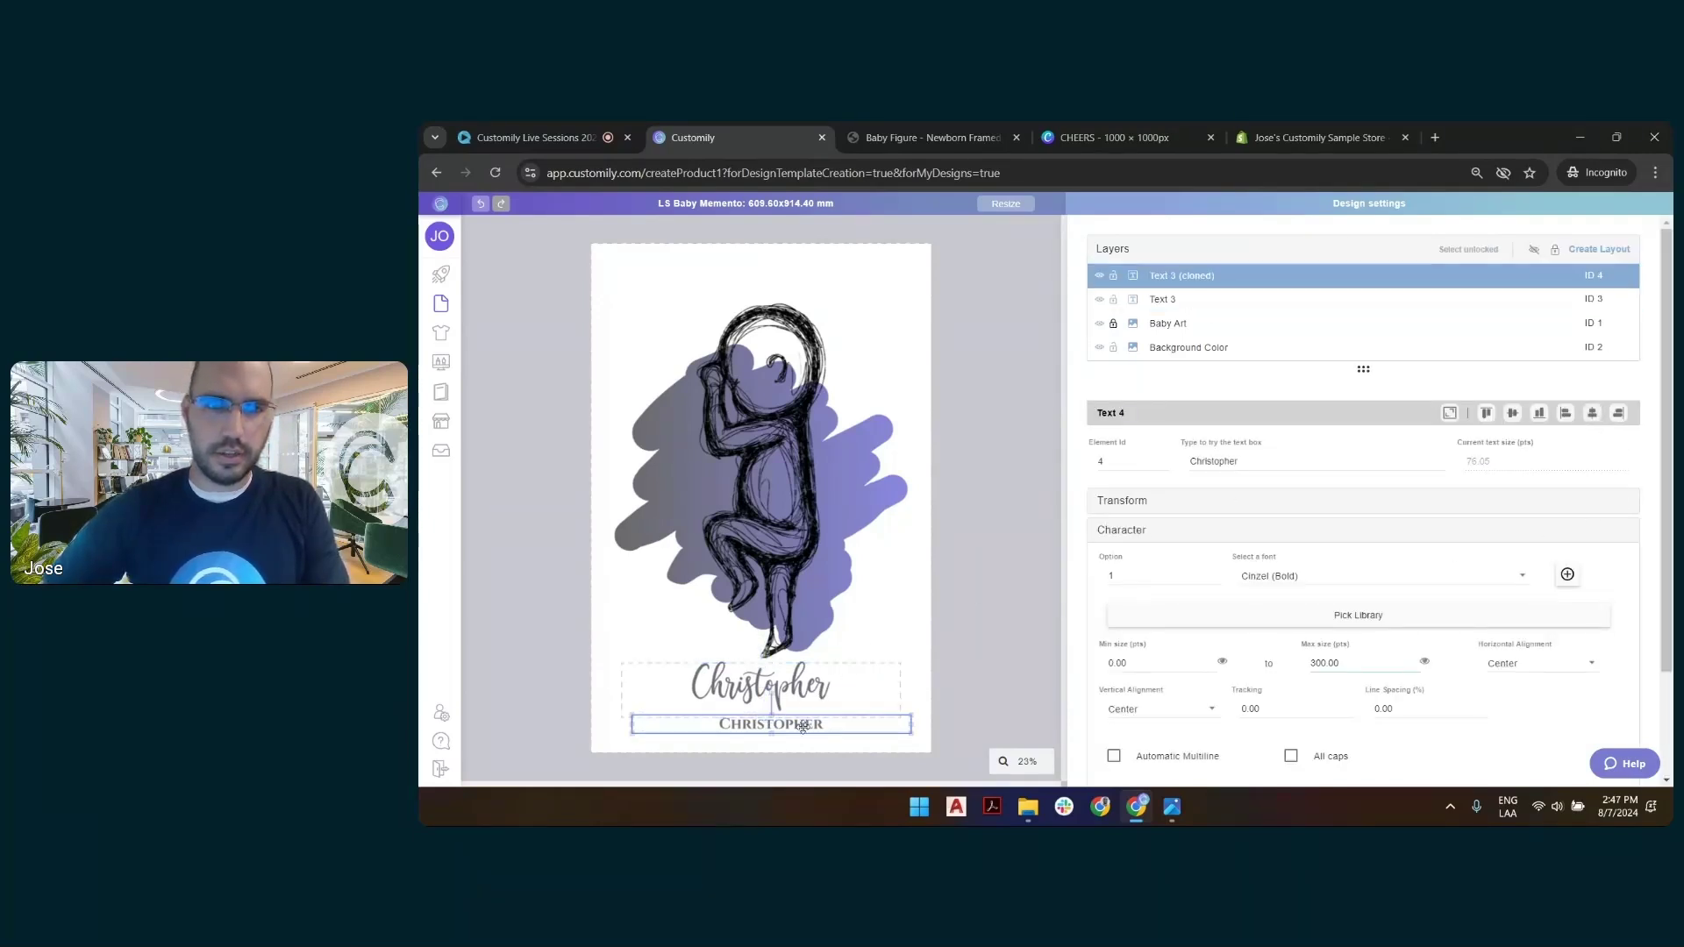
{"action": "left_click", "coordinate": [1592, 413]}
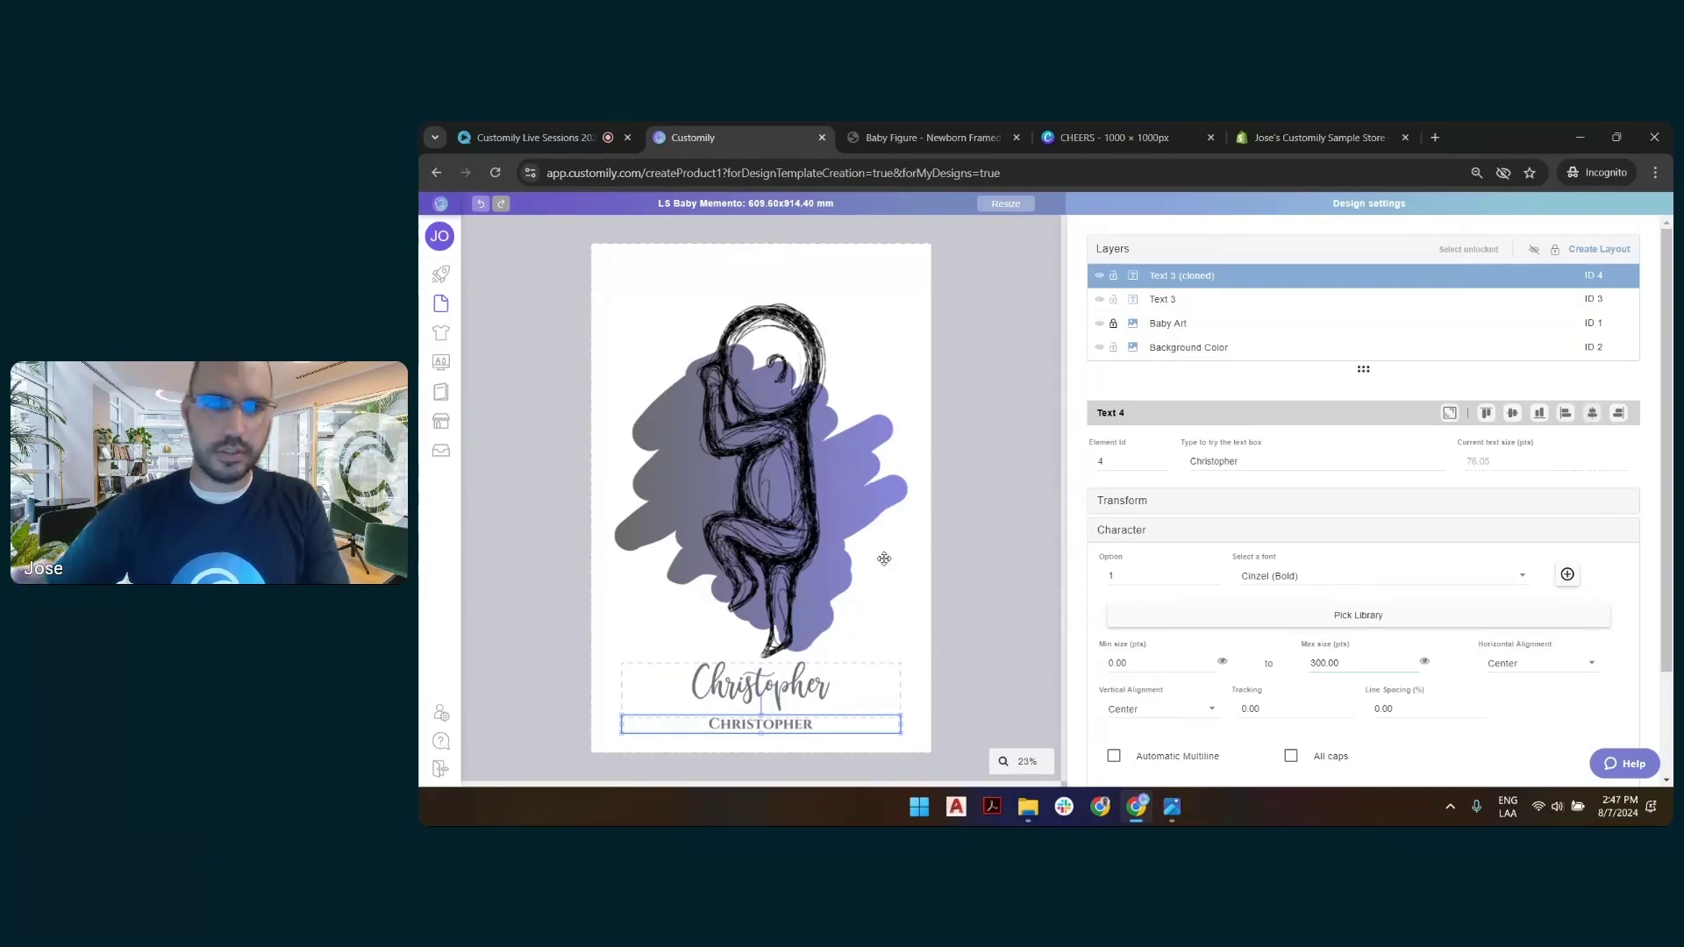
Enlarge the CHRISTOPHER box slightly so its text renders at about 84 pt.
{"action": "left_click", "coordinate": [763, 738]}
{"action": "left_click", "coordinate": [761, 730]}
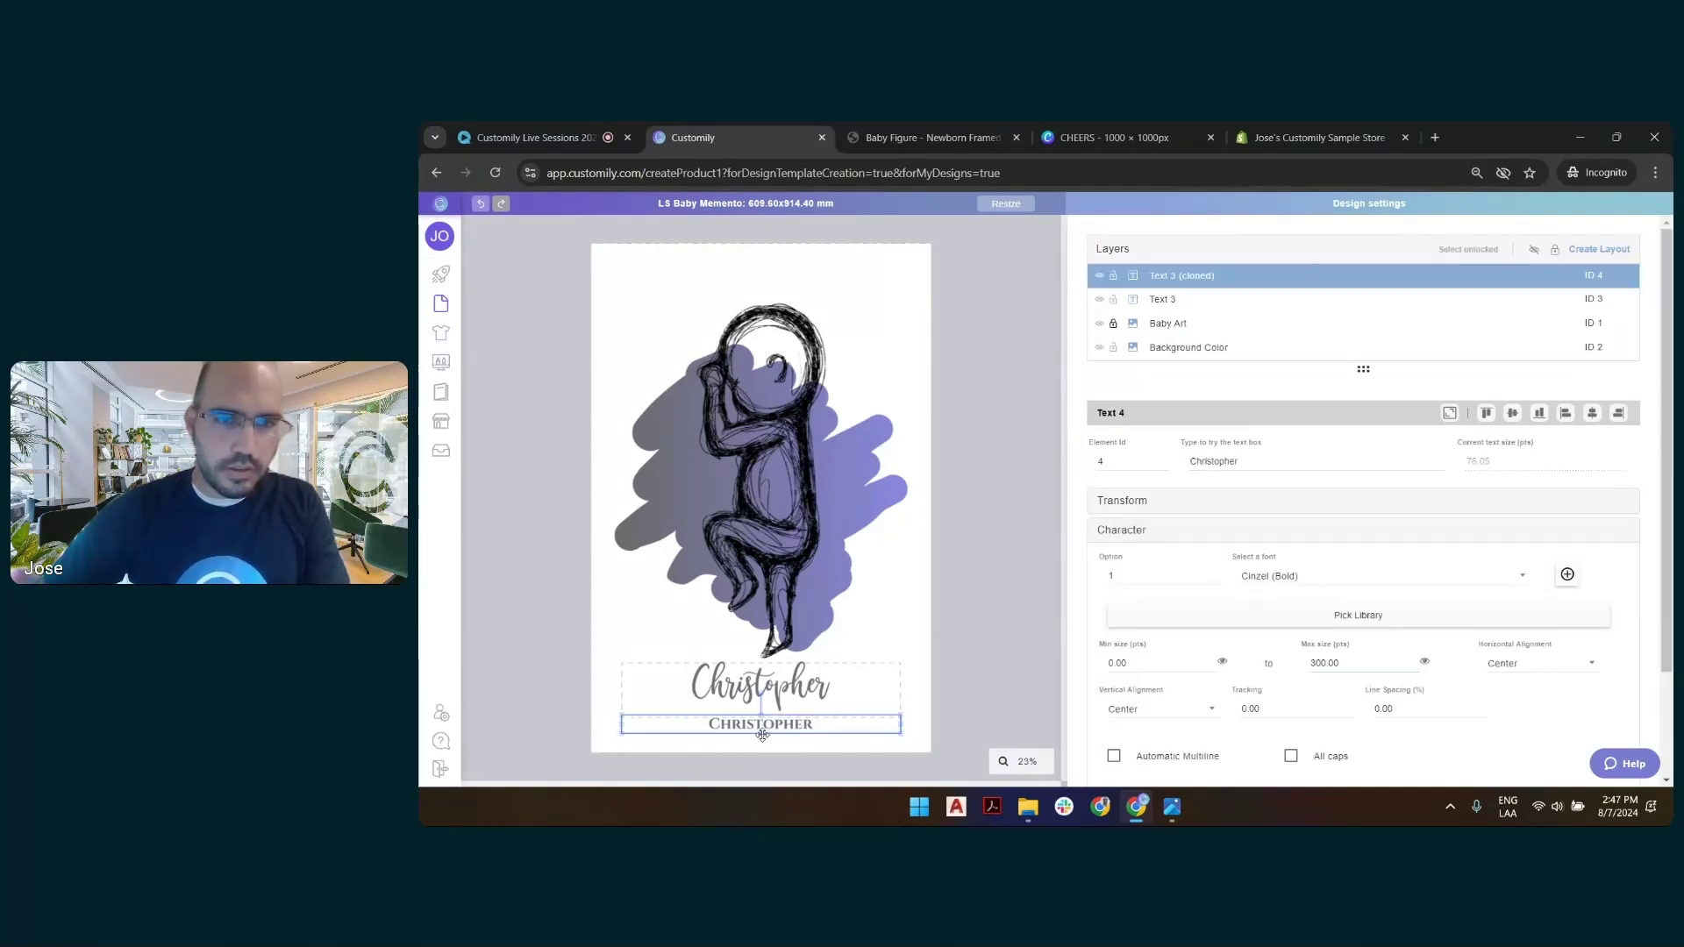
{"action": "left_click_drag", "start_coordinate": [760, 733], "coordinate": [761, 736]}
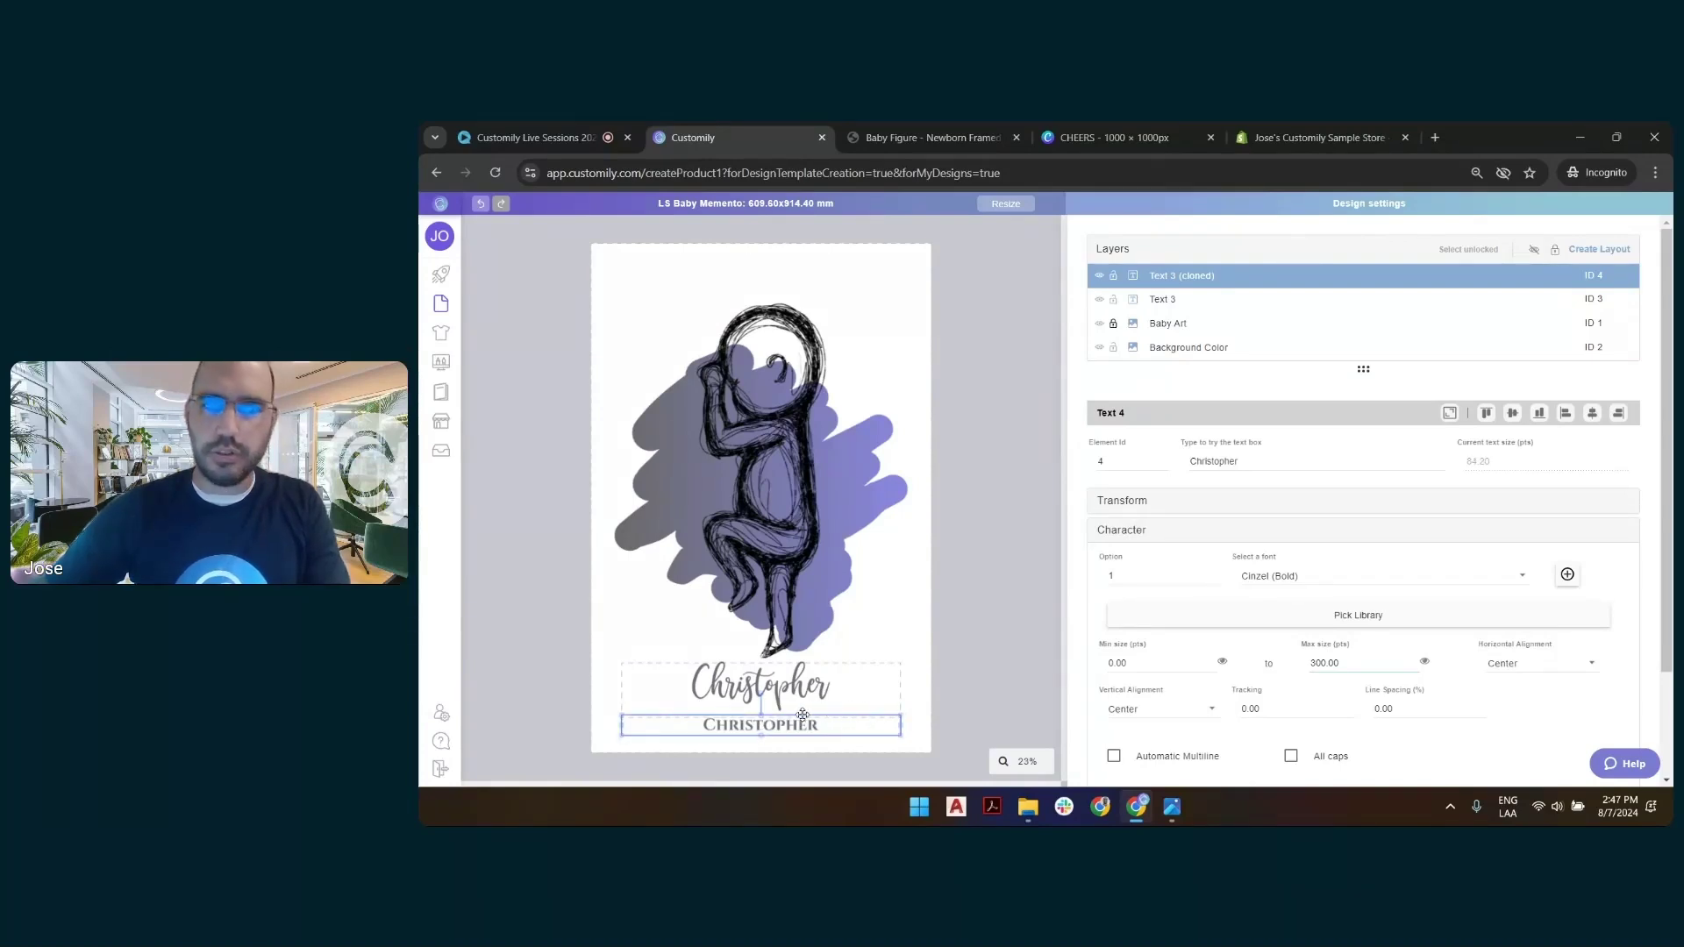
Rename the Text 3 layer to 'Baby Name'.
{"action": "double_click", "coordinate": [1179, 300]}
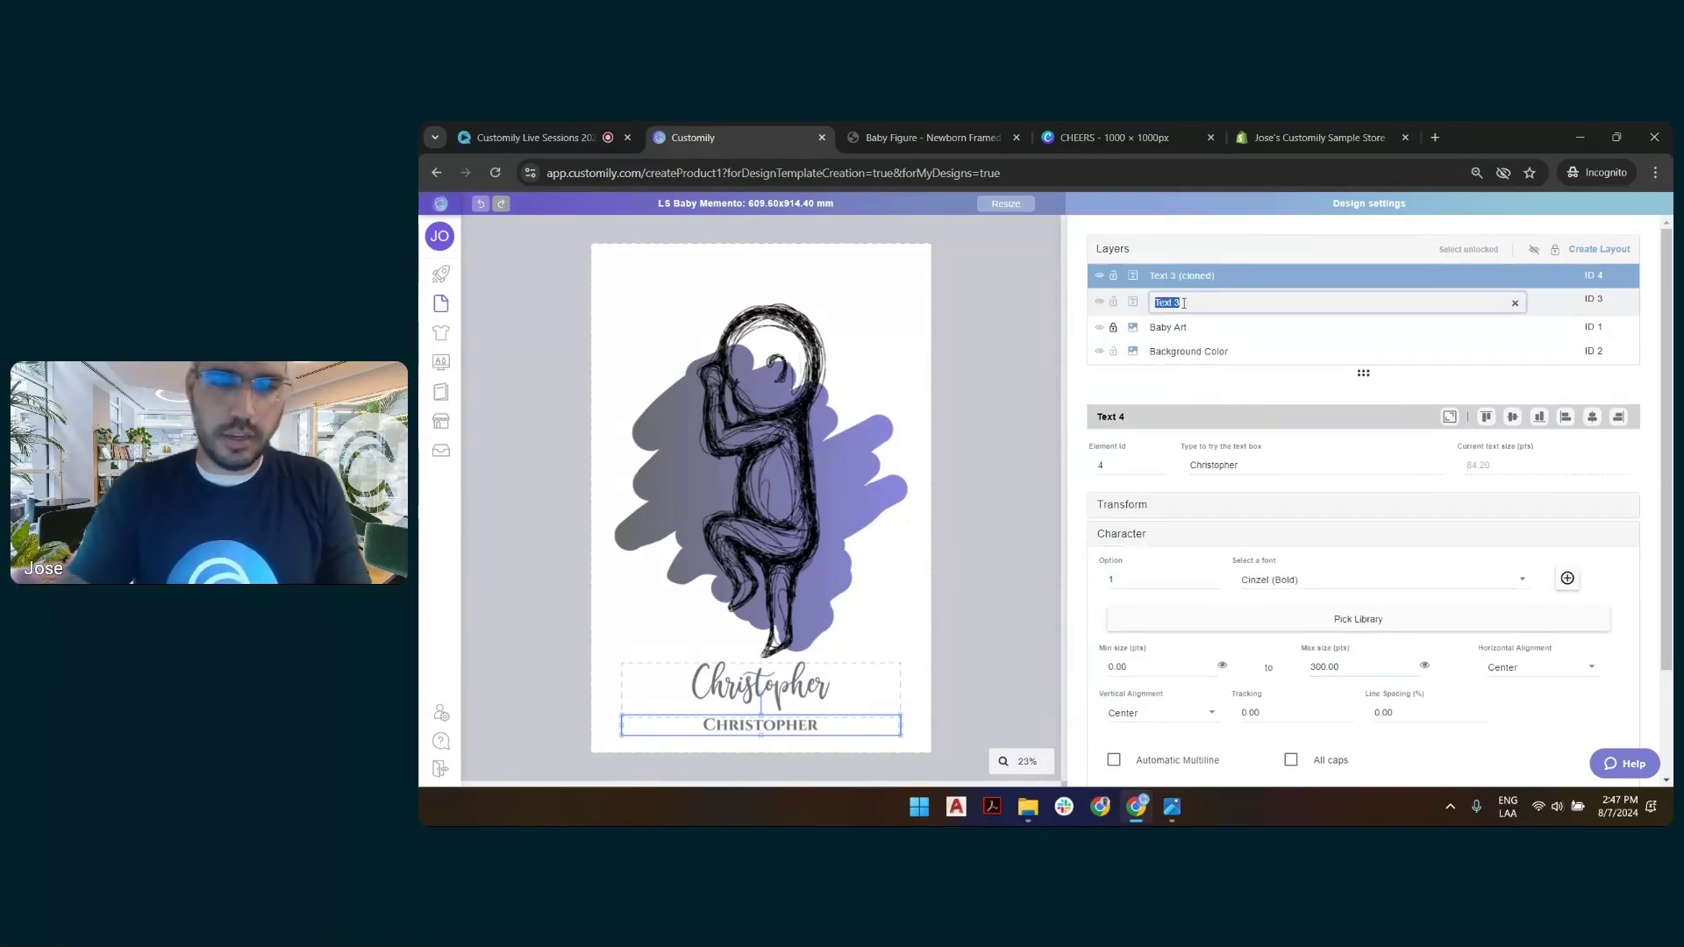
{"action": "type", "text": "Baby"}
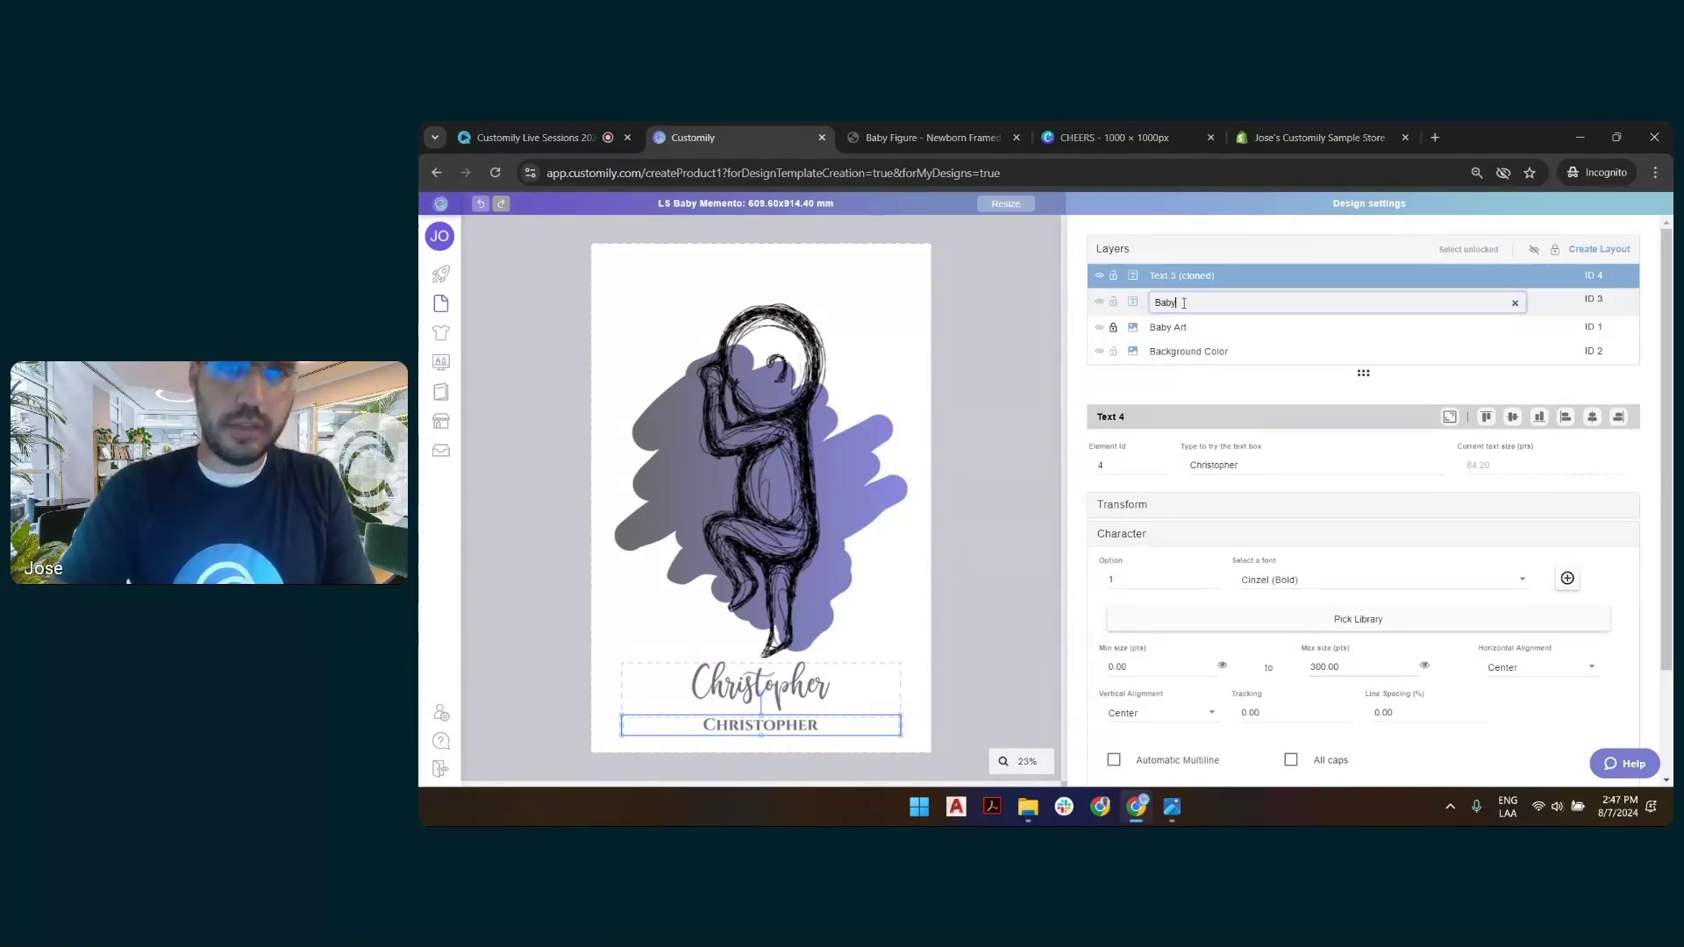
{"action": "type", "text": " name"}
{"action": "key", "text": "BackSpace"}
{"action": "key", "text": "BackSpace"}
{"action": "key", "text": "BackSpace"}
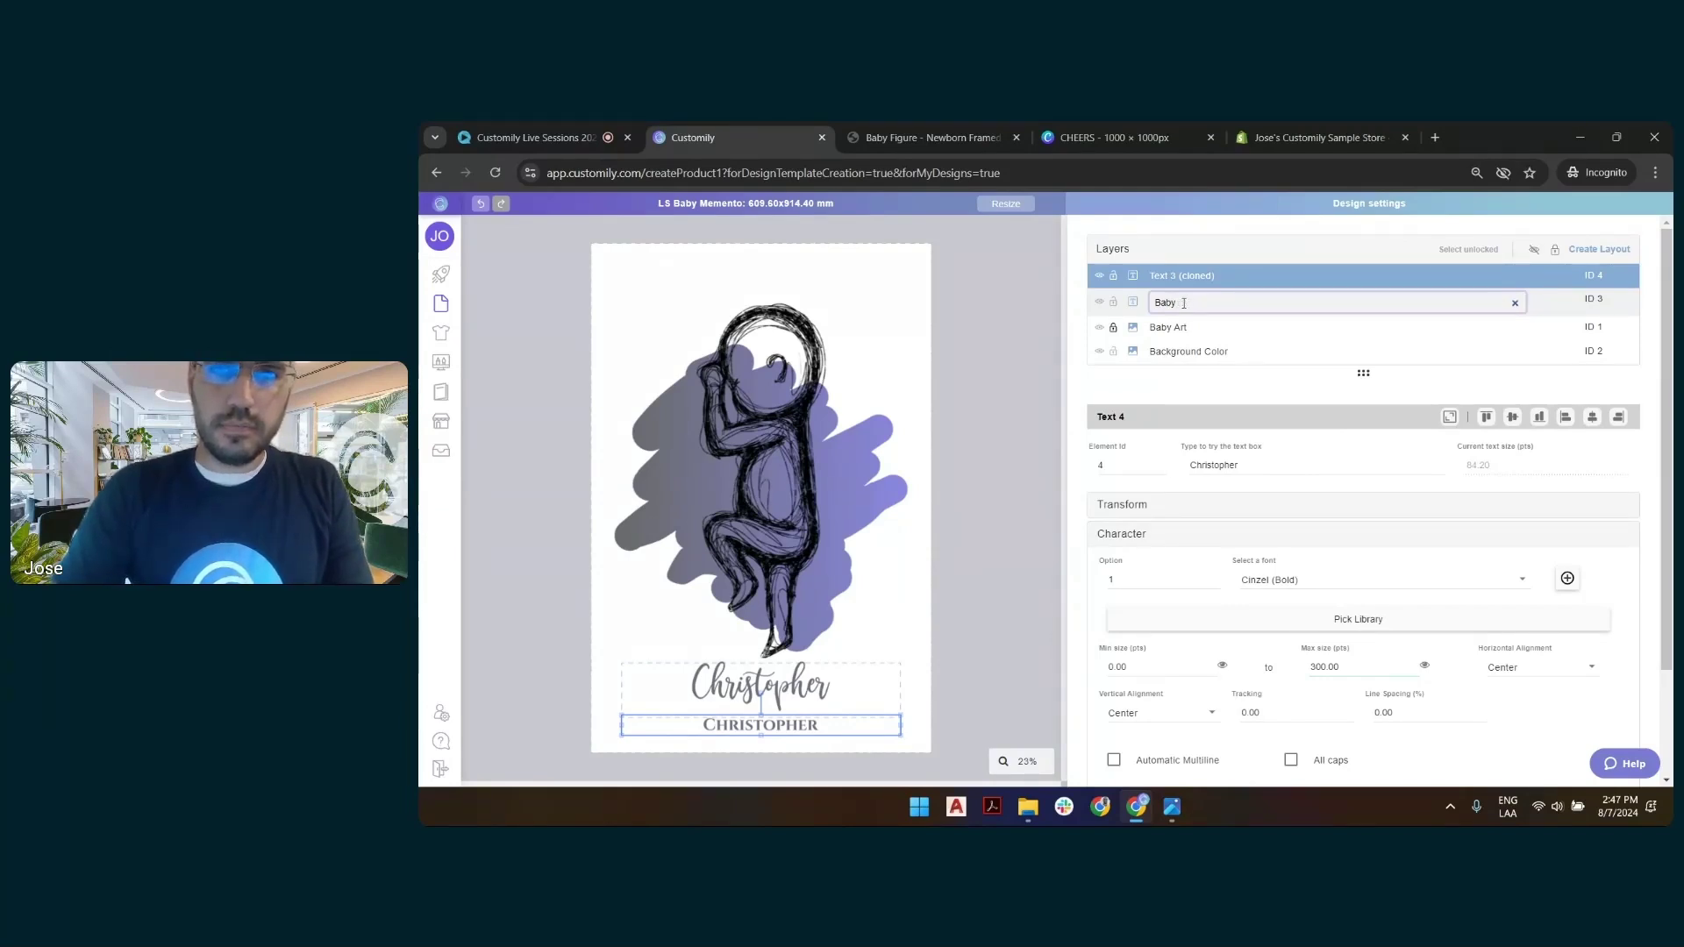
{"action": "type", "text": "ame"}
{"action": "key", "text": "Return"}
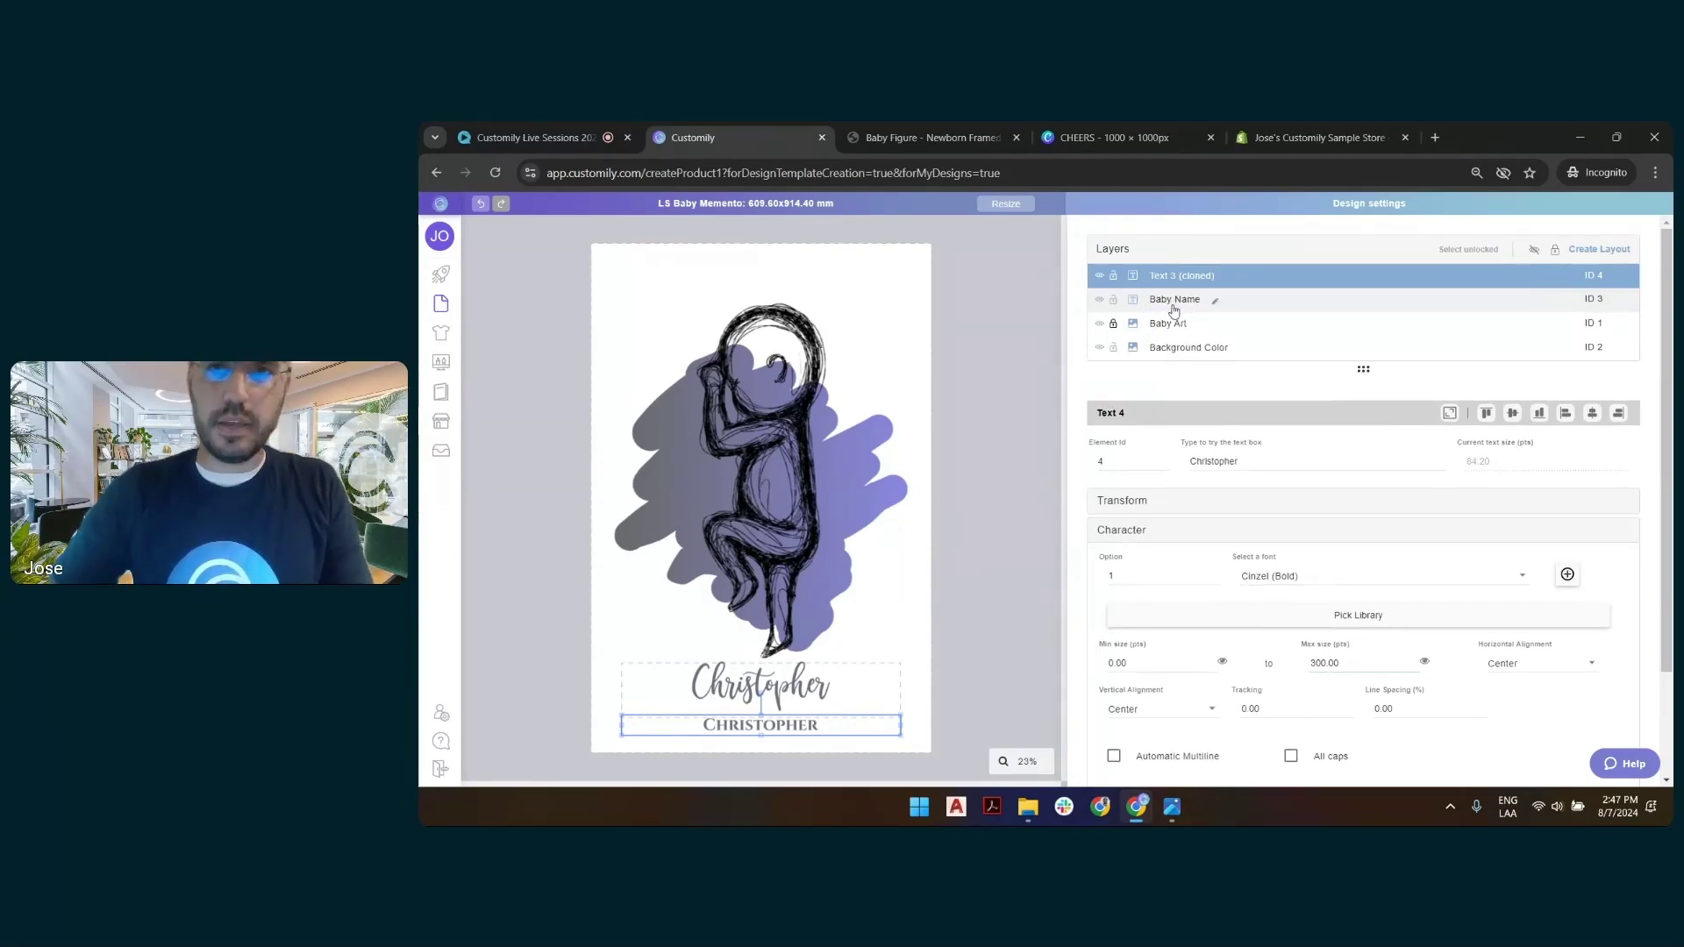
Rename the Text 3 (cloned) layer to 'Baby Details'.
{"action": "double_click", "coordinate": [1210, 277]}
{"action": "type", "text": "Ba"}
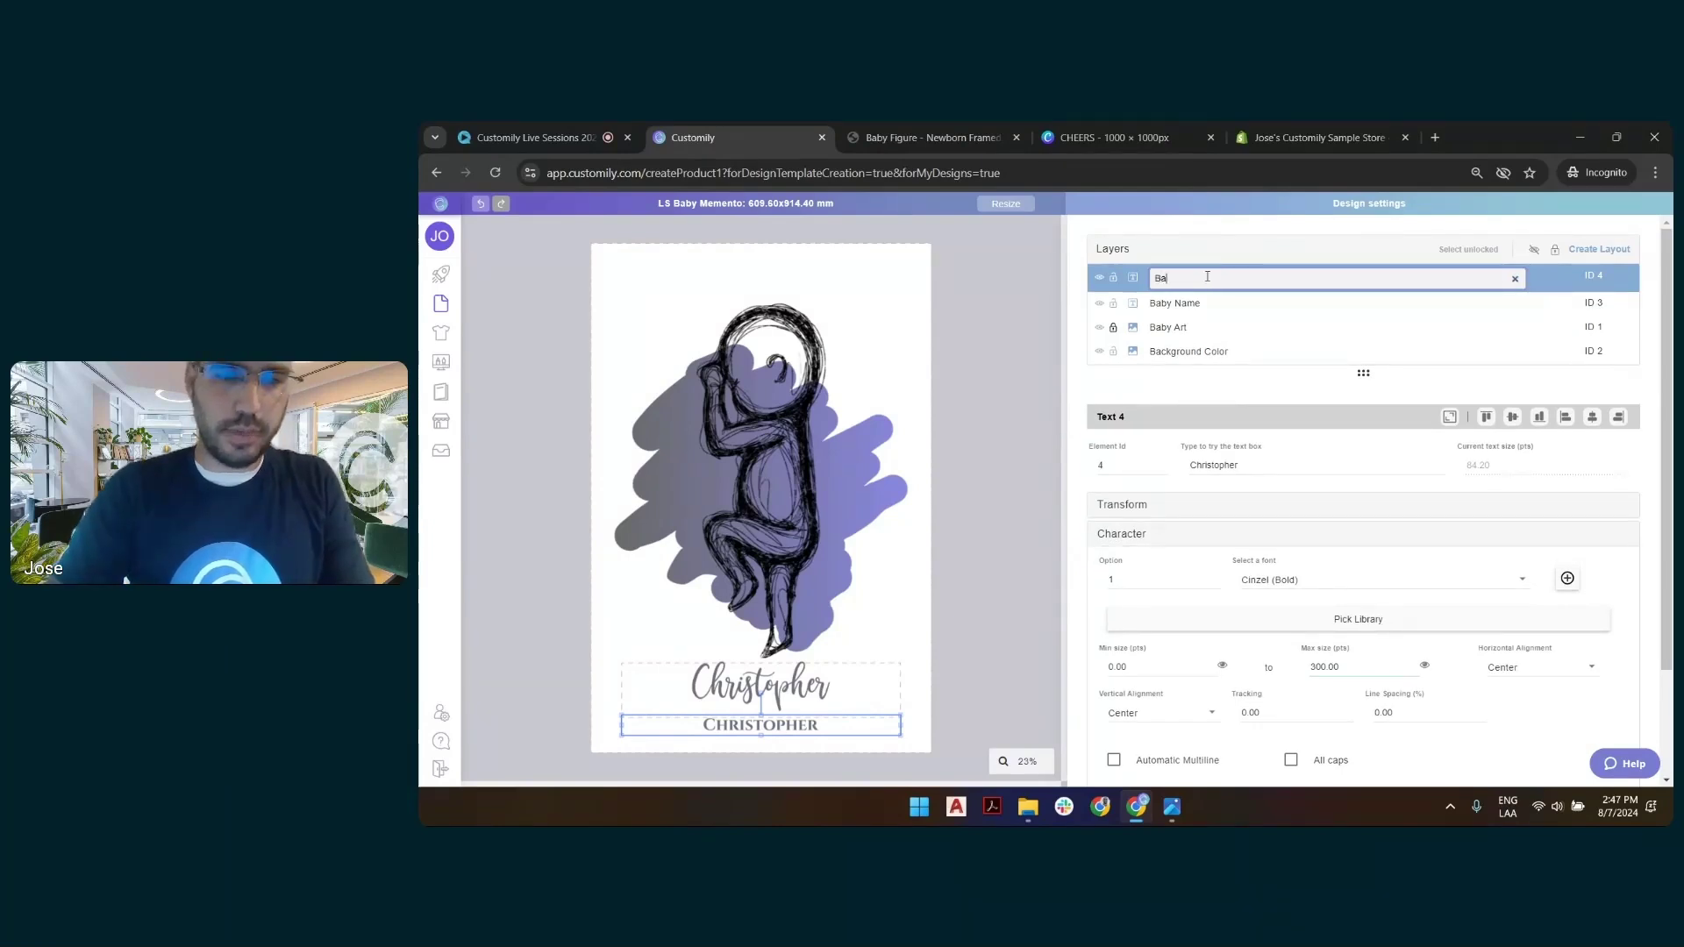
{"action": "type", "text": "by Details"}
{"action": "key", "text": "Return"}
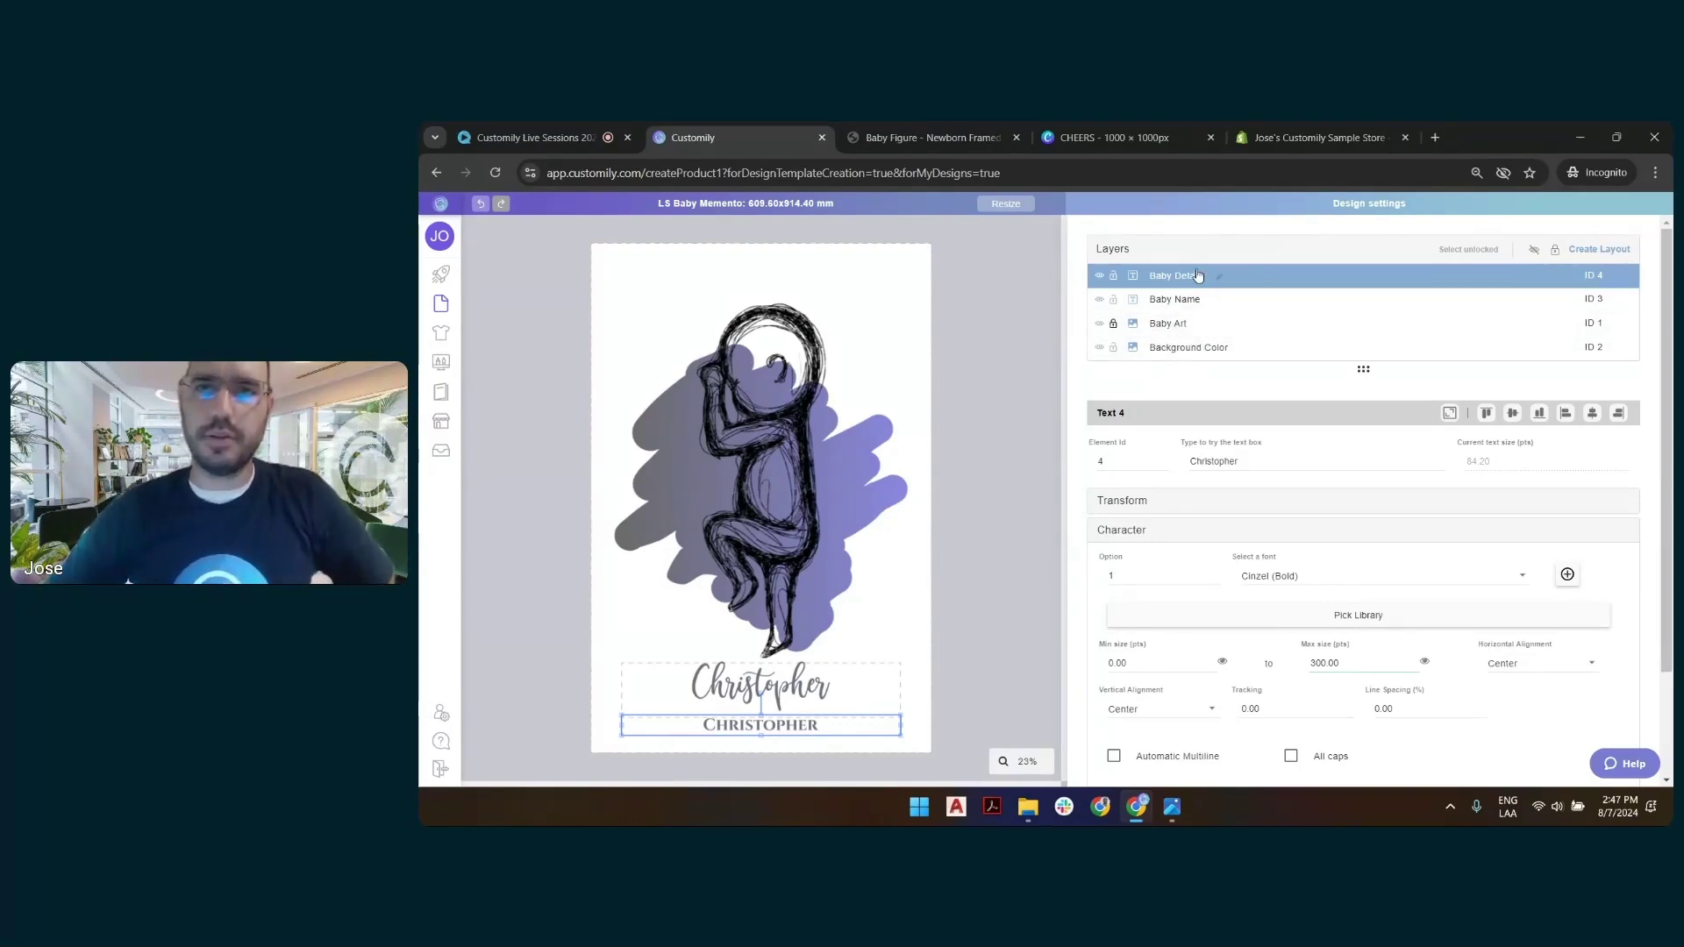
{"action": "left_click", "coordinate": [1023, 565]}
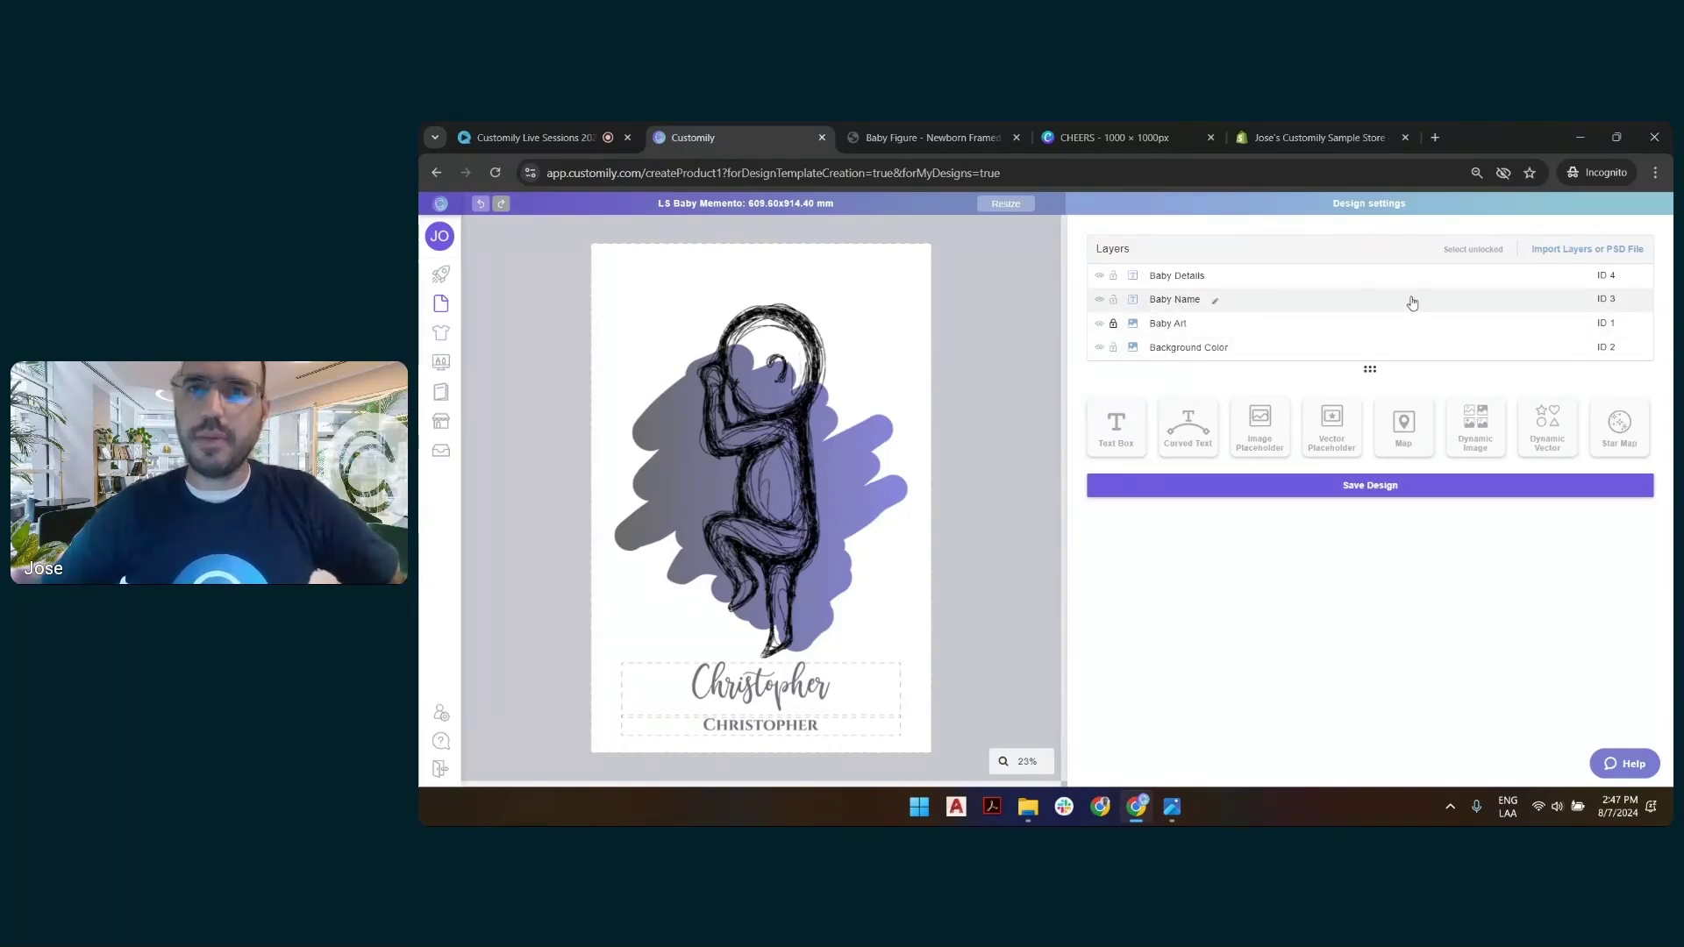
Set the Background Color layer's default to the beige option 4.
{"action": "left_click", "coordinate": [1605, 299]}
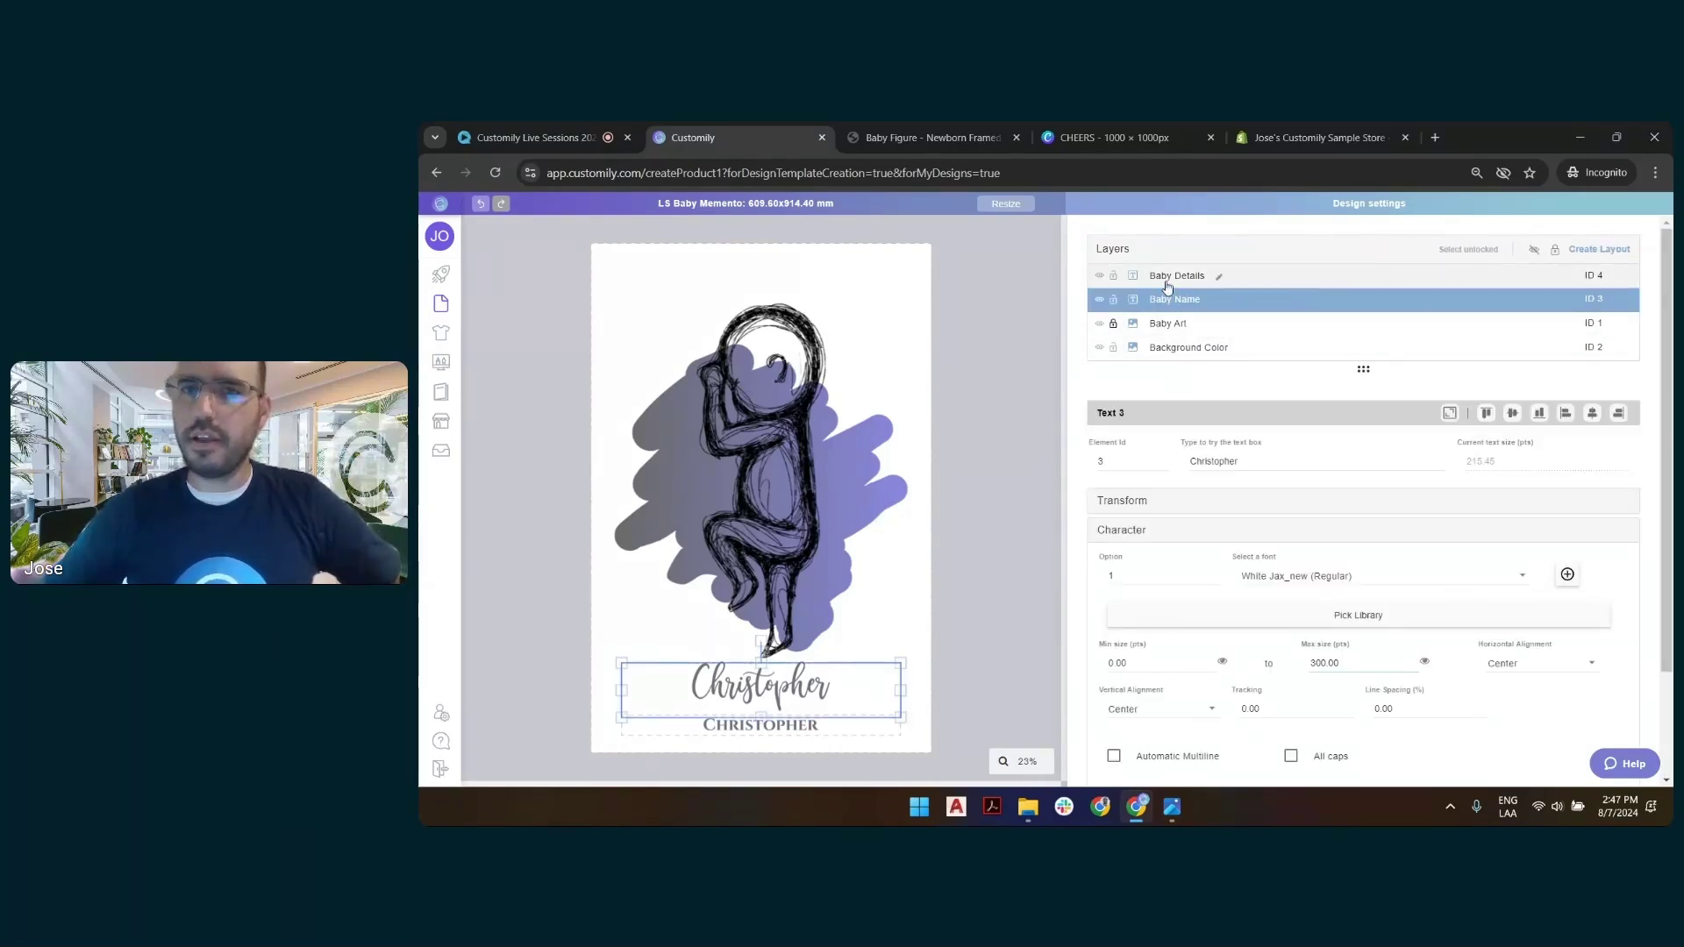
{"action": "left_click", "coordinate": [992, 343]}
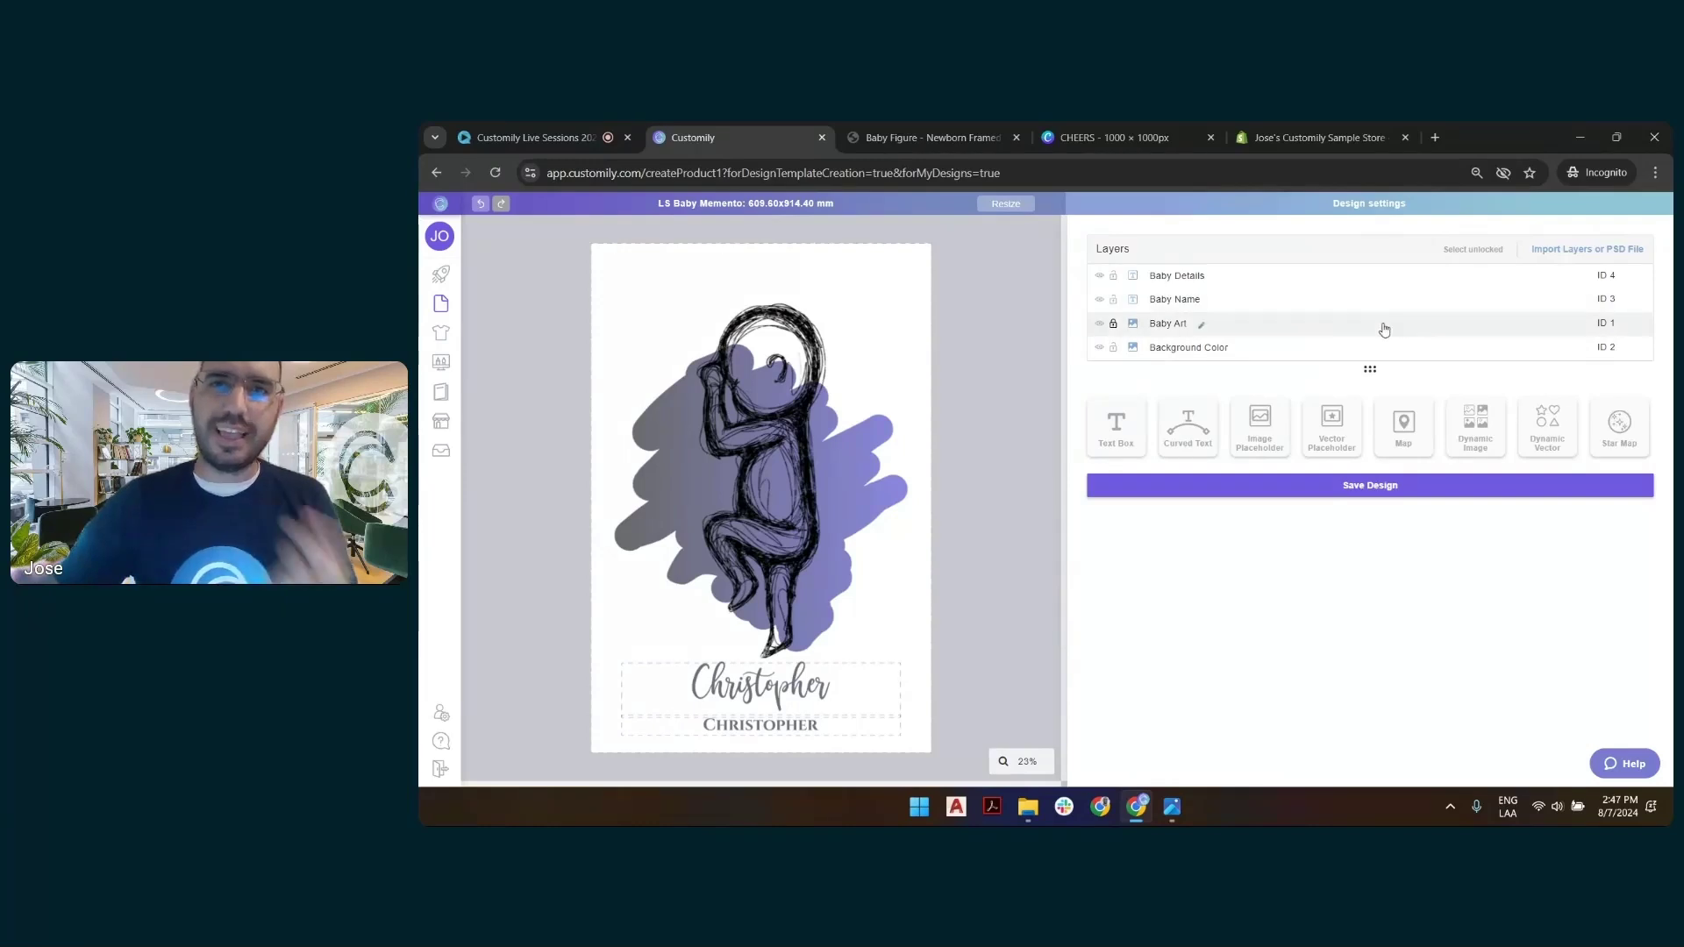
{"action": "left_click", "coordinate": [1290, 349]}
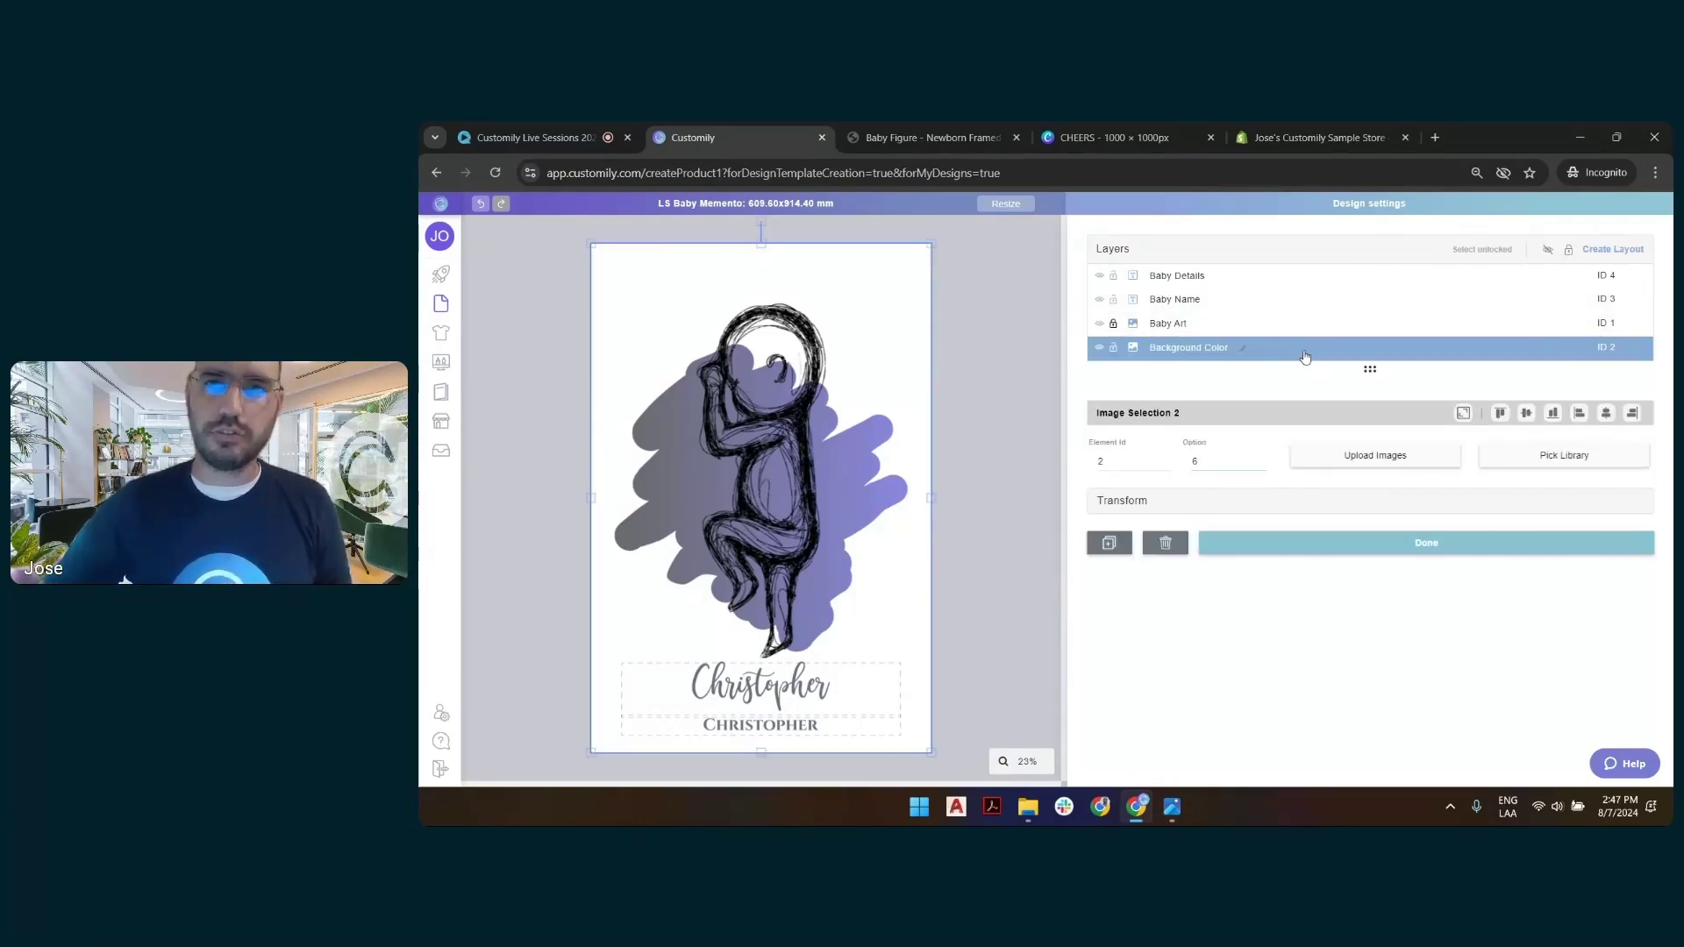
{"action": "left_click", "coordinate": [1260, 466]}
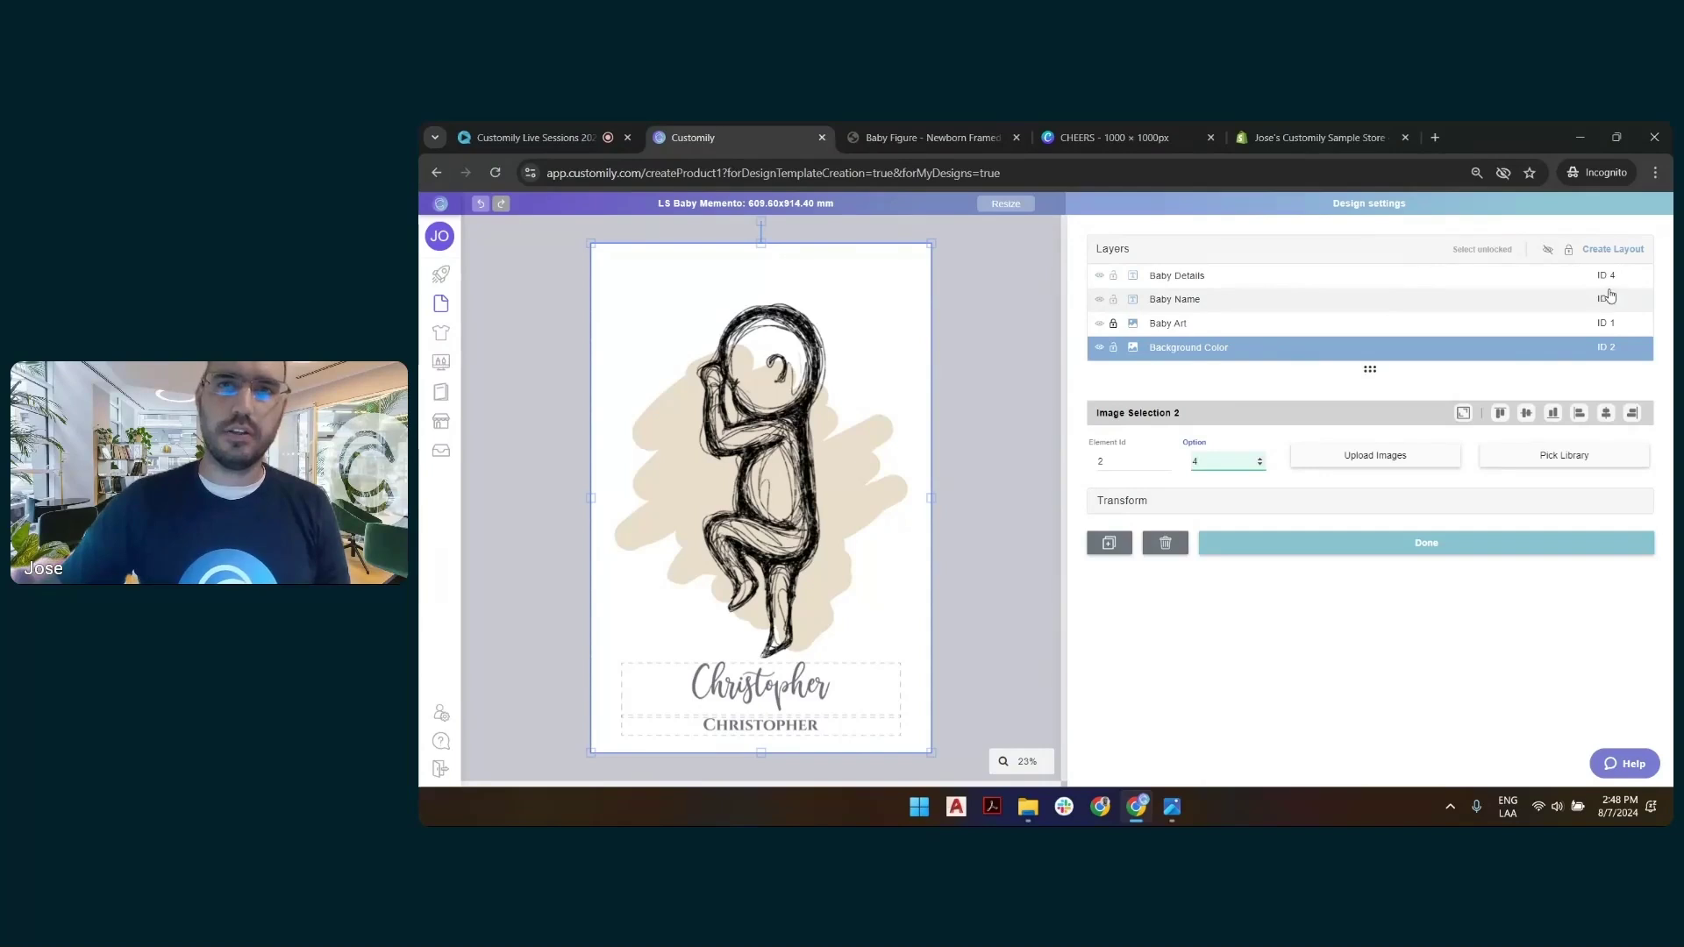
{"action": "left_click", "coordinate": [1006, 290]}
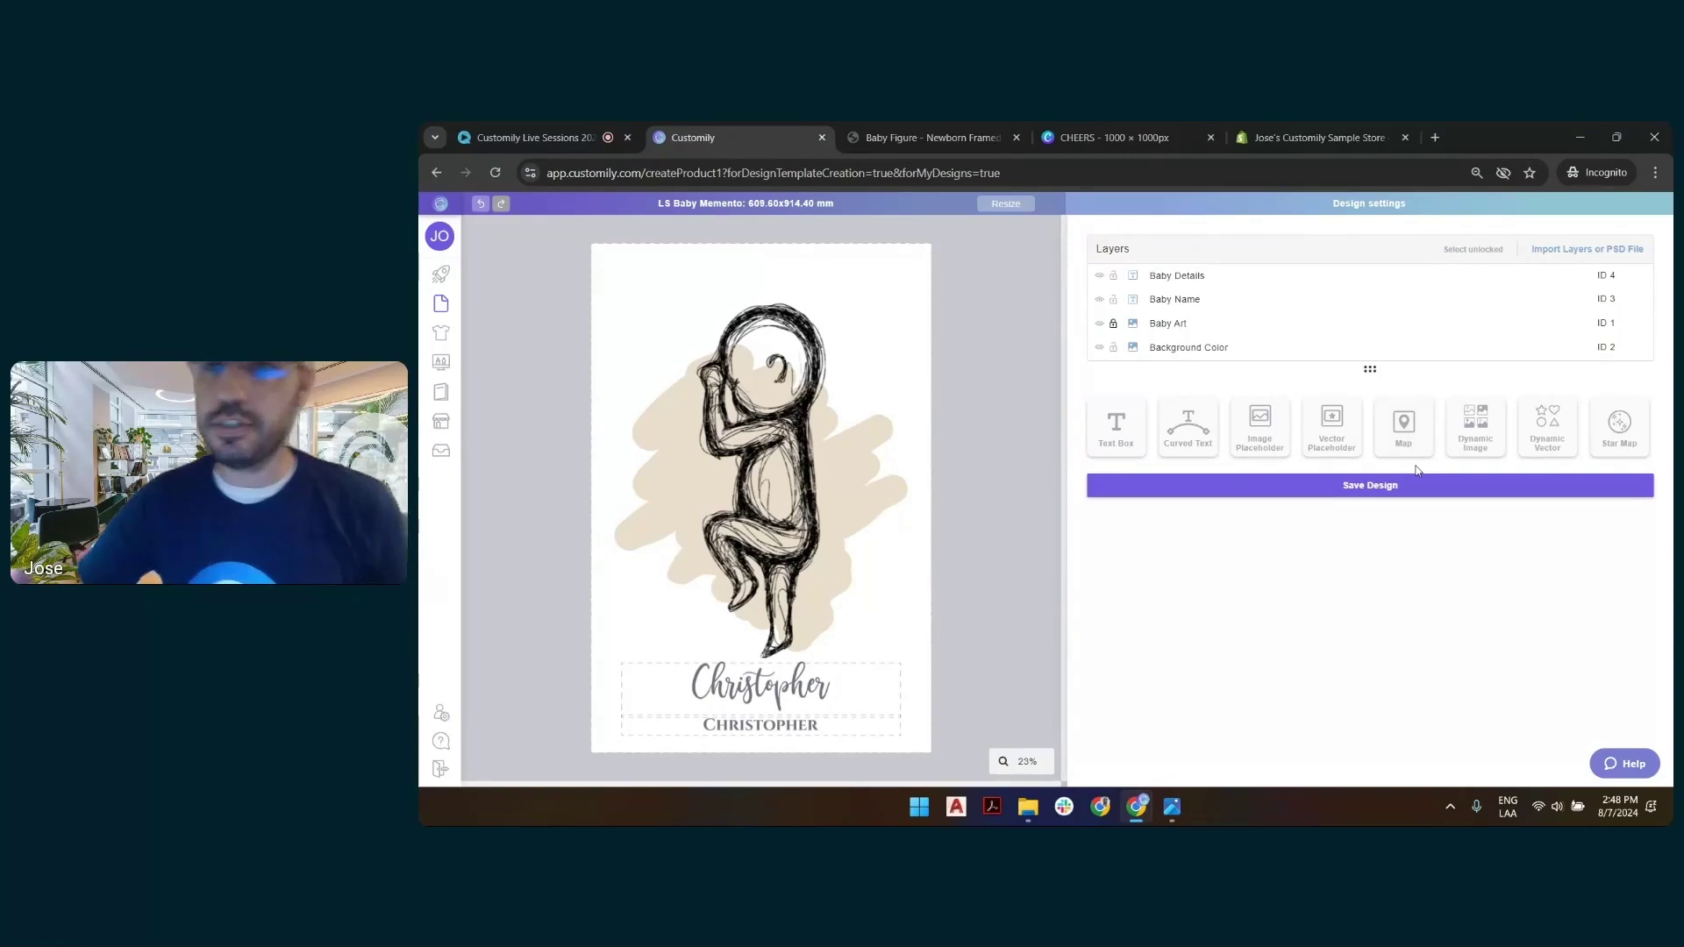
Save the LS Baby Memento design and return to the designs list.
{"action": "left_click", "coordinate": [1407, 491]}
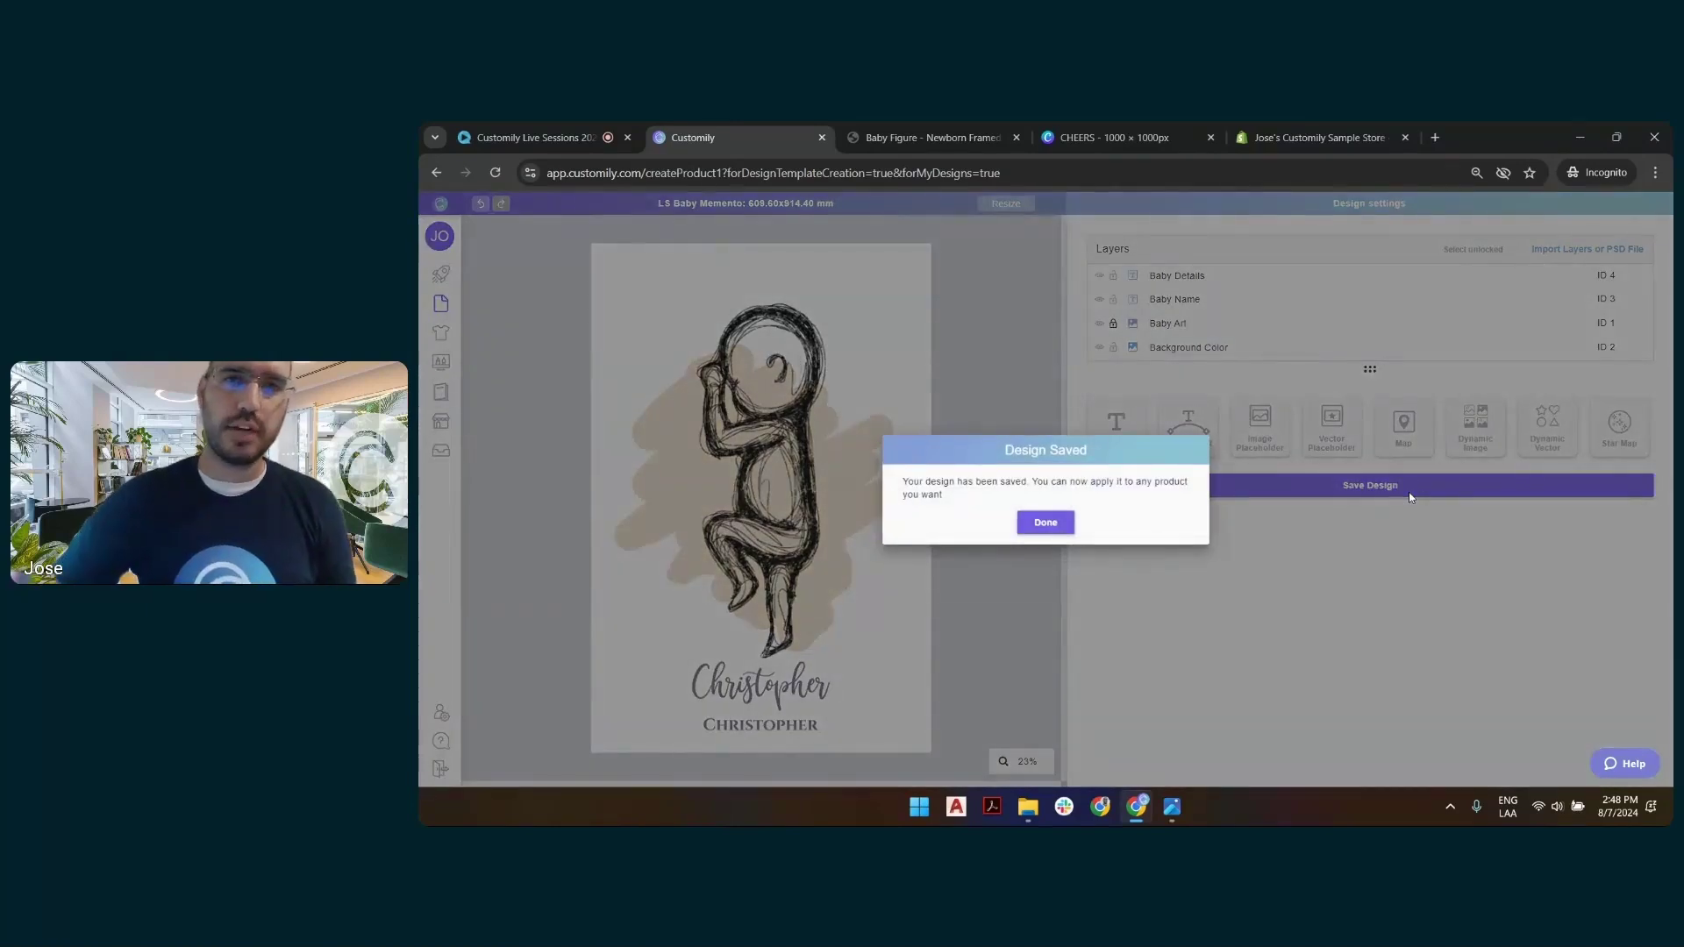
{"action": "left_click", "coordinate": [1045, 524]}
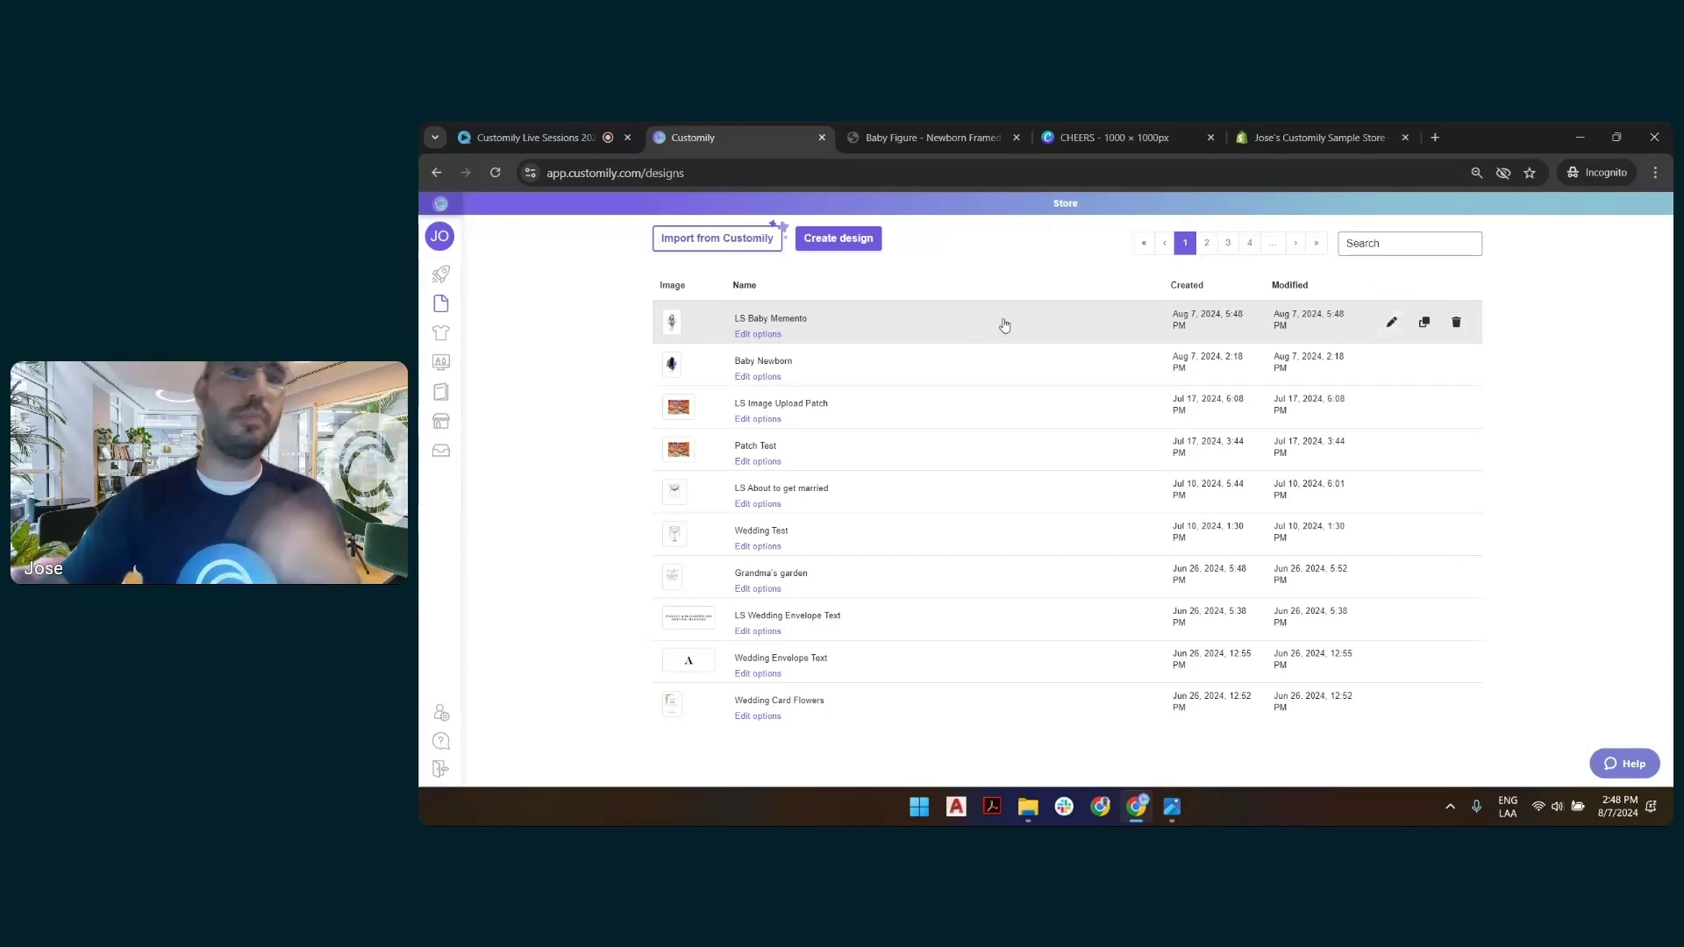
Open the LS Baby Memento option set with its live preview and scroll through it.
{"action": "left_click", "coordinate": [758, 334]}
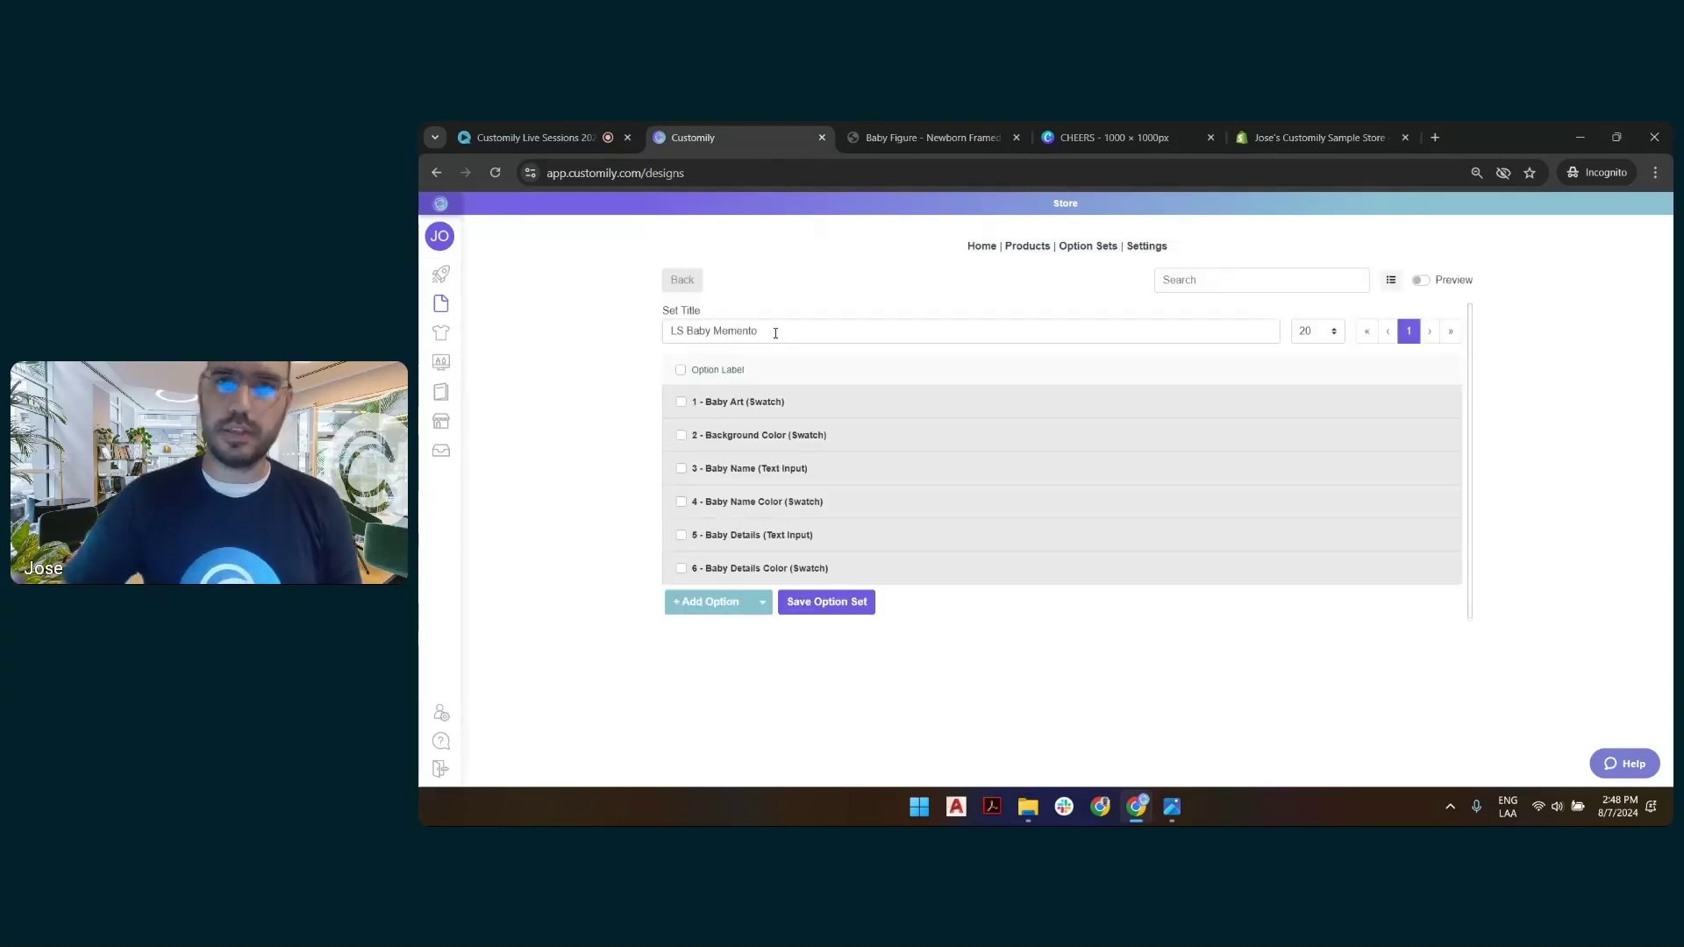
{"action": "left_click", "coordinate": [1420, 281]}
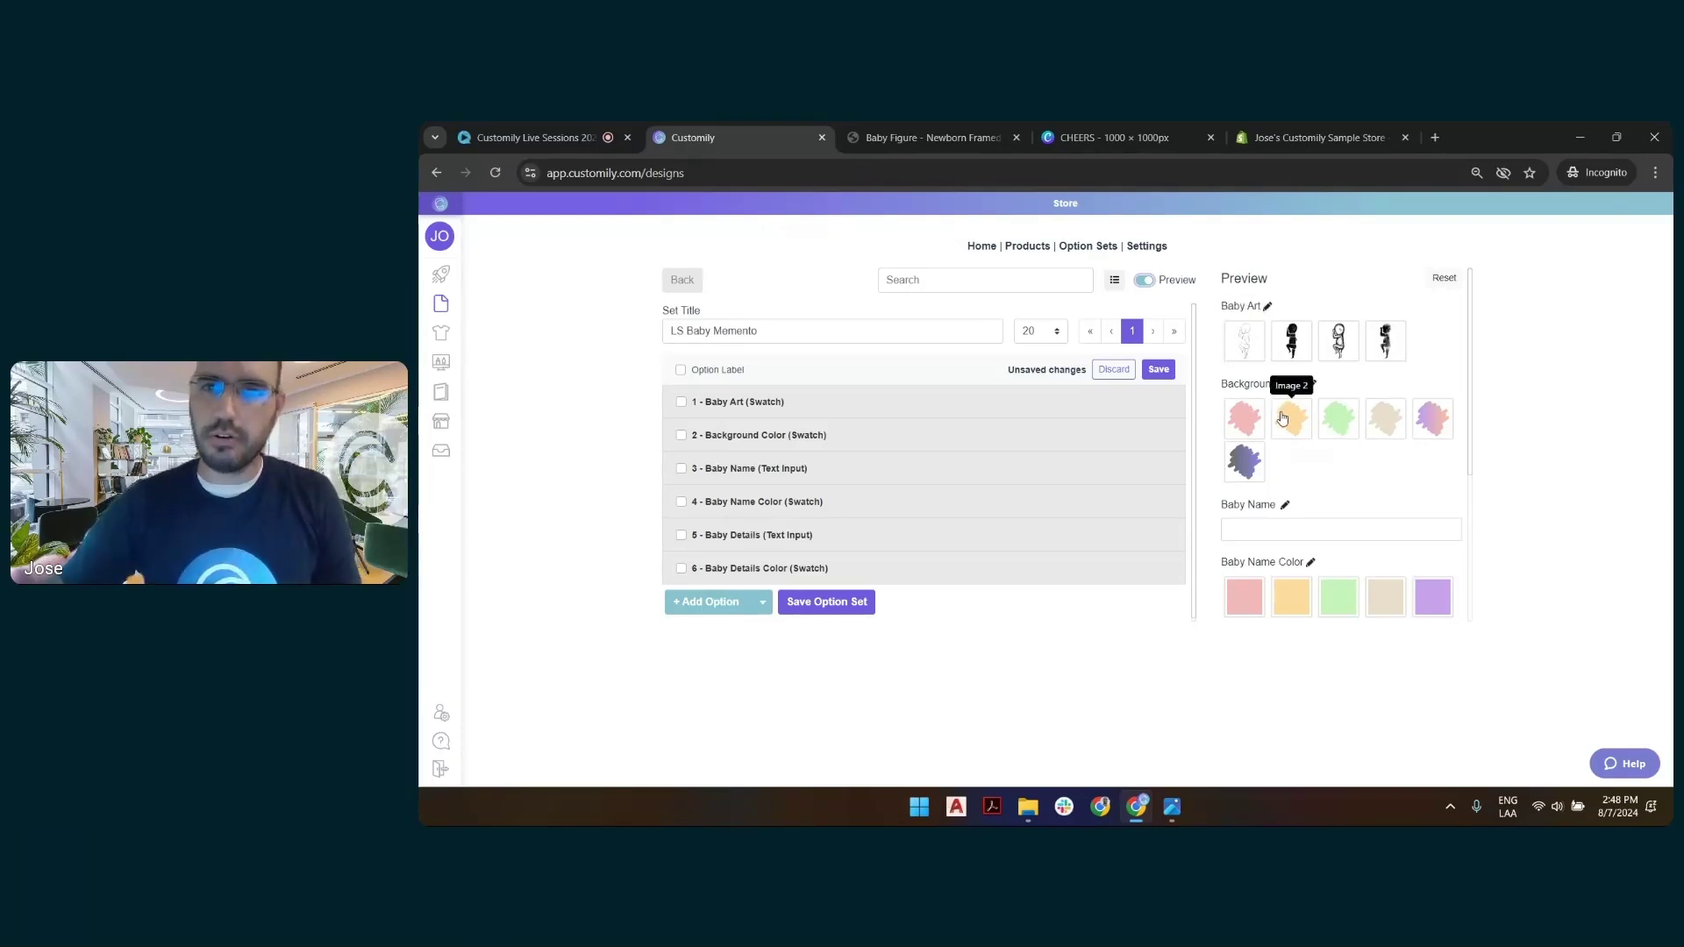
{"action": "scroll", "coordinate": [1335, 528], "scroll_direction": "down", "scroll_amount": 3}
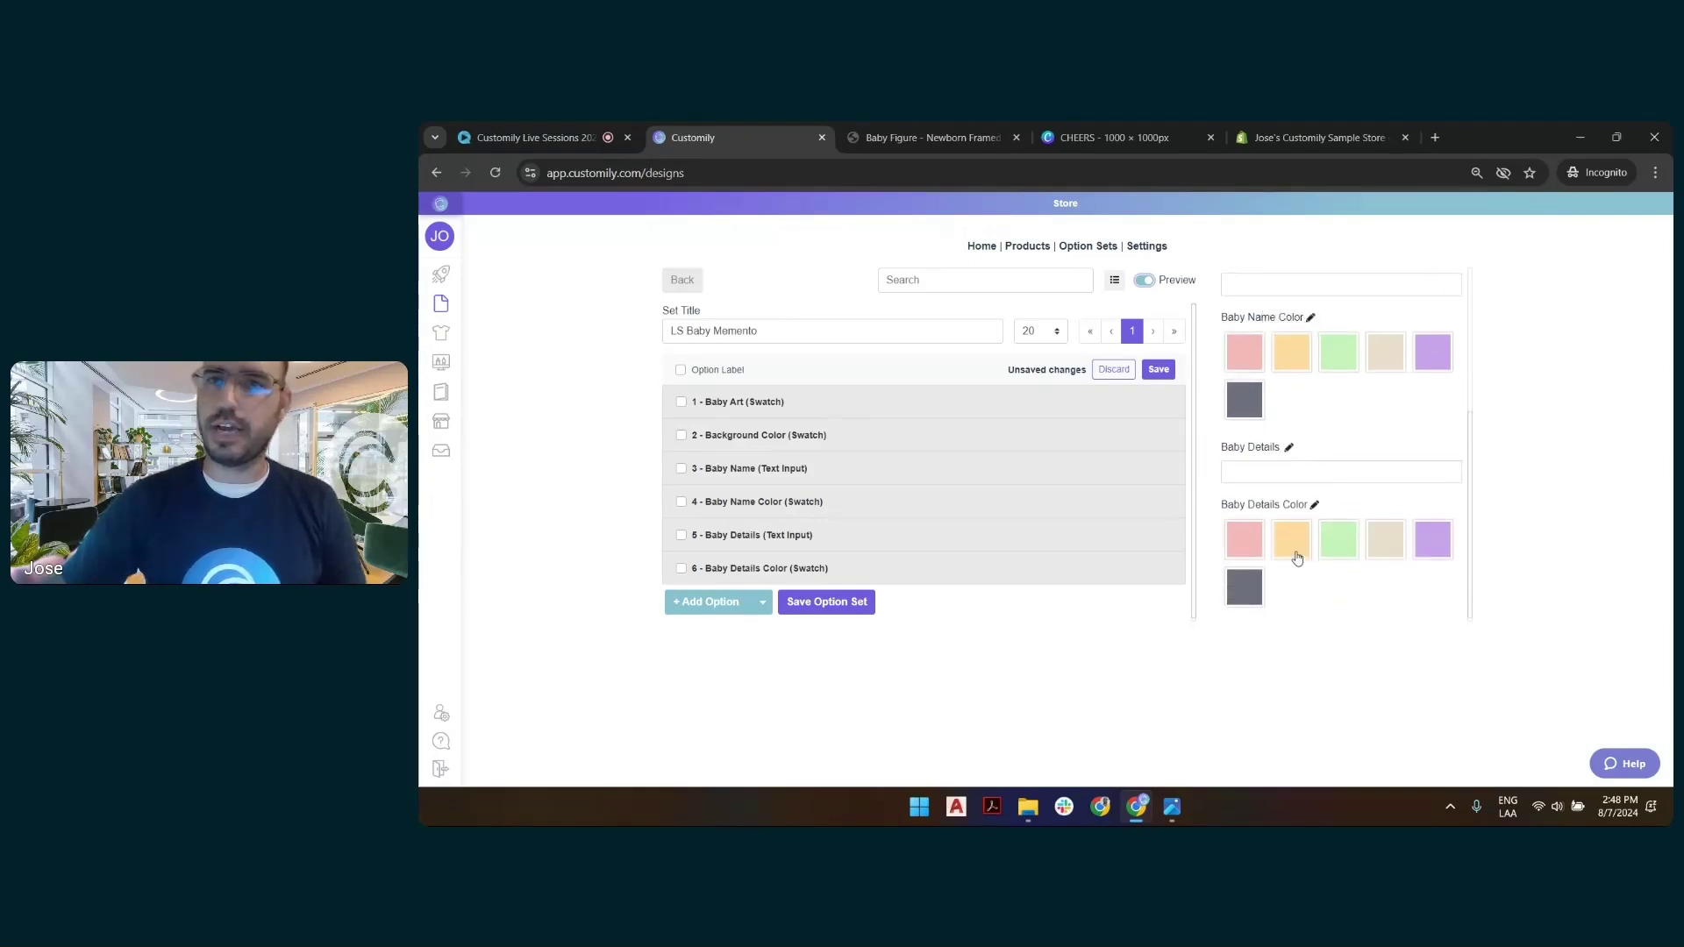
{"action": "scroll", "coordinate": [1327, 460], "scroll_direction": "up", "scroll_amount": 2}
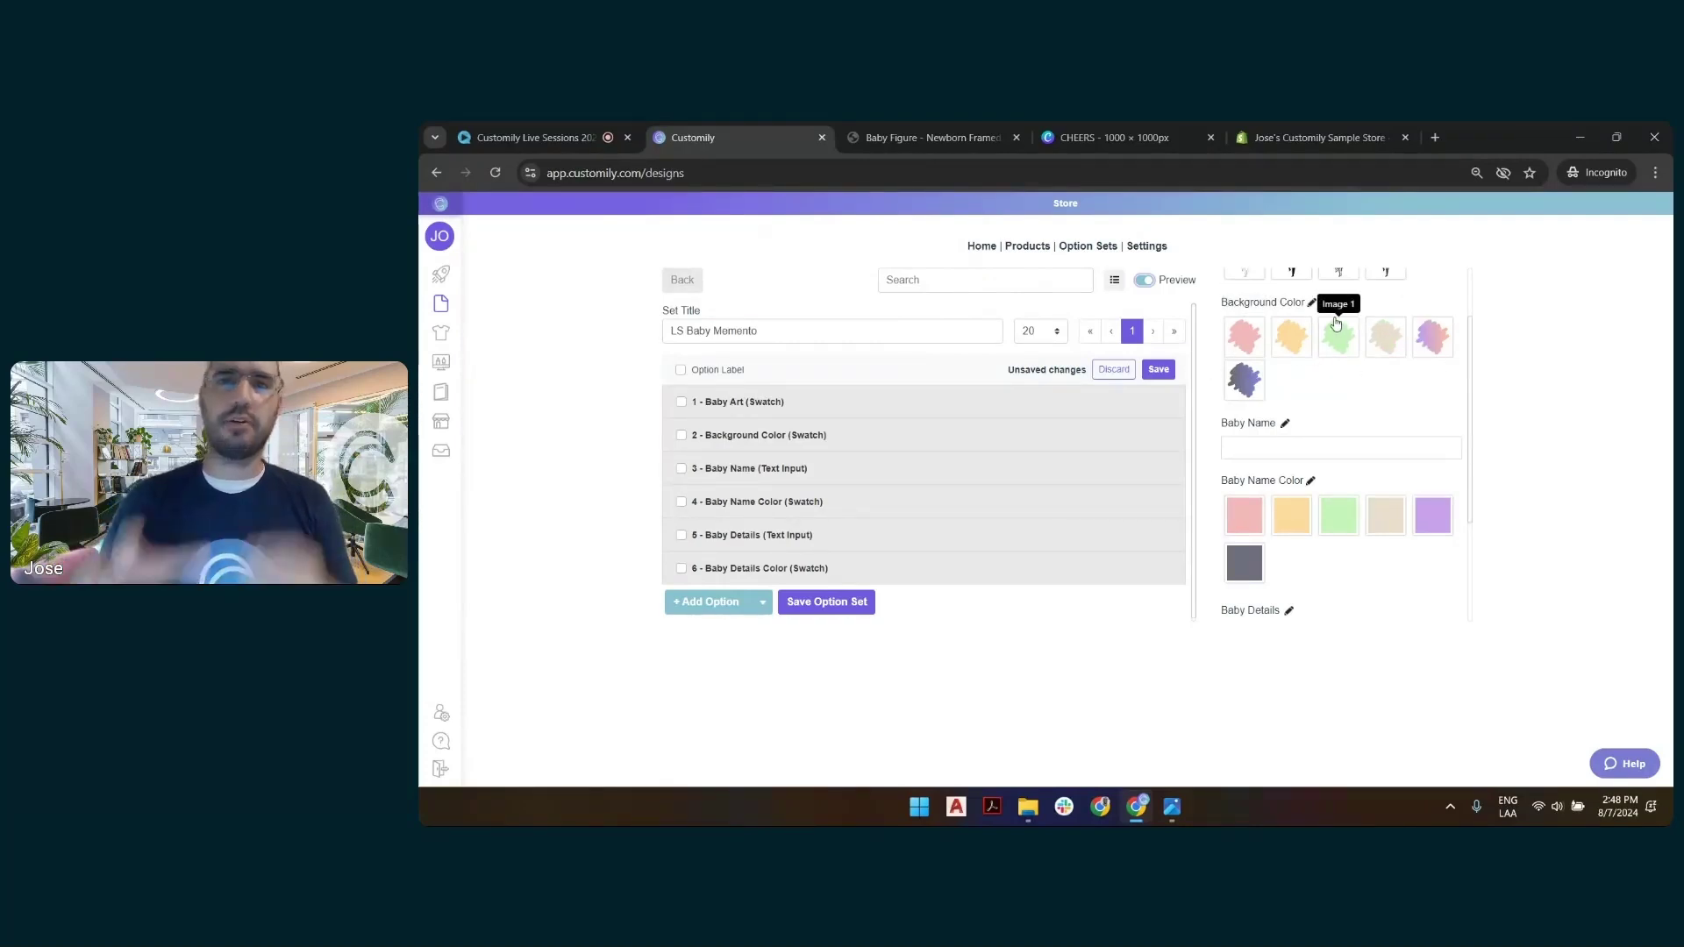
Open Baby Name Color's settings to view its Text Color function on text ID 3.
{"action": "left_click", "coordinate": [1310, 484]}
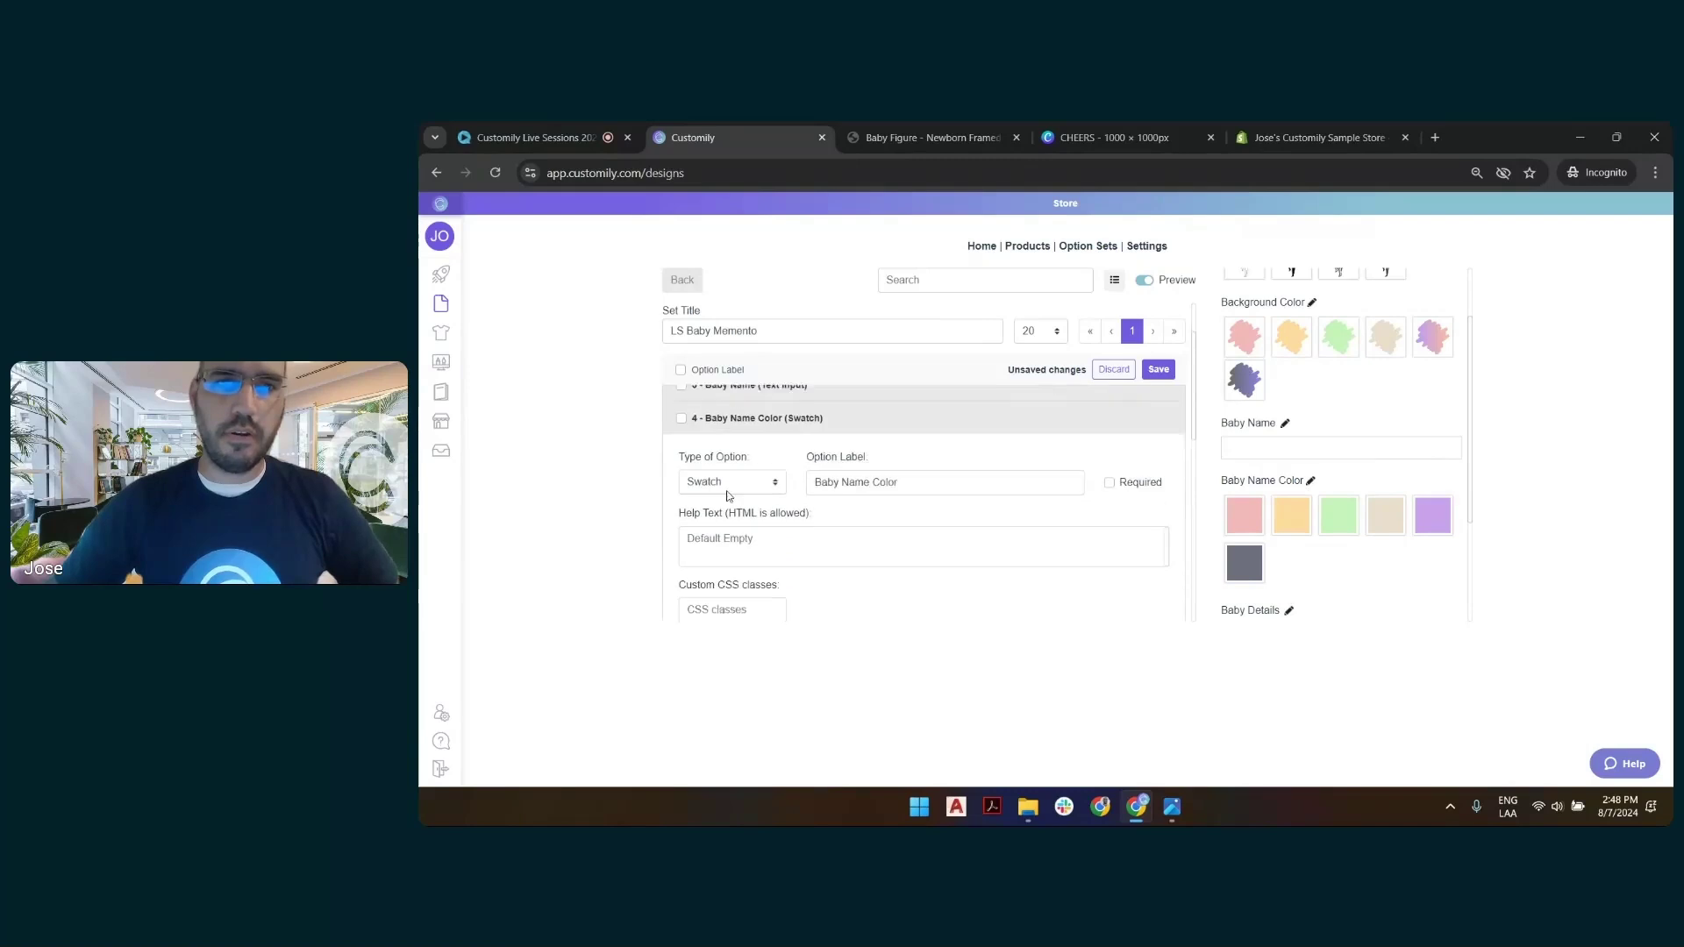
{"action": "scroll", "coordinate": [942, 496], "scroll_direction": "down", "scroll_amount": 5}
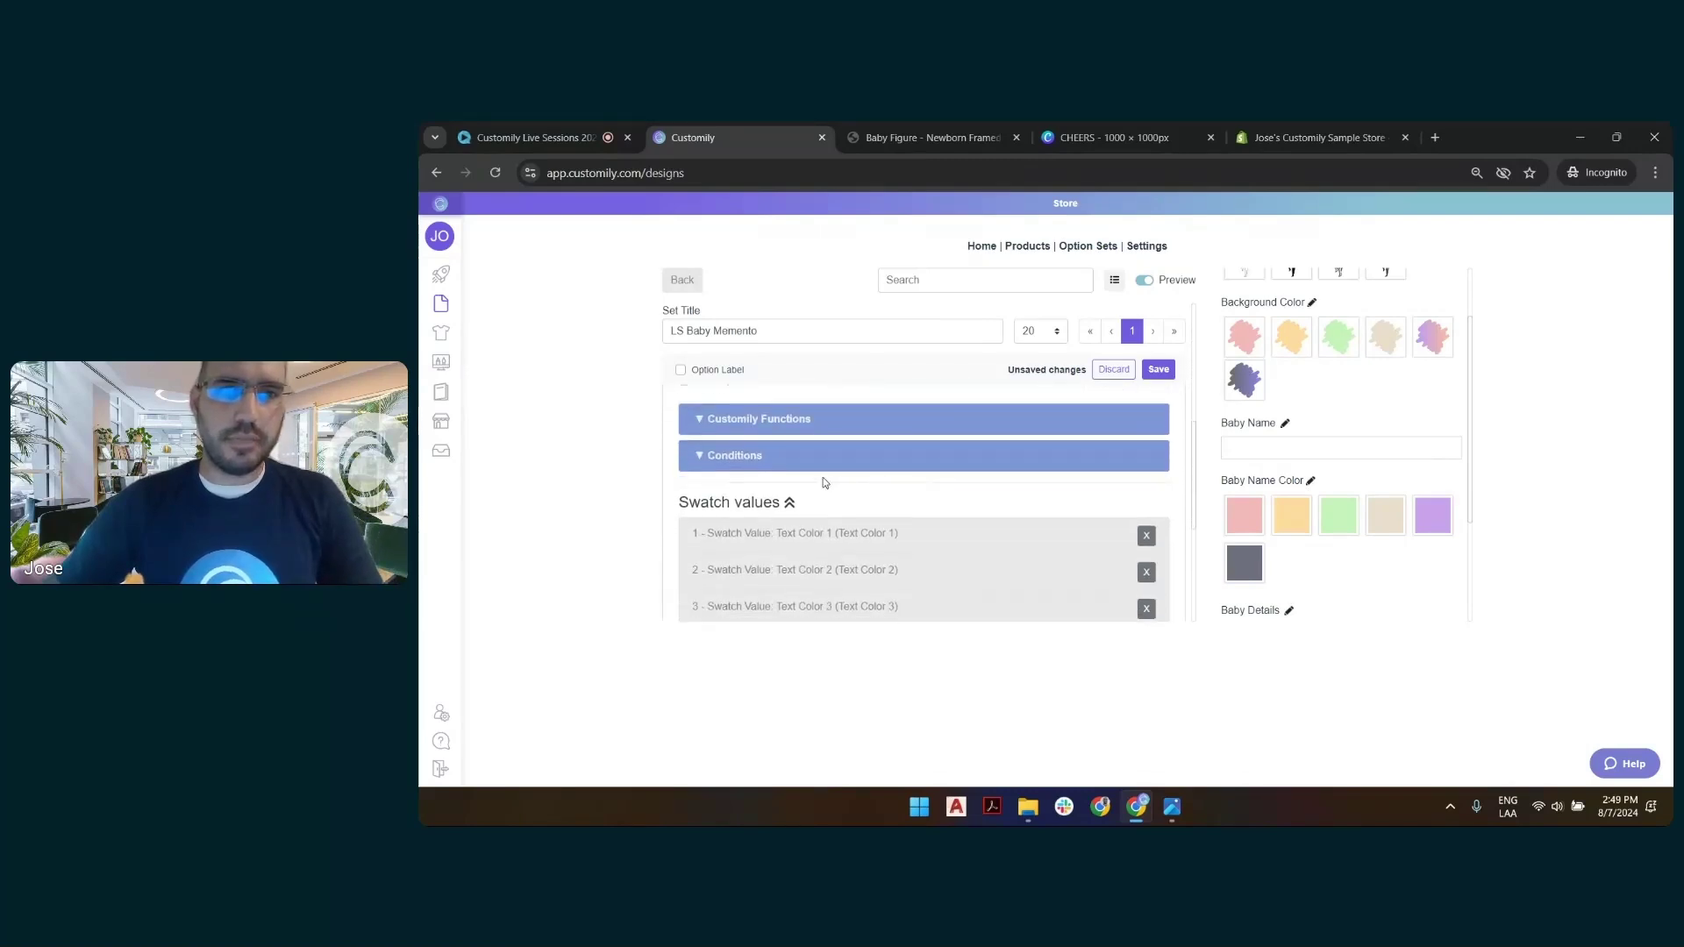
{"action": "left_click", "coordinate": [801, 421]}
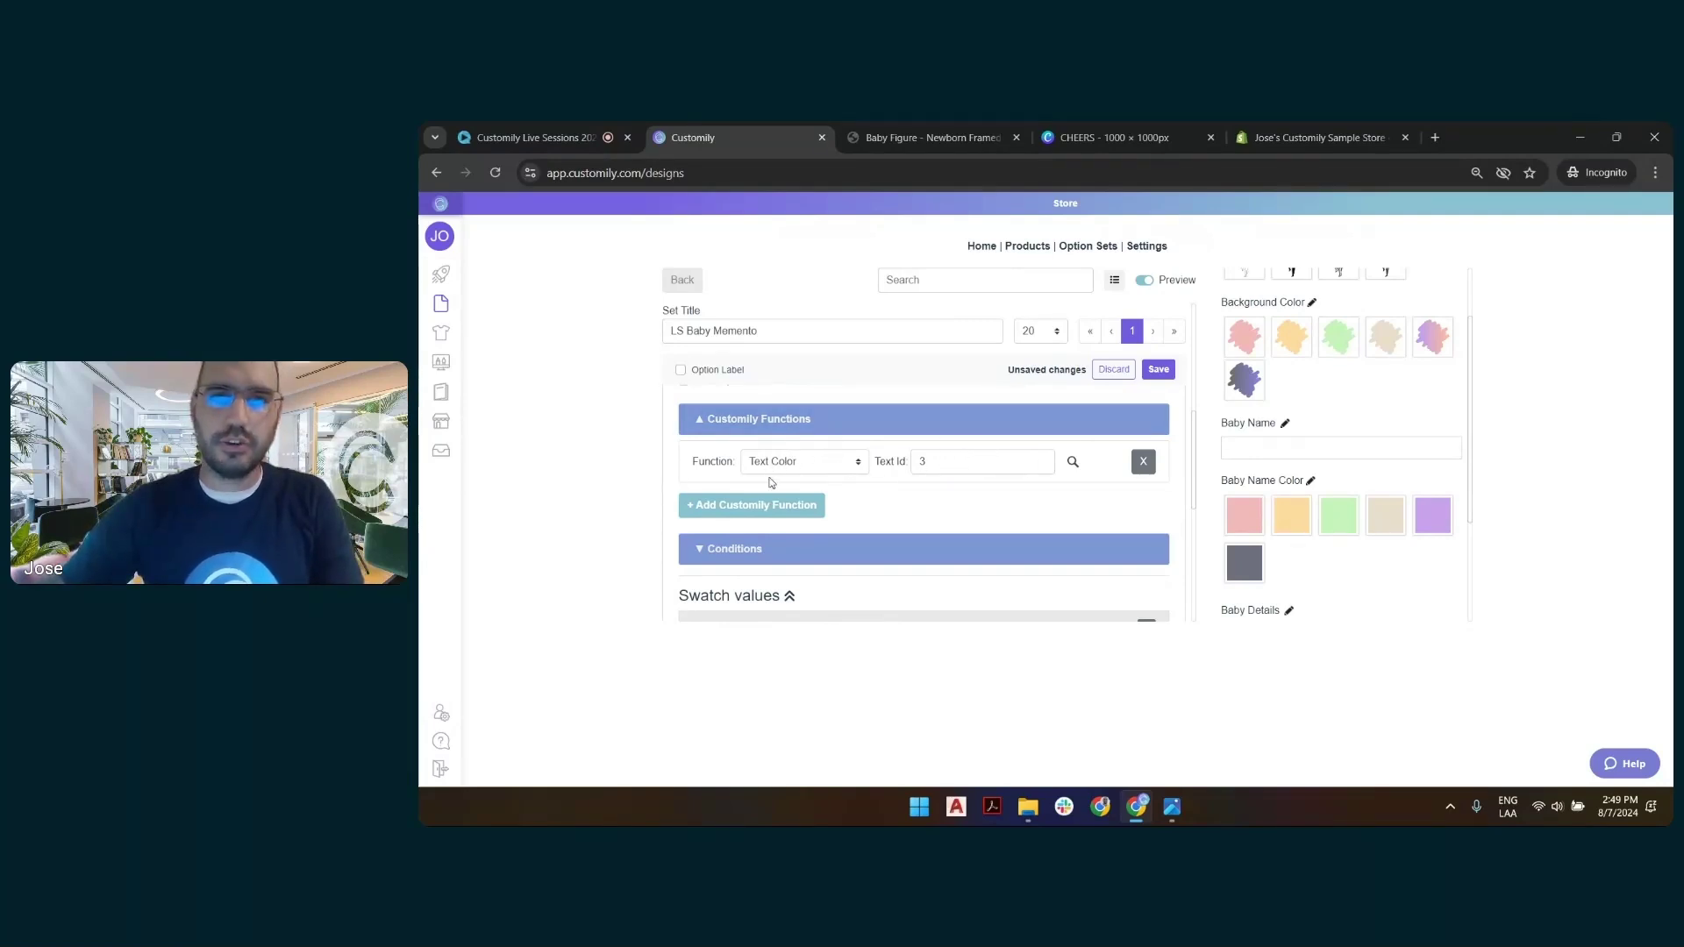
{"action": "scroll", "coordinate": [871, 471], "scroll_direction": "up", "scroll_amount": 5}
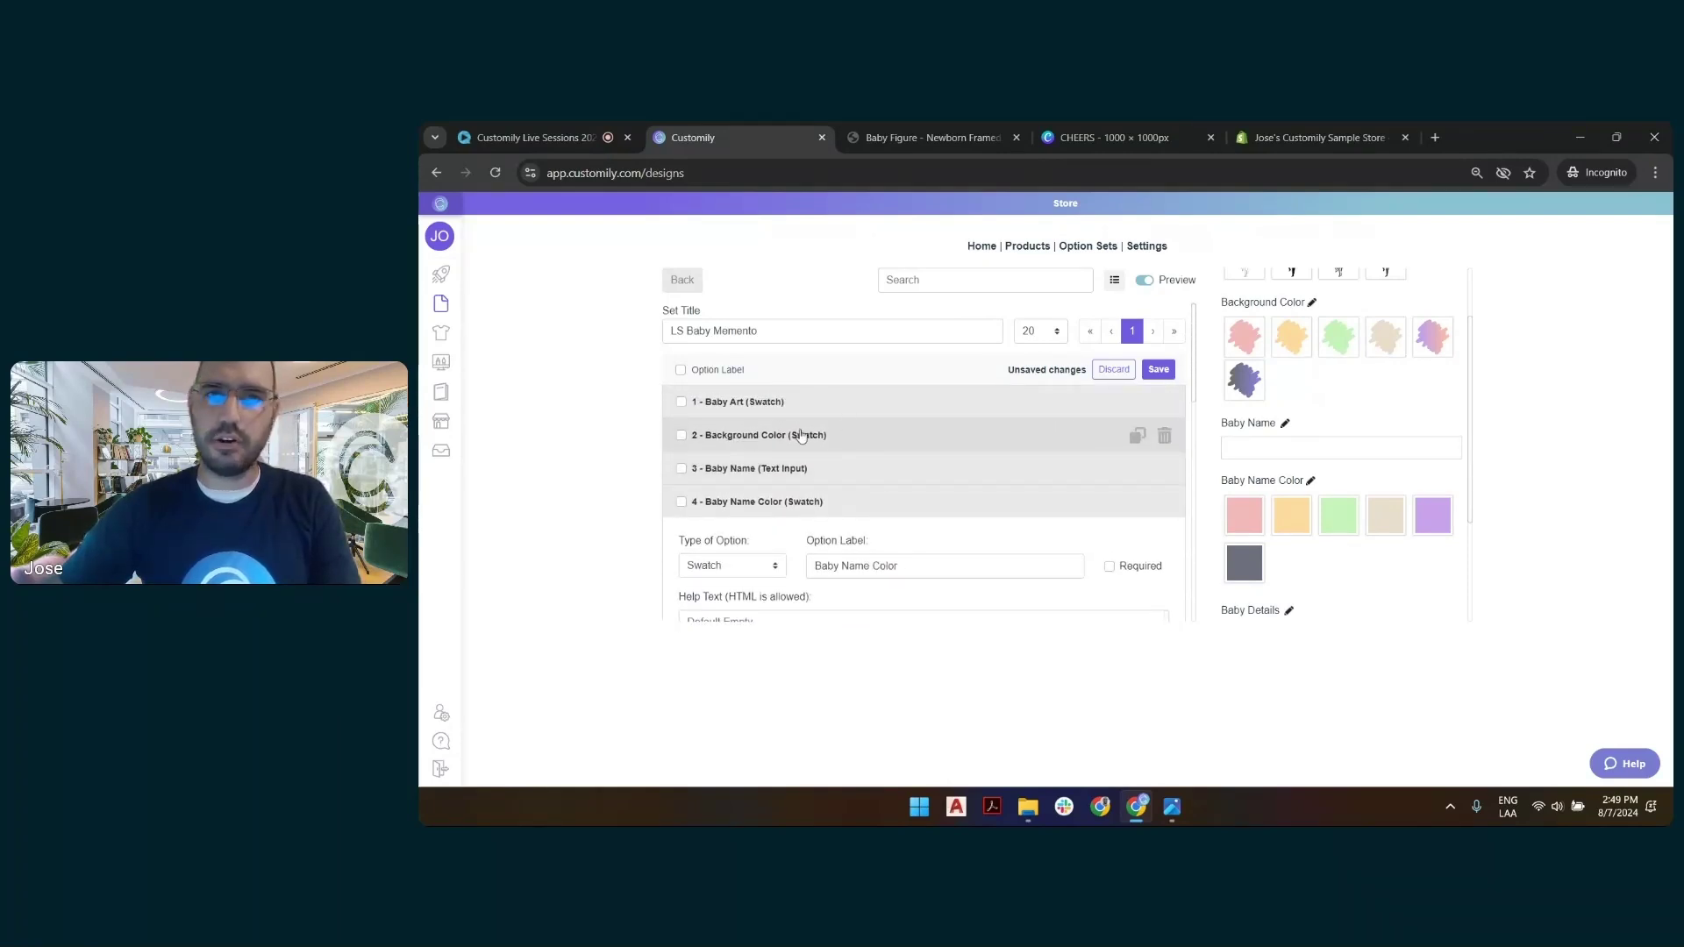
Add a Text Color function on text ID 3 to the Background Color option.
{"action": "left_click", "coordinate": [825, 436]}
{"action": "scroll", "coordinate": [829, 447], "scroll_direction": "down", "scroll_amount": 5}
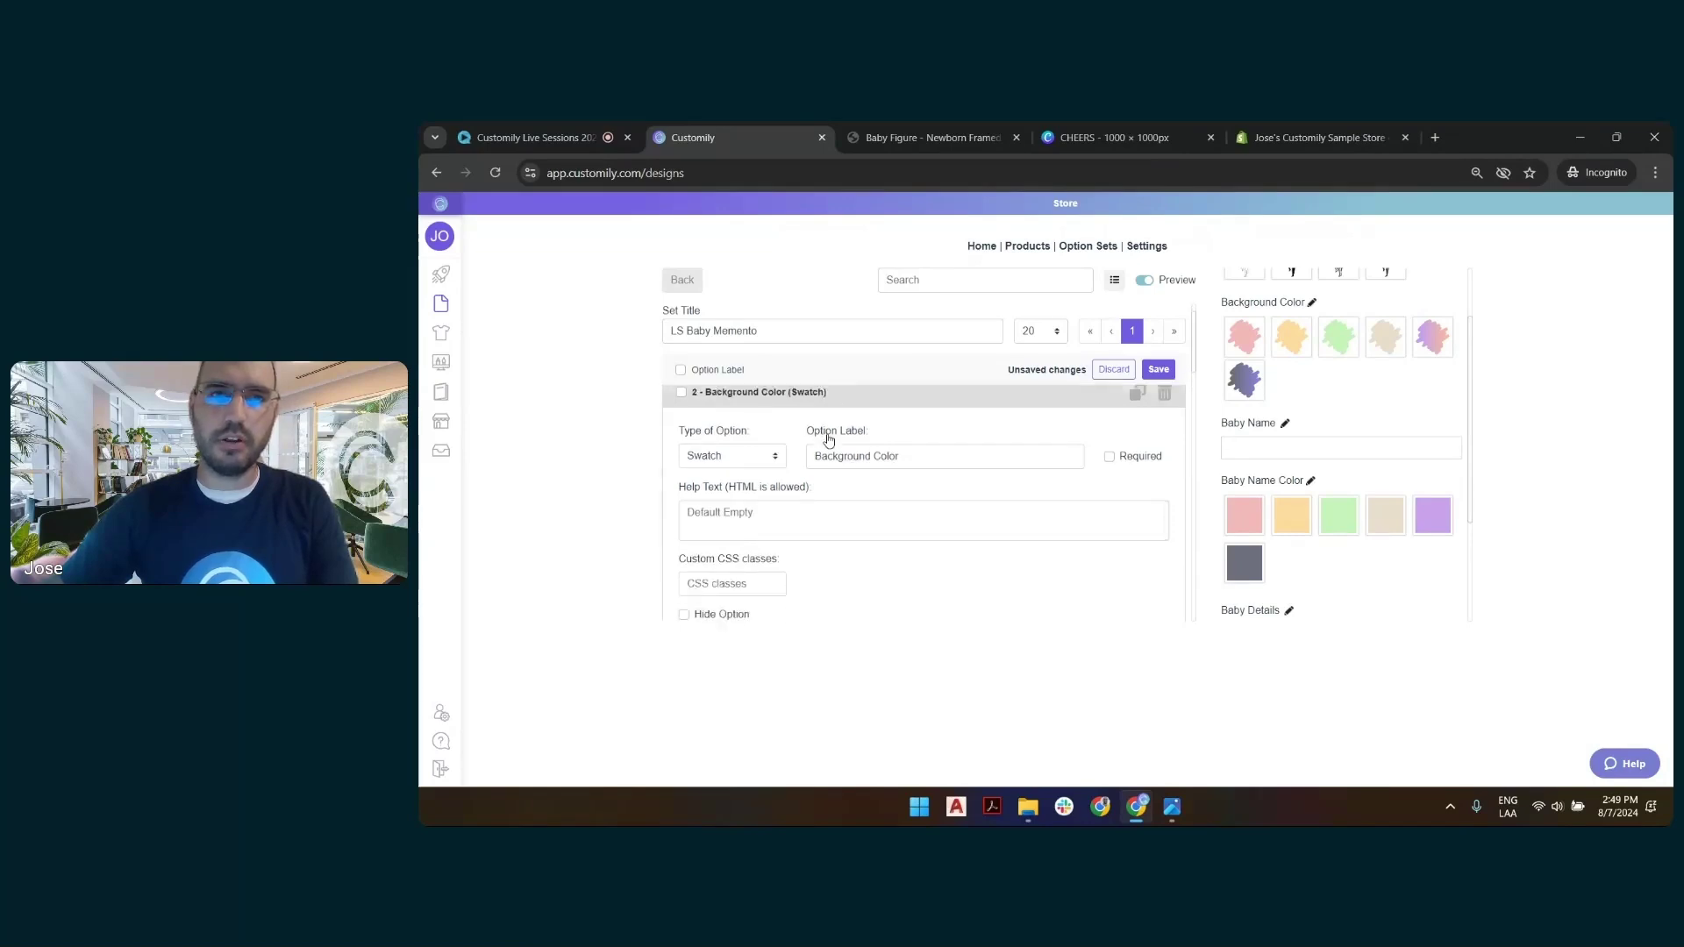
{"action": "scroll", "coordinate": [830, 444], "scroll_direction": "up", "scroll_amount": 1}
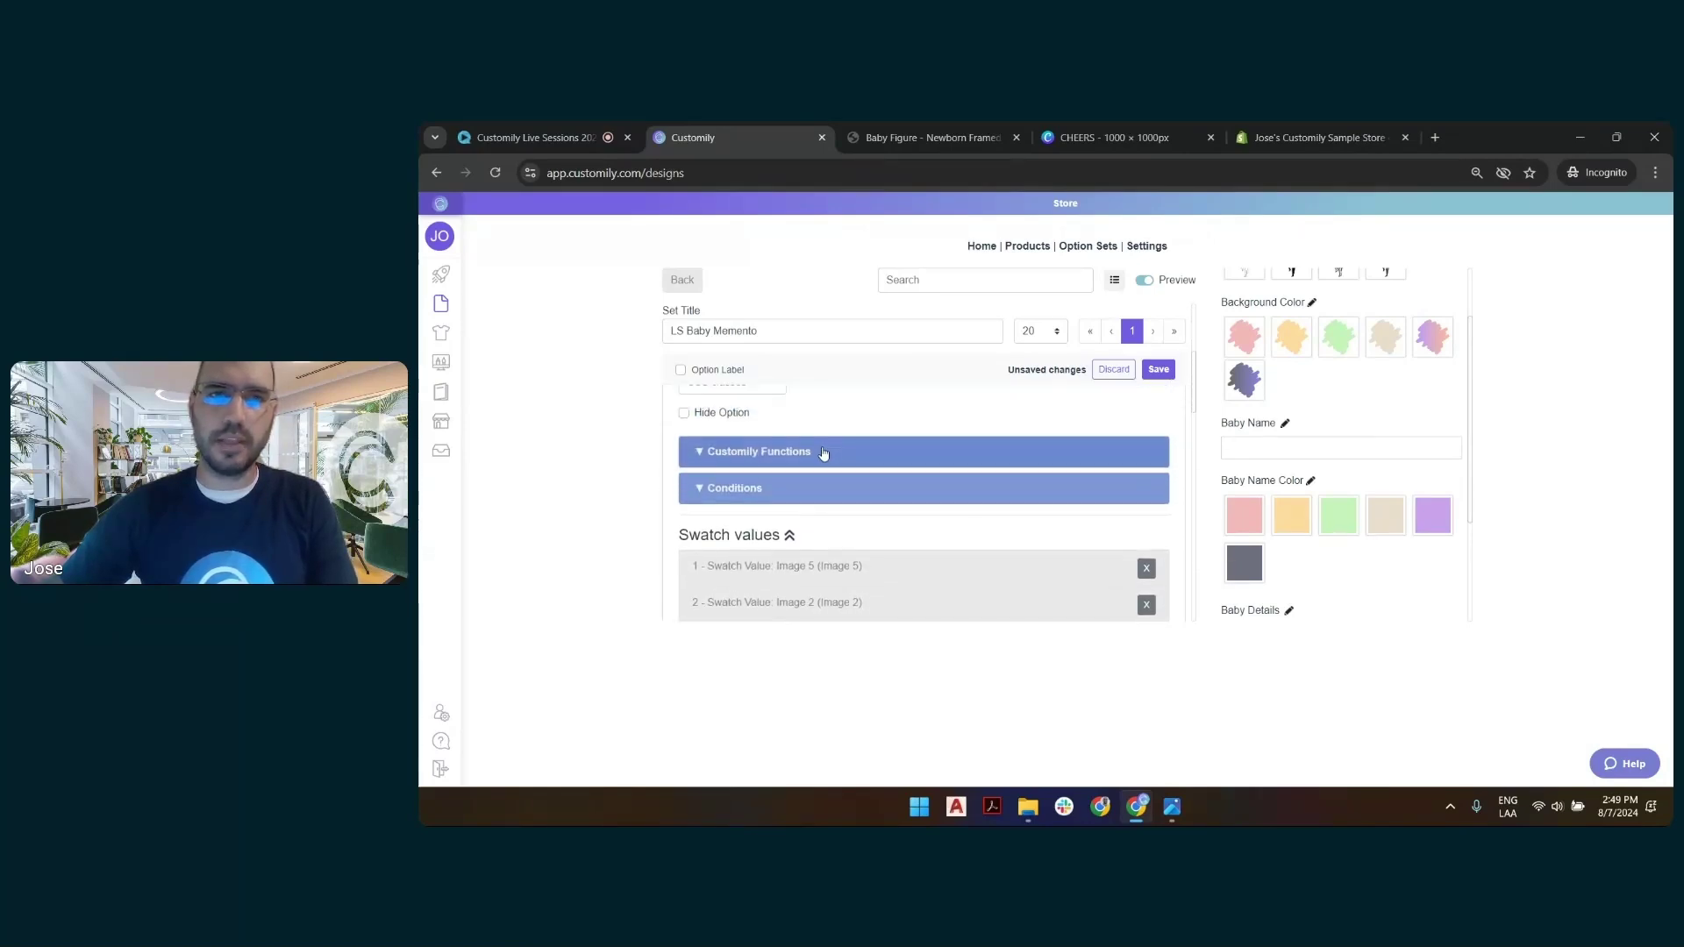
{"action": "left_click", "coordinate": [824, 449]}
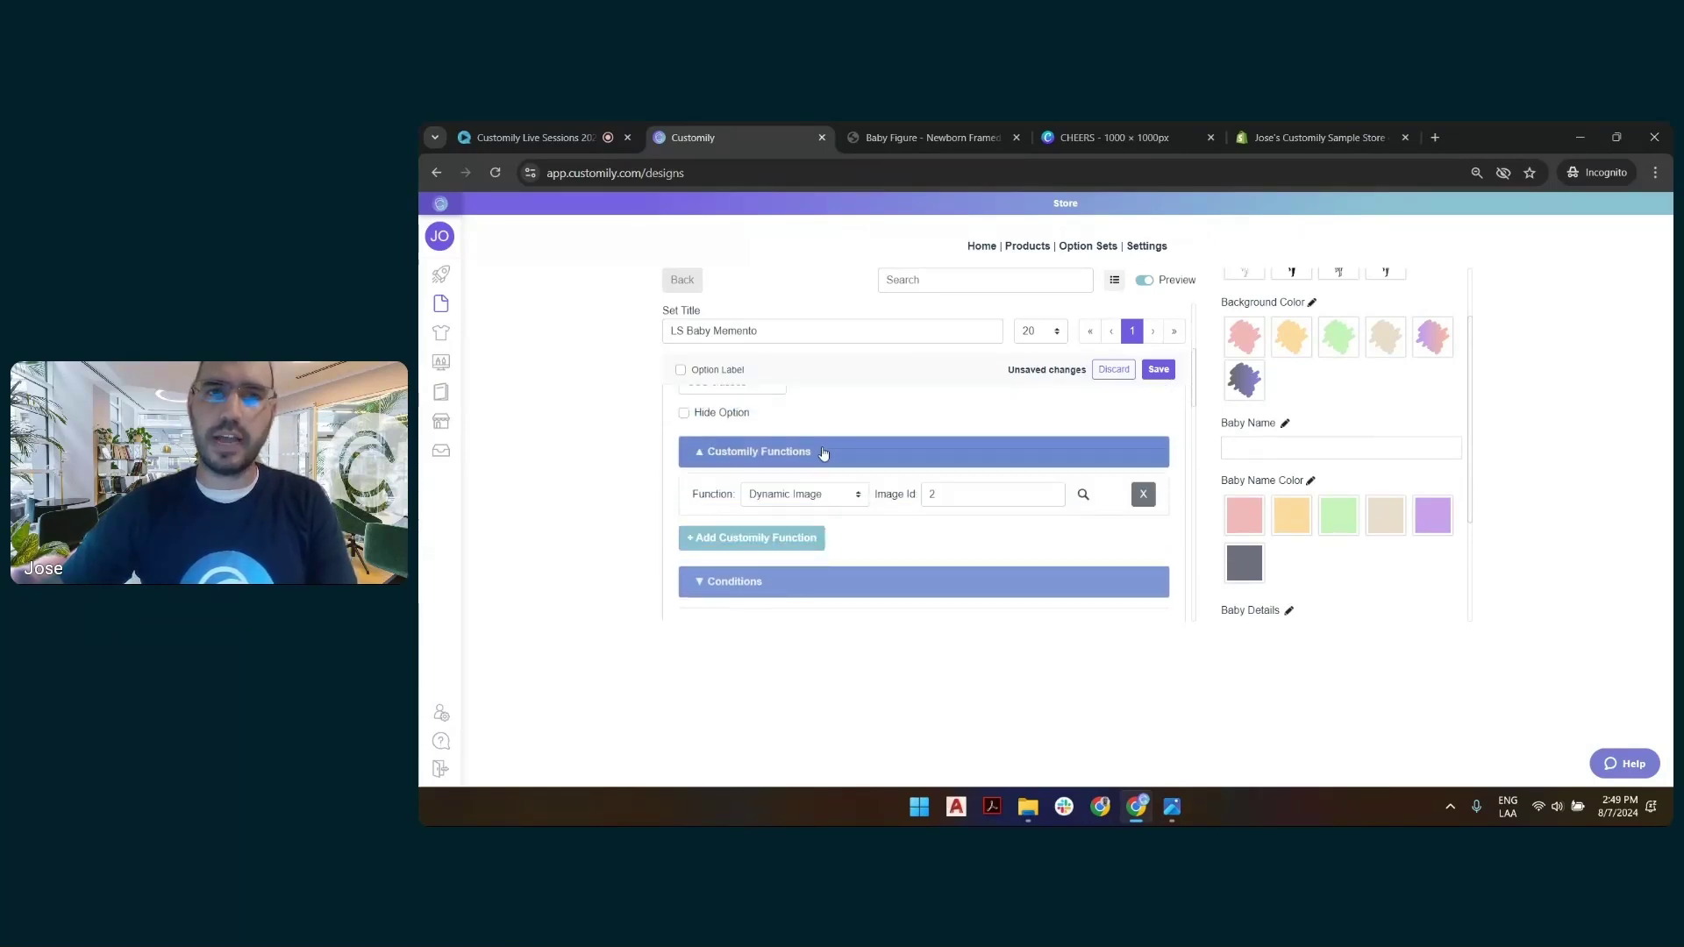
{"action": "left_click", "coordinate": [761, 537]}
{"action": "left_click", "coordinate": [816, 538]}
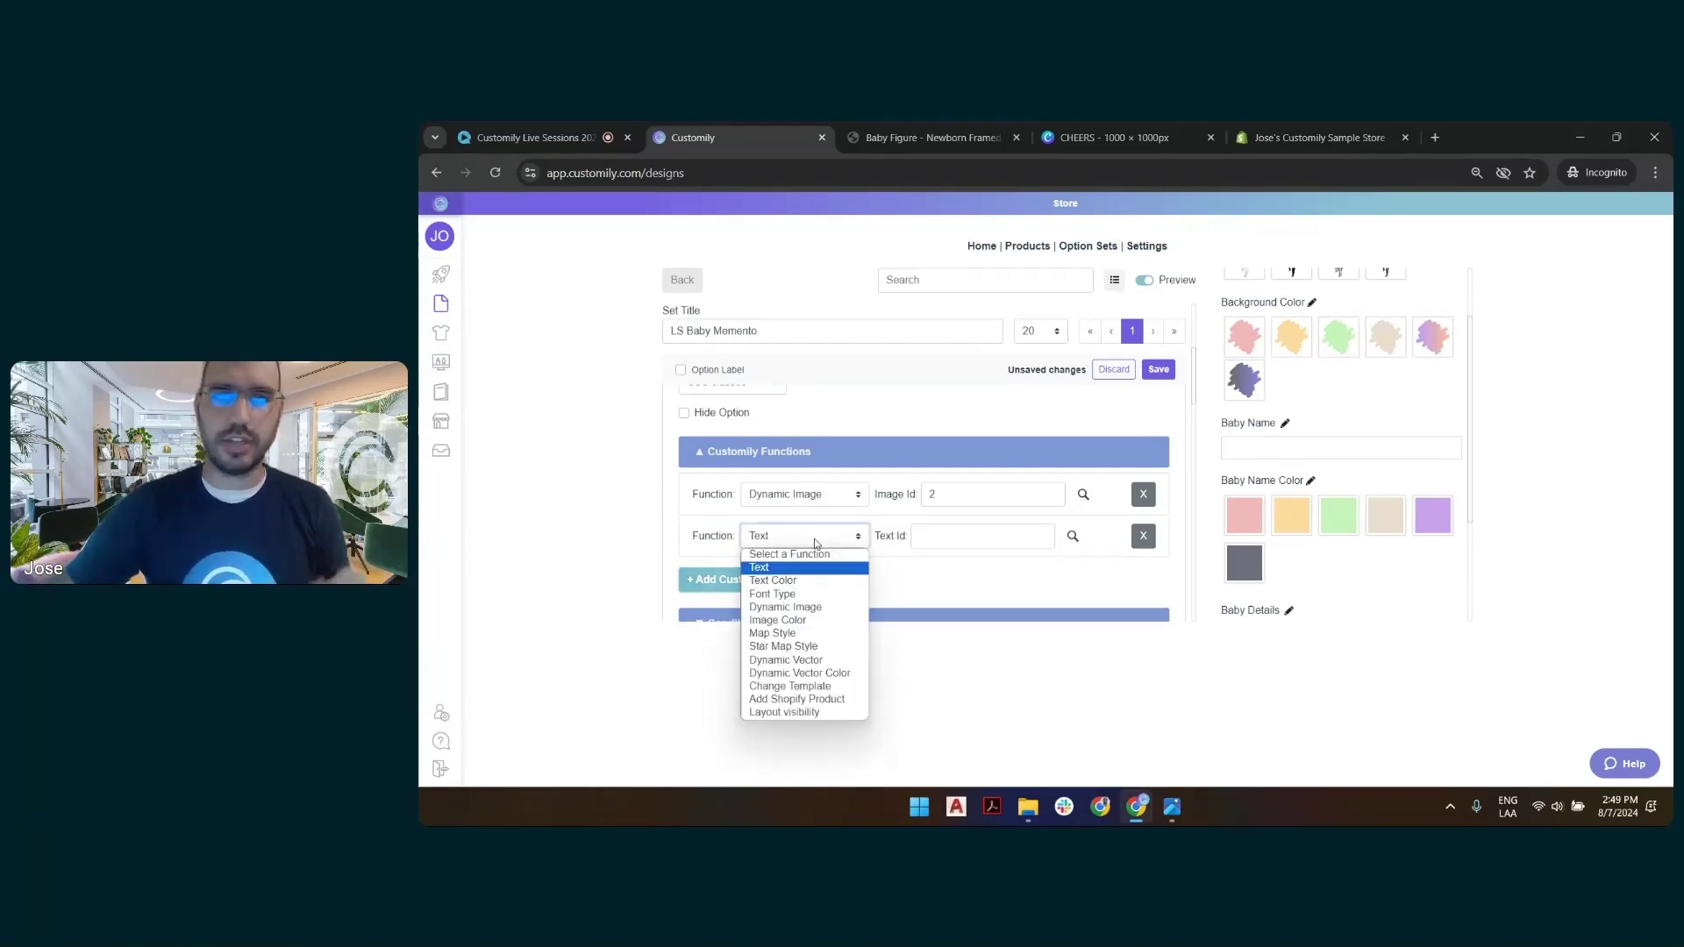
{"action": "left_click", "coordinate": [774, 581]}
{"action": "left_click", "coordinate": [932, 539]}
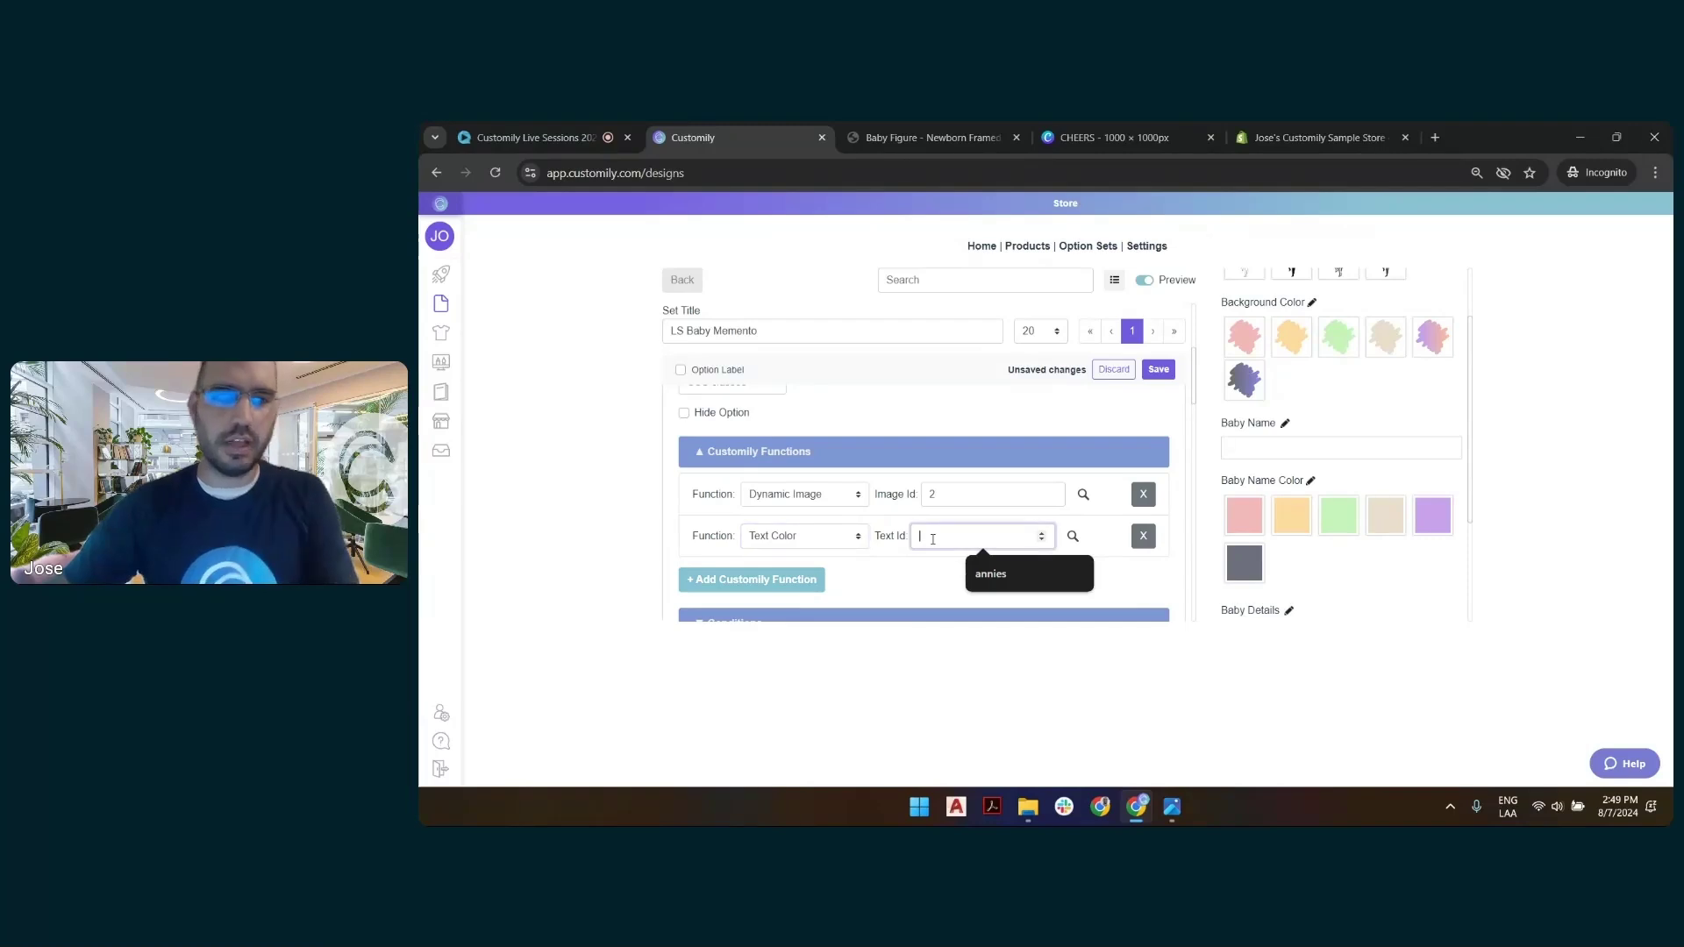
{"action": "type", "text": "3"}
{"action": "left_click", "coordinate": [929, 572]}
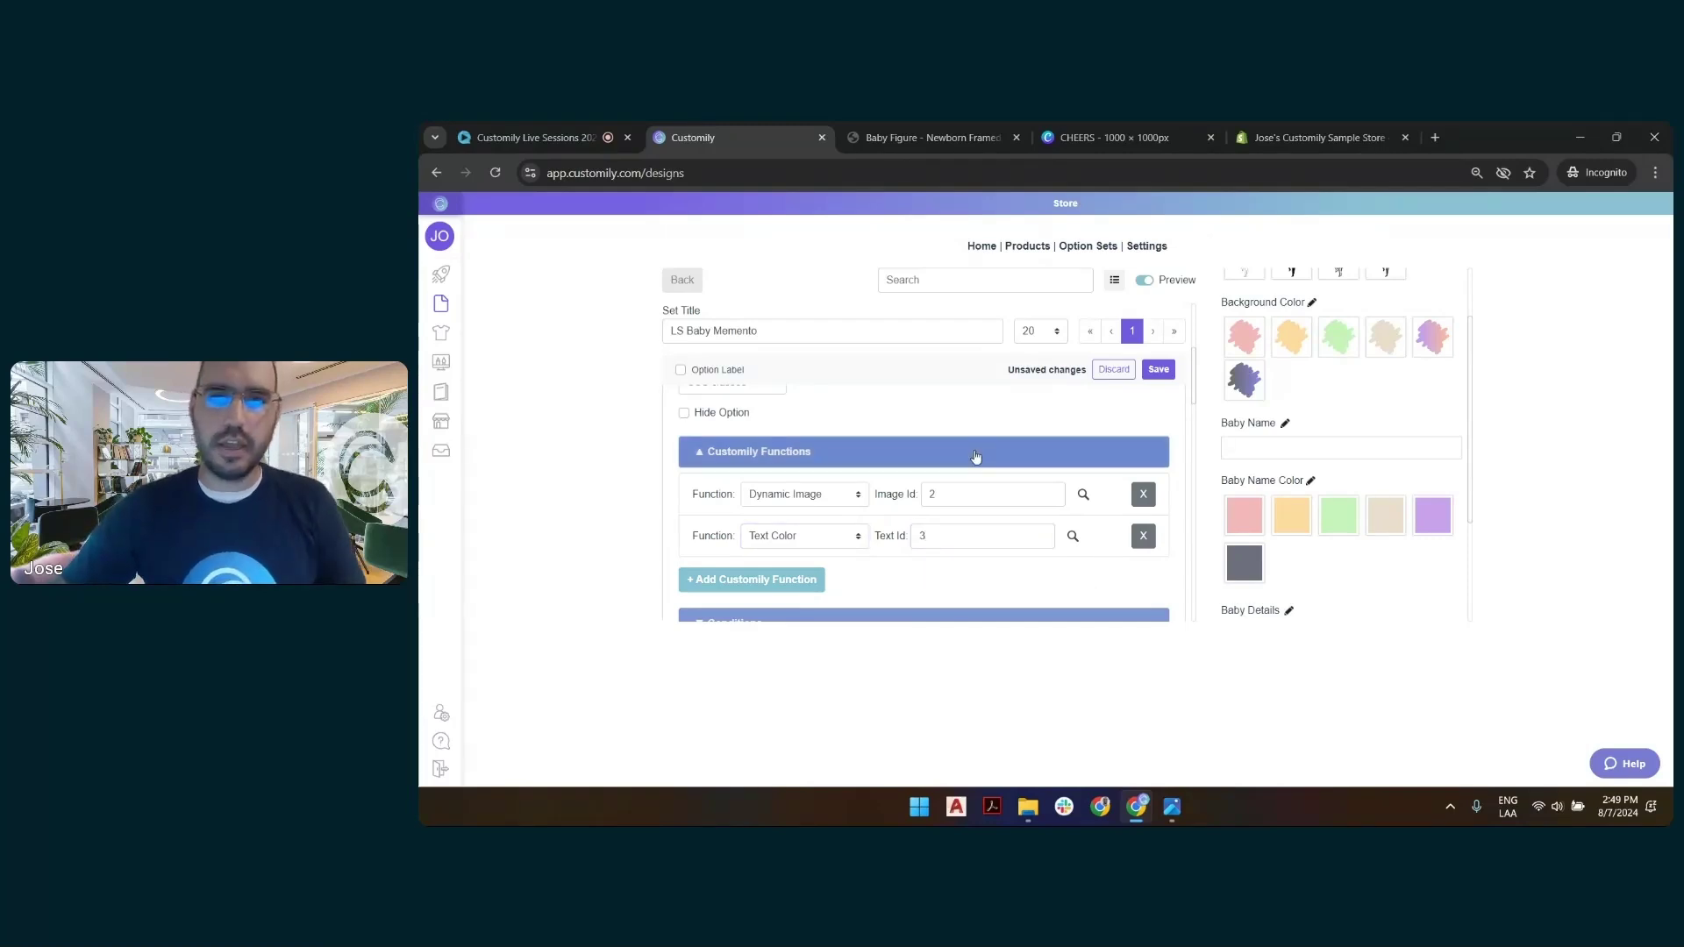
{"action": "left_click", "coordinate": [1311, 481]}
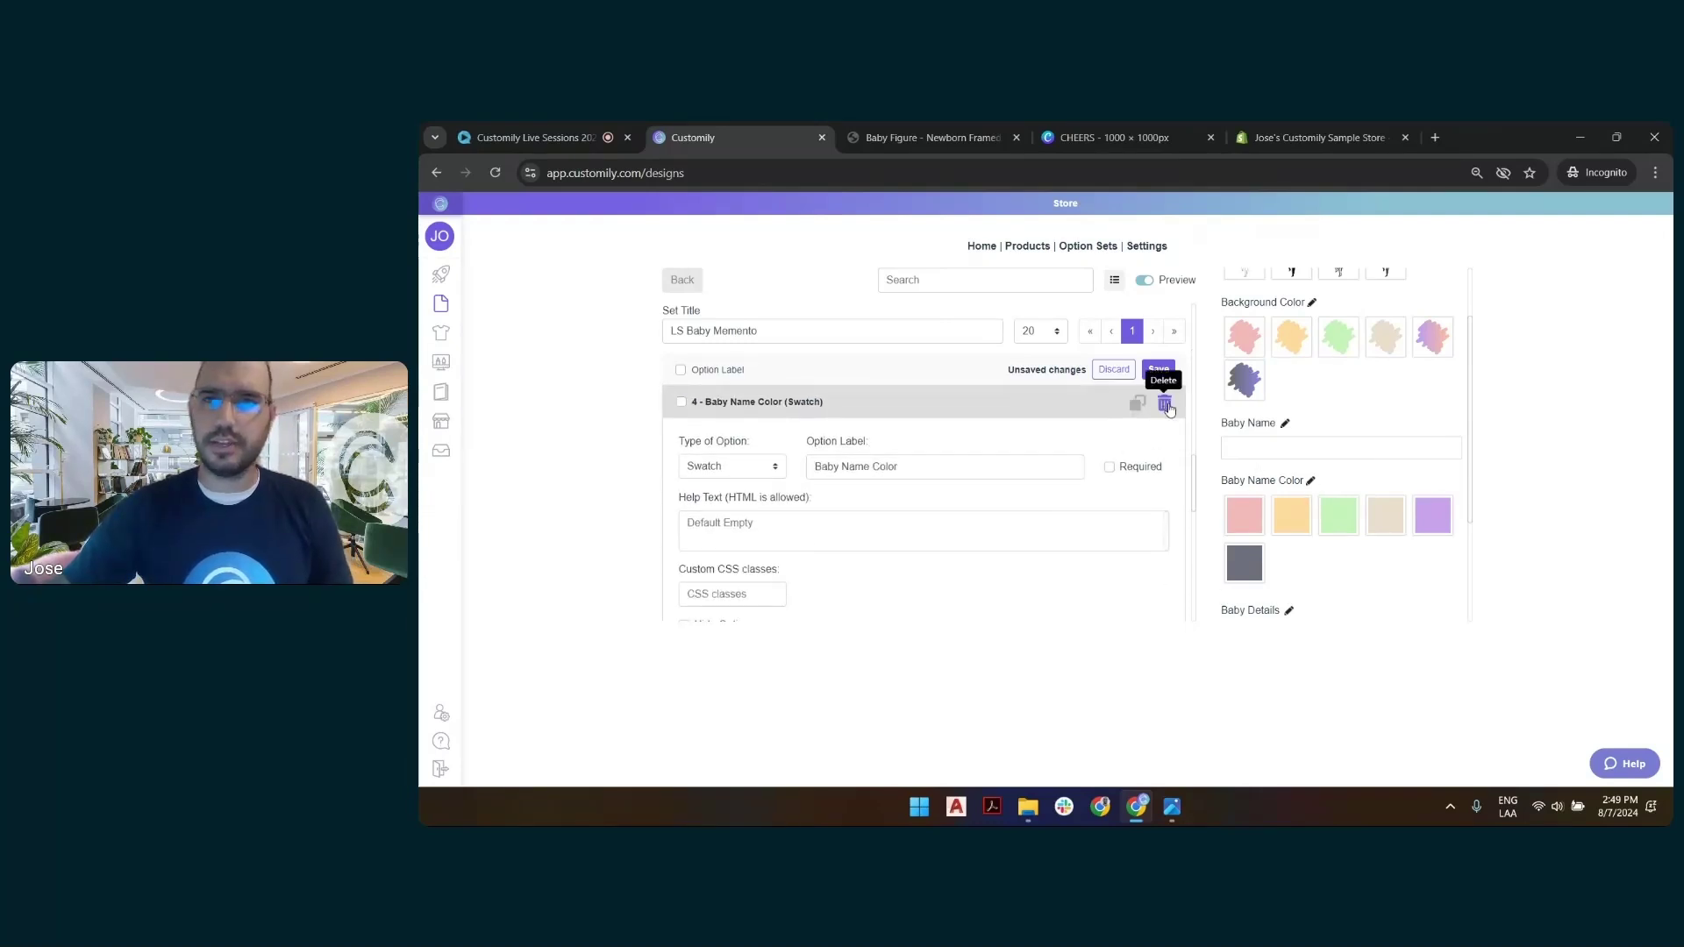
Tick Hide Option on Baby Name Color and collapse its settings.
{"action": "scroll", "coordinate": [869, 489], "scroll_direction": "down", "scroll_amount": 3}
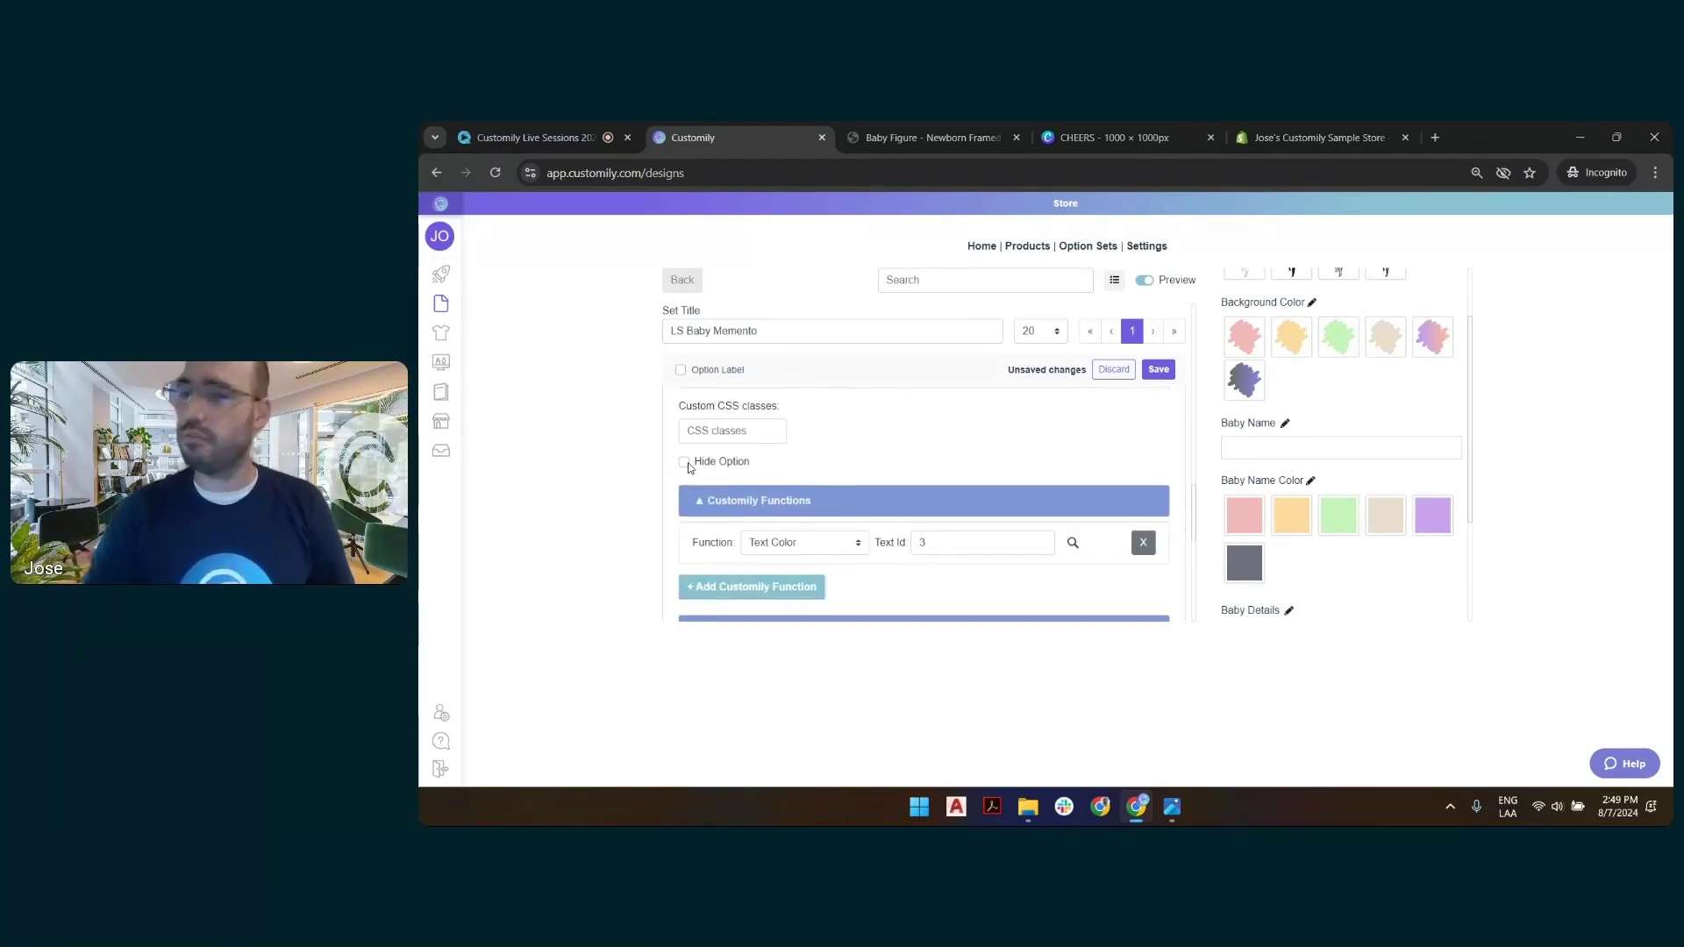
{"action": "left_click", "coordinate": [684, 462]}
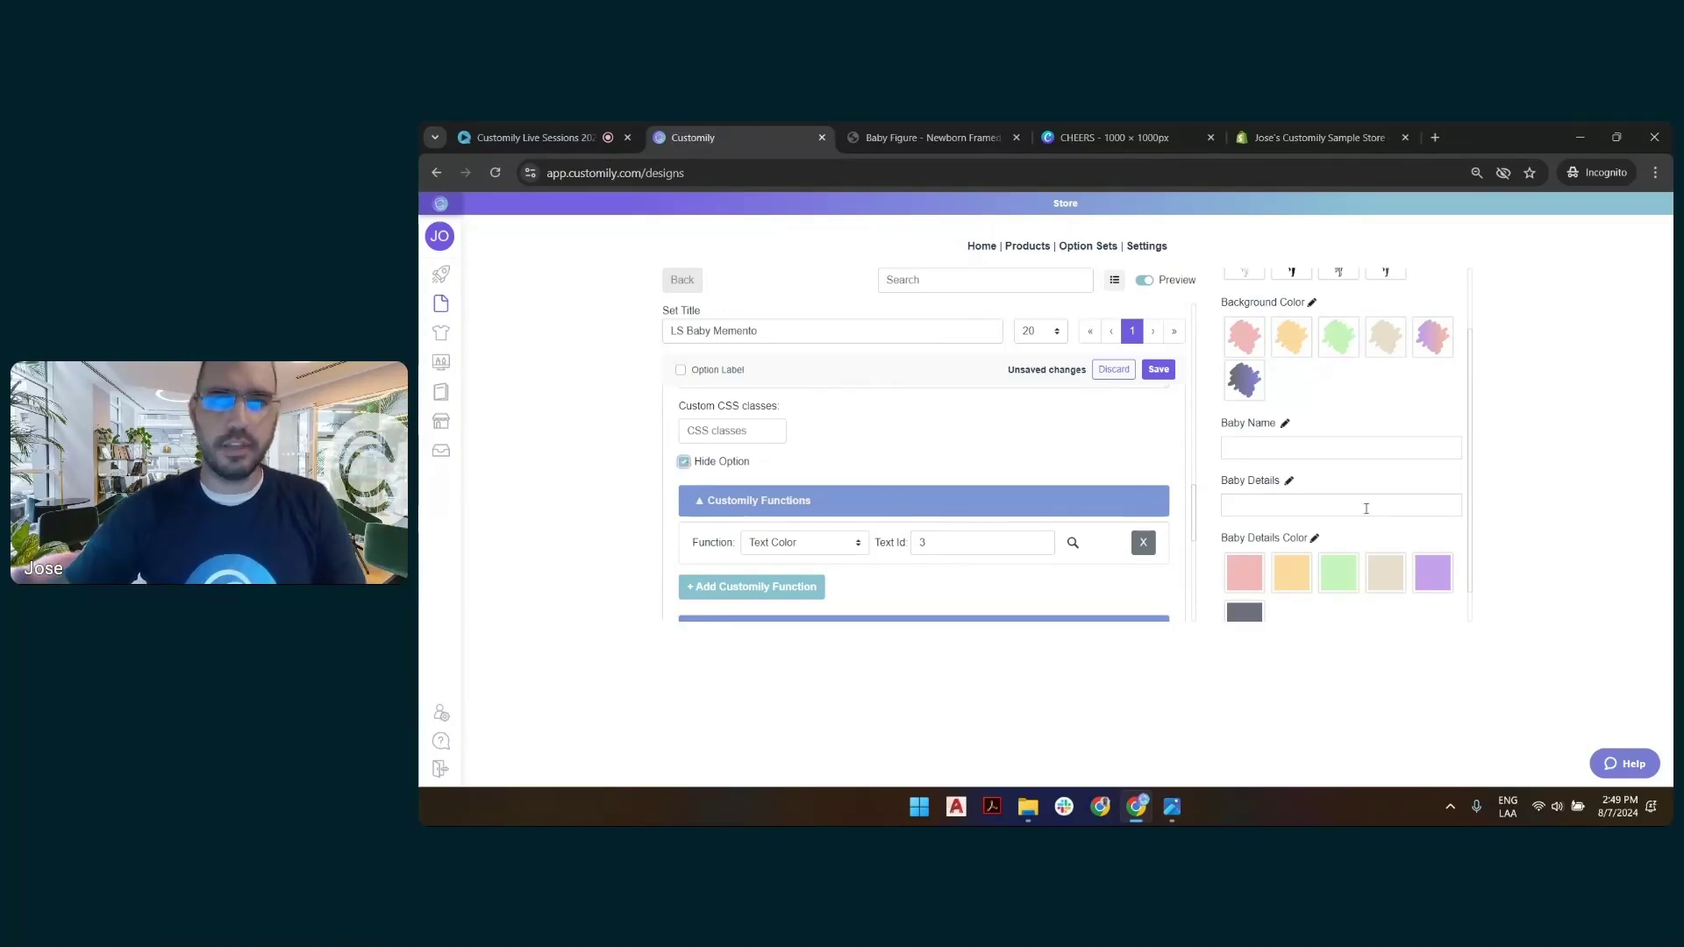
{"action": "scroll", "coordinate": [868, 504], "scroll_direction": "up", "scroll_amount": 4}
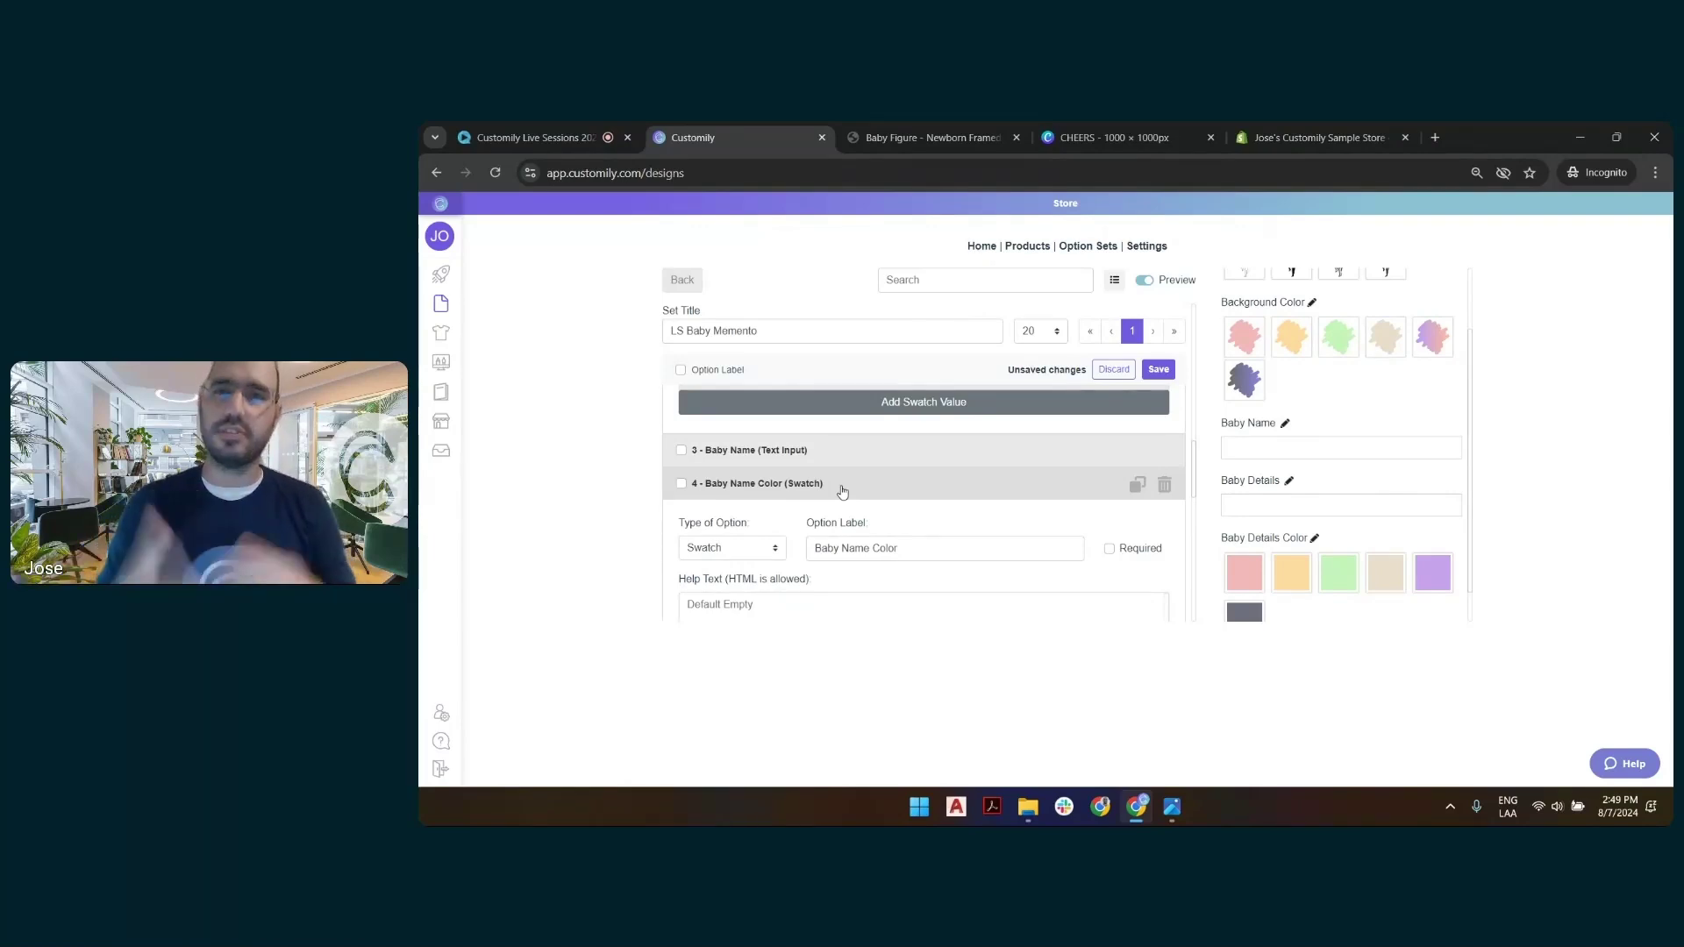
{"action": "left_click", "coordinate": [841, 492]}
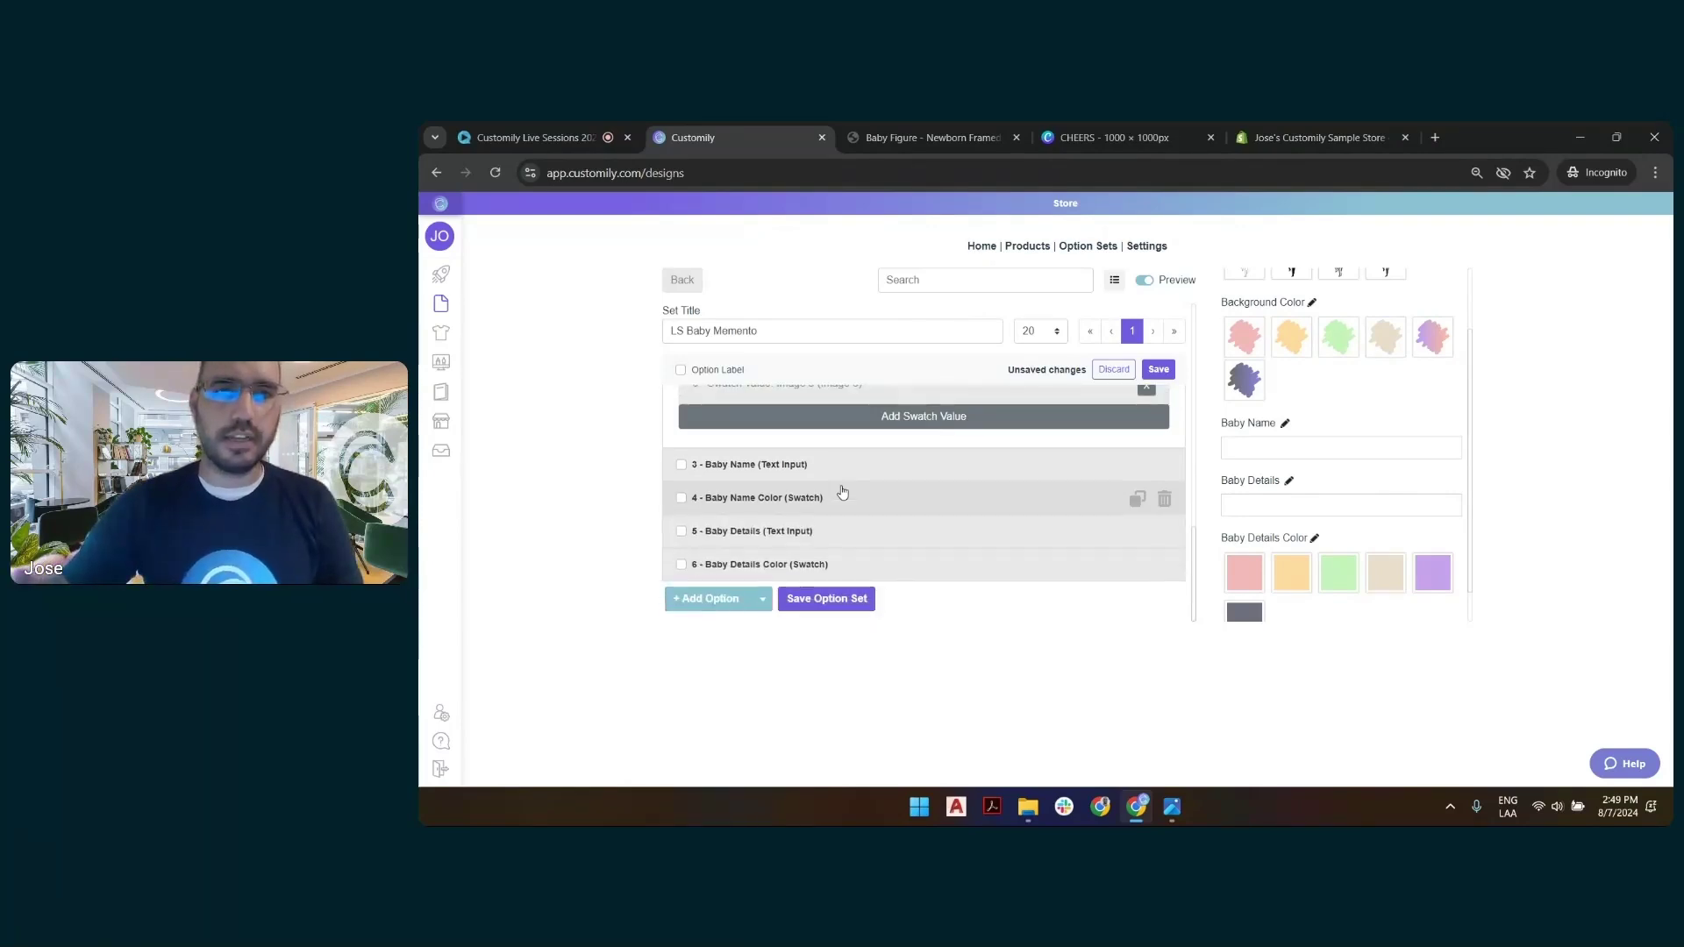
Expand the Baby Details Color option and inspect its settings.
{"action": "left_click", "coordinate": [881, 581]}
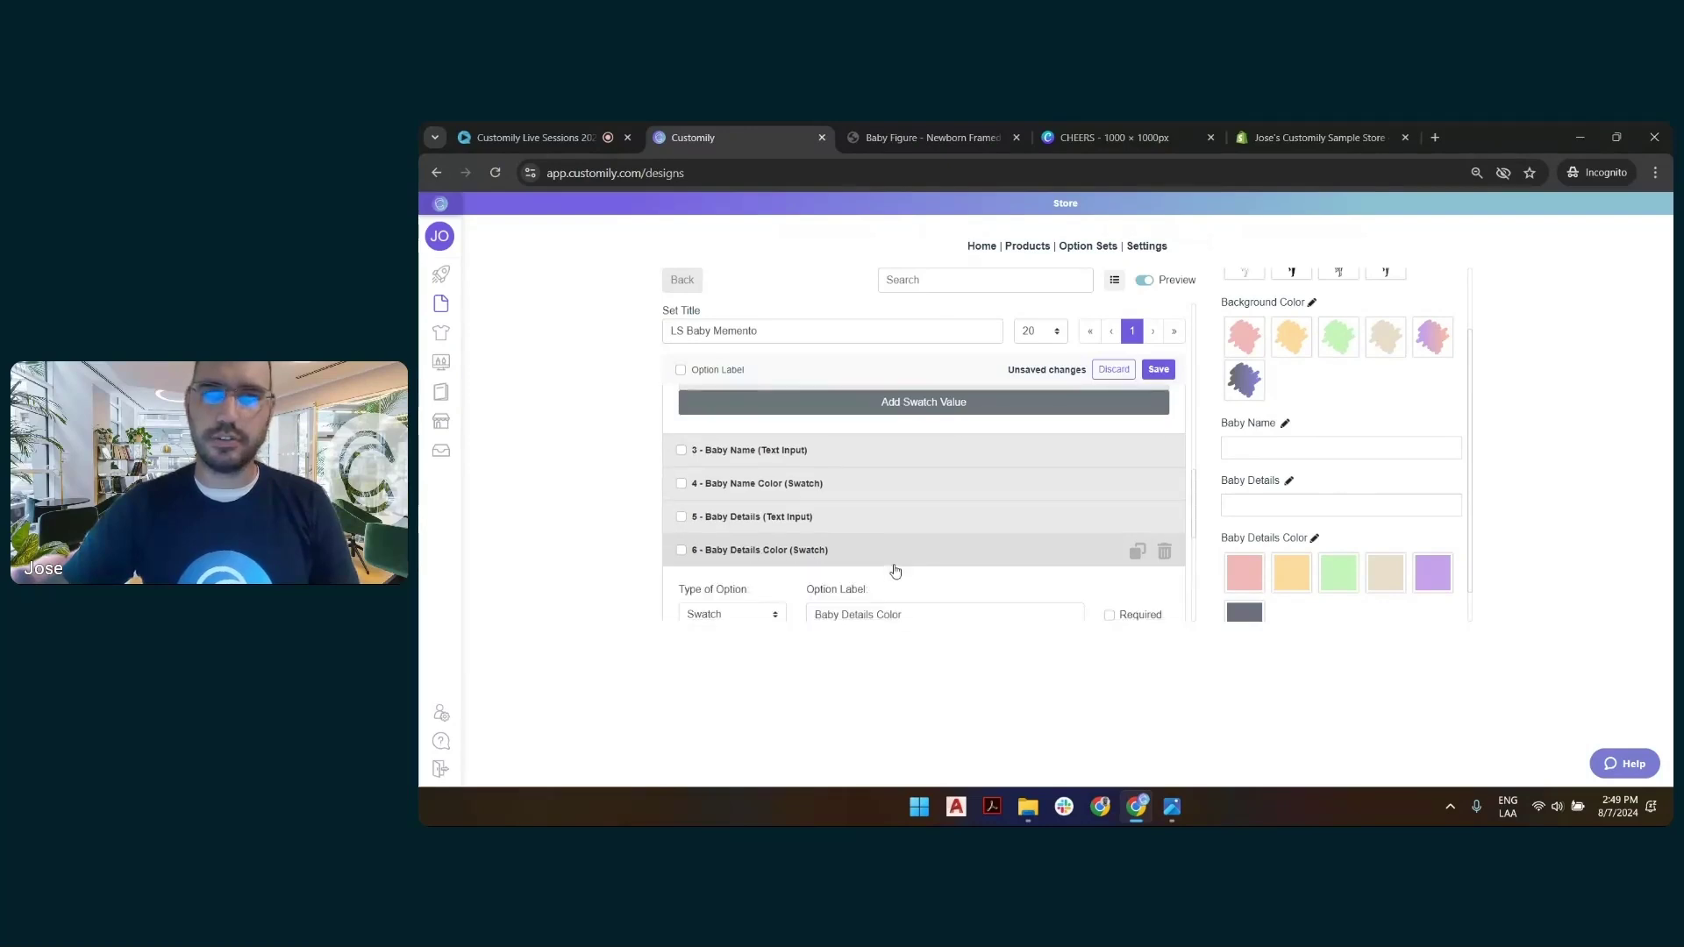
{"action": "scroll", "coordinate": [895, 561], "scroll_direction": "down", "scroll_amount": 4}
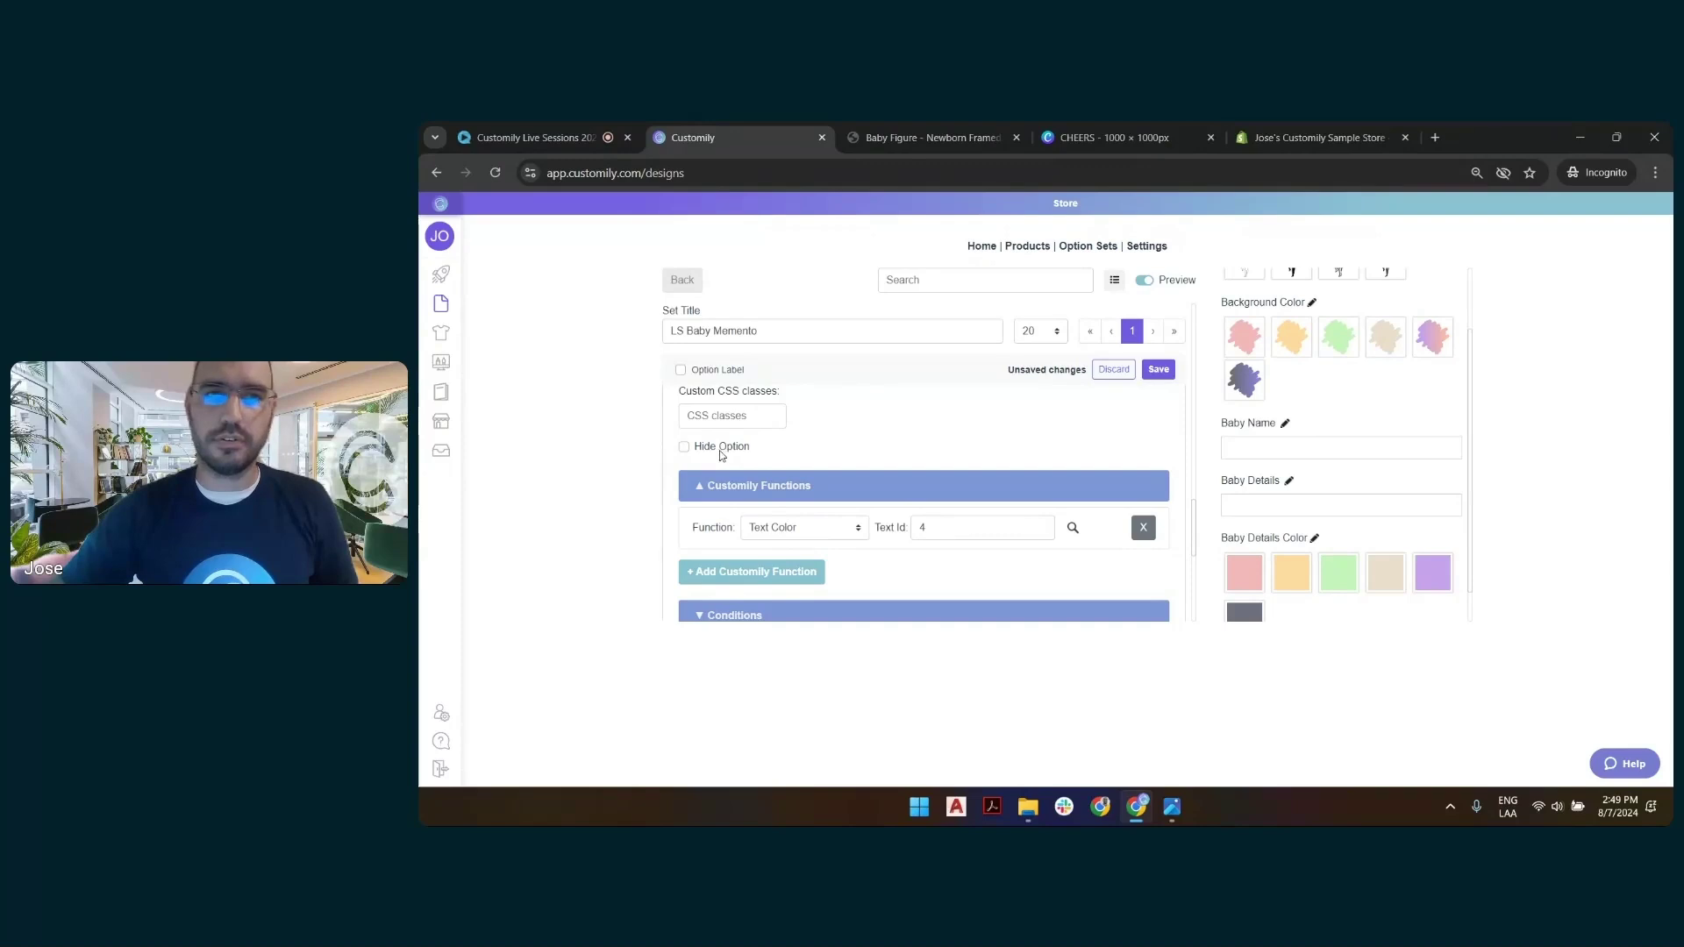
{"action": "scroll", "coordinate": [857, 515], "scroll_direction": "up", "scroll_amount": 5}
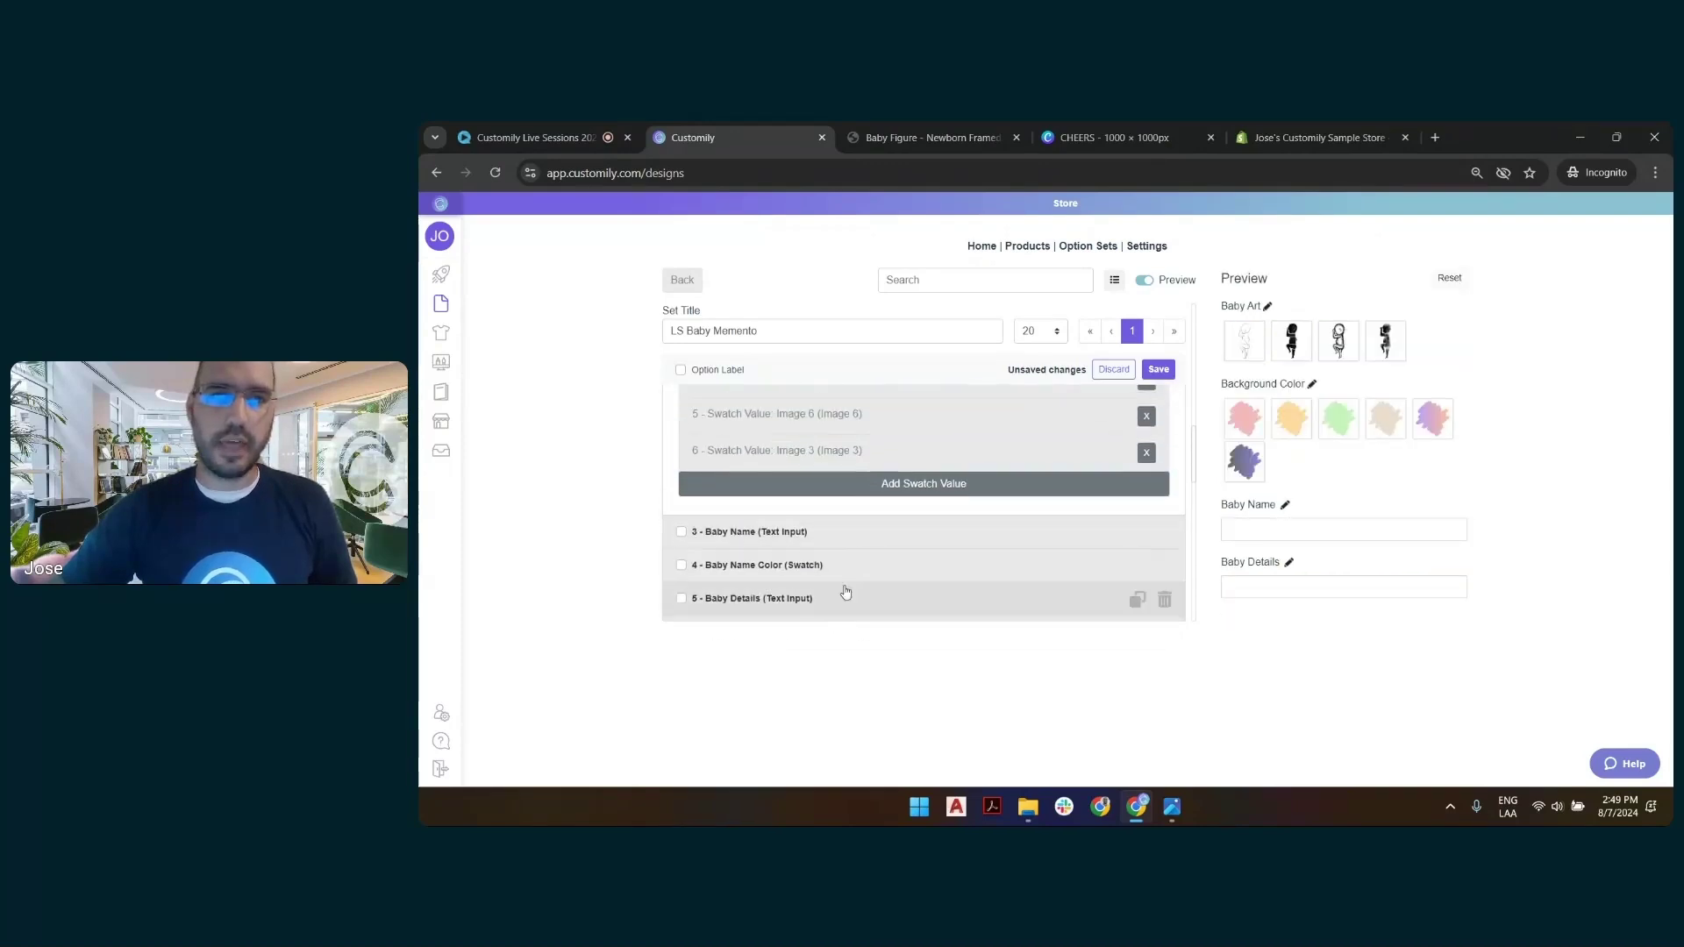
{"action": "scroll", "coordinate": [847, 527], "scroll_direction": "down", "scroll_amount": 5}
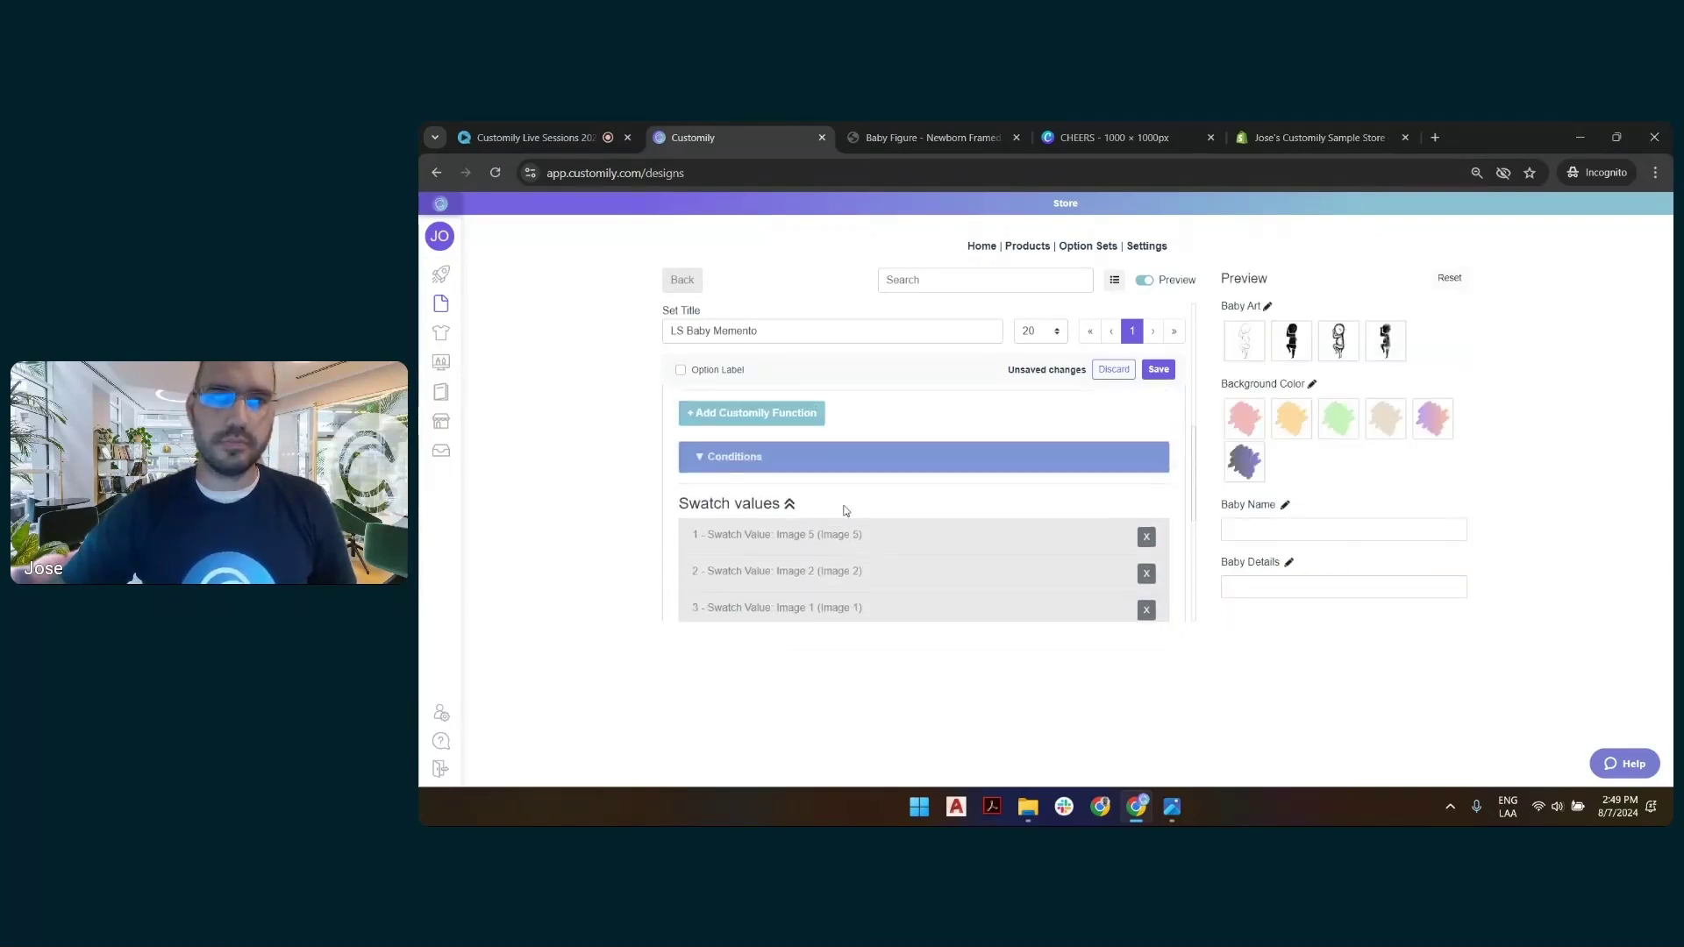
Add a Text Color function on text ID 4 to the Background Color option.
{"action": "left_click", "coordinate": [792, 486]}
{"action": "left_click", "coordinate": [804, 485]}
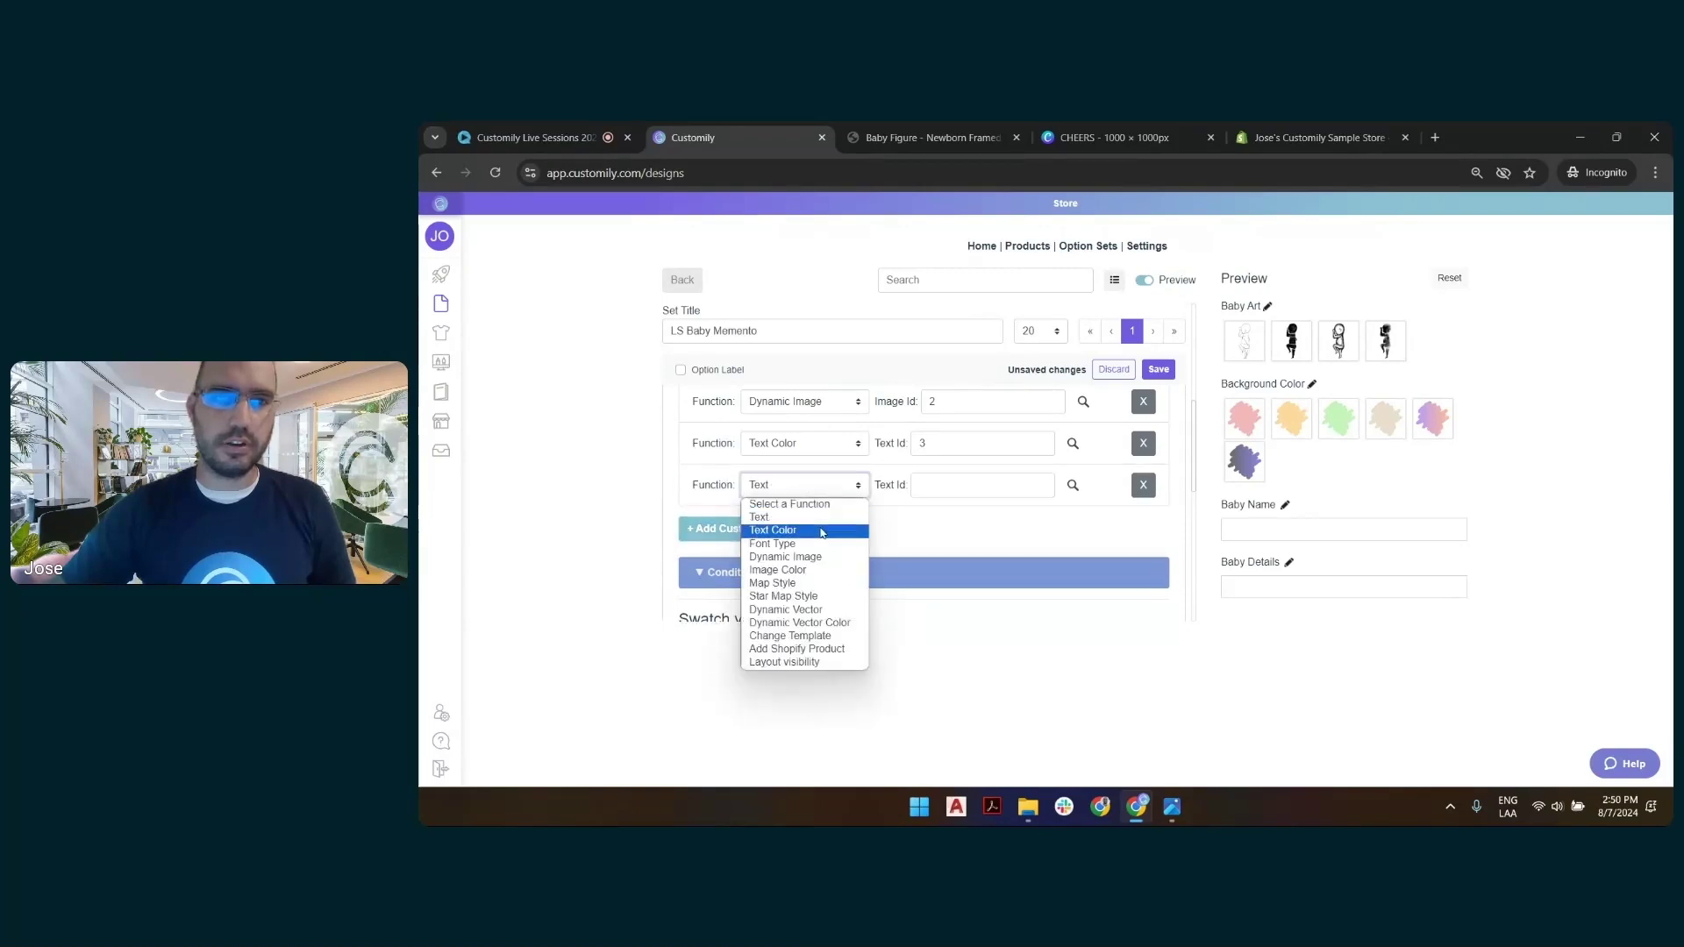
{"action": "left_click", "coordinate": [790, 526]}
{"action": "left_click", "coordinate": [947, 485]}
{"action": "left_click", "coordinate": [939, 526]}
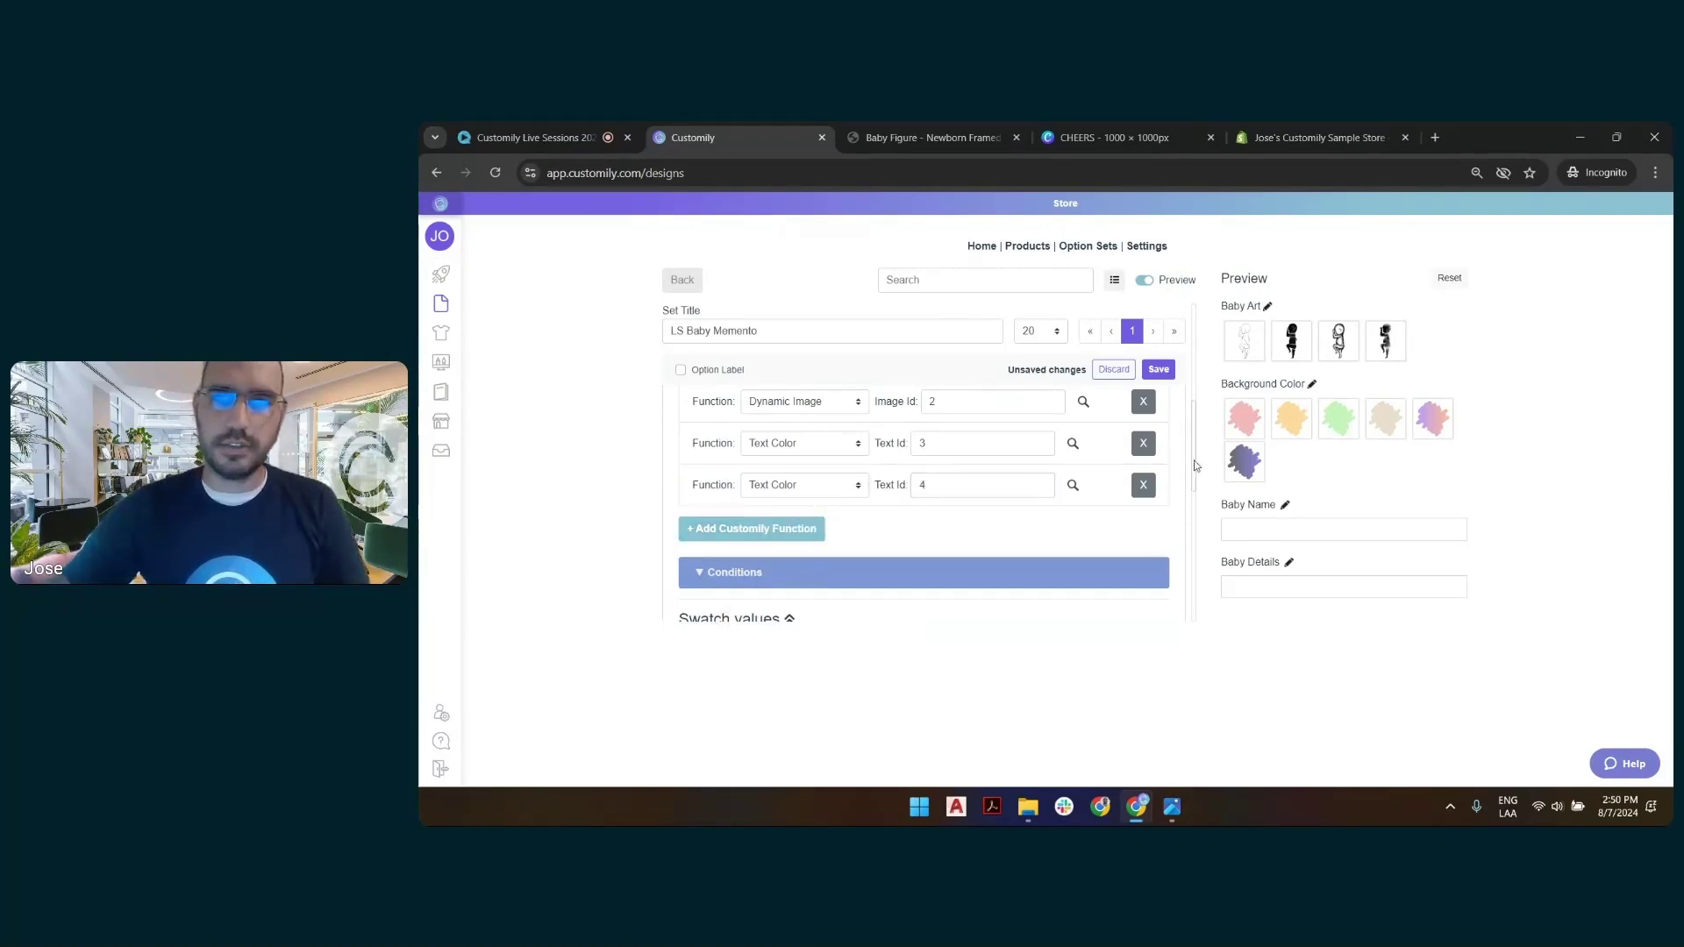
Save the option set and go to the Customily start page.
{"action": "left_click_drag", "start_coordinate": [1197, 458], "coordinate": [1195, 373]}
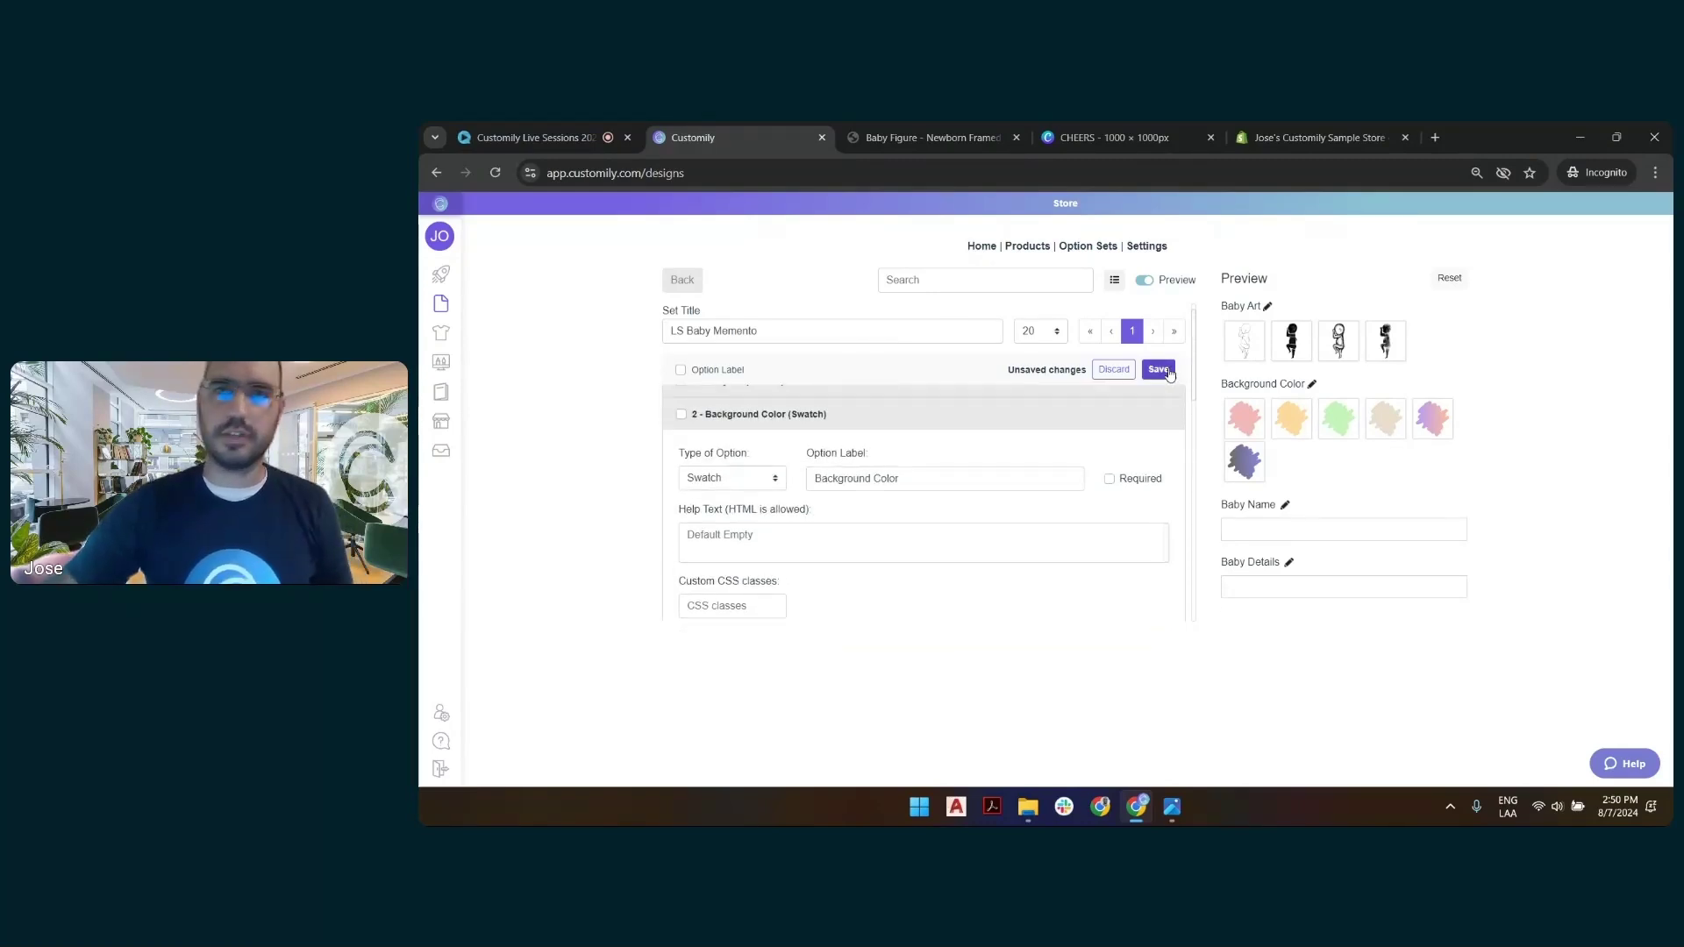
{"action": "left_click", "coordinate": [1159, 370]}
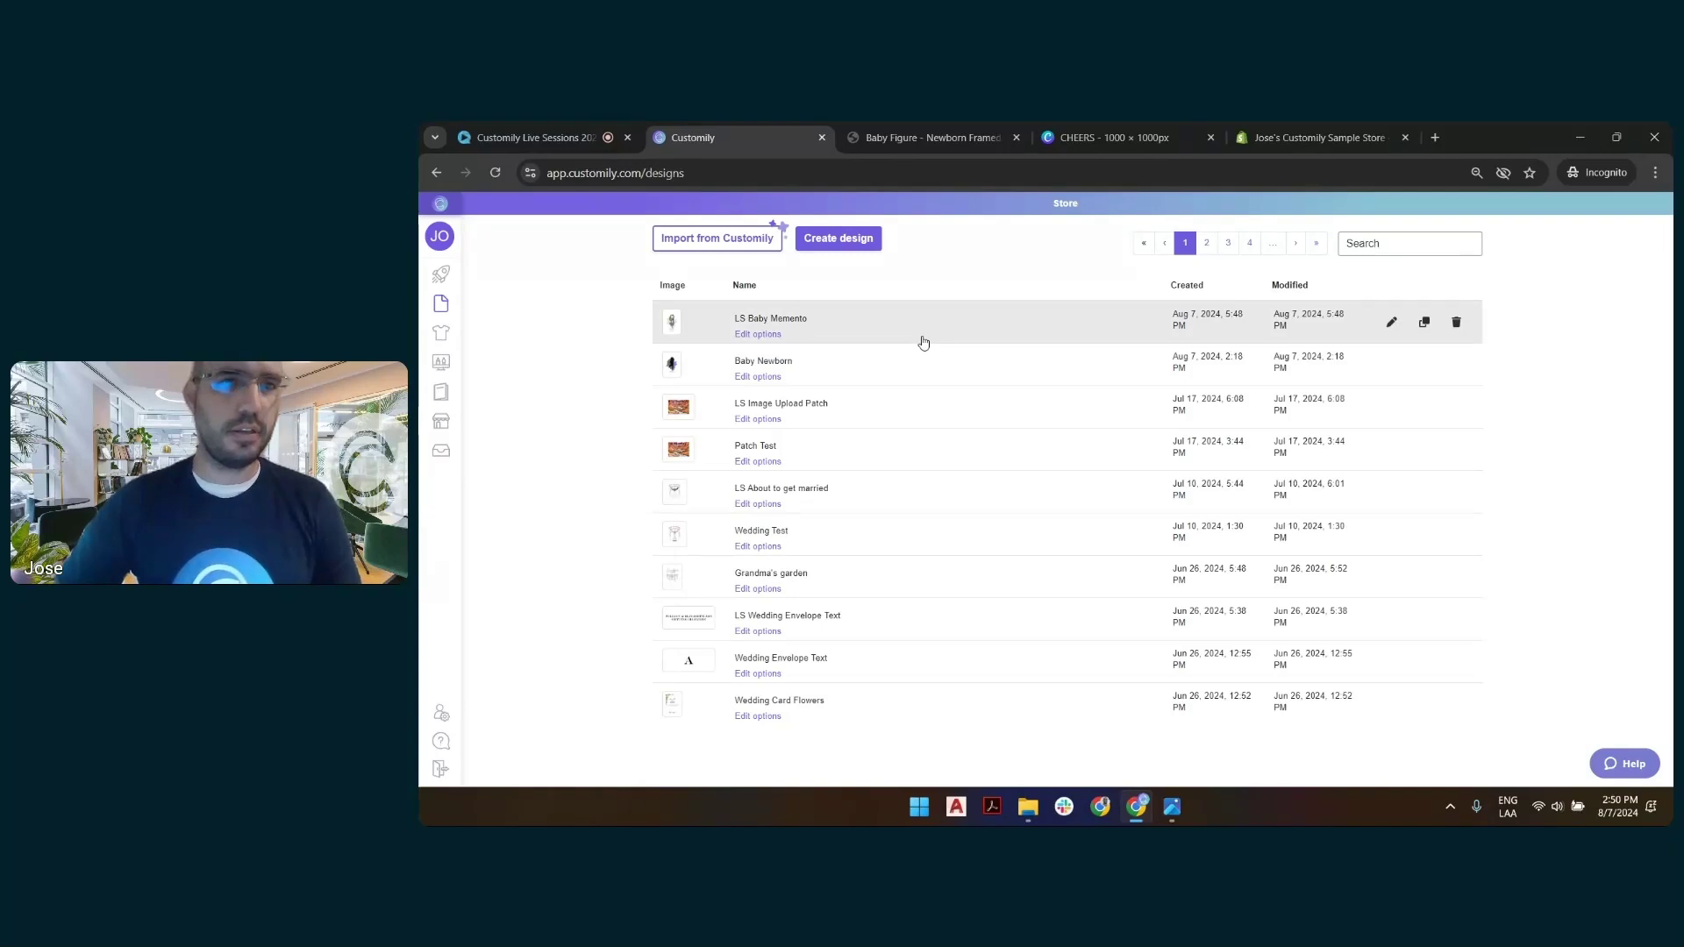
{"action": "left_click", "coordinate": [443, 277]}
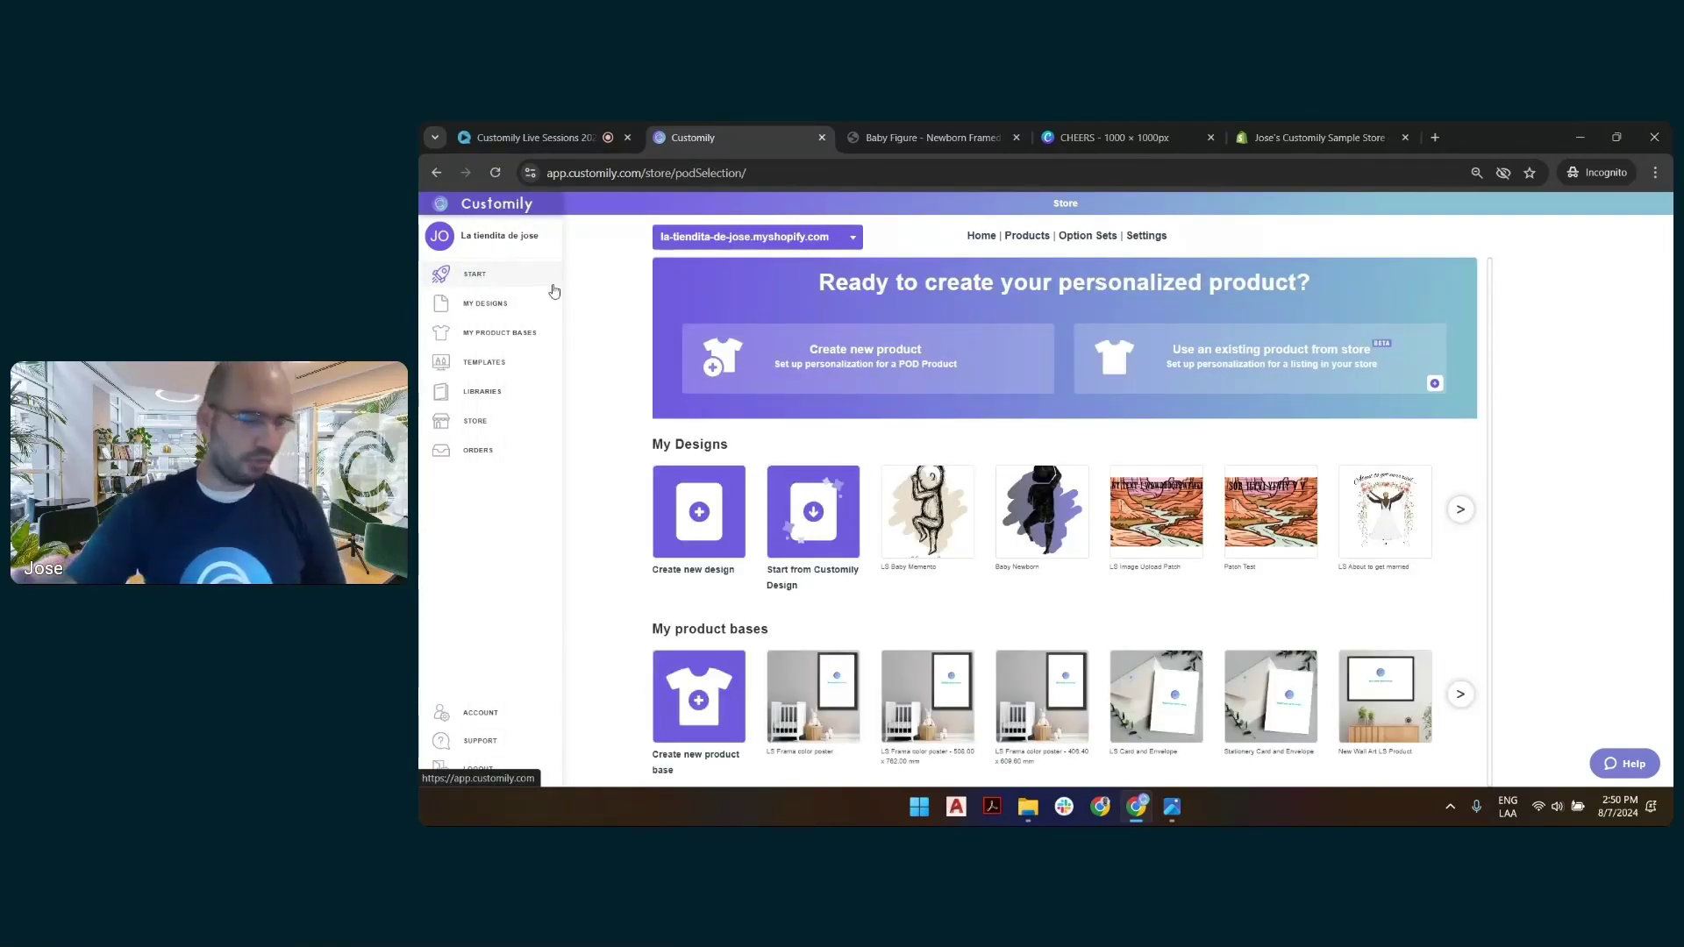
Start a new product from your own bases by searching 'poste' and choosing LS Frama color poster.
{"action": "left_click", "coordinate": [979, 348]}
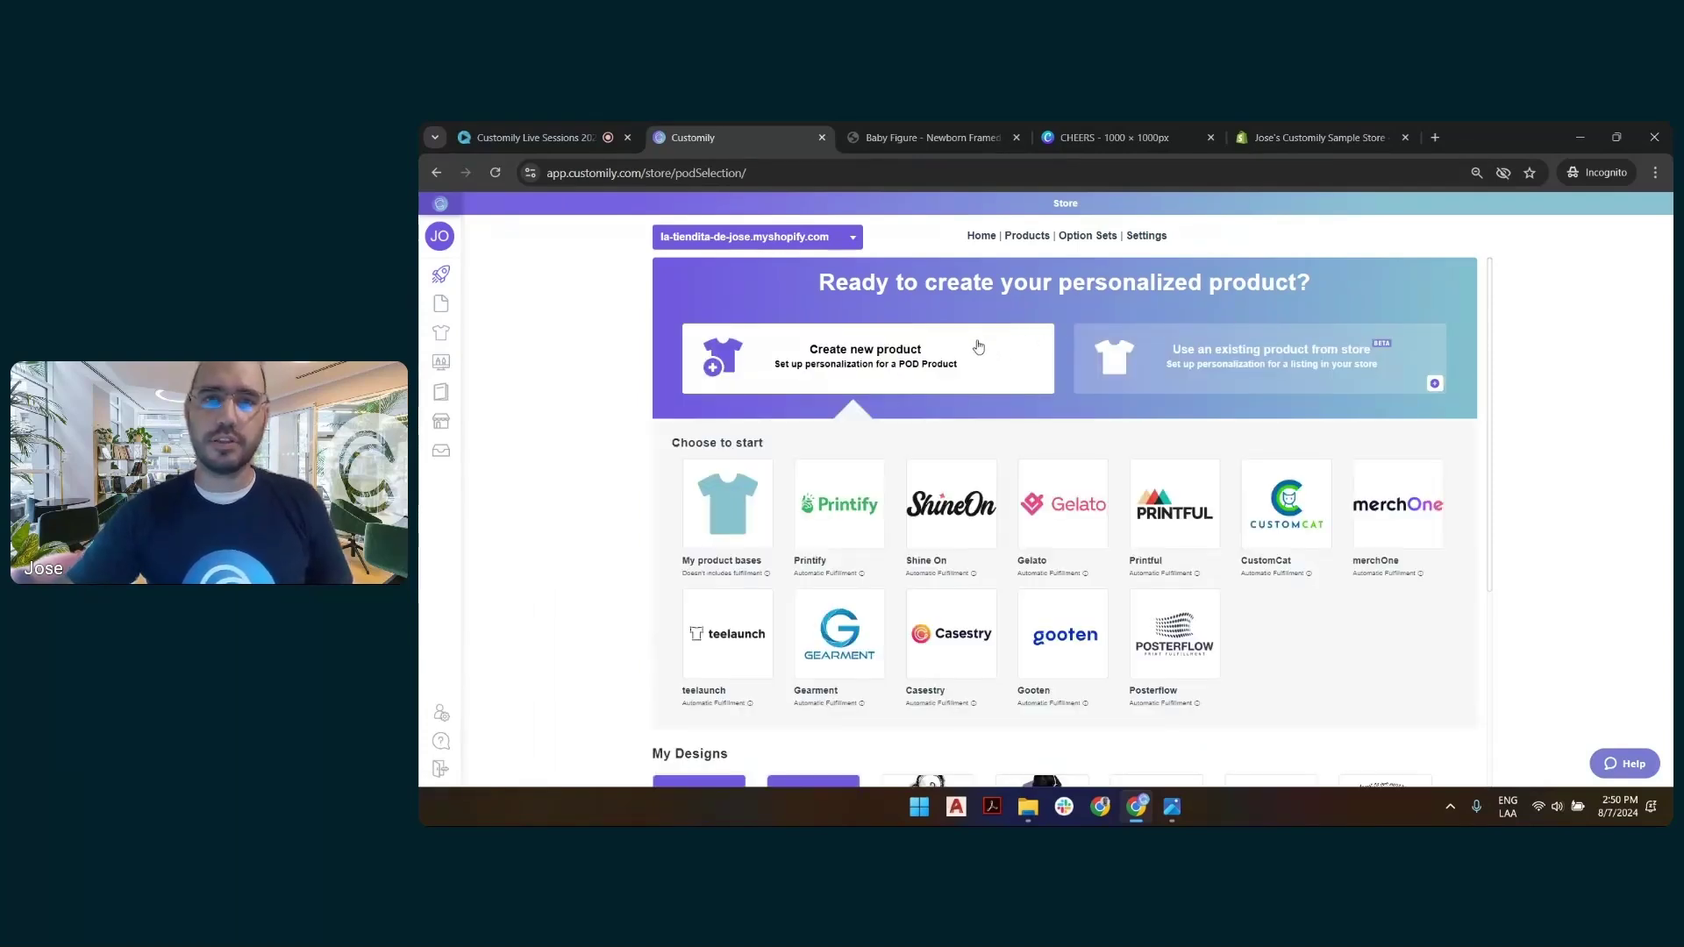
{"action": "left_click", "coordinate": [726, 489]}
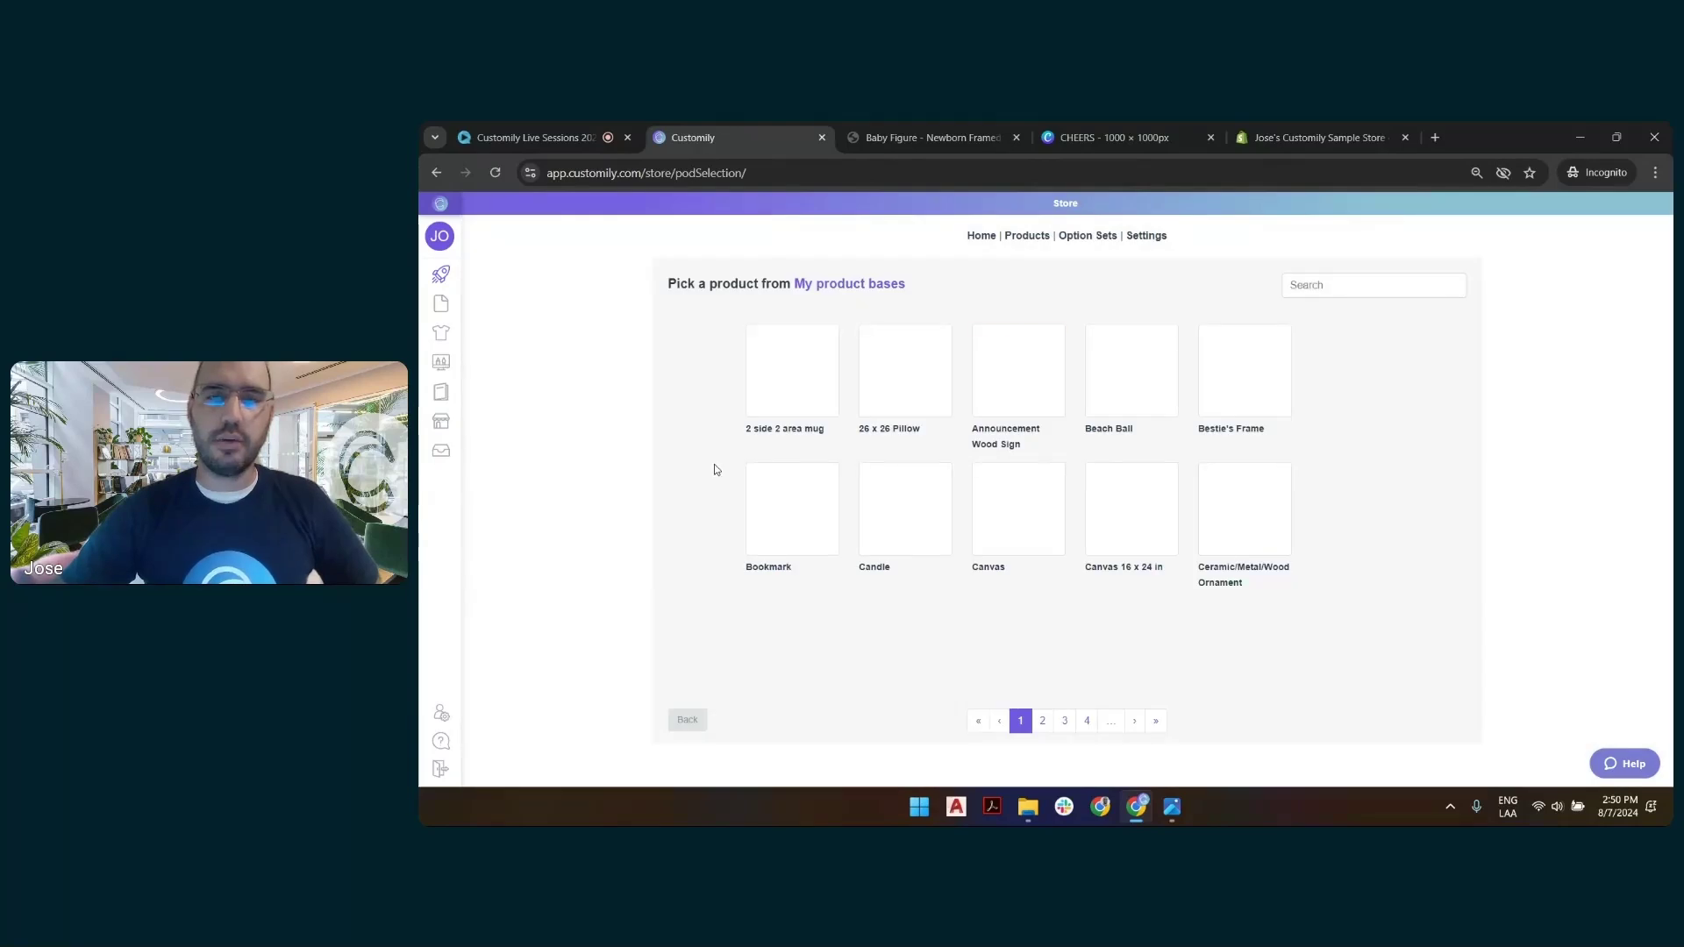
{"action": "left_click", "coordinate": [1337, 283]}
{"action": "type", "text": "poster"}
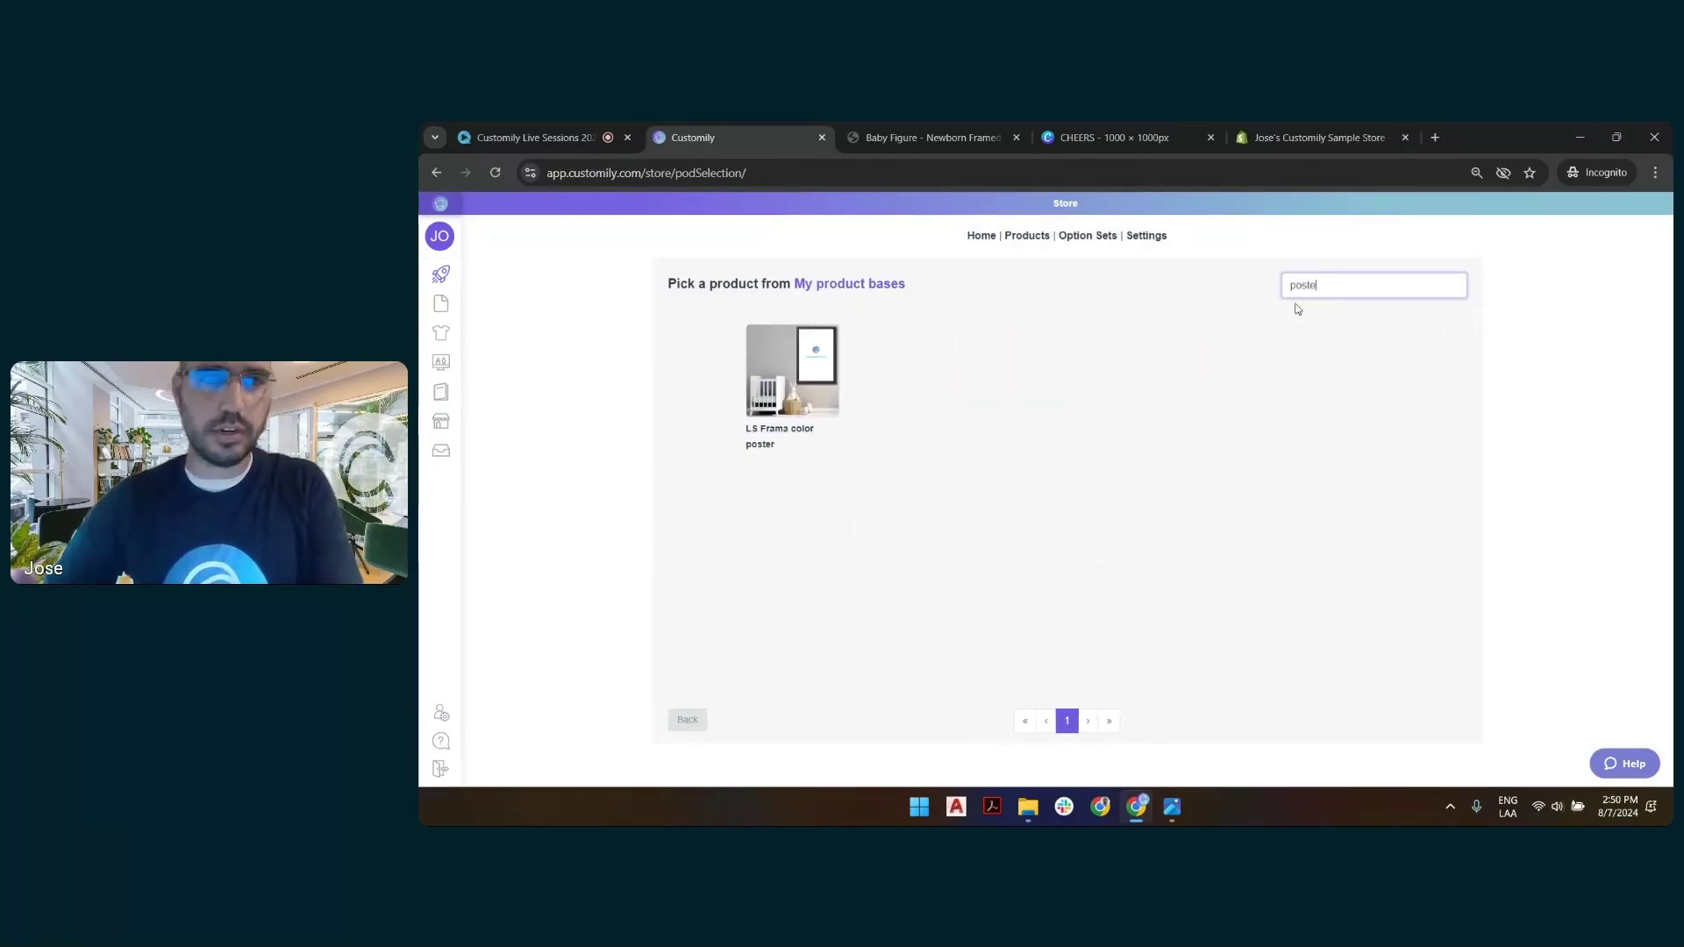
{"action": "left_click", "coordinate": [789, 367]}
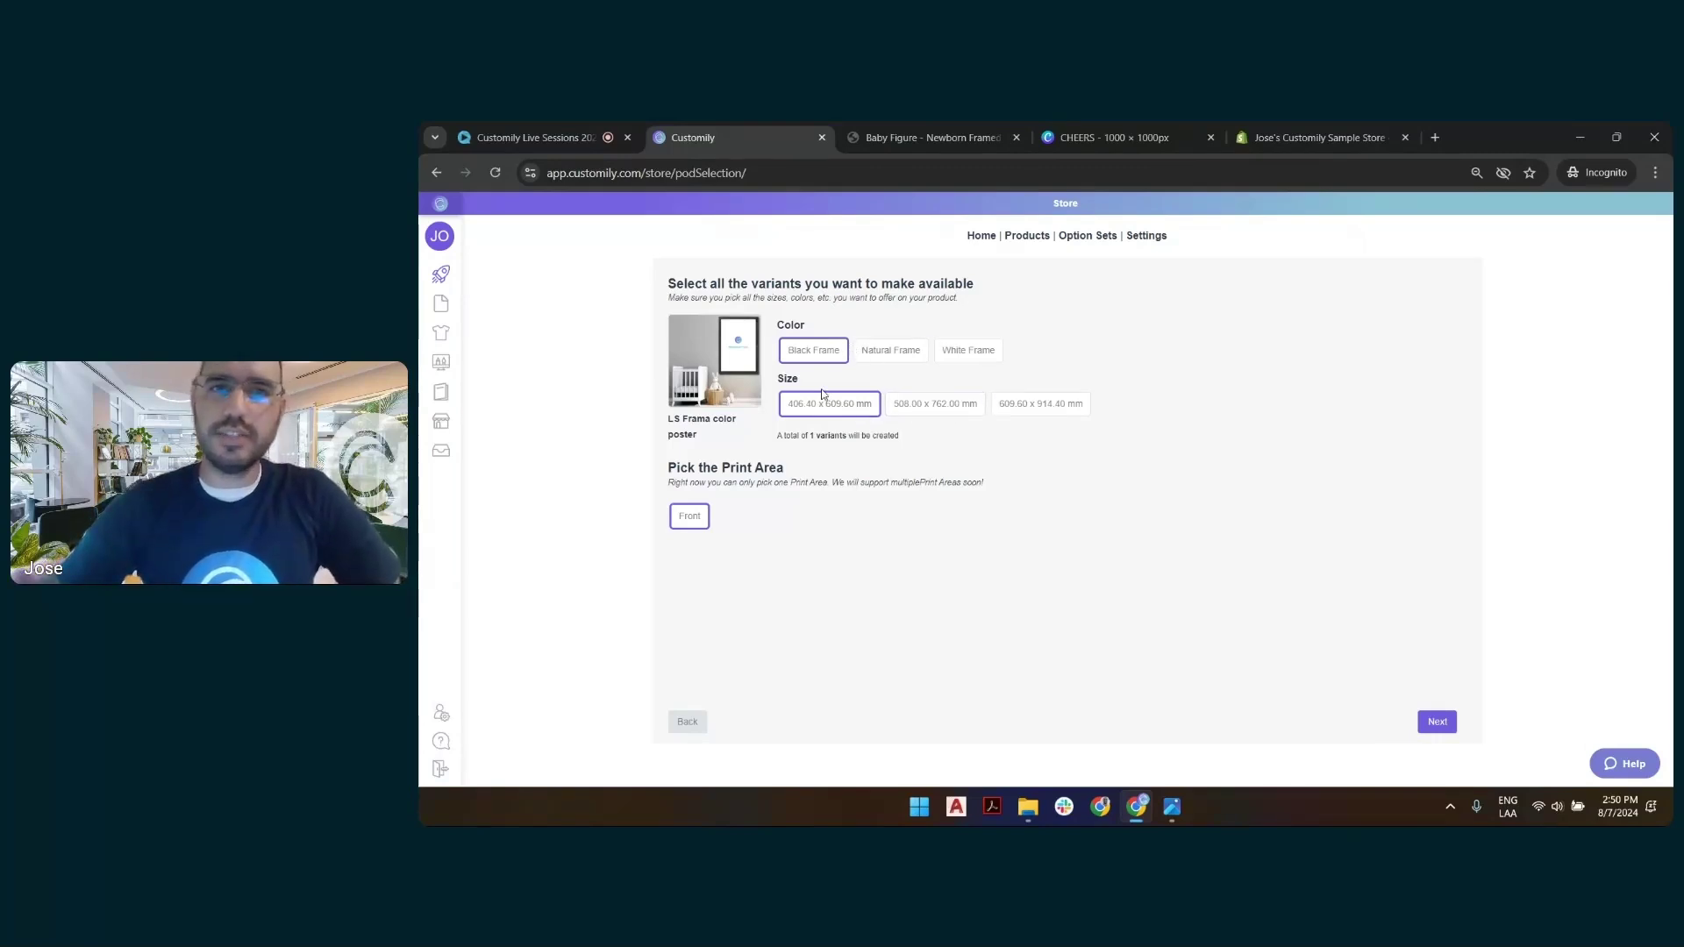
Add Natural and White Frame colours and 508 x 762 and 609.6 x 914.4 mm sizes, then pick your design.
{"action": "left_click", "coordinate": [893, 350]}
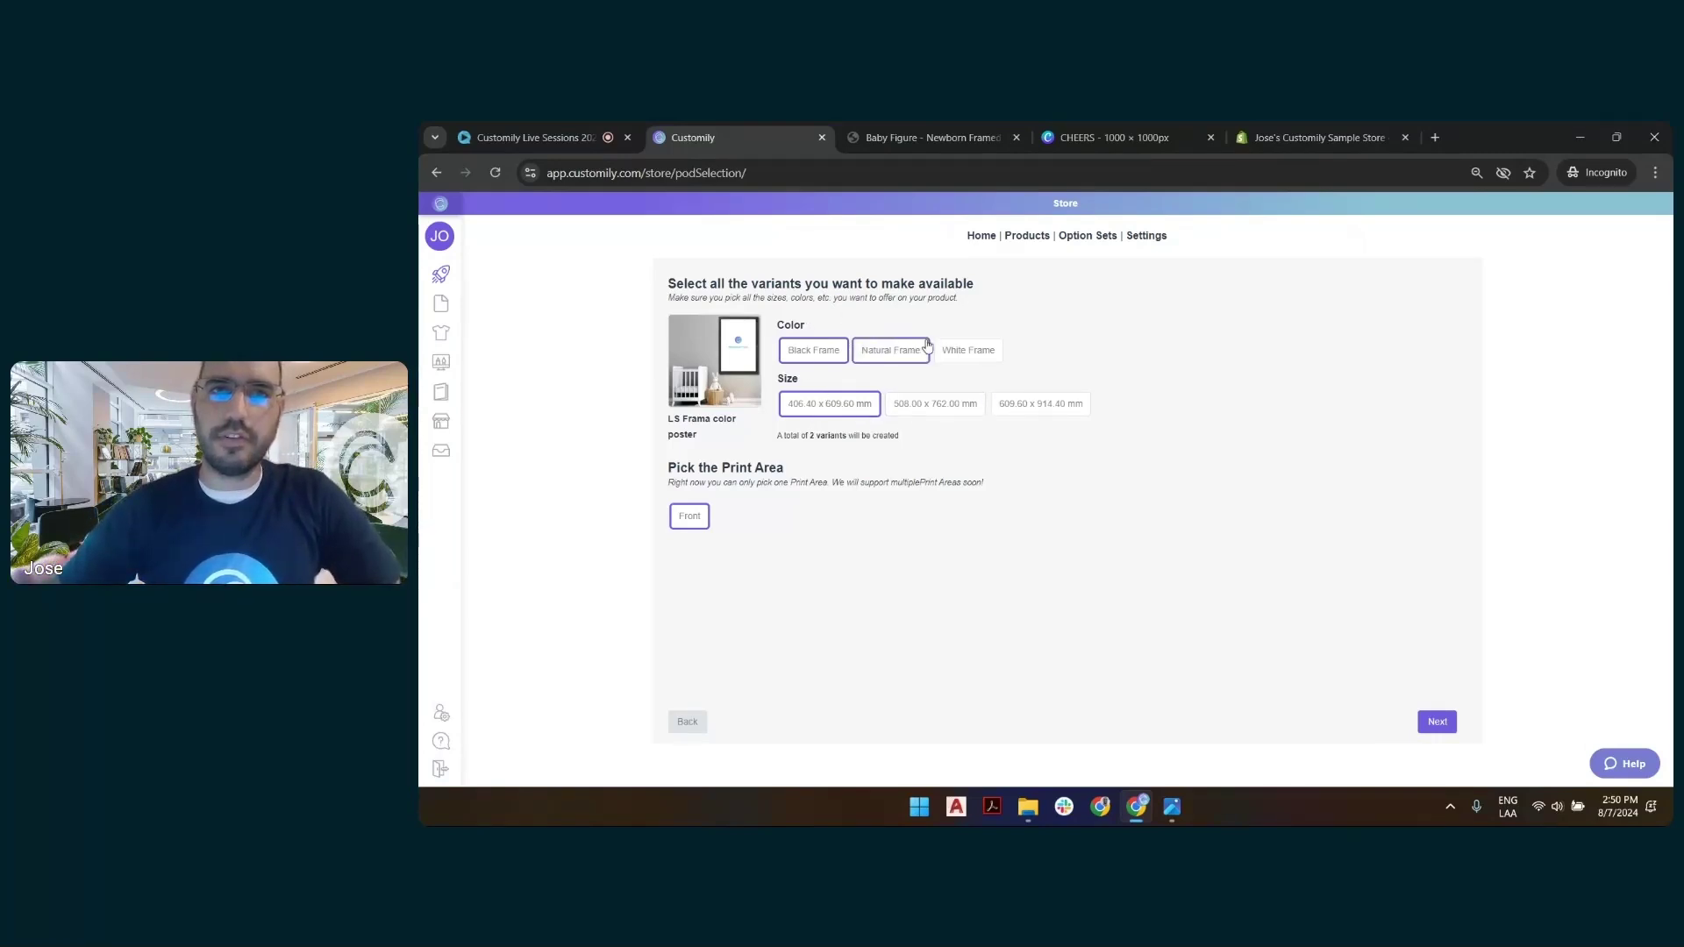
{"action": "left_click", "coordinate": [952, 348]}
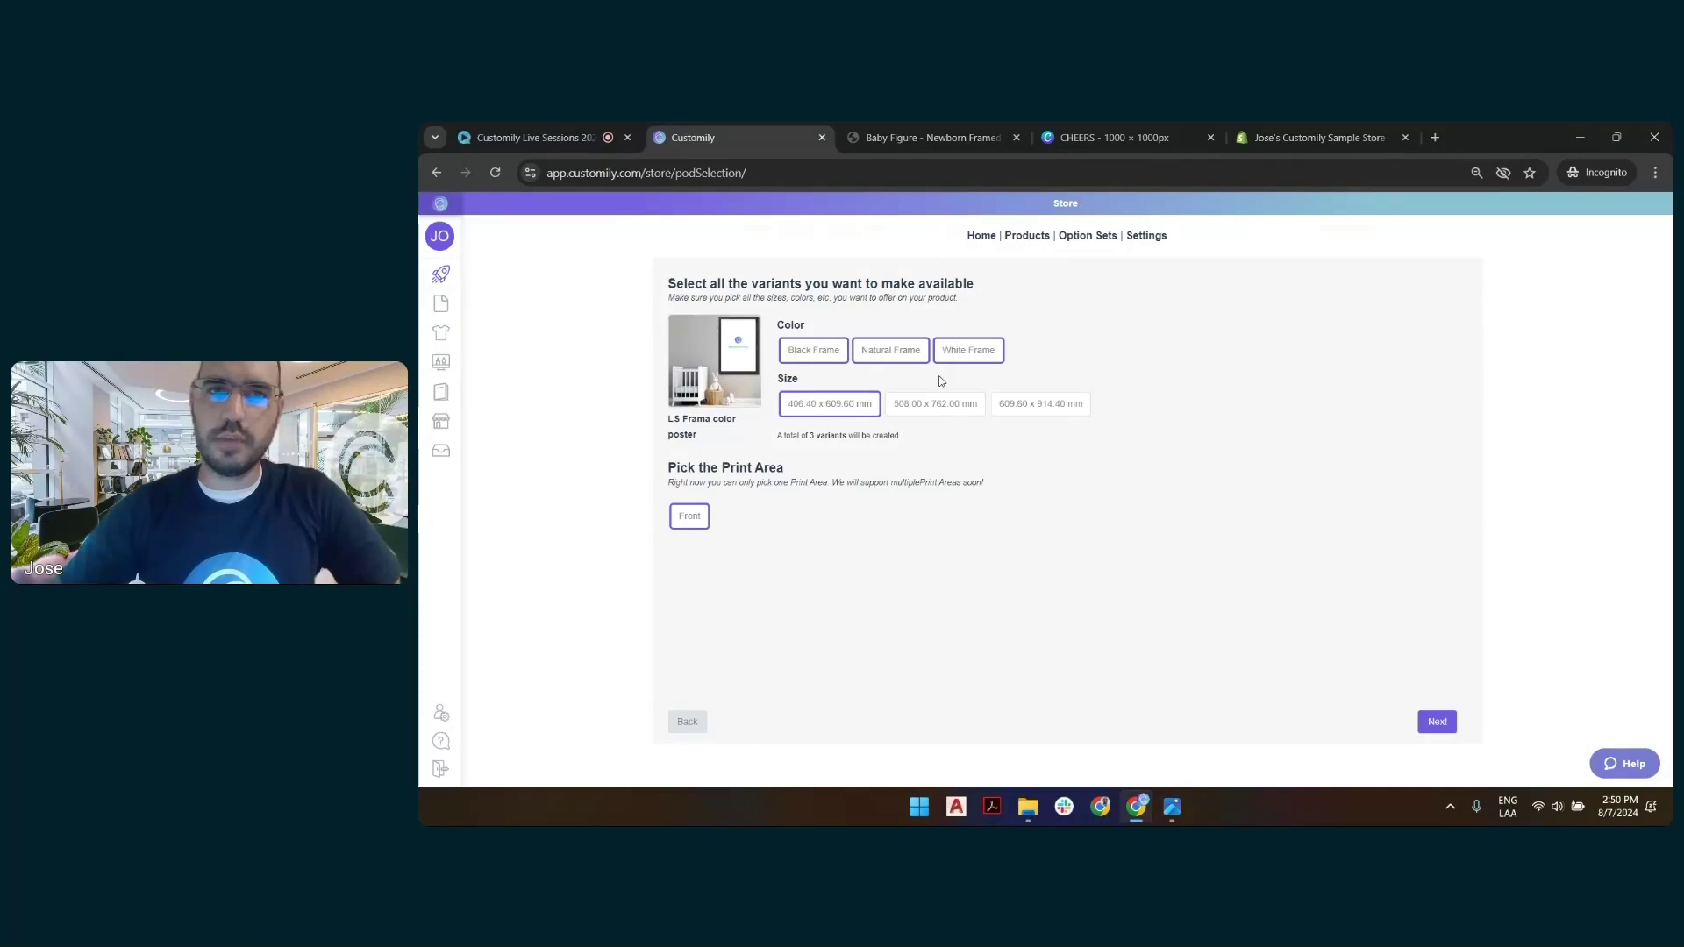
{"action": "left_click", "coordinate": [948, 406]}
{"action": "left_click", "coordinate": [1070, 404]}
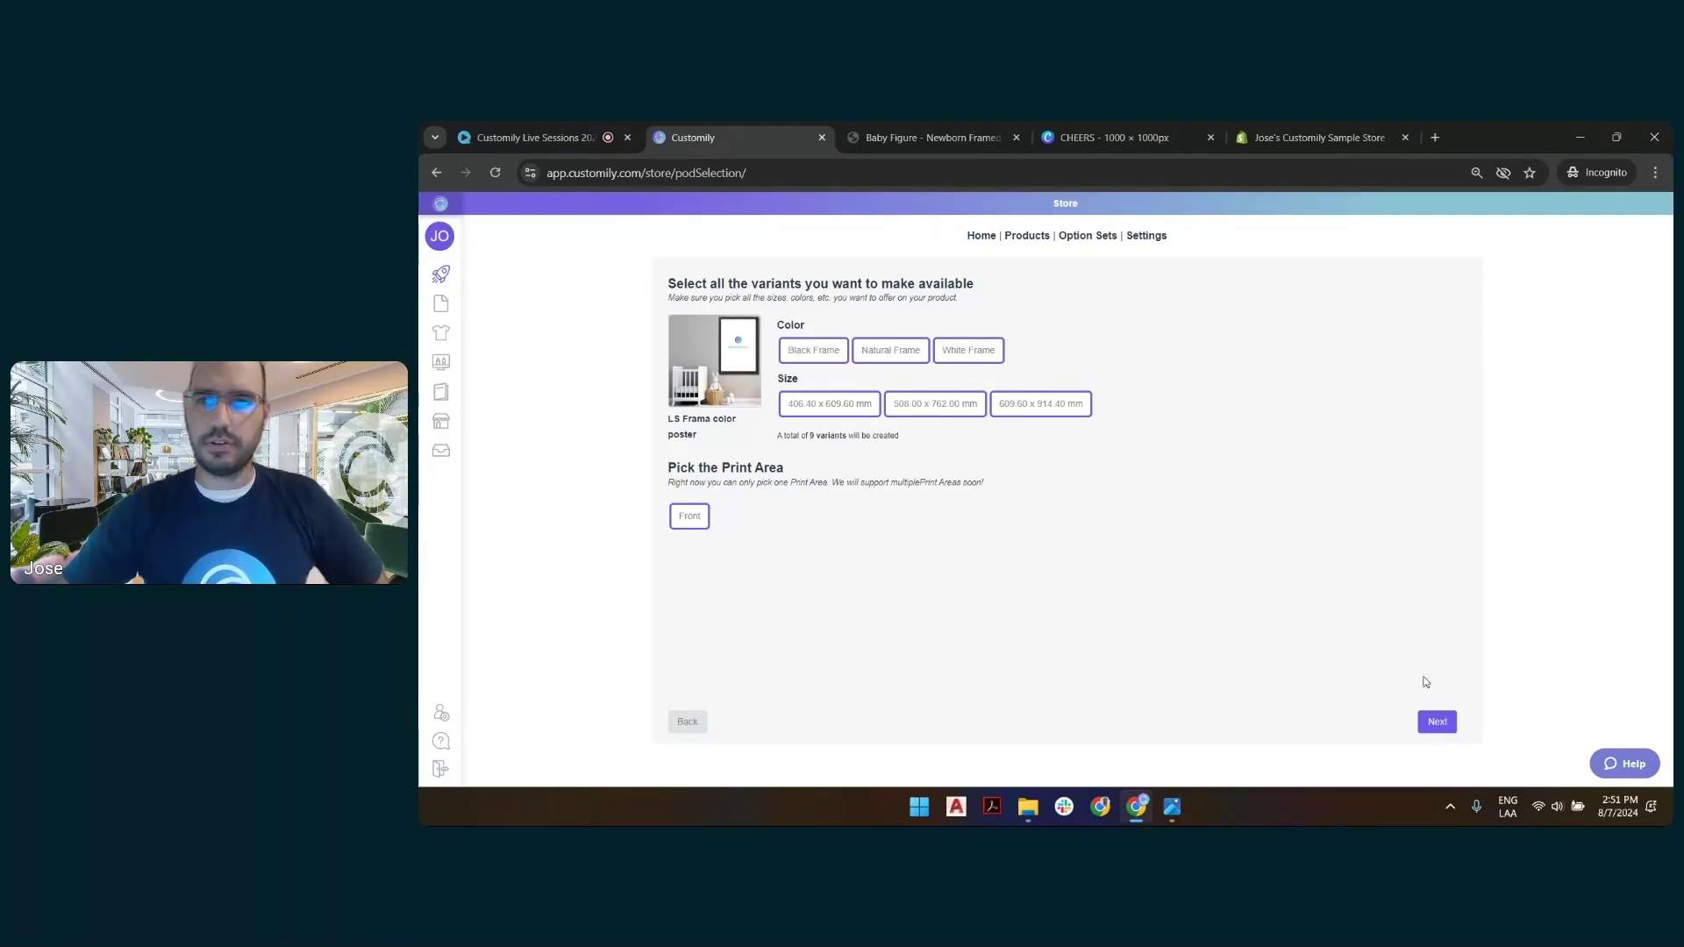
{"action": "left_click", "coordinate": [925, 406]}
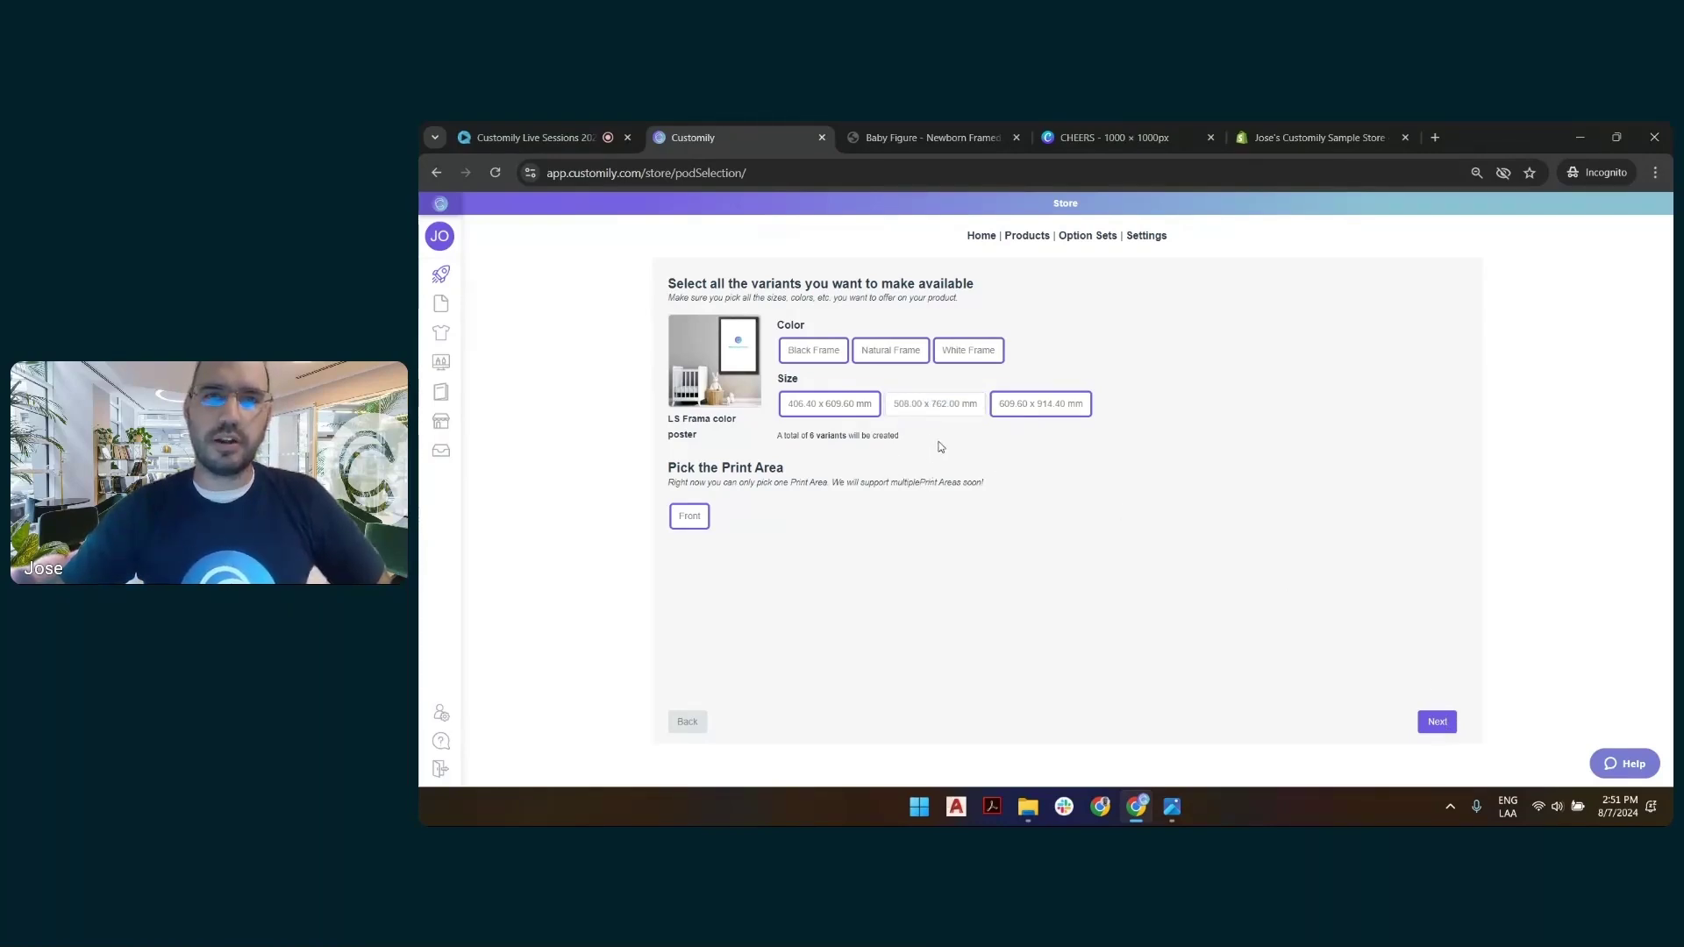
{"action": "left_click", "coordinate": [893, 352]}
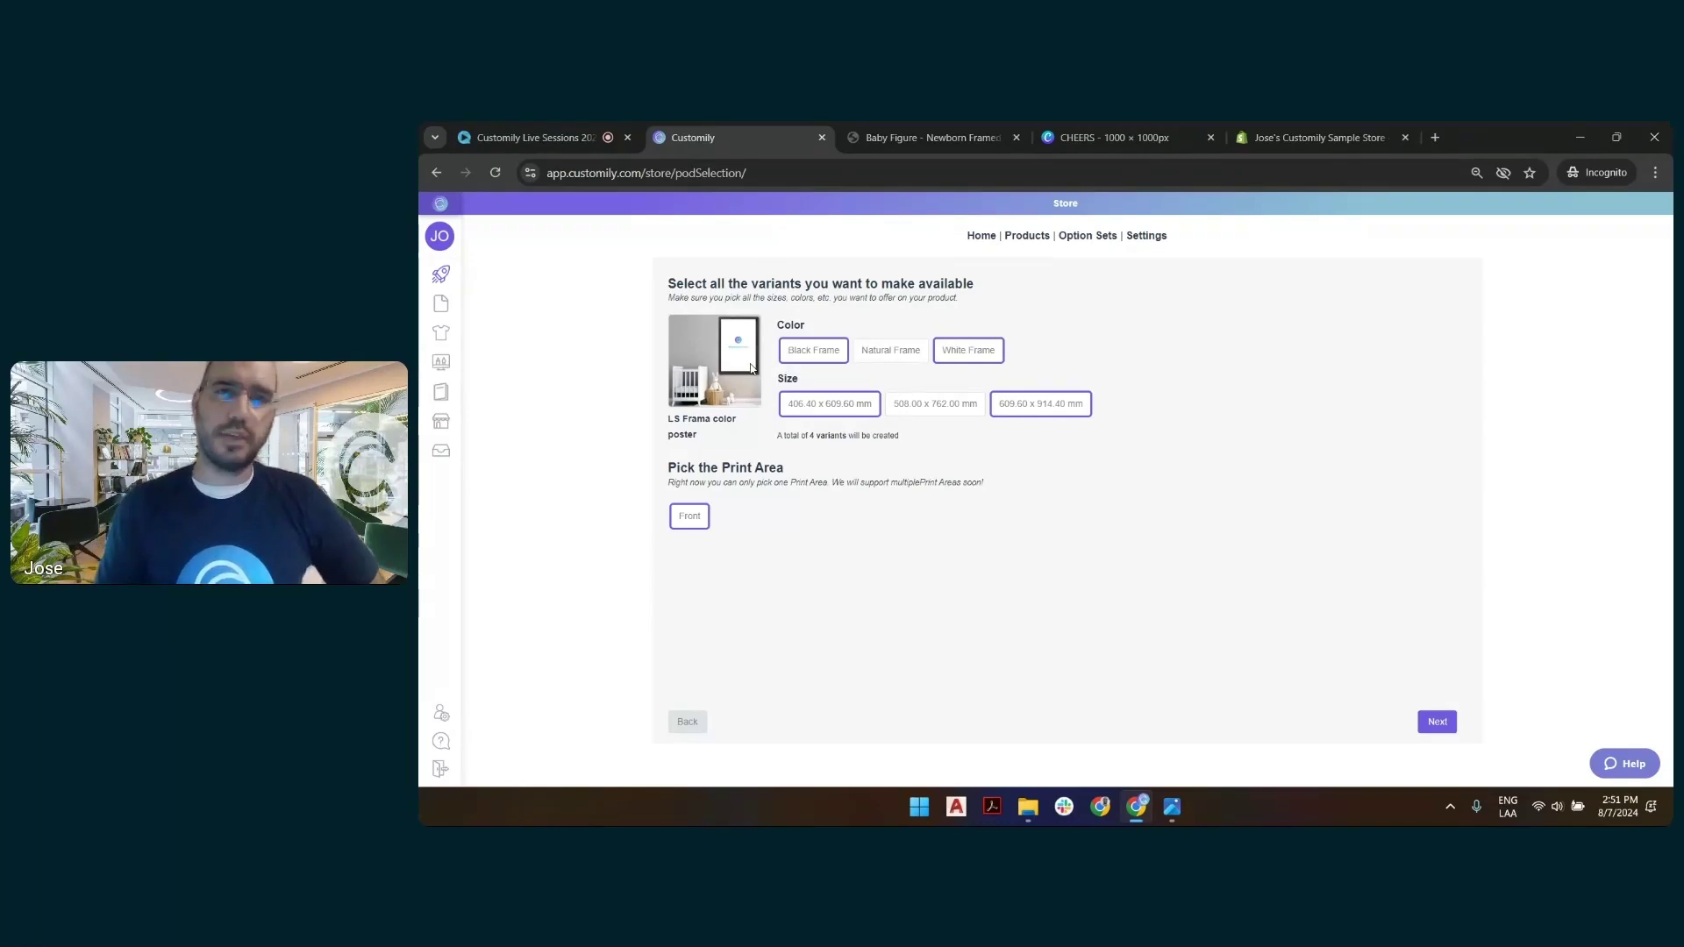
{"action": "left_click", "coordinate": [903, 352]}
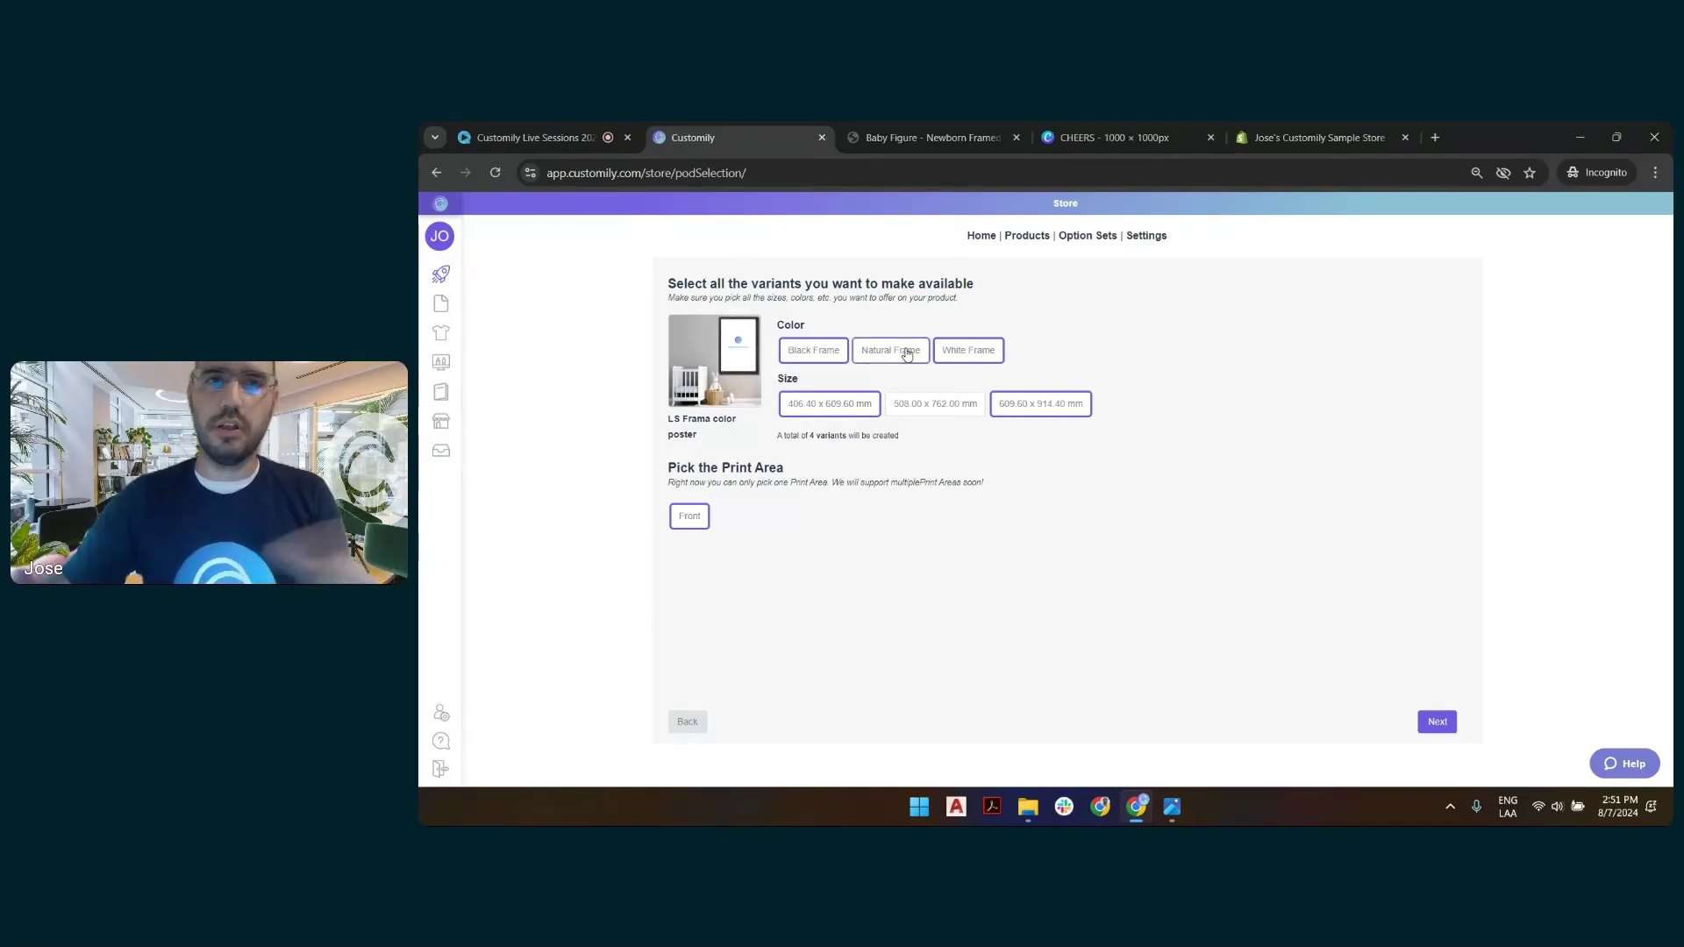
{"action": "left_click", "coordinate": [934, 405]}
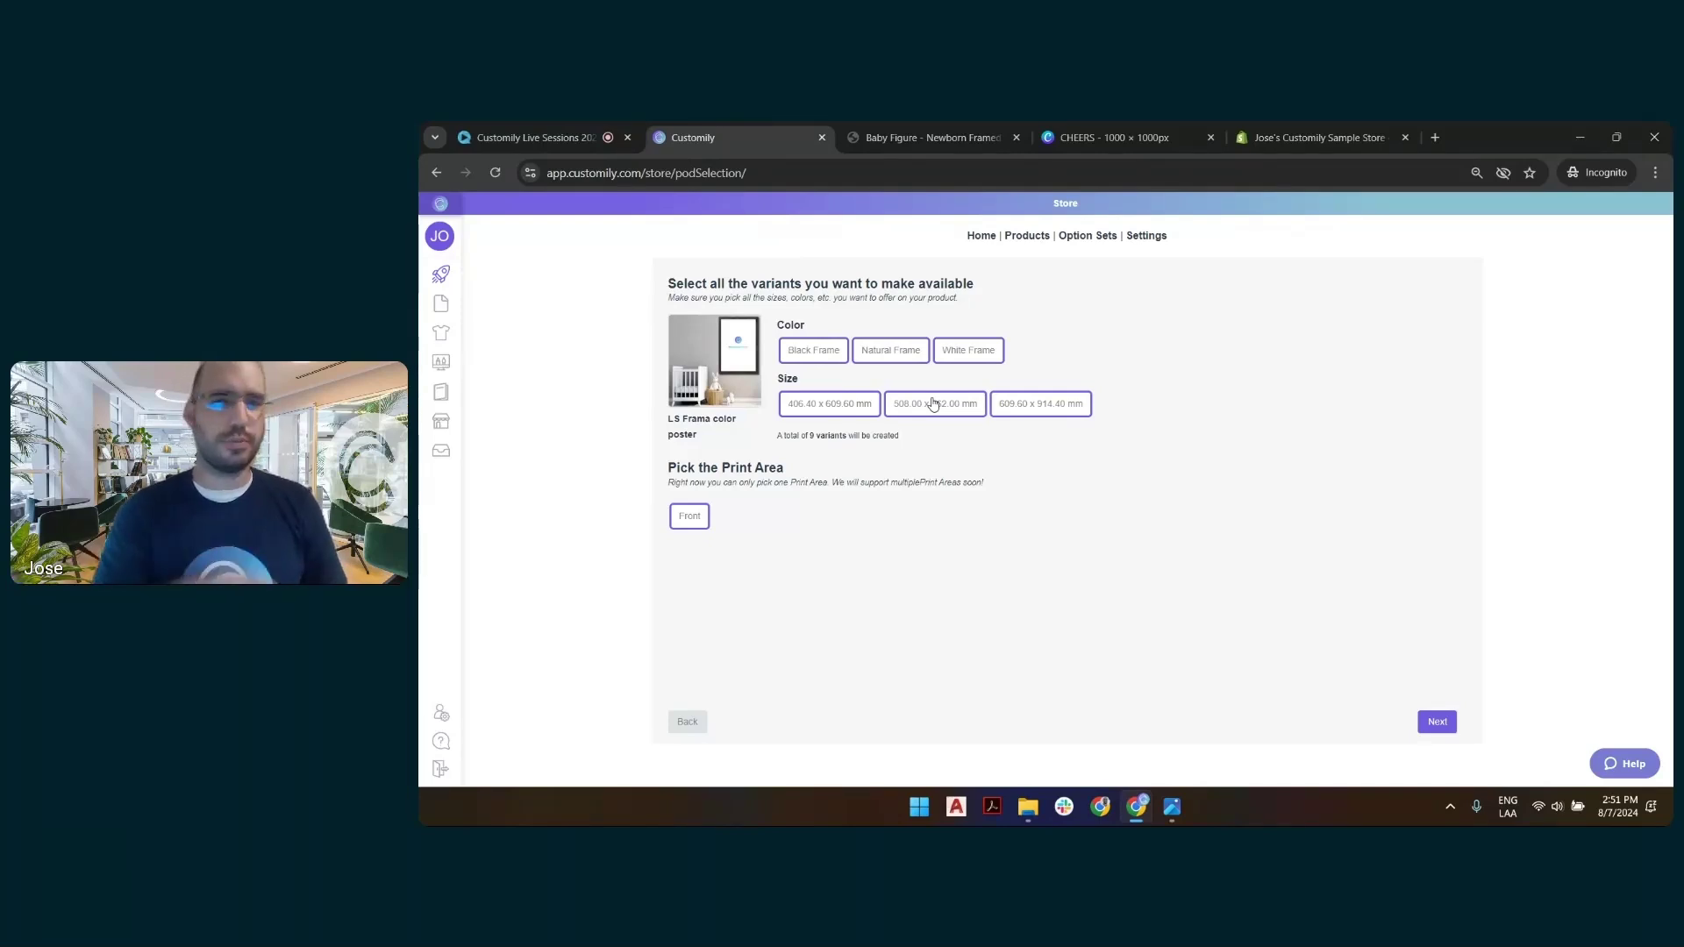
{"action": "left_click", "coordinate": [1437, 726]}
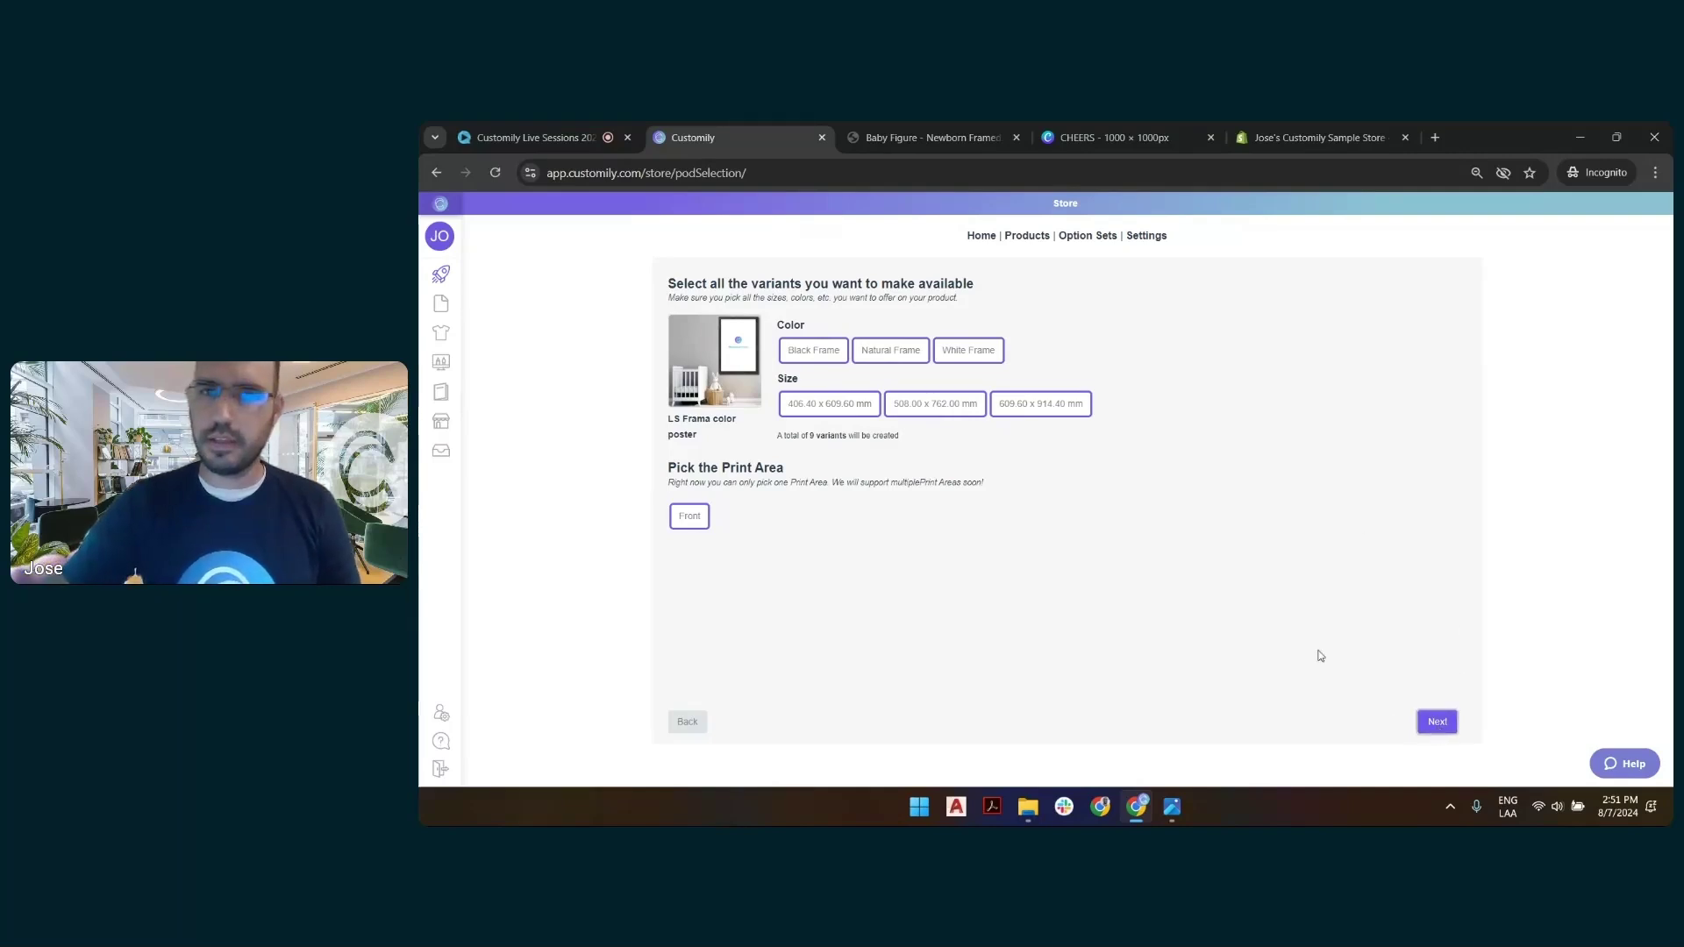
{"action": "left_click", "coordinate": [735, 369]}
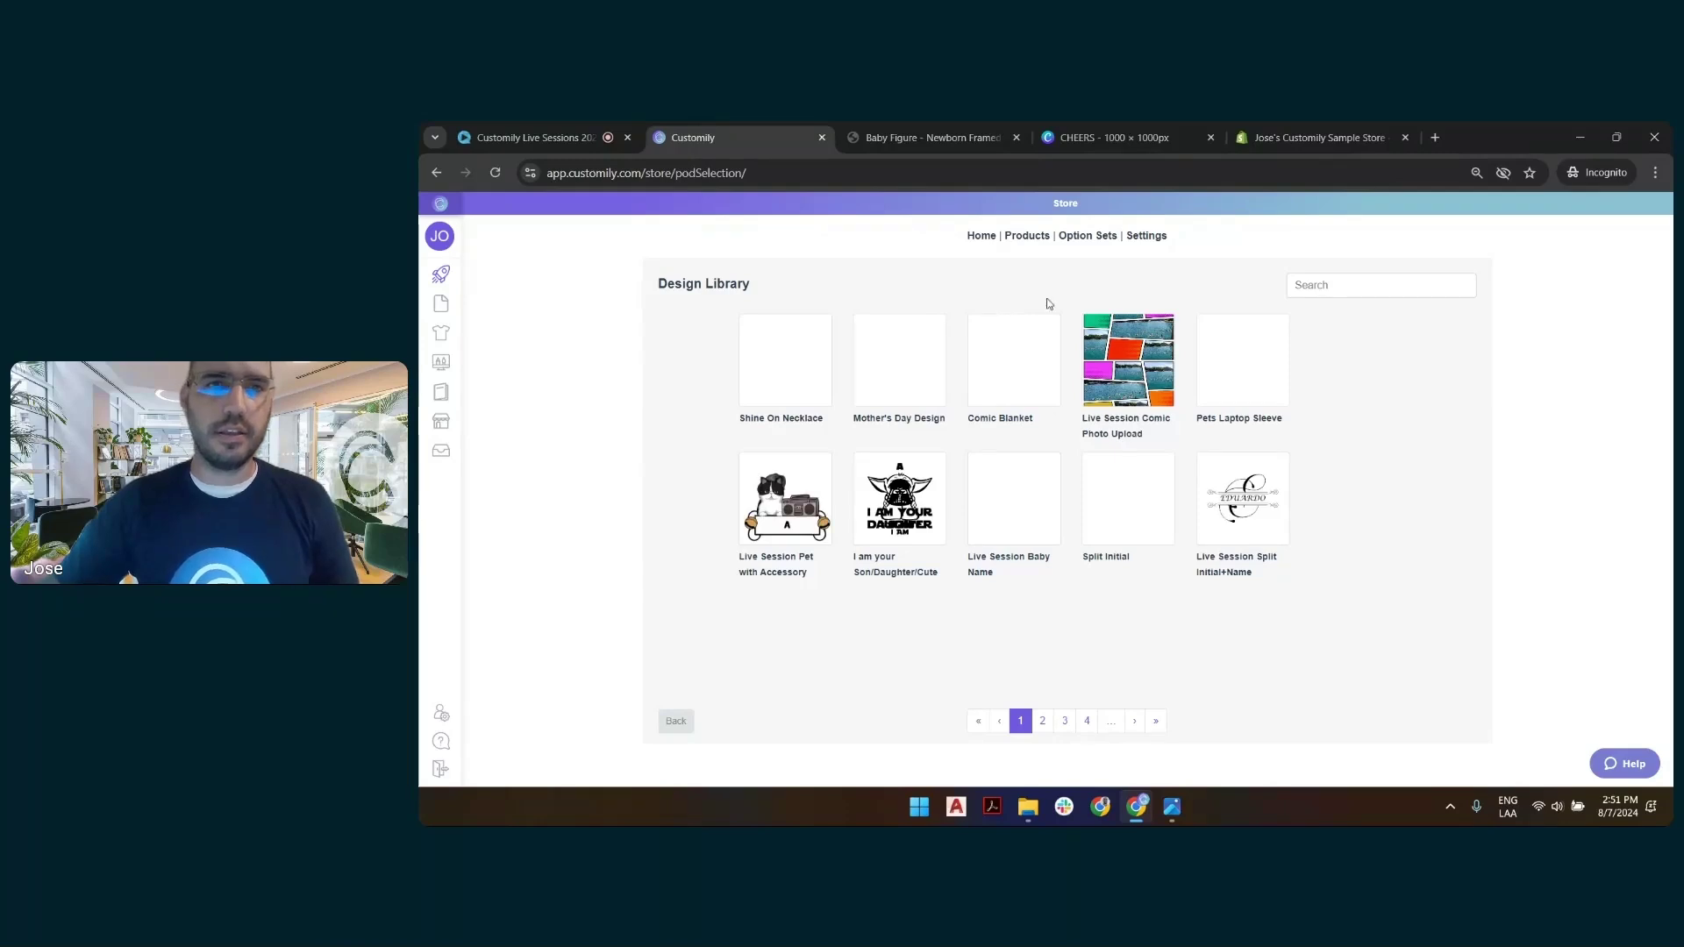
On the Design Library's last page, apply the LS Baby Memento design.
{"action": "left_click", "coordinate": [1156, 722]}
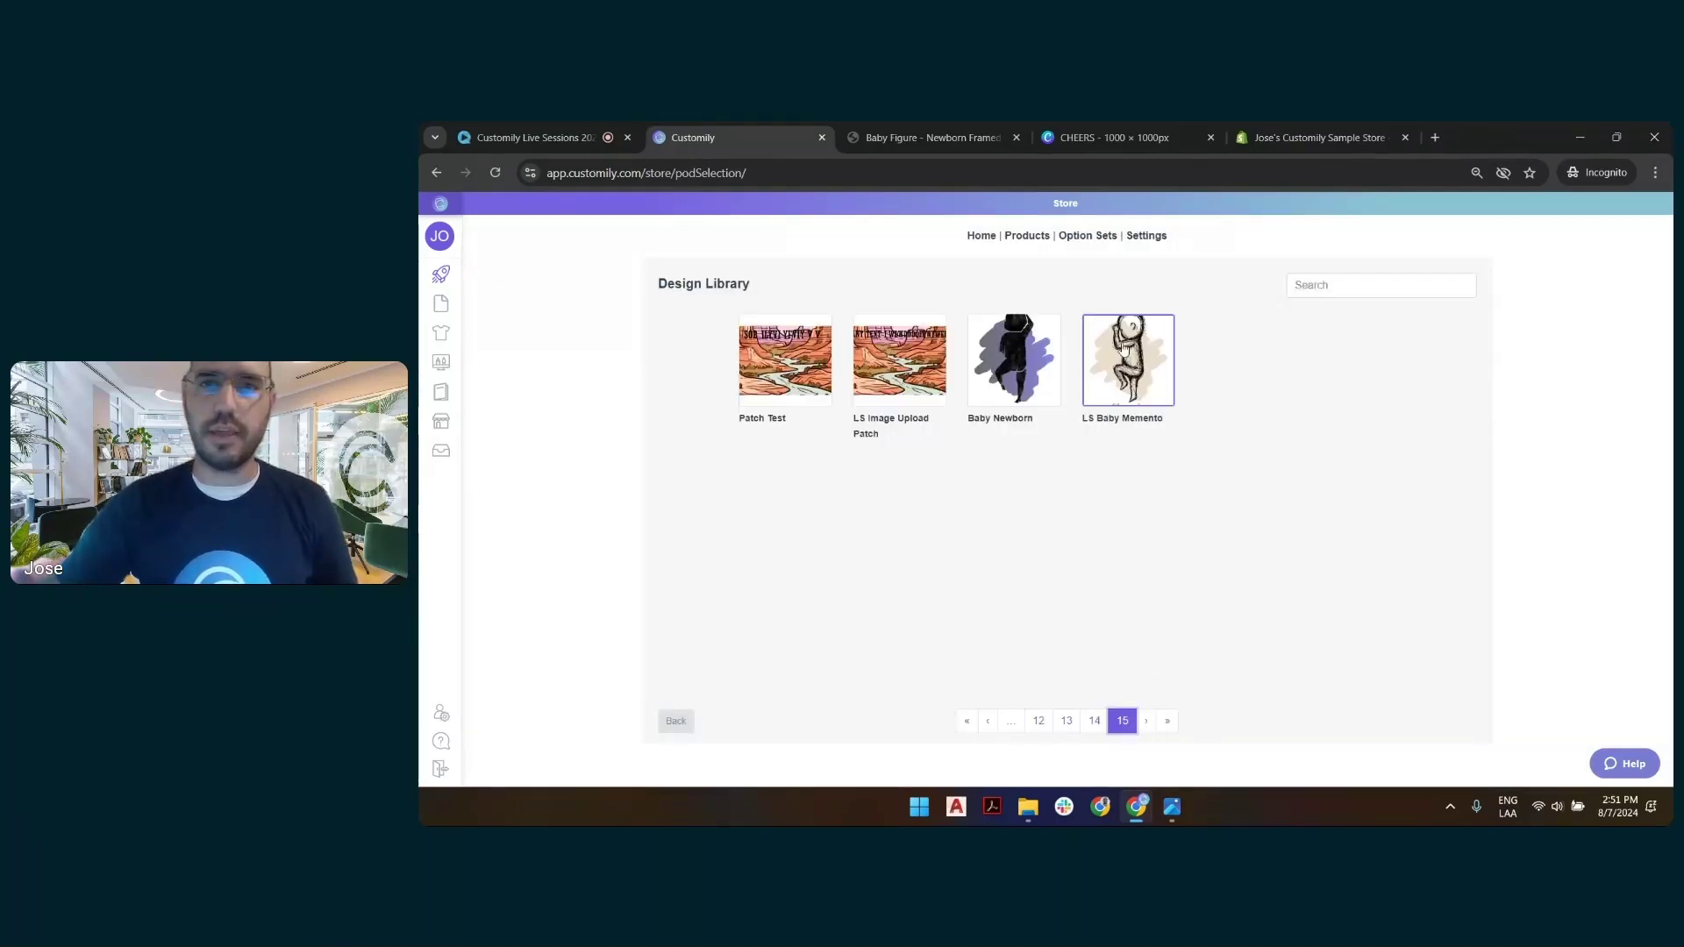
{"action": "left_click", "coordinate": [1123, 346]}
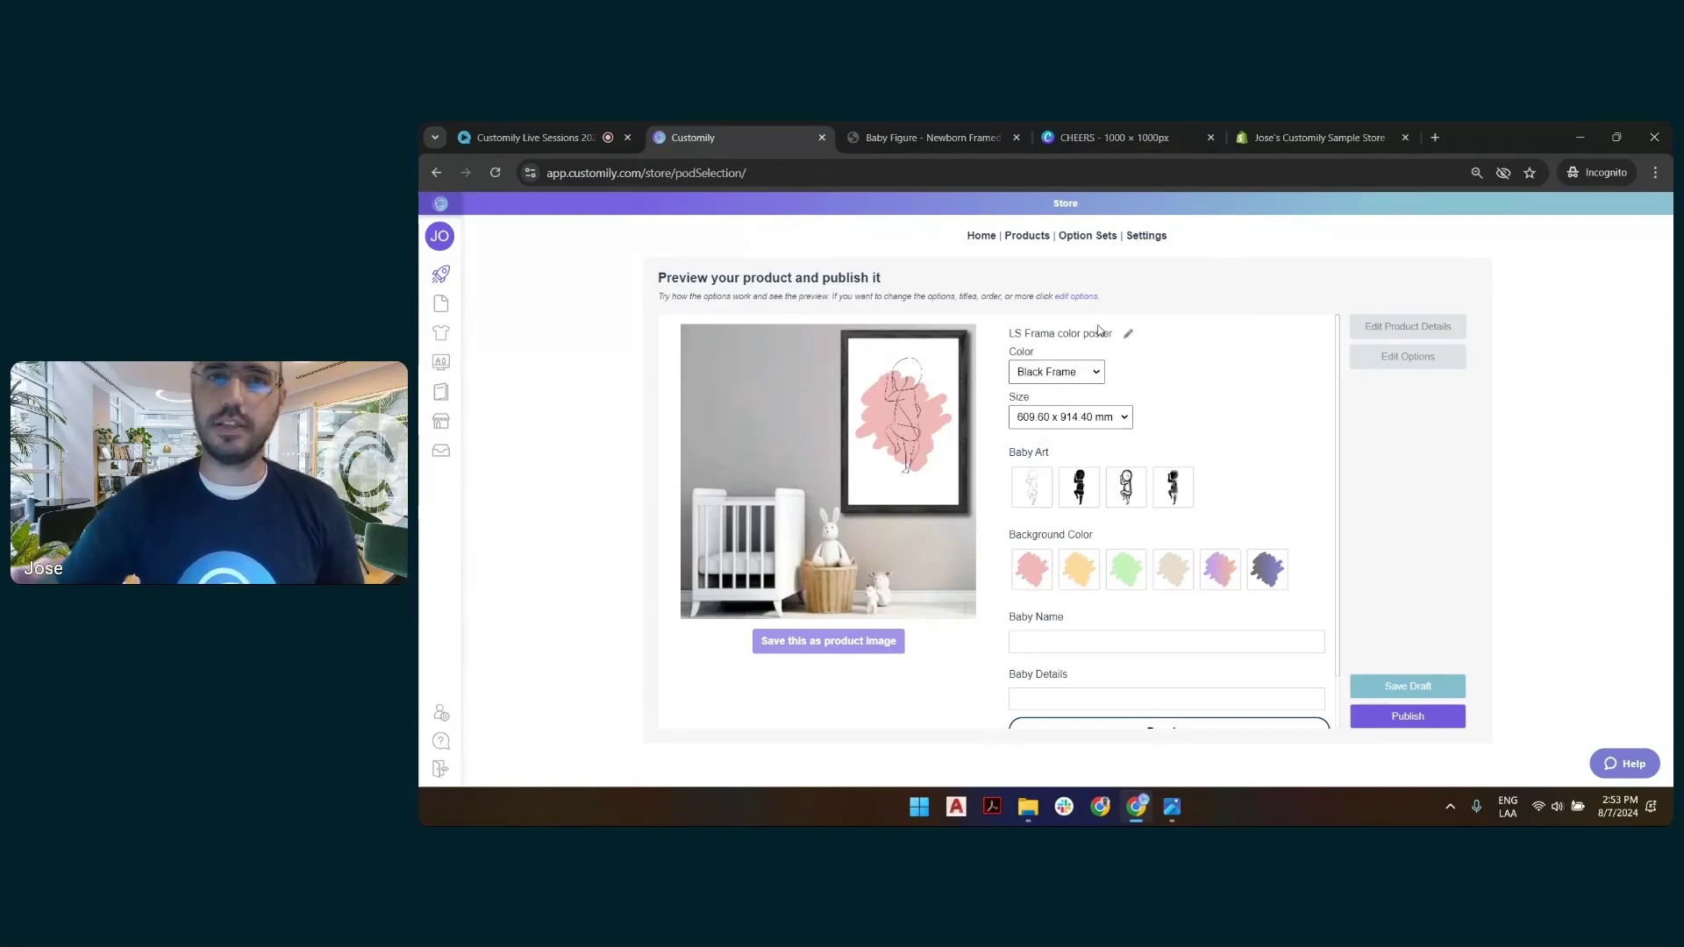
Replace the product title with 'LS Baby Poster - Newborn with details'.
{"action": "left_click", "coordinate": [1124, 337]}
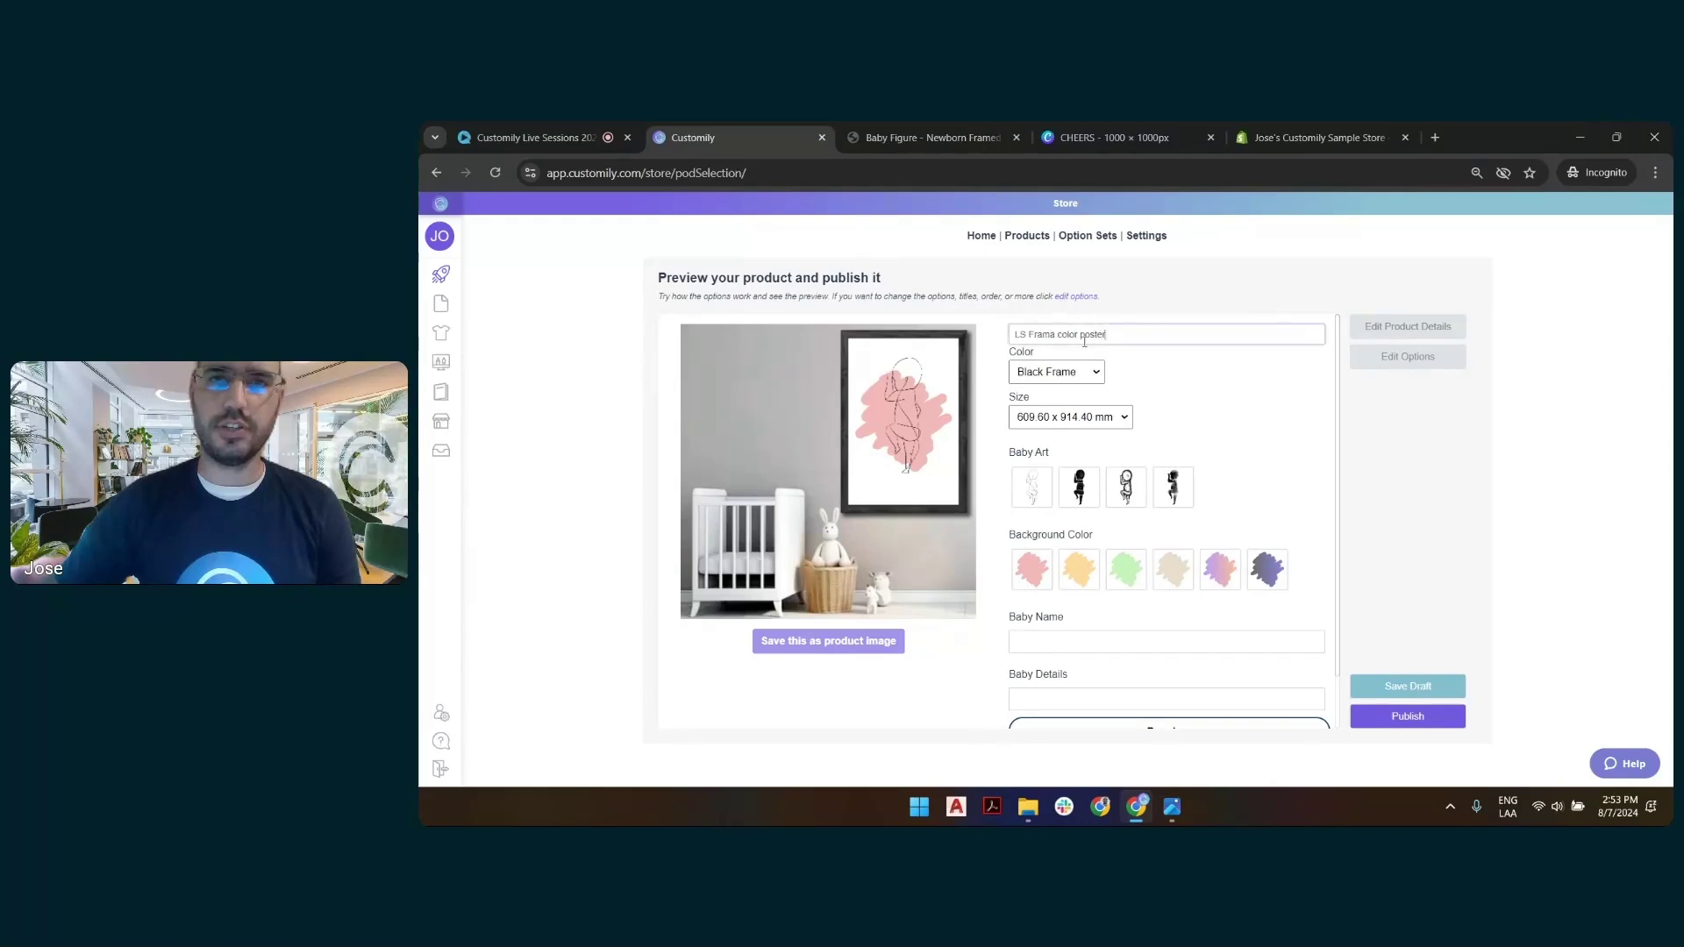
{"action": "left_click", "coordinate": [1055, 337]}
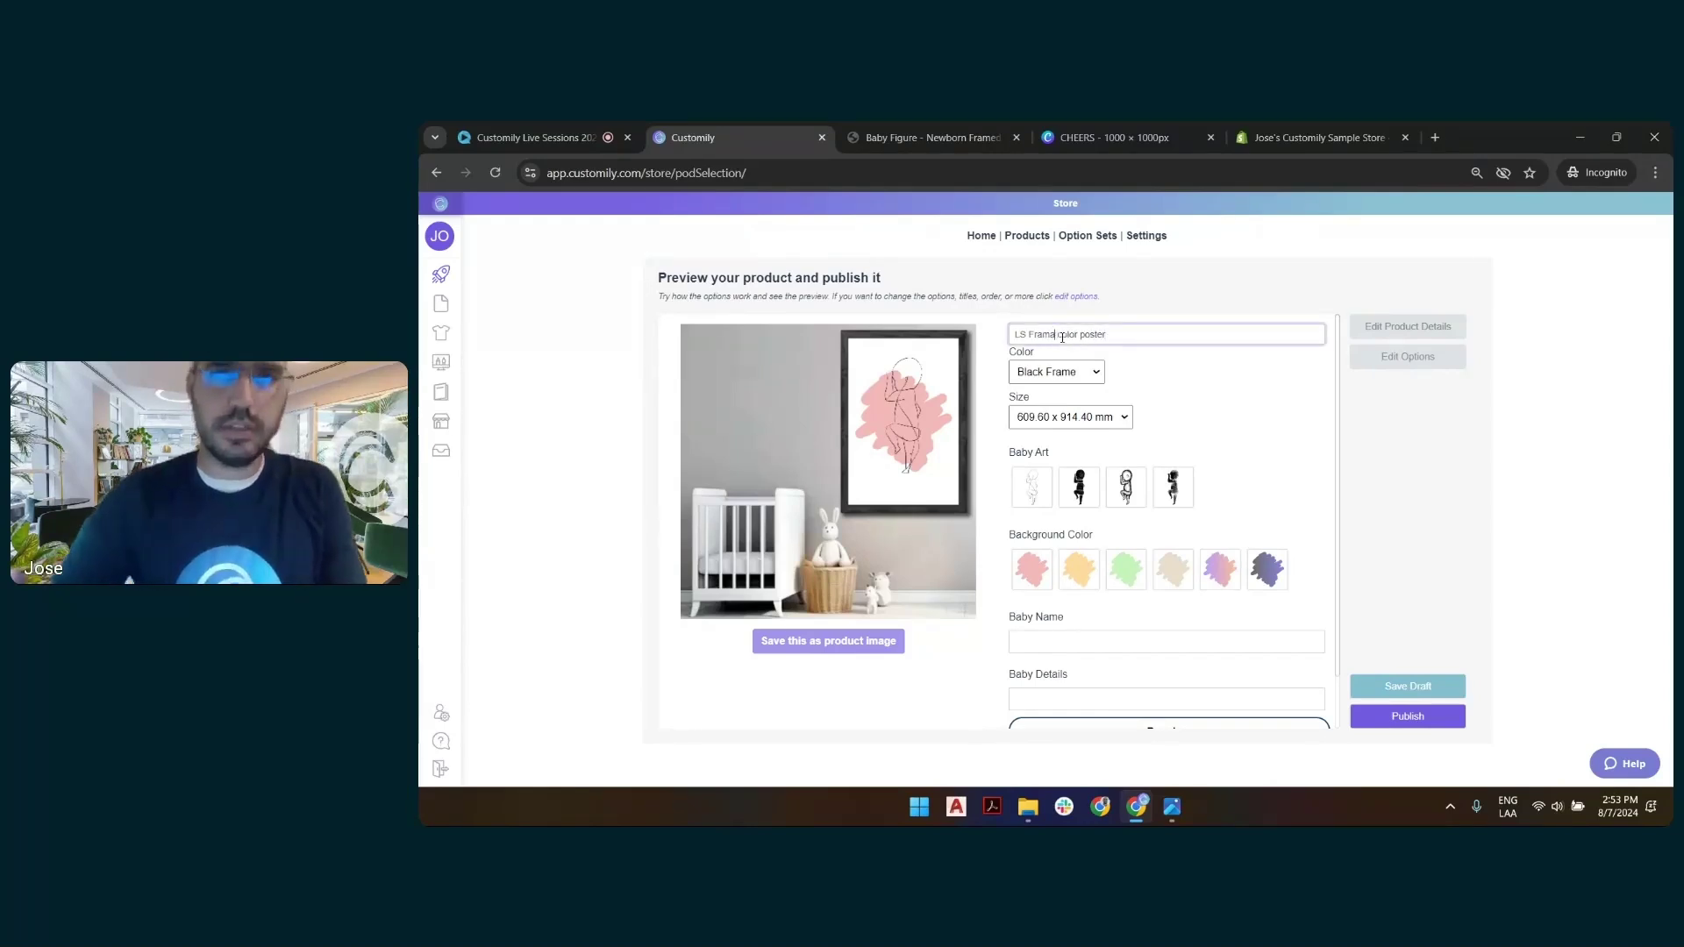
{"action": "key", "text": "ctrl+a"}
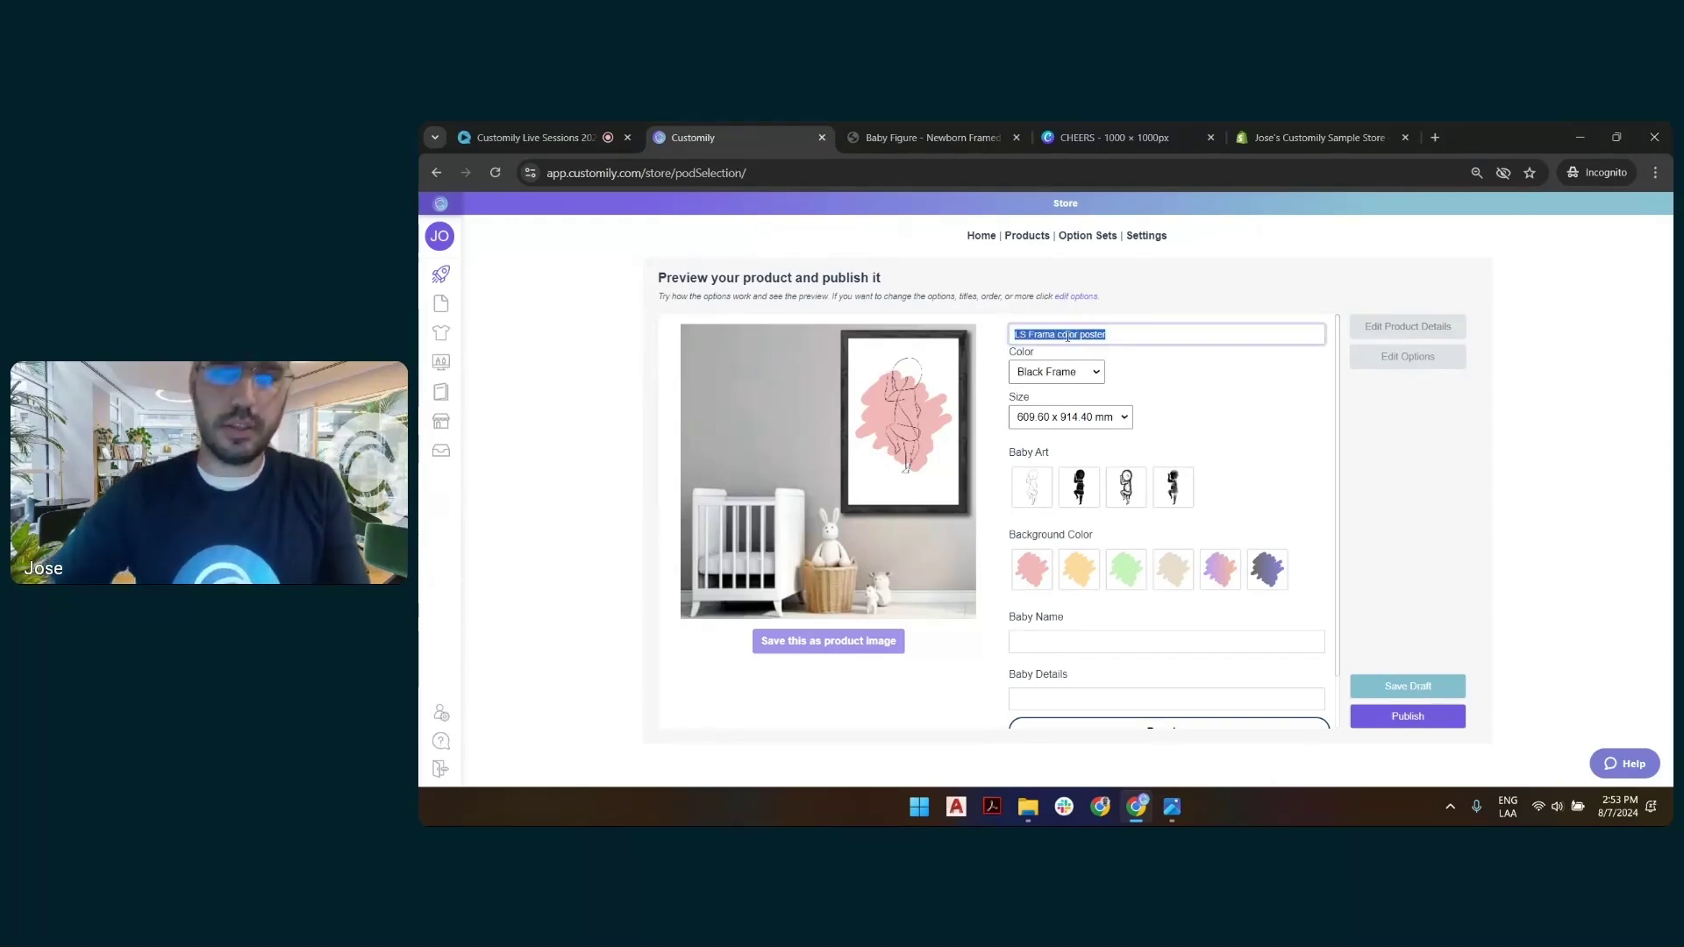
{"action": "type", "text": "LS Ba"}
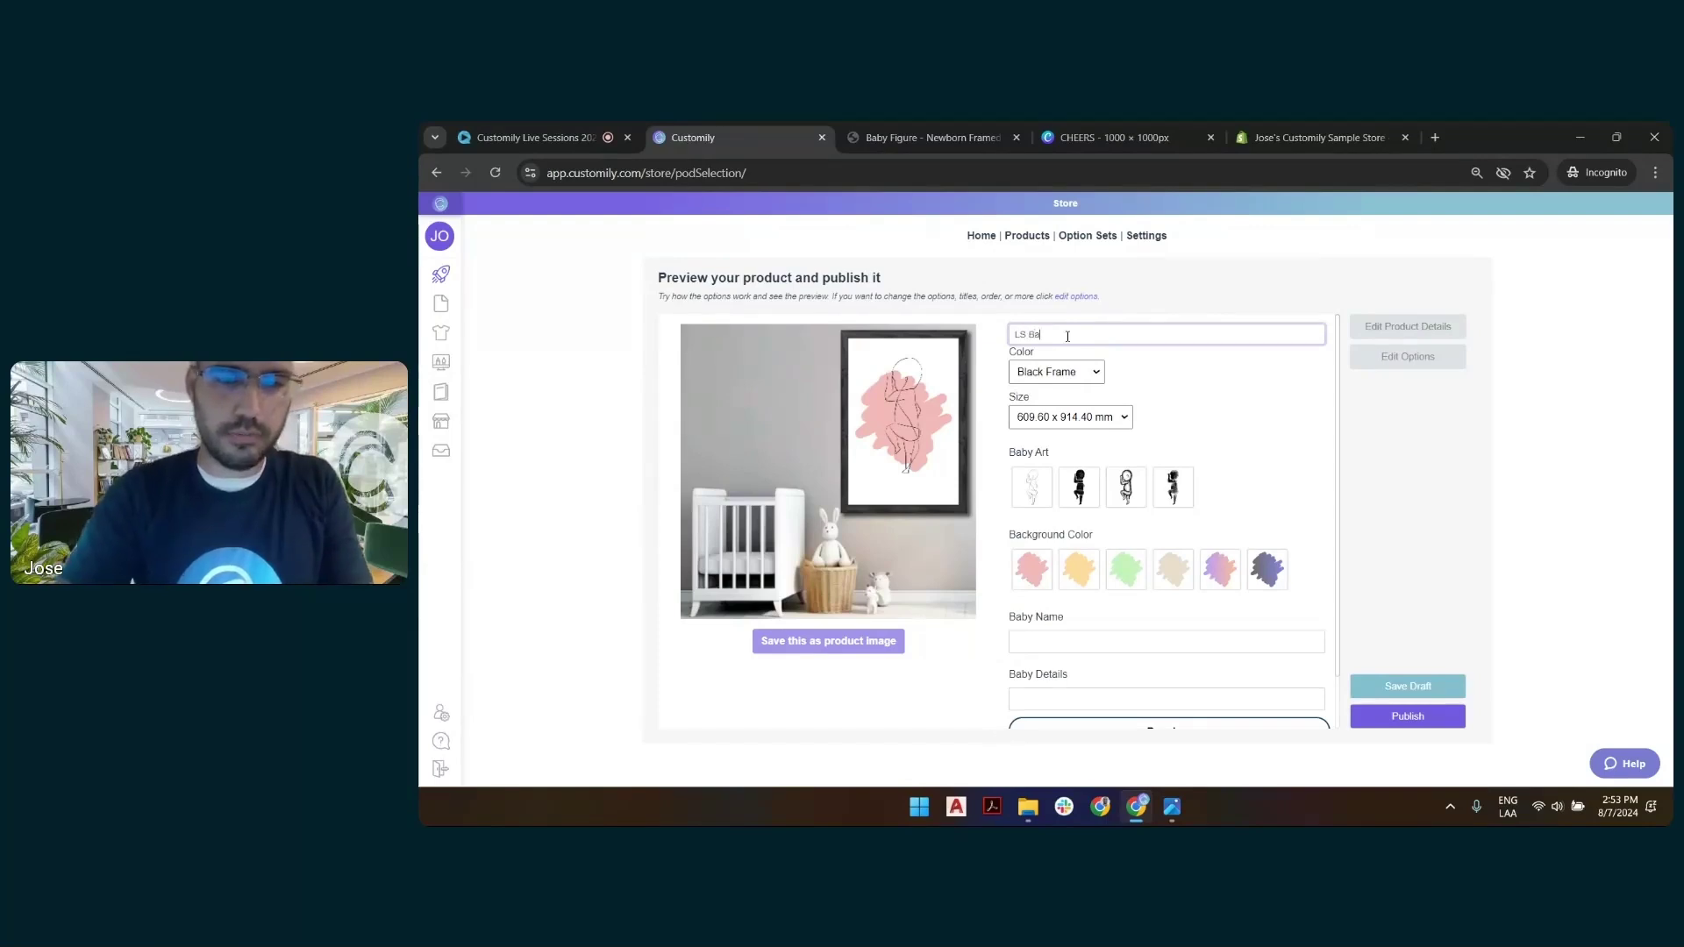
{"action": "type", "text": "by Poster"}
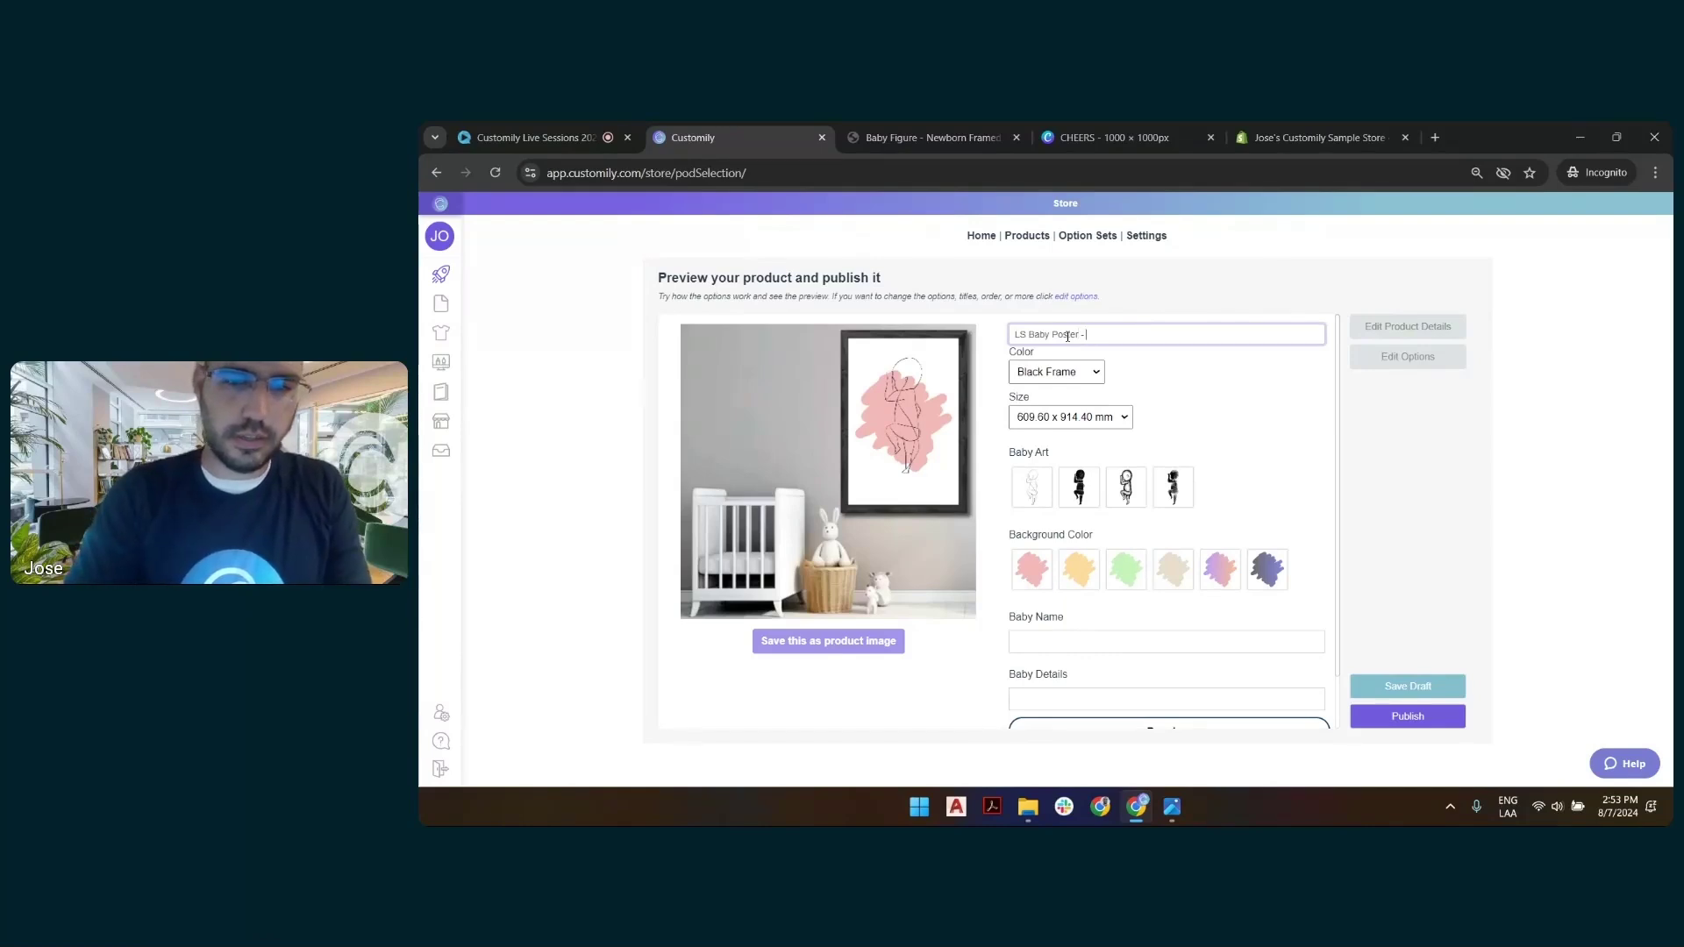
{"action": "type", "text": "- New"}
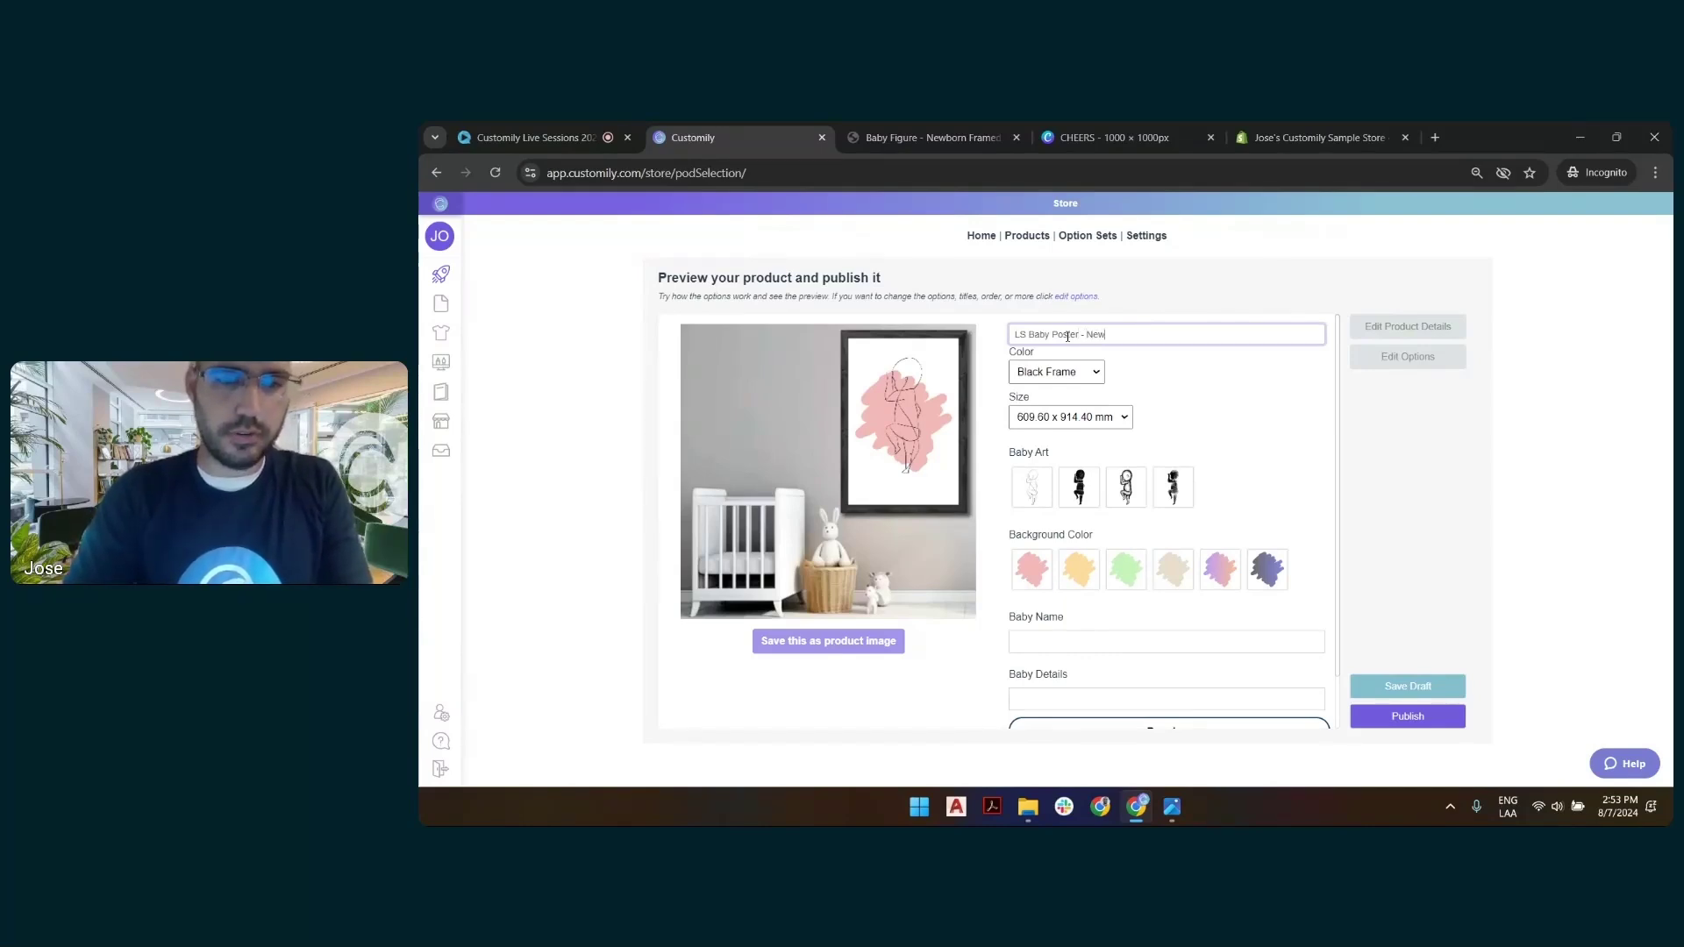
{"action": "type", "text": "born with"}
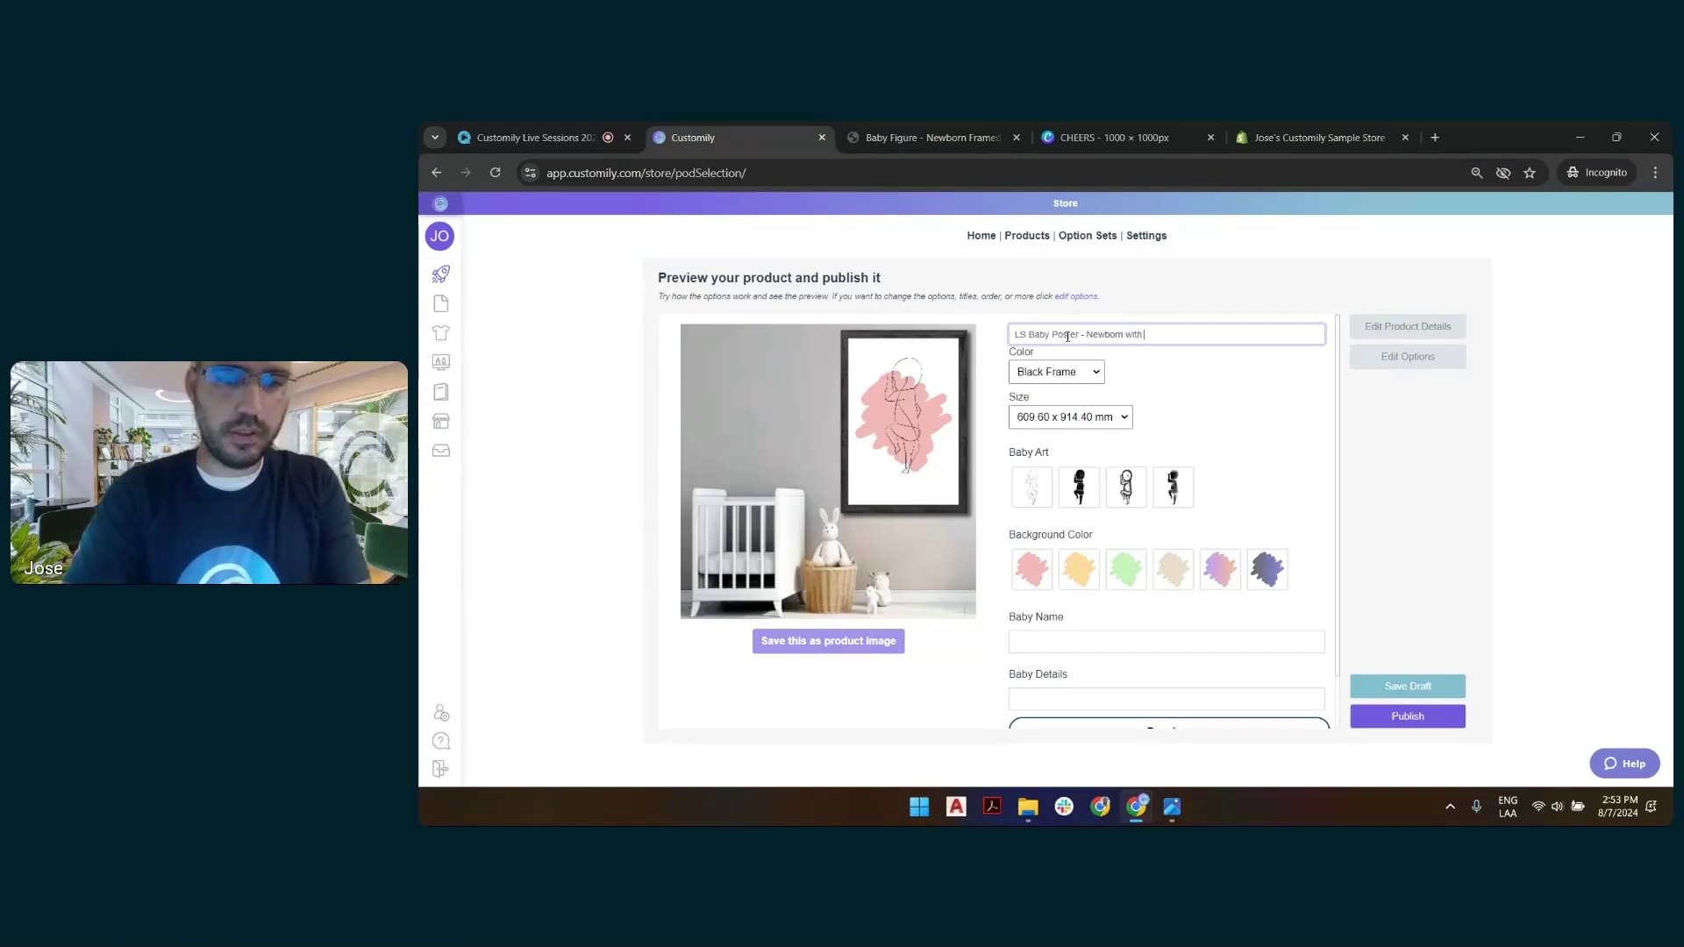
{"action": "type", "text": " details"}
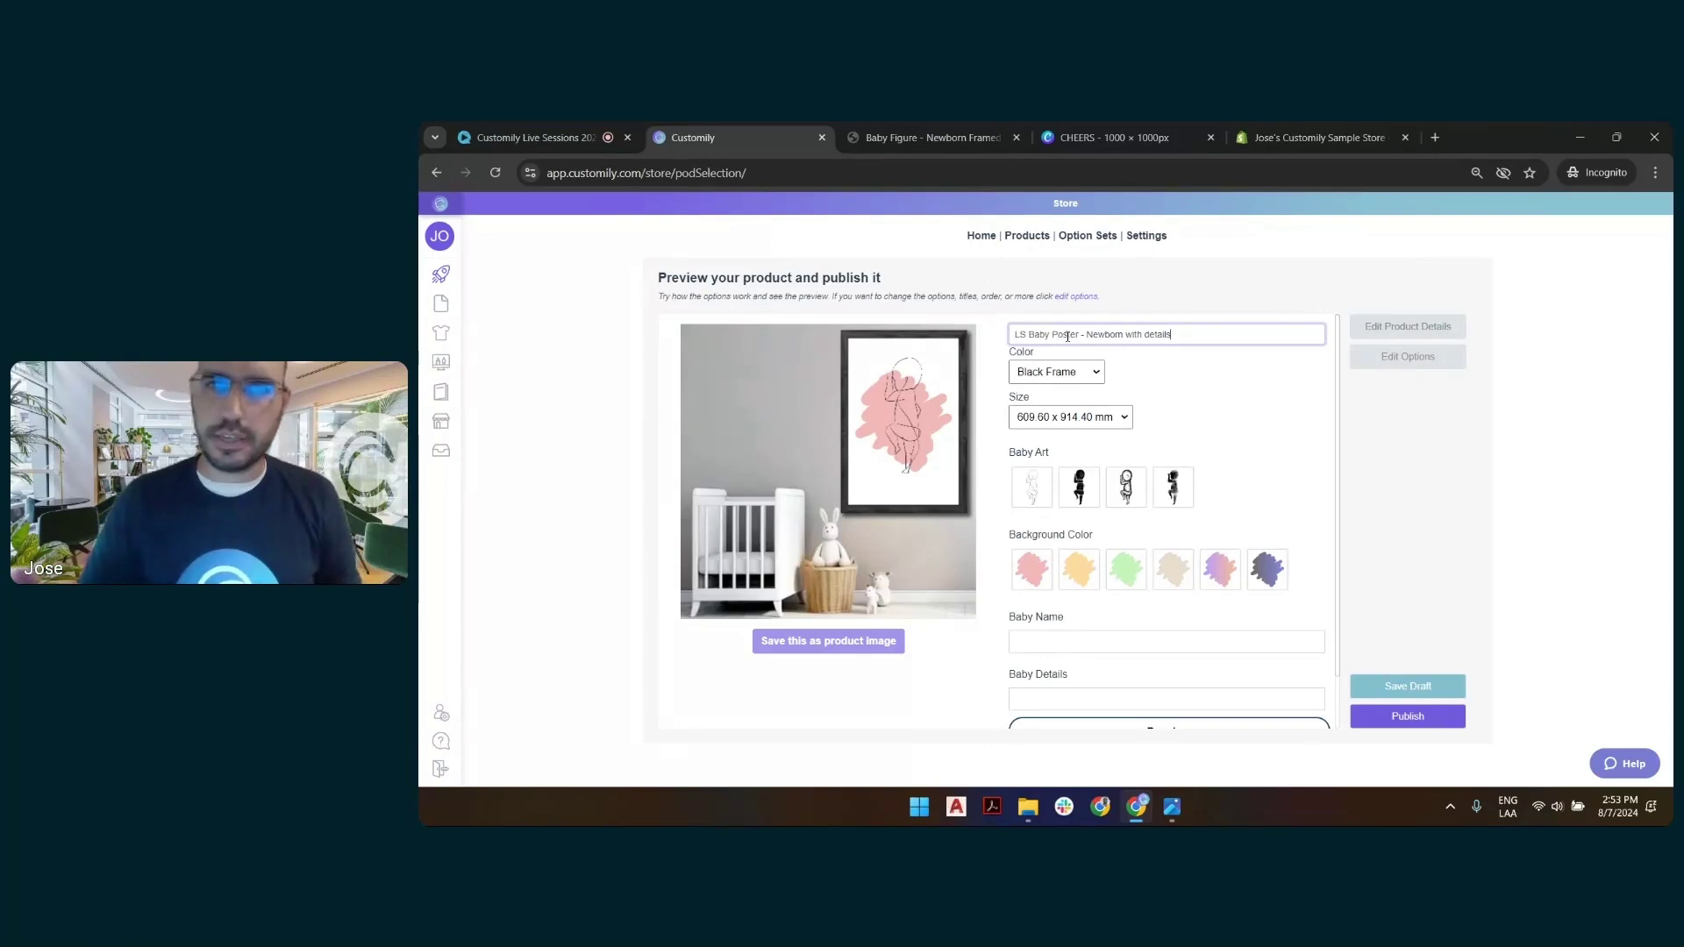
{"action": "left_click", "coordinate": [1287, 393]}
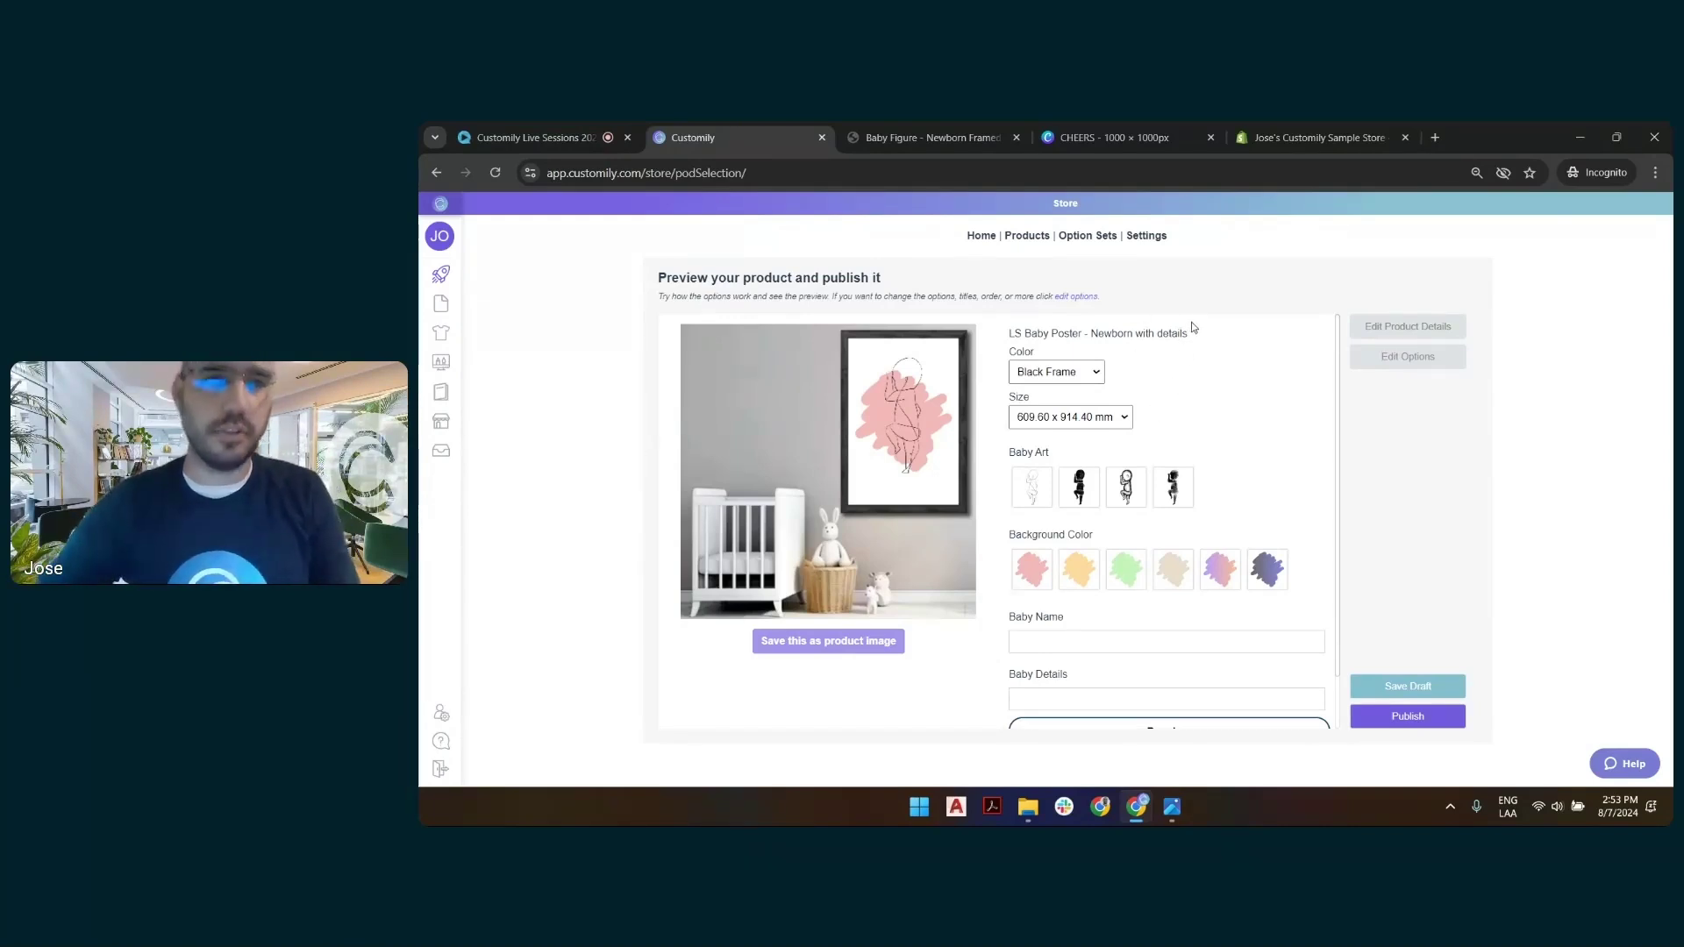
Preview baby art options 2-4 and a purple background, filling in the suggested name and details.
{"action": "left_click", "coordinate": [1086, 488]}
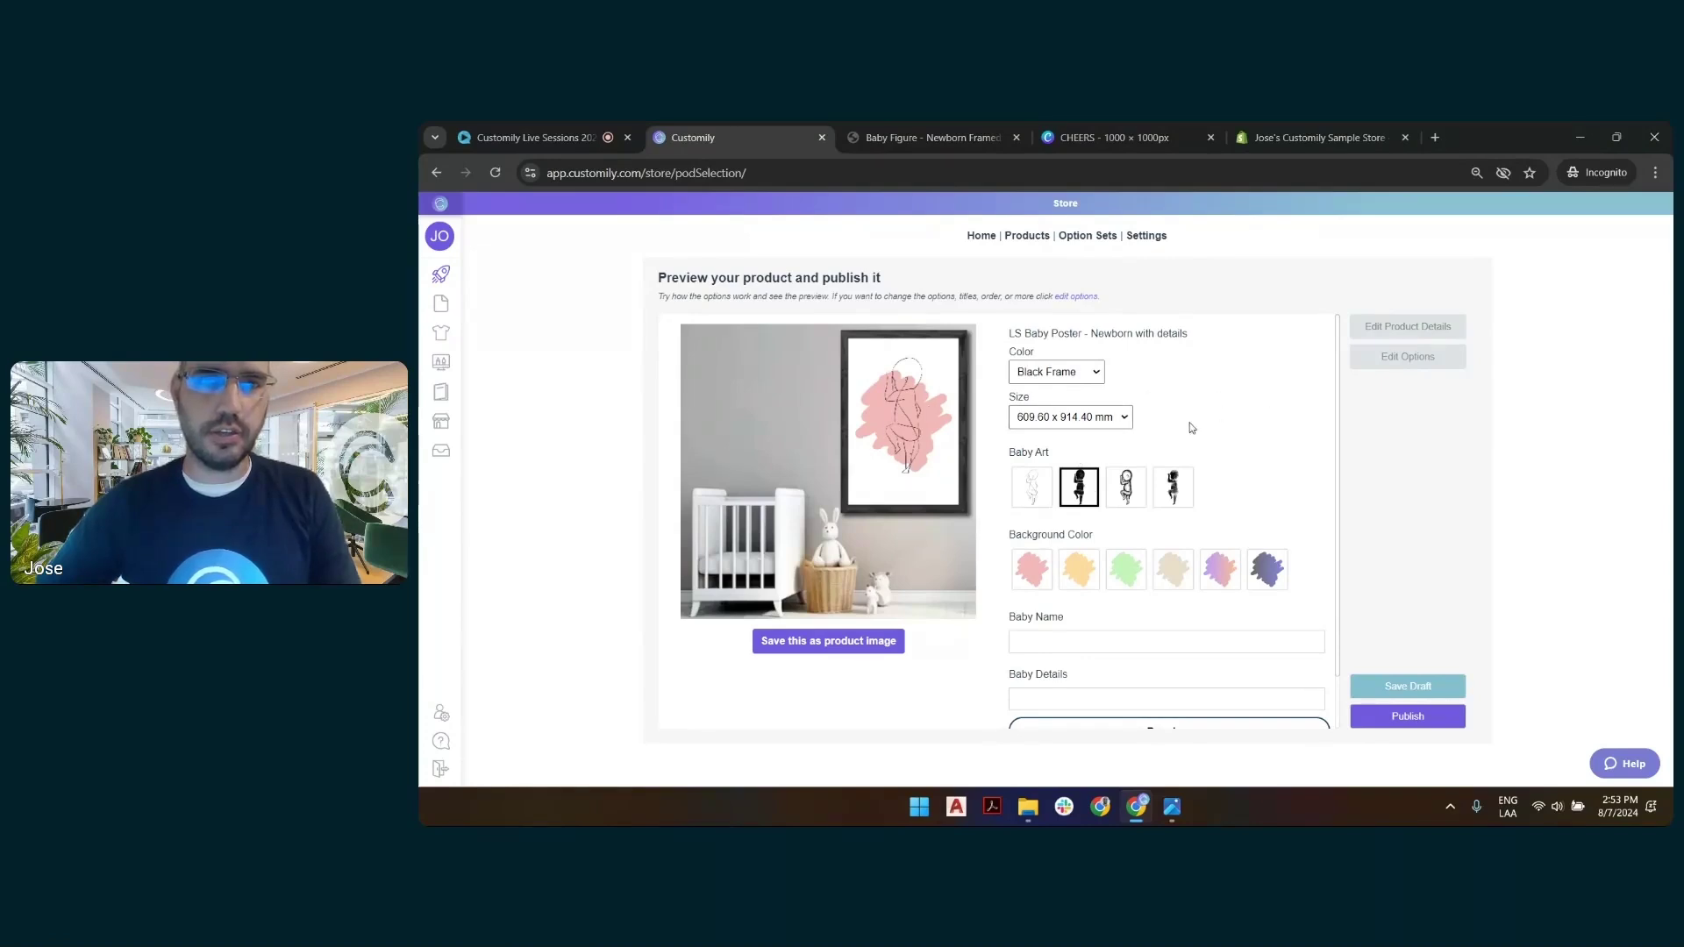
{"action": "left_click", "coordinate": [1175, 490]}
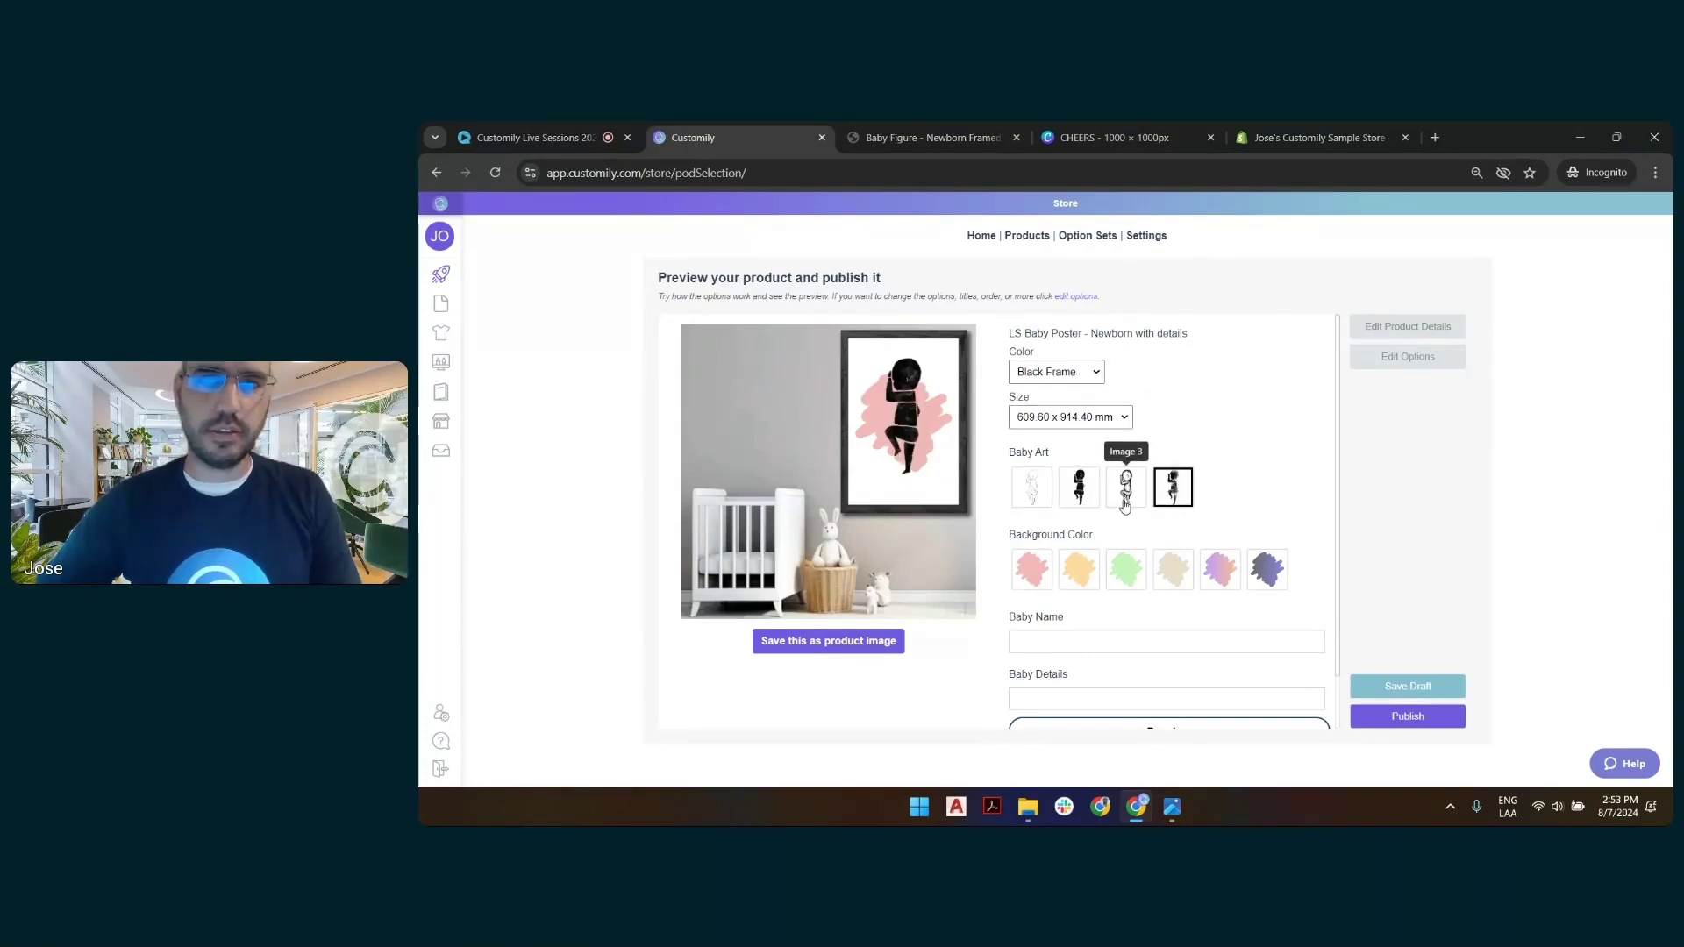
{"action": "left_click", "coordinate": [1125, 491]}
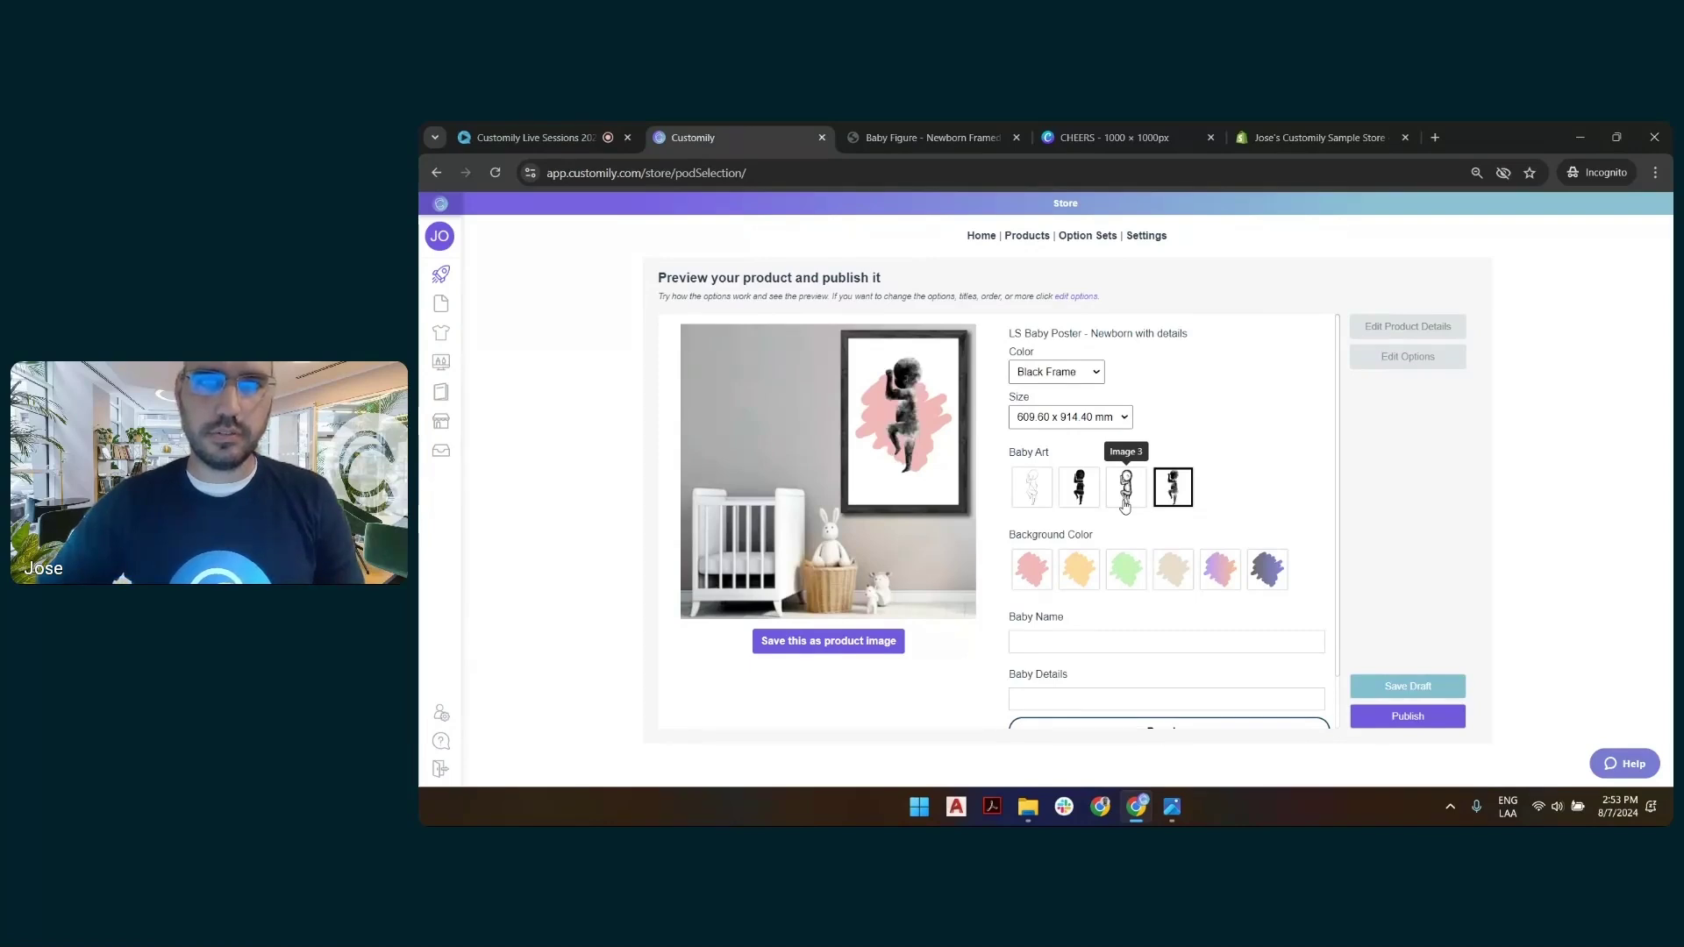
{"action": "left_click", "coordinate": [1220, 572]}
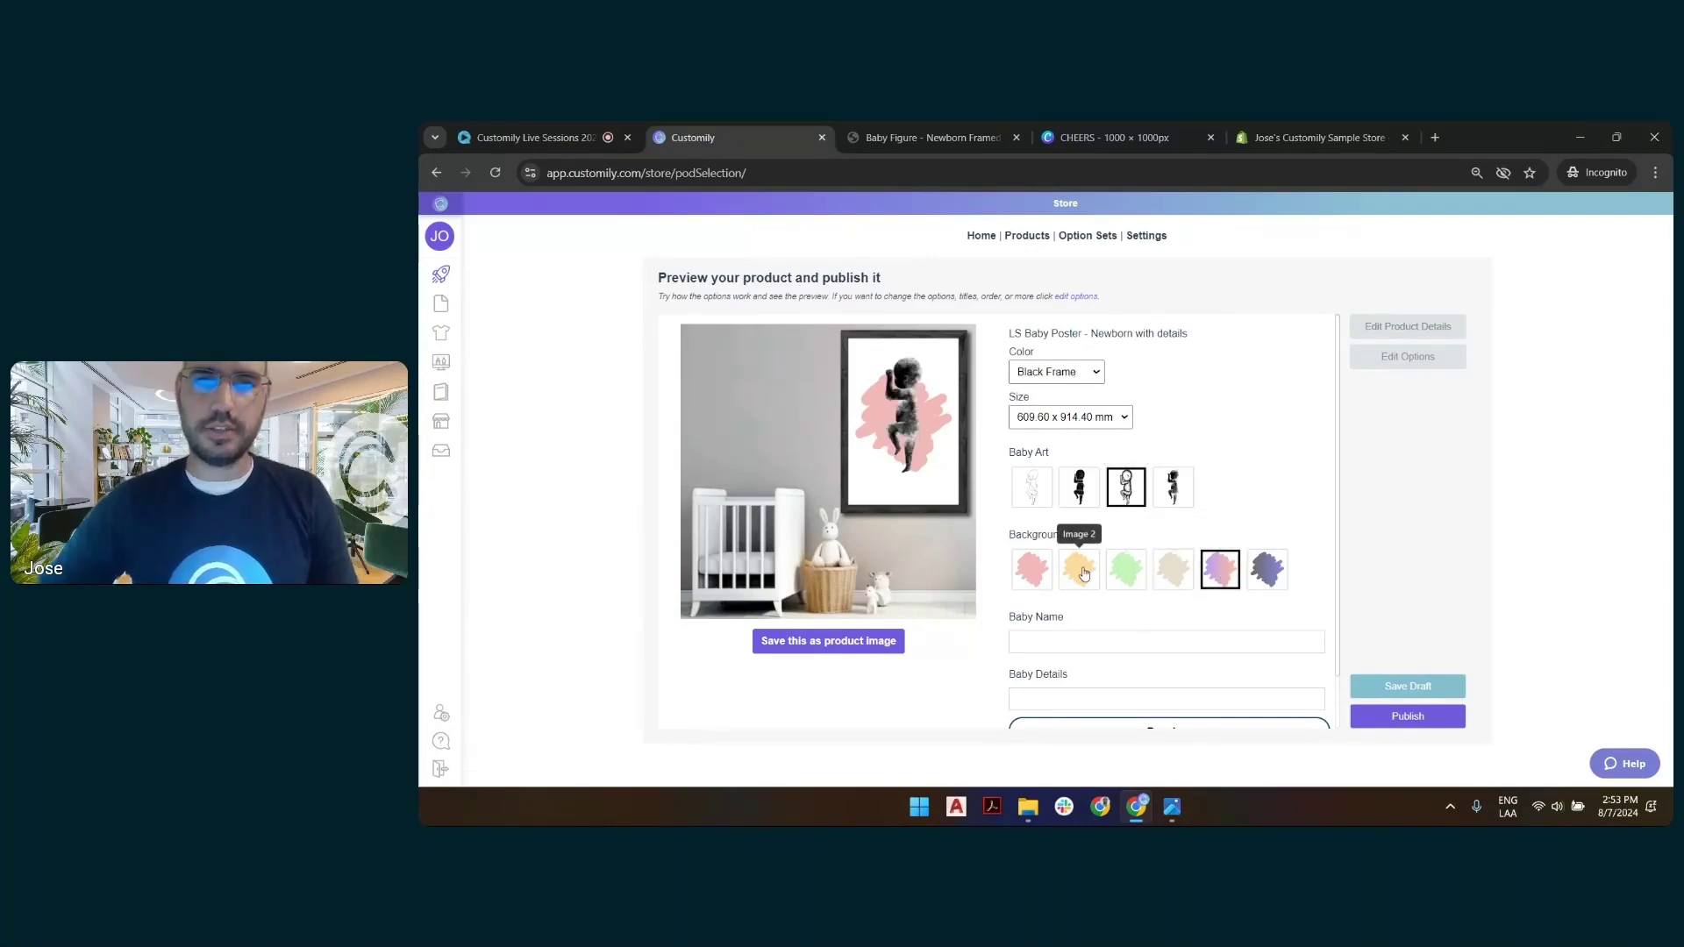
{"action": "left_click", "coordinate": [1103, 619]}
{"action": "key", "text": "Down"}
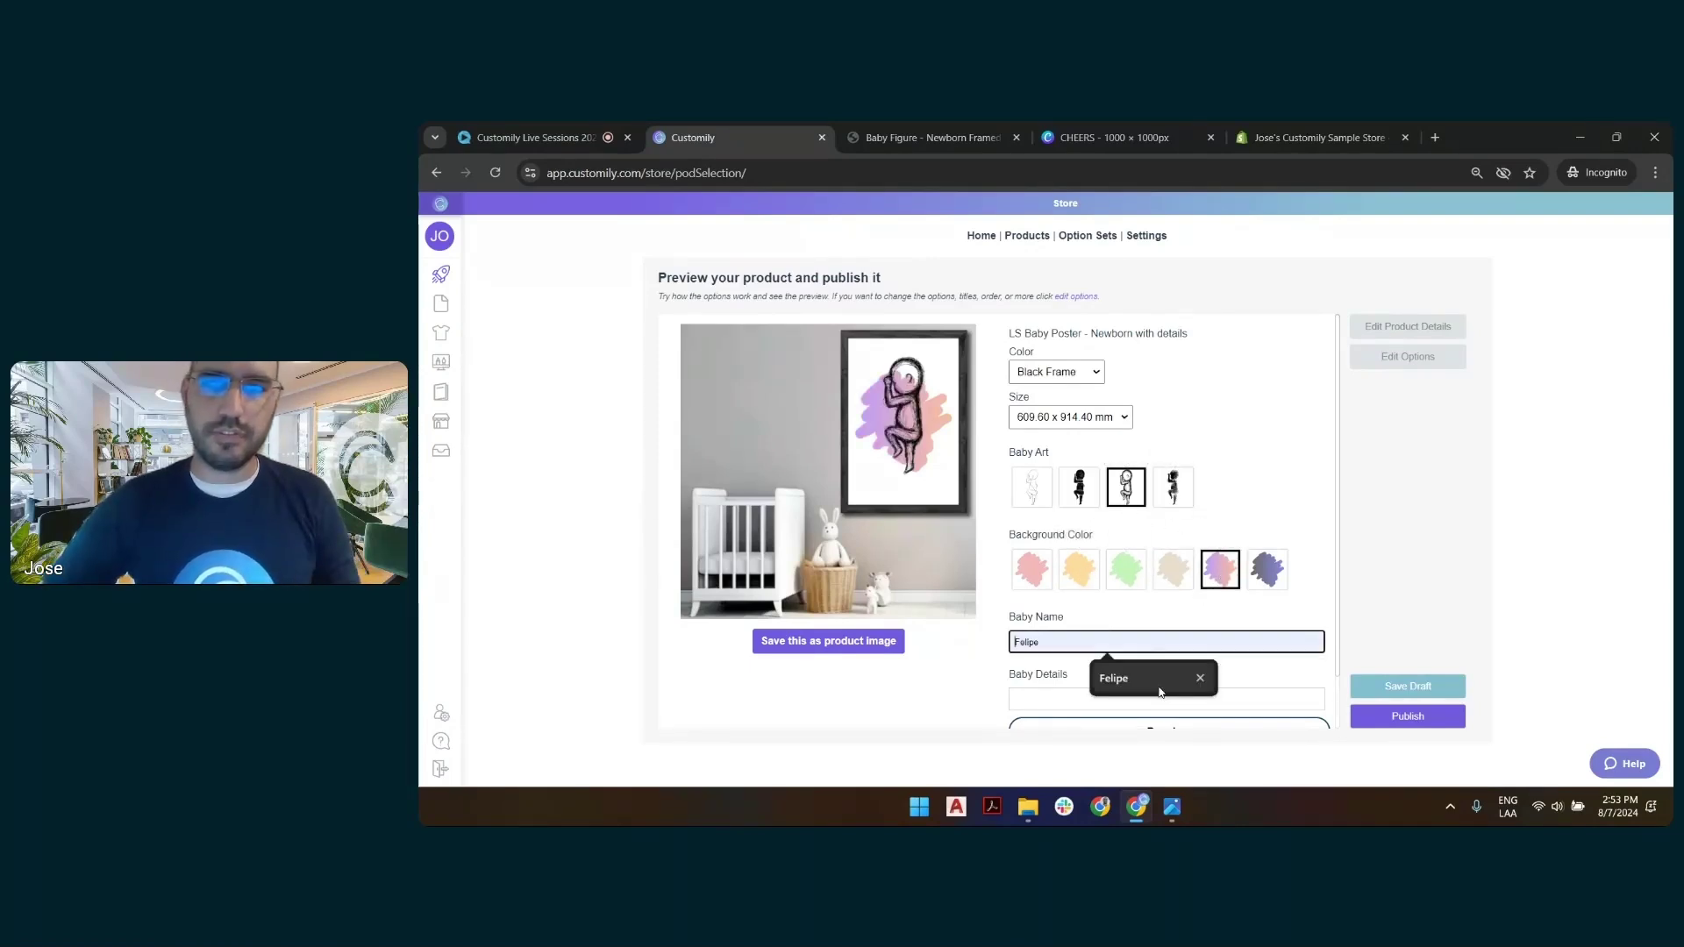
{"action": "key", "text": "Return"}
{"action": "scroll", "coordinate": [1228, 500], "scroll_direction": "down", "scroll_amount": 1}
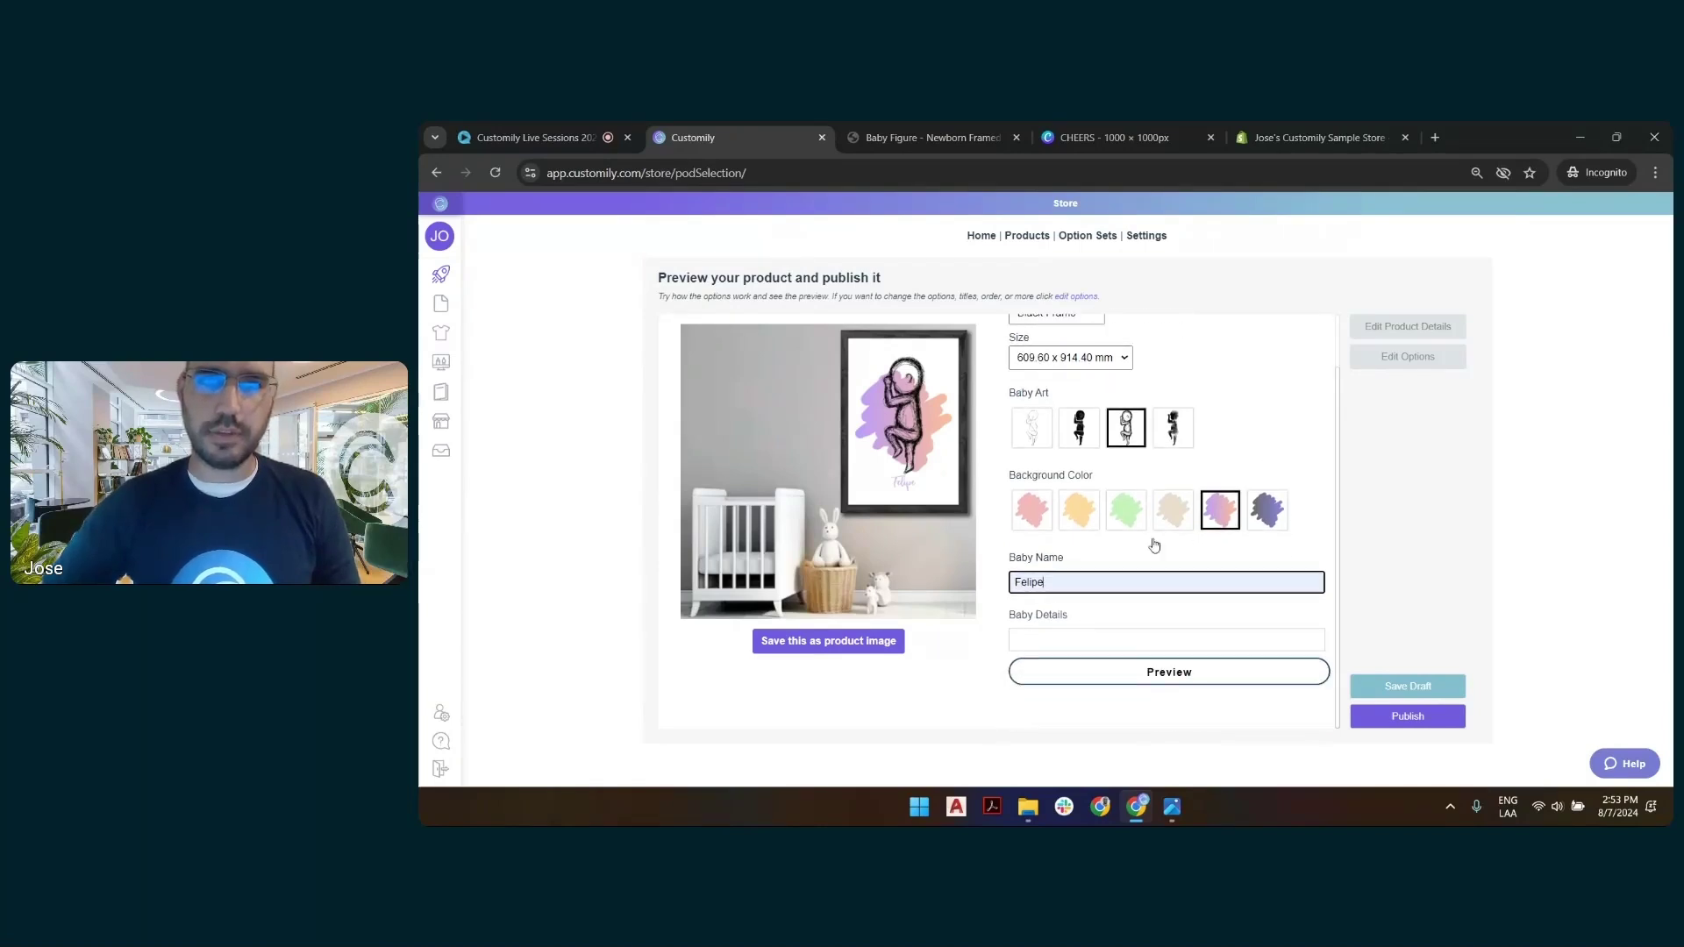
{"action": "key", "text": "Tab"}
{"action": "left_click", "coordinate": [1089, 675]}
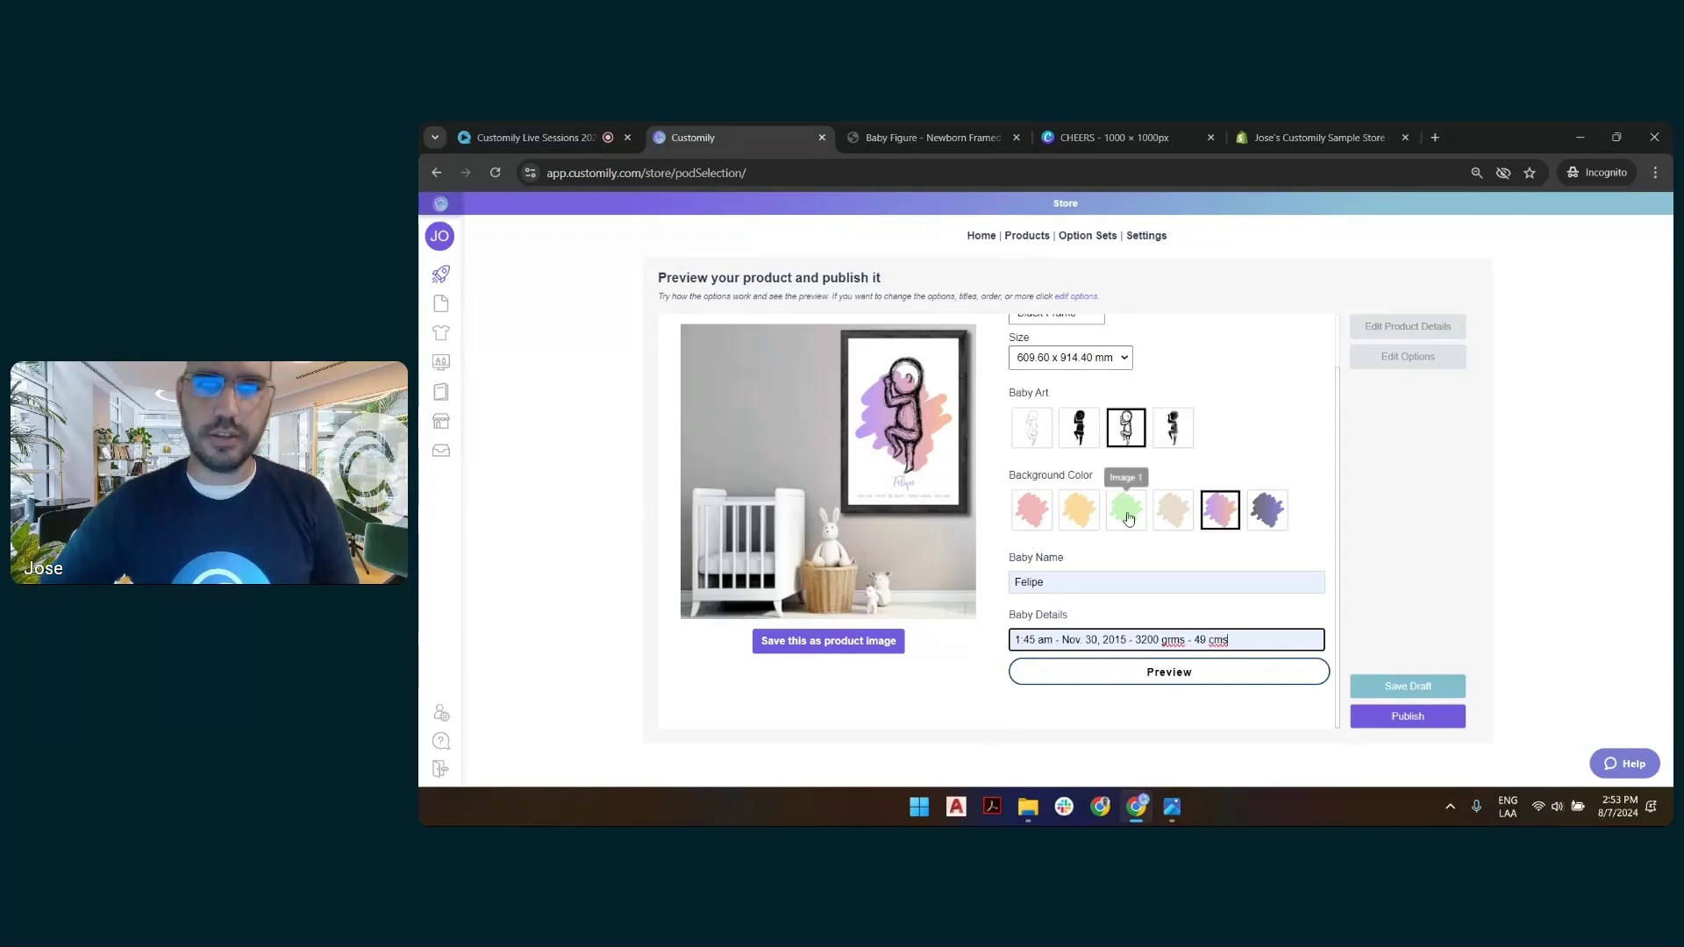
Try yellow, green and dark blue backgrounds, then save the purple-pink preview as product image.
{"action": "left_click", "coordinate": [1081, 517]}
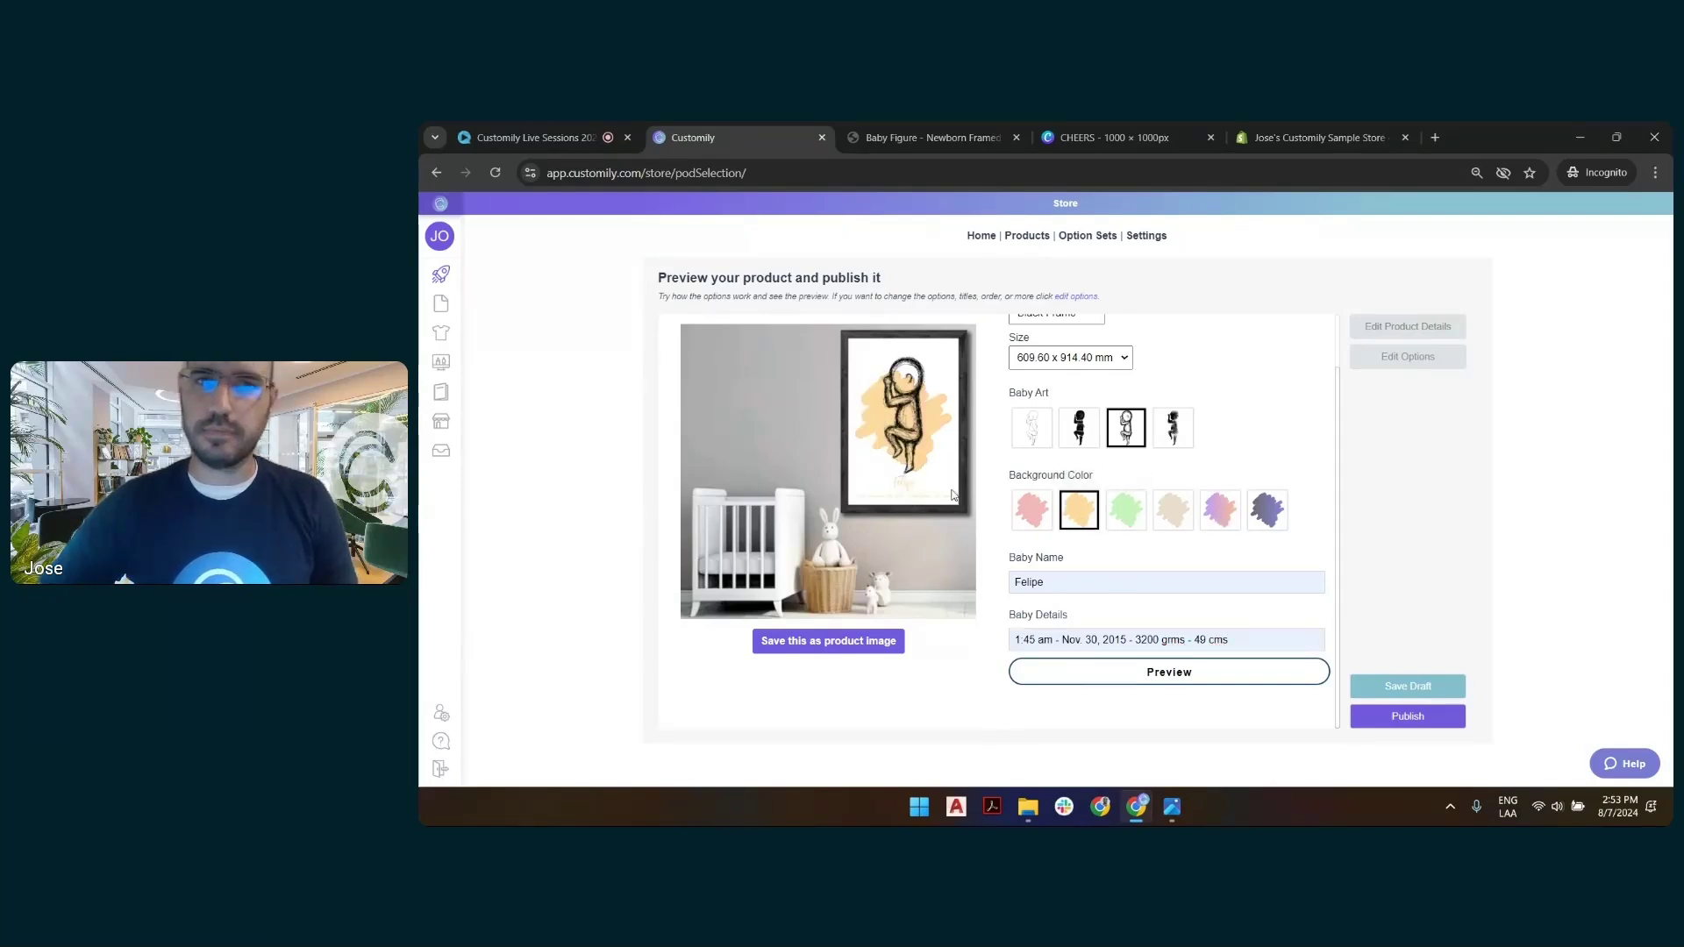
{"action": "left_click", "coordinate": [1122, 523]}
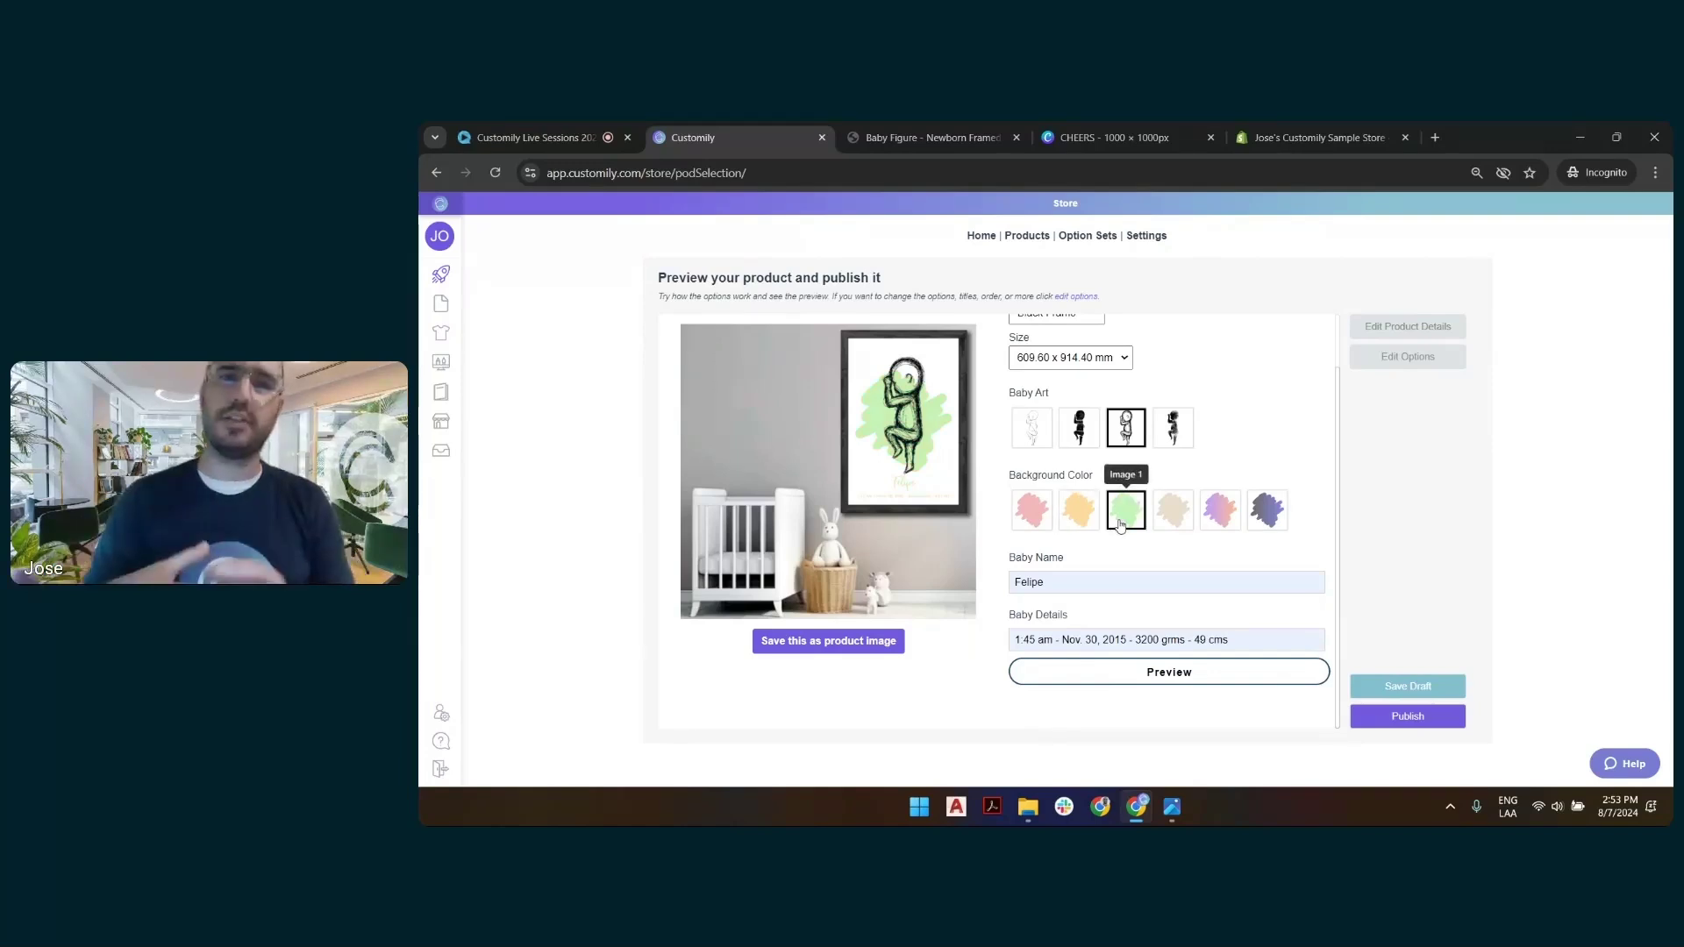
{"action": "left_click", "coordinate": [1265, 511]}
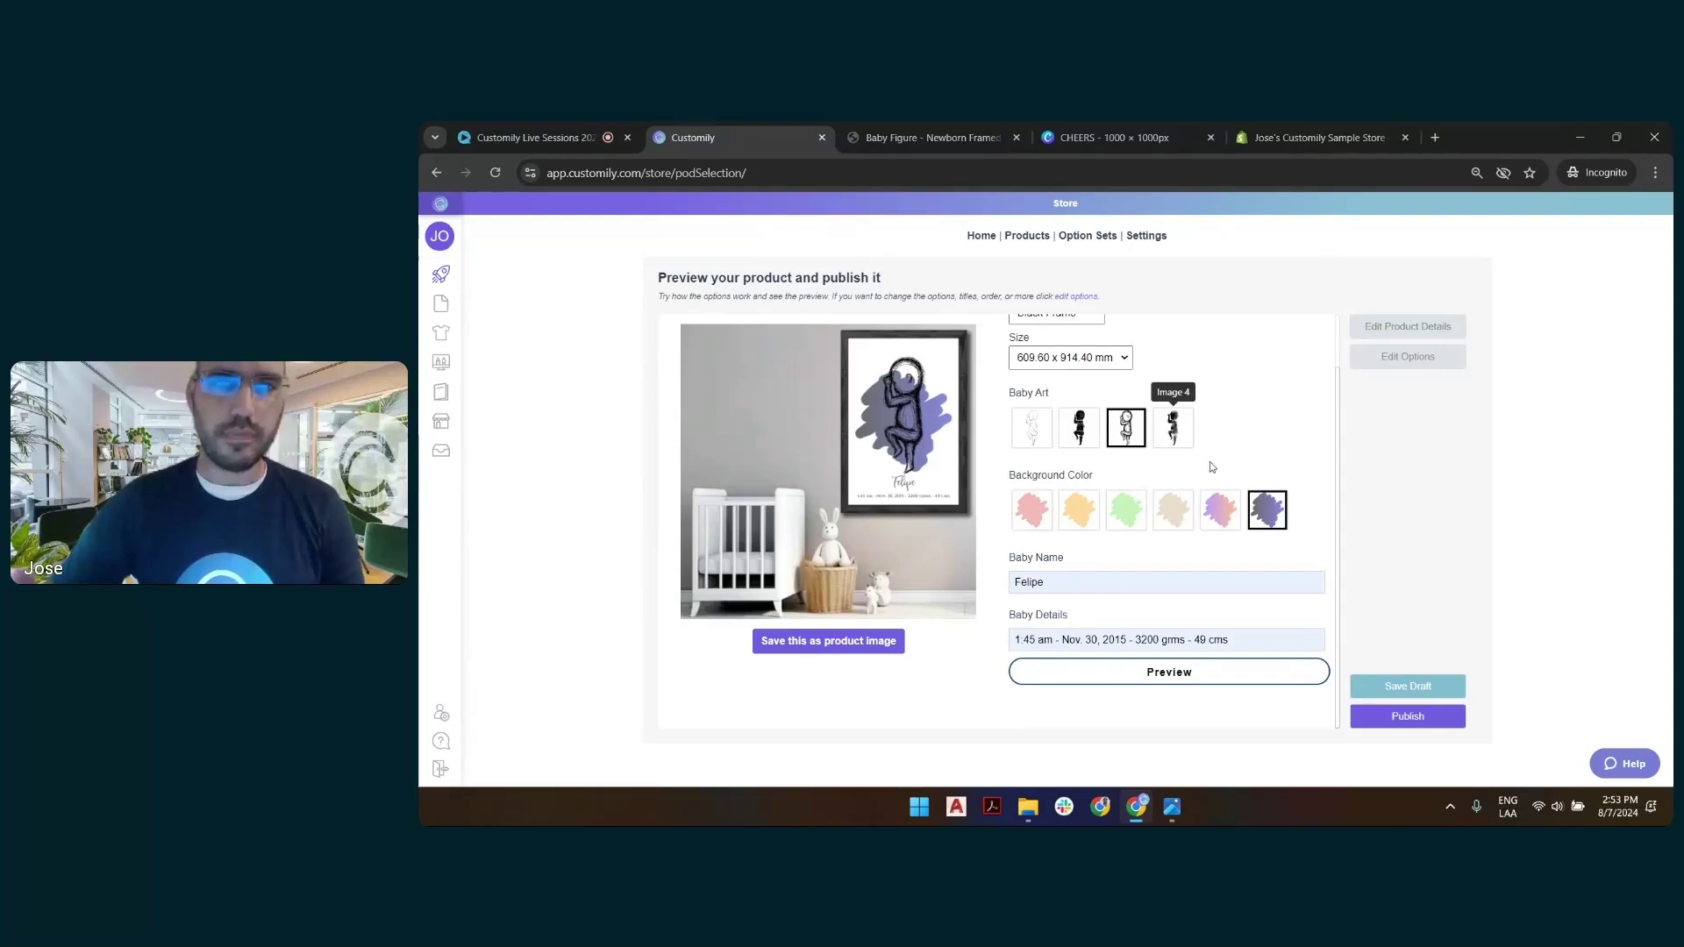
{"action": "left_click", "coordinate": [1219, 510]}
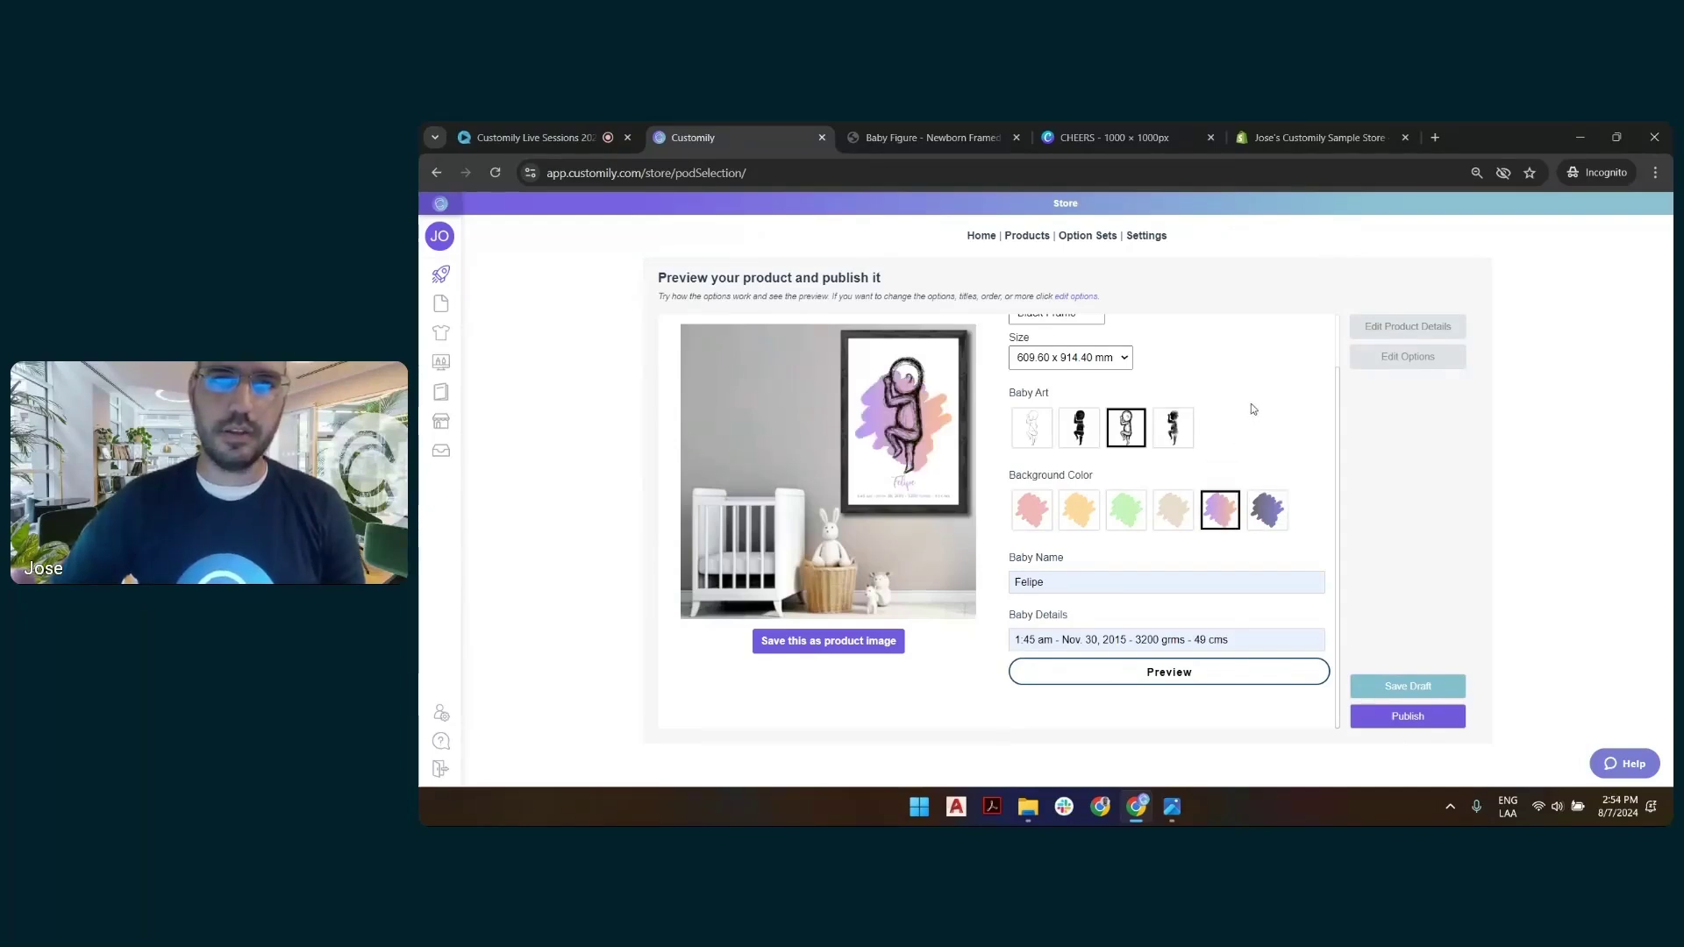
{"action": "left_click", "coordinate": [812, 645]}
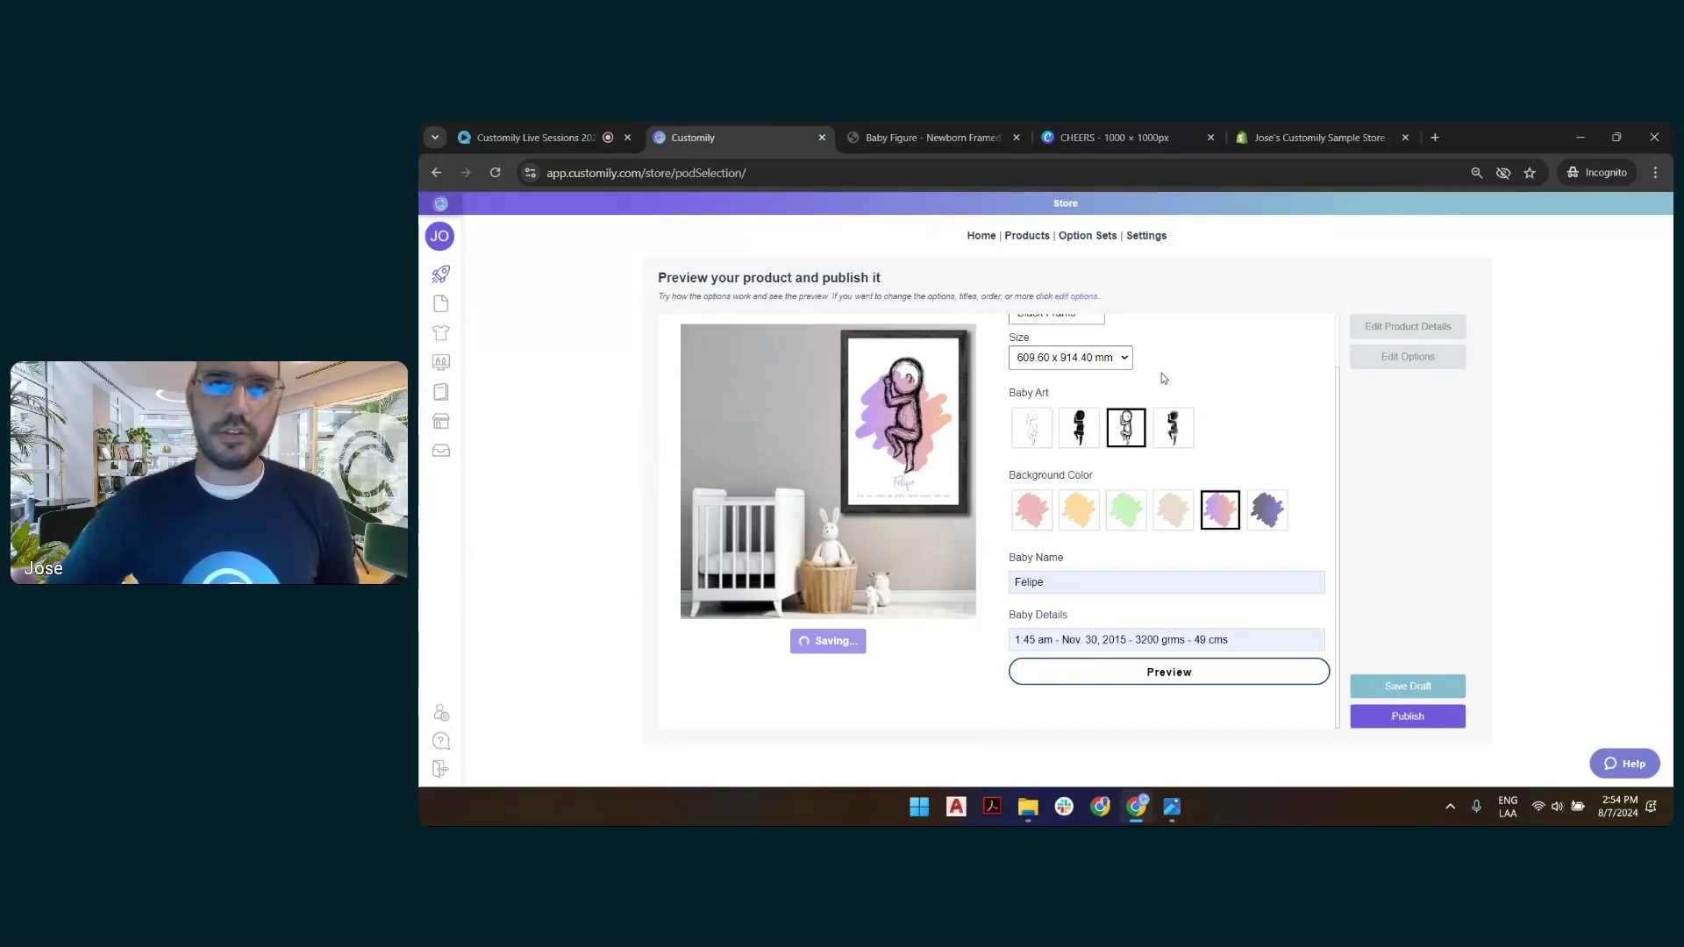
Preview the 508 x 762 and 406.4 x 609.6 mm sizes, then publish the poster.
{"action": "left_click", "coordinate": [1056, 359]}
{"action": "left_click", "coordinate": [1056, 389]}
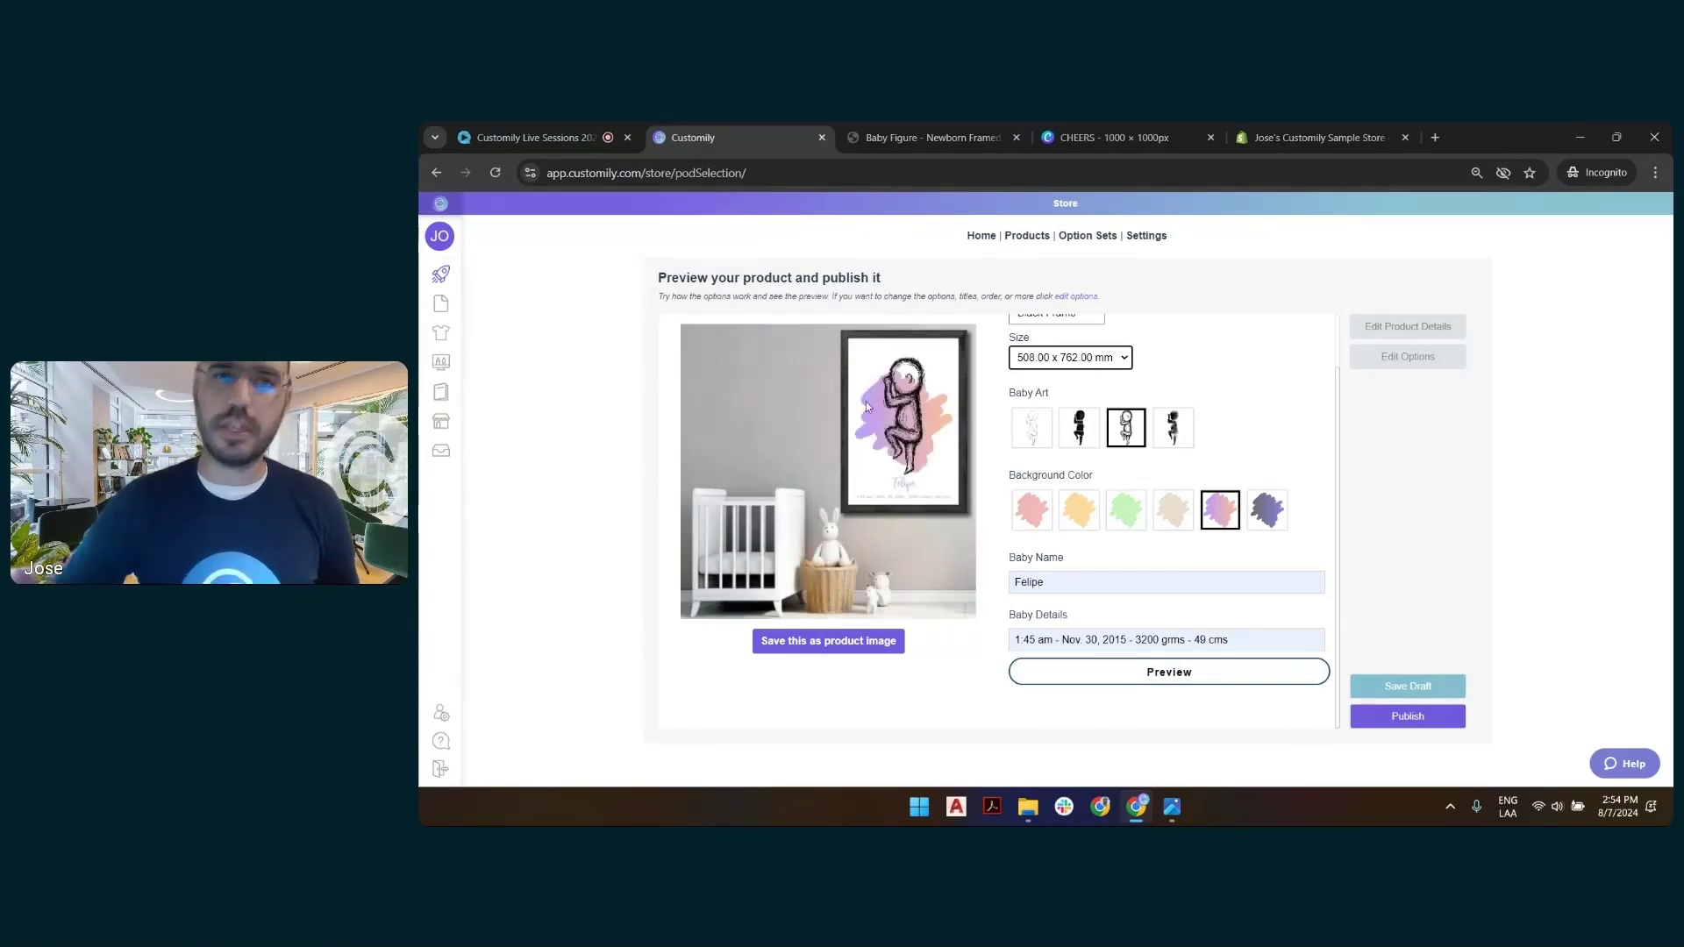
{"action": "left_click", "coordinate": [1033, 359]}
{"action": "left_click", "coordinate": [1031, 408]}
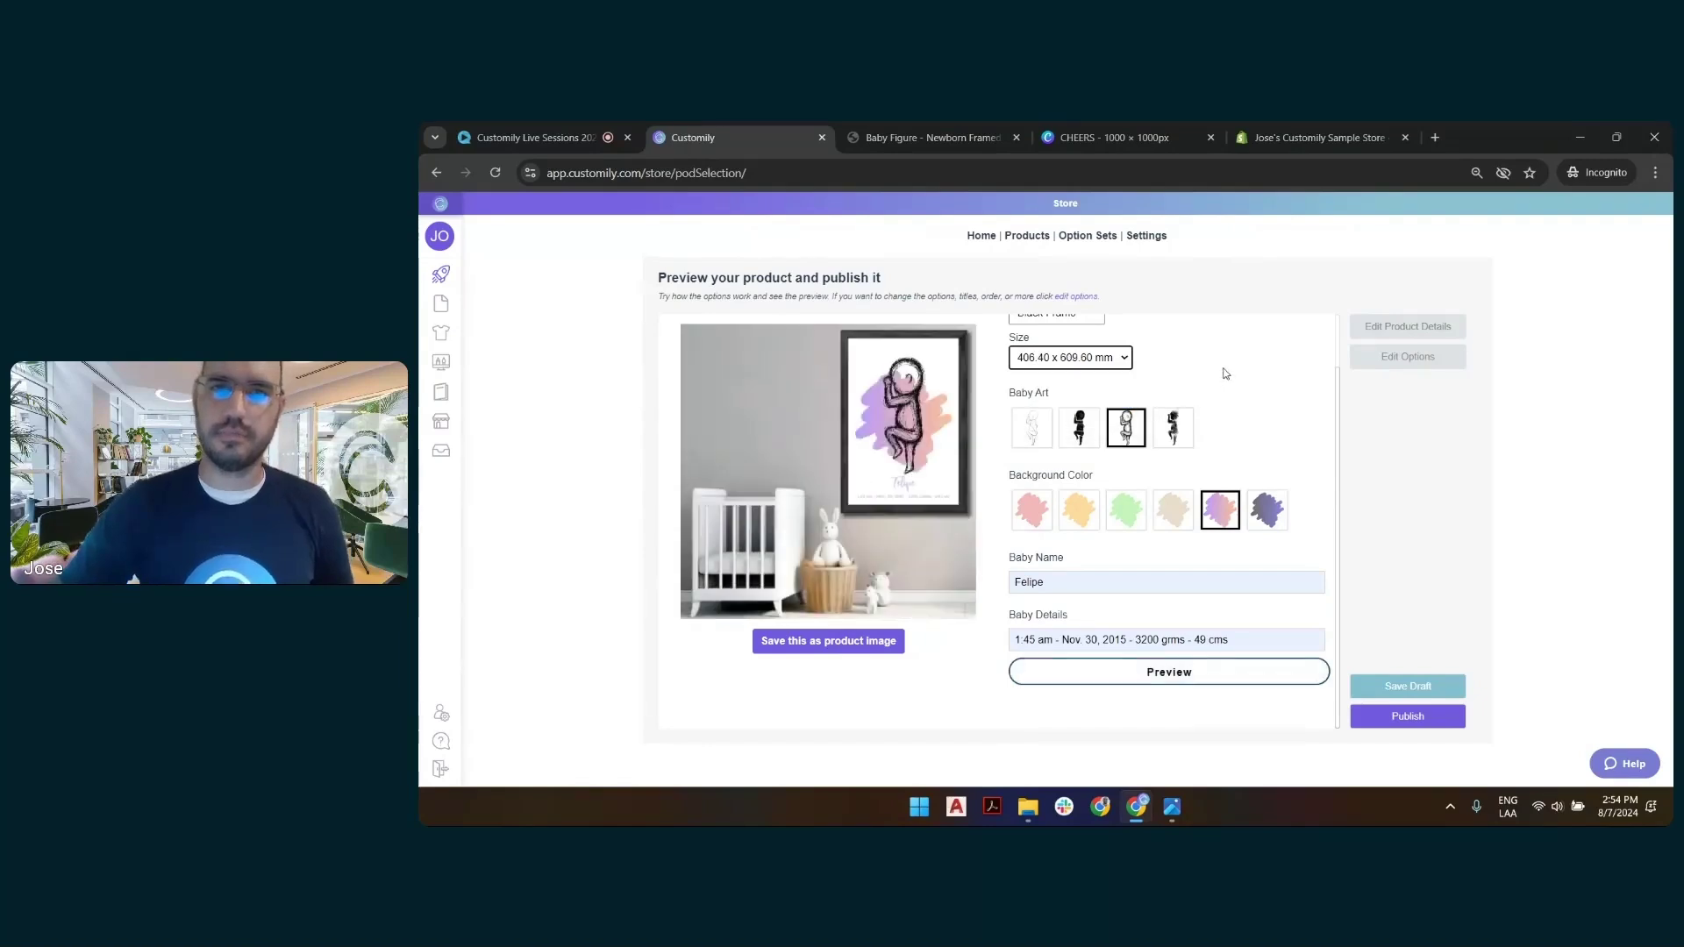
{"action": "left_click", "coordinate": [1407, 716]}
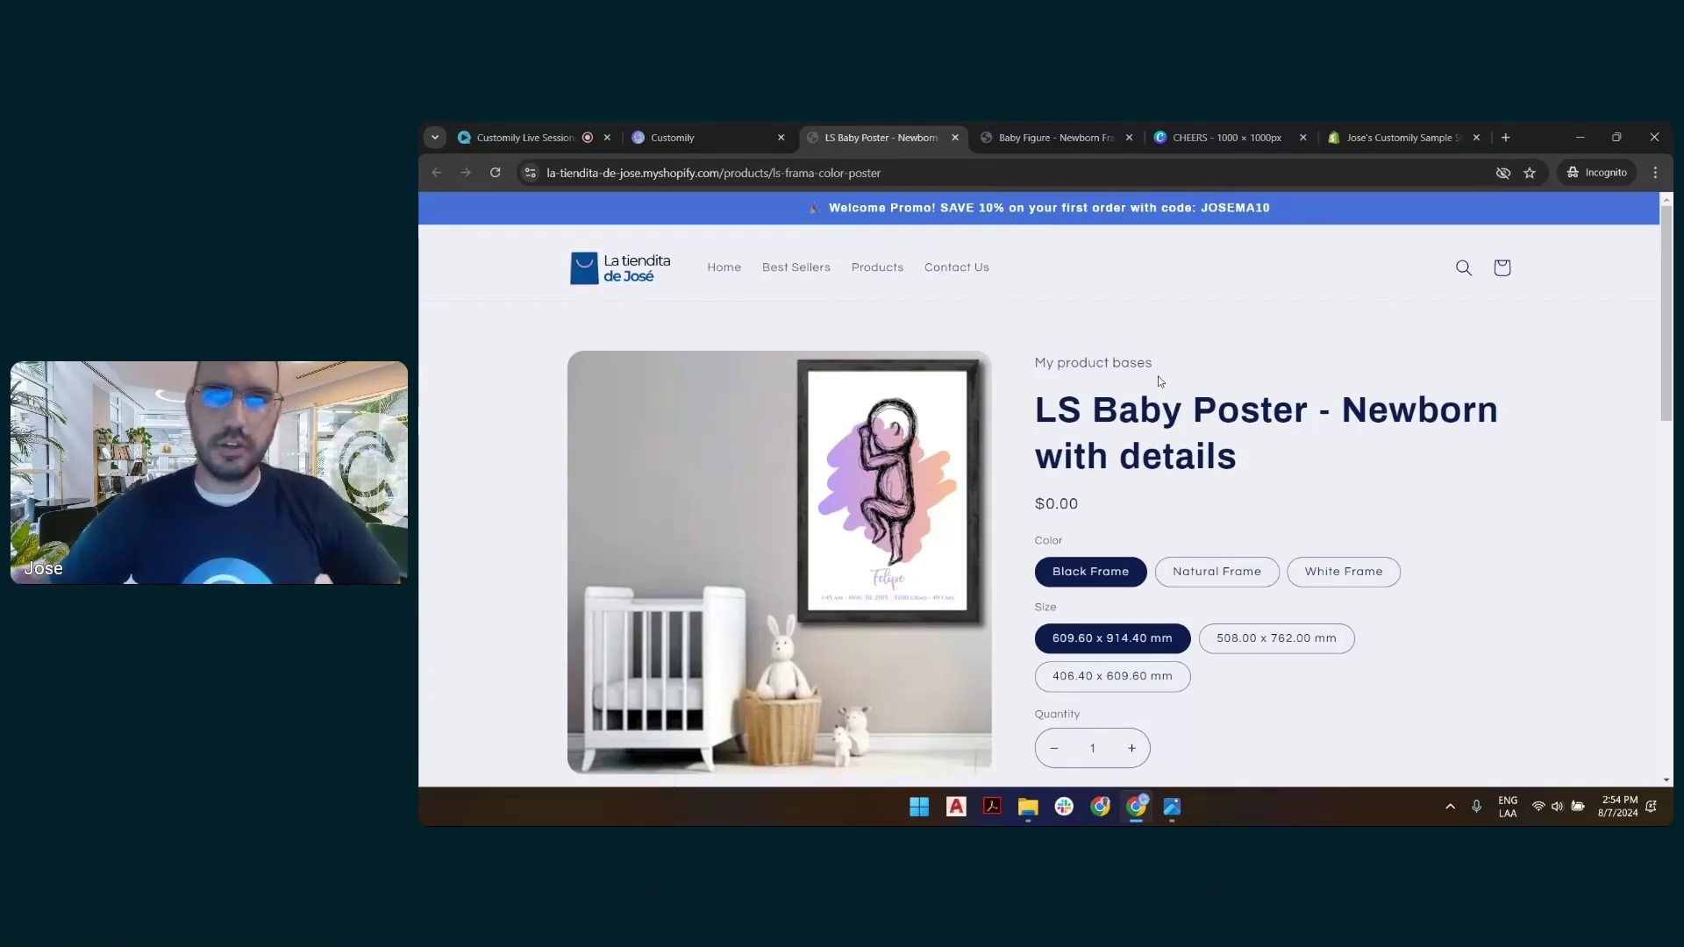
View the published poster in Natural Frame and White Frame, then return to Customily.
{"action": "scroll", "coordinate": [1013, 459], "scroll_direction": "down", "scroll_amount": 2}
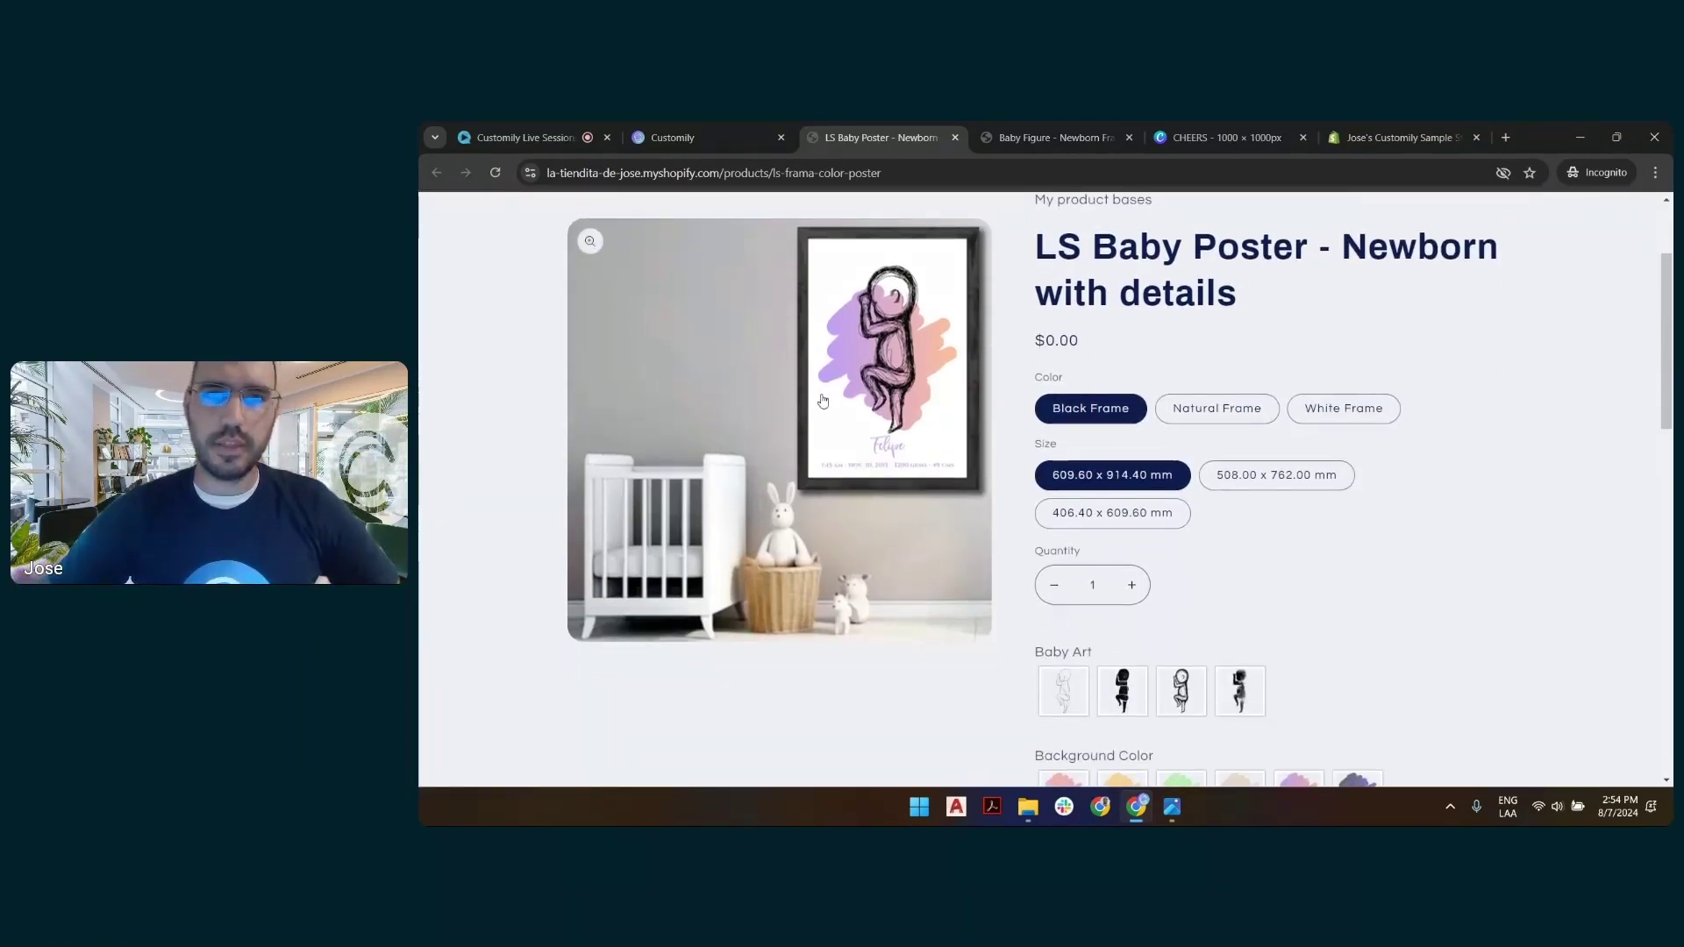
{"action": "left_click", "coordinate": [1226, 413]}
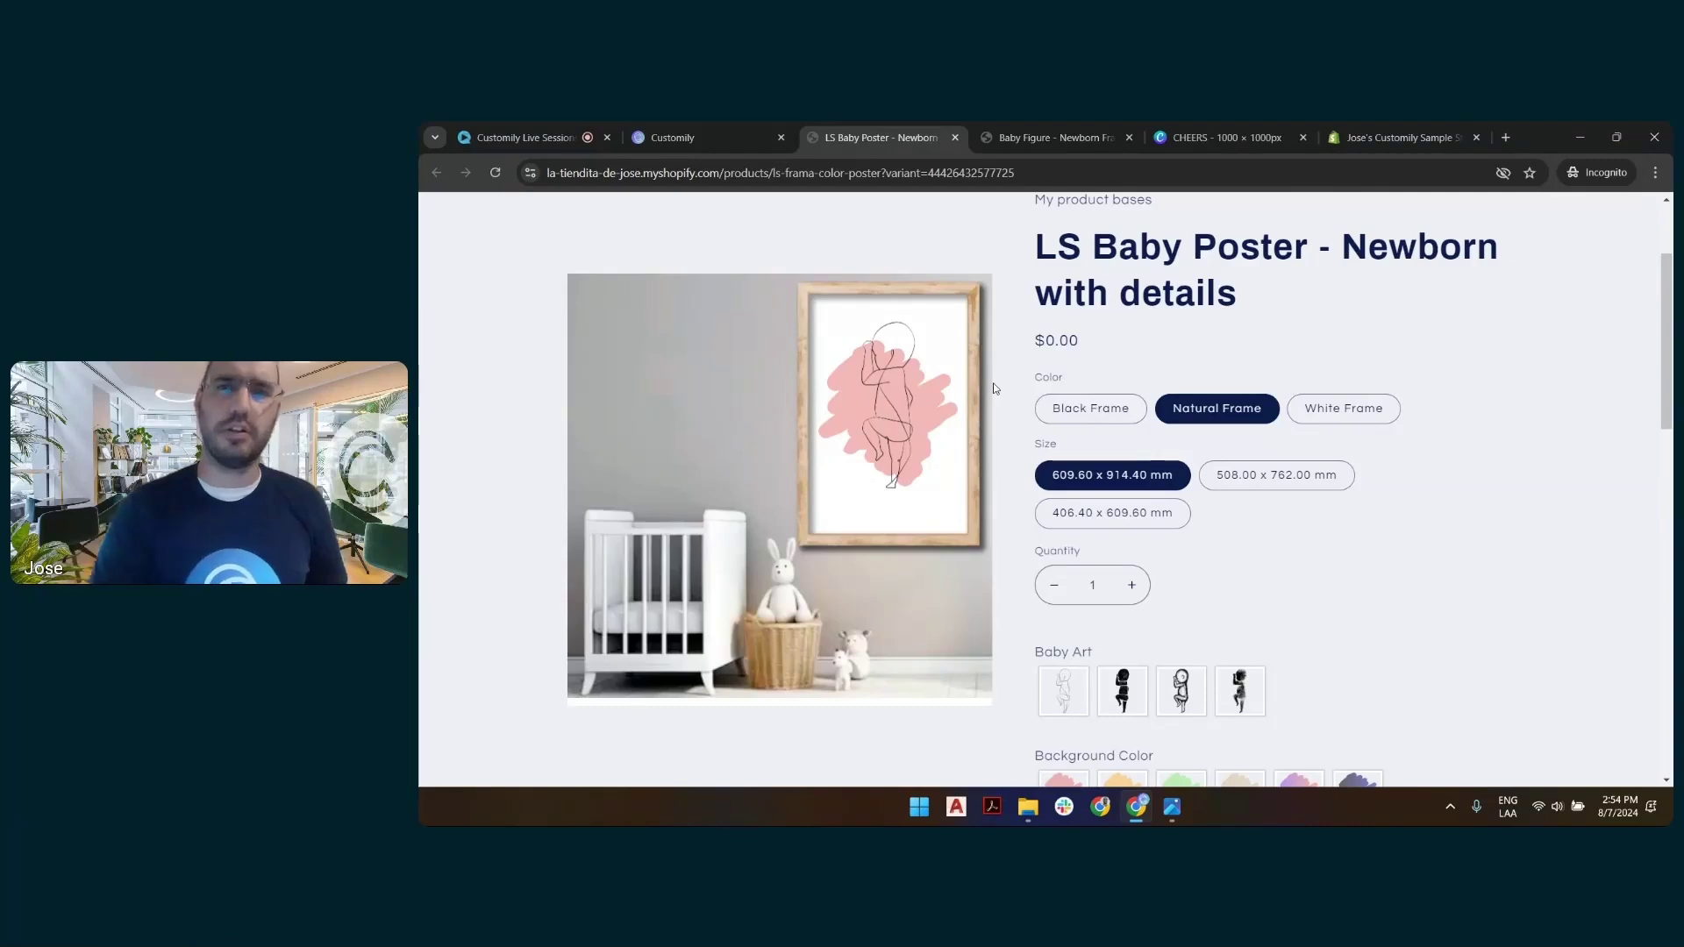
{"action": "left_click", "coordinate": [1332, 414]}
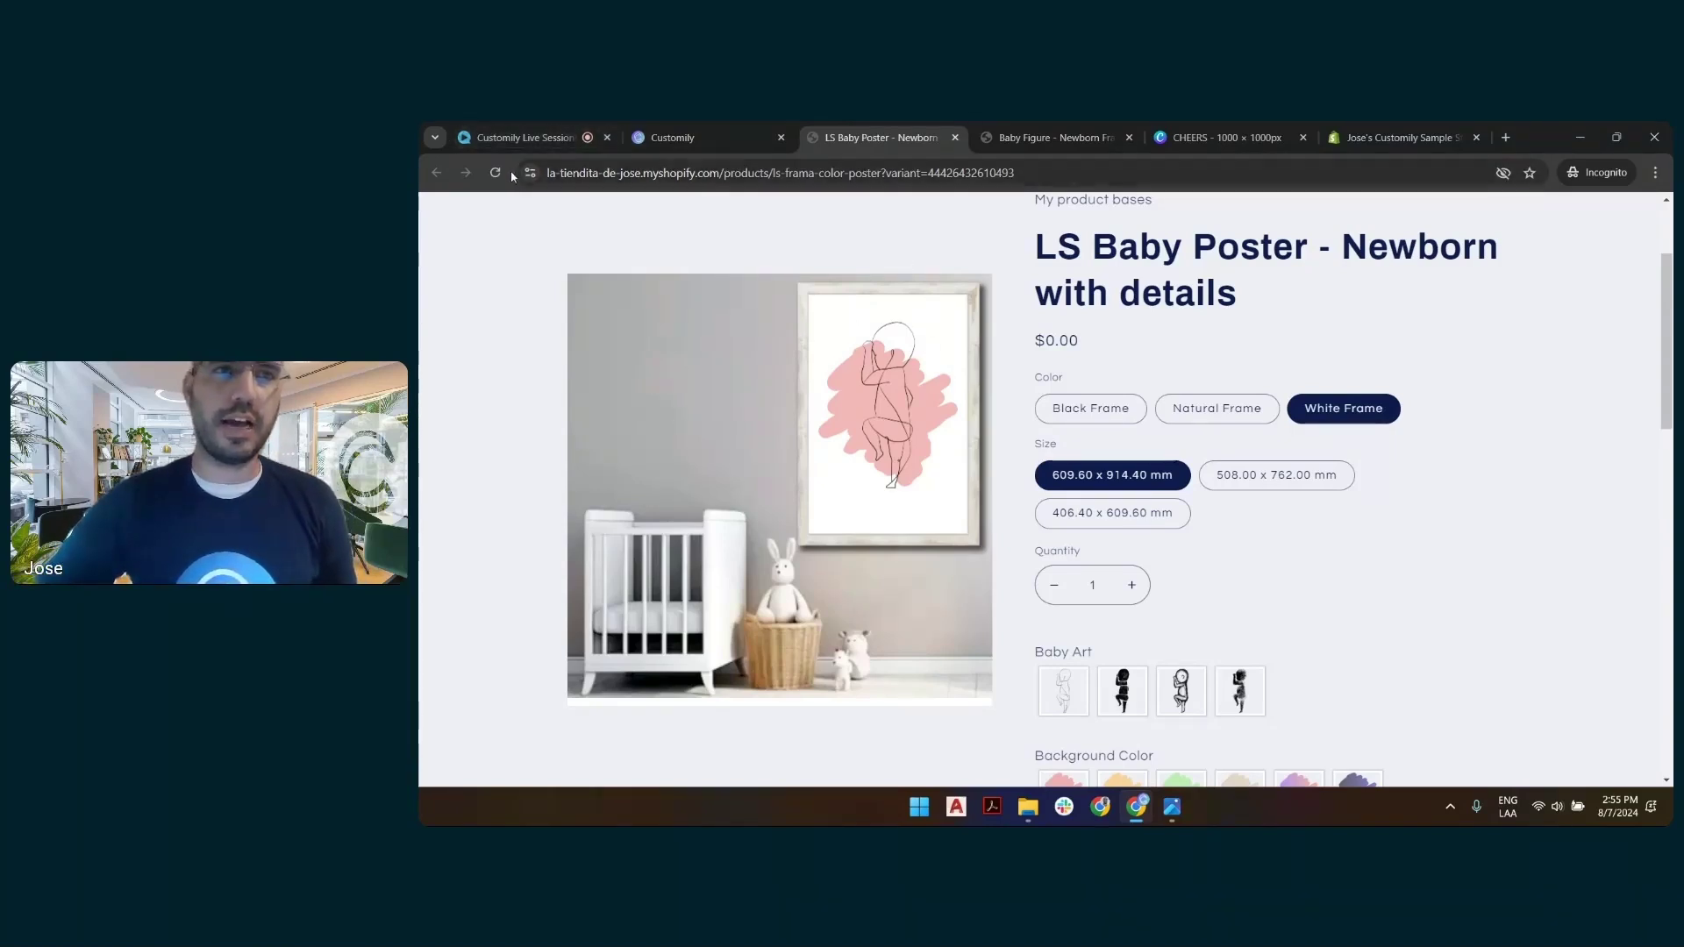
{"action": "left_click", "coordinate": [667, 137]}
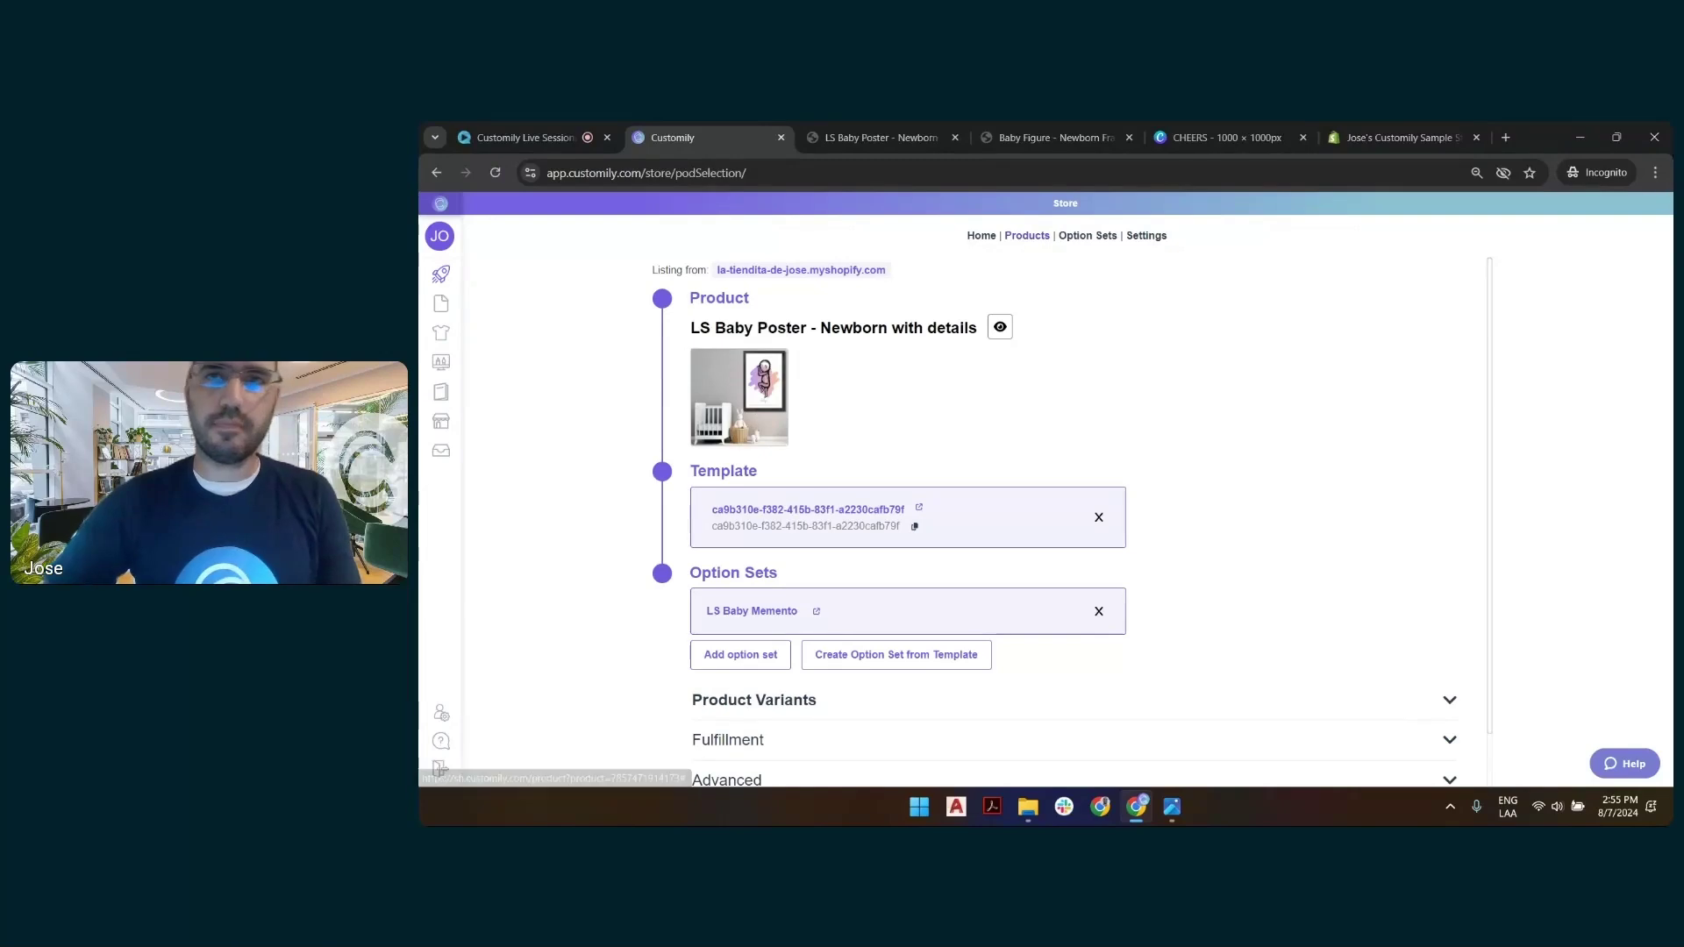
Open the product's linked LS Baby Memento option set in a new tab and switch to it.
{"action": "key", "text": "ctrl+plus"}
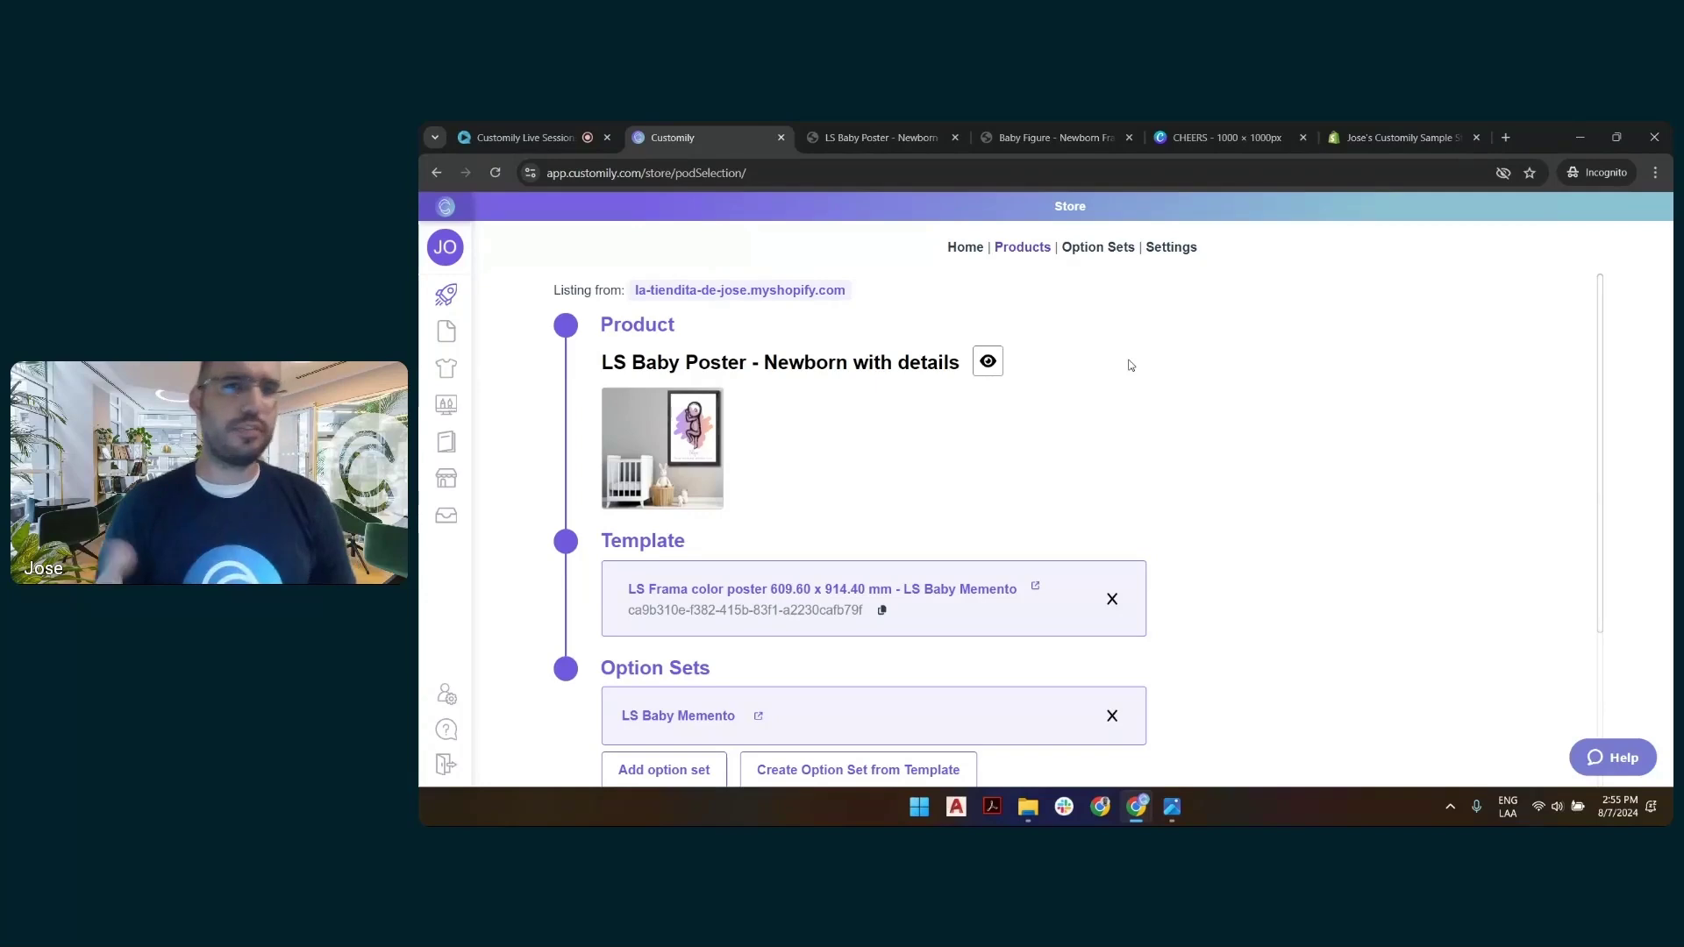
{"action": "scroll", "coordinate": [1140, 373], "scroll_direction": "down", "scroll_amount": 2}
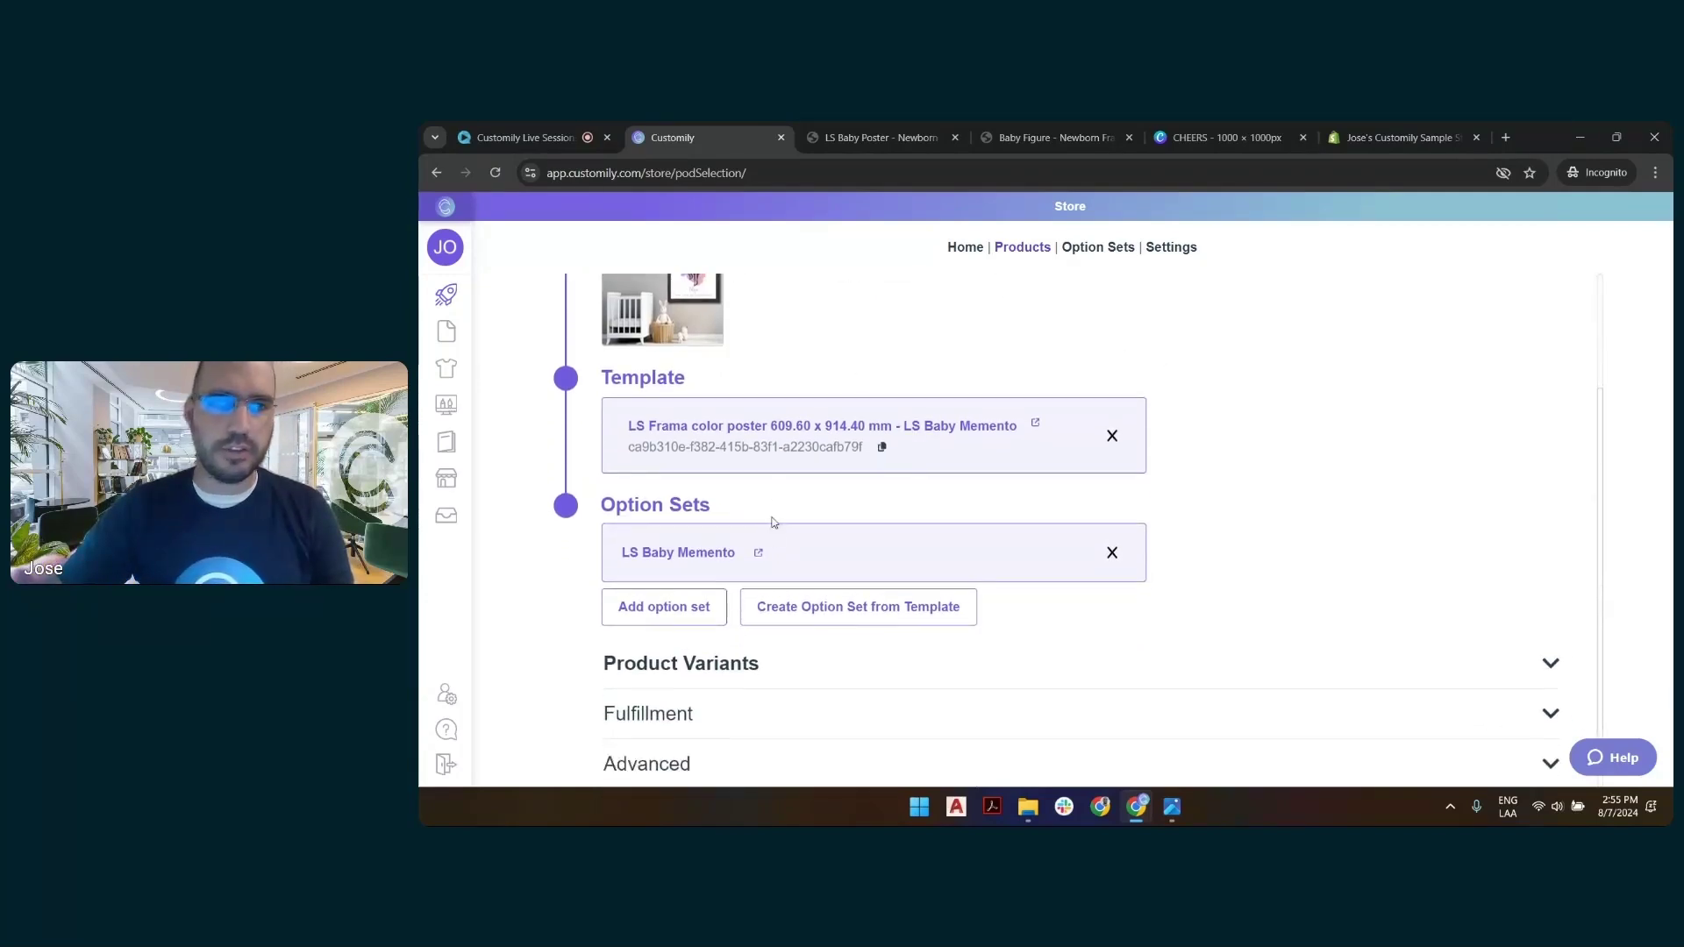
{"action": "left_click_drag", "start_coordinate": [596, 507], "coordinate": [727, 500]}
{"action": "left_click", "coordinate": [691, 515]}
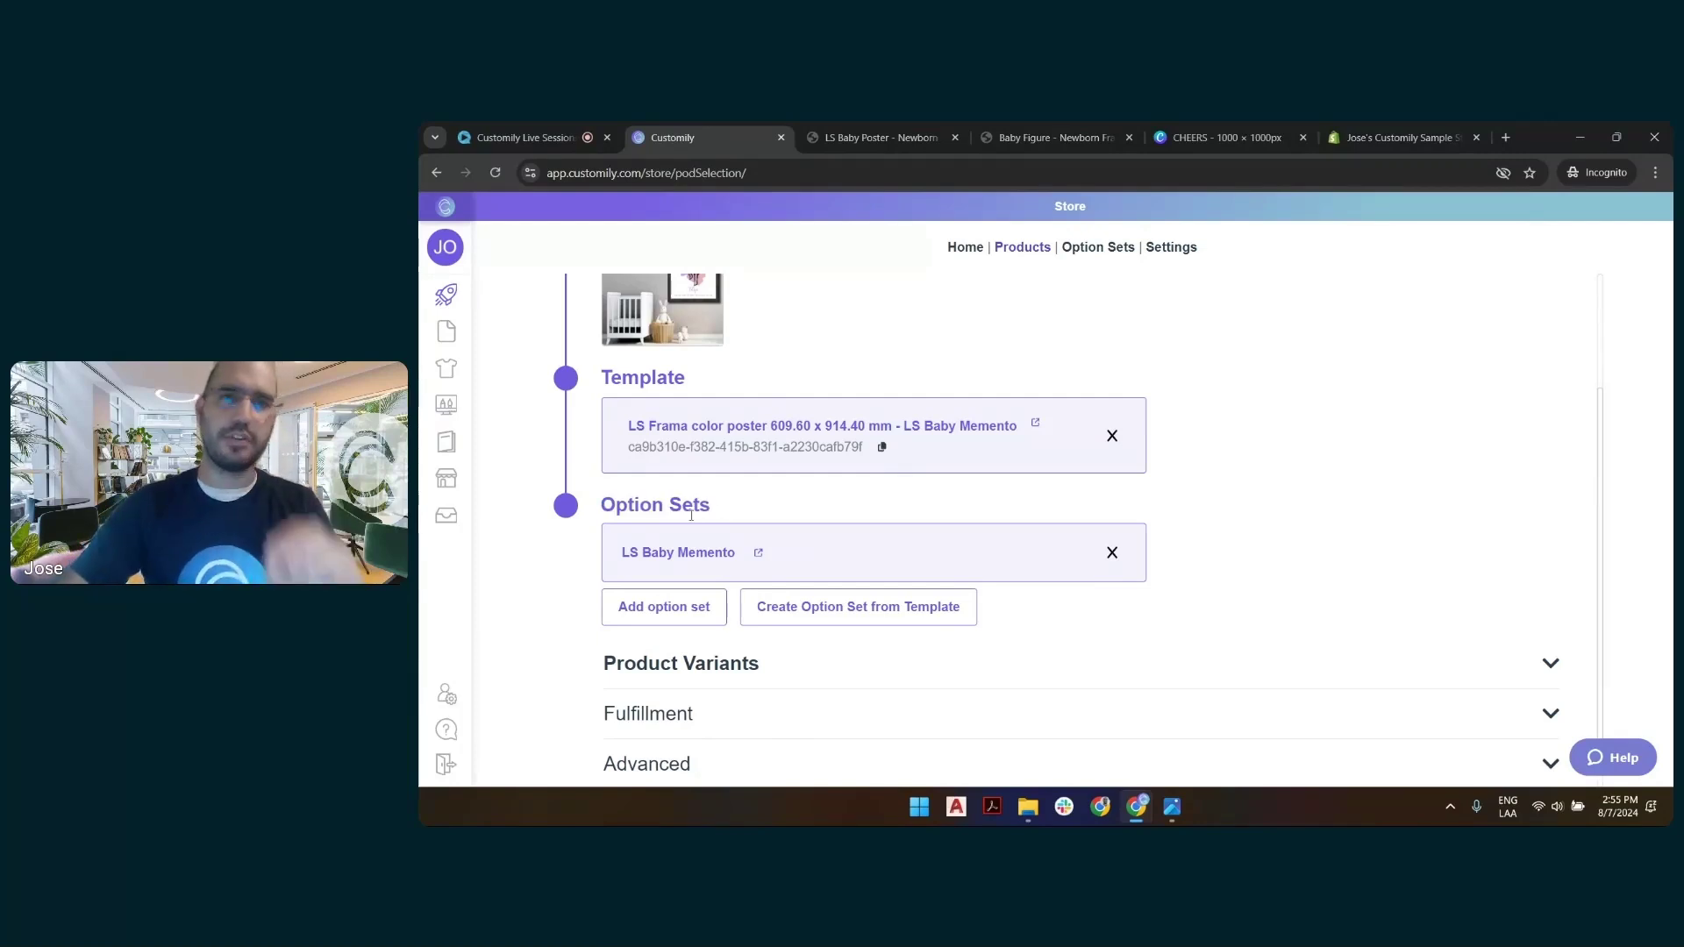
{"action": "left_click", "coordinate": [760, 553]}
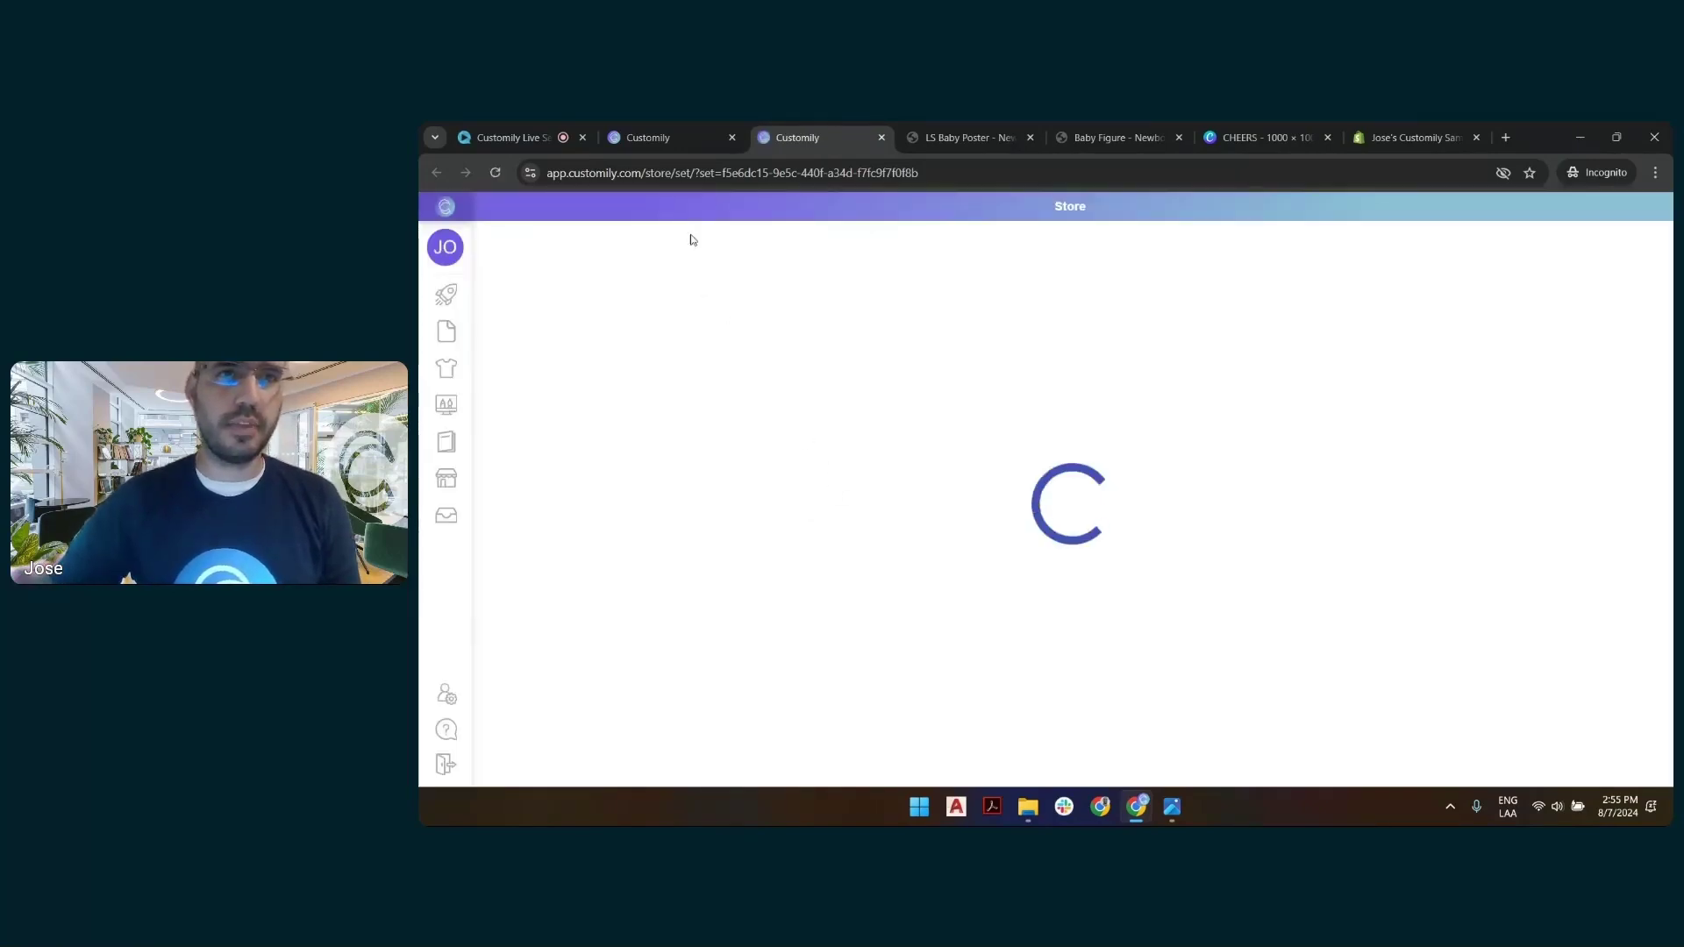
{"action": "left_click", "coordinate": [661, 141]}
{"action": "scroll", "coordinate": [817, 477], "scroll_direction": "up", "scroll_amount": 2}
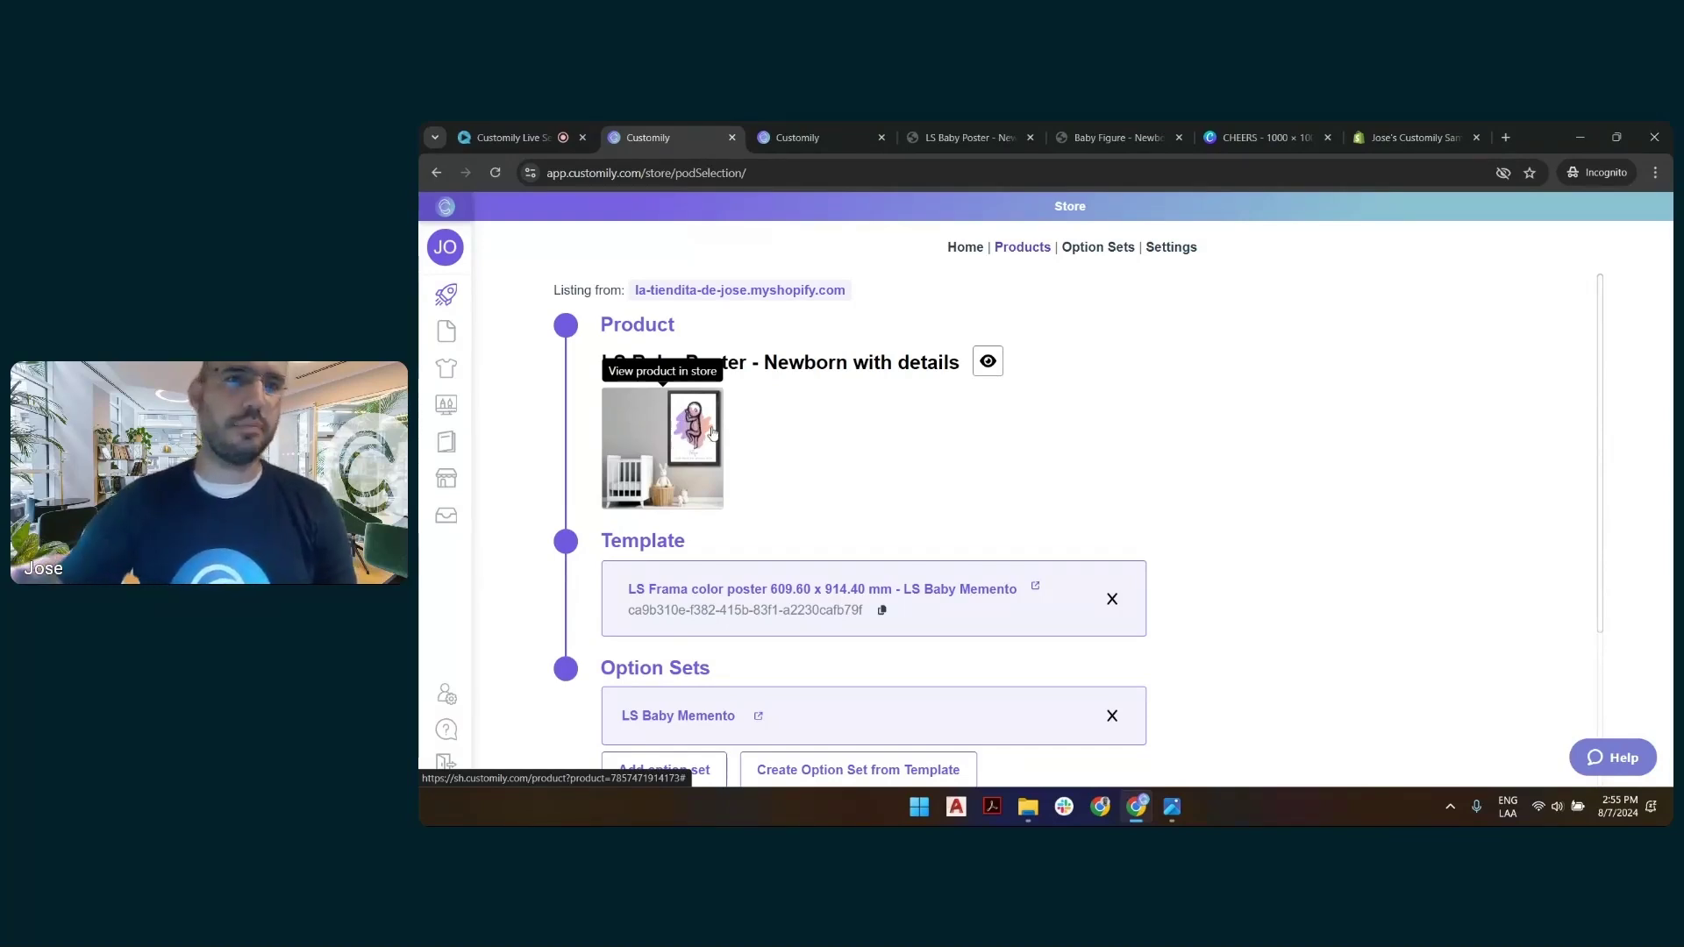
{"action": "left_click", "coordinate": [791, 142]}
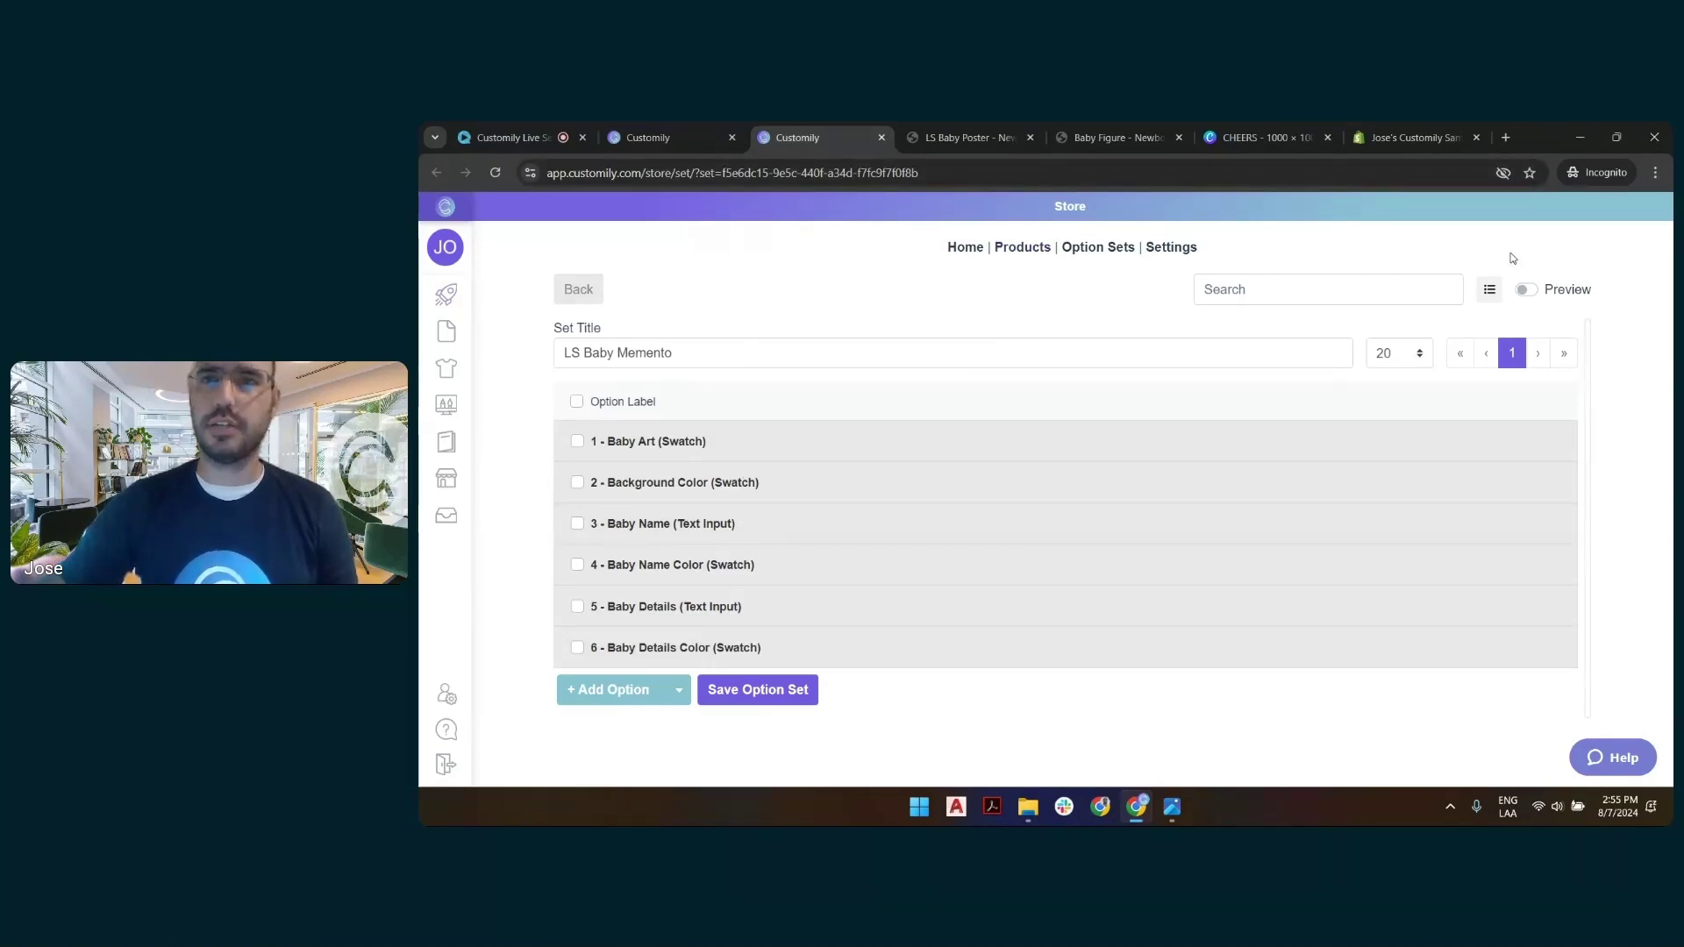
Turn on live preview and tick Selected on Baby Art swatch value 3, Image 3.
{"action": "left_click", "coordinate": [1527, 289]}
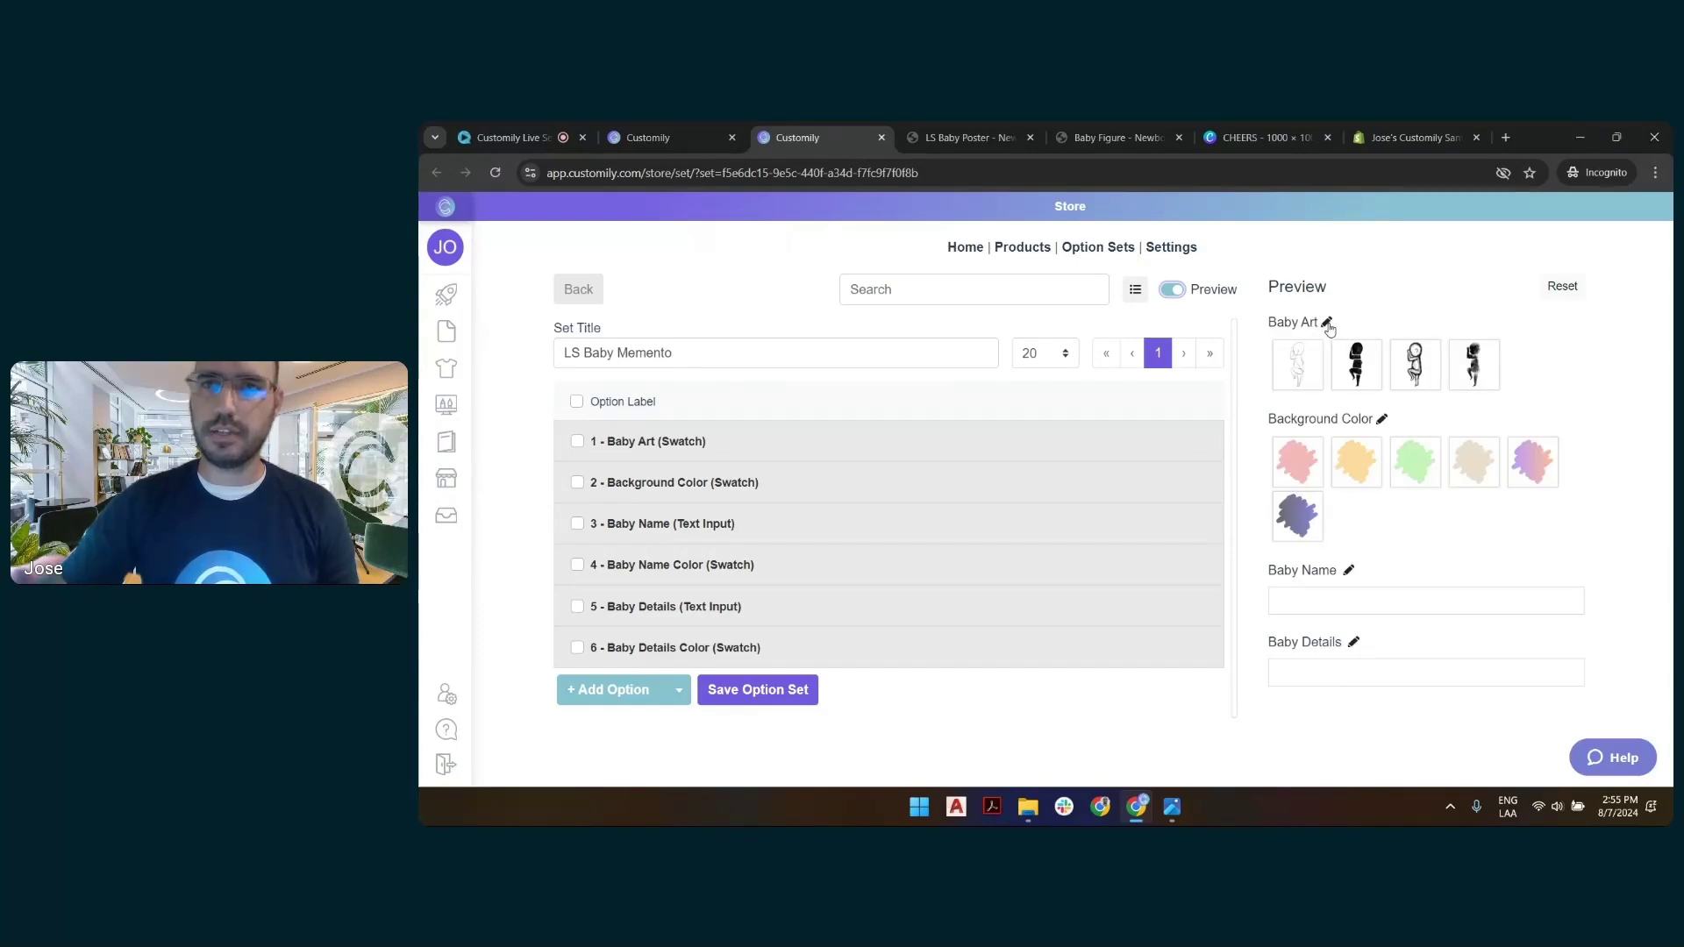
{"action": "left_click", "coordinate": [1328, 324]}
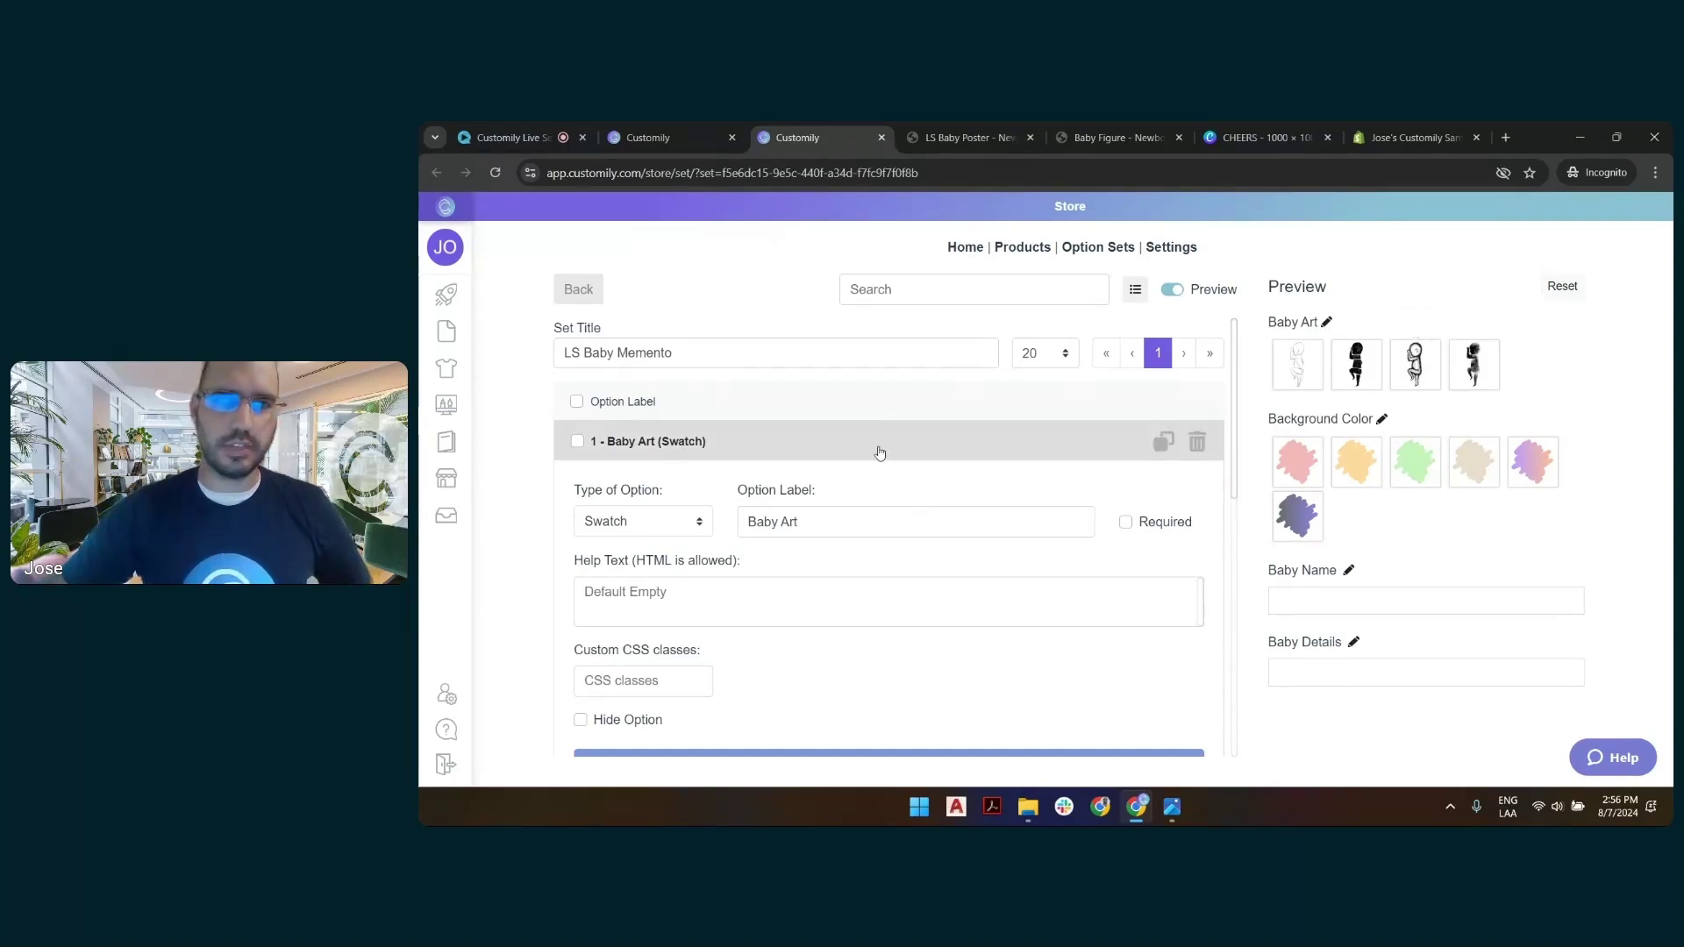
{"action": "scroll", "coordinate": [877, 451], "scroll_direction": "down", "scroll_amount": 4}
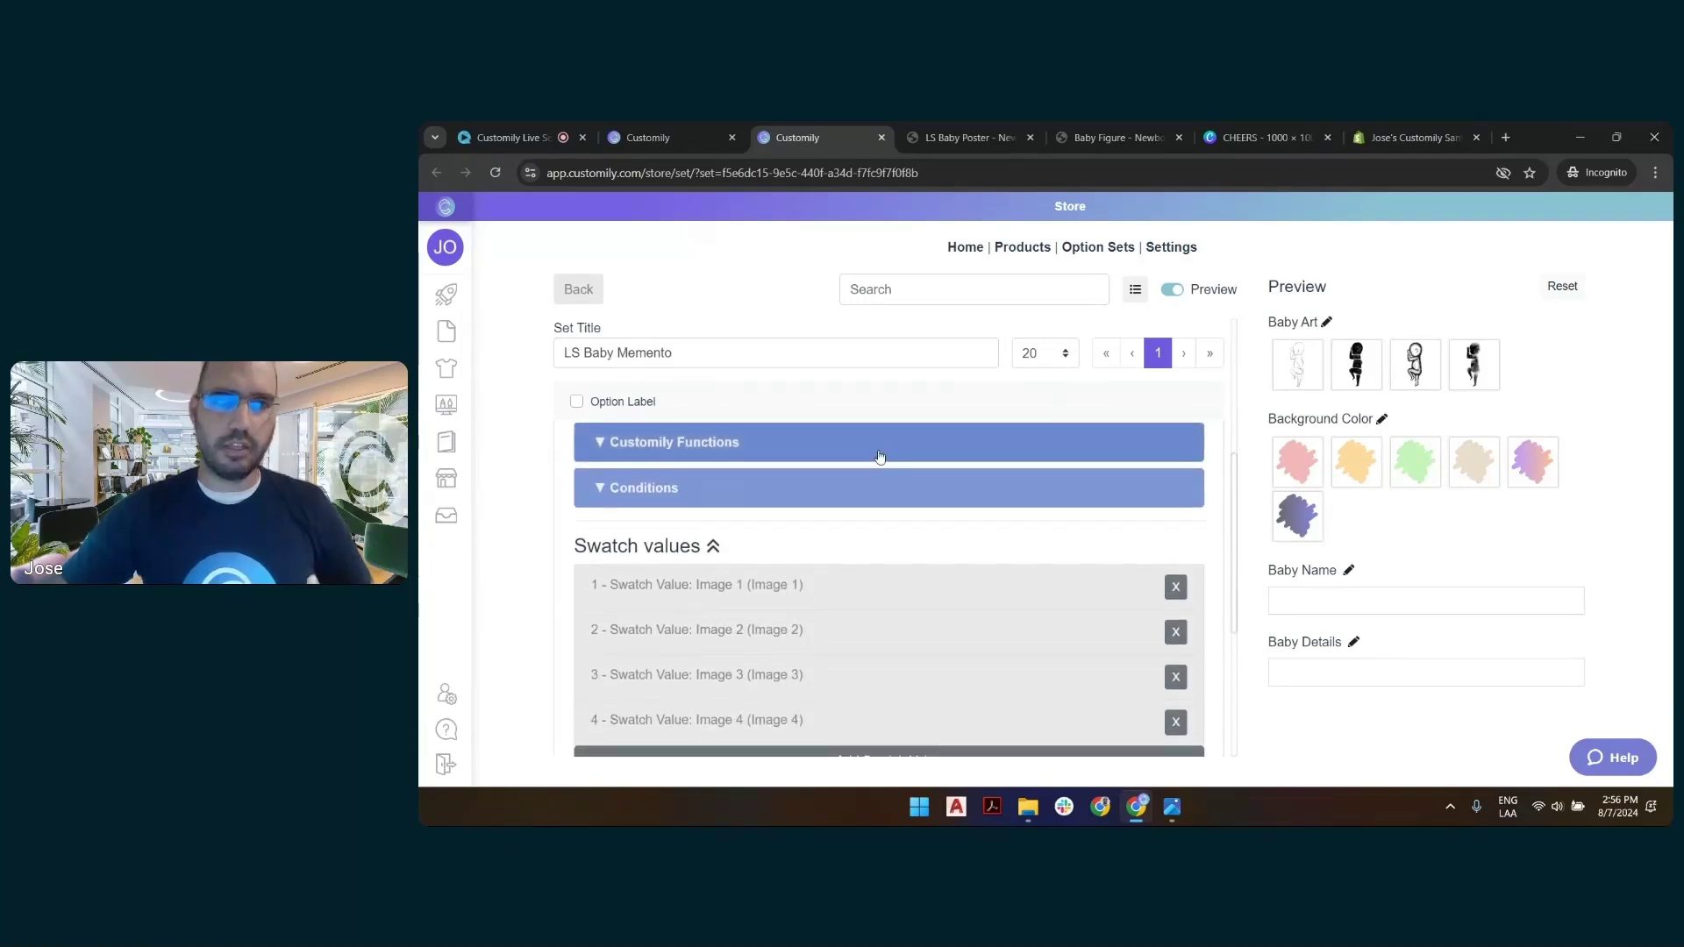
{"action": "scroll", "coordinate": [877, 456], "scroll_direction": "down", "scroll_amount": 1}
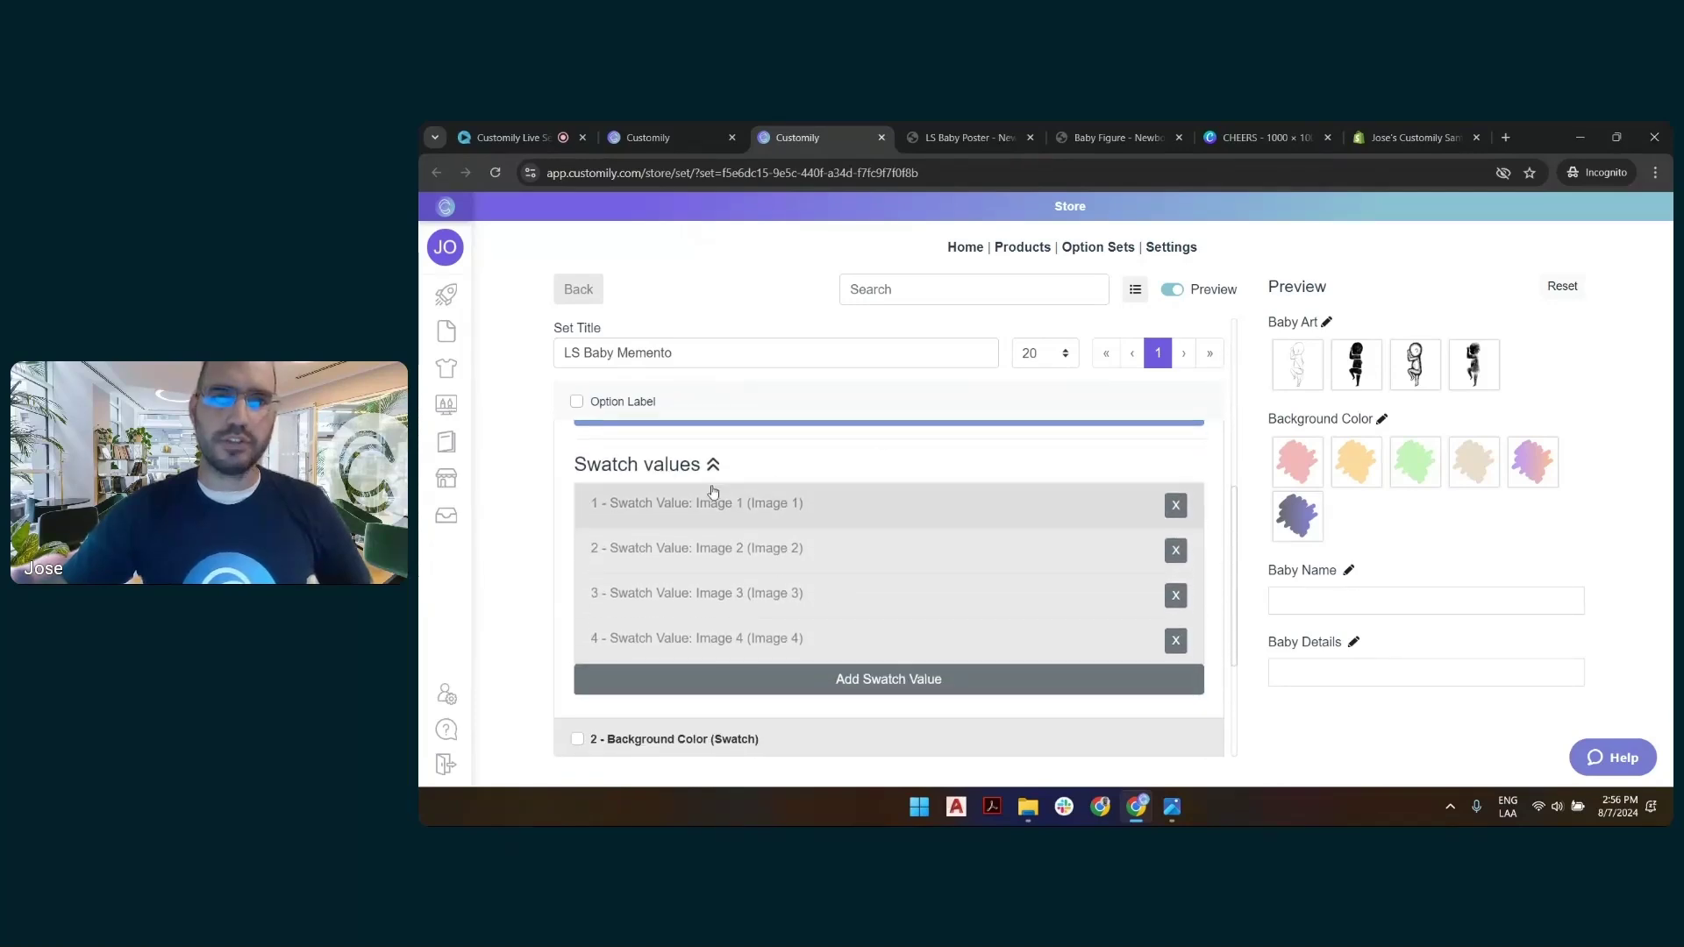
{"action": "left_click", "coordinate": [781, 593]}
{"action": "scroll", "coordinate": [628, 618], "scroll_direction": "down", "scroll_amount": 2}
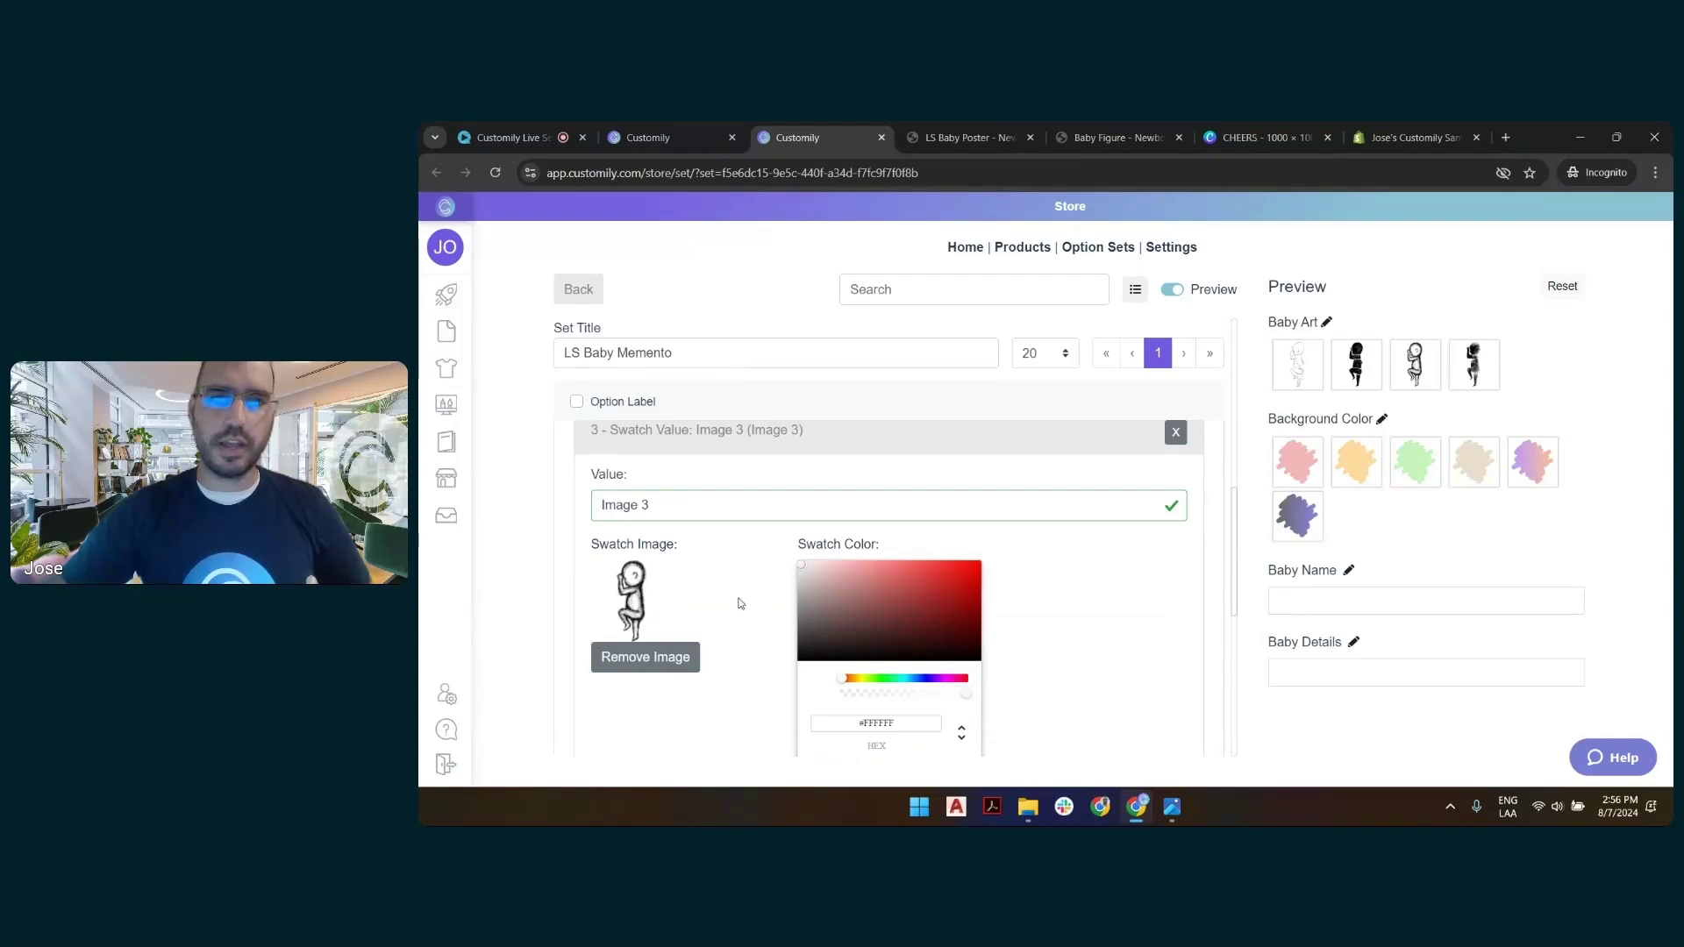
{"action": "scroll", "coordinate": [752, 570], "scroll_direction": "down", "scroll_amount": 1}
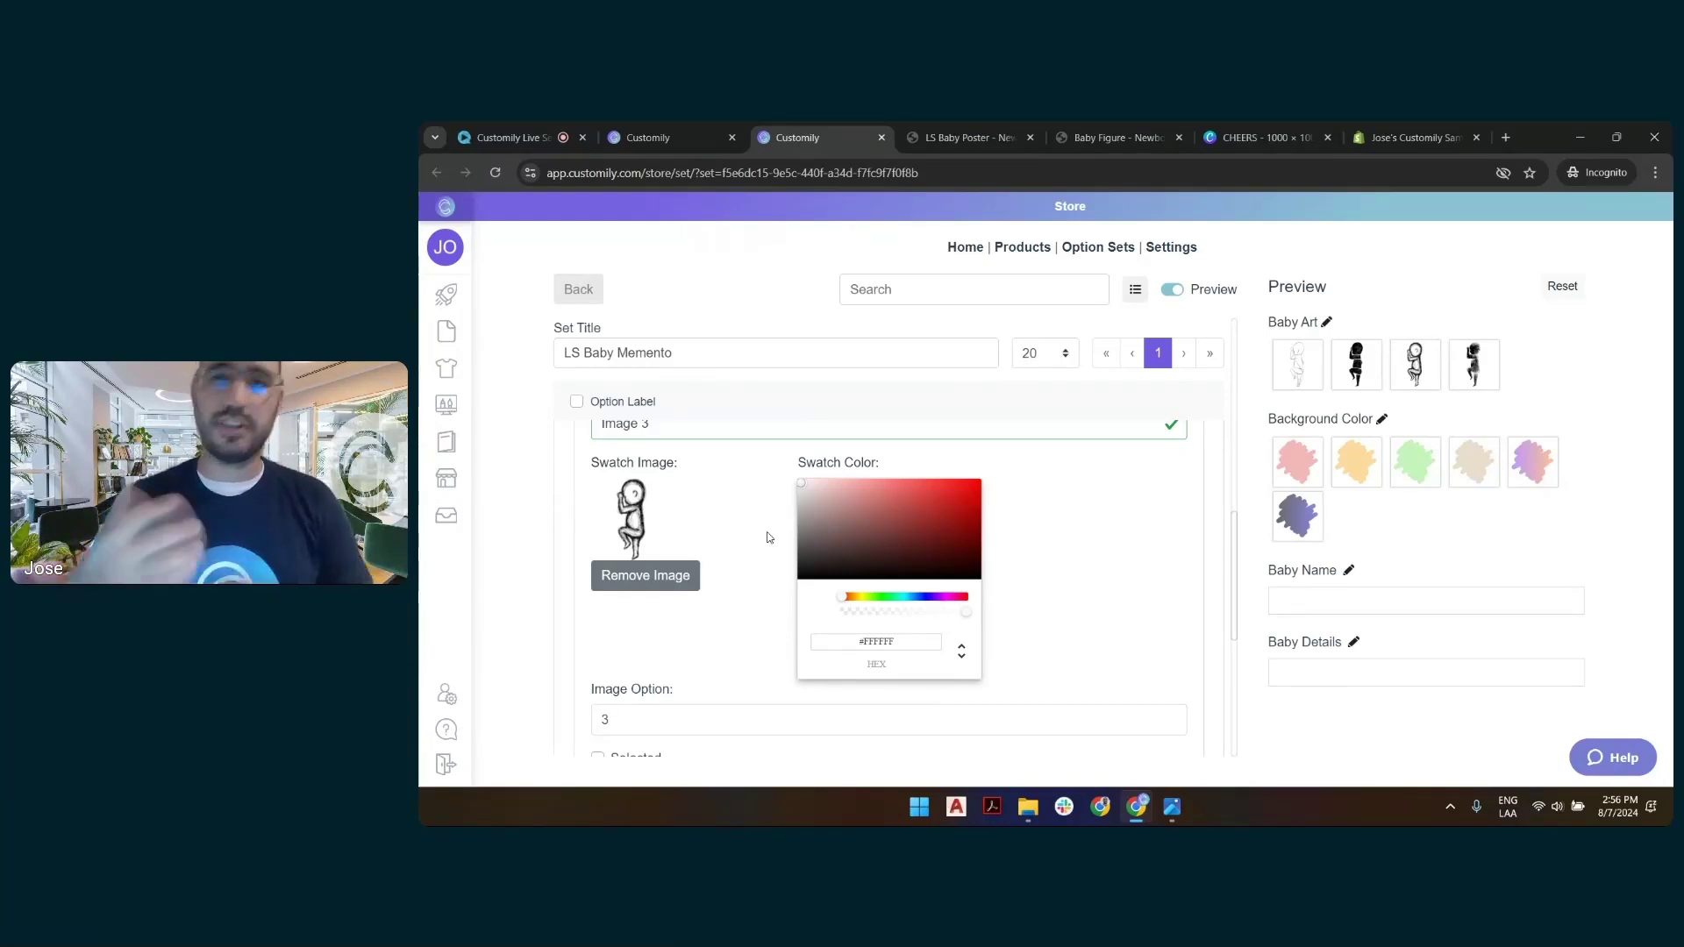
{"action": "scroll", "coordinate": [754, 561], "scroll_direction": "down", "scroll_amount": 2}
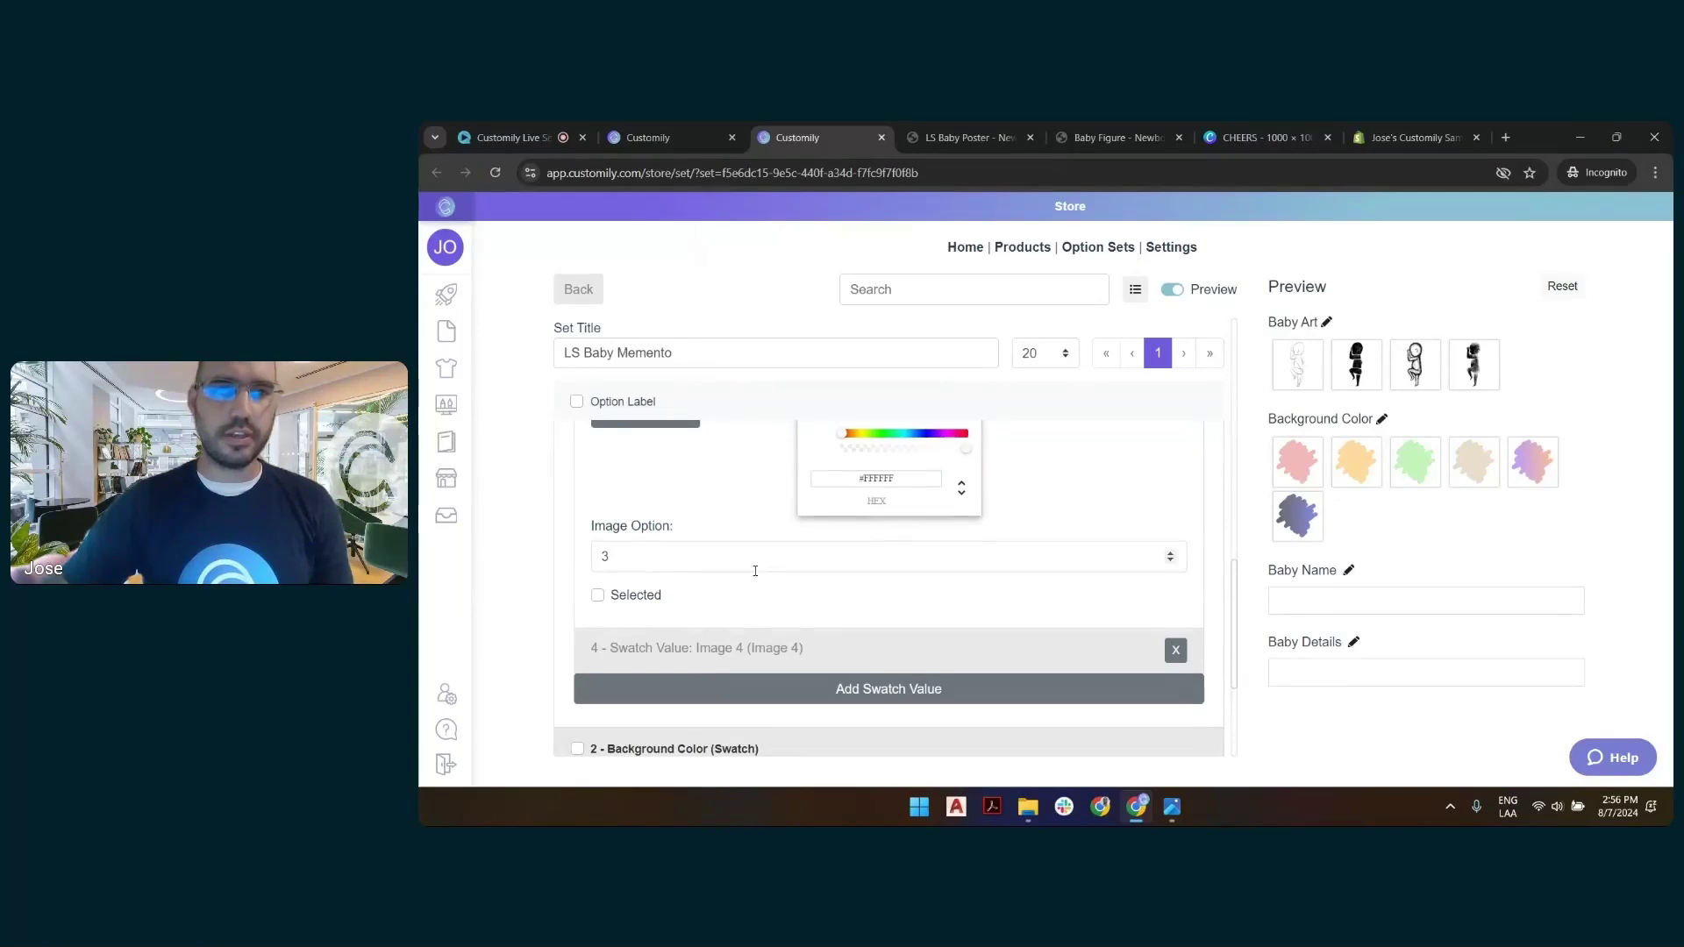
{"action": "left_click", "coordinate": [597, 596]}
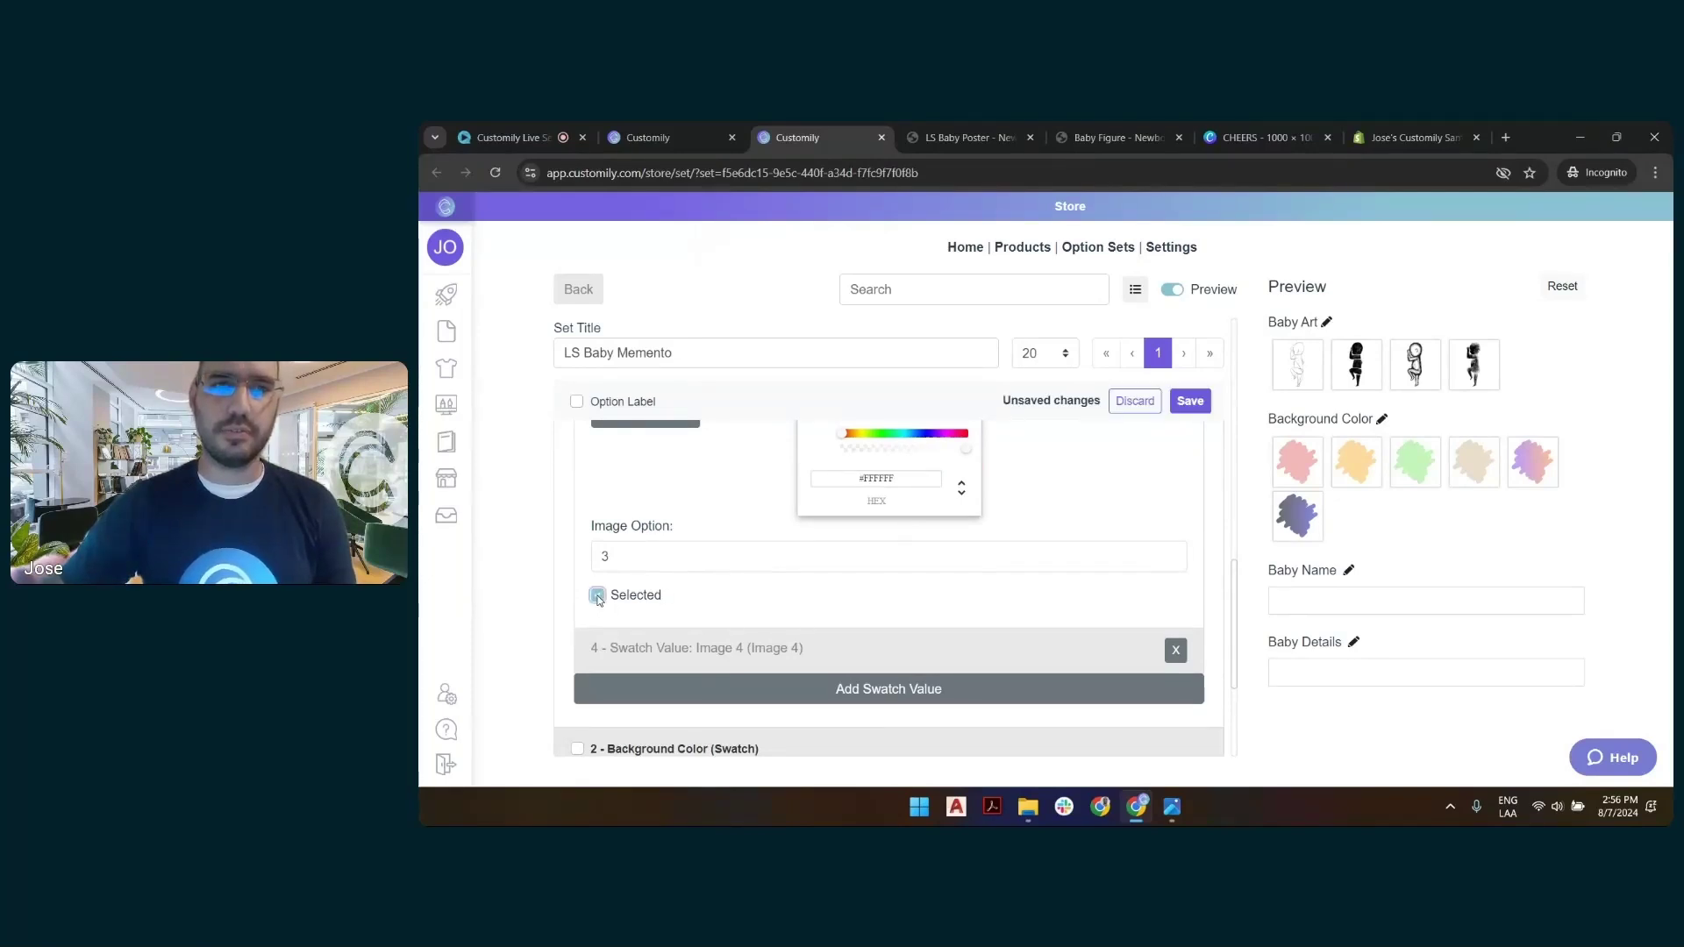
{"action": "scroll", "coordinate": [667, 522], "scroll_direction": "up", "scroll_amount": 3}
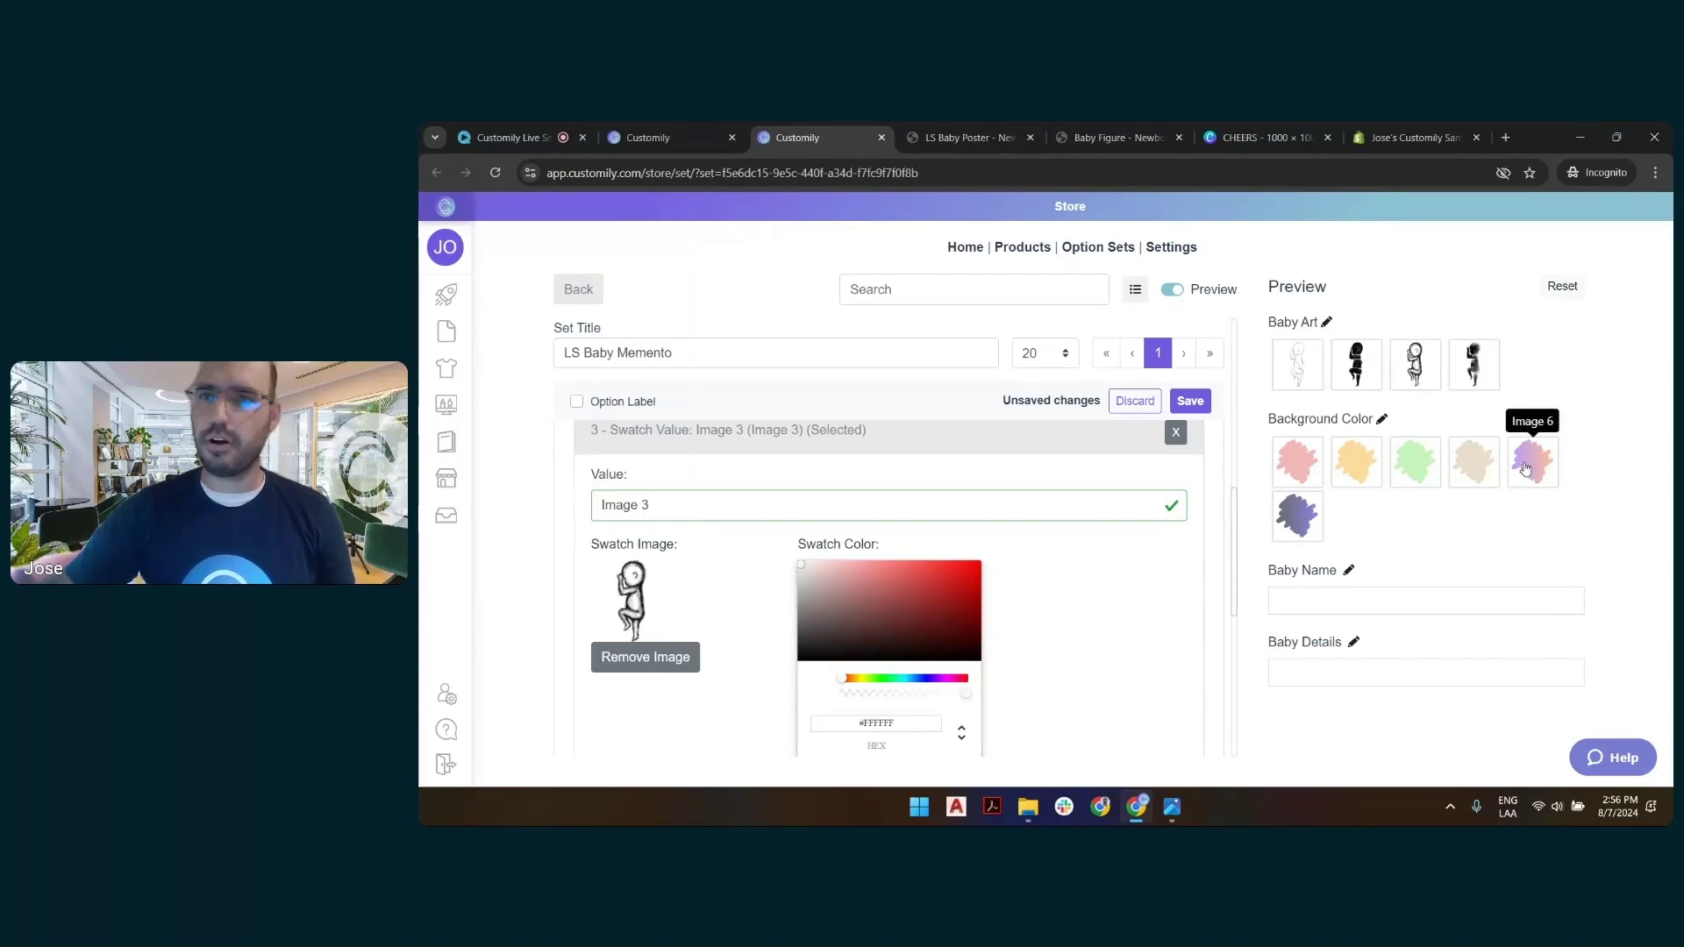
Mark Background Color swatch value 5, Image 6, as Selected and save the option set.
{"action": "left_click", "coordinate": [1382, 420]}
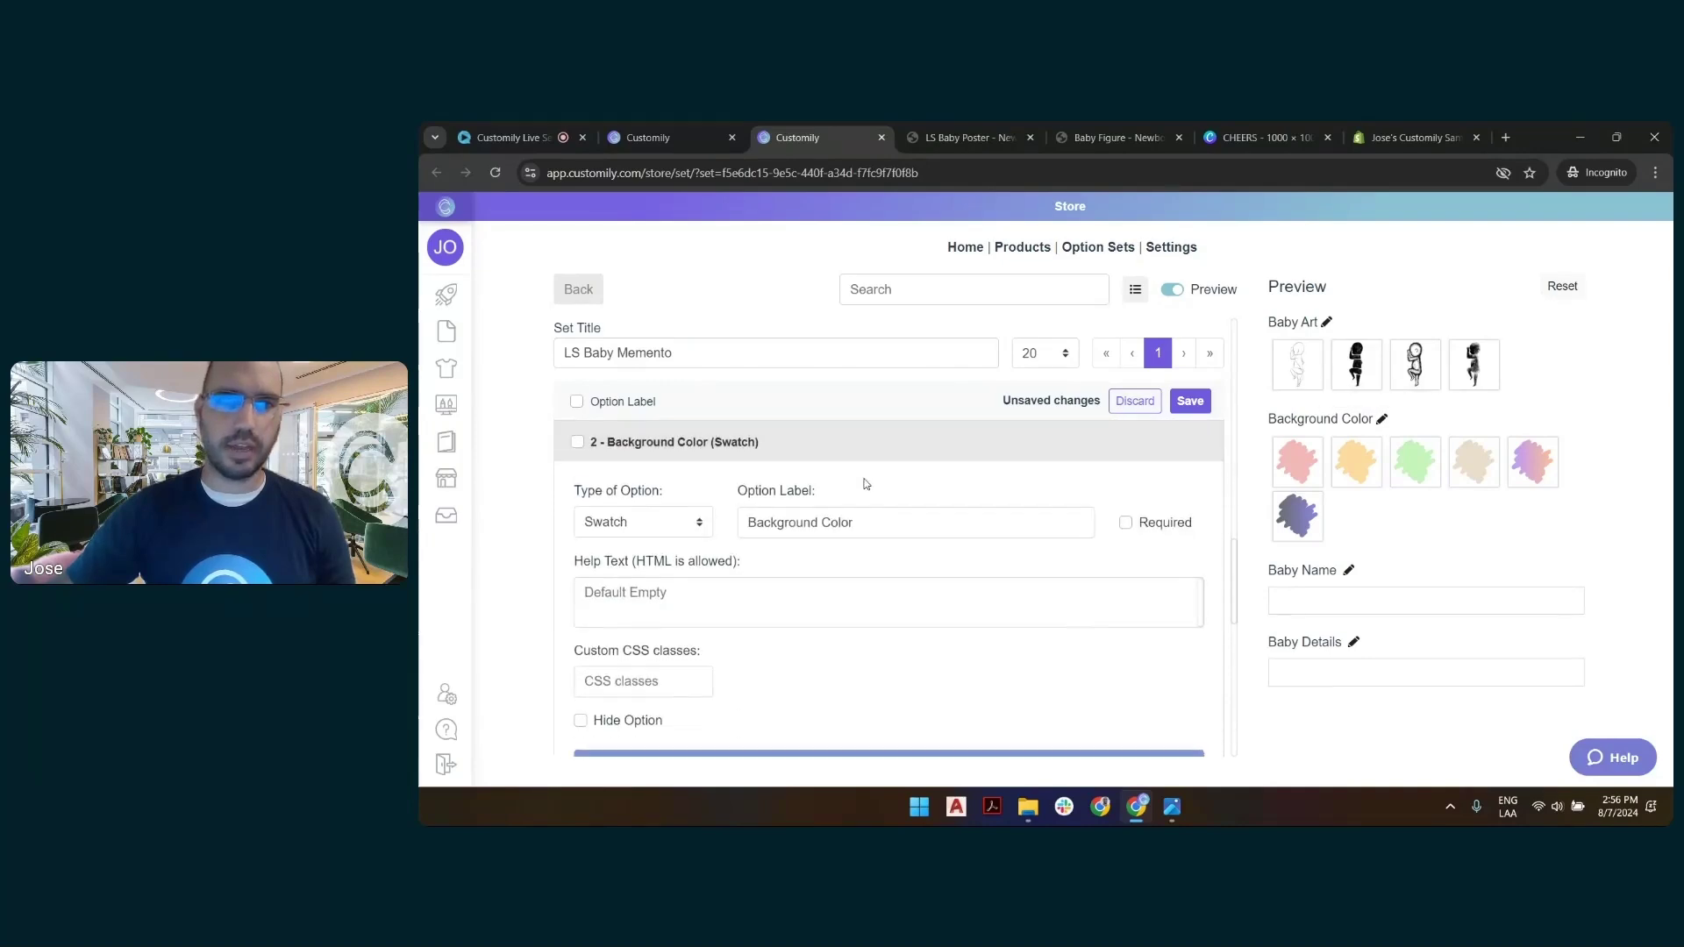
{"action": "scroll", "coordinate": [816, 582], "scroll_direction": "down", "scroll_amount": 5}
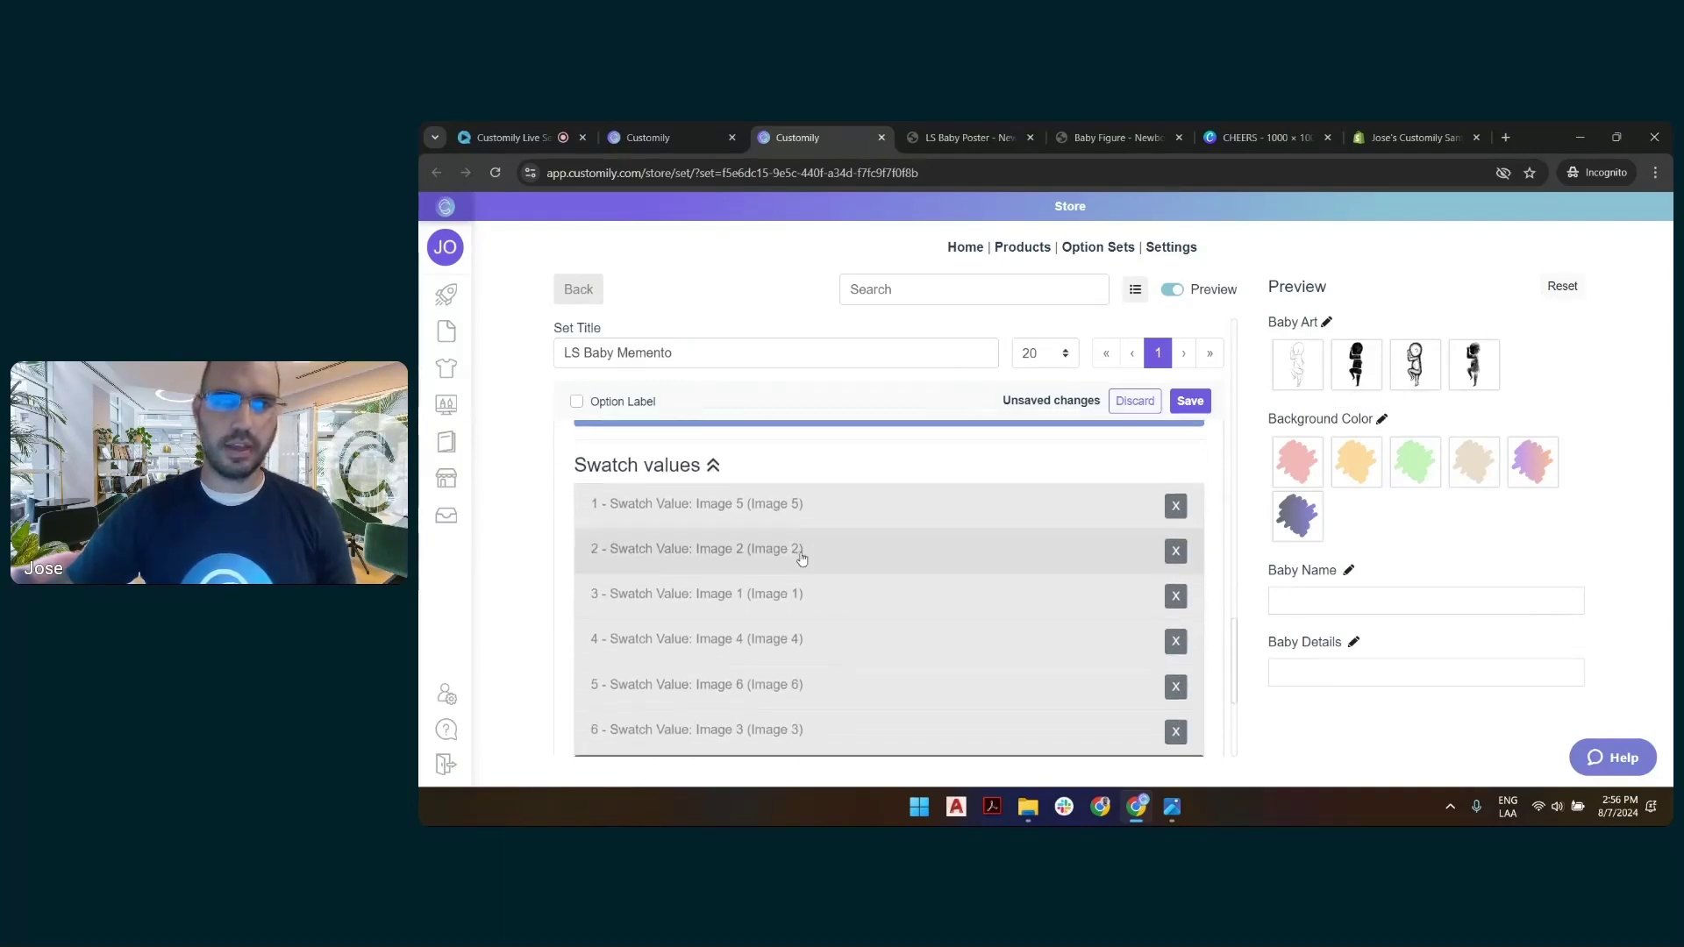
{"action": "scroll", "coordinate": [807, 553], "scroll_direction": "down", "scroll_amount": 2}
{"action": "left_click", "coordinate": [839, 534]}
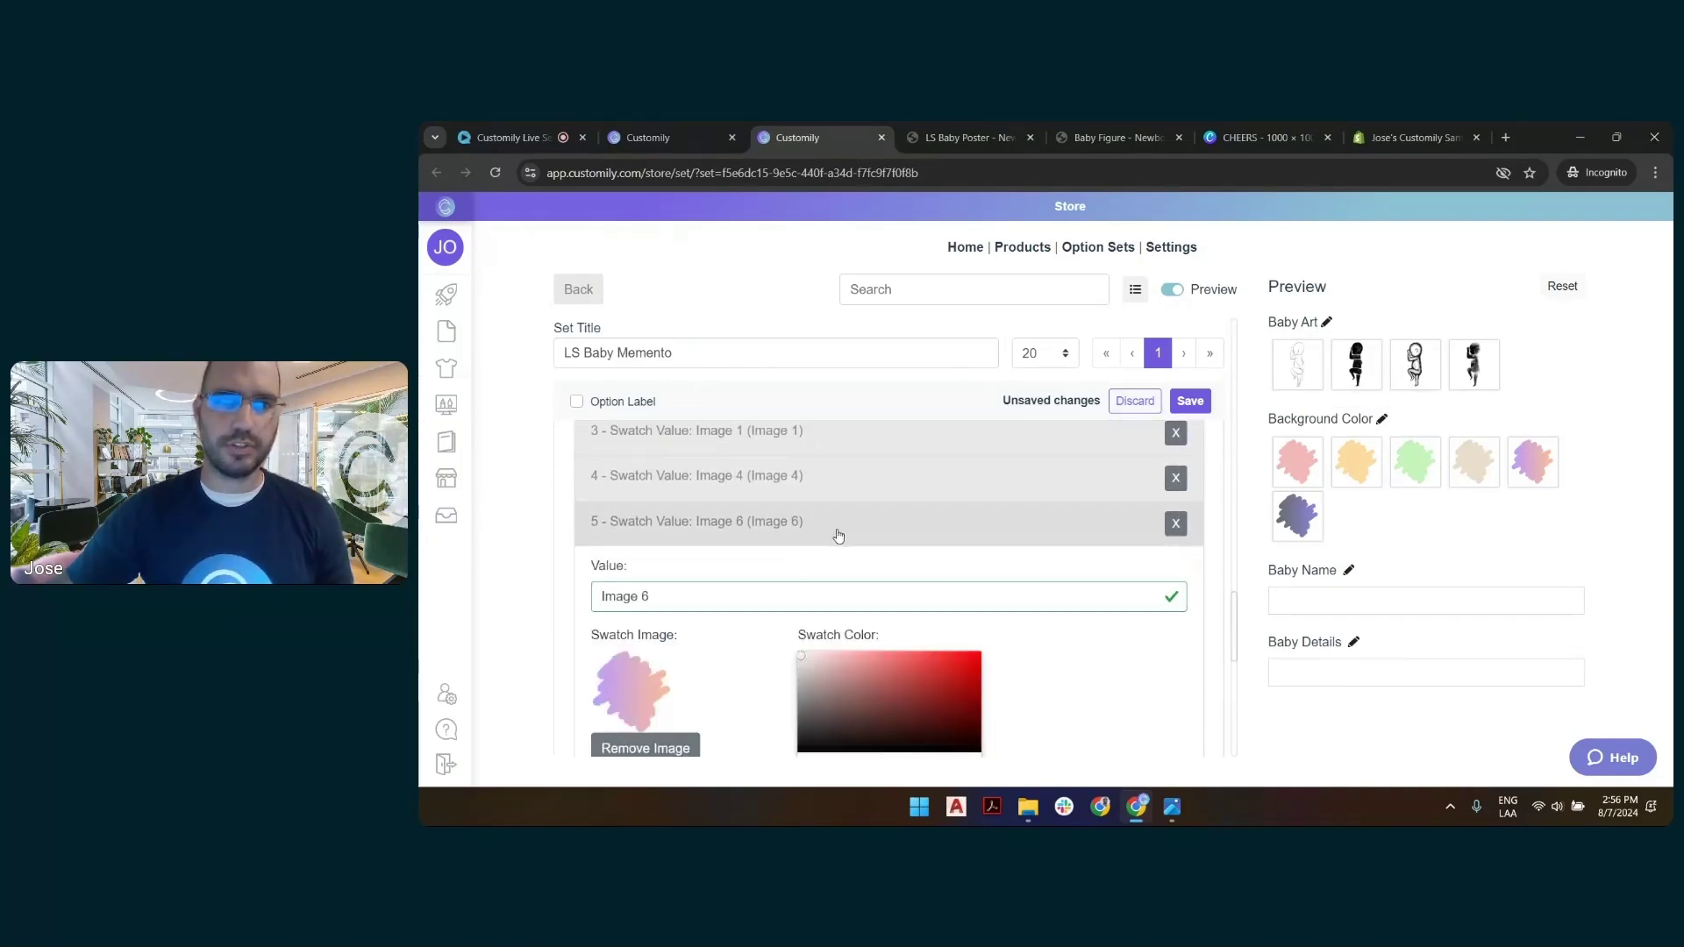
{"action": "scroll", "coordinate": [722, 639], "scroll_direction": "down", "scroll_amount": 3}
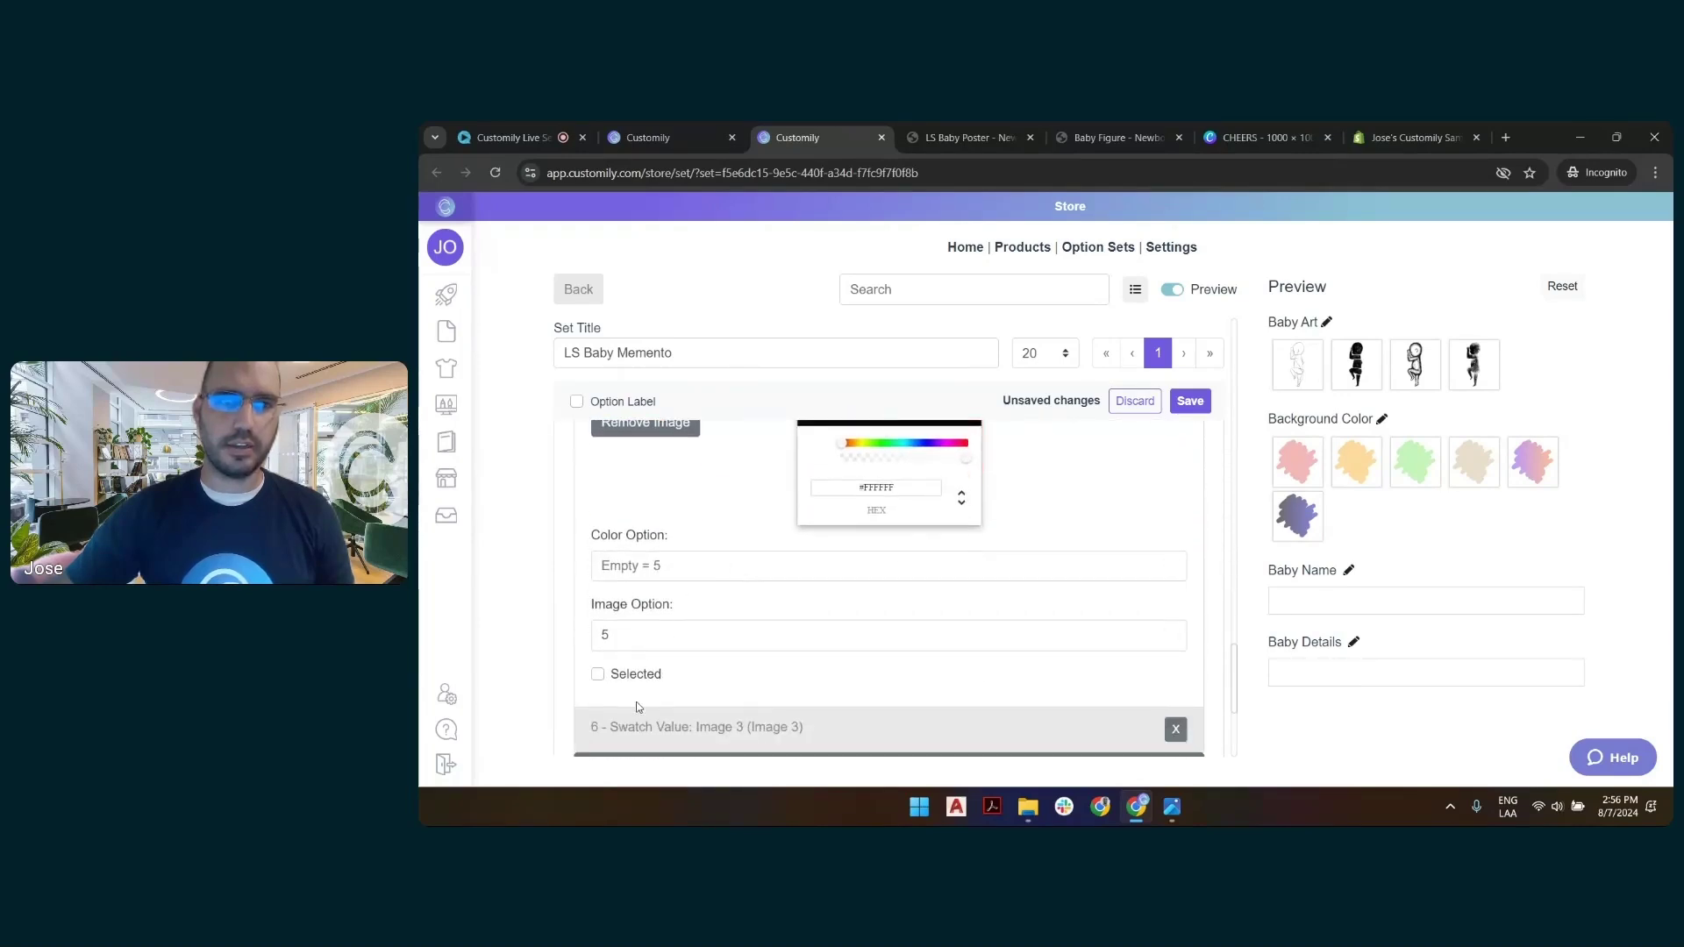
{"action": "left_click", "coordinate": [602, 677]}
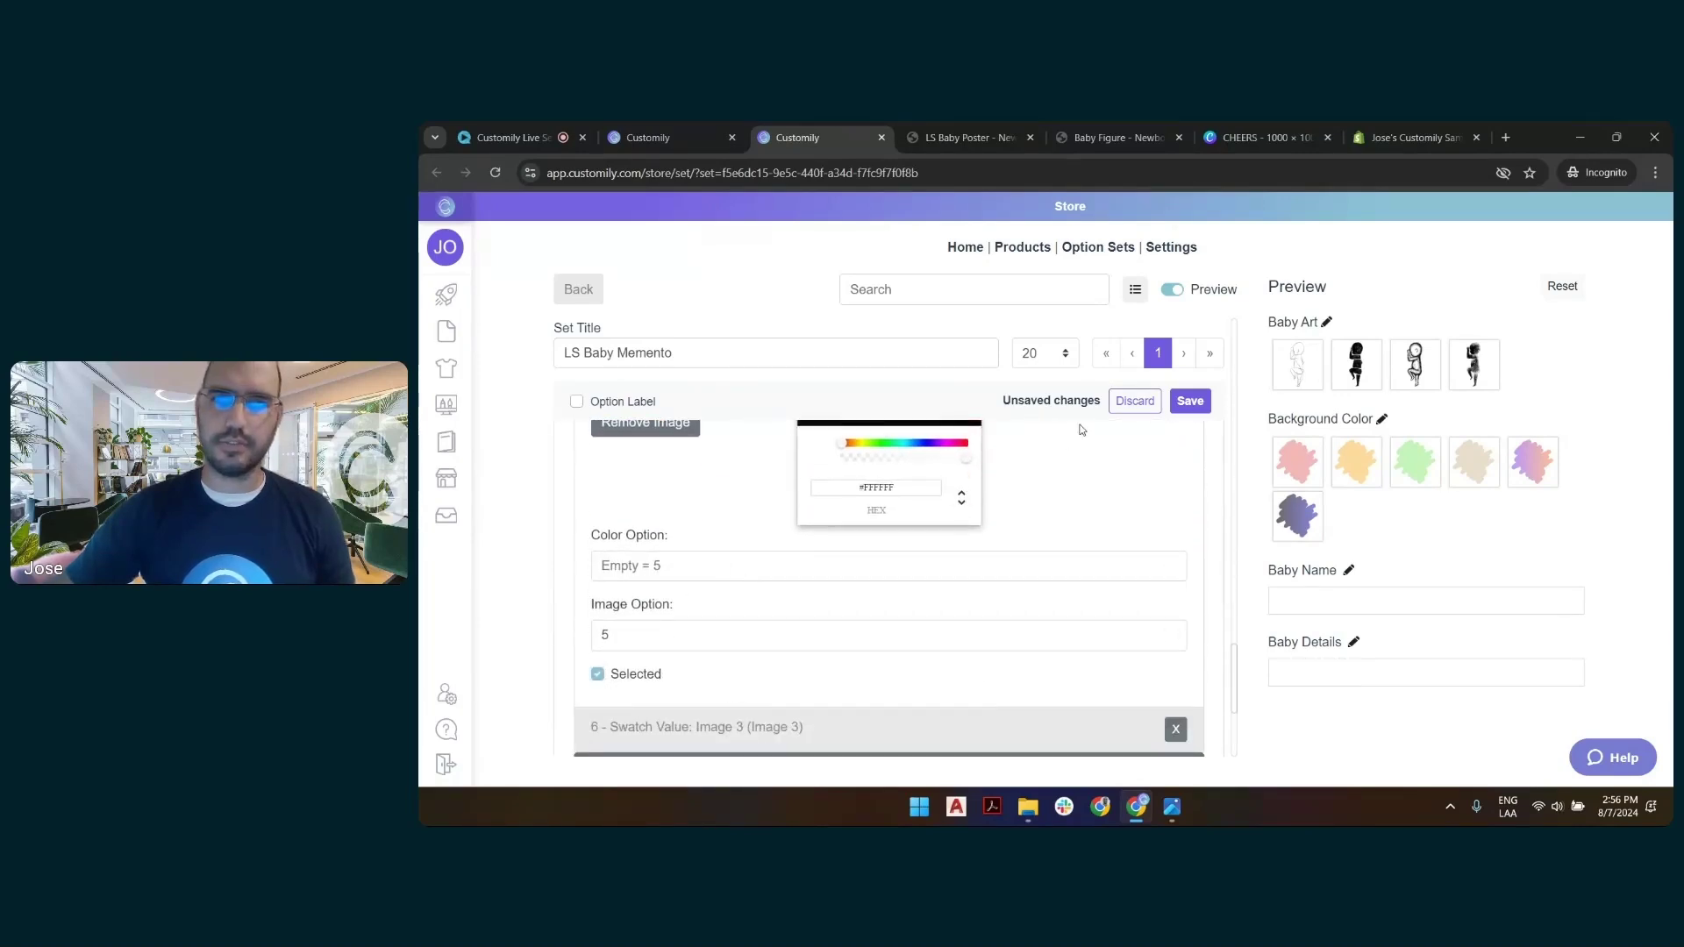
{"action": "left_click", "coordinate": [1190, 401]}
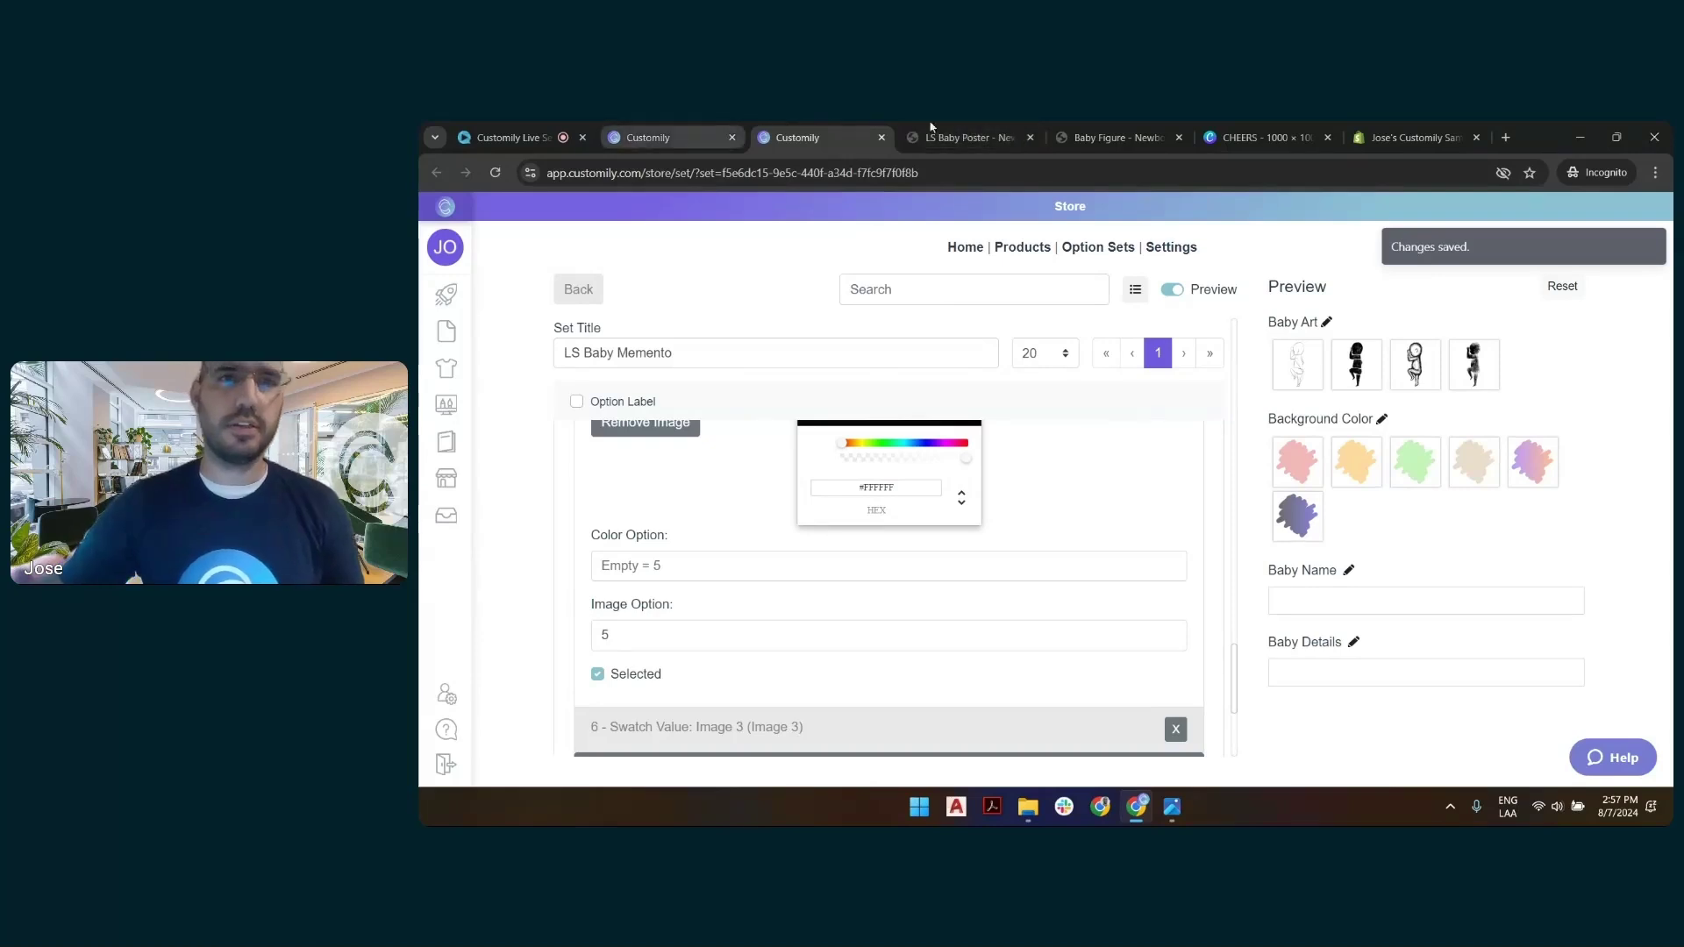
{"action": "left_click", "coordinate": [969, 137]}
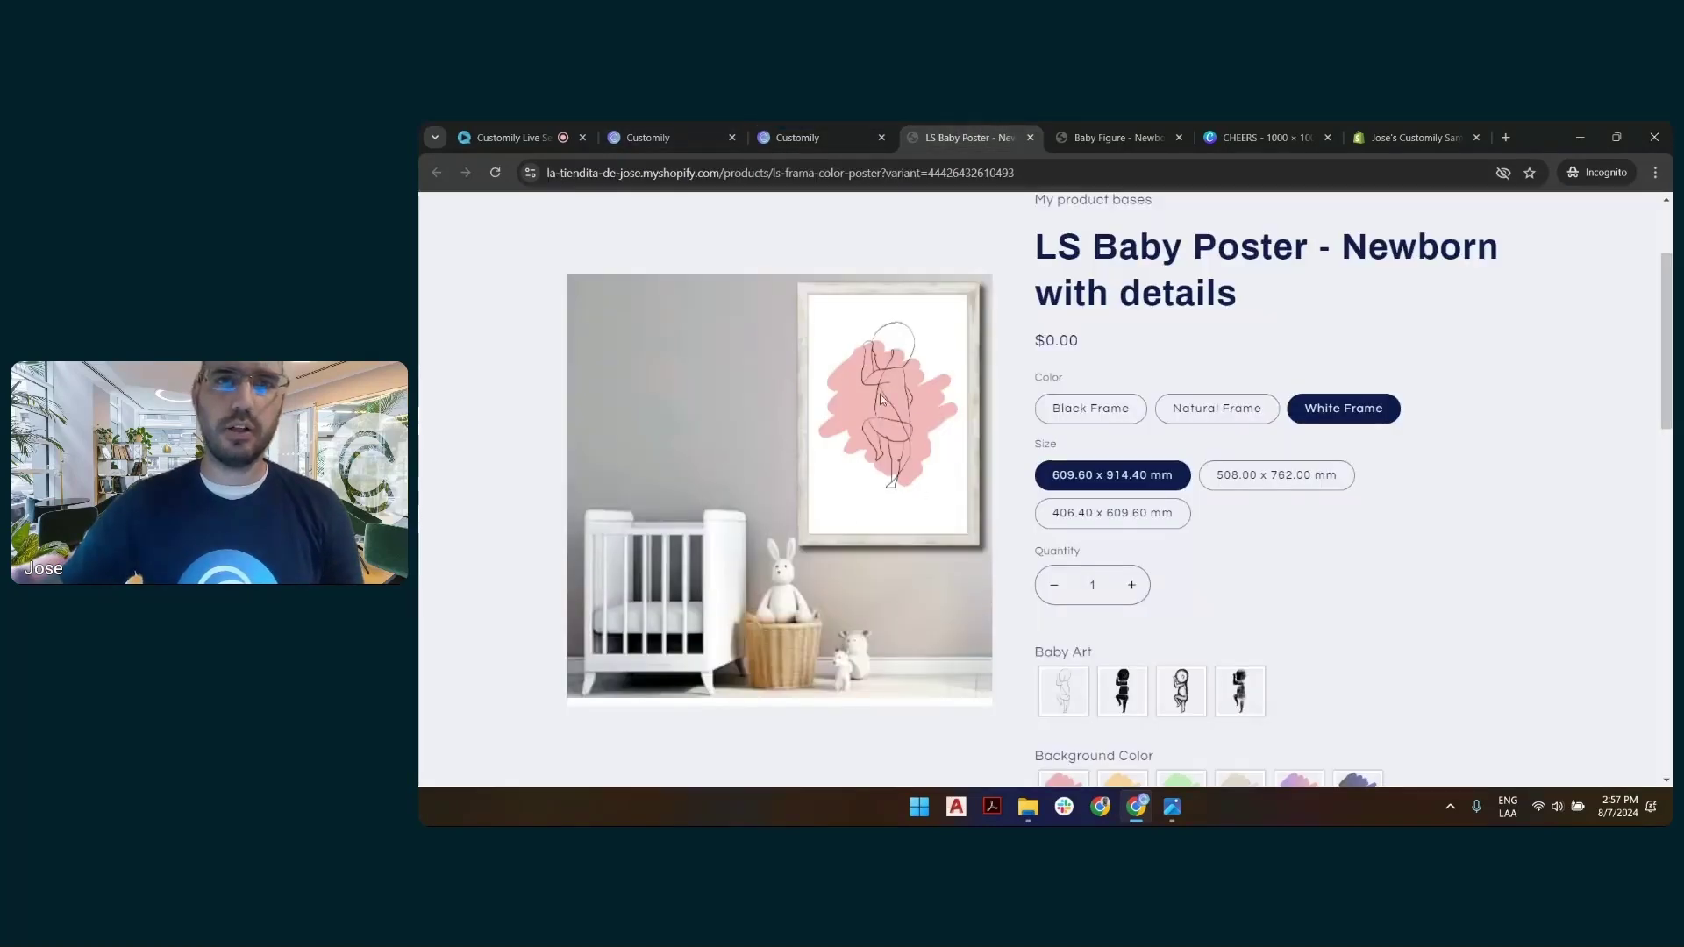
Reload the poster page, enlarge its image, and try the Natural, Black and White Frame options.
{"action": "left_click", "coordinate": [494, 173]}
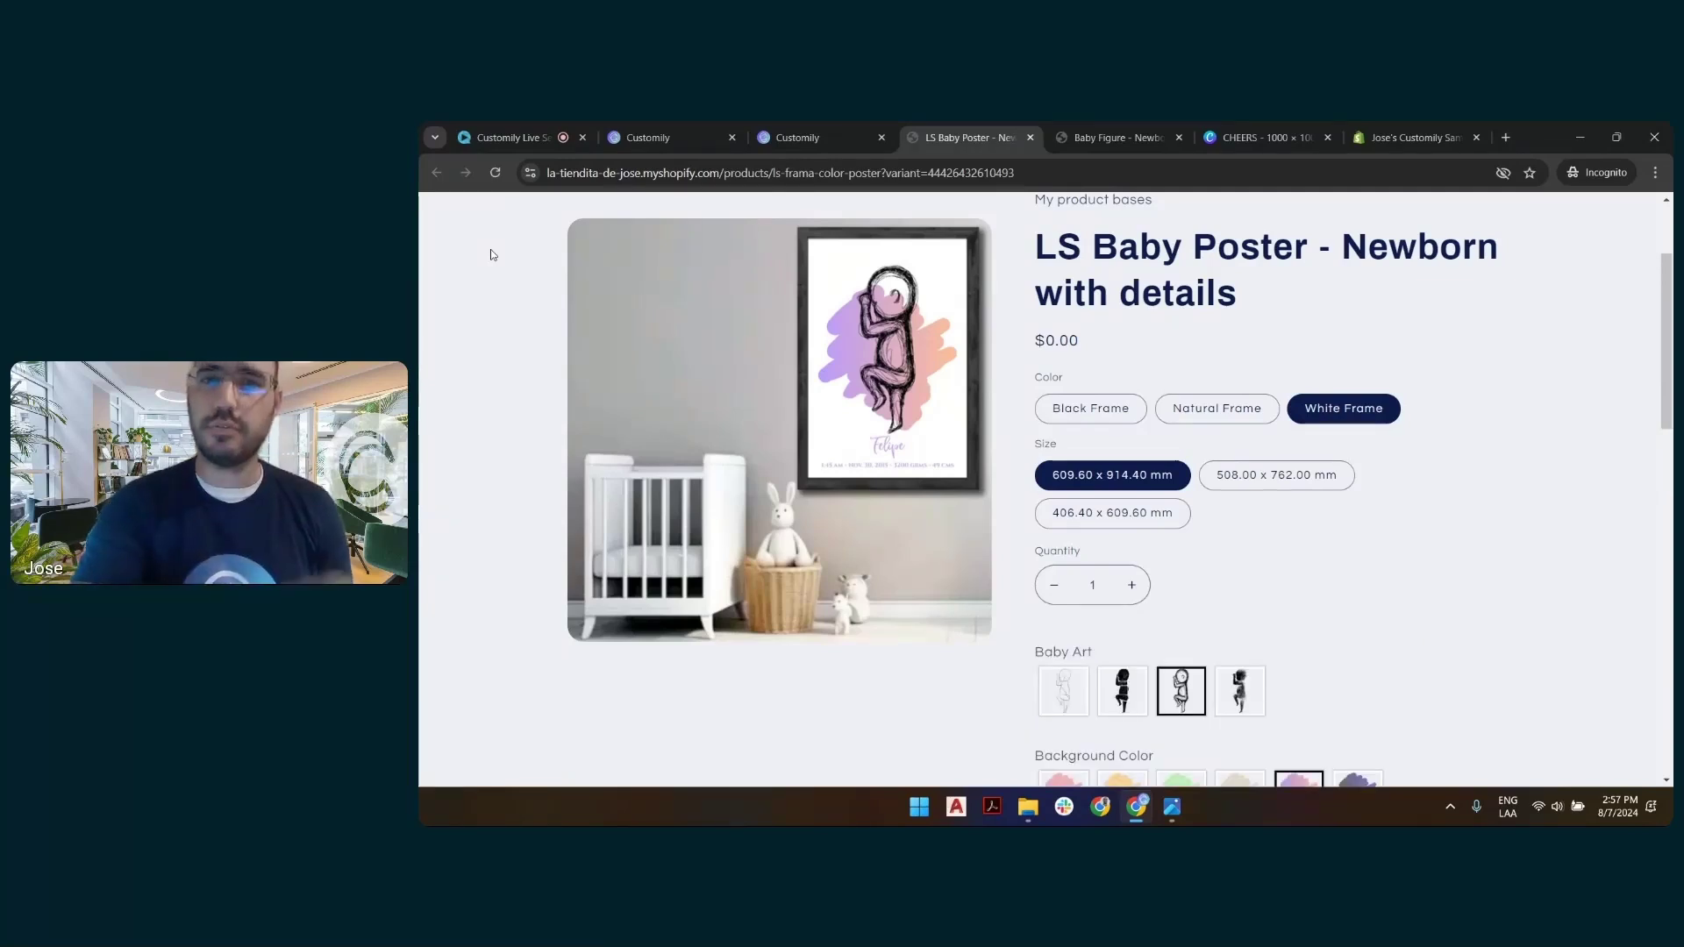
{"action": "left_click", "coordinate": [769, 378]}
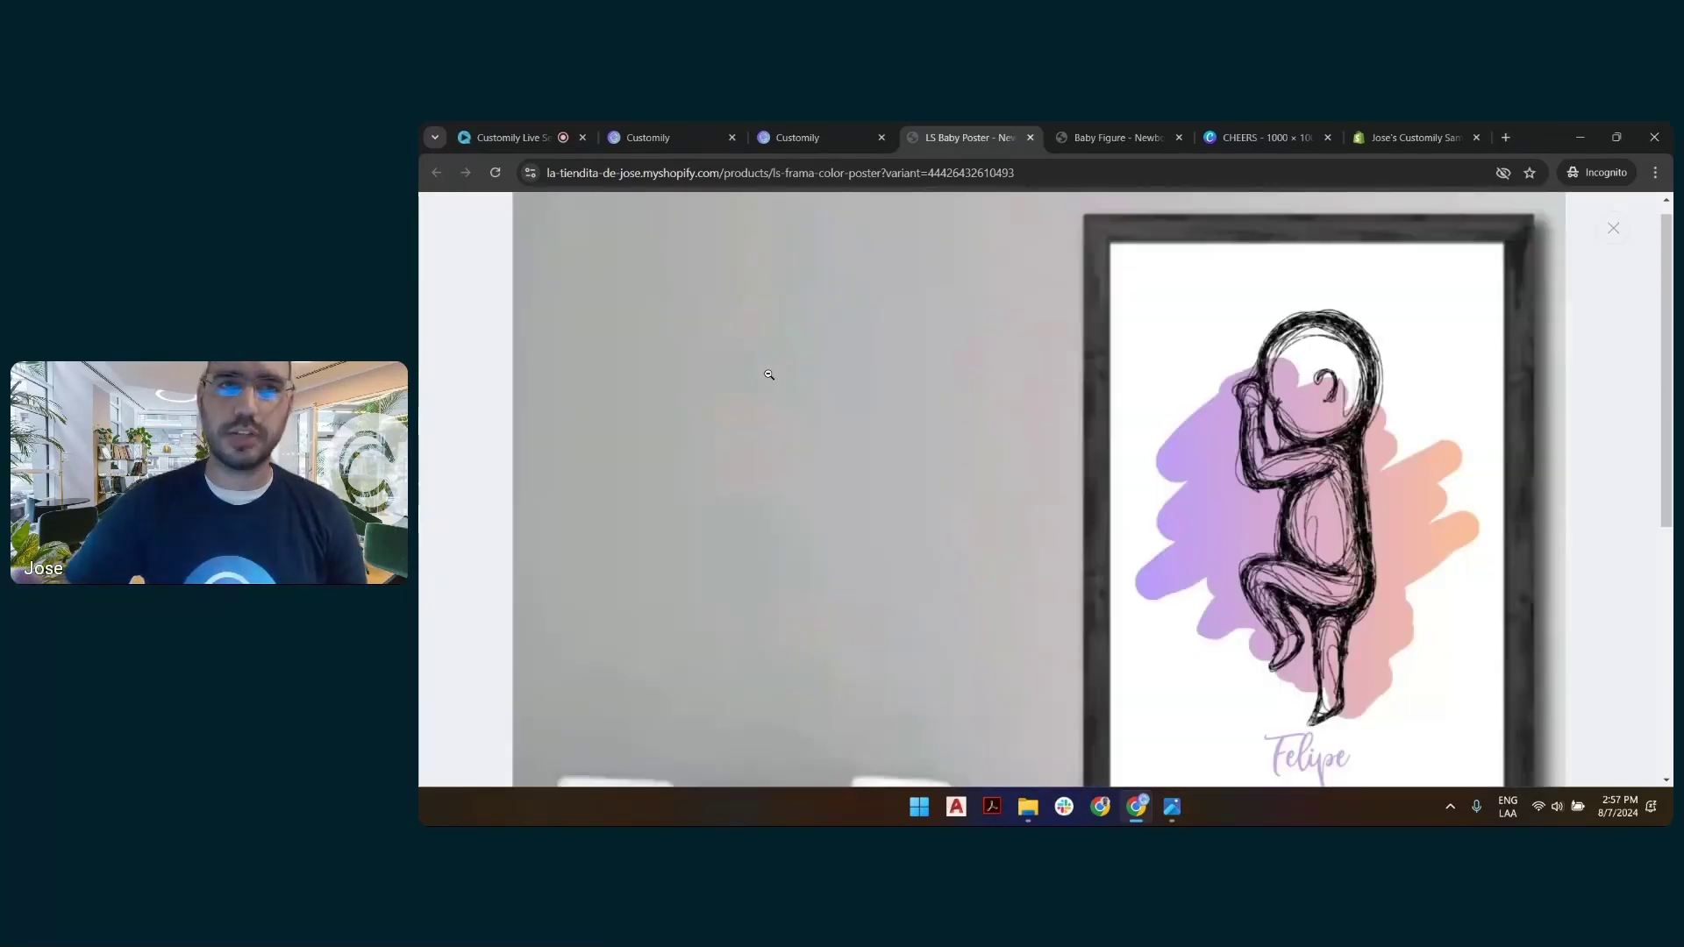
{"action": "scroll", "coordinate": [1310, 389], "scroll_direction": "down", "scroll_amount": 10}
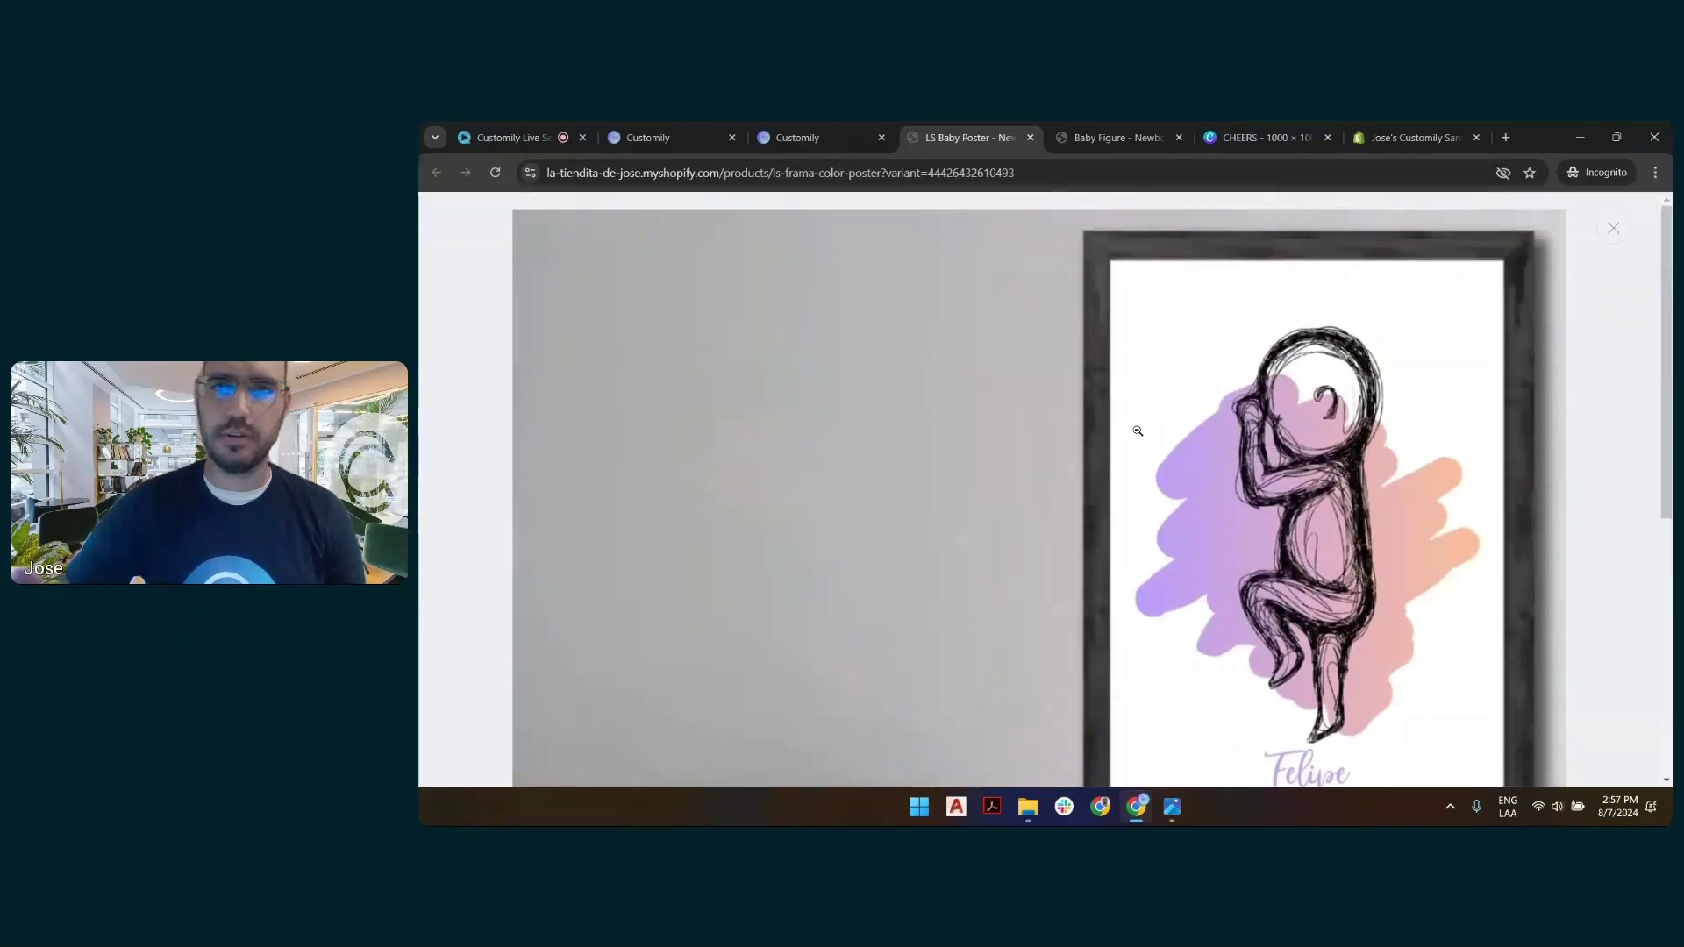
{"action": "left_click", "coordinate": [965, 439]}
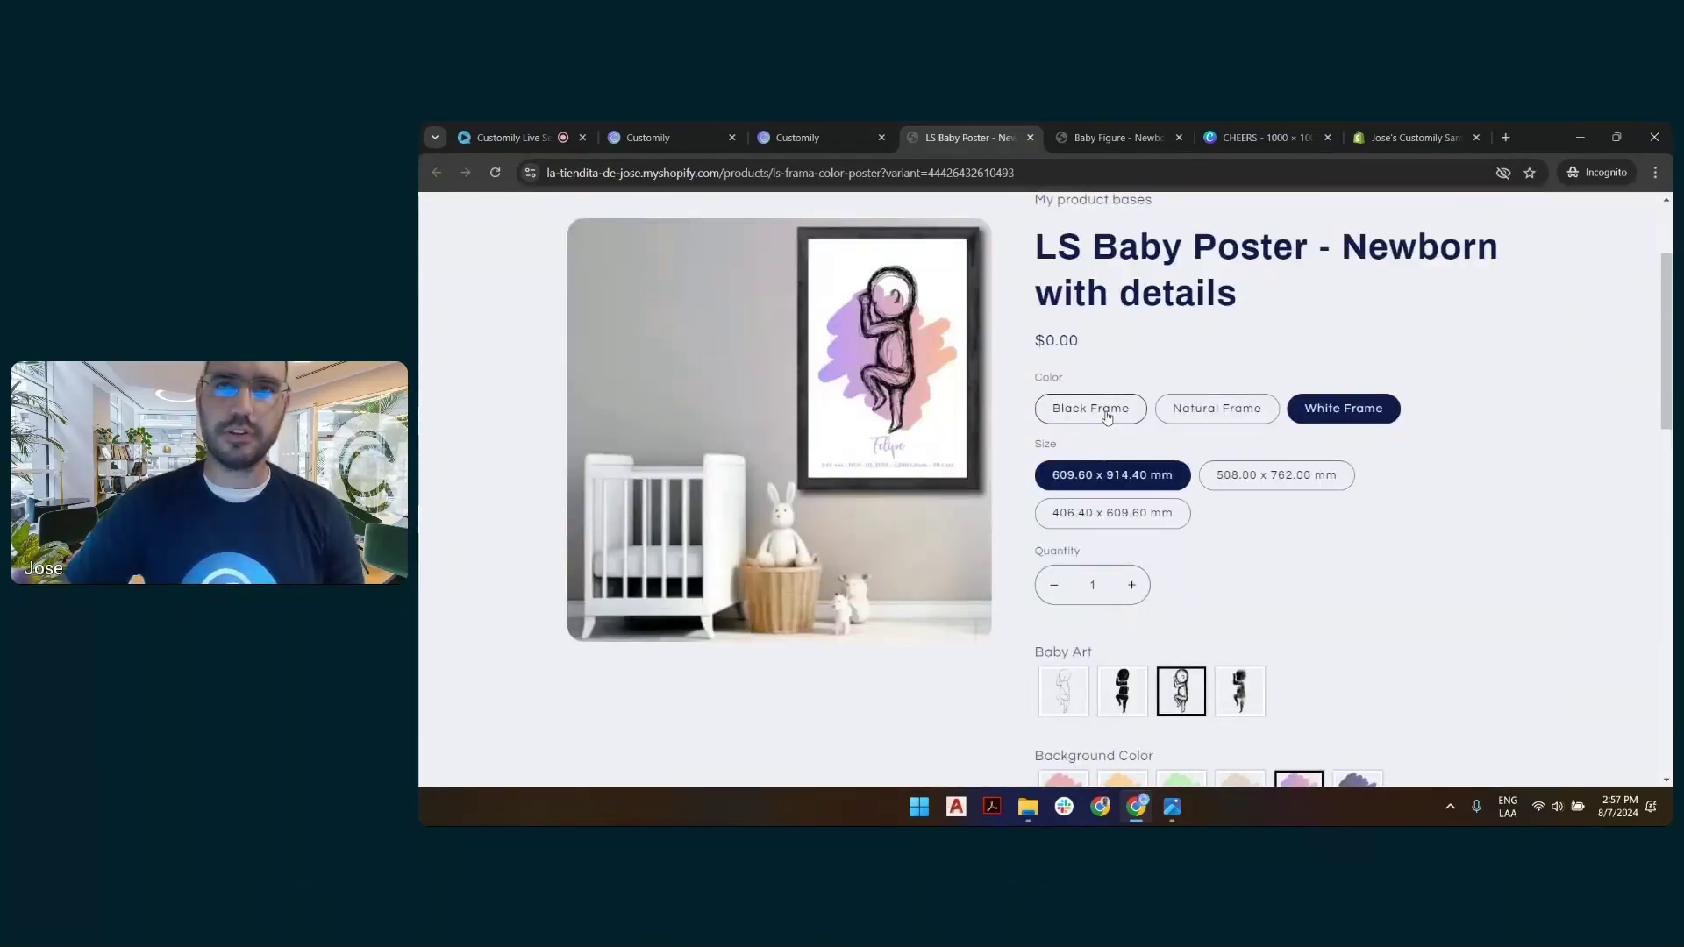
{"action": "left_click", "coordinate": [1213, 416]}
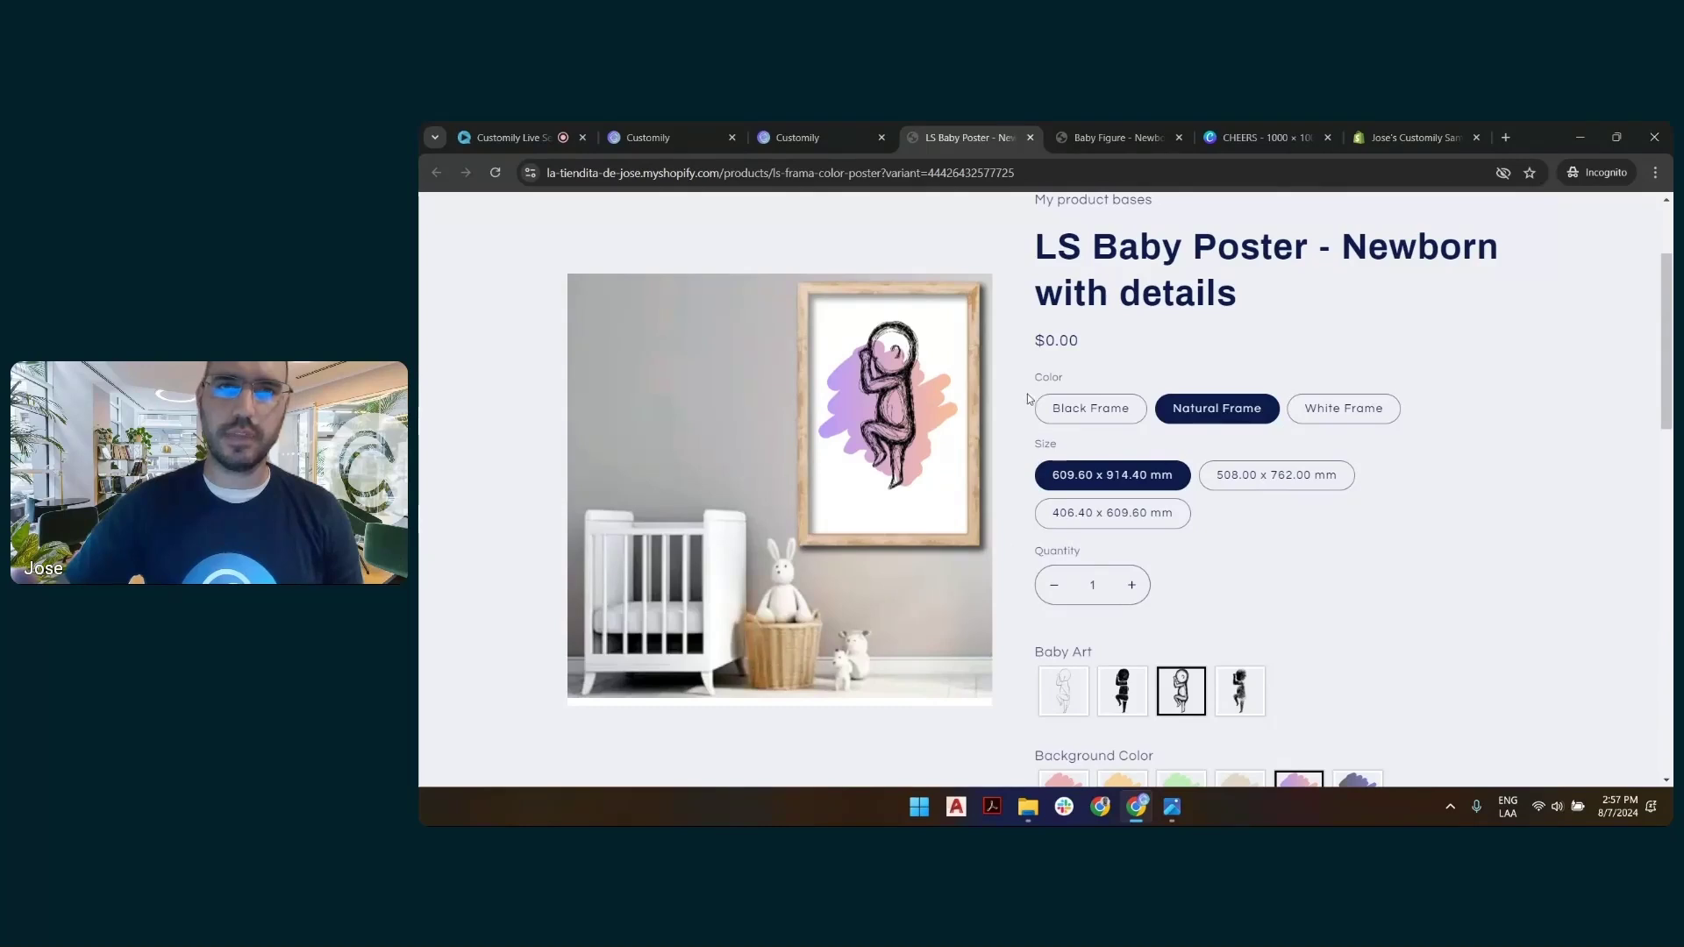
{"action": "left_click", "coordinate": [1090, 409]}
{"action": "left_click", "coordinate": [1331, 410]}
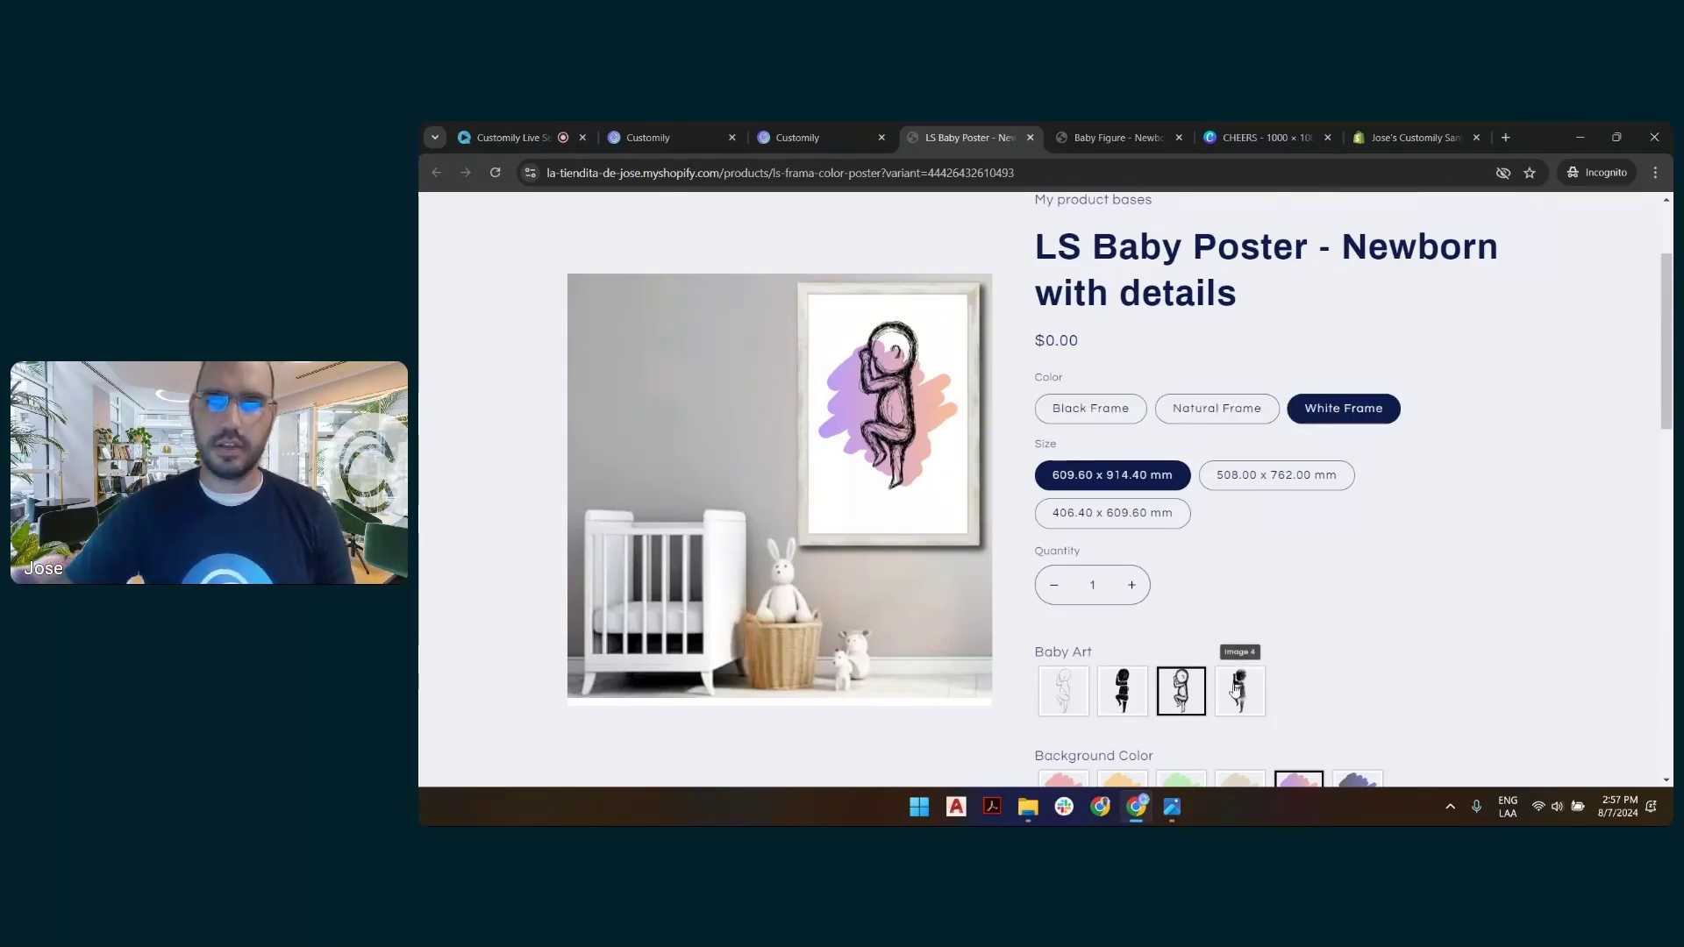
{"action": "scroll", "coordinate": [1240, 680], "scroll_direction": "down", "scroll_amount": 2}
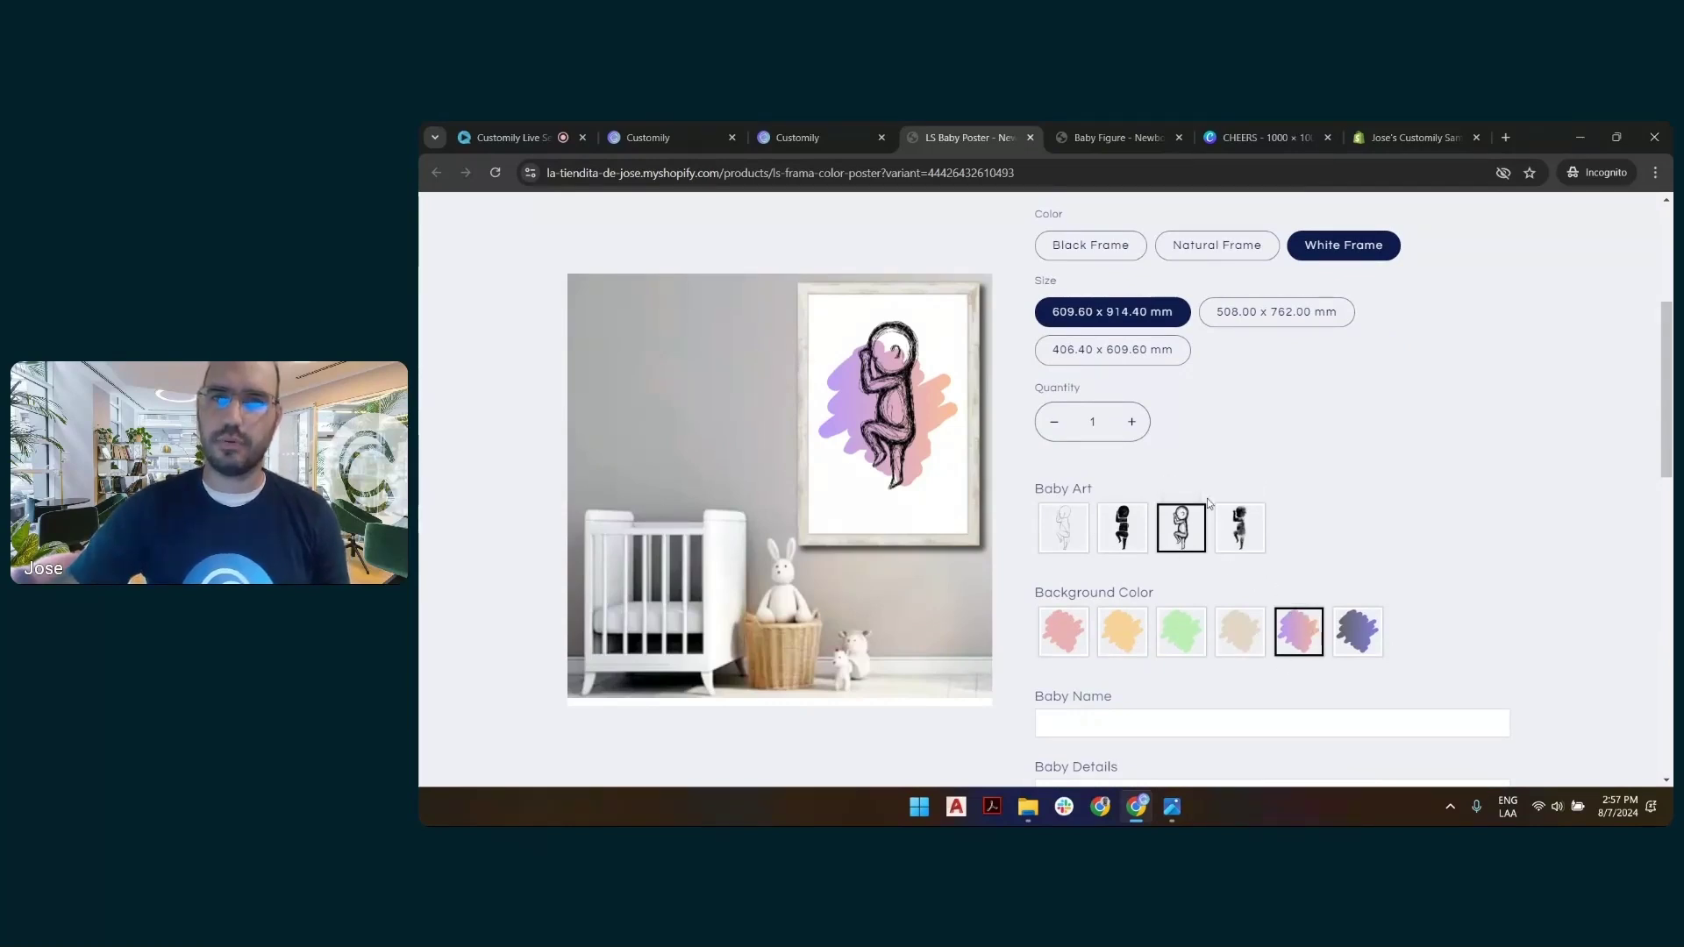
{"action": "scroll", "coordinate": [1242, 522], "scroll_direction": "up", "scroll_amount": 3}
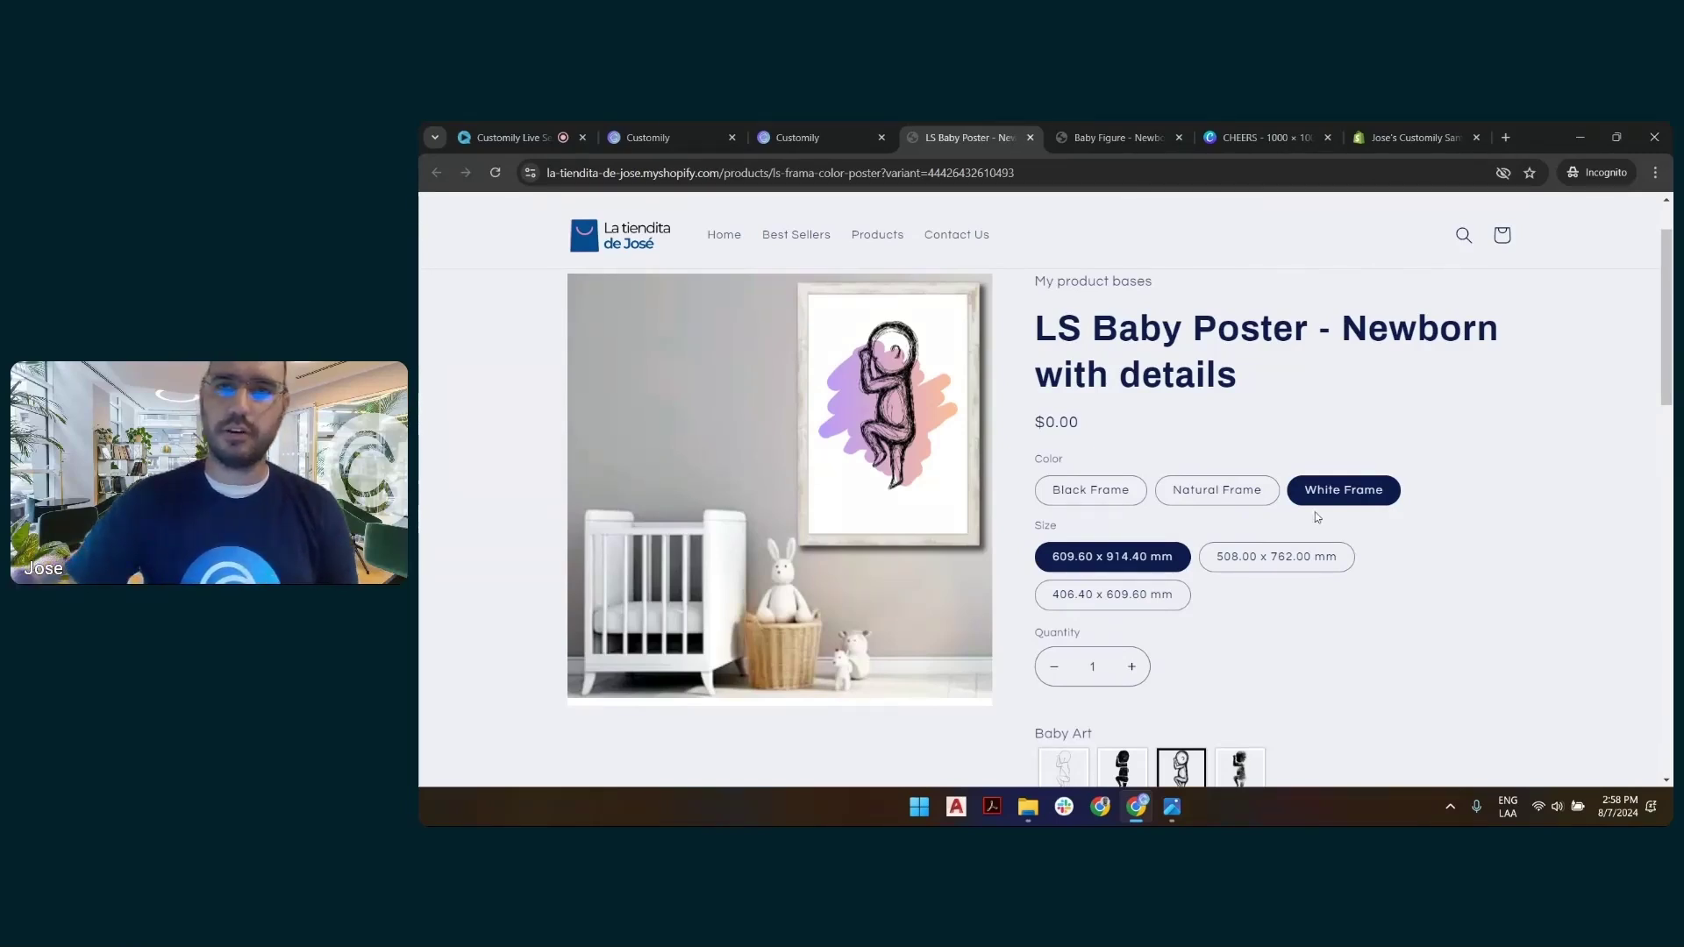
Select the Black Frame variant and enter Robbie as the baby name.
{"action": "left_click", "coordinate": [1098, 500]}
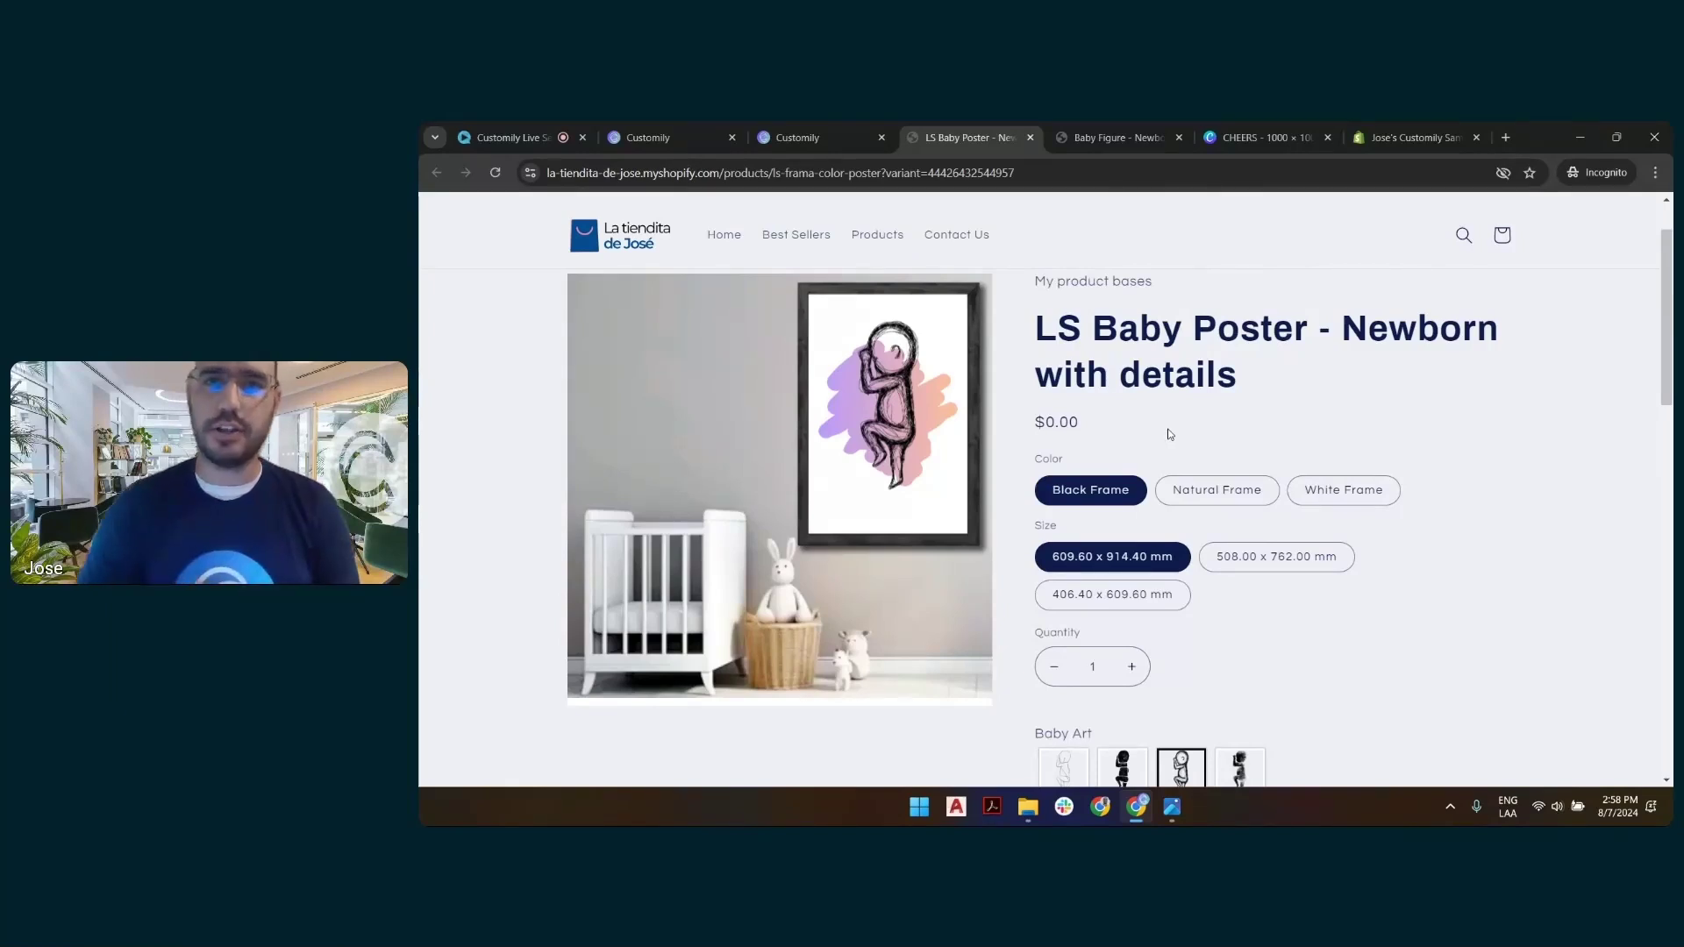
{"action": "scroll", "coordinate": [1228, 443], "scroll_direction": "down", "scroll_amount": 4}
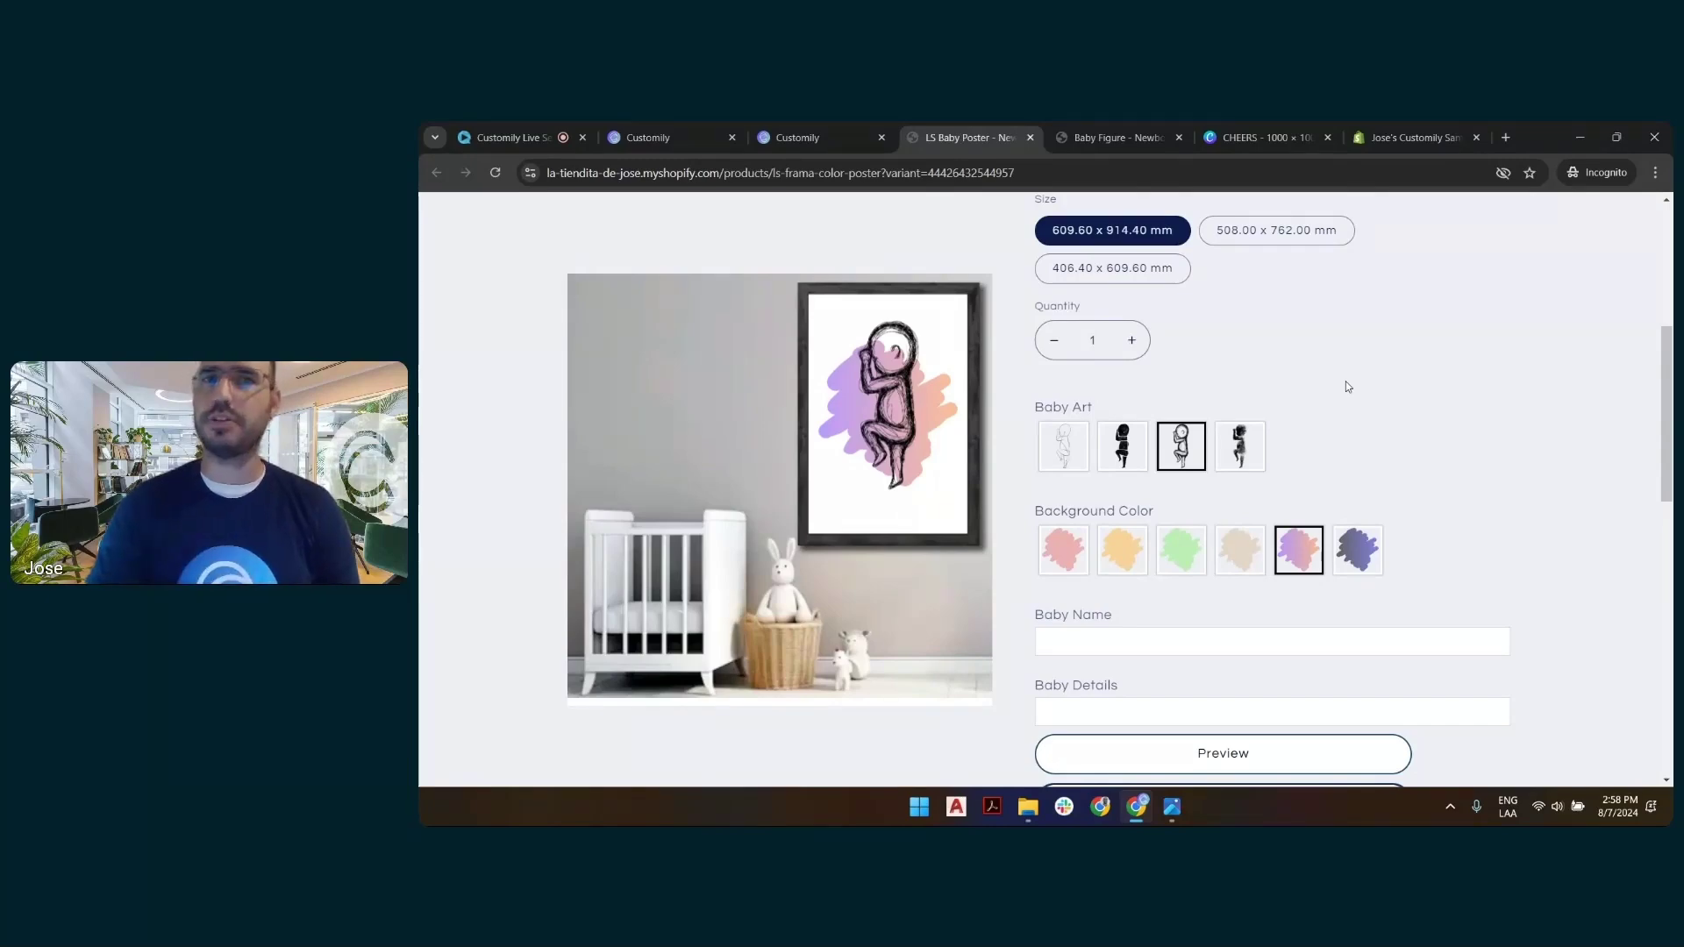
{"action": "scroll", "coordinate": [1345, 382], "scroll_direction": "down", "scroll_amount": 5}
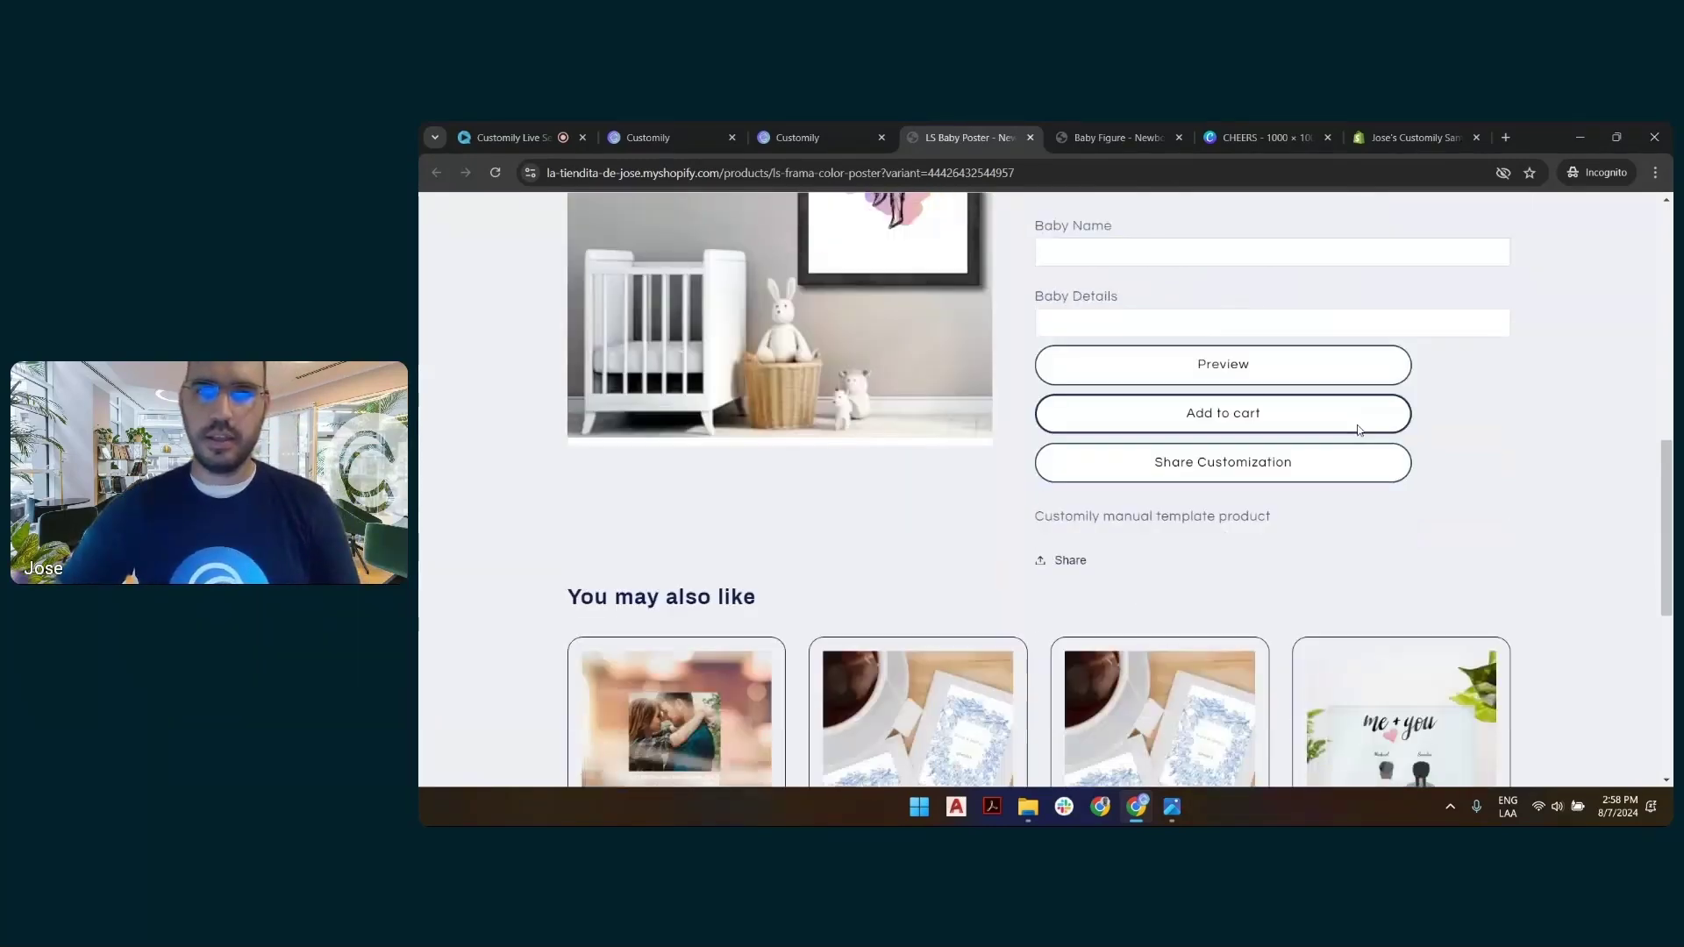
{"action": "scroll", "coordinate": [1268, 605], "scroll_direction": "up", "scroll_amount": 5}
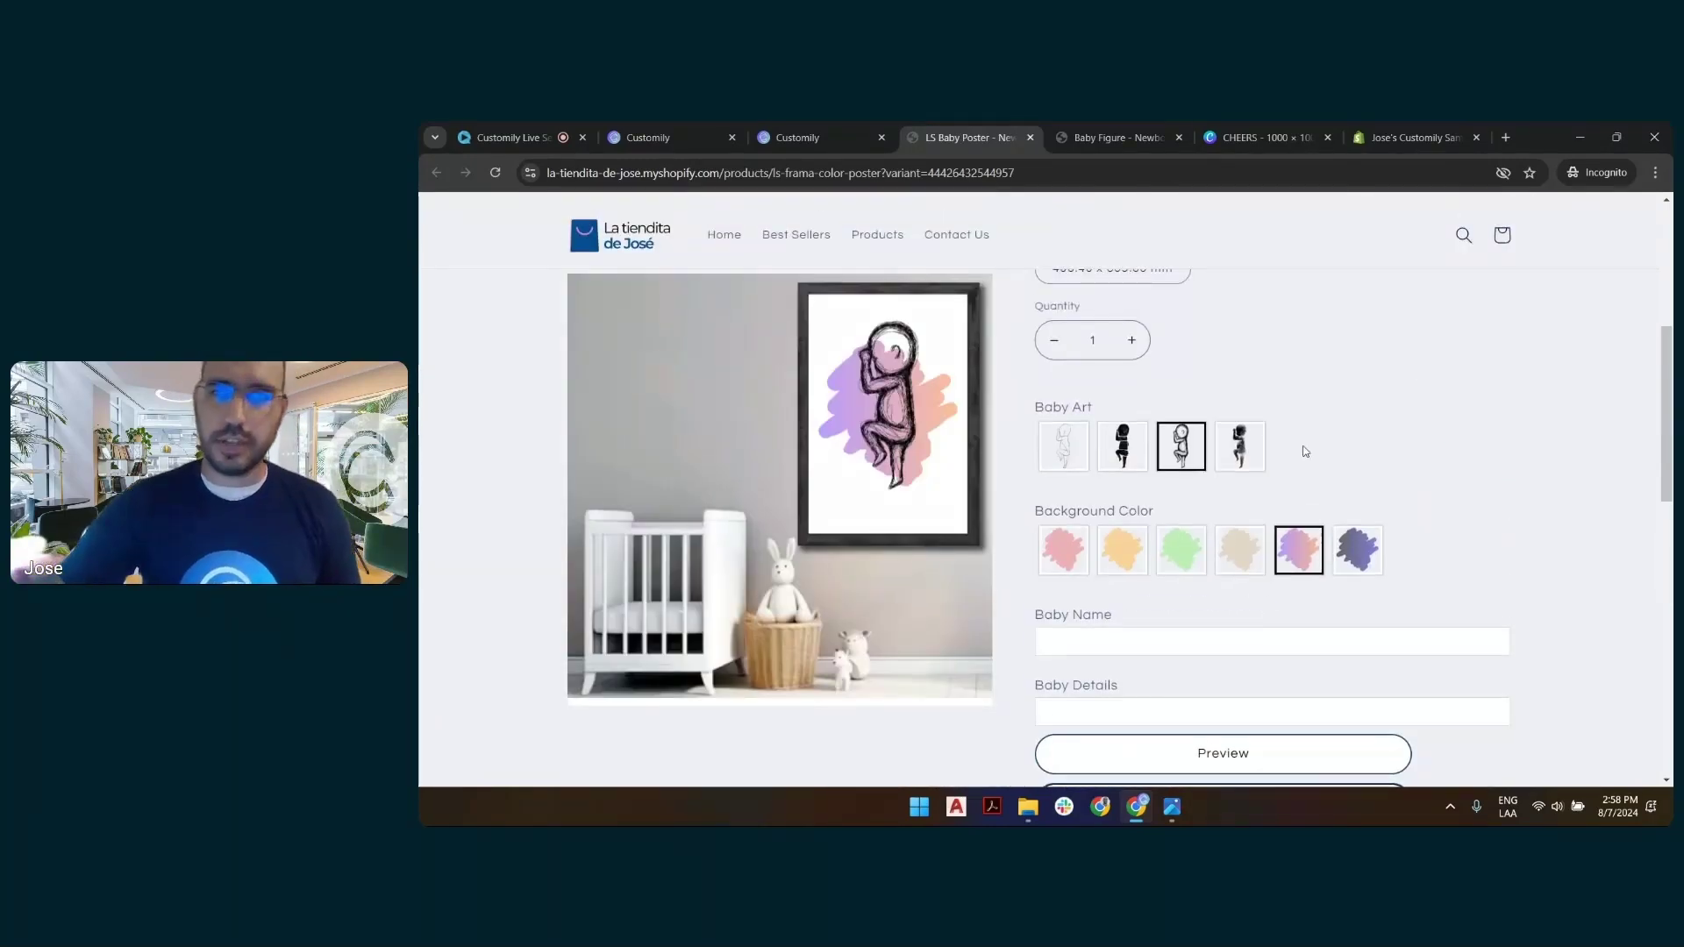
{"action": "left_click", "coordinate": [1244, 653]}
{"action": "type", "text": "Ro"}
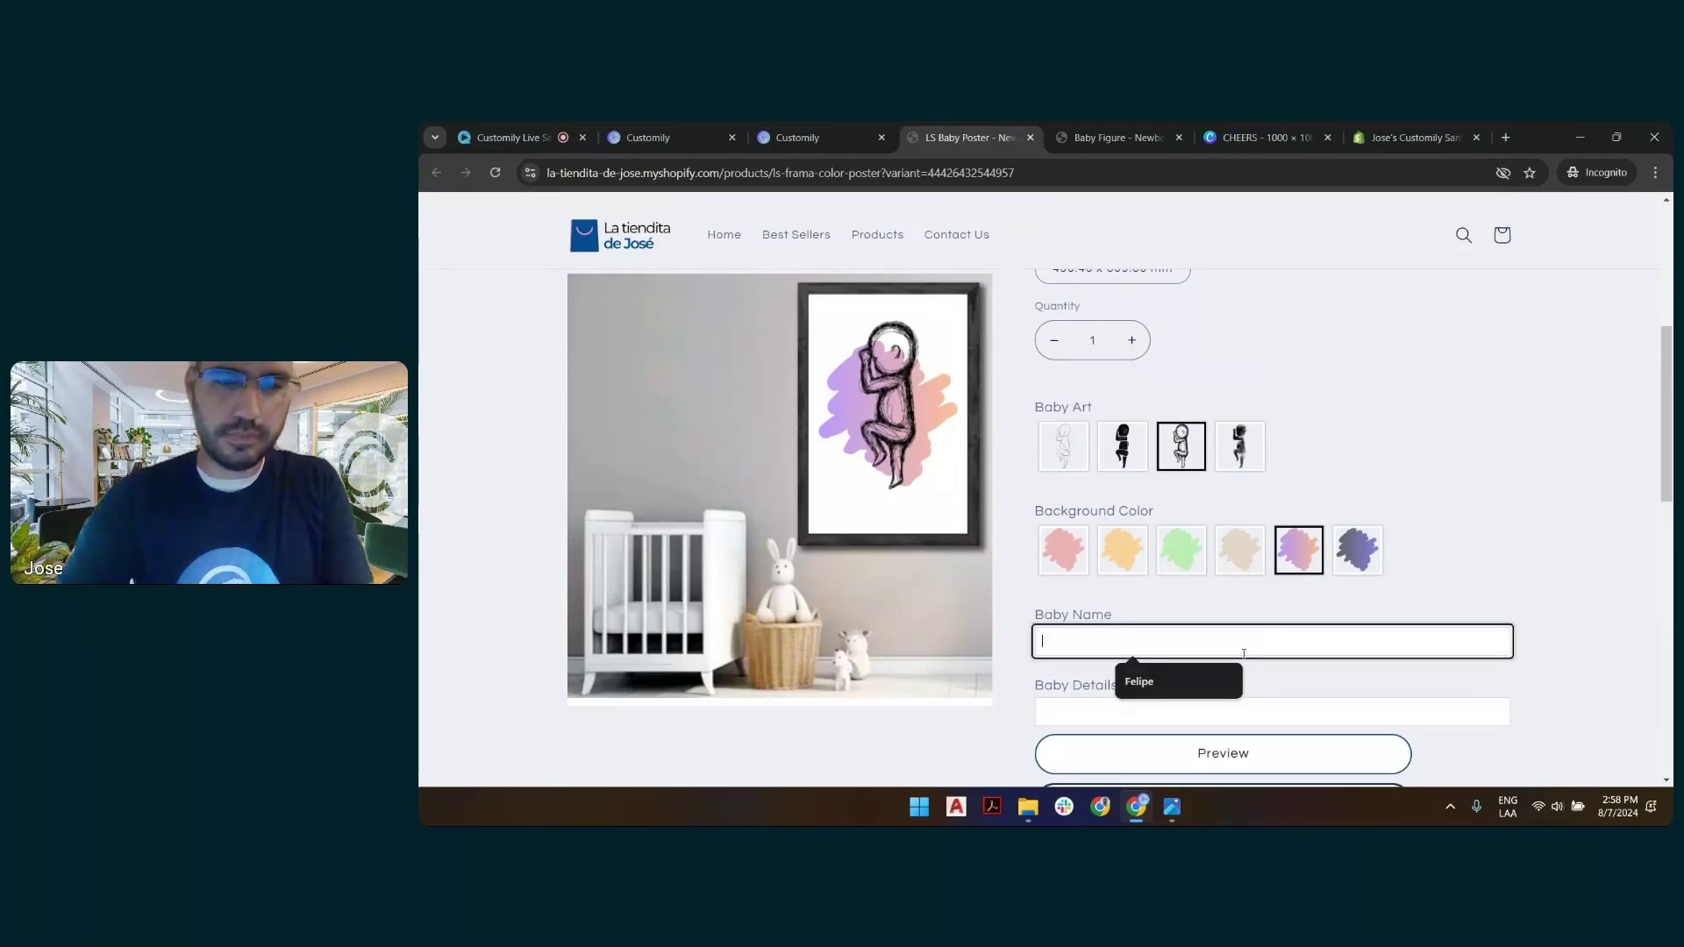
{"action": "type", "text": "bbie"}
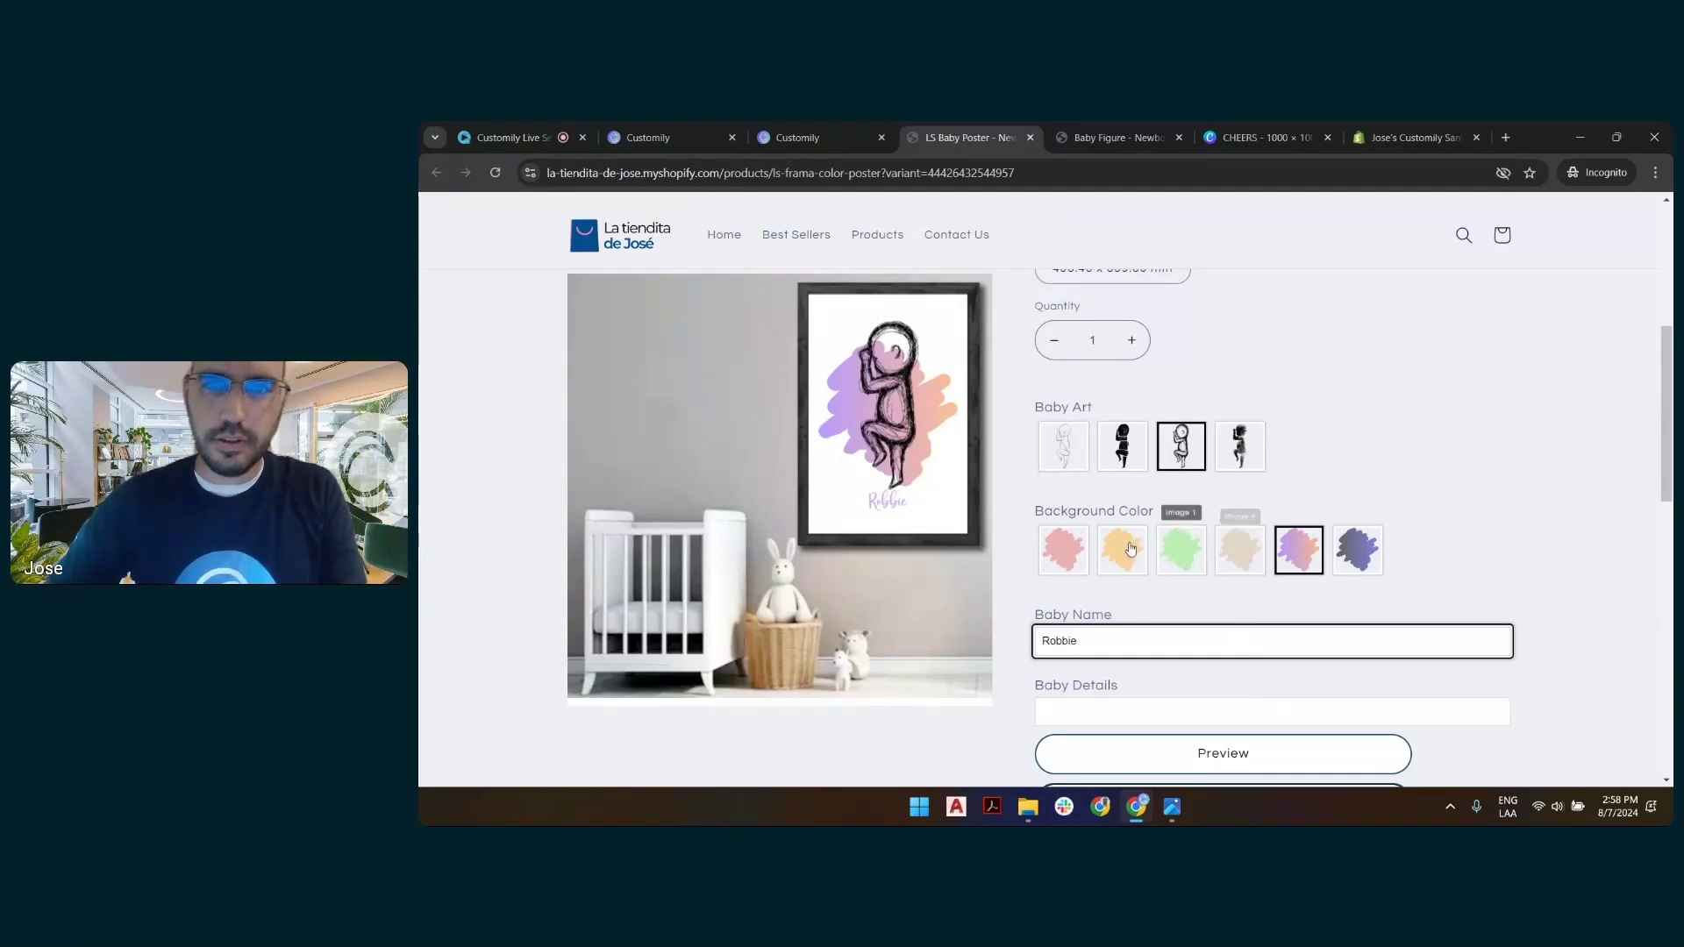
Apply the dark purple background, fill Baby Details with the suggested birth details, then stop sharing the screen.
{"action": "left_click", "coordinate": [1357, 550]}
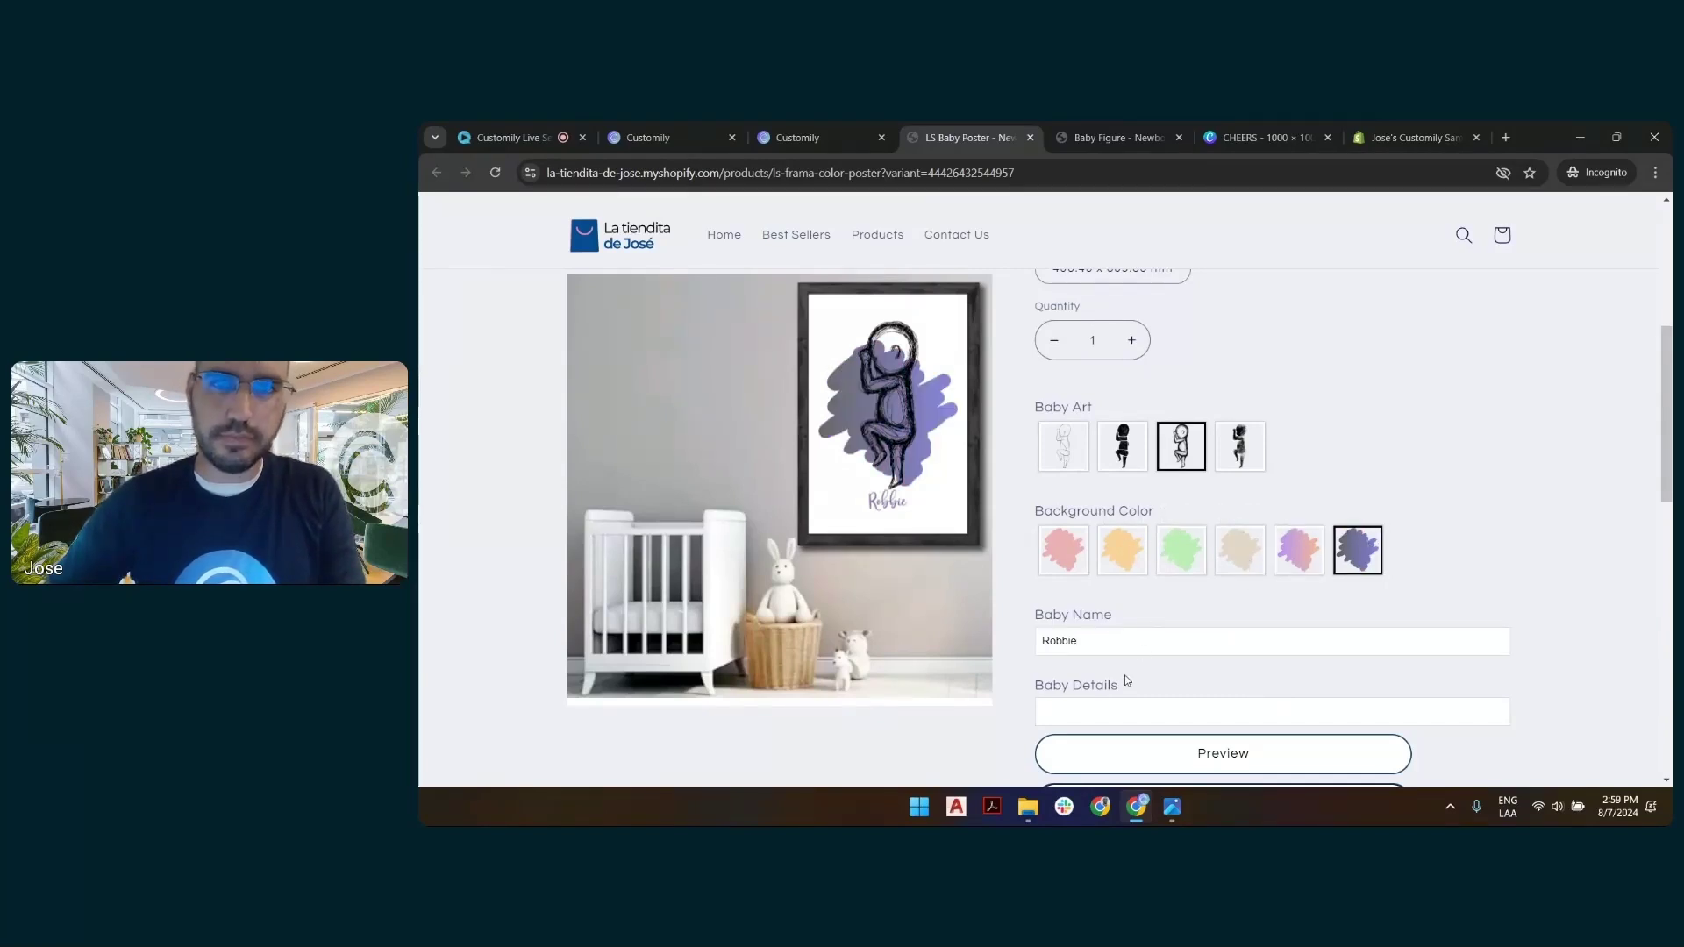
{"action": "left_click", "coordinate": [1127, 712]}
{"action": "left_click", "coordinate": [1126, 744]}
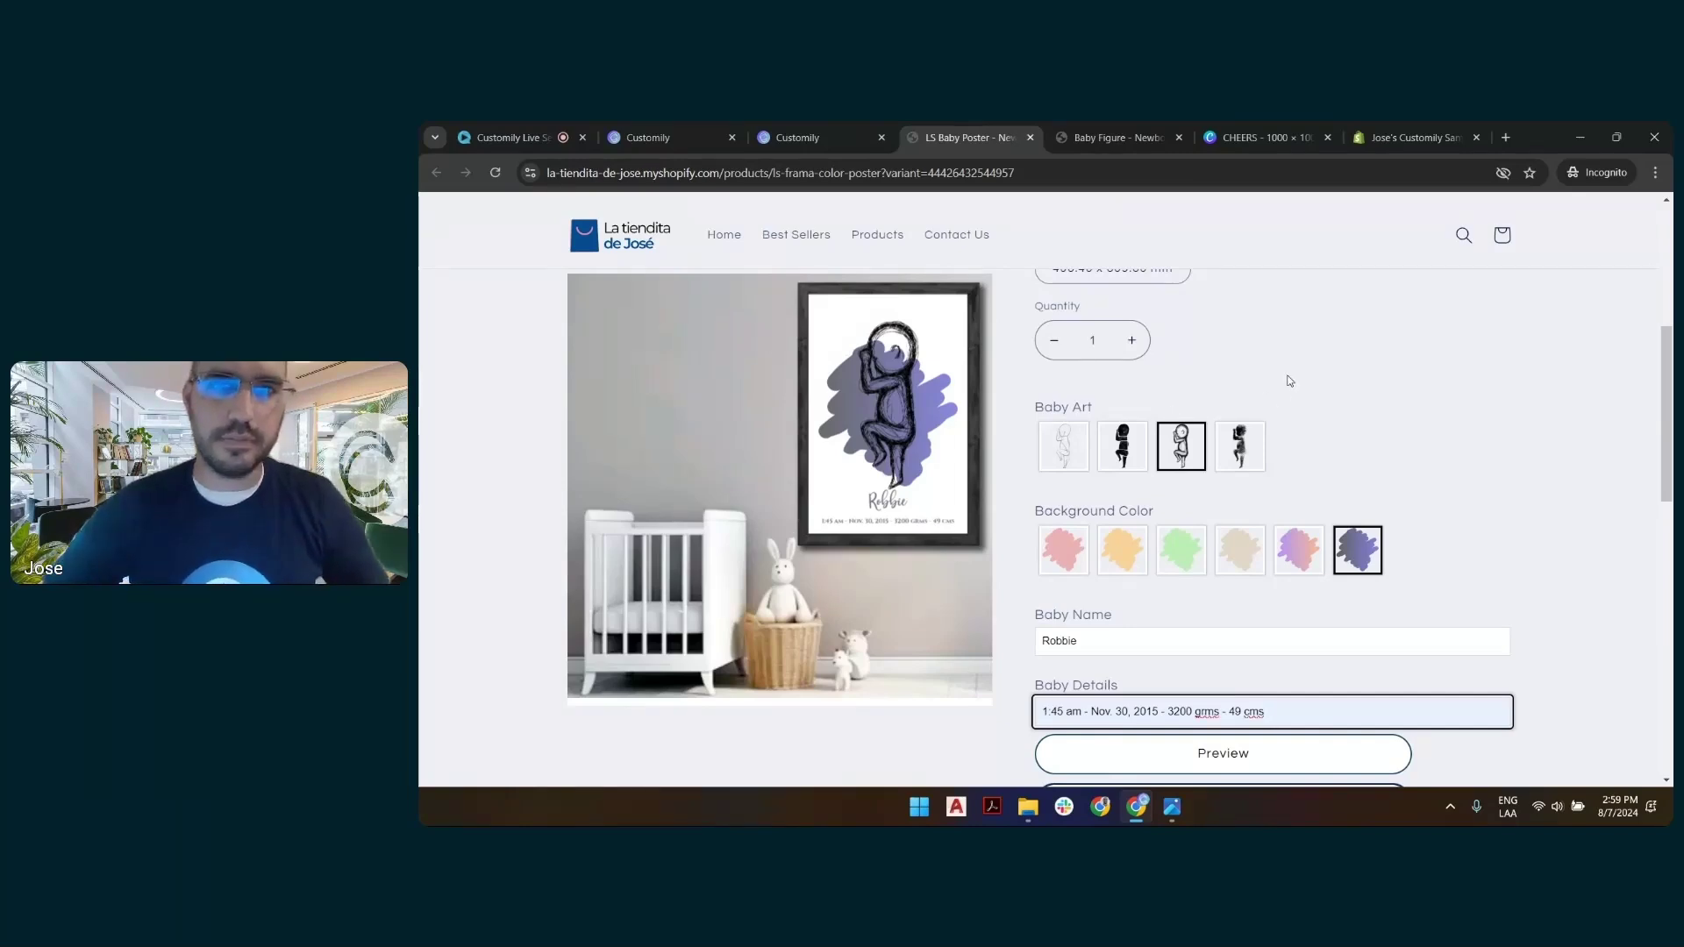
{"action": "scroll", "coordinate": [1362, 518], "scroll_direction": "up", "scroll_amount": 2}
{"action": "scroll", "coordinate": [1363, 517], "scroll_direction": "up", "scroll_amount": 3}
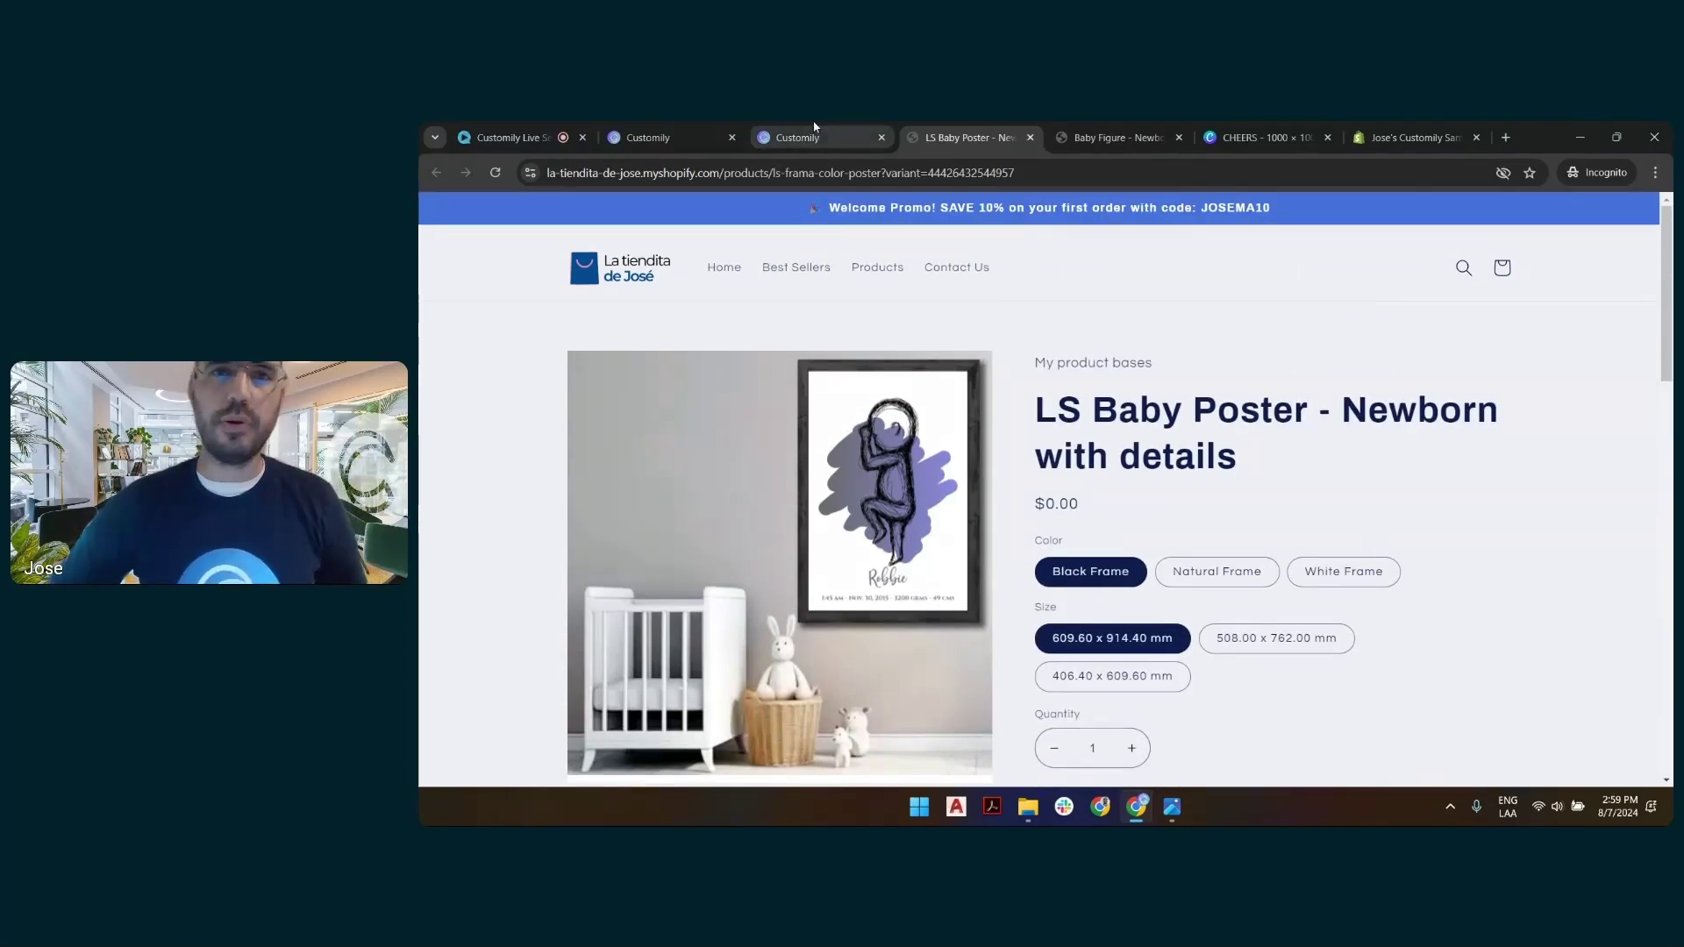
{"action": "left_click", "coordinate": [555, 129]}
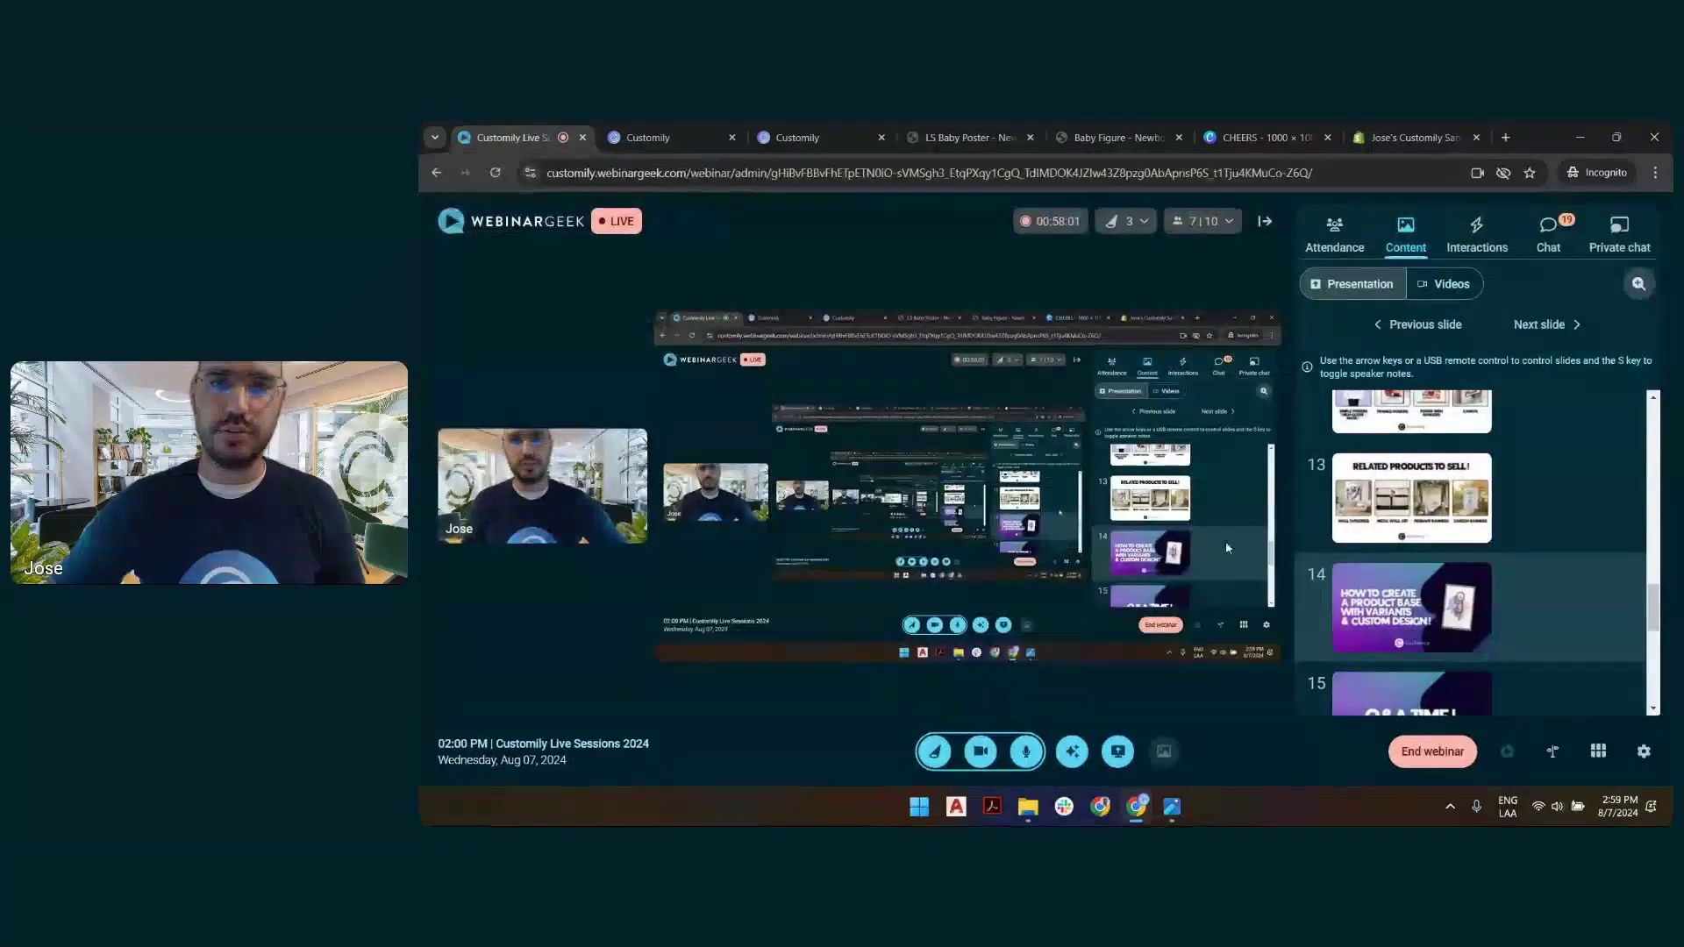
{"action": "left_click", "coordinate": [1117, 752]}
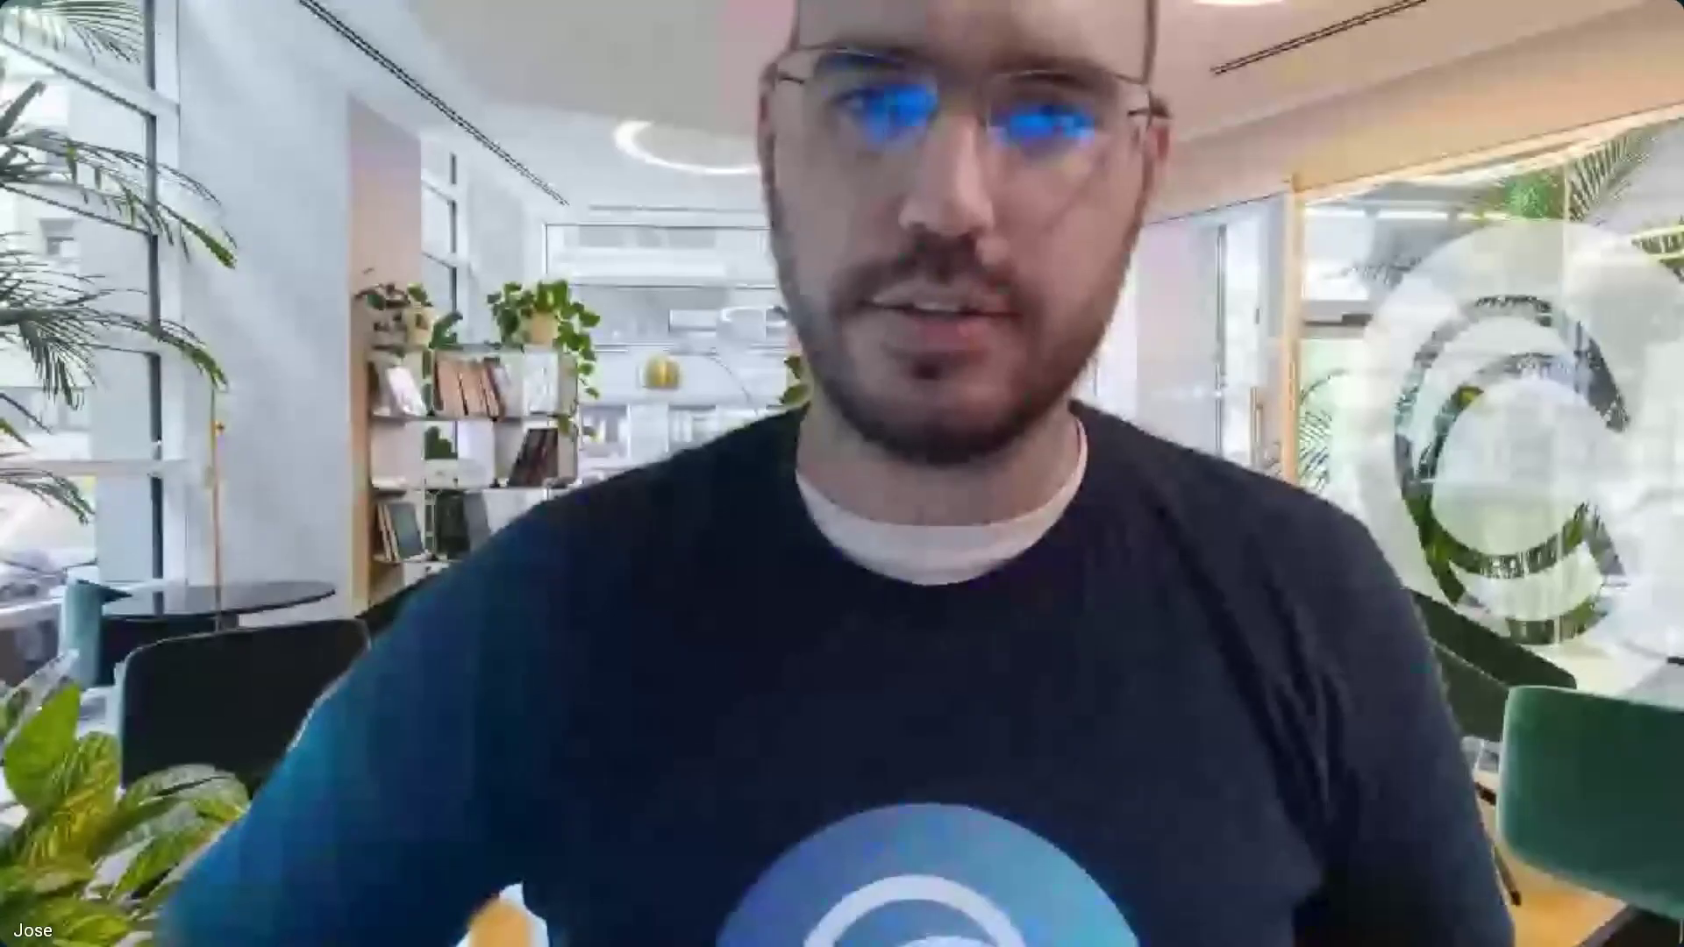